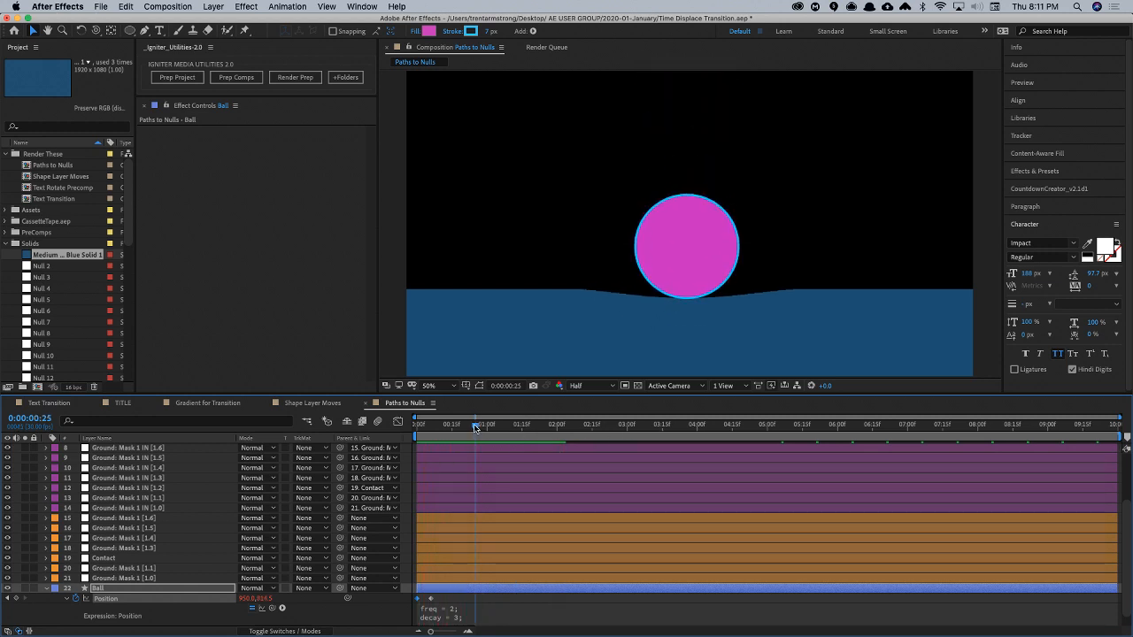
- Go to 0:00:00:28 and remove the Position keyframes from the Ball layer, collapsing its properties
mouse_move(475, 429)
mouse_down()
mouse_move(455, 429)
mouse_move(483, 430)
mouse_up()
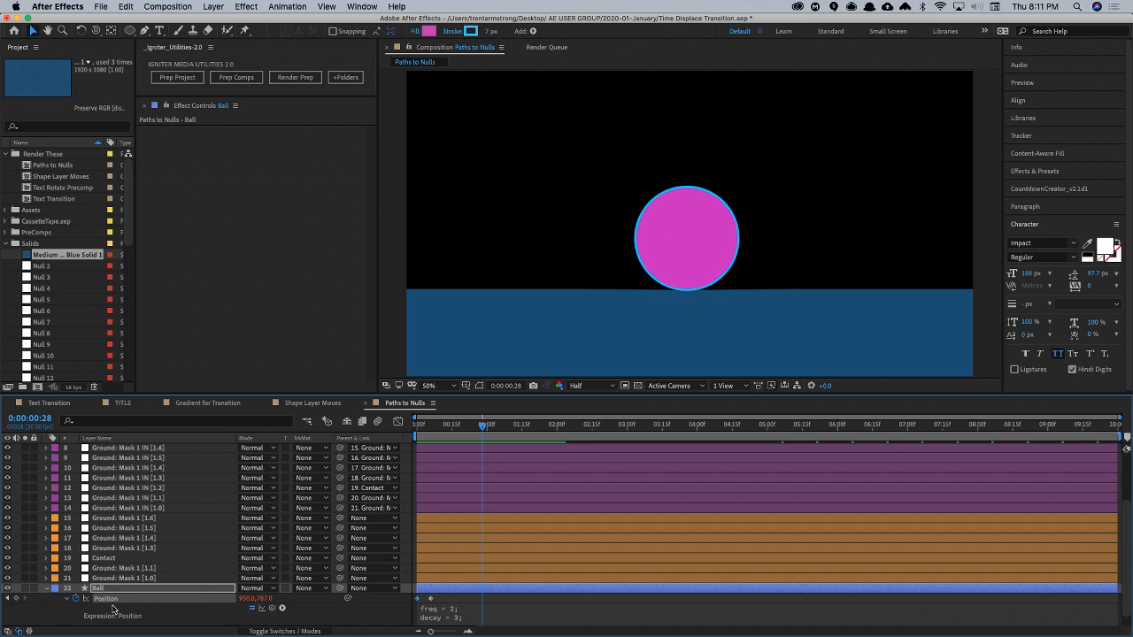
click(77, 599)
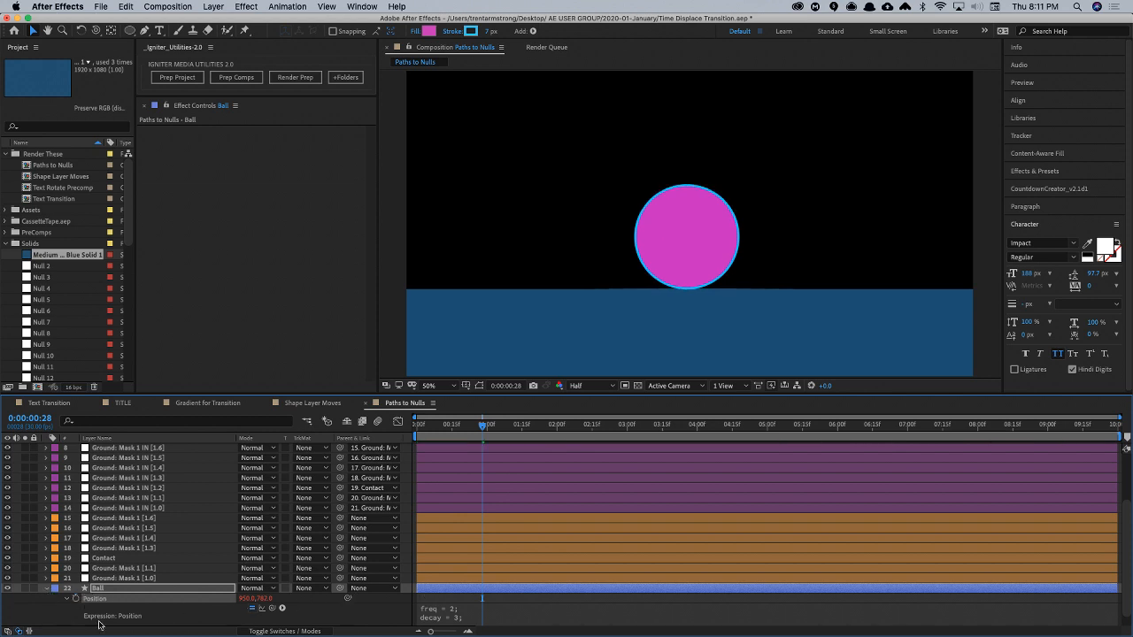
click(46, 588)
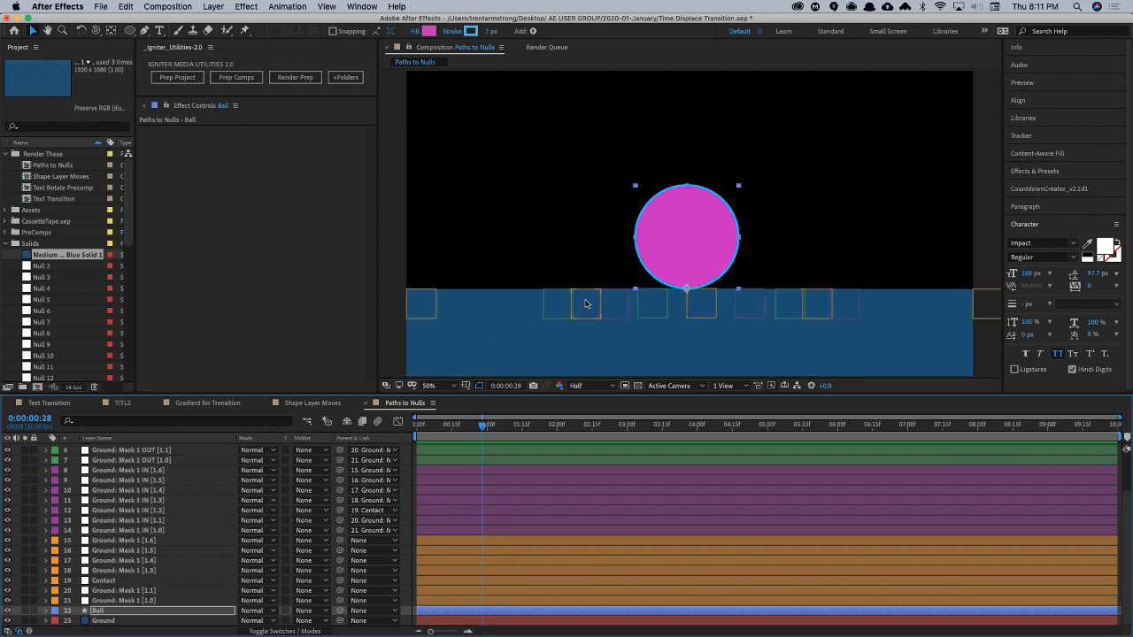
- Try to parent the Ground: Mask 1 [1.1] and [1.3] nulls to the Ball layer, and undo it
click(585, 302)
click(805, 305)
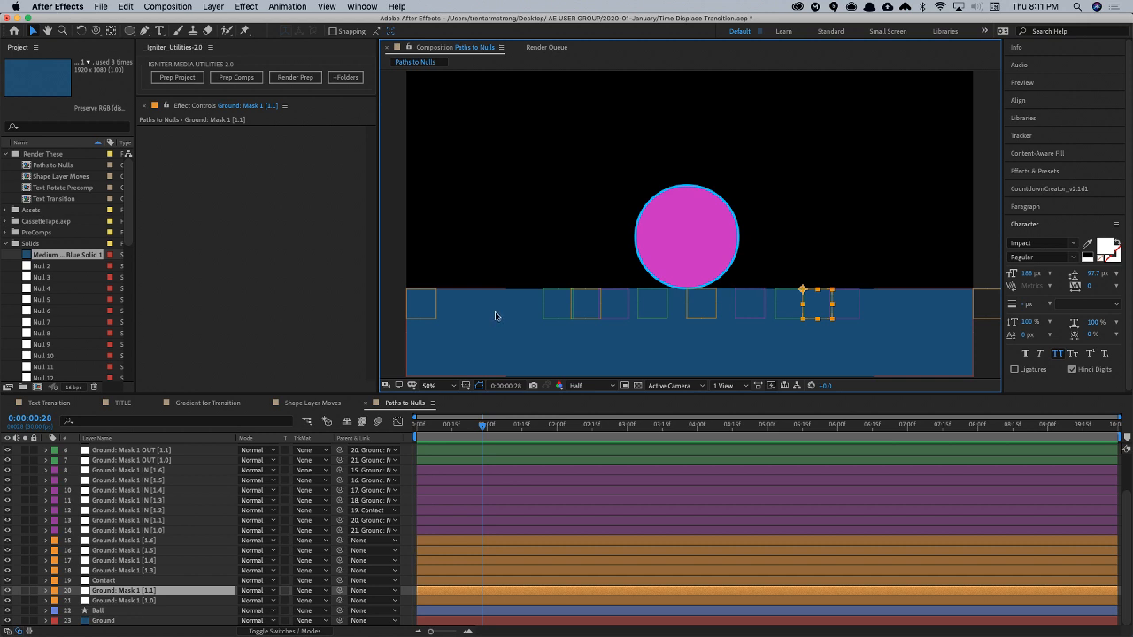
shift+click(587, 310)
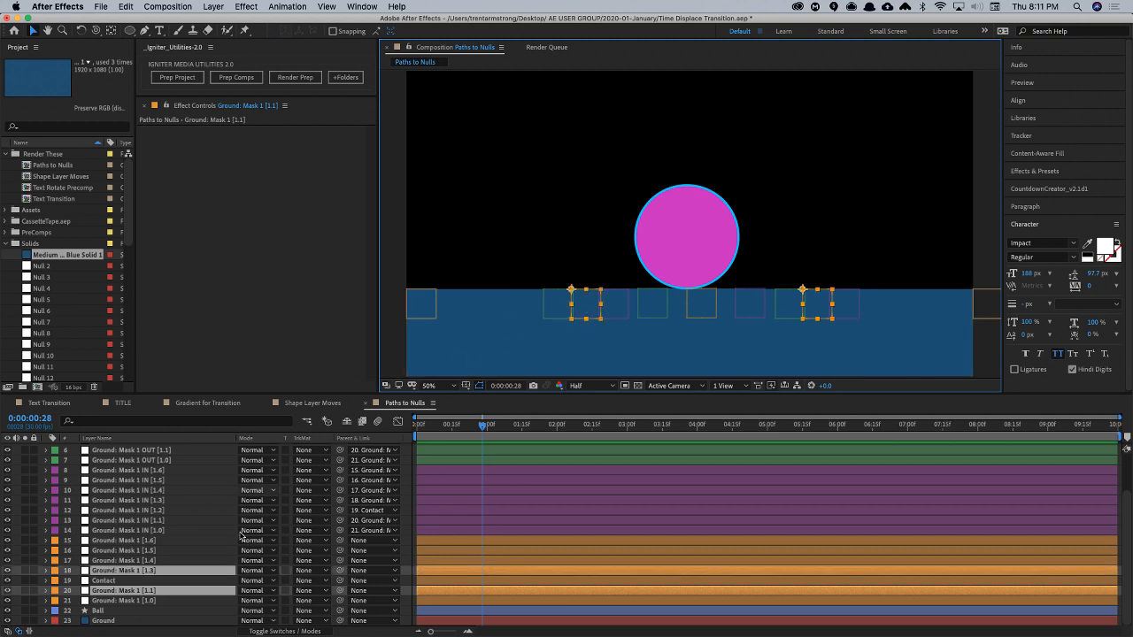
drag(341, 573, 153, 613)
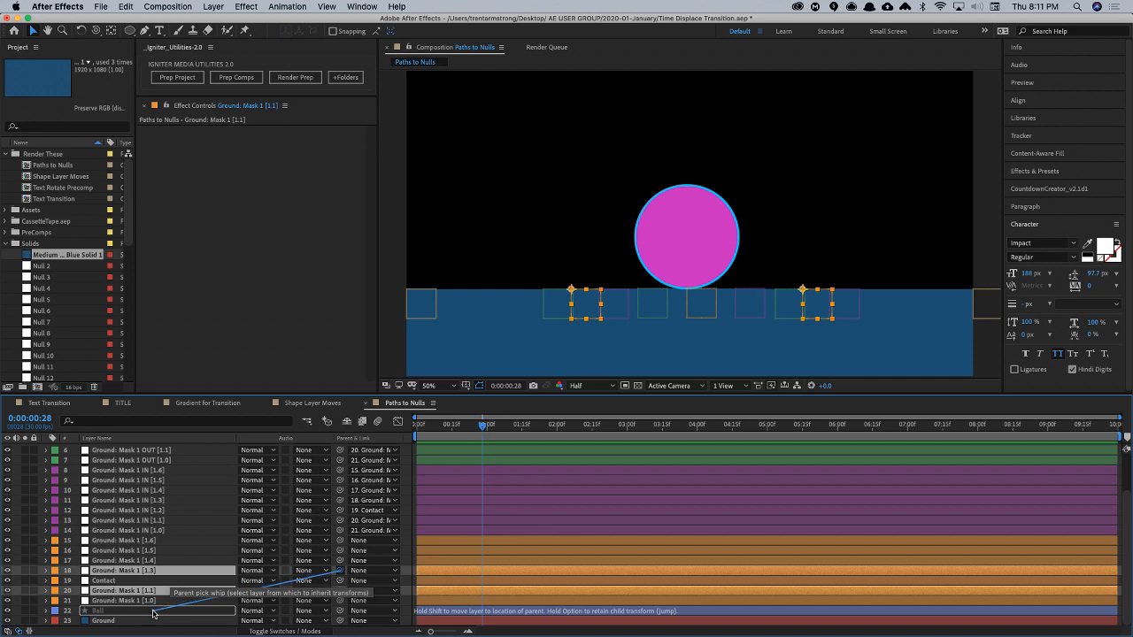
drag(154, 613, 152, 613)
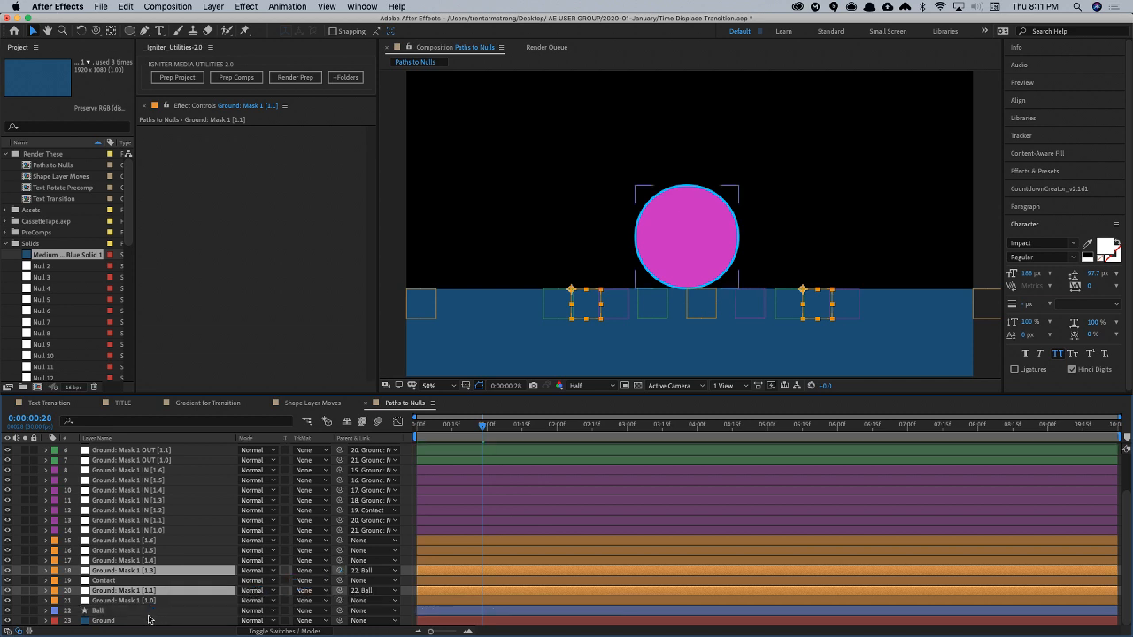
click(109, 584)
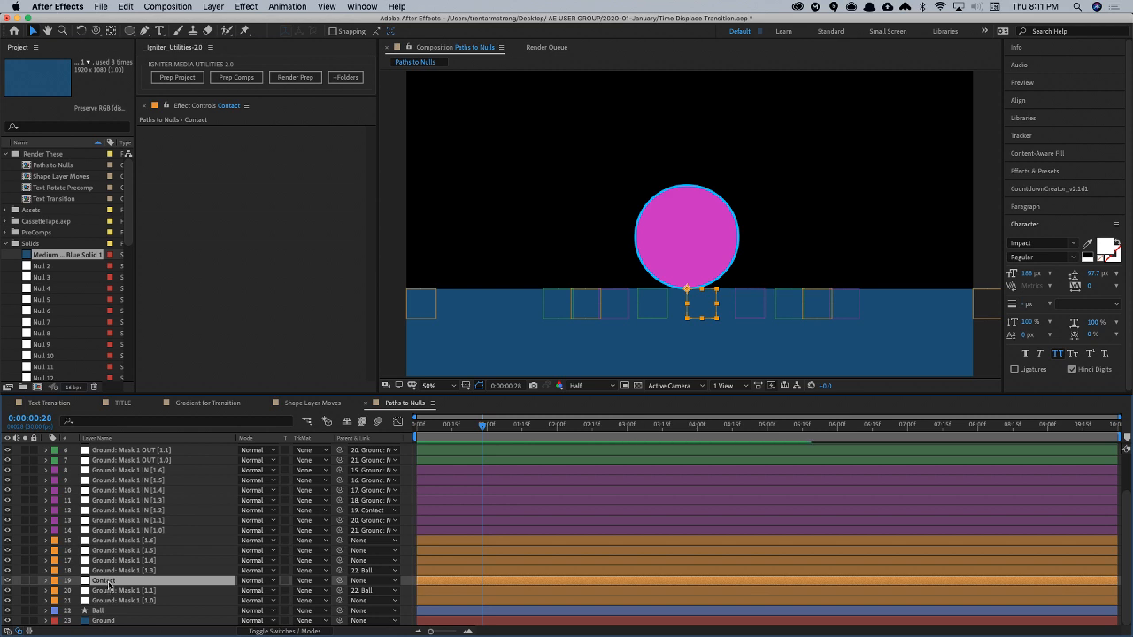
key(super+z)
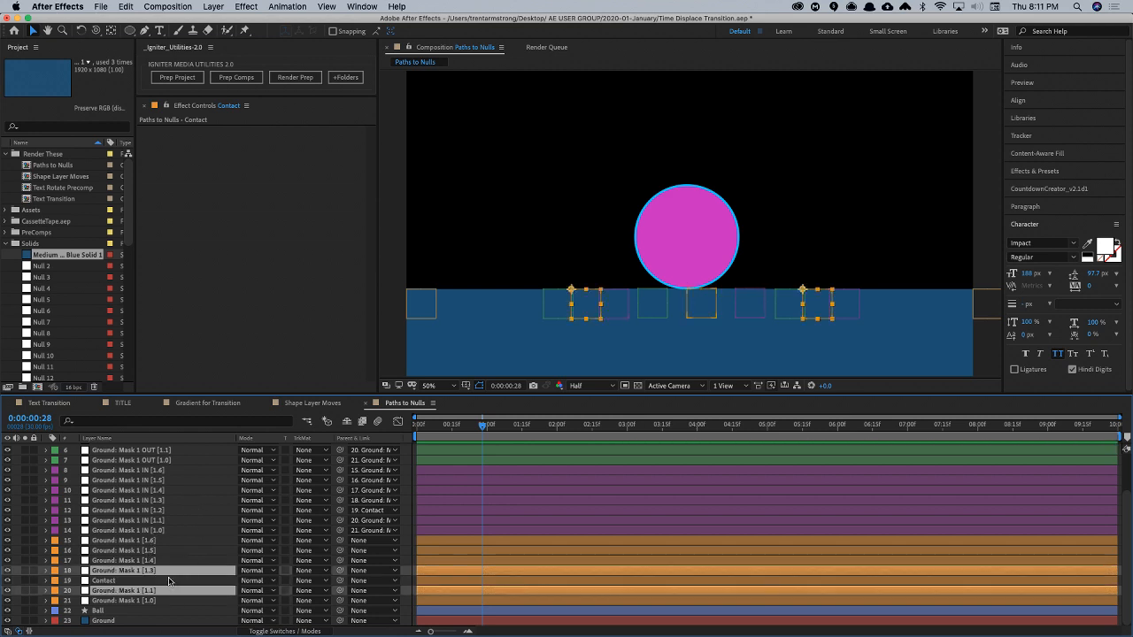
- Lower the Ball slightly into the ground and parent the Ground: Mask 1 [1.3] and [1.1] nulls to the Ball layer
click(99, 611)
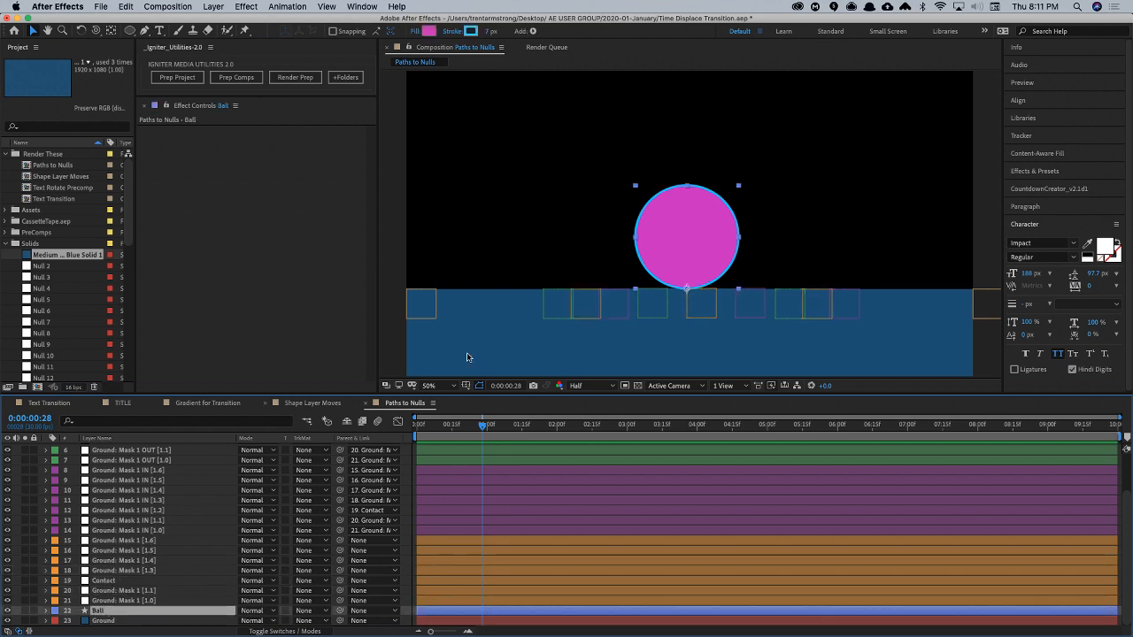
drag(680, 236, 684, 252)
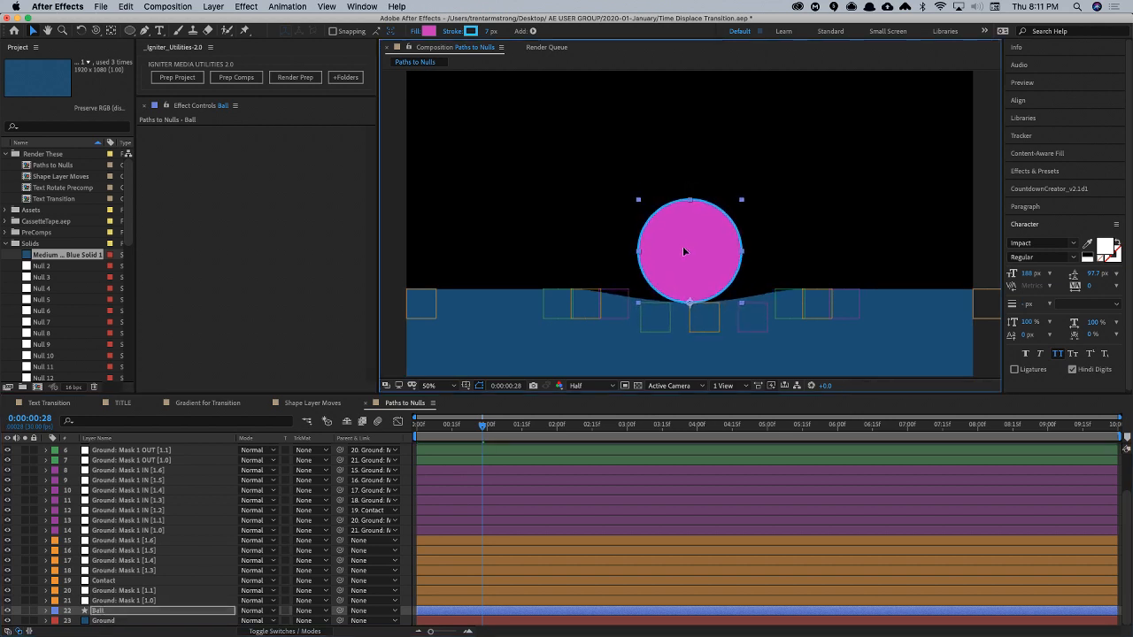
click(135, 571)
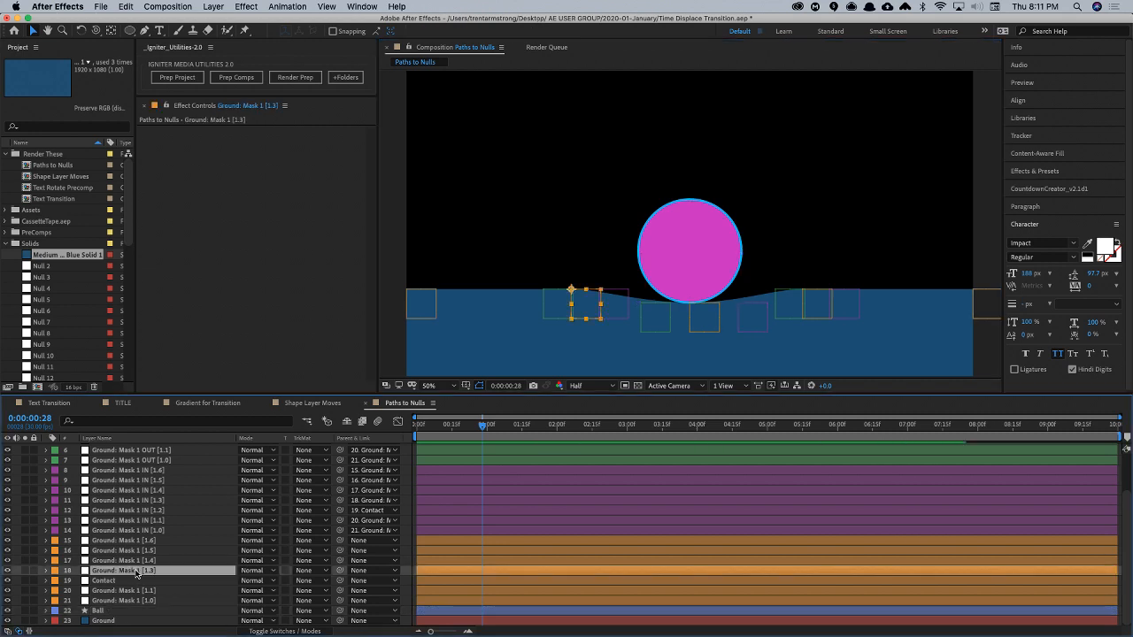
shift+click(823, 317)
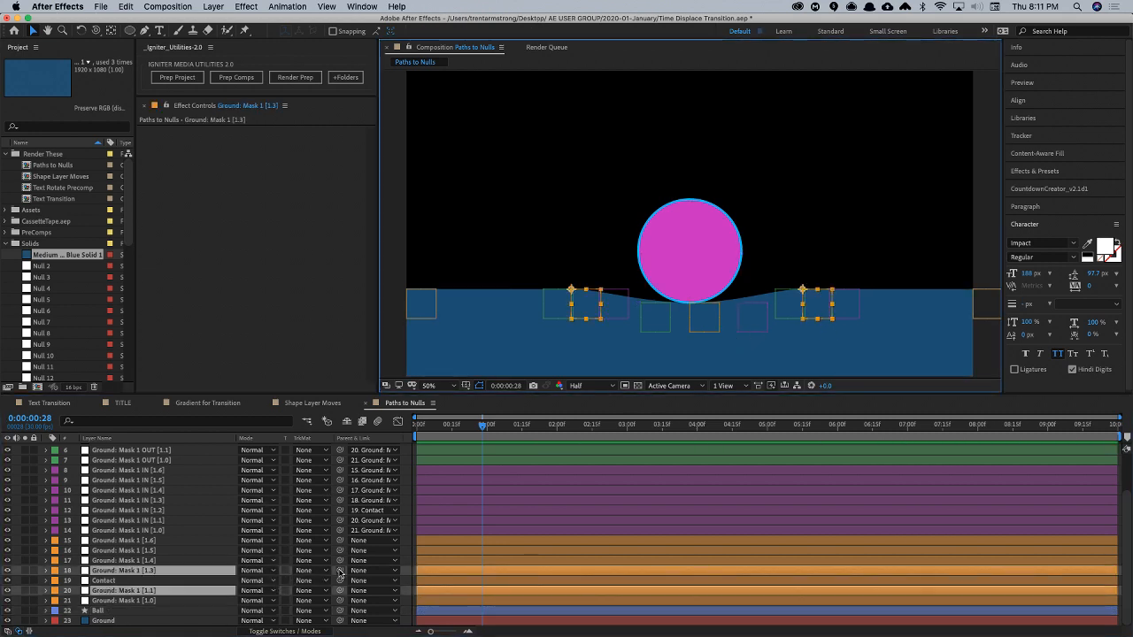
drag(339, 571, 188, 612)
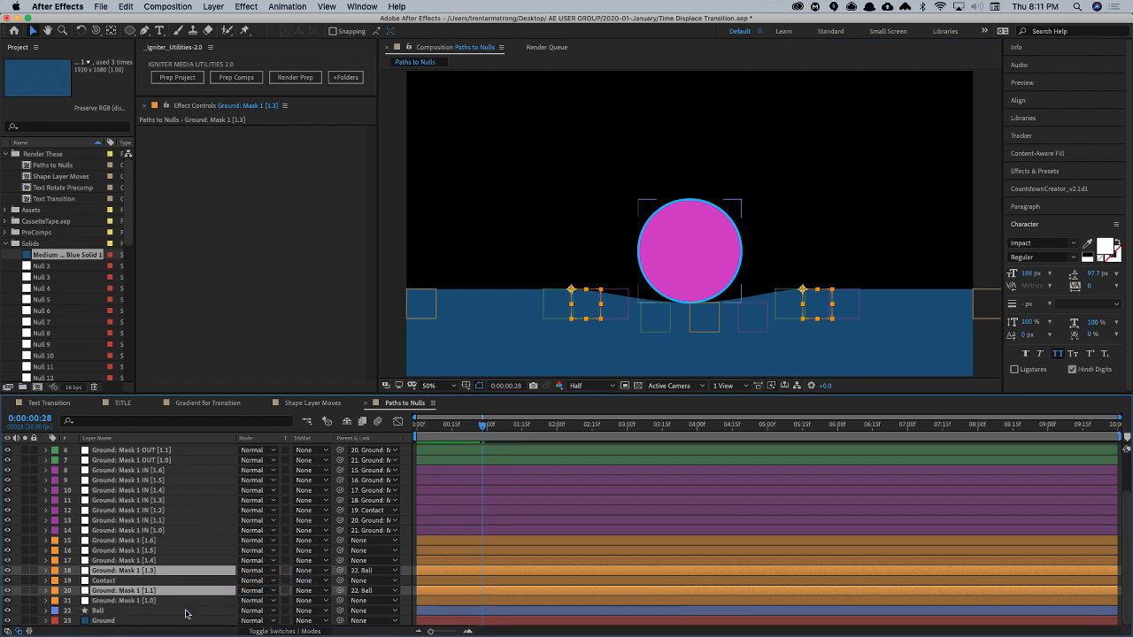
- Hide the layer controls and move the Ball to the right along the ground
click(140, 611)
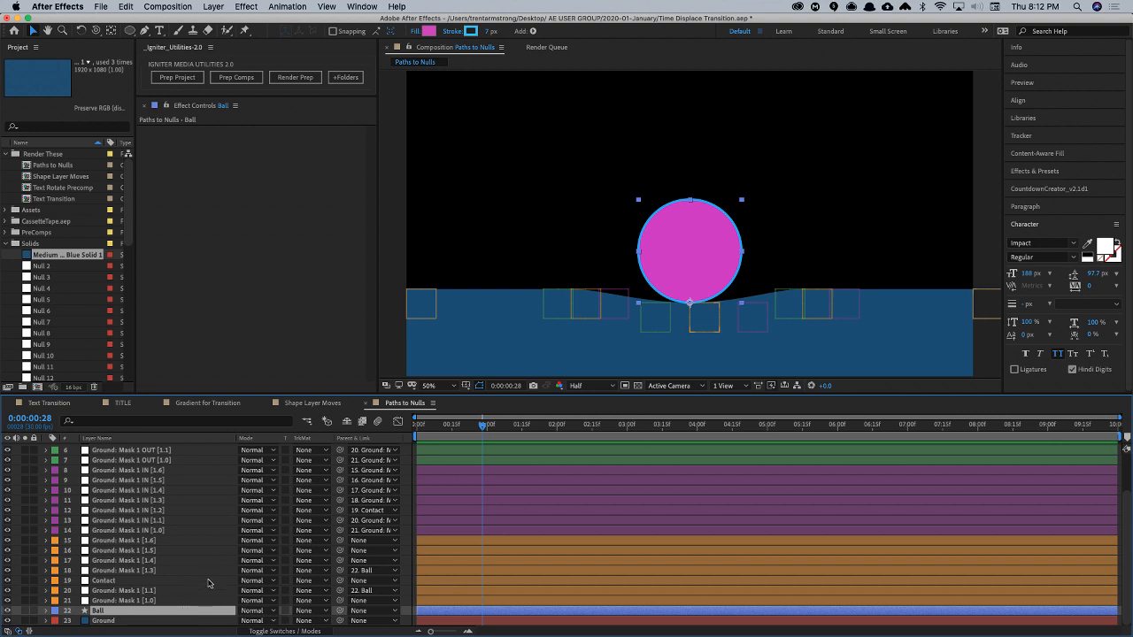
key(super+shift+h)
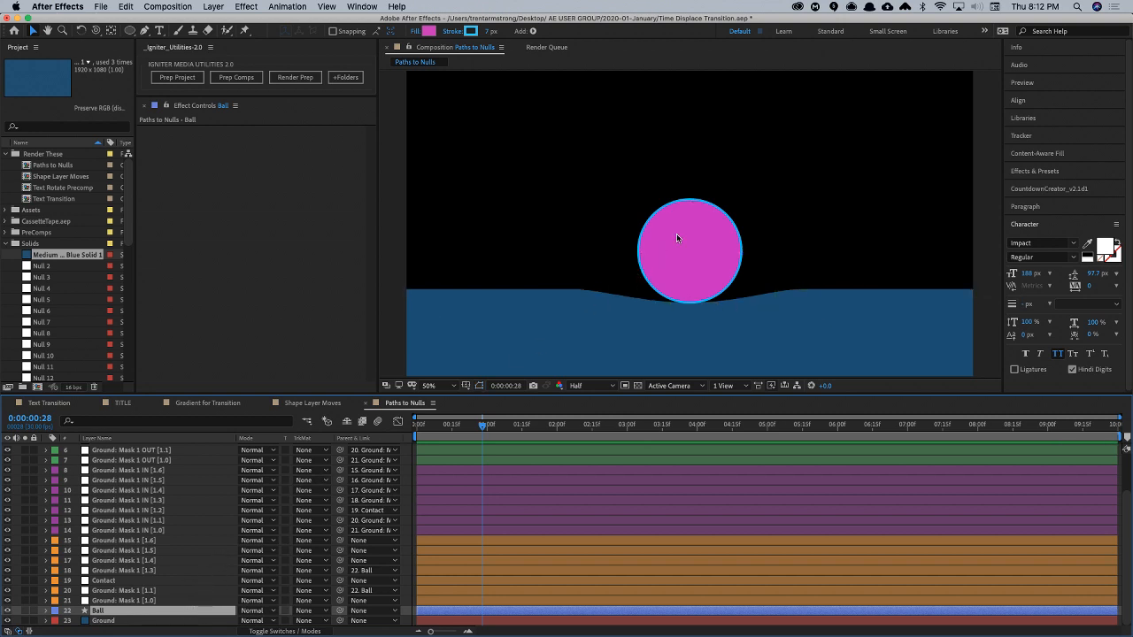
drag(678, 240, 780, 239)
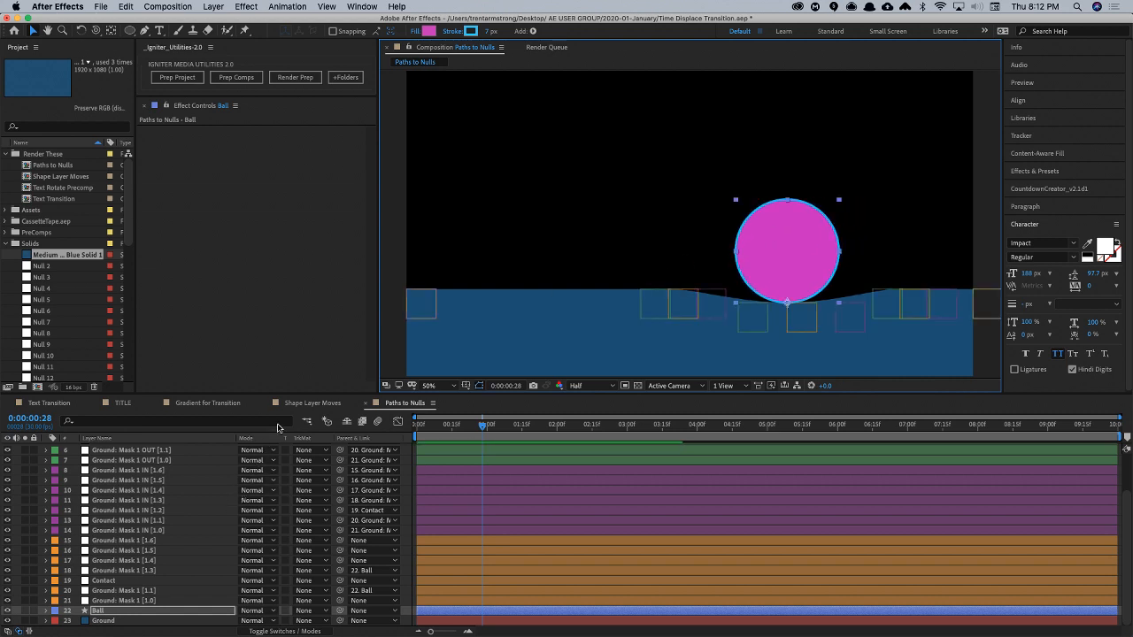
- Move the [1.3] and [1.1] point nulls in towards the Ball and adjust the IN [1.2] and OUT [1.1] handle nulls to tighten the dent
click(678, 306)
drag(677, 306, 744, 303)
drag(914, 306, 842, 327)
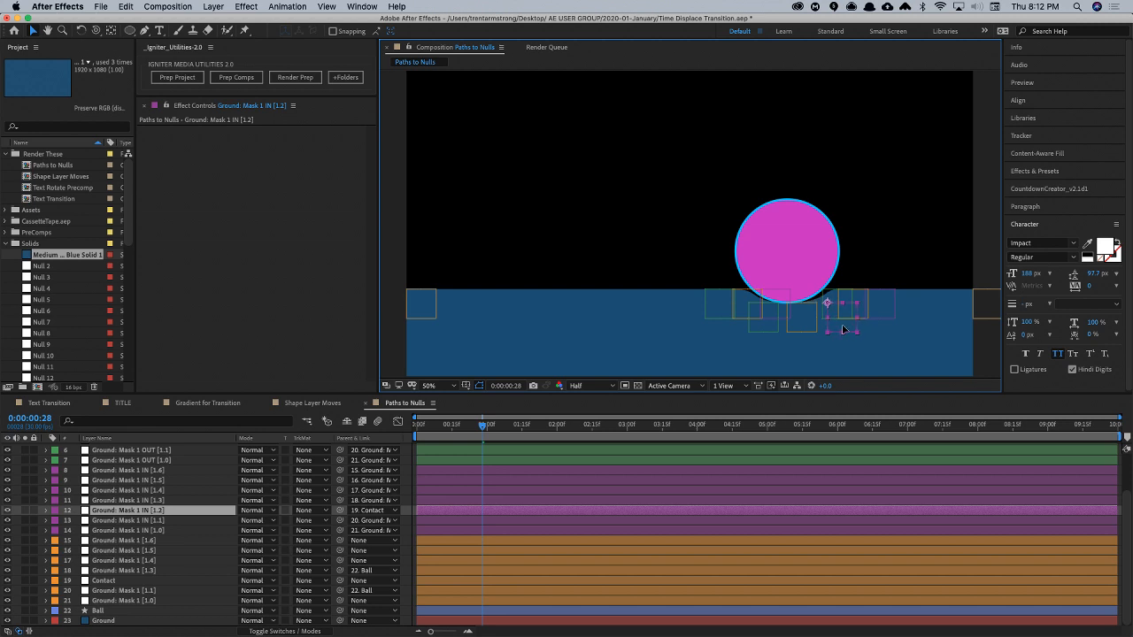
click(823, 302)
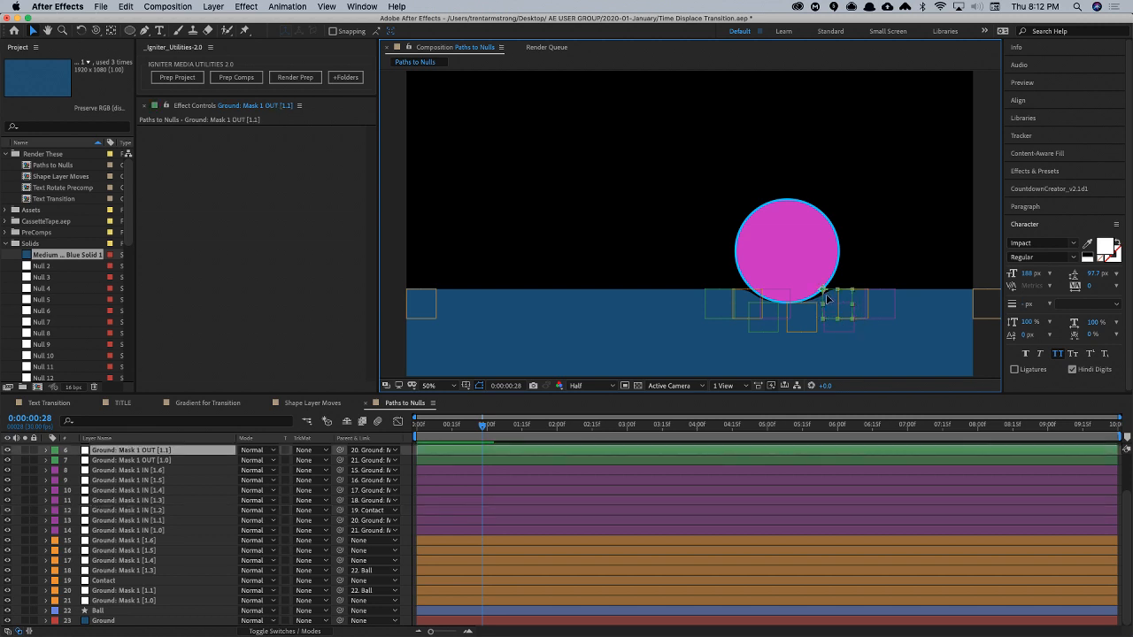
drag(823, 300, 819, 302)
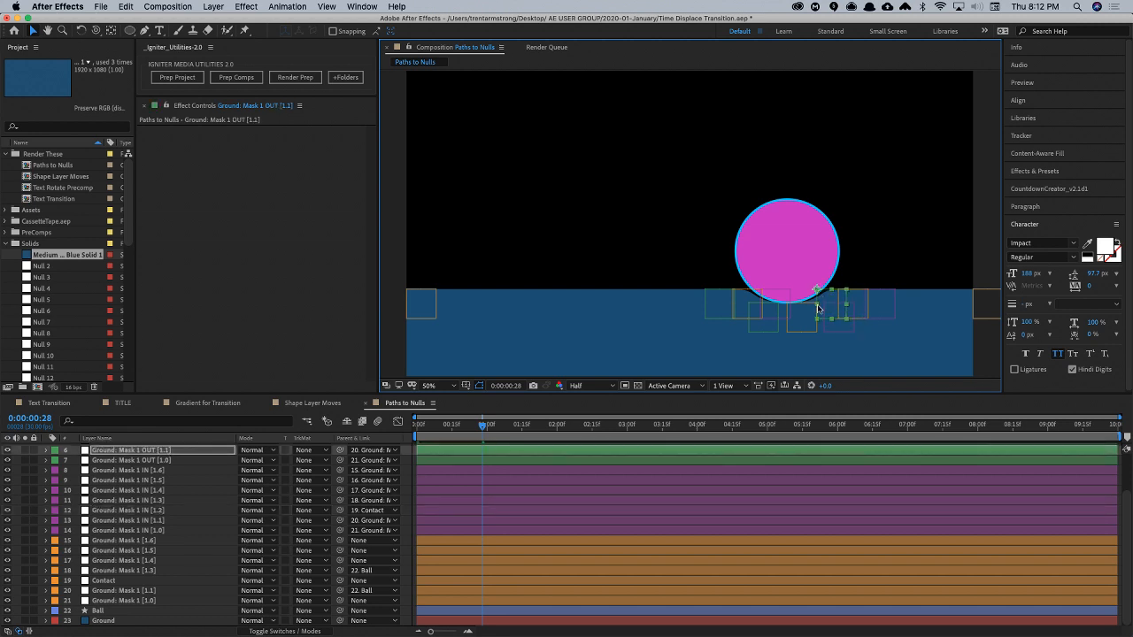
- Test the dent by moving the Ball far left with layer controls hidden, undo that move, and shift the Ball slightly left
key(super+shift+h)
drag(790, 245, 611, 235)
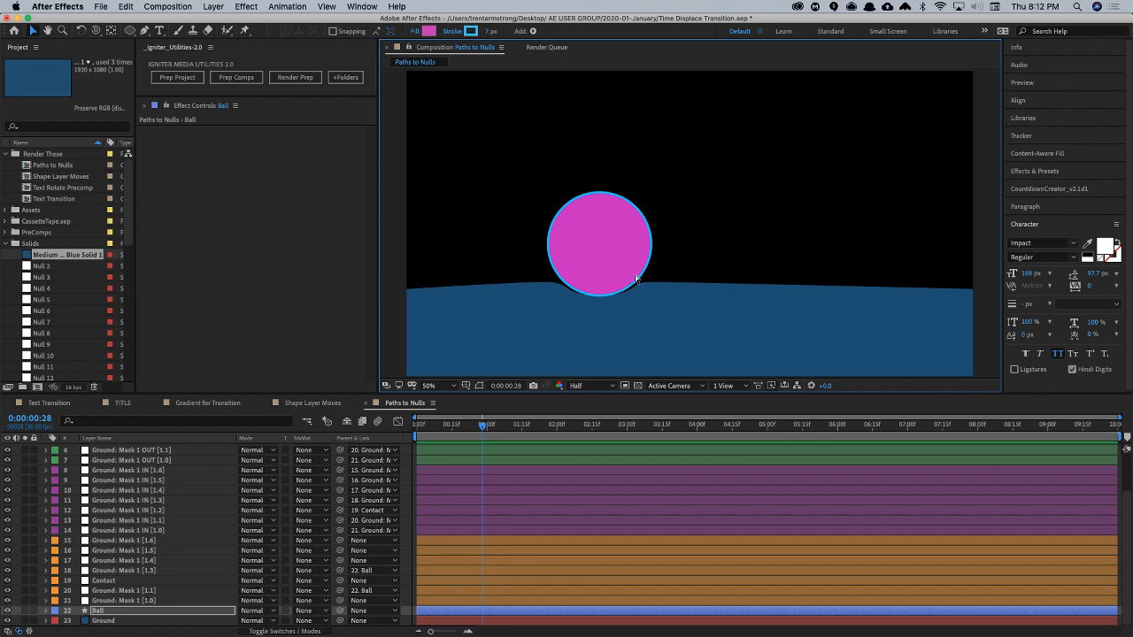
key(super+z)
key(super+z)
key(super+z)
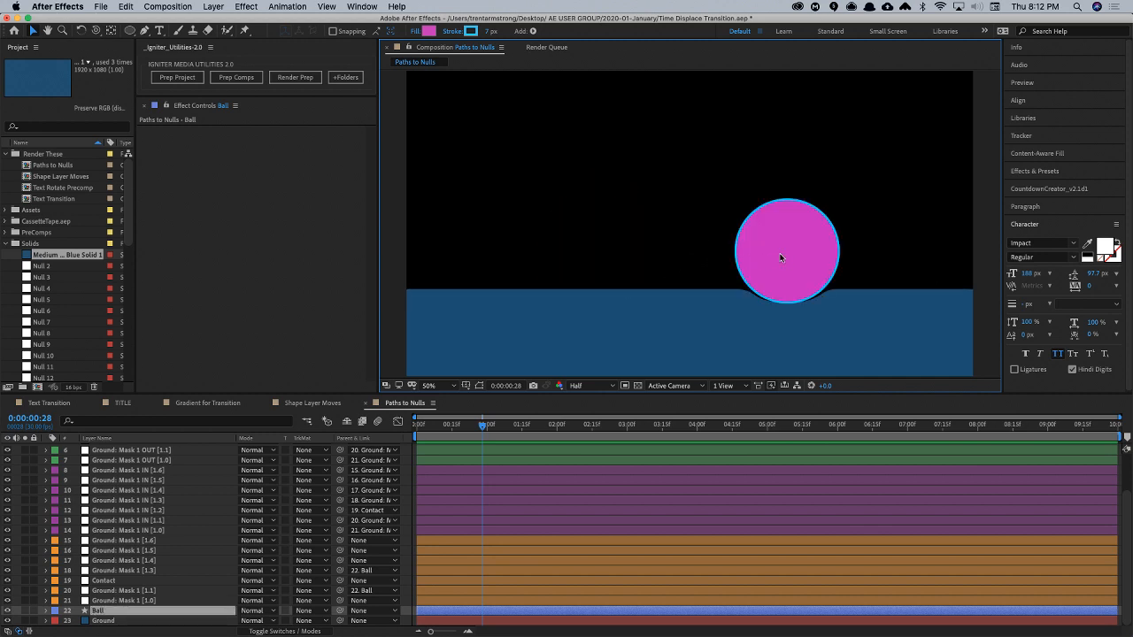
mouse_move(780, 258)
mouse_down()
mouse_move(715, 227)
mouse_move(785, 254)
mouse_move(758, 270)
mouse_move(601, 265)
mouse_move(854, 267)
mouse_move(748, 257)
mouse_move(831, 263)
mouse_move(761, 259)
mouse_up()
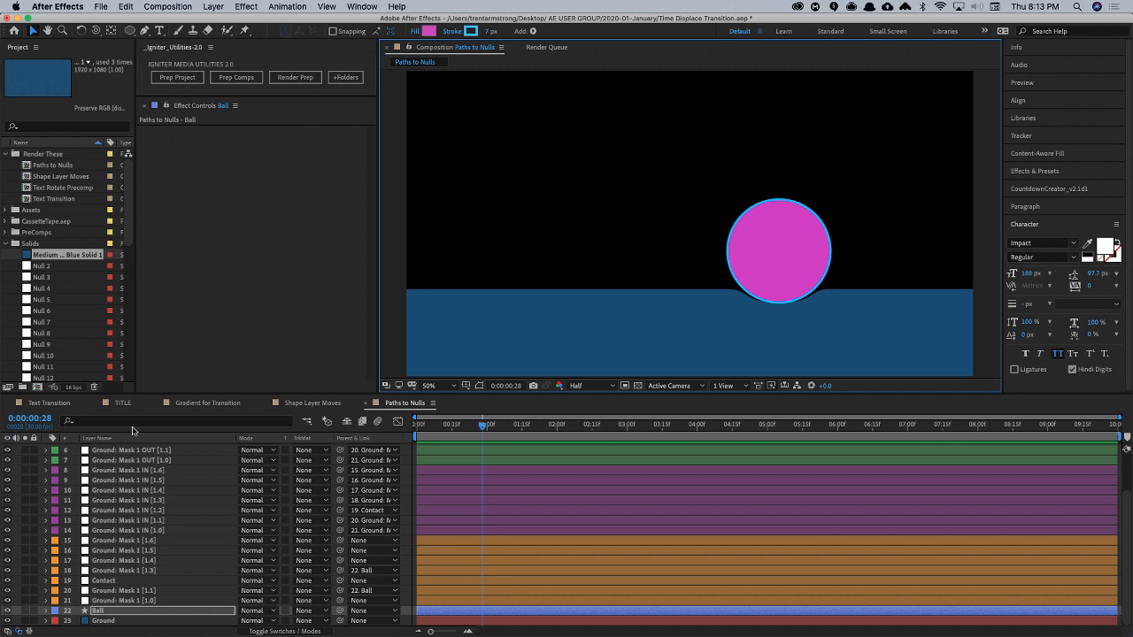
- Create a new composition named "Don't Touch Me" in the Render These folder
click(61, 155)
key(super+n)
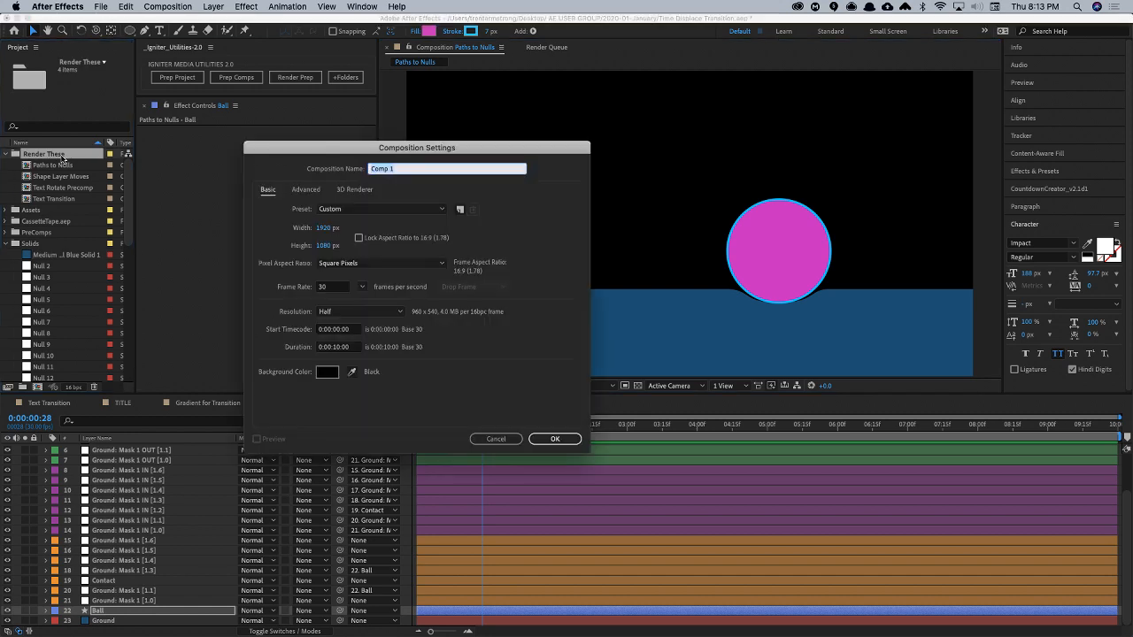
text(Don't Touch Me)
key(Return)
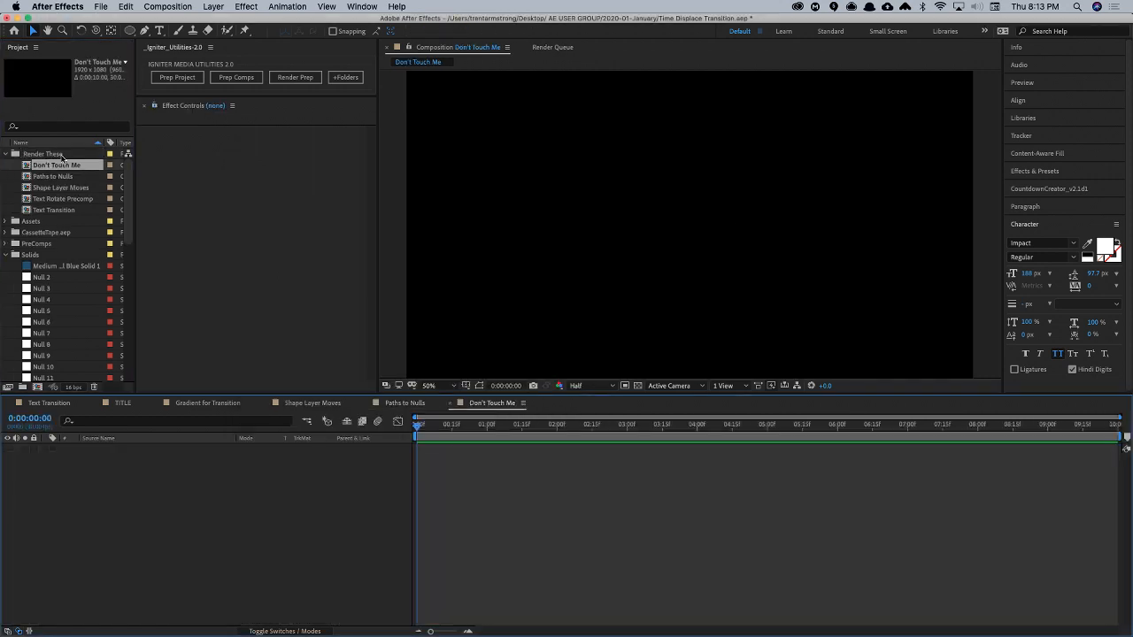
- Draw a circle with the Ellipse tool, centre it in the composition, and deselect its layer
click(129, 31)
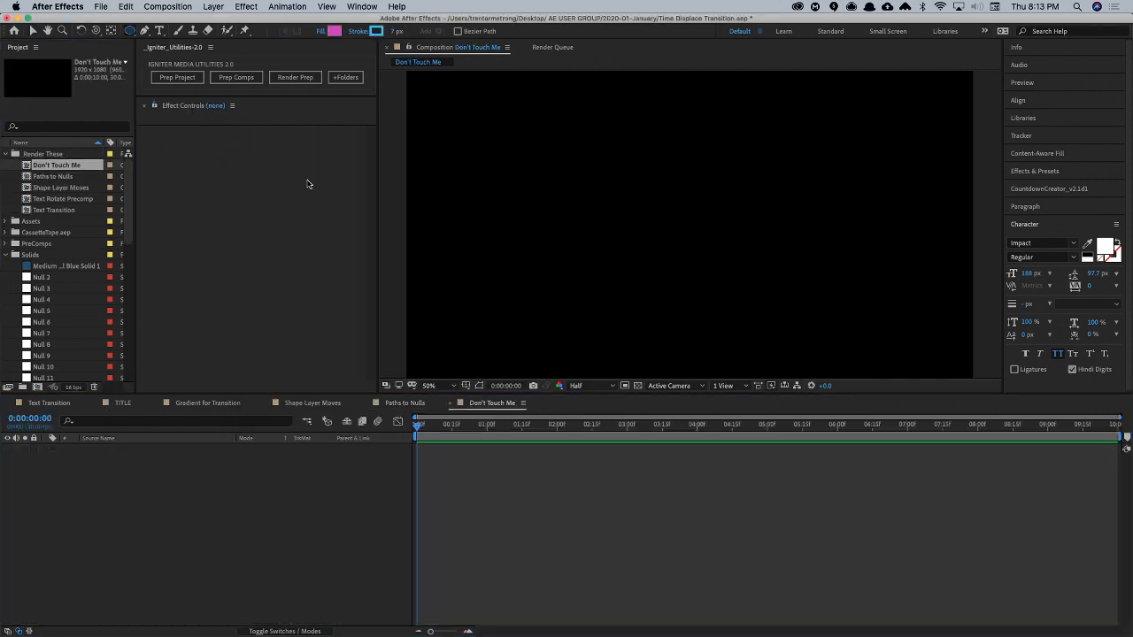
drag(696, 207, 741, 253)
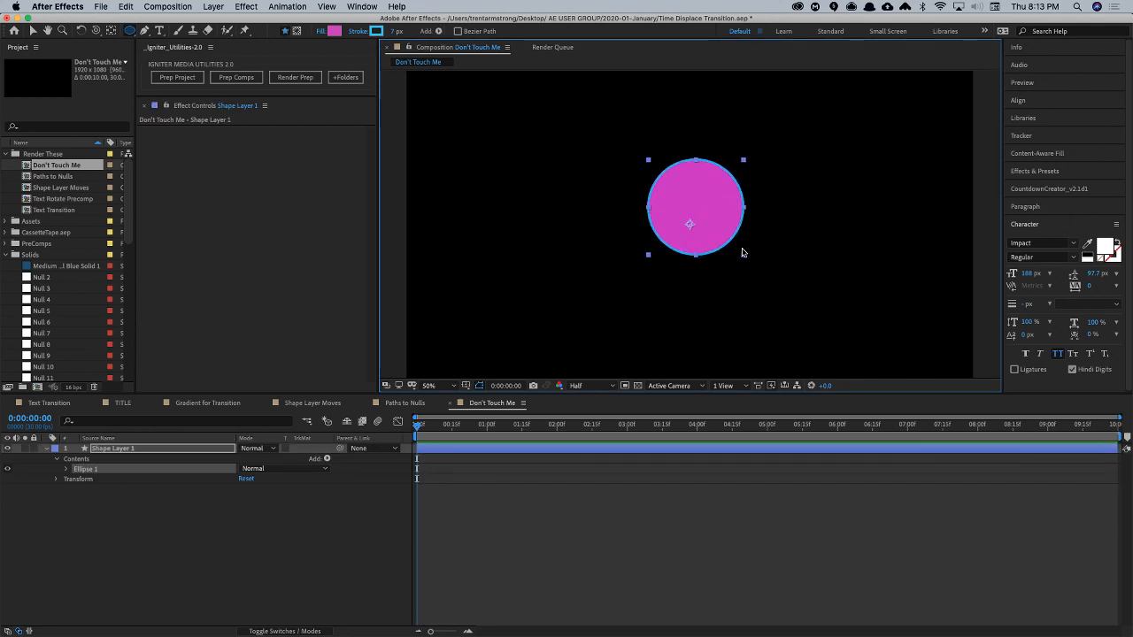
key(super+Home)
click(64, 511)
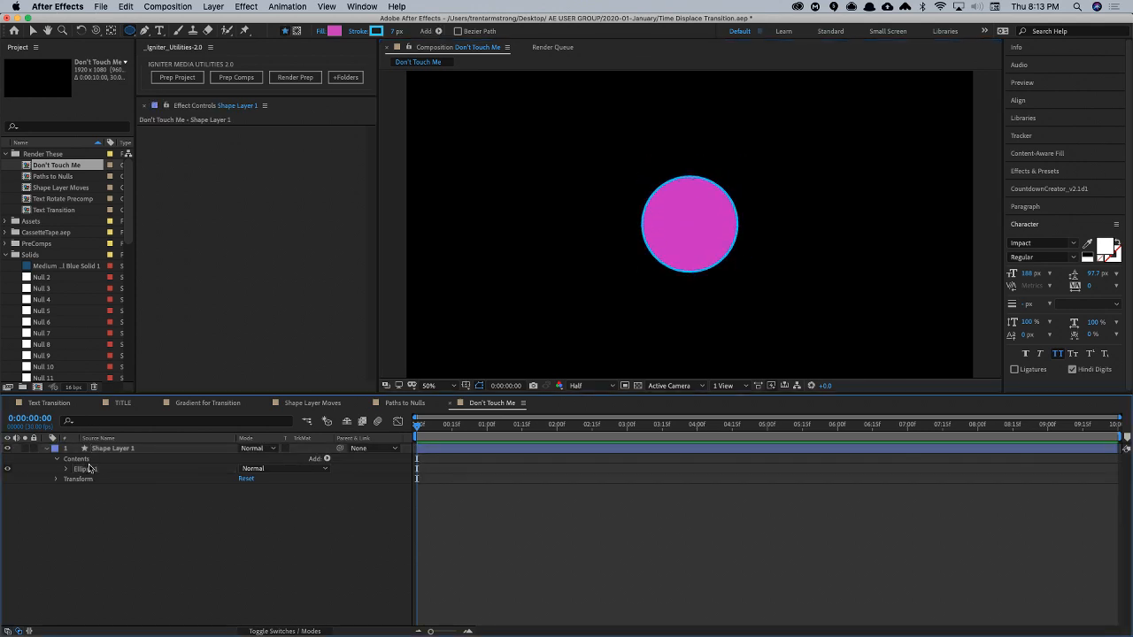
- Draw a tall rectangle about 136 by 849 px left of the circle, with a 0 px stroke and a teal fill
drag(128, 31, 151, 32)
mouse_move(491, 103)
mouse_down()
mouse_move(528, 331)
mouse_move(515, 356)
mouse_move(533, 354)
mouse_up()
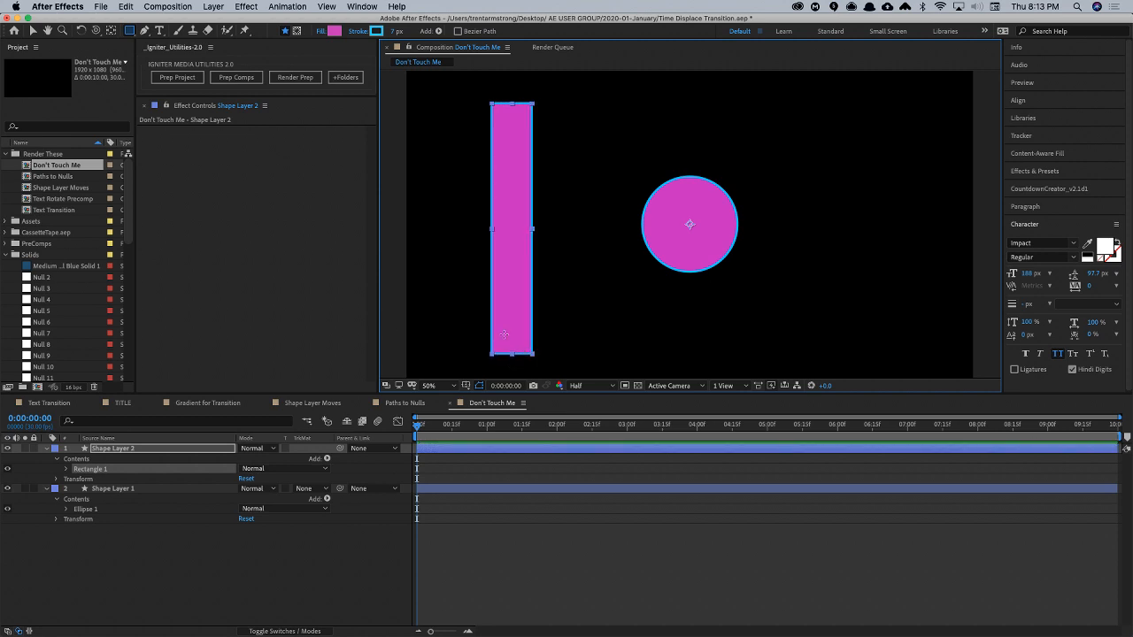
click(128, 449)
drag(394, 33, 269, 54)
click(334, 32)
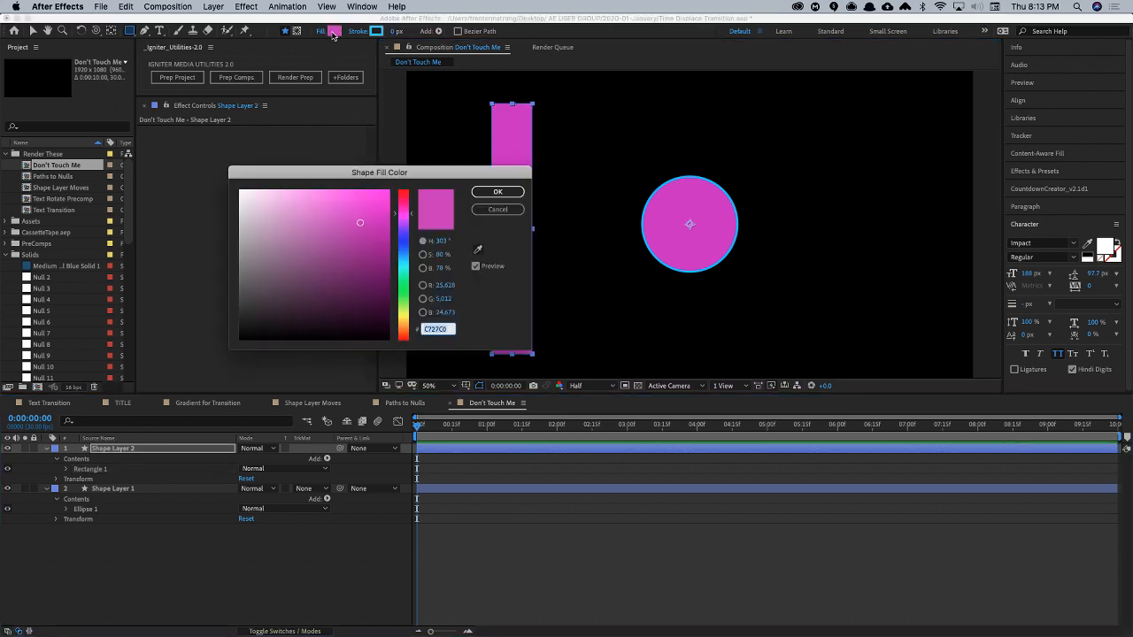
drag(405, 284, 404, 270)
click(499, 192)
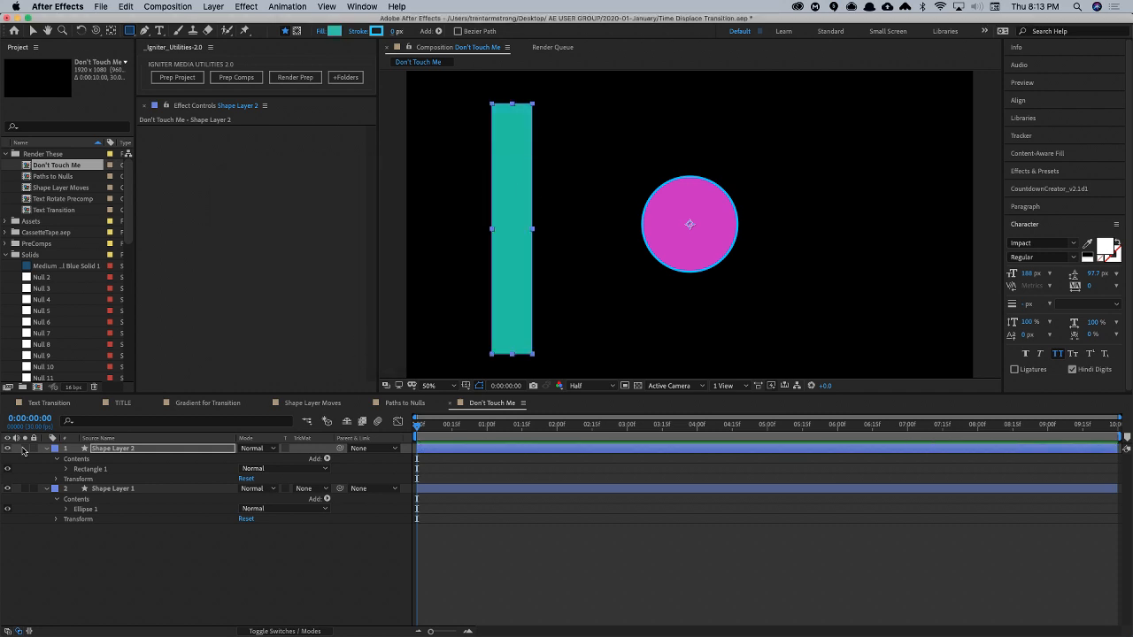
- Convert the rectangle's Rectangle Path 1 to a Bezier path and select its Path property
click(67, 469)
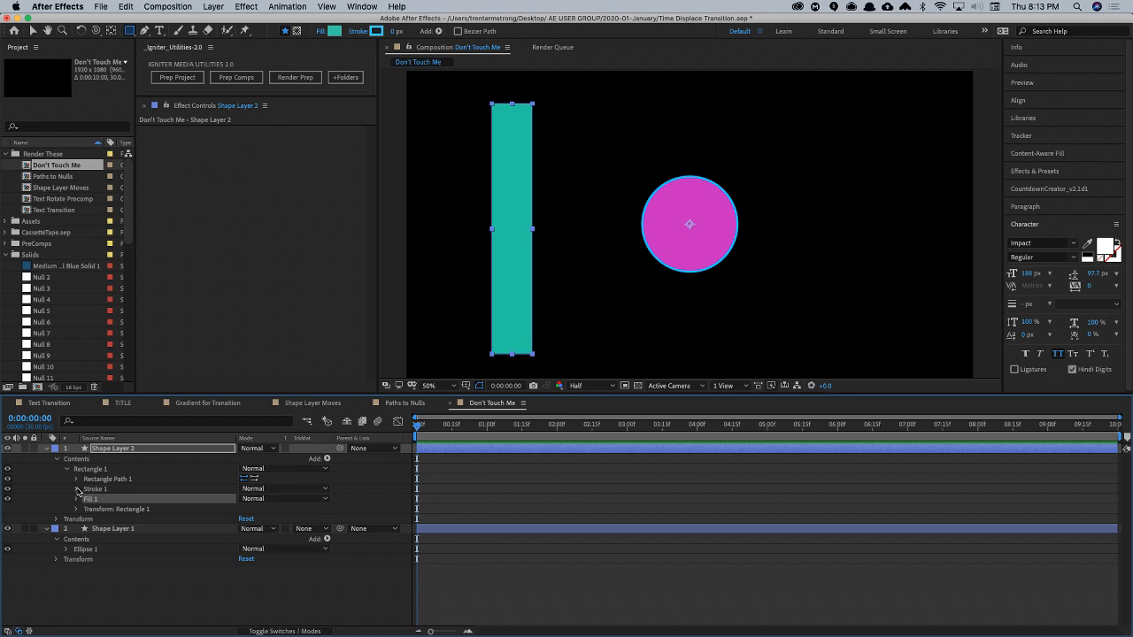
click(77, 479)
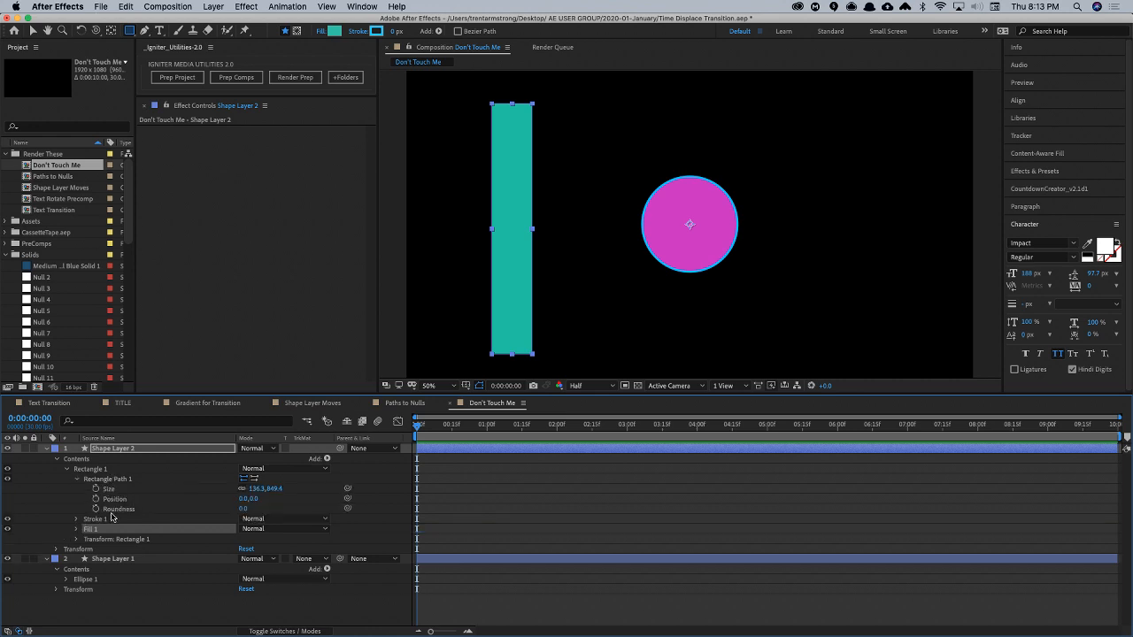
click(116, 479)
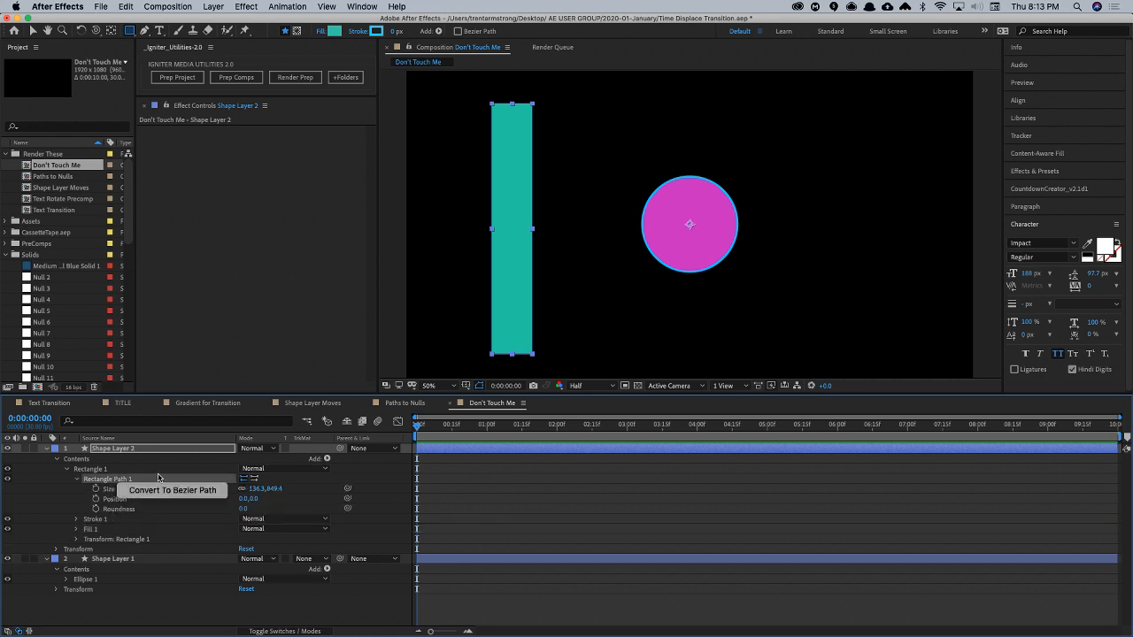
click(157, 490)
click(107, 491)
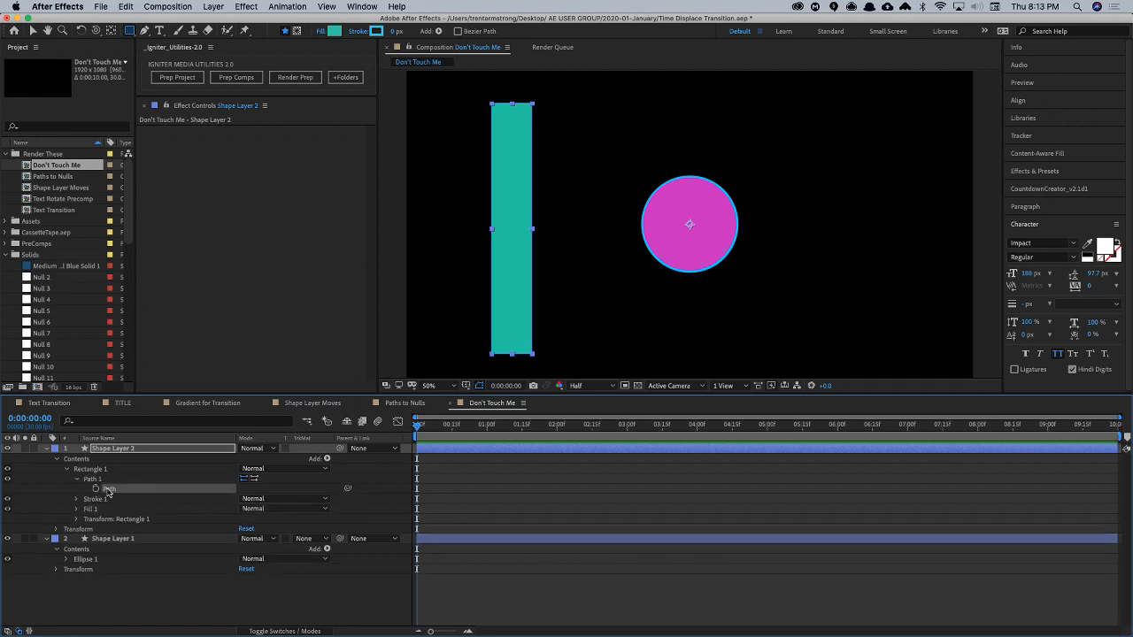
- Generate nulls that control the points and tangents of the rectangle's path with Create Nulls From Paths v0.6
click(367, 7)
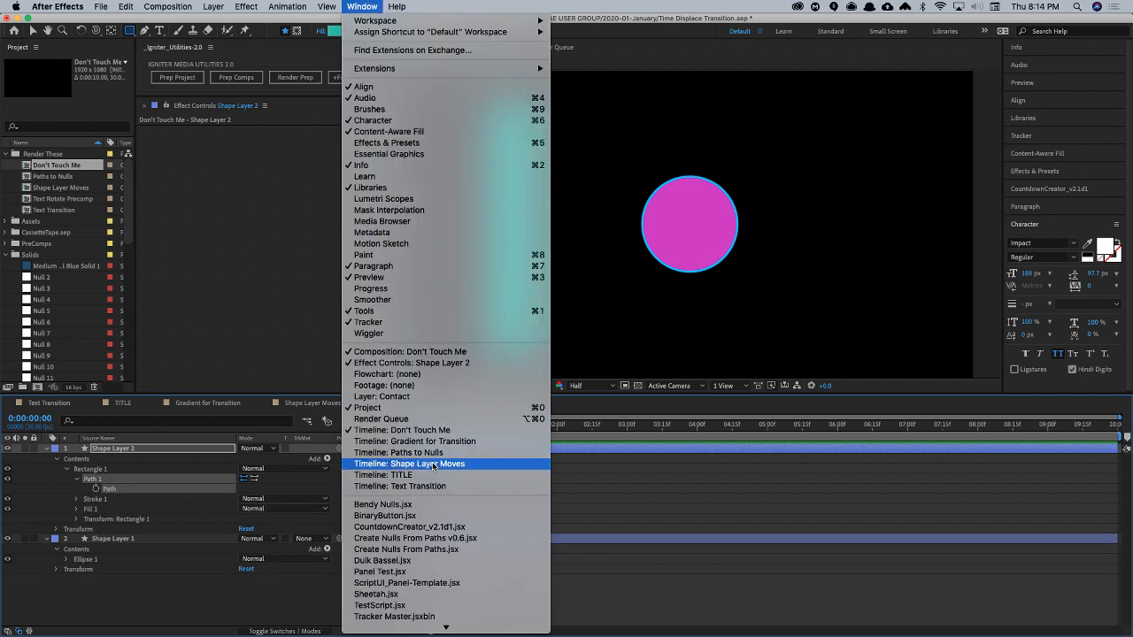
click(405, 538)
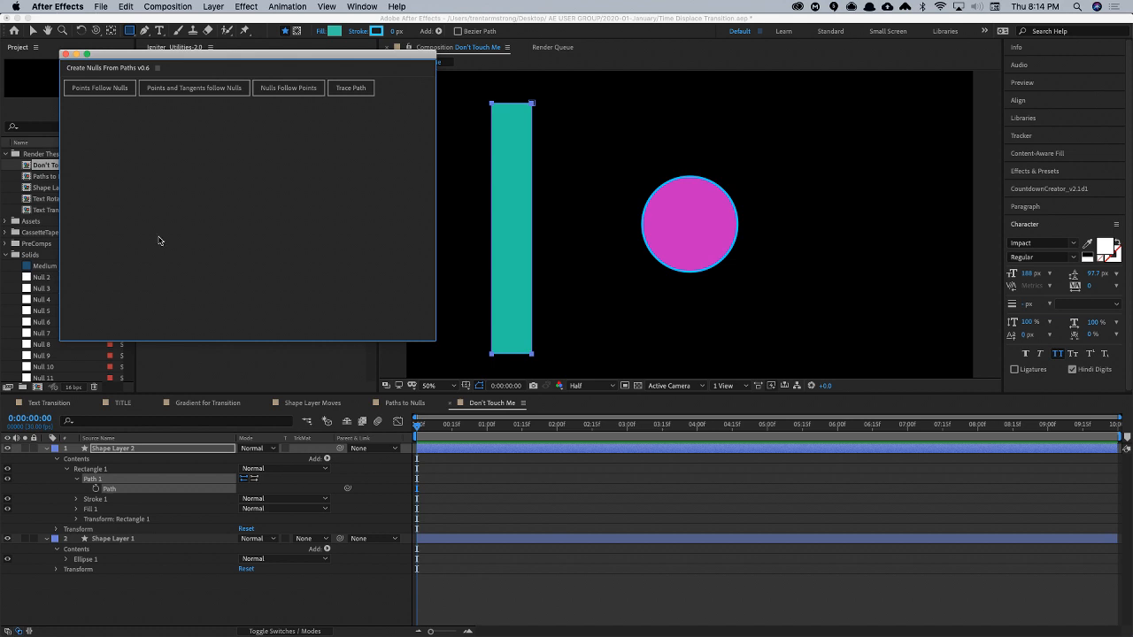
click(193, 89)
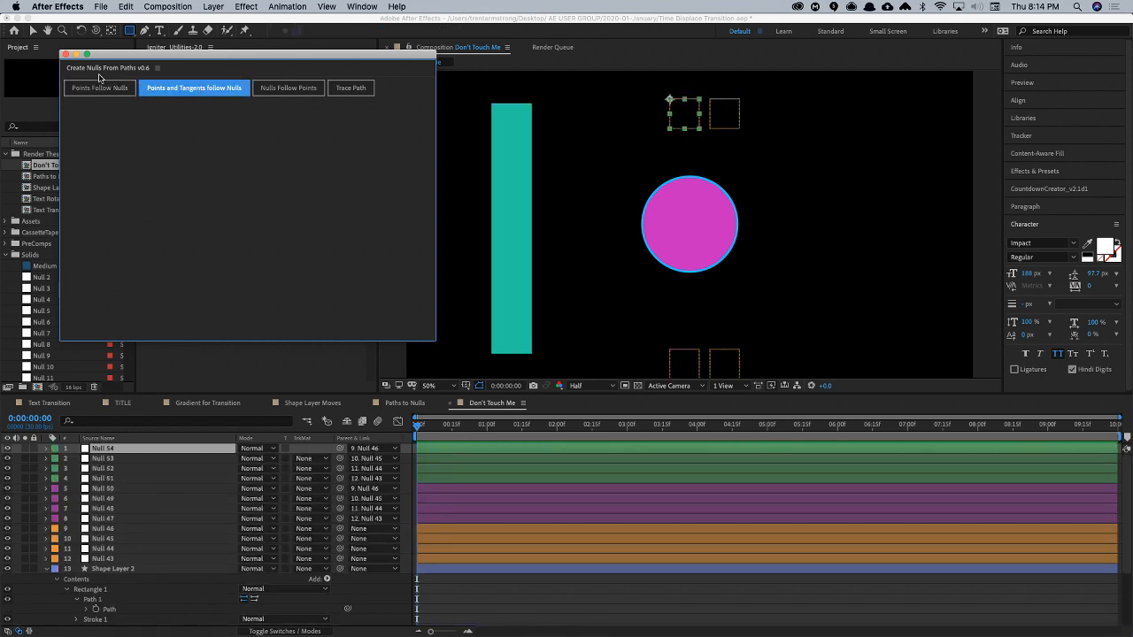
click(65, 55)
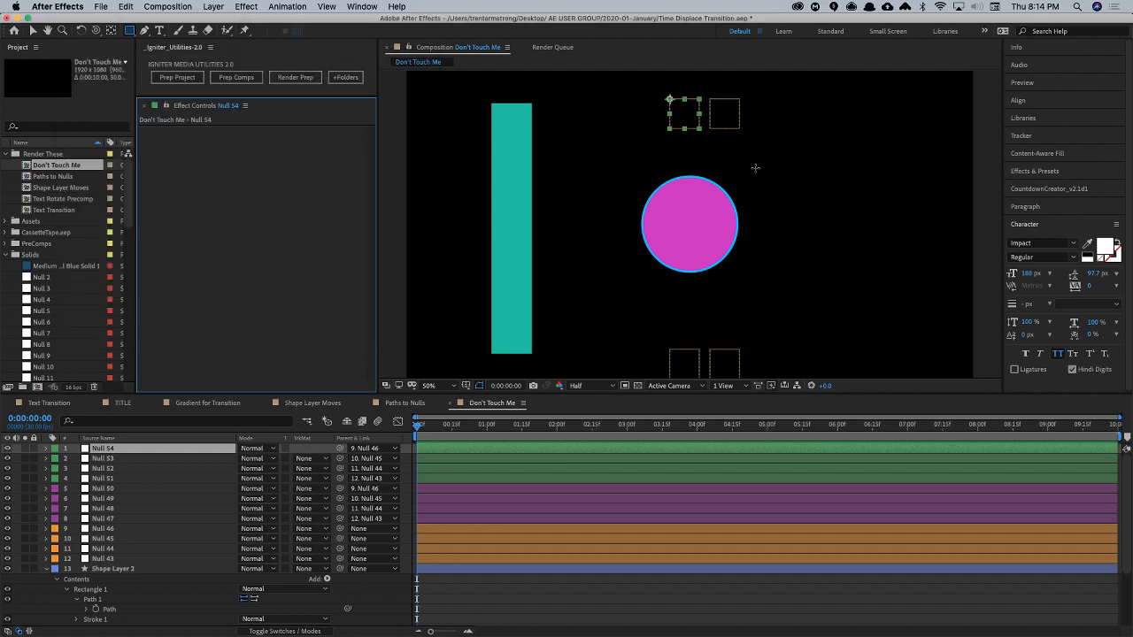
- Test the bar's deformation by moving one tangent null, and undo both the move and the null creation
mouse_move(688, 124)
mouse_down()
mouse_move(668, 114)
mouse_move(617, 161)
mouse_move(684, 119)
mouse_move(736, 110)
mouse_move(677, 89)
mouse_move(696, 89)
mouse_up()
key(super+z)
key(v)
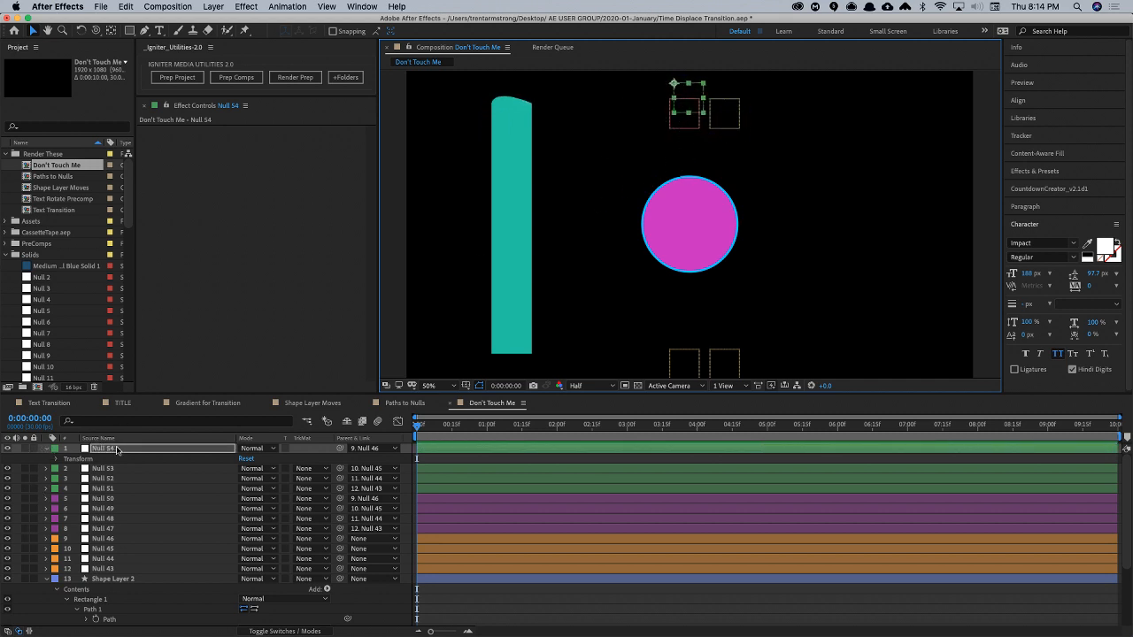
click(112, 450)
key(u)
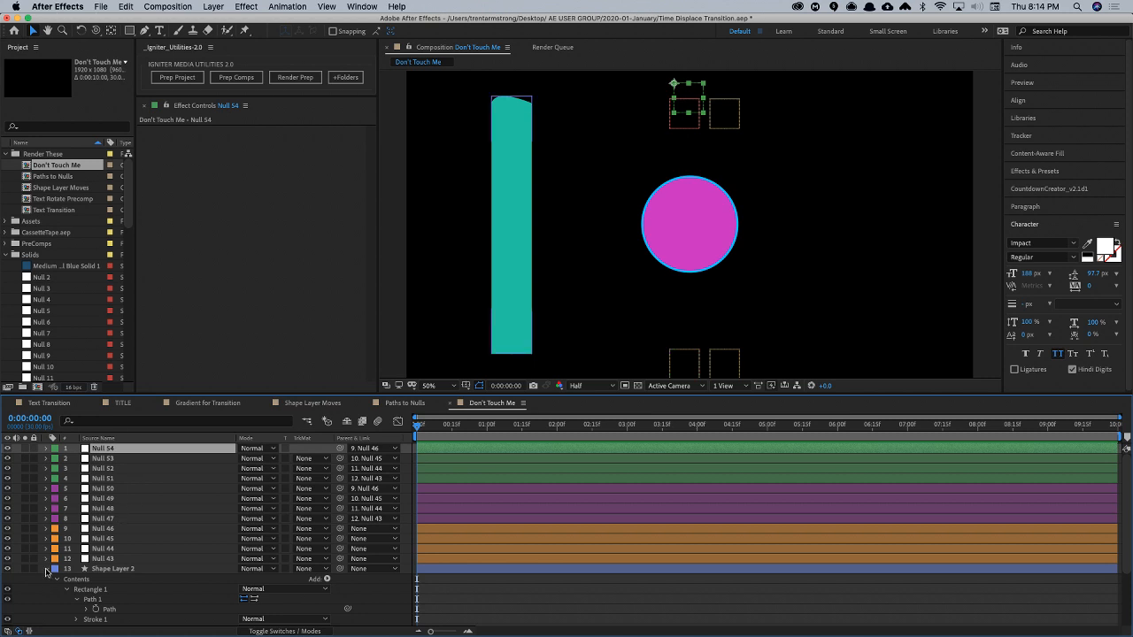
click(46, 569)
key(super+z)
key(super+z)
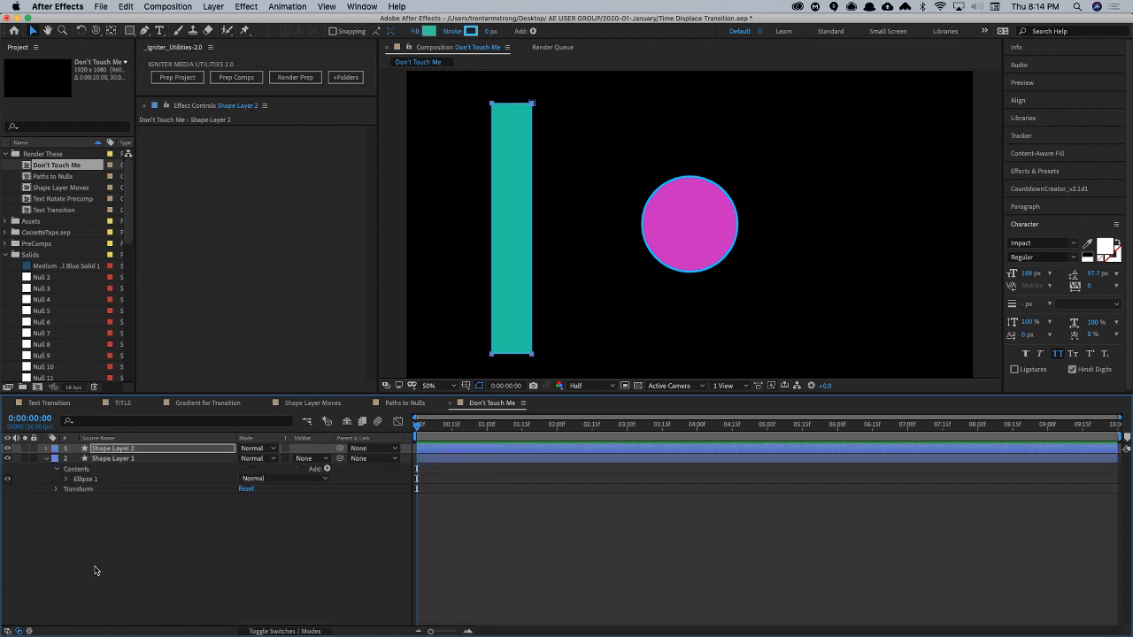
- Centre Shape Layer 2 in the composition and select its rectangle's Path property
click(113, 449)
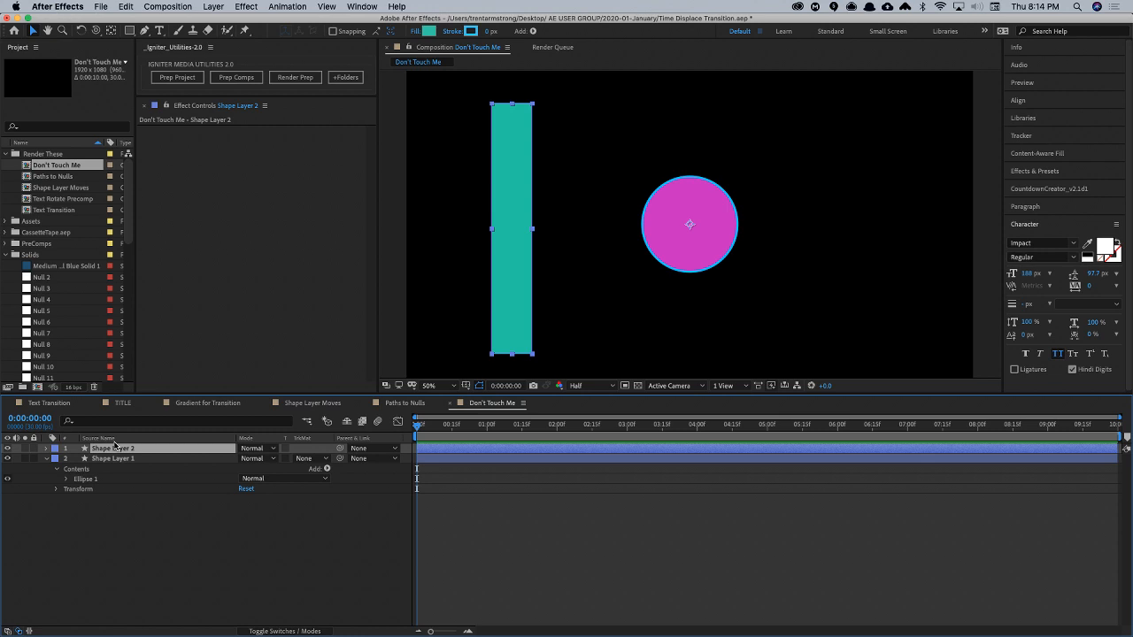
key(super+Home)
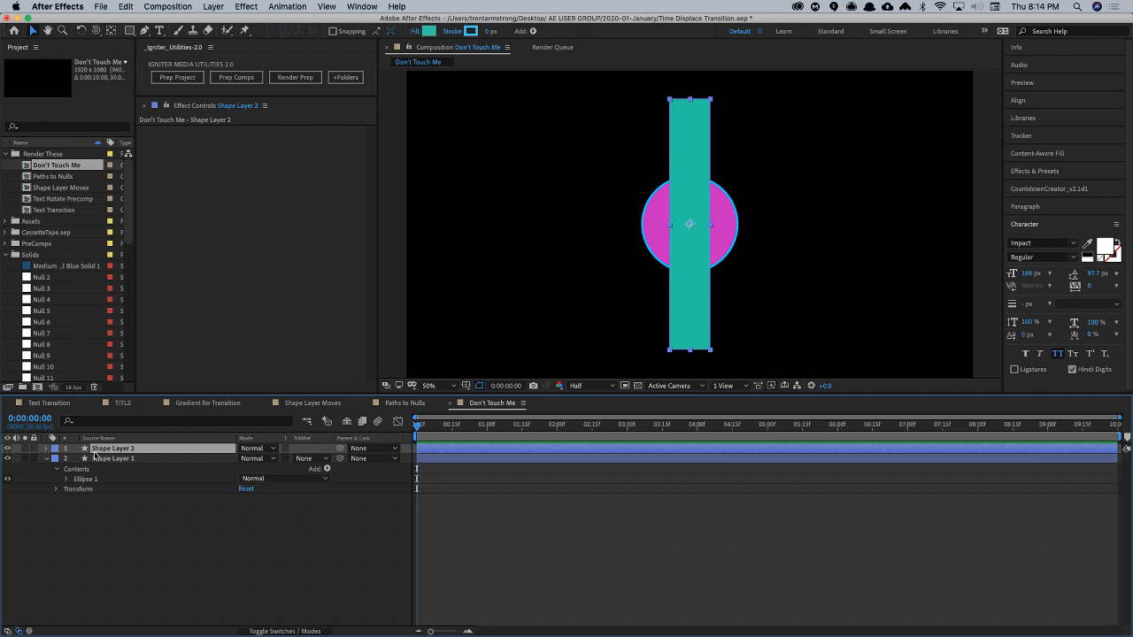
click(47, 448)
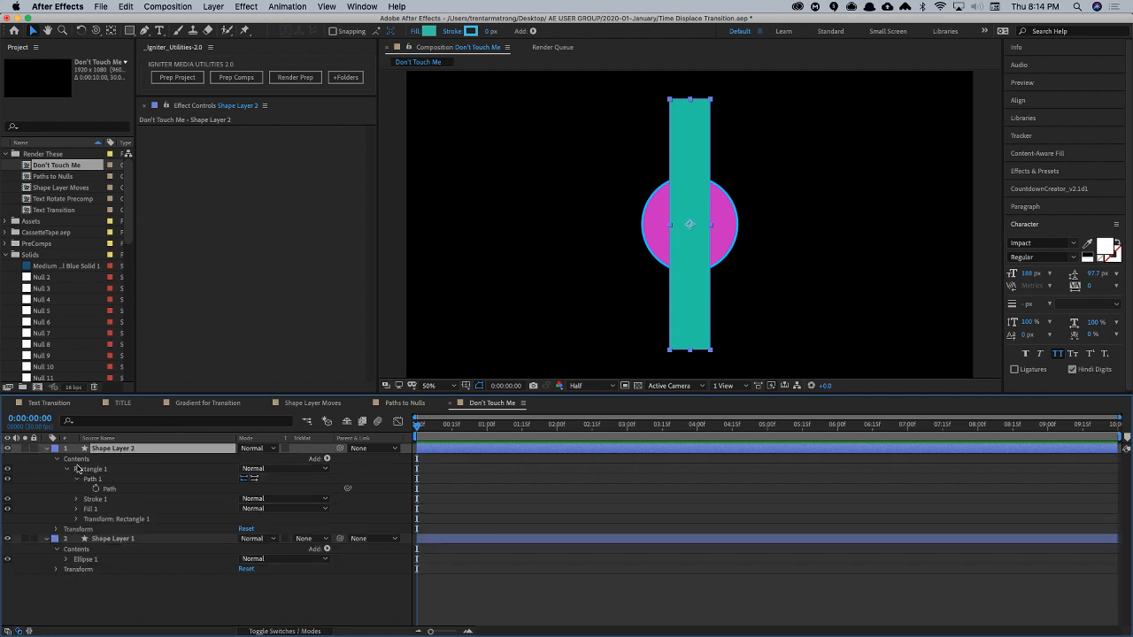
click(109, 489)
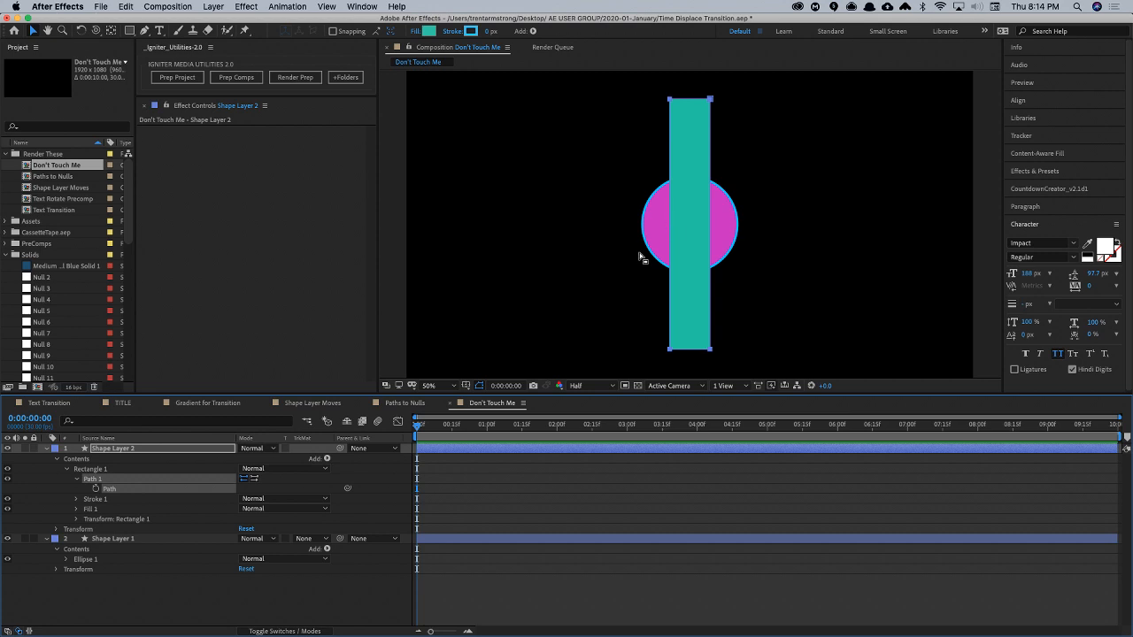
- Add a vertex halfway along each long side of the rectangle's path with the Pen tool and lengthen the vertical tangent handles
key(g)
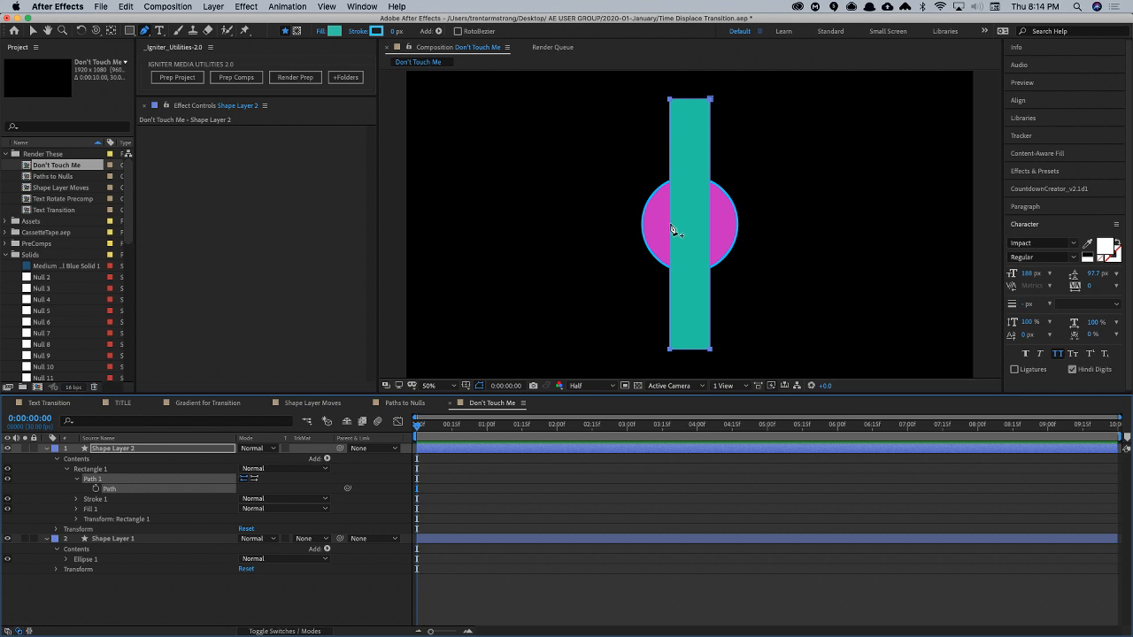
click(670, 228)
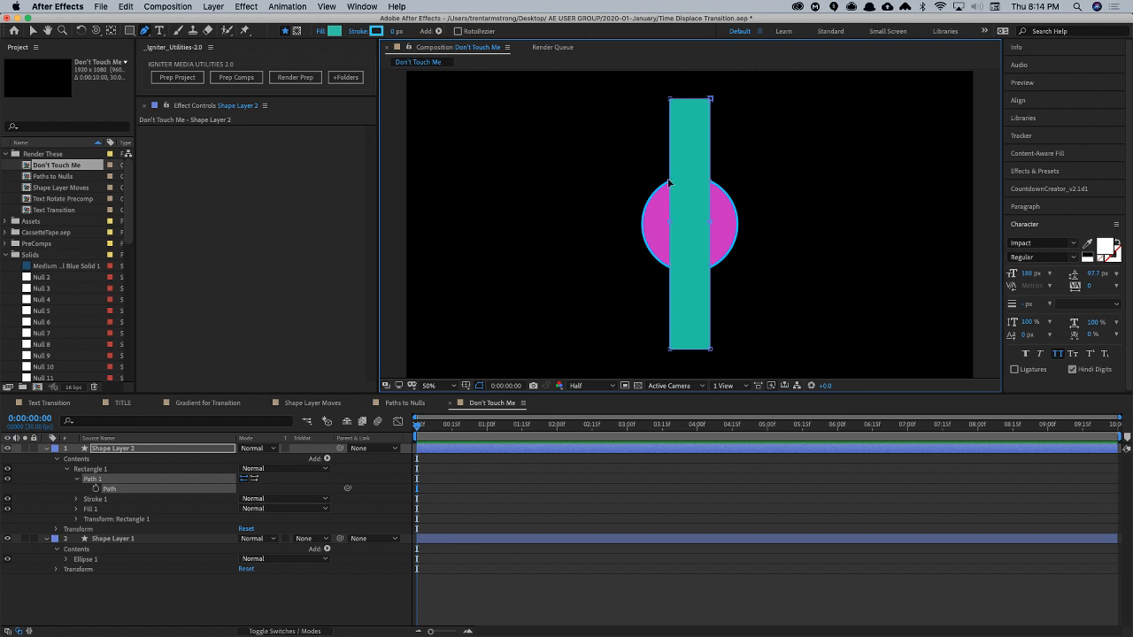
drag(669, 182, 670, 137)
drag(669, 266, 673, 324)
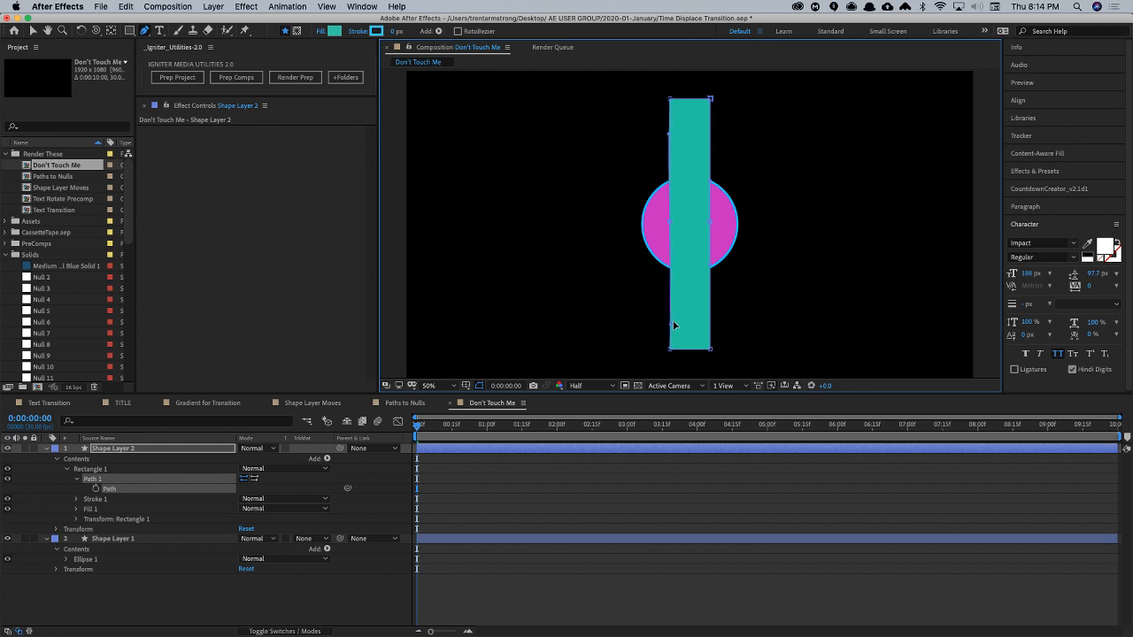
click(711, 182)
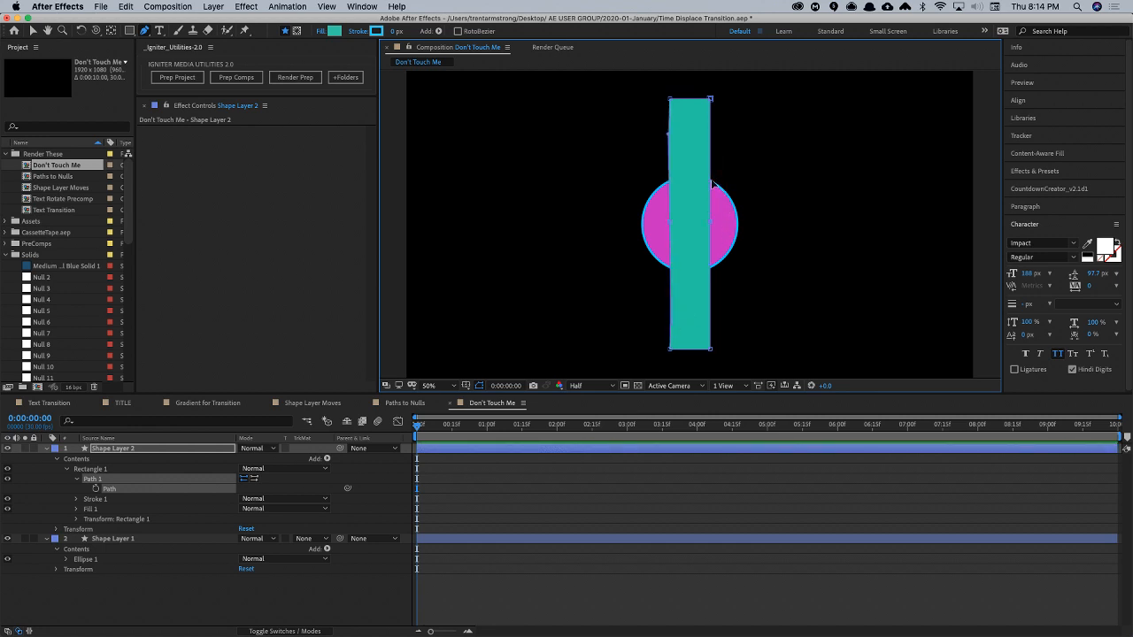
drag(711, 182, 711, 137)
drag(670, 134, 669, 135)
drag(712, 269, 712, 325)
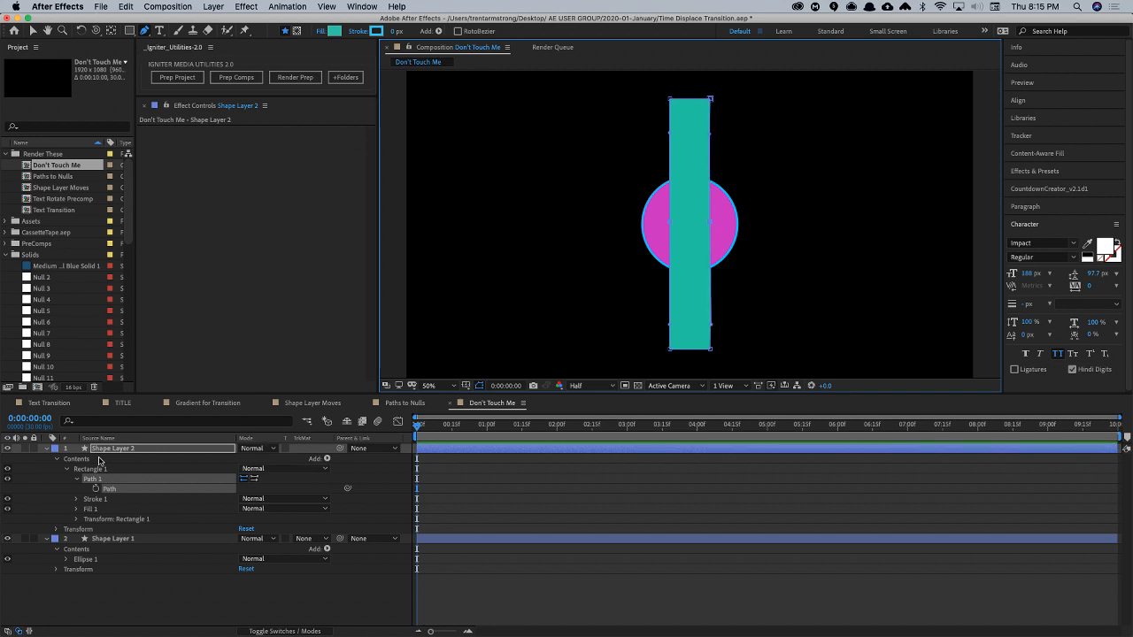
- Rename the rectangle layer as Pipe and the circle layer as Ball
click(113, 431)
key(Return)
text(P)
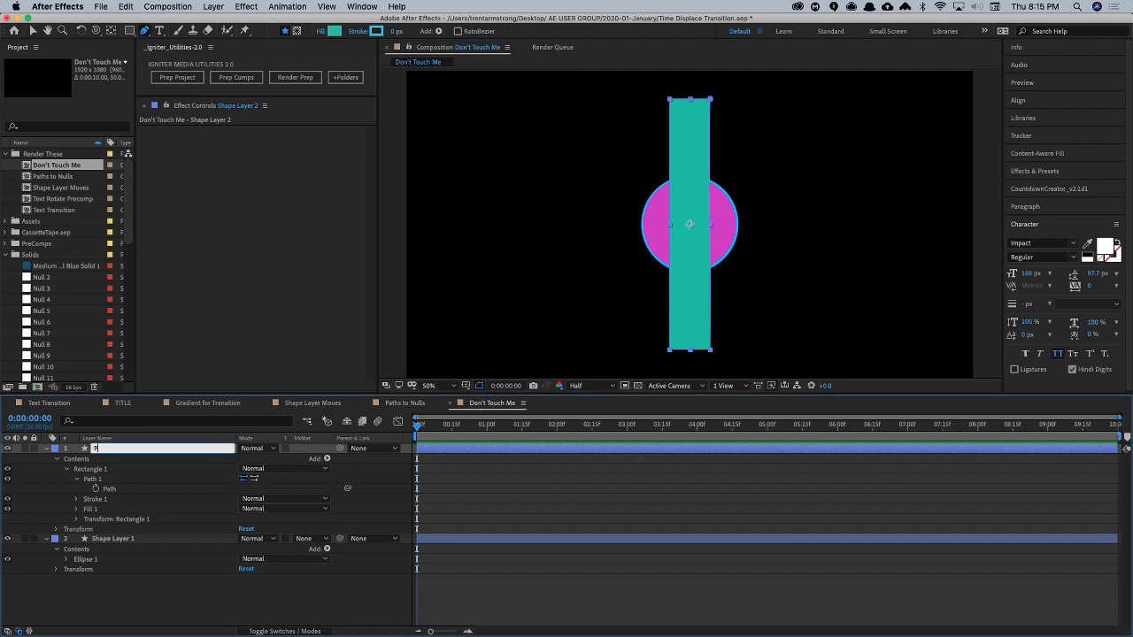
text(ipe)
key(Return)
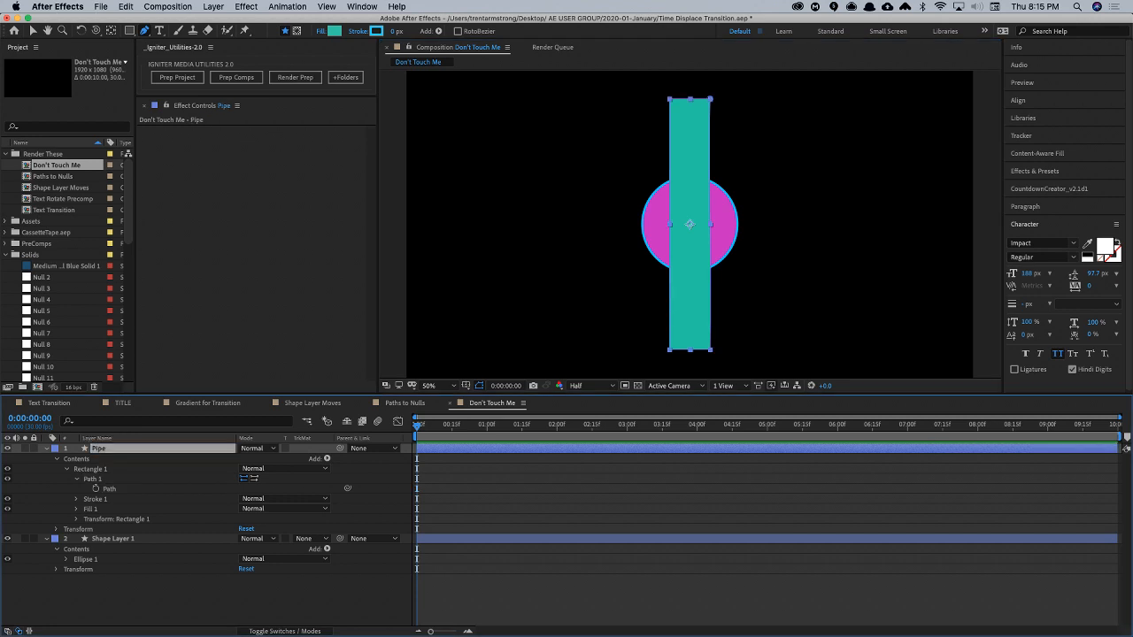
click(110, 540)
key(Return)
text(Ball)
key(Return)
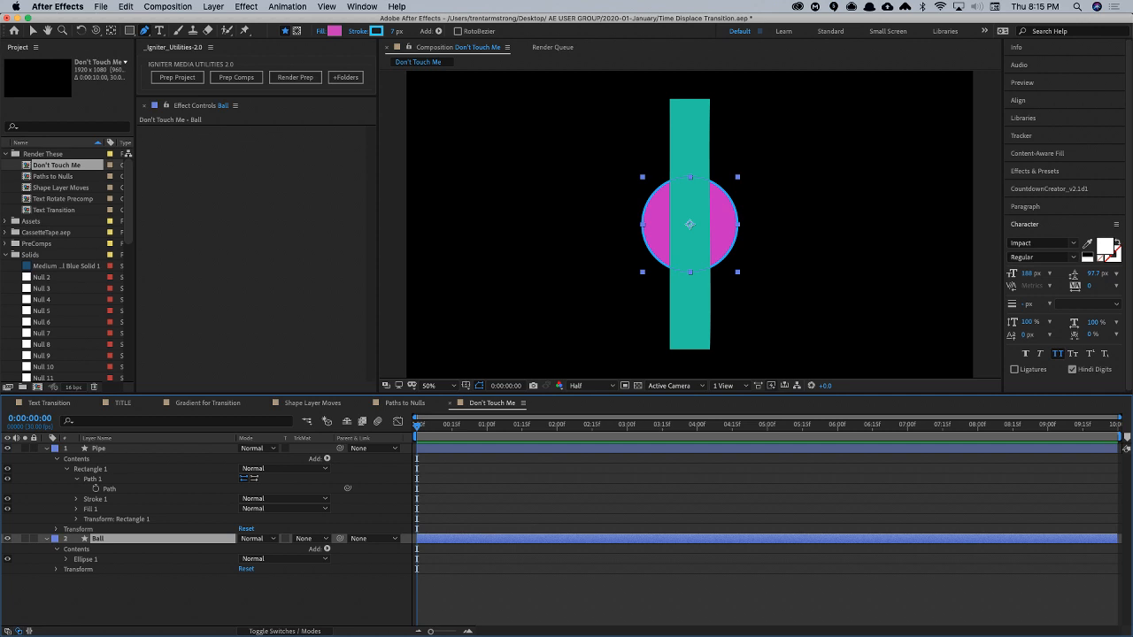
- Try generating point and tangent nulls from the Pipe layer's path, and undo their creation
click(109, 449)
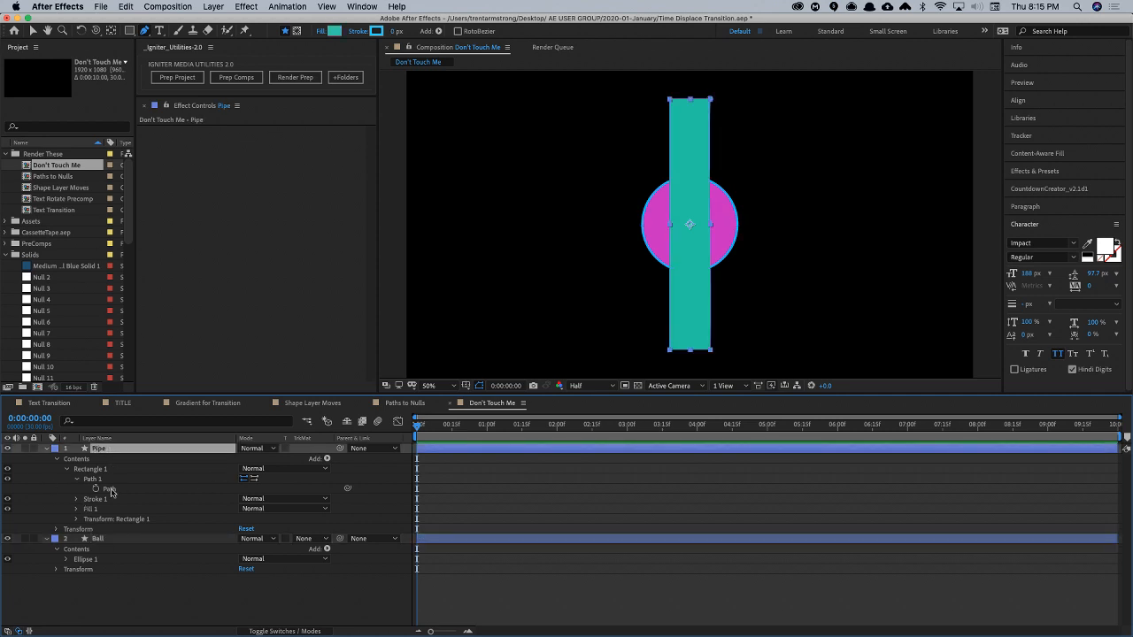
click(110, 490)
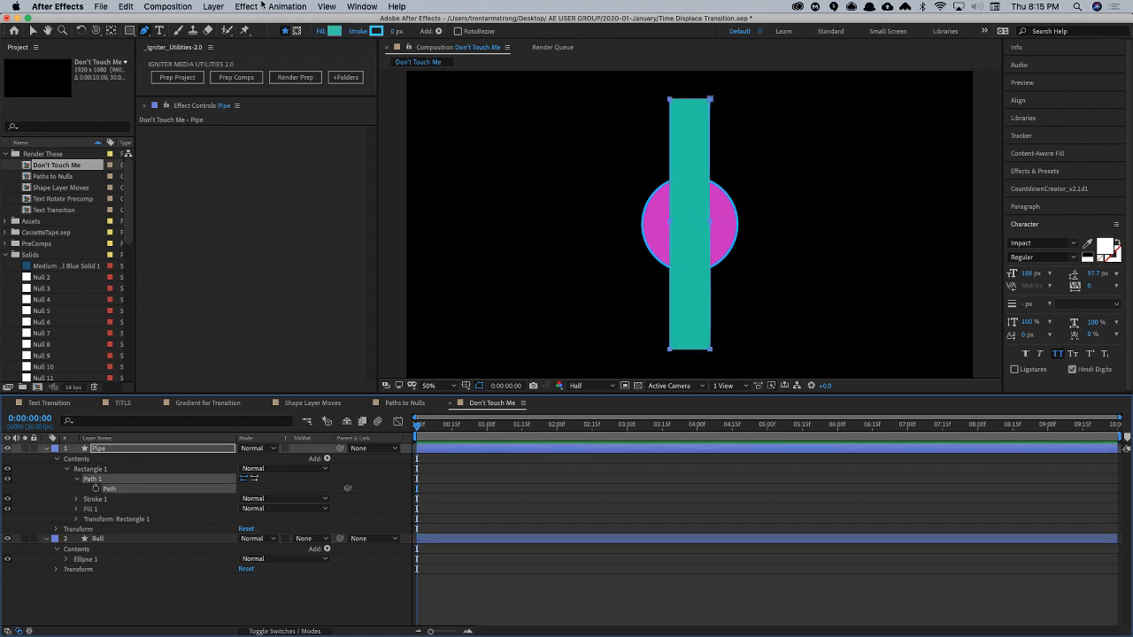
click(361, 6)
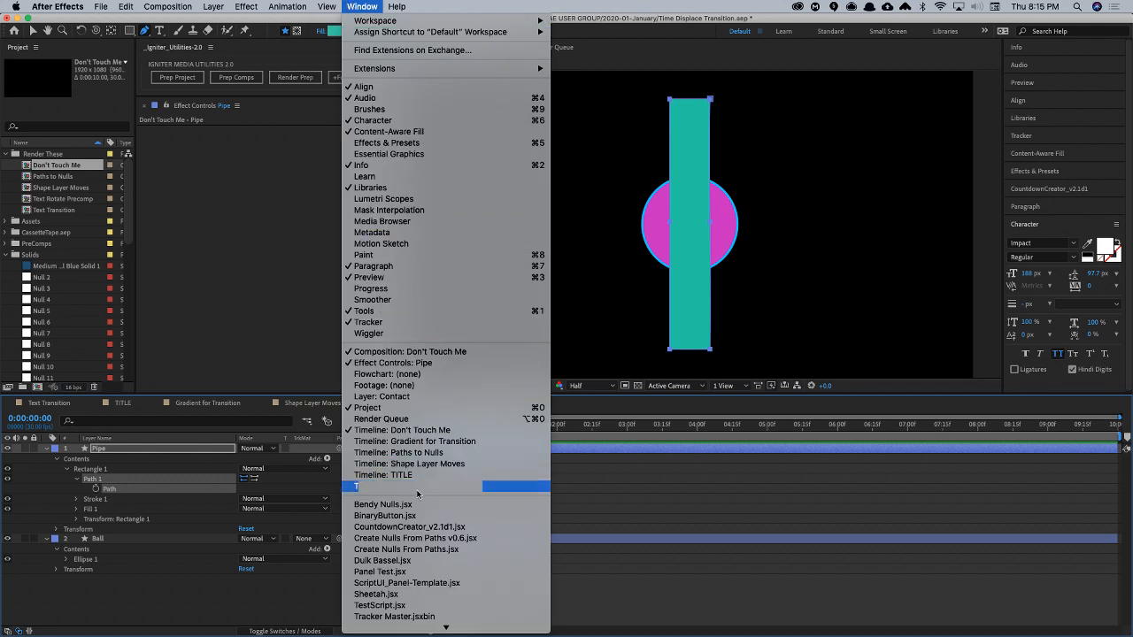
click(415, 538)
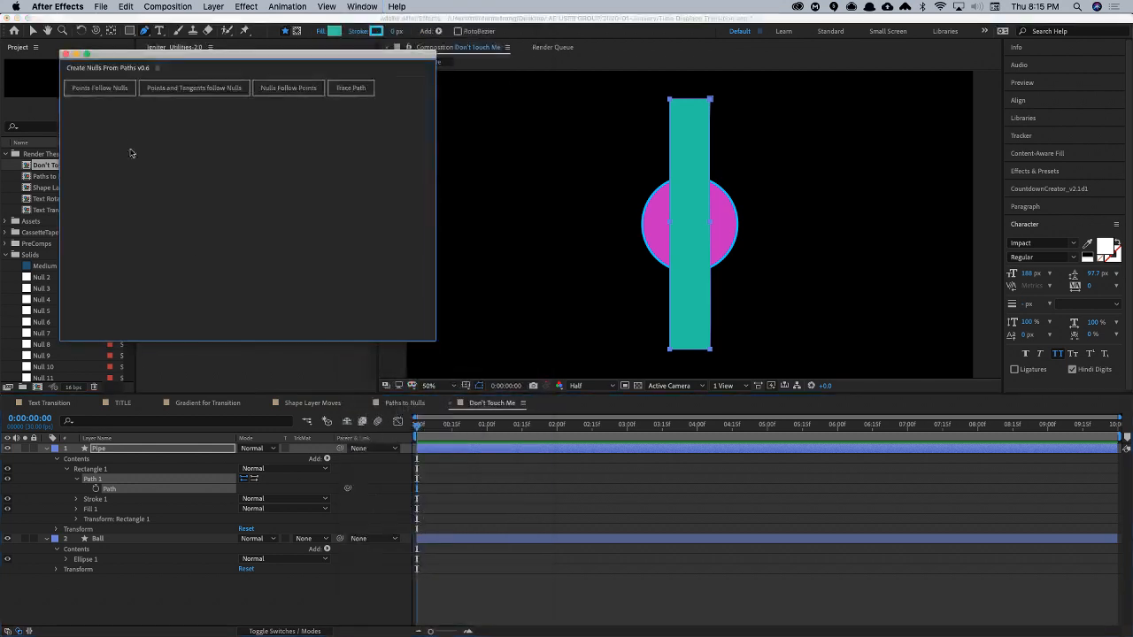
click(177, 88)
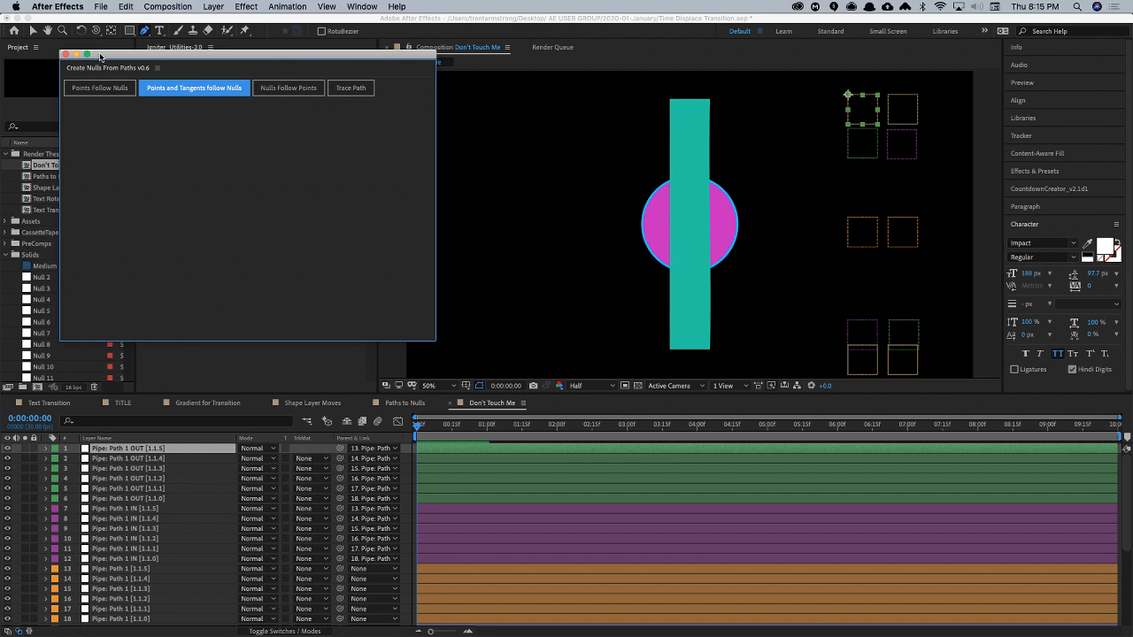
click(65, 54)
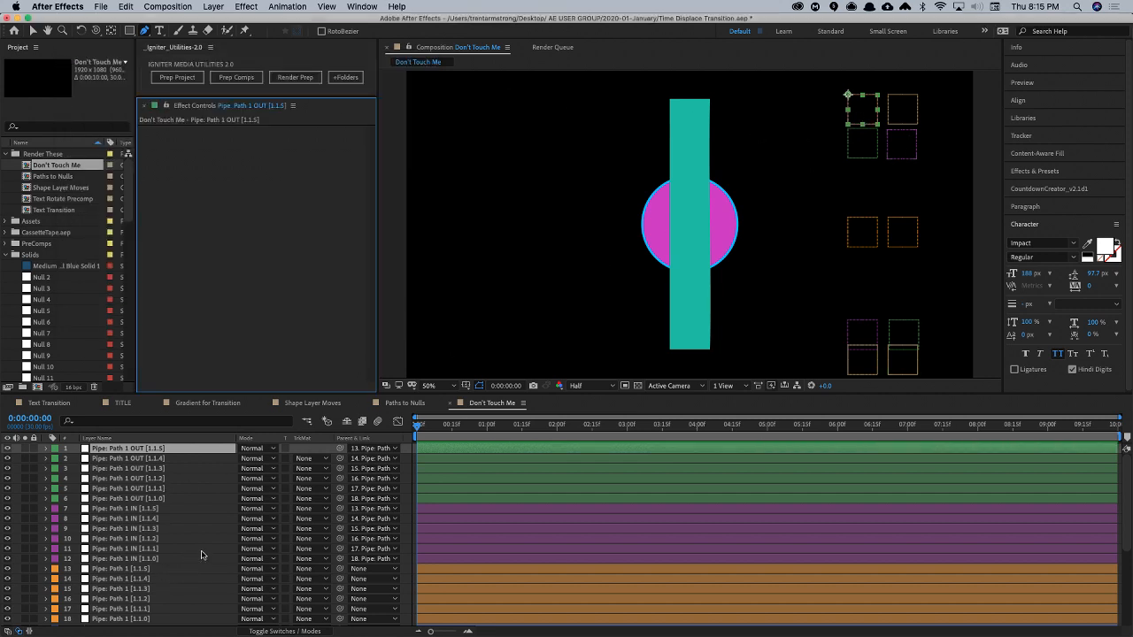
key(super+z)
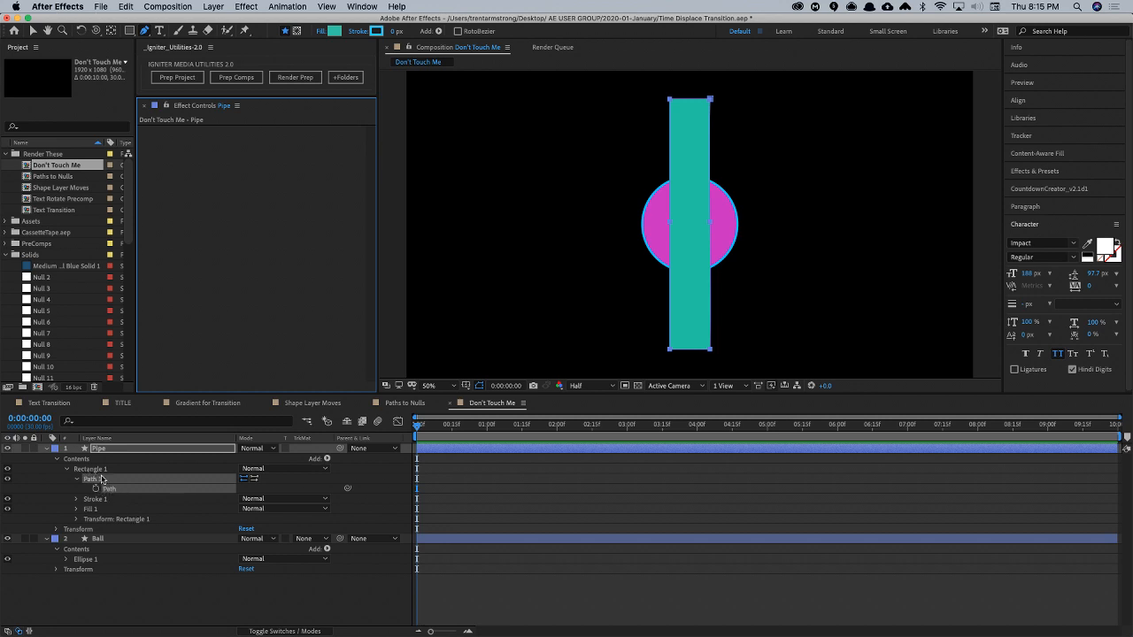
- Set the position in the Pipe layer's Rectangle 1 group transform to 0, 0
click(116, 482)
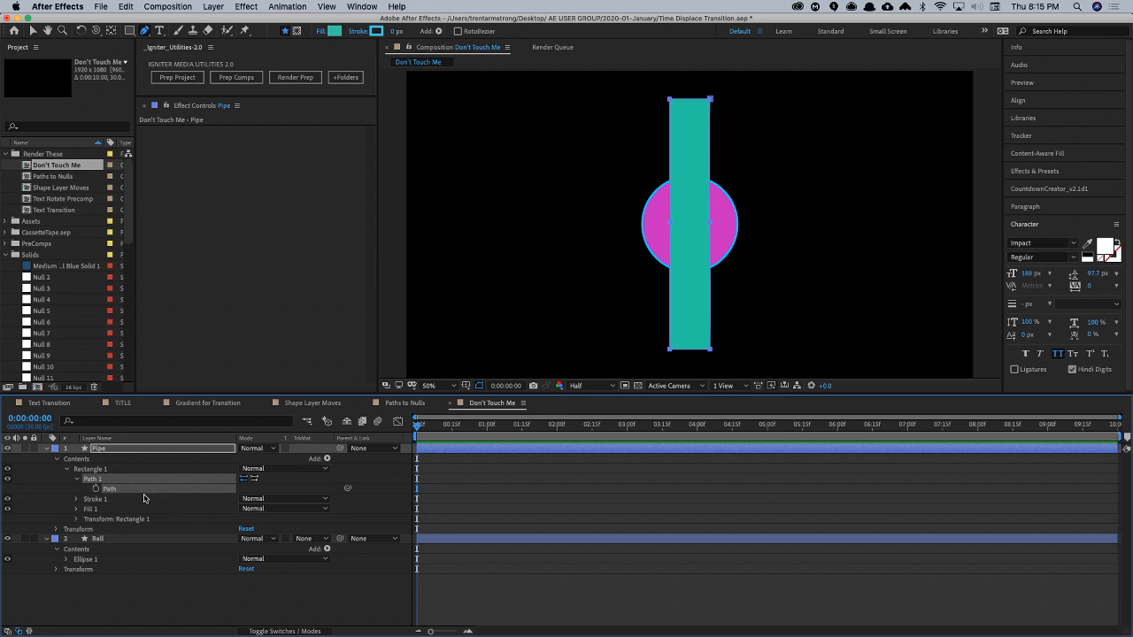
key(a)
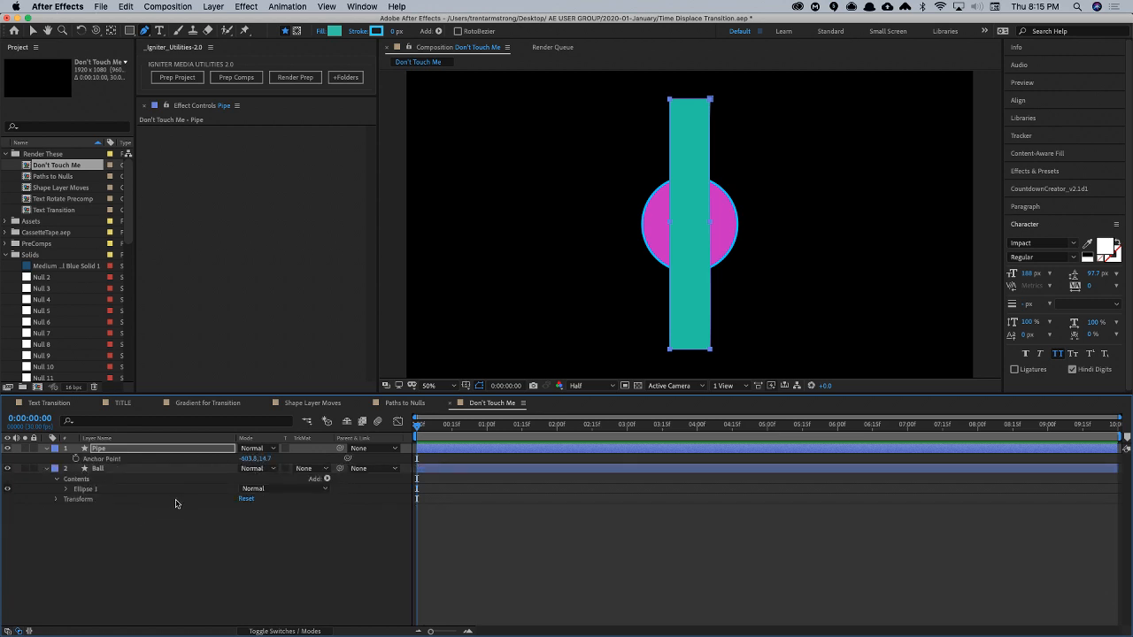
click(106, 460)
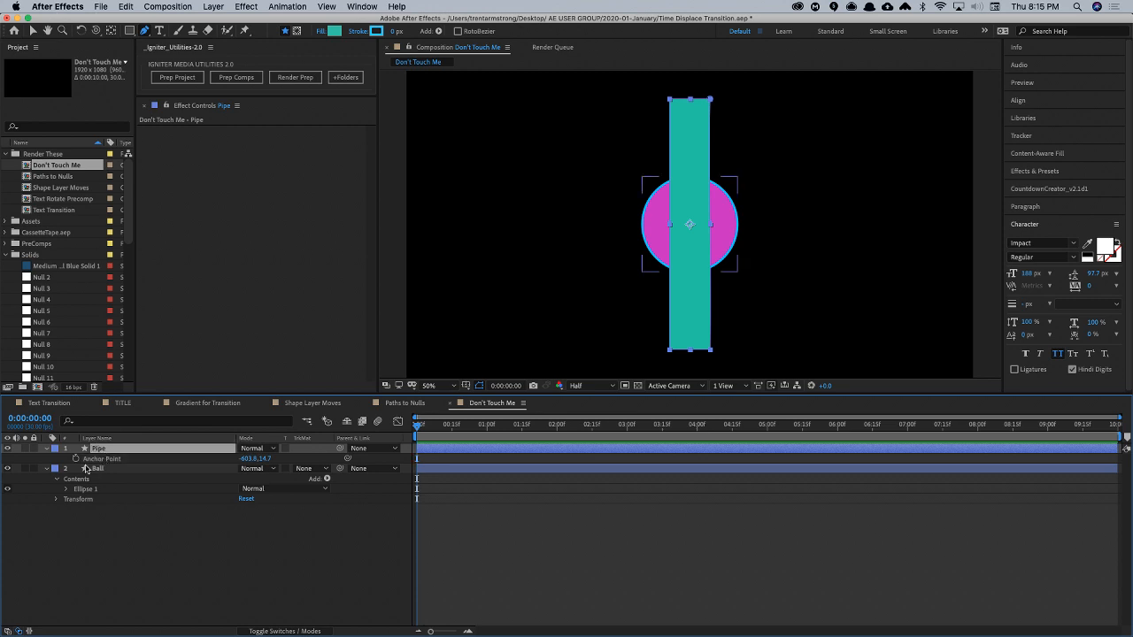
click(47, 450)
click(47, 450)
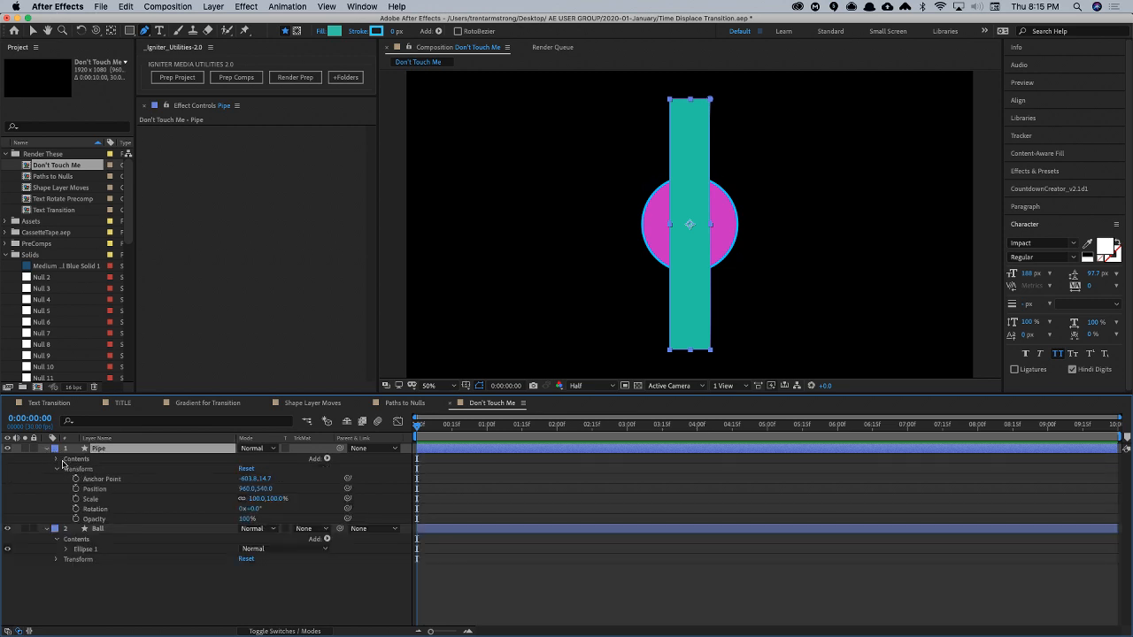
click(56, 460)
click(65, 469)
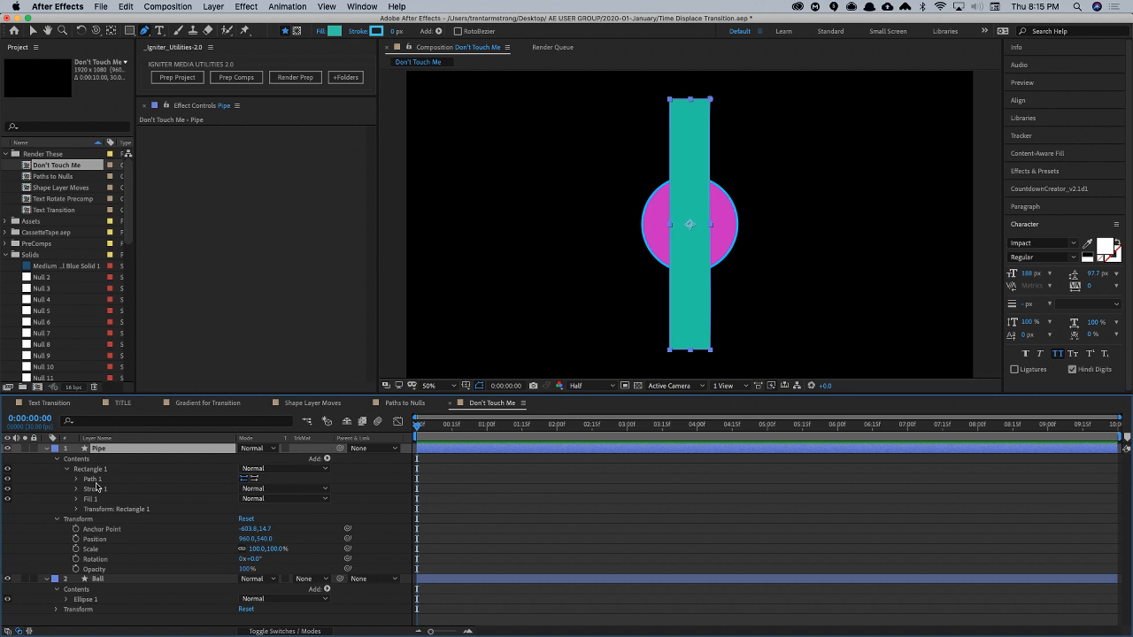
click(75, 510)
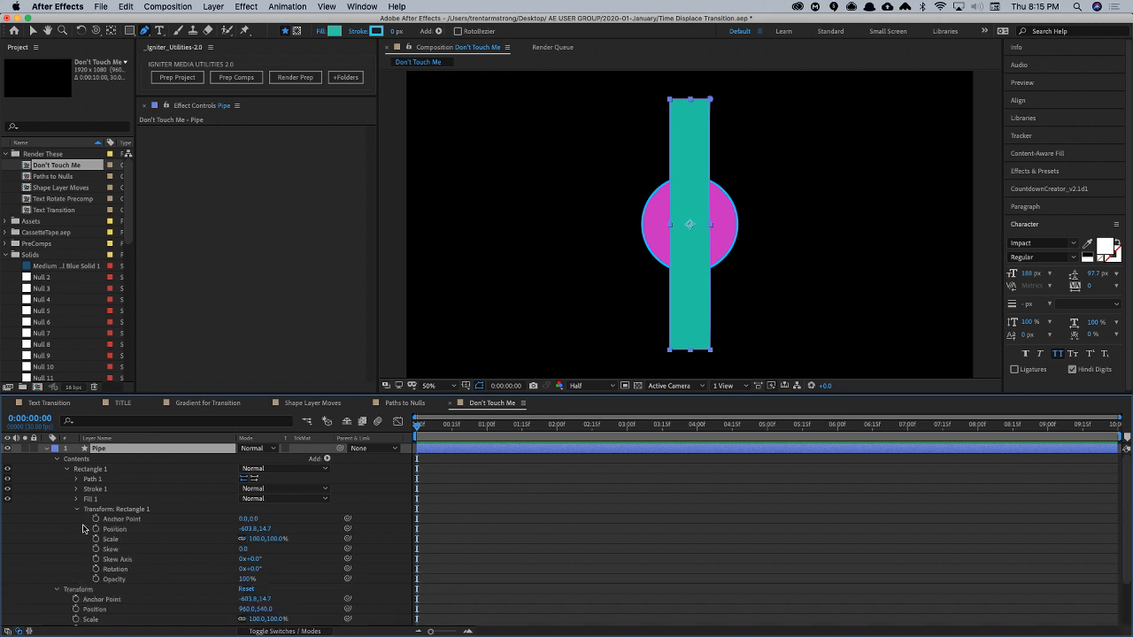
click(254, 528)
text(0)
key(Tab)
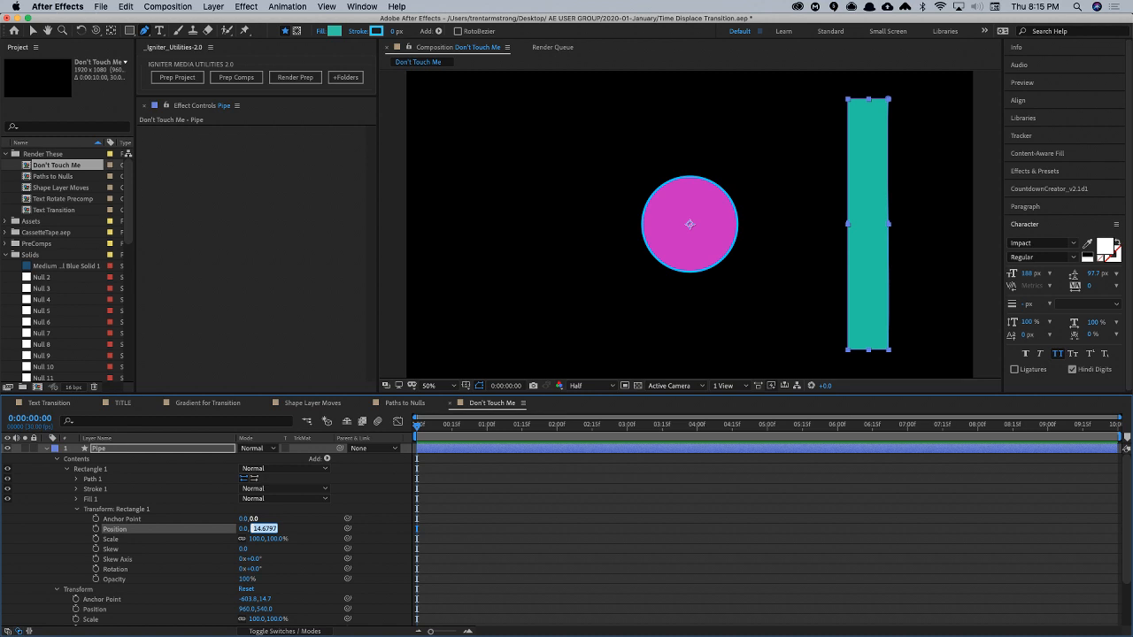
text(0)
key(Tab)
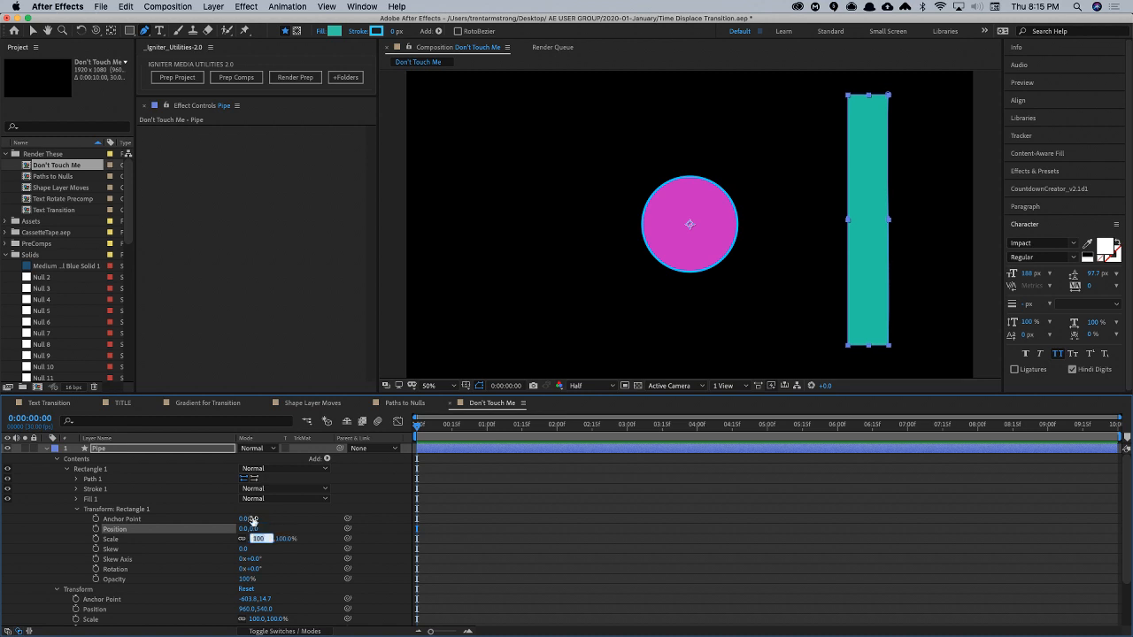
- Set the anchor point in the Pipe layer's main transform to 0, 0 and collapse its property groups
click(245, 599)
text(0)
key(Tab)
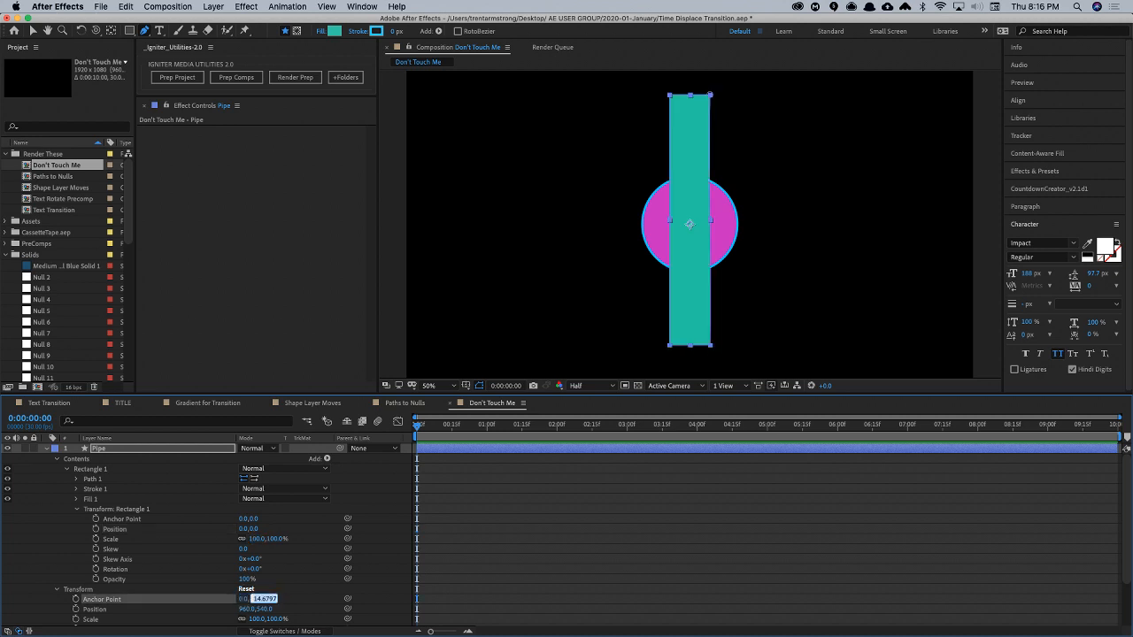
text(0)
key(Return)
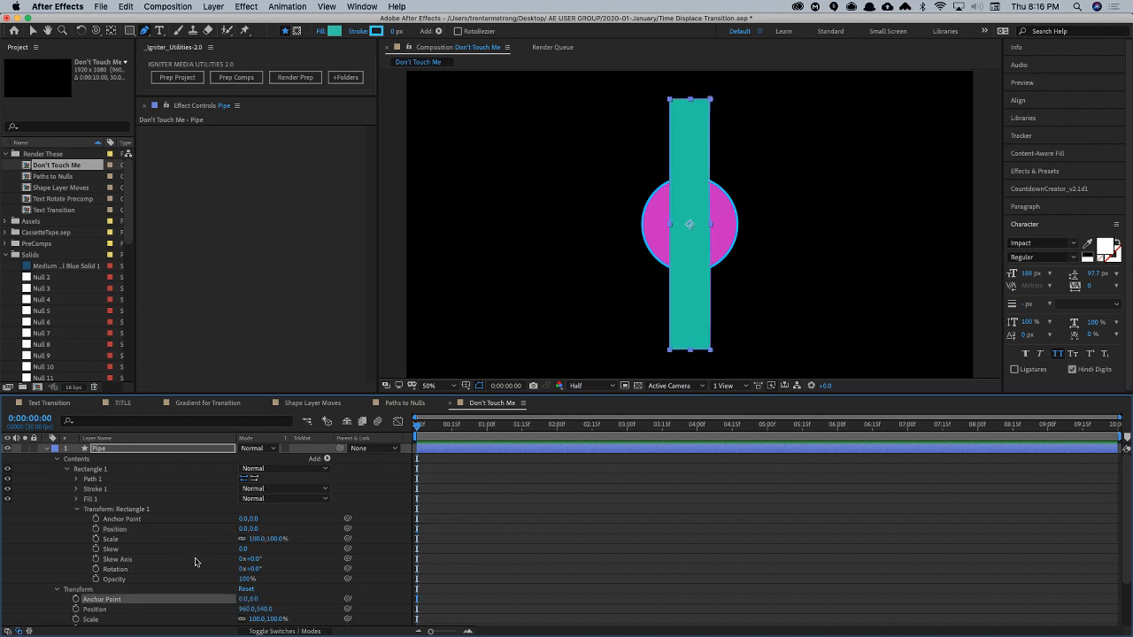
click(120, 510)
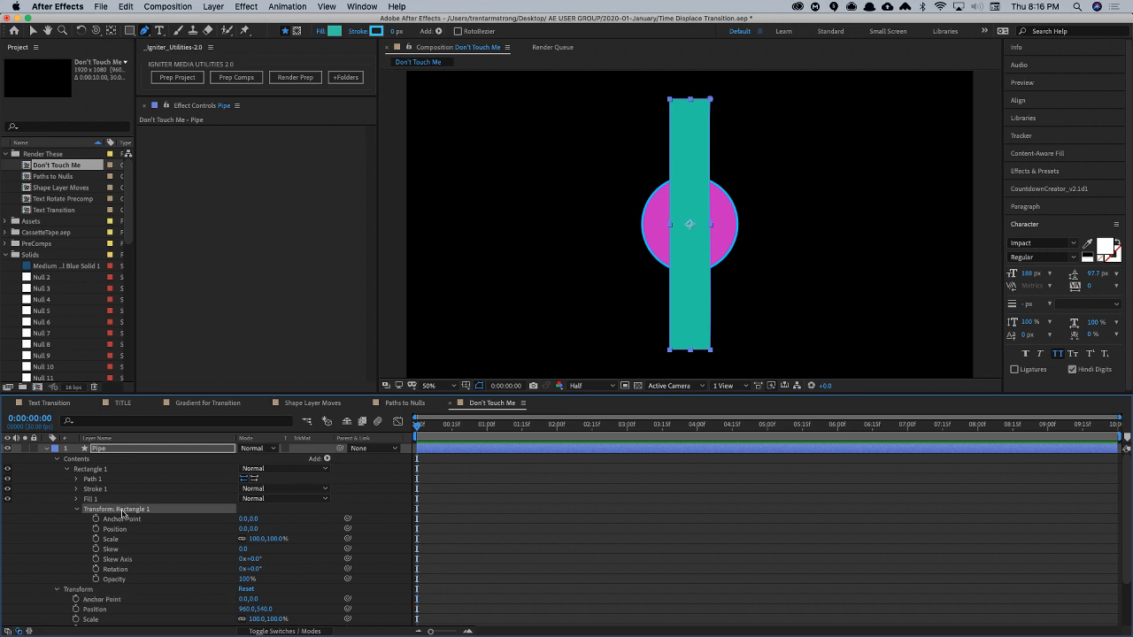
click(119, 599)
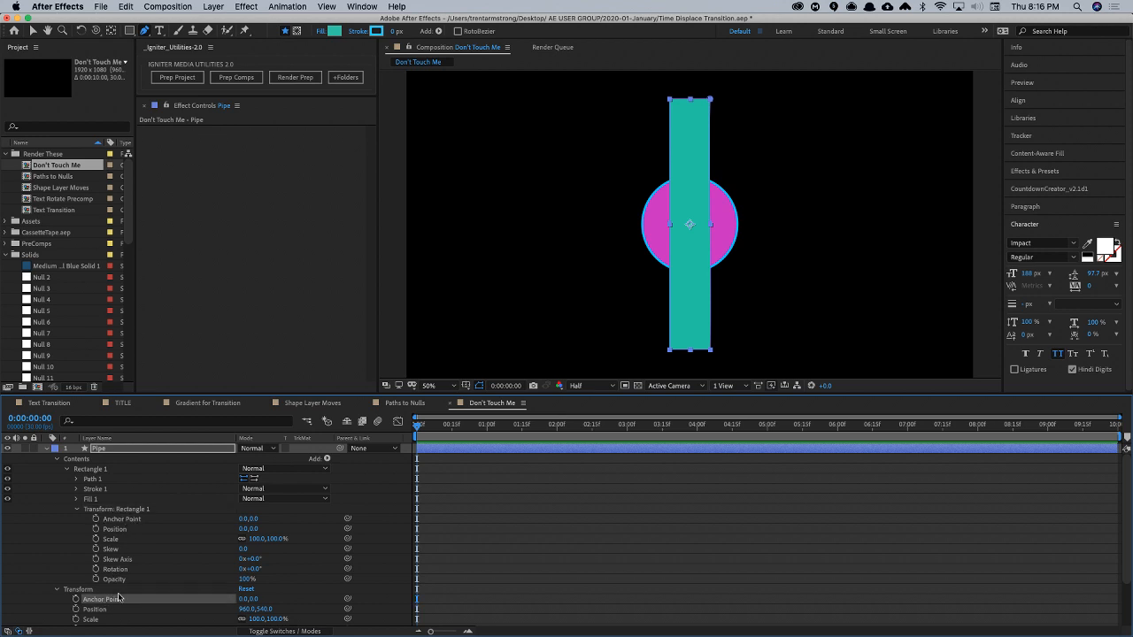
click(76, 510)
click(67, 470)
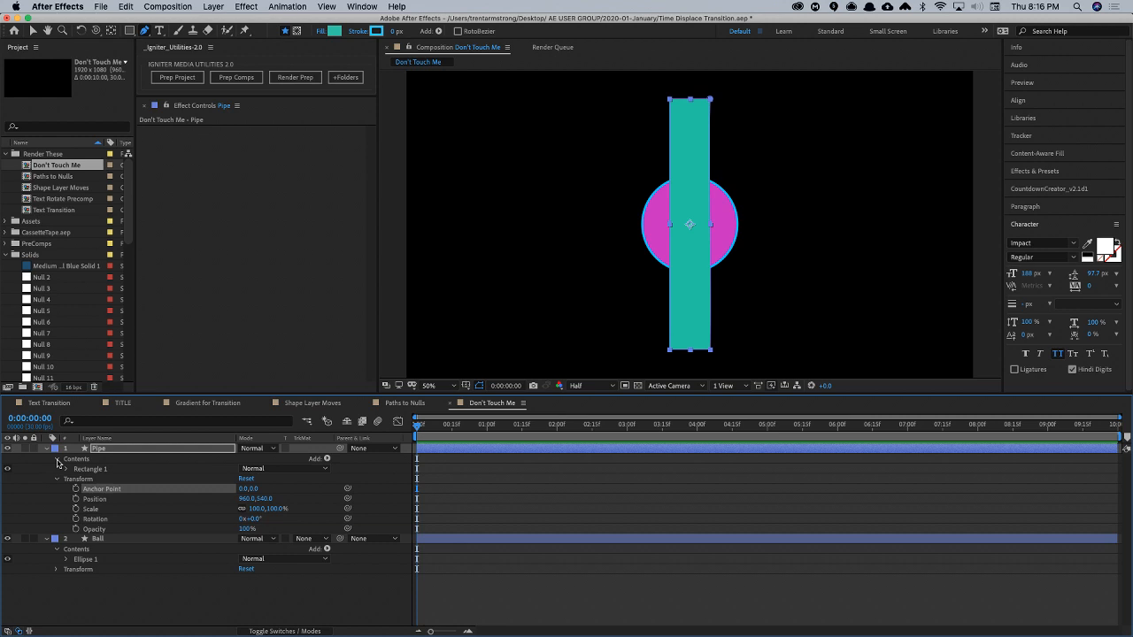
click(59, 480)
click(67, 481)
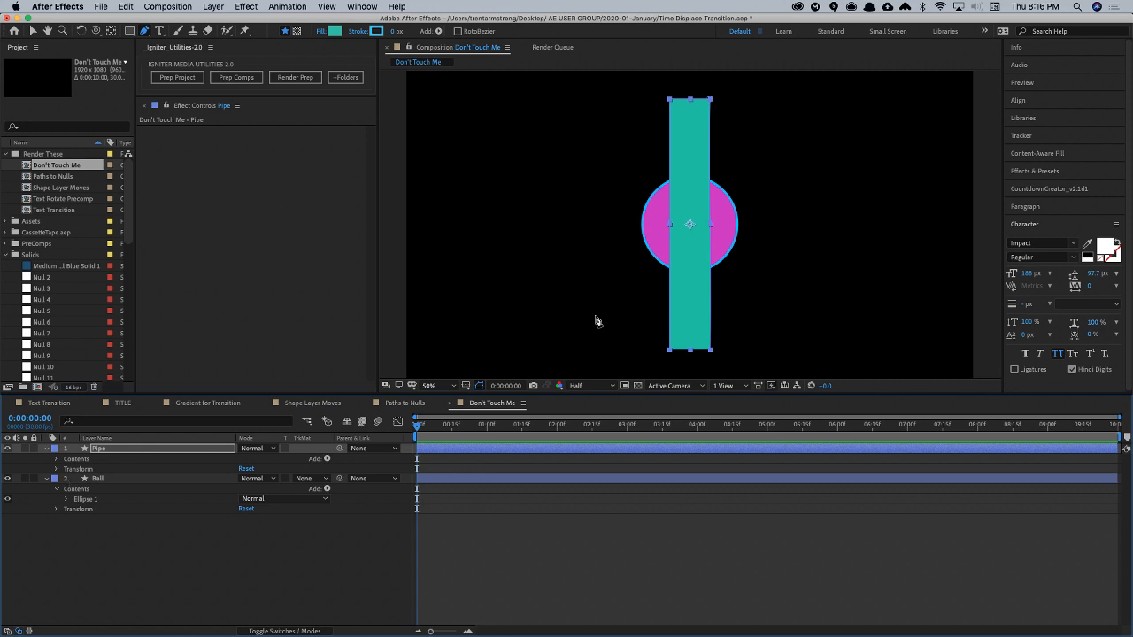
- Open the Create Nulls From Paths v0.6 script and try Points Follow Nulls with the Pipe layer selected
click(145, 453)
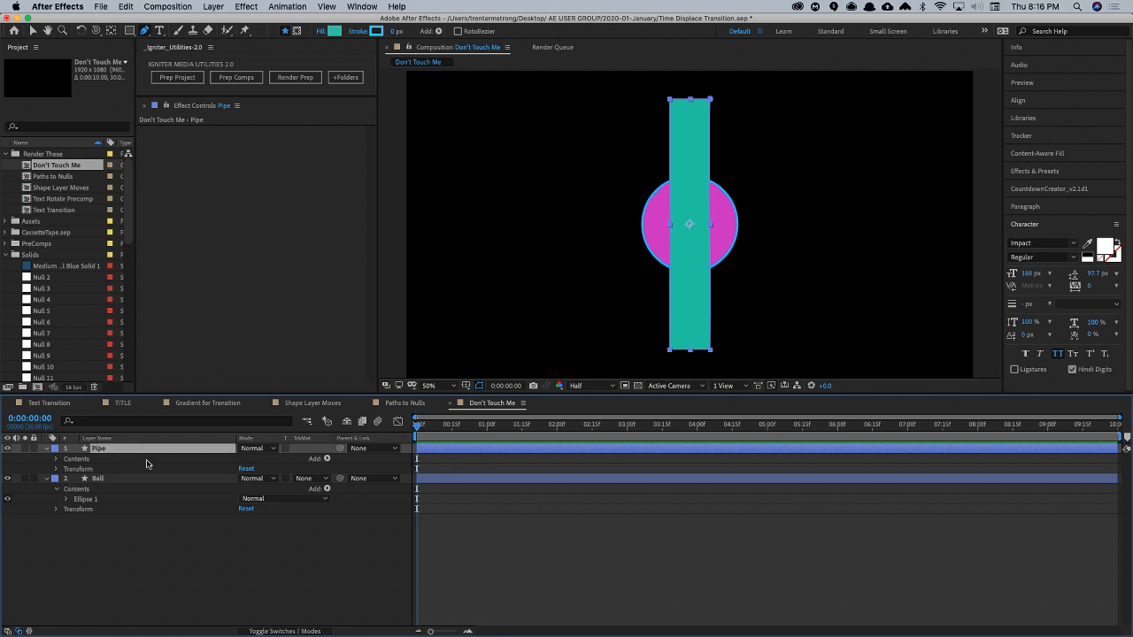
click(359, 6)
click(425, 538)
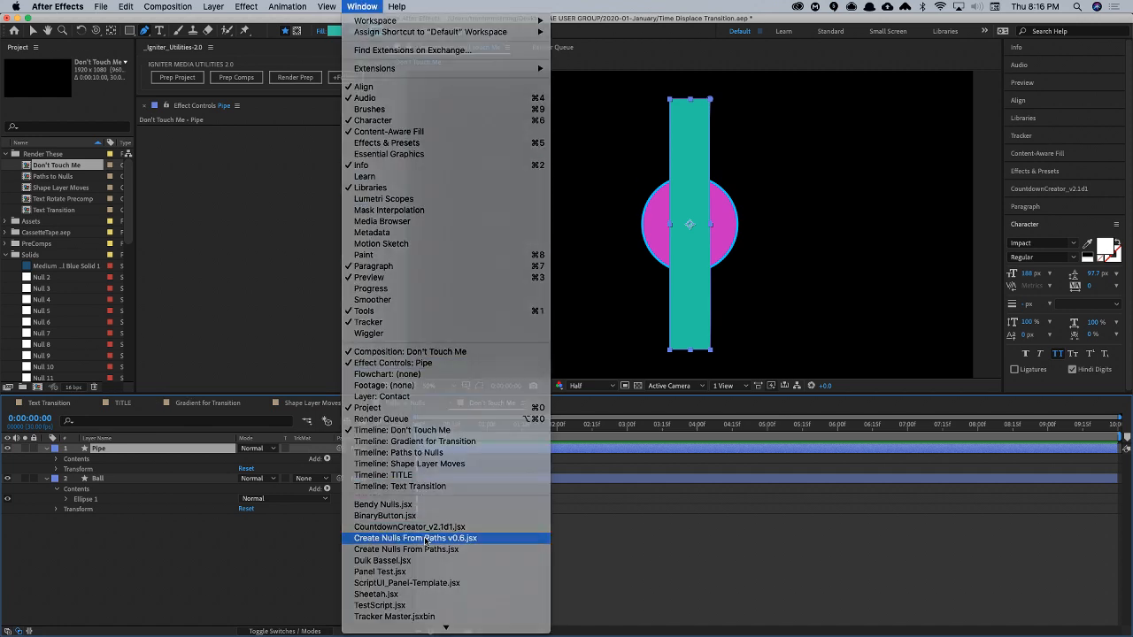
click(105, 88)
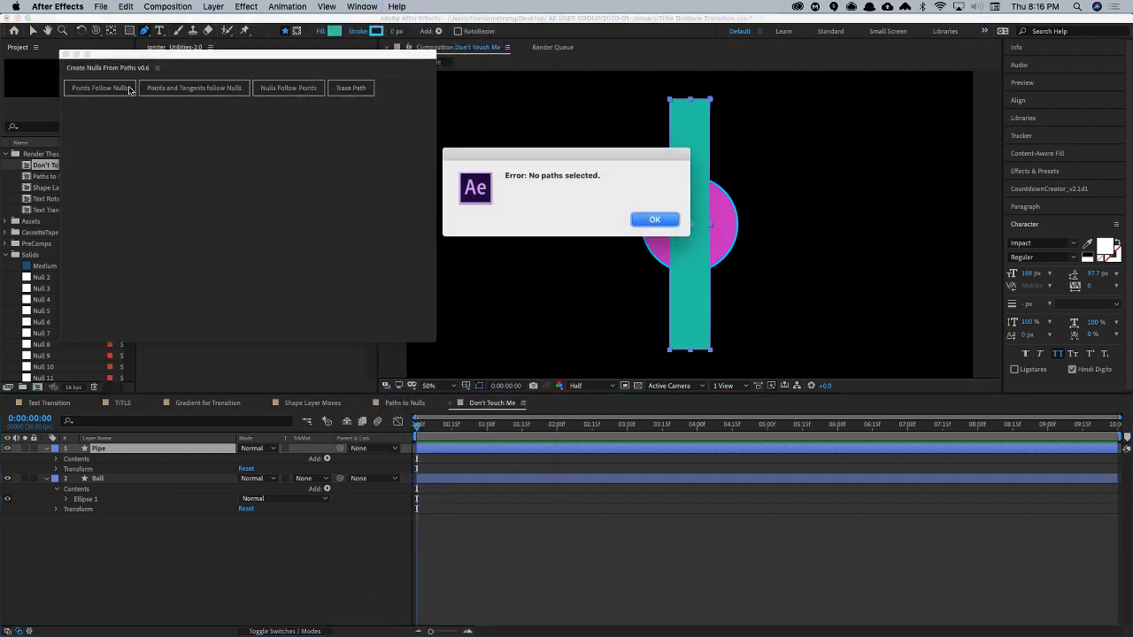
key(Return)
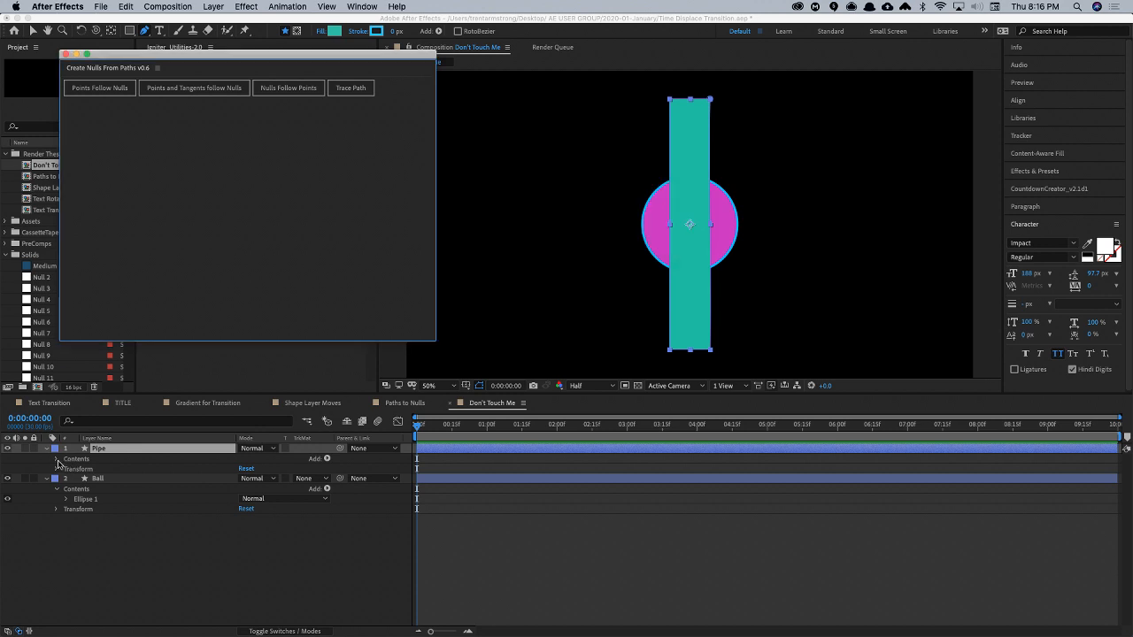
- Generate nulls from the Path property of the Pipe's Path 1 using Points and Tangents follow Nulls, and close the script window
click(57, 459)
click(66, 469)
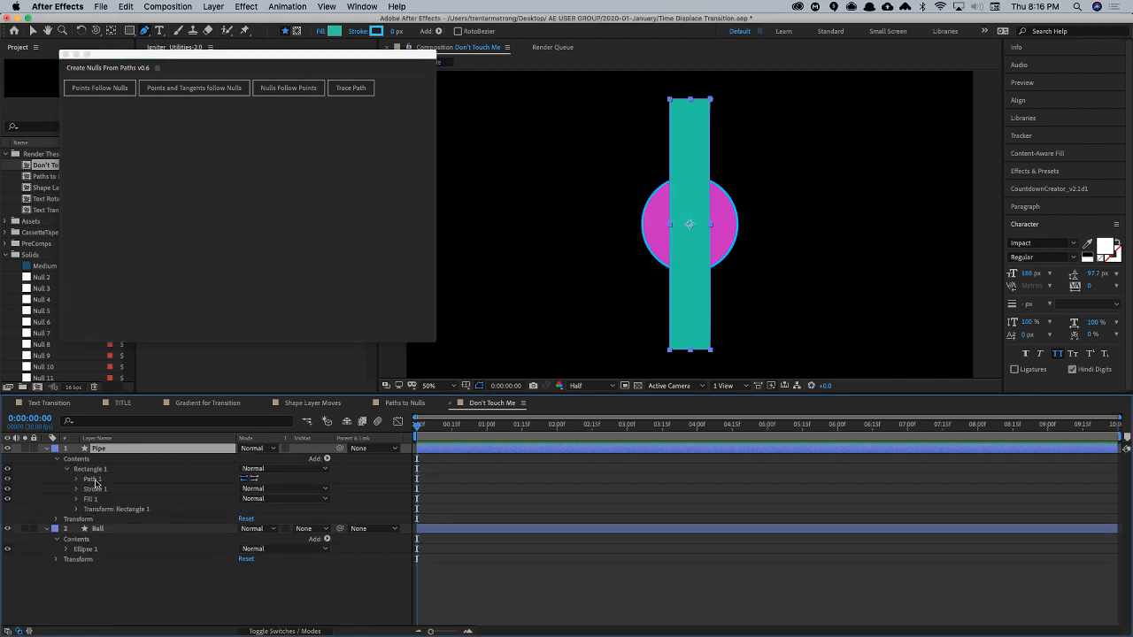
click(76, 478)
click(107, 489)
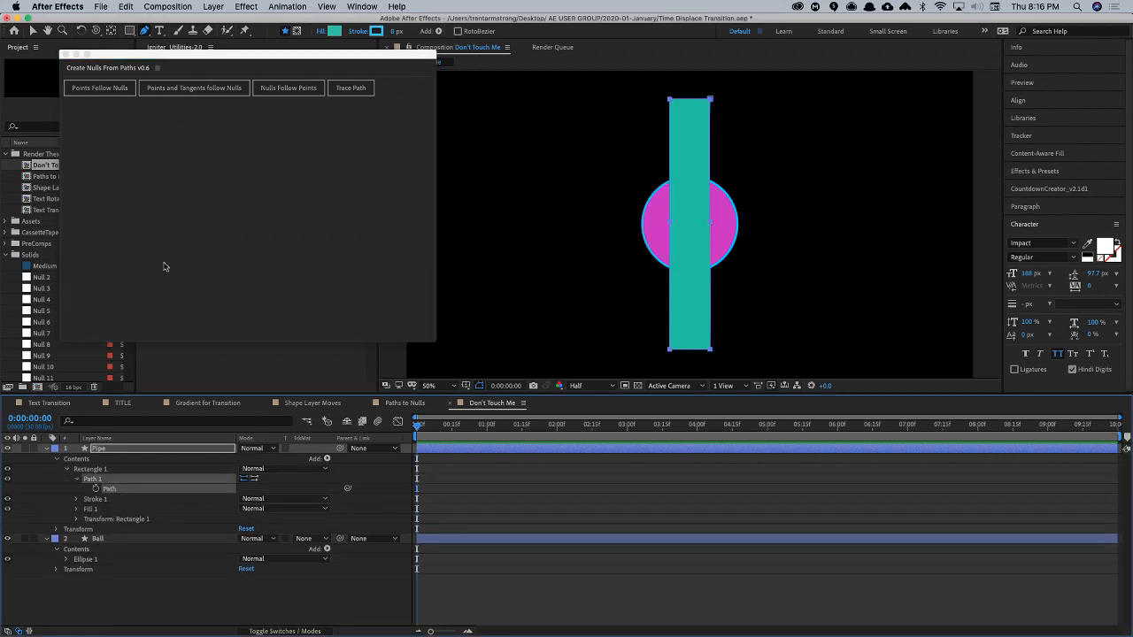
click(194, 87)
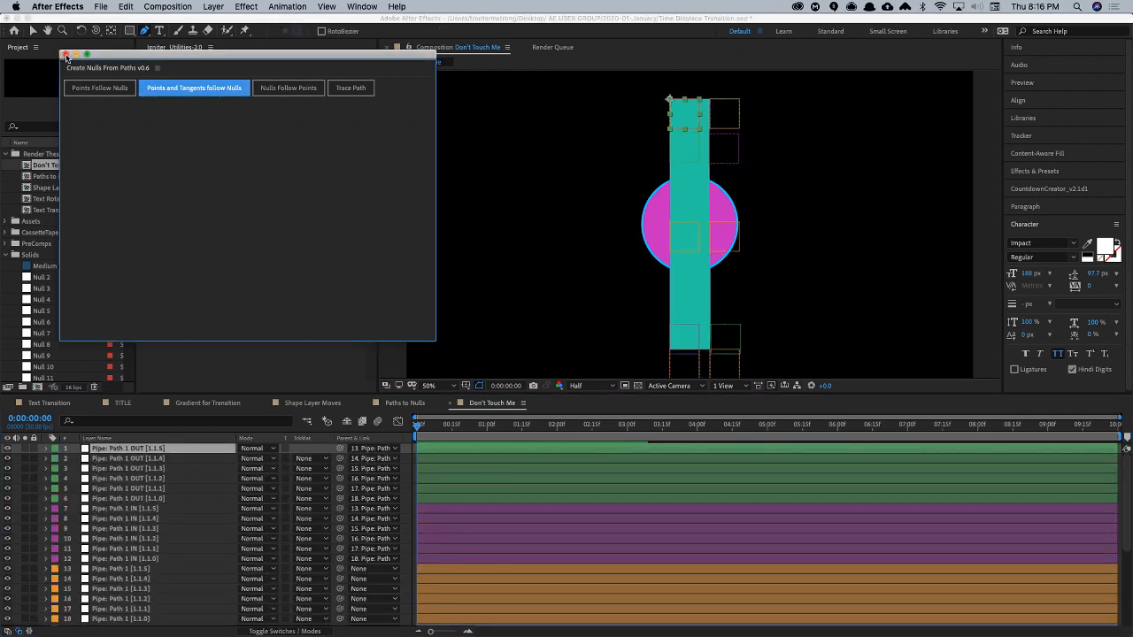
click(64, 55)
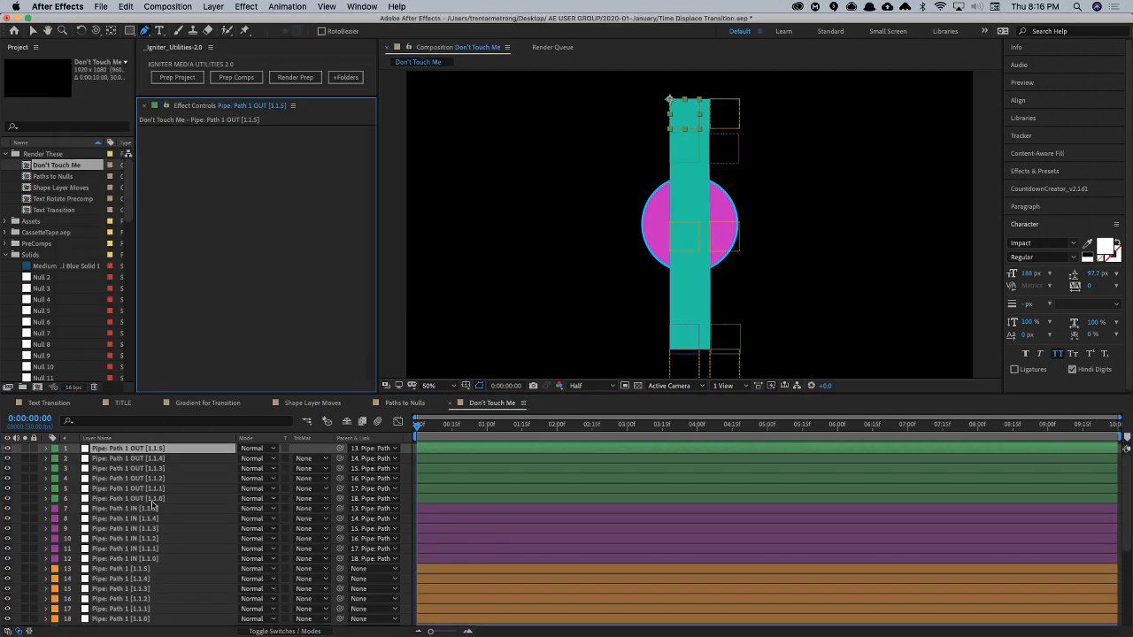
- Collapse the properties of the Pipe and Ball layers in the timeline
scroll(190, 526, down, 10)
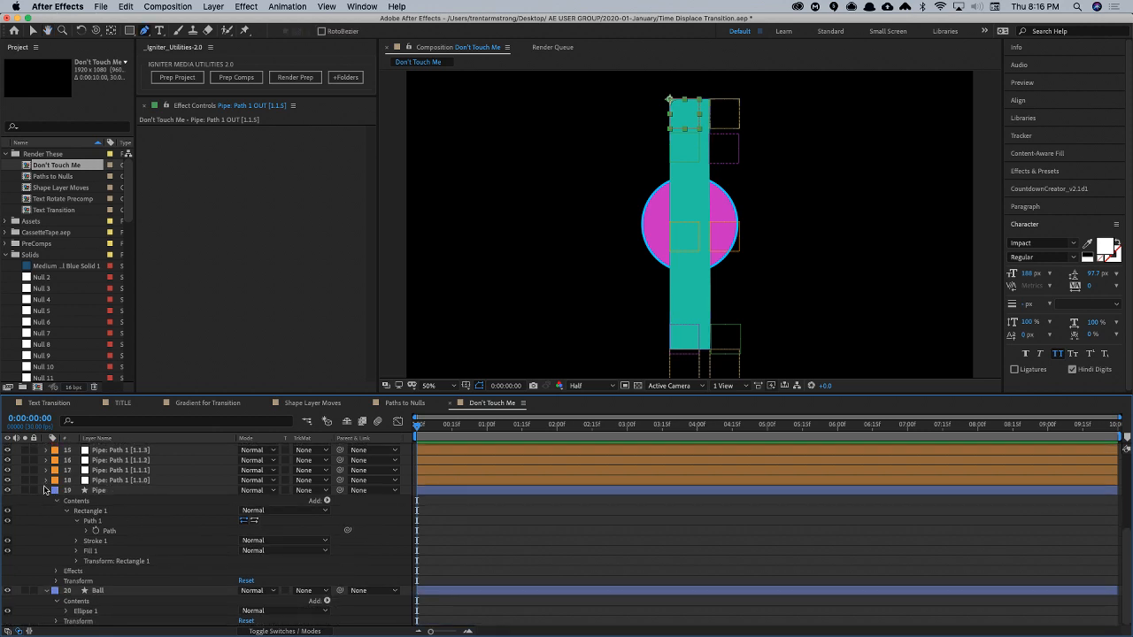
click(45, 491)
click(73, 580)
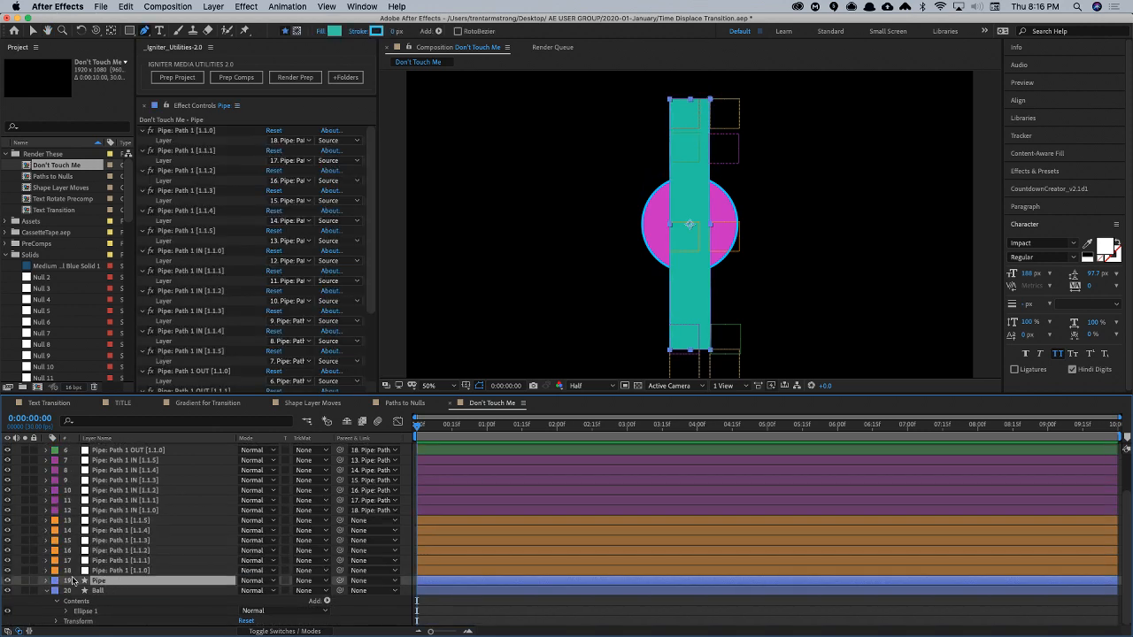
click(47, 591)
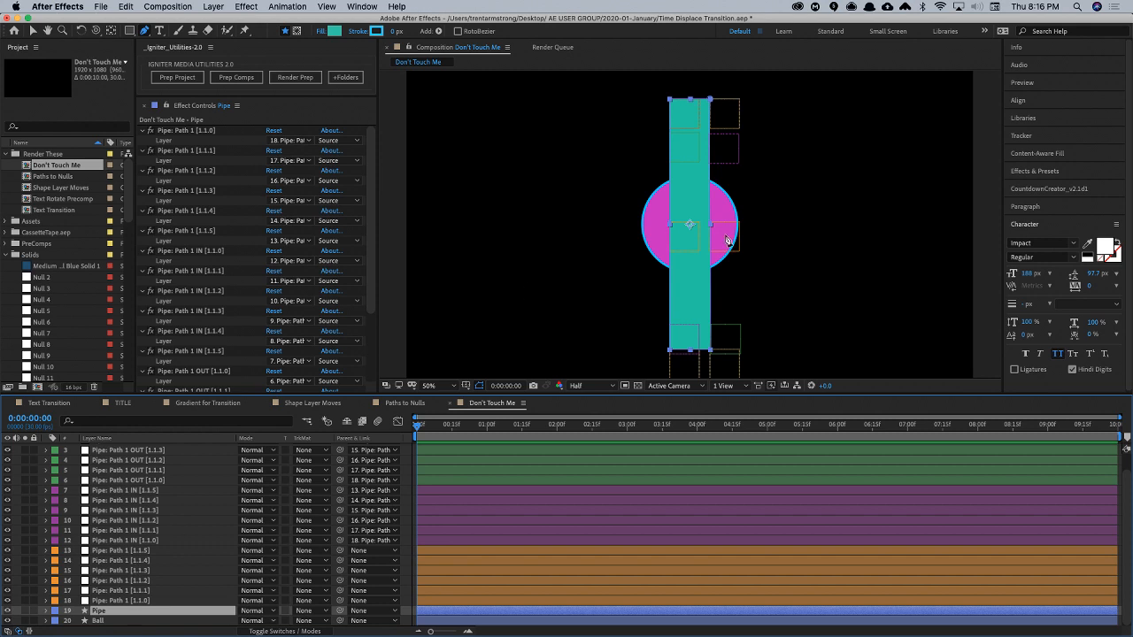
- Parent the Pipe: Path 1 [1.1.4] null to Pipe: Path 1 [1.1.1], linking the two midpoint nulls on the Pipe's long sides
key(v)
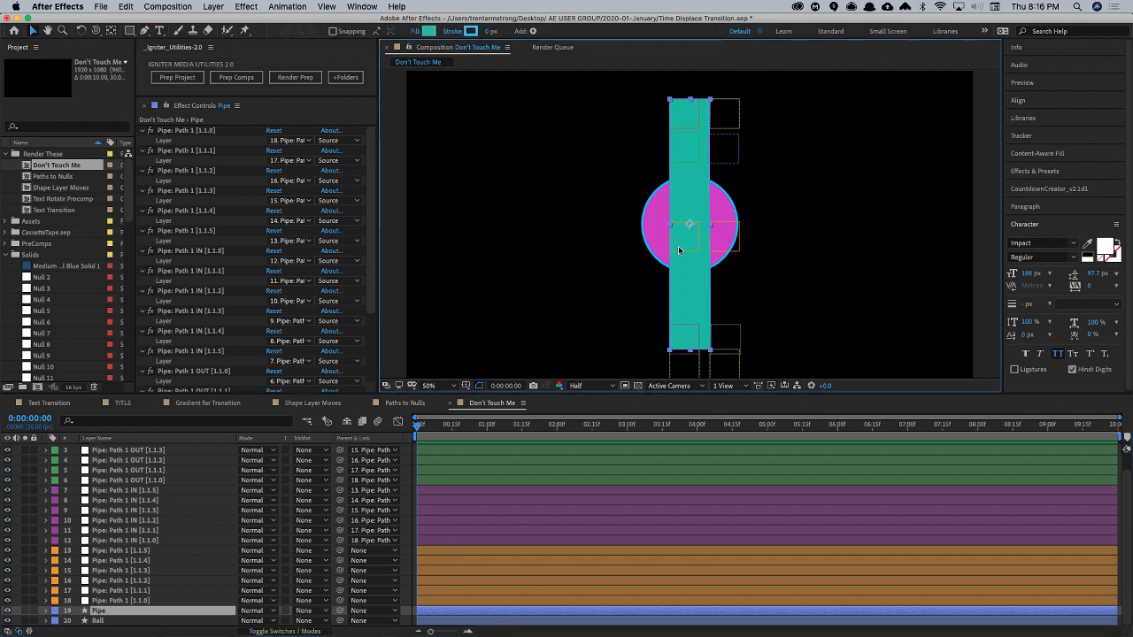
click(733, 247)
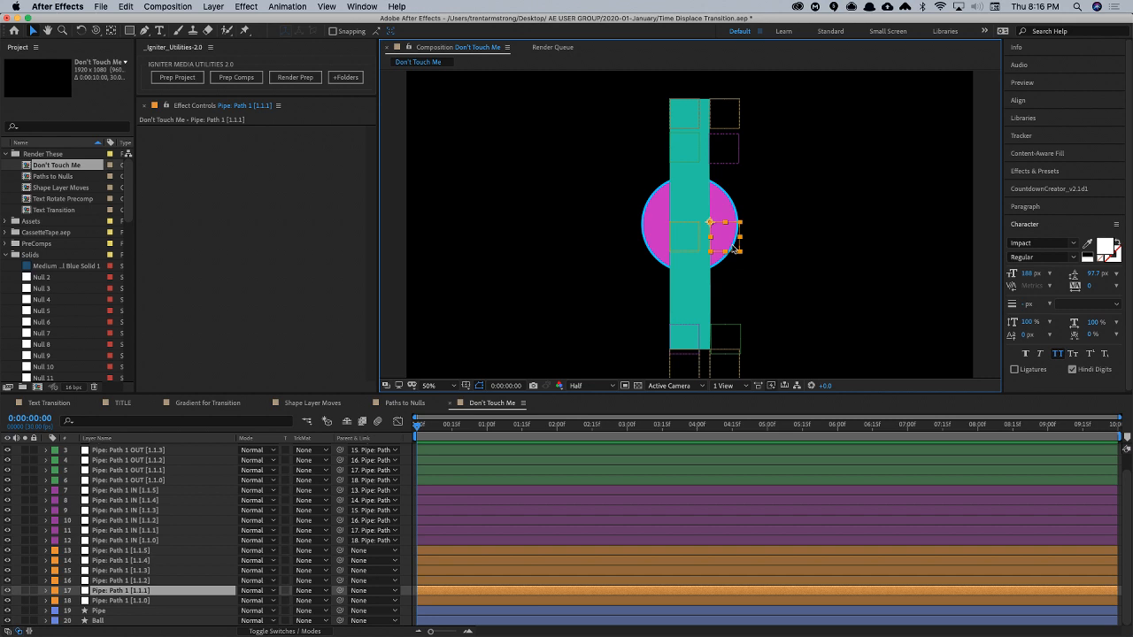
key(super+Up)
key(super+Down)
key(super+Up)
key(super+Up)
key(super+Up)
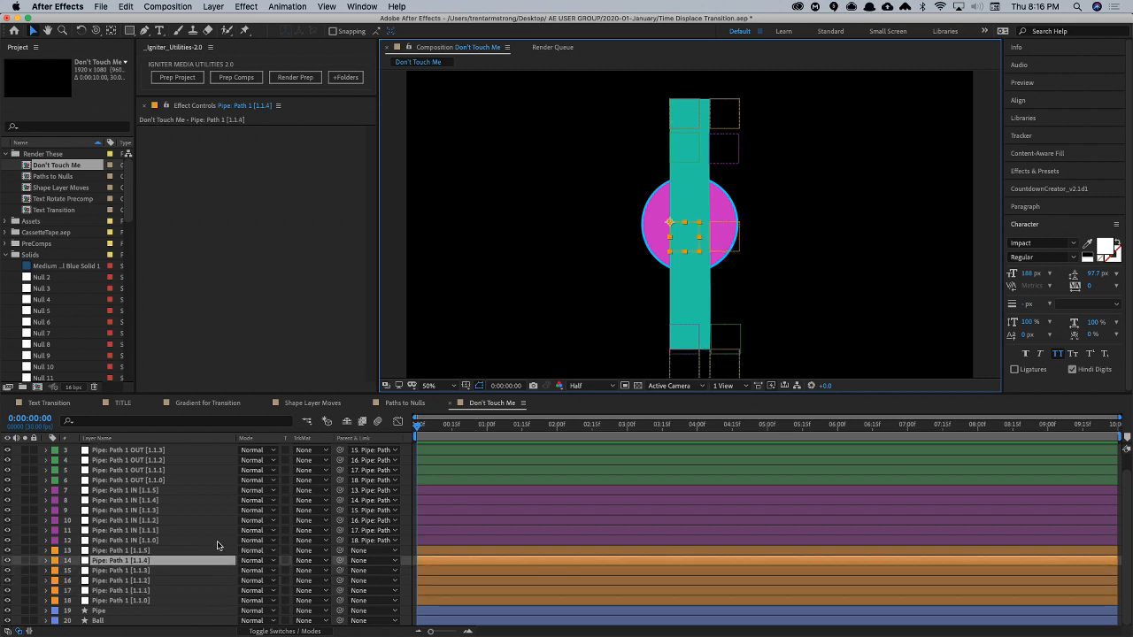
shift+click(731, 244)
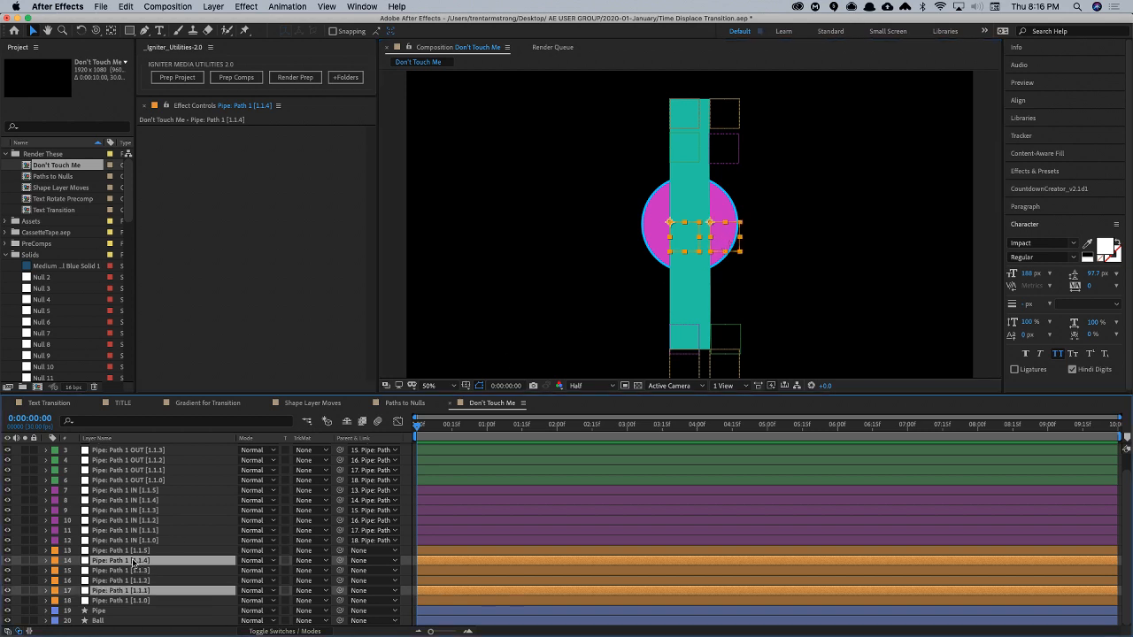
super+click(137, 590)
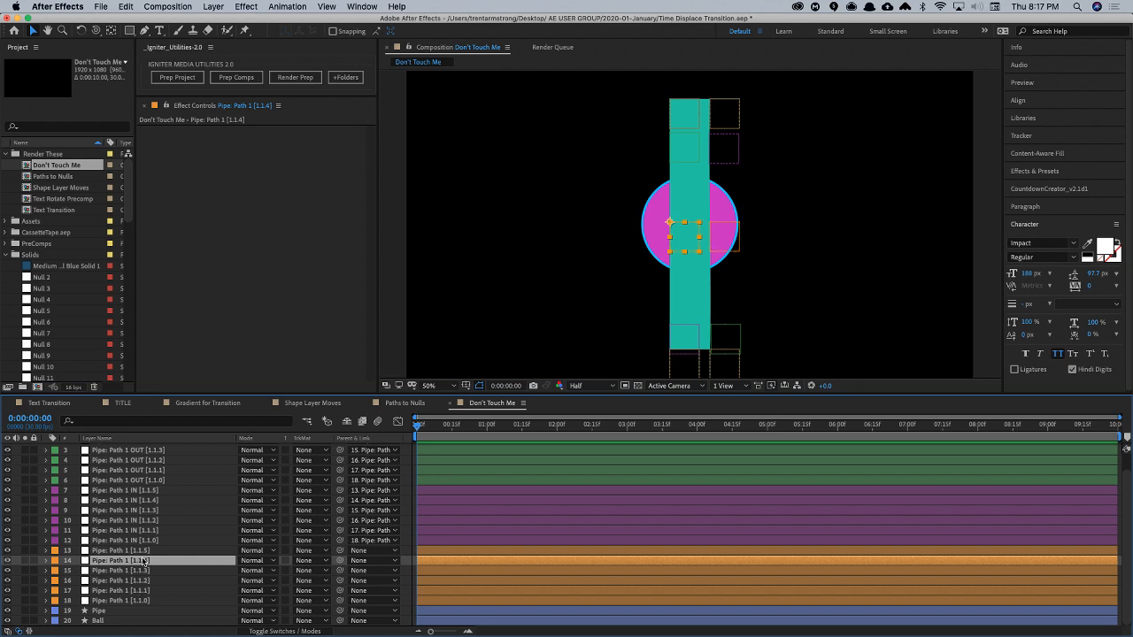
drag(339, 562, 172, 592)
click(171, 592)
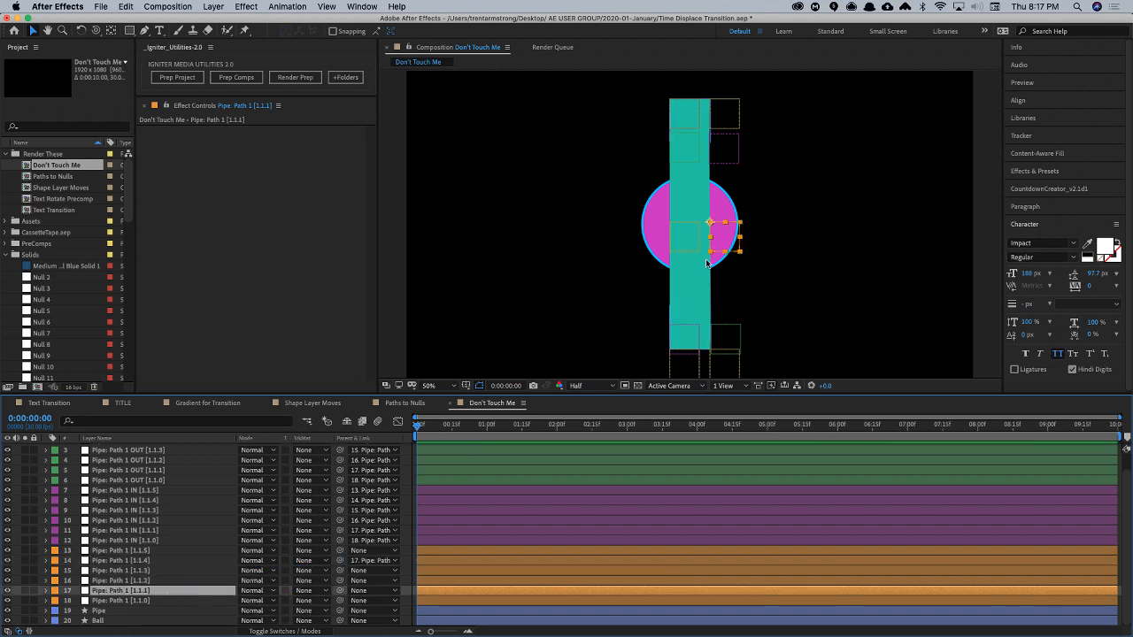
mouse_move(713, 235)
mouse_down()
mouse_move(659, 238)
mouse_move(722, 233)
mouse_up()
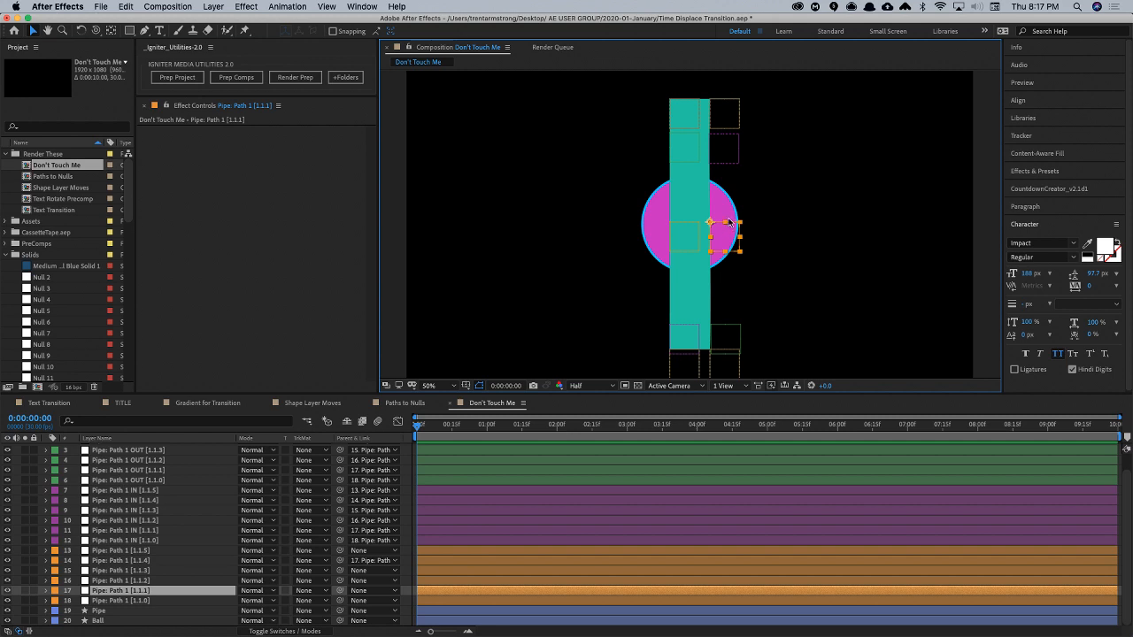
- Move the Ball sideways so it sits just clear of the Pipe's right edge
drag(125, 610, 155, 524)
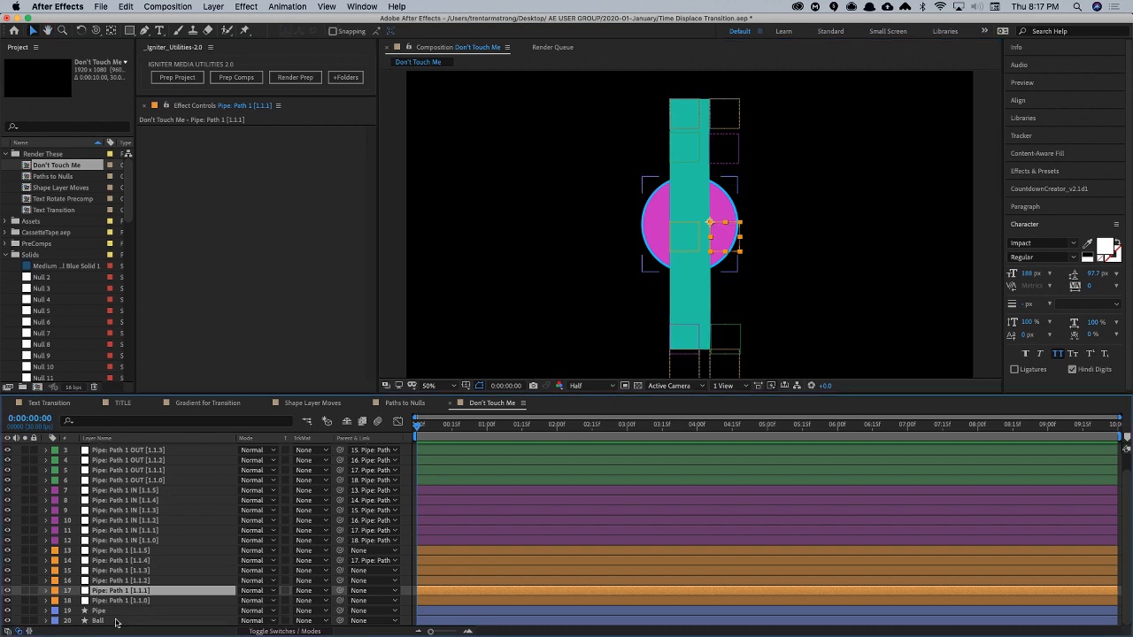
click(122, 621)
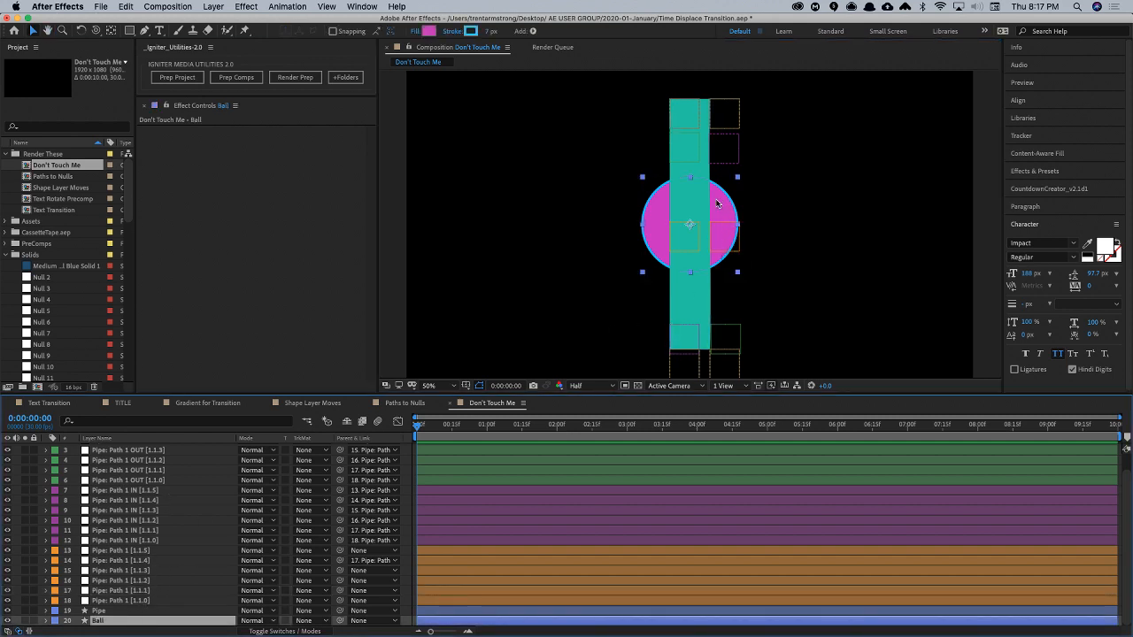
drag(725, 202, 792, 217)
- Copy the position of the Pipe: Path 1 [1.1.1] null and paste it onto the Ball layer
click(716, 244)
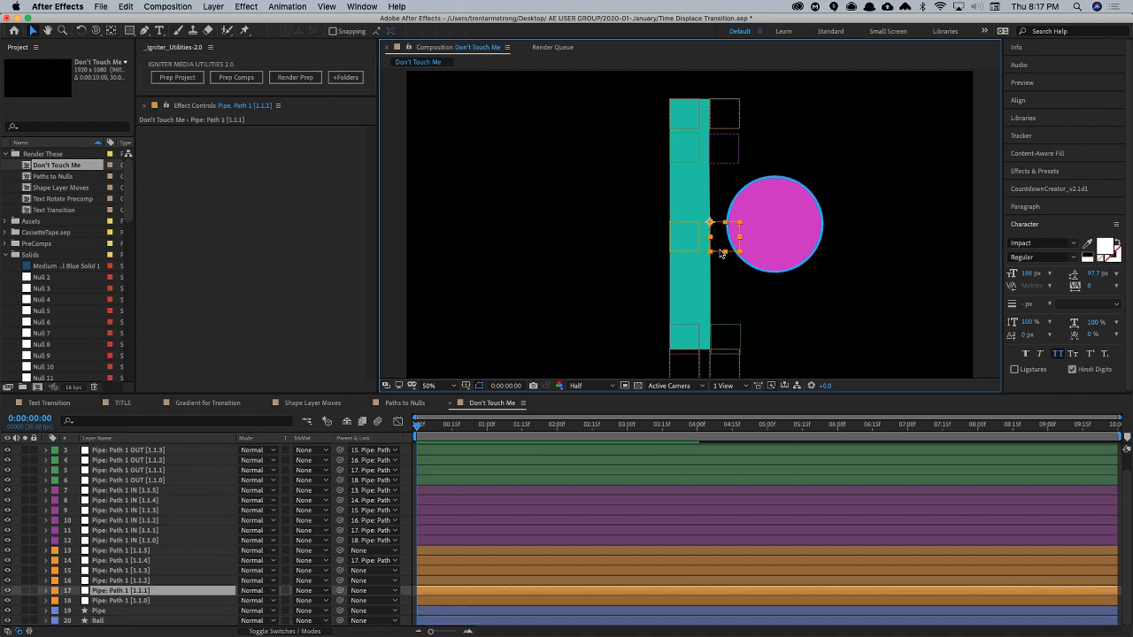
key(p)
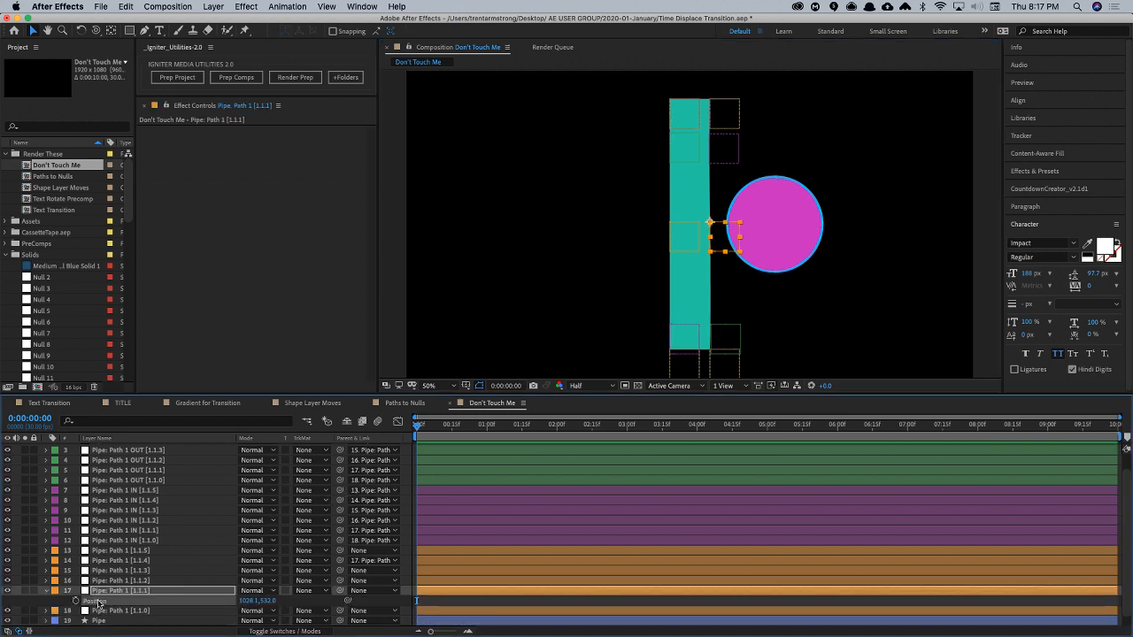
click(106, 623)
scroll(113, 621, down, 1)
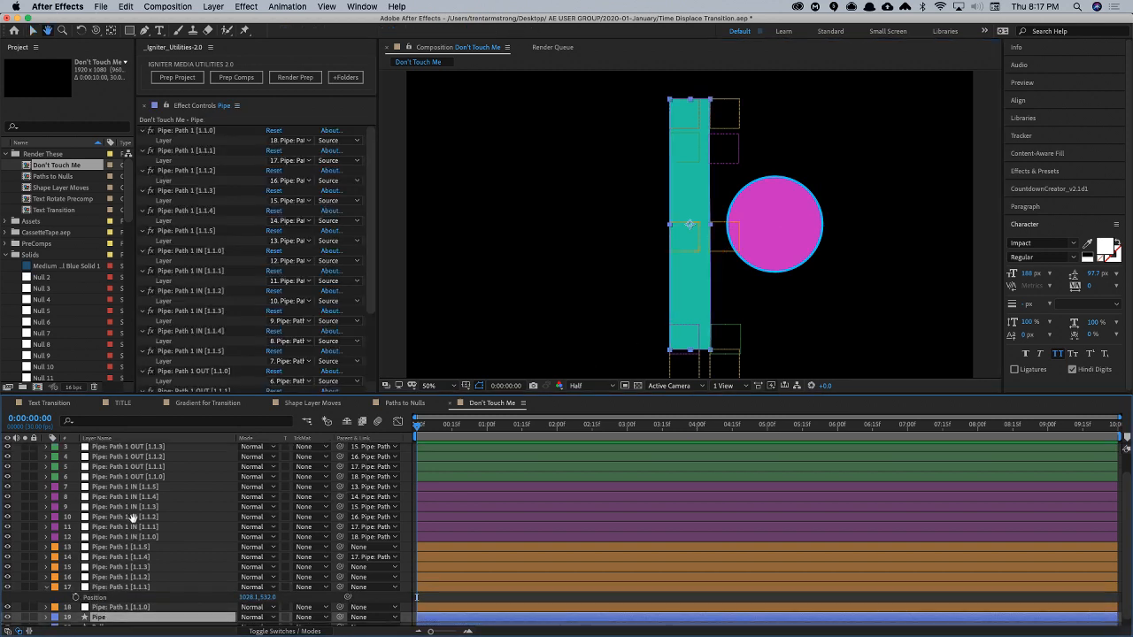
click(113, 621)
key(super+v)
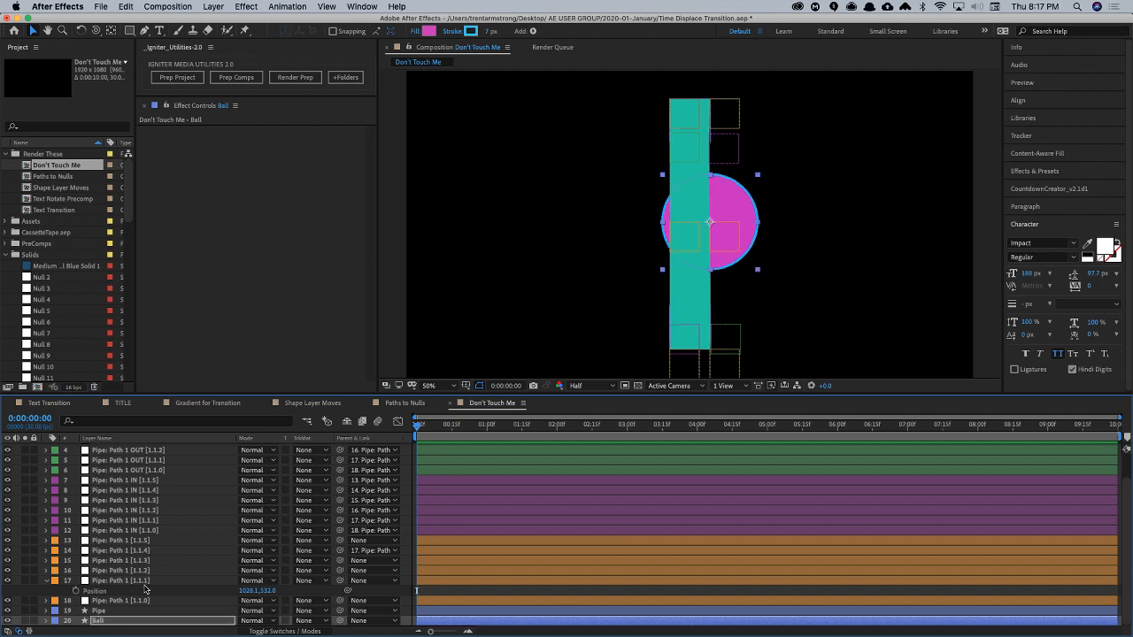
- Set the Ball's horizontal anchor point to -142 so its left edge meets the Pipe, and collapse both layers' properties
key(a)
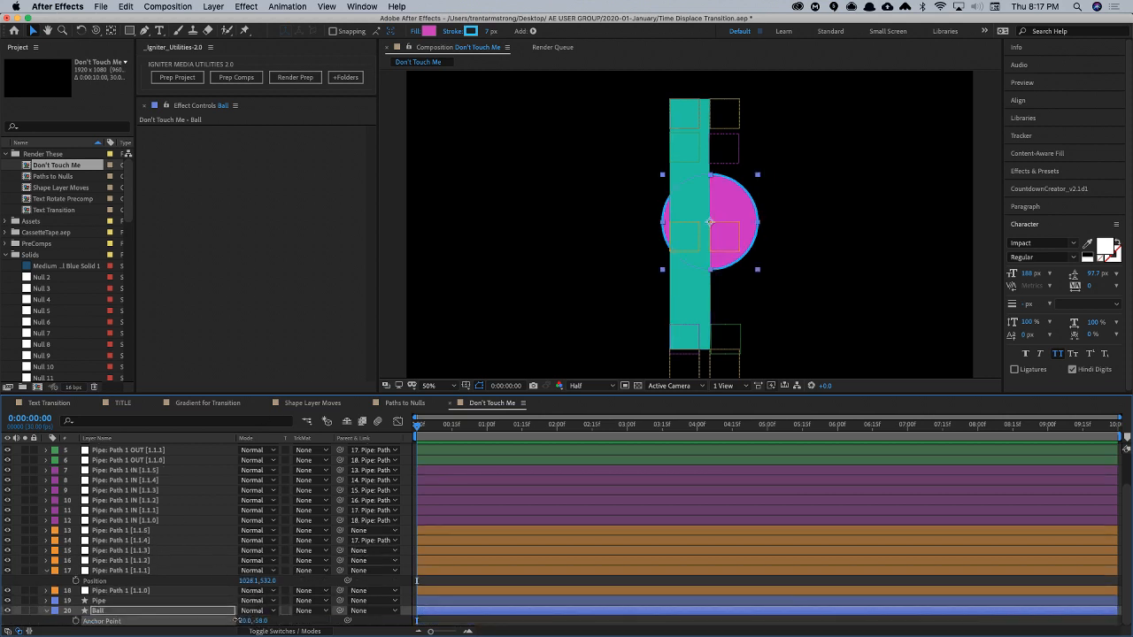
drag(252, 621, 161, 633)
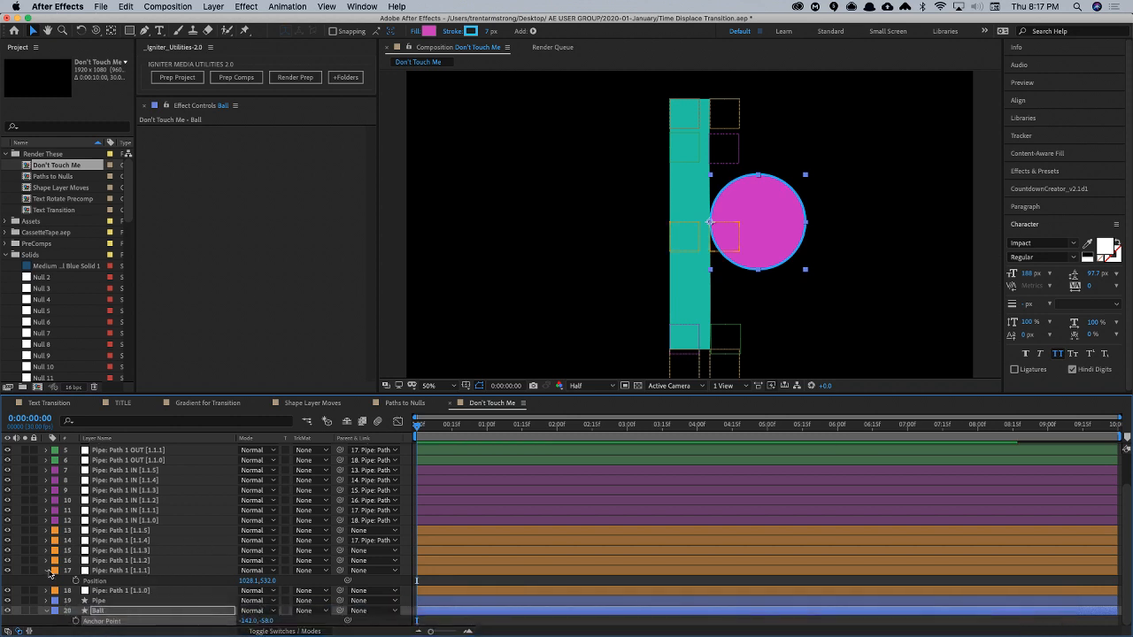
click(46, 571)
click(46, 611)
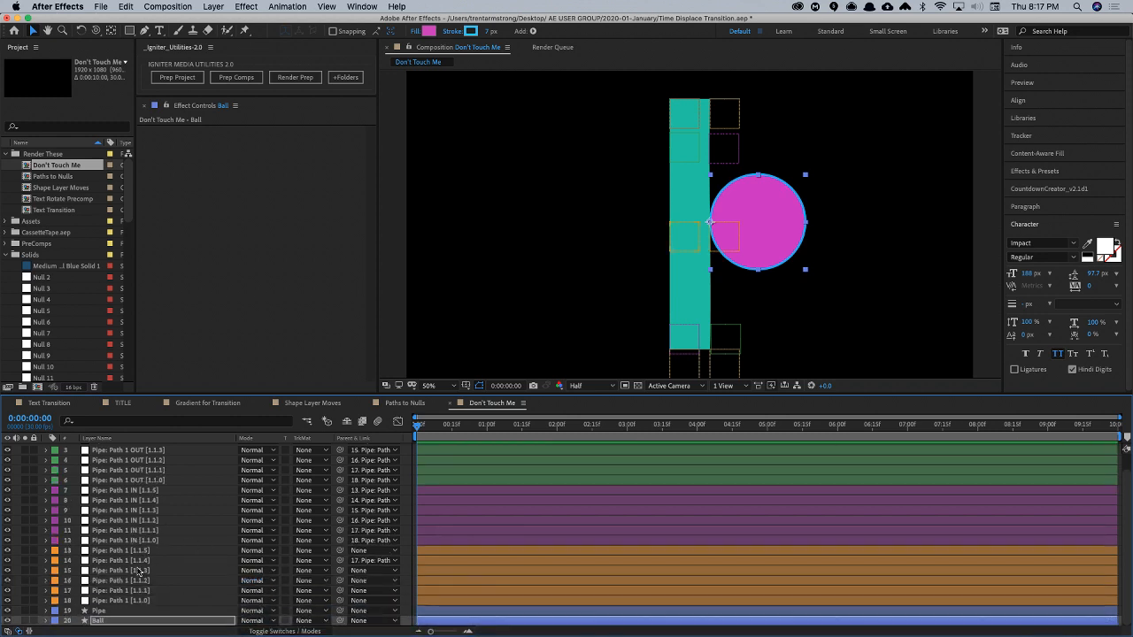
- Add a position expression to the Pipe: Path 1 [1.1.1] null, starting with L = thisComp.layer("Ball");
click(129, 590)
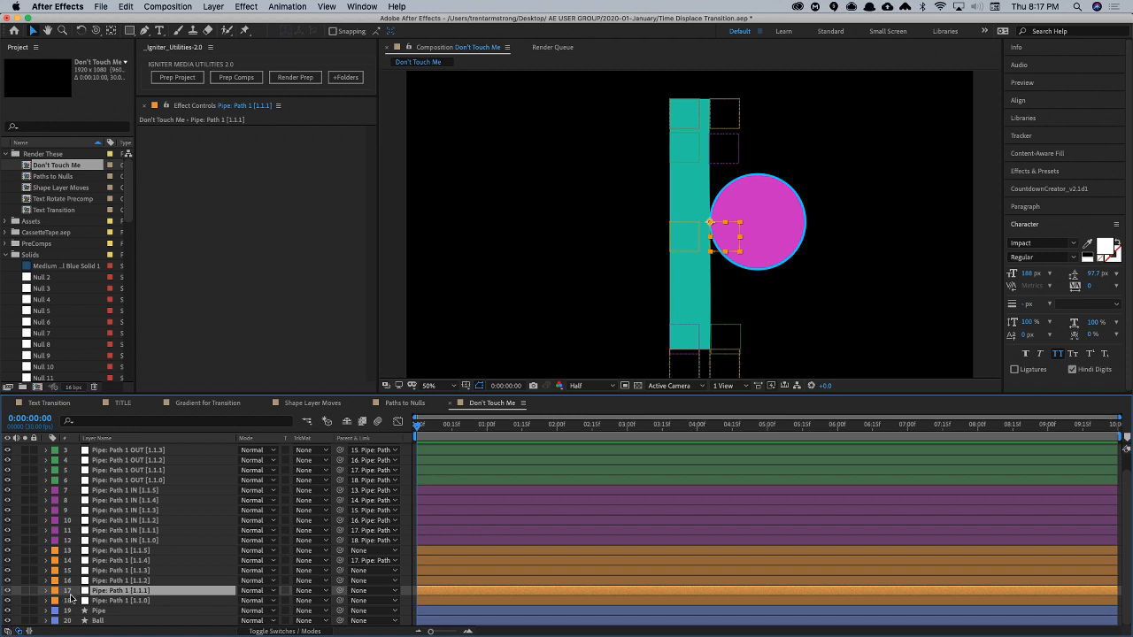
key(p)
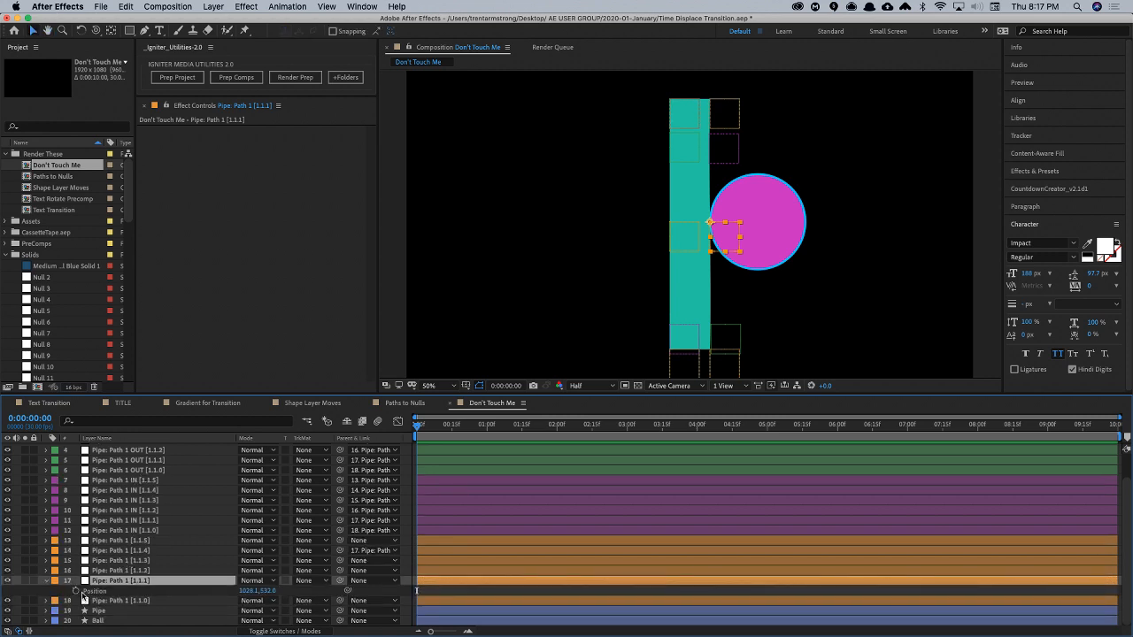
alt+click(76, 591)
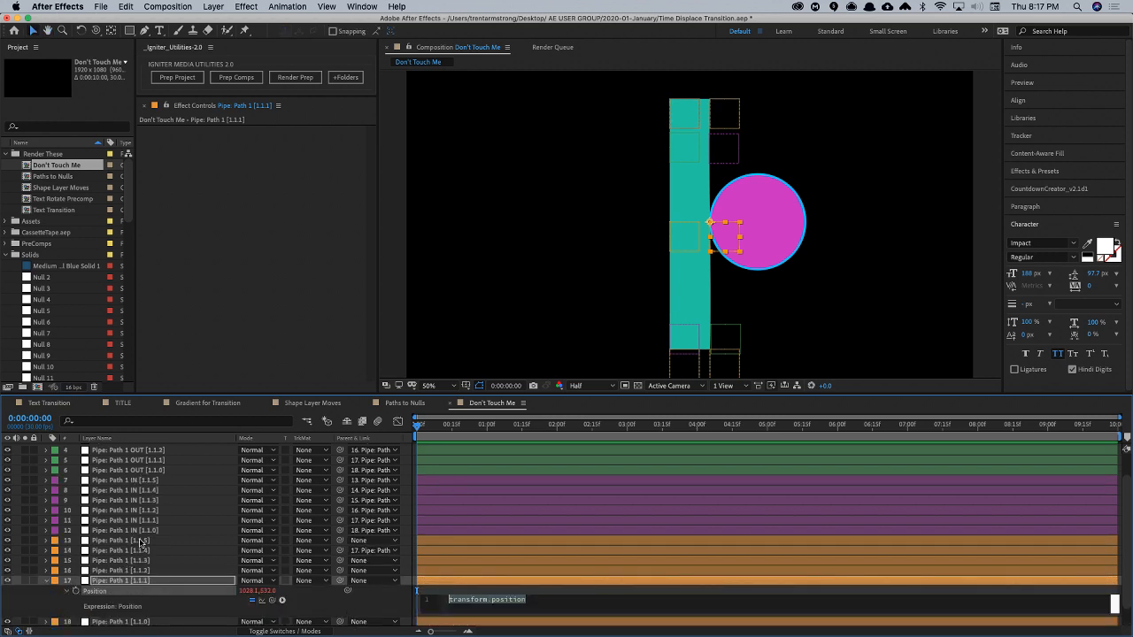
text(l =)
drag(264, 607, 170, 624)
text(;)
key(Return)
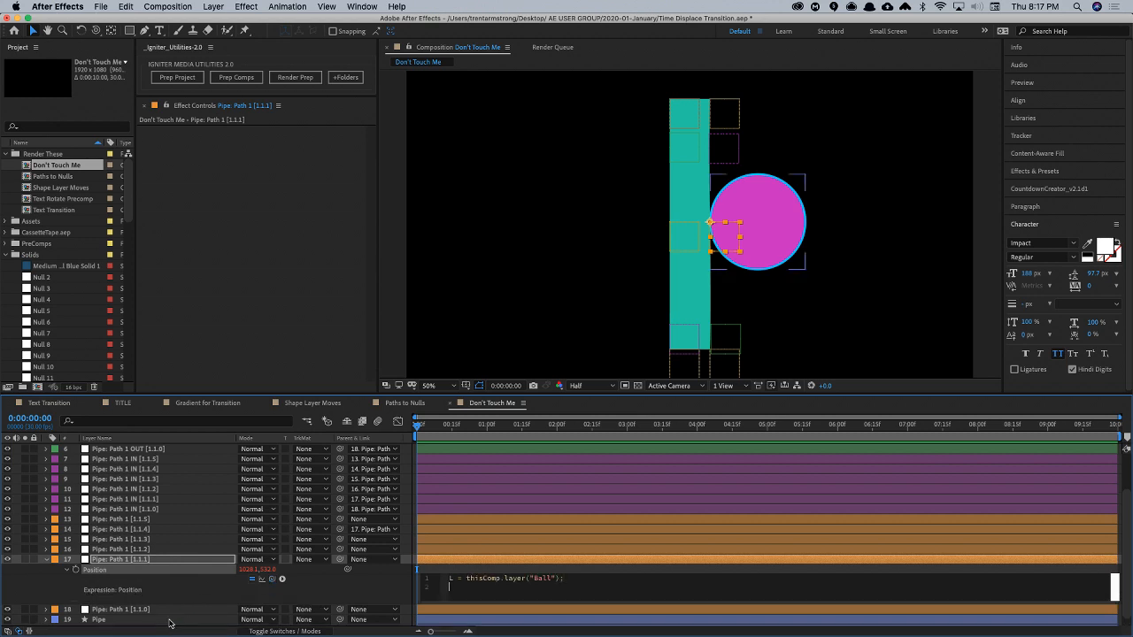
- Finish the null's position expression with L.toComp(L.anchorPoint) and test it by moving the Ball sideways
text(L.toComp(L.a)
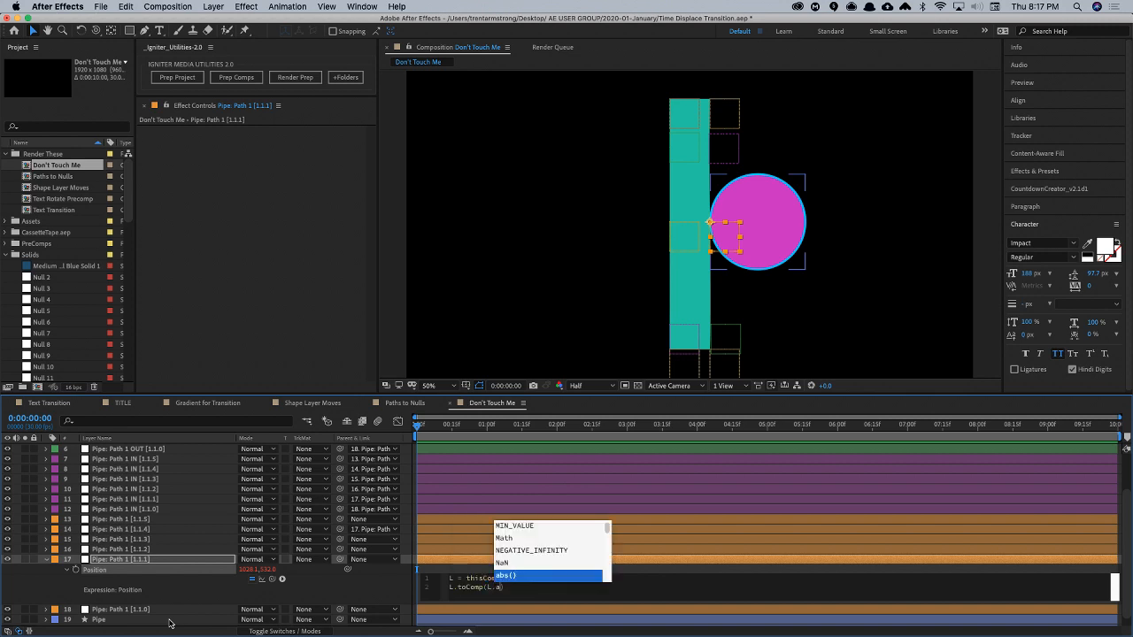
text(nc)
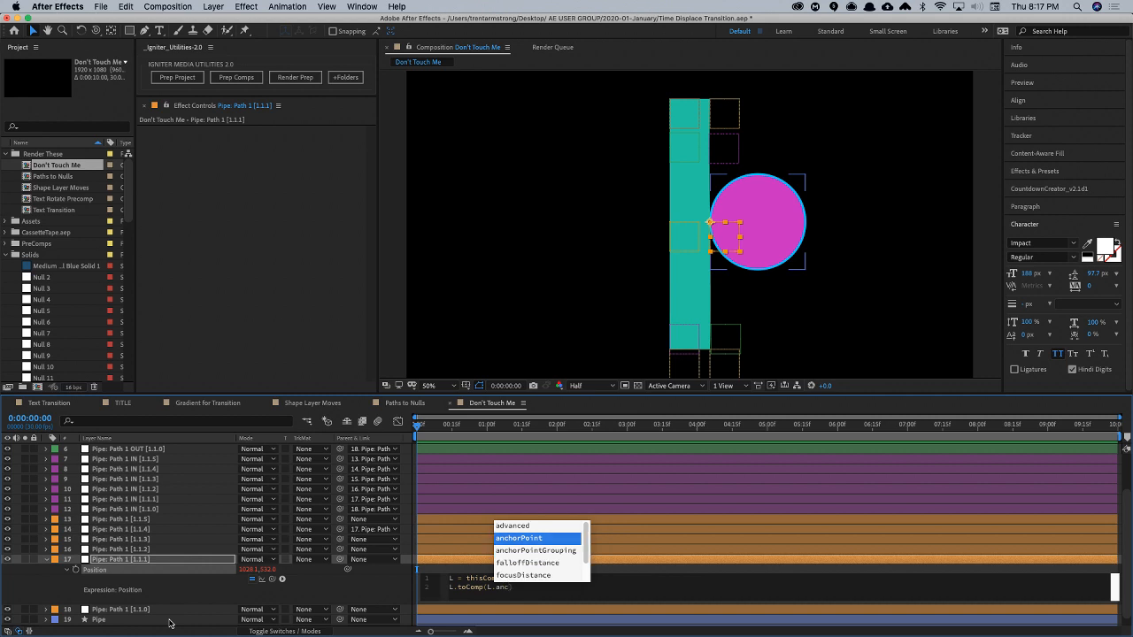
key(Return)
key(KP_Enter)
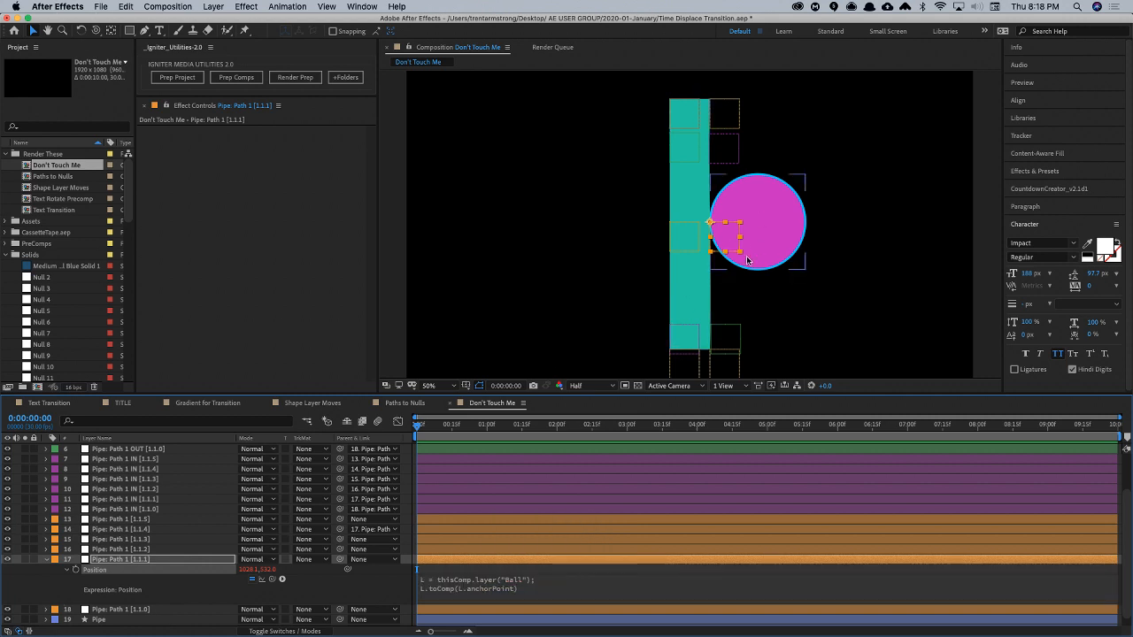
drag(772, 228, 756, 229)
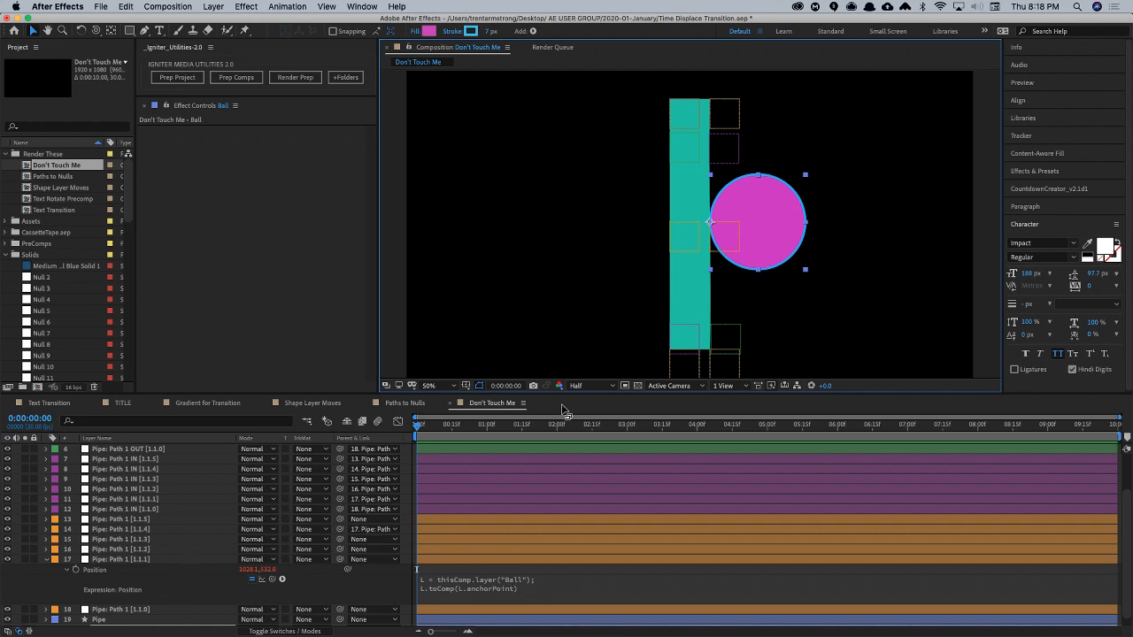
- Store the toComp result as p in the null's position expression and add the lines x = p[0]; and y = p[1];
scroll(221, 544, down, 1)
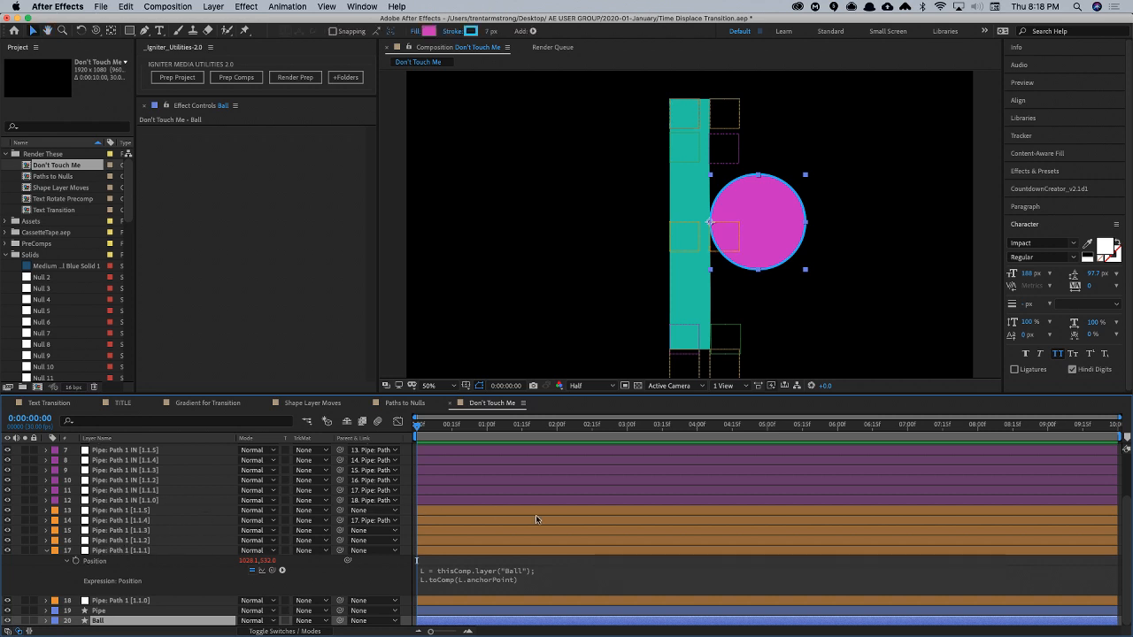
click(588, 580)
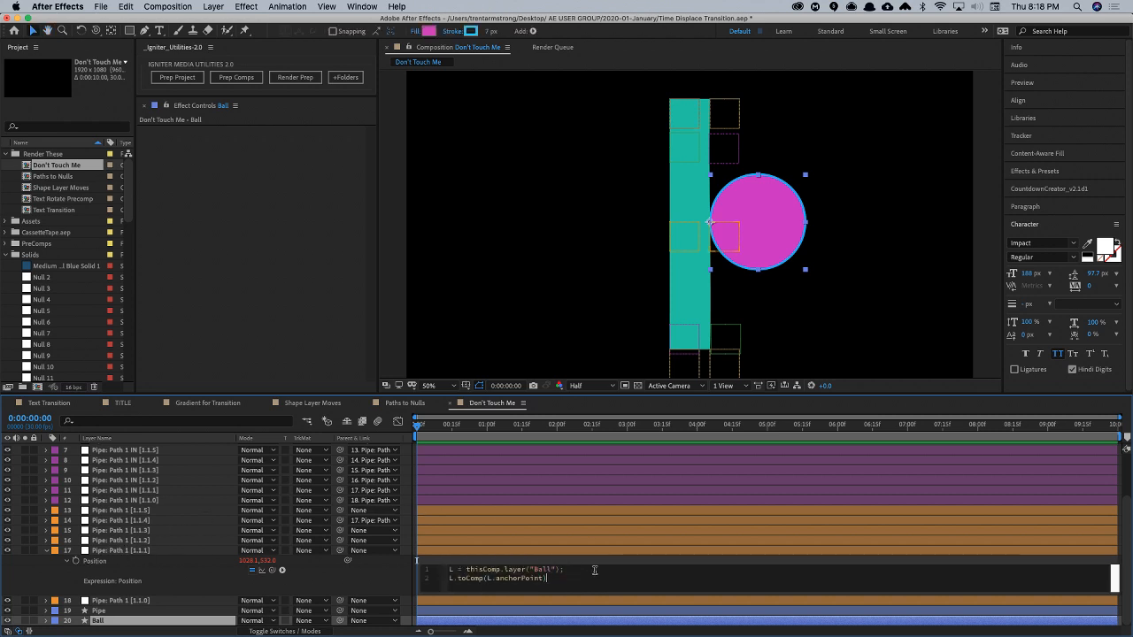
text(; )
text(p =)
key(Return)
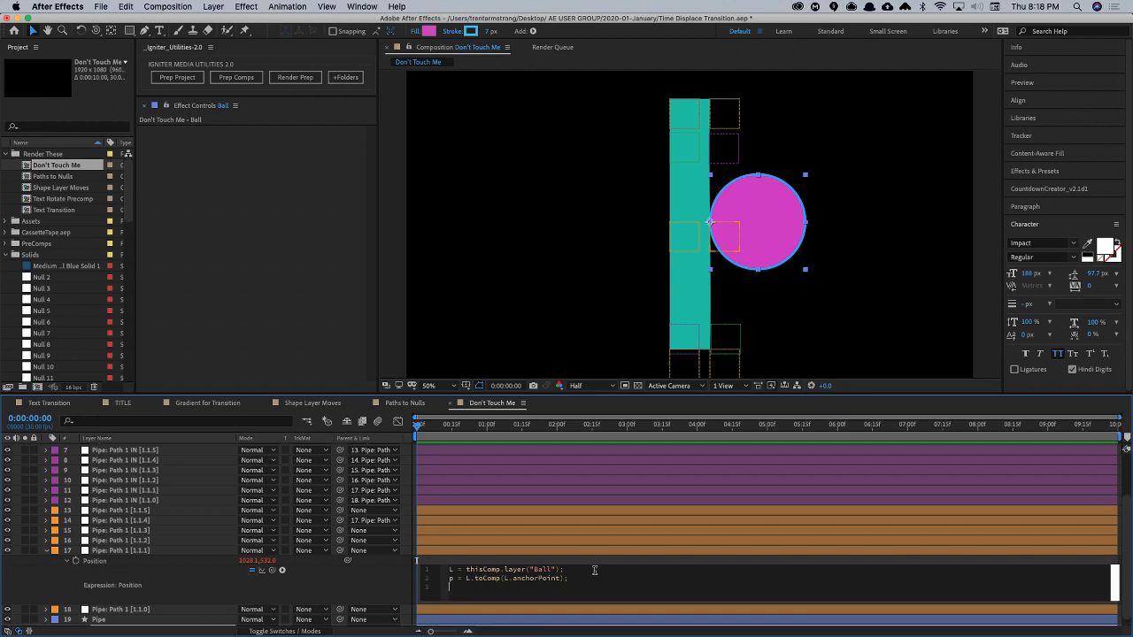
text(x = p[0];)
key(Return)
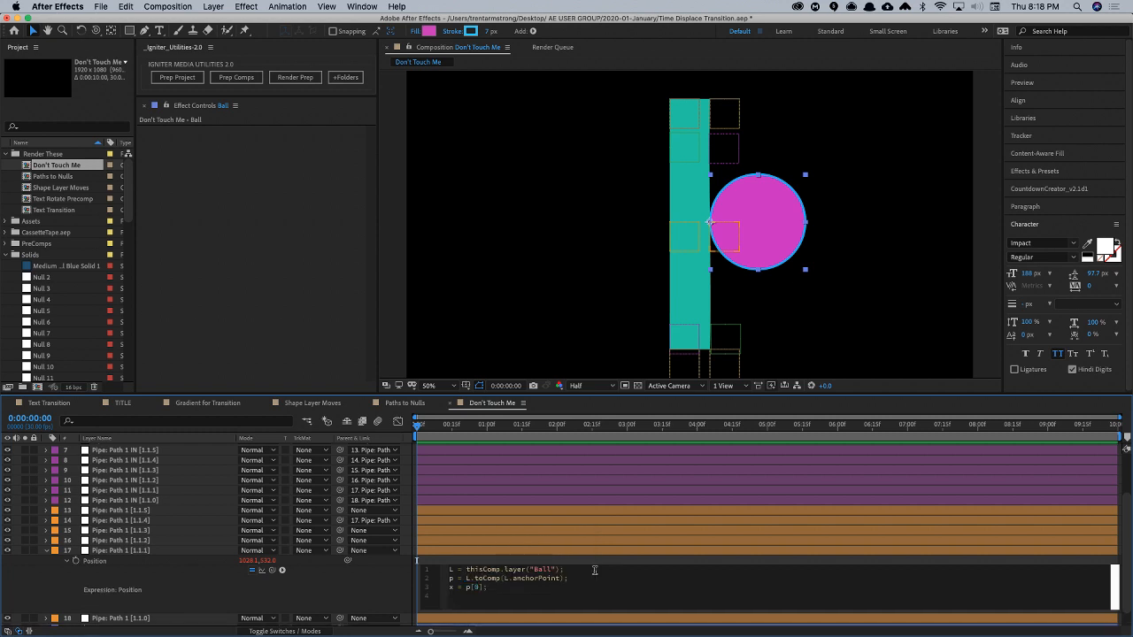
text(y = p[1)
- Wrap the x value in the null's expression as clamp(p[0],0, 1028.1)
text(clamp)
key(BackSpace)
key(Return)
key(Delete)
text())
click(488, 588)
text(1028.1)
- Temporarily unparent the Pipe: Path 1 [1.1.4] null to read its position in the composition, and restore its parent
click(671, 226)
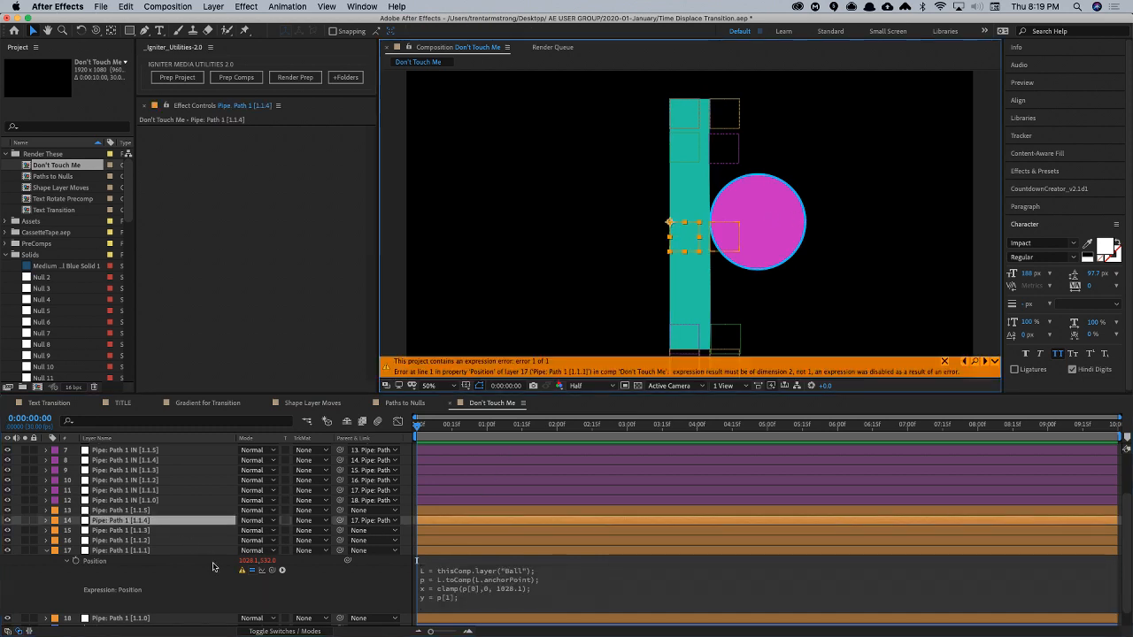
key(p)
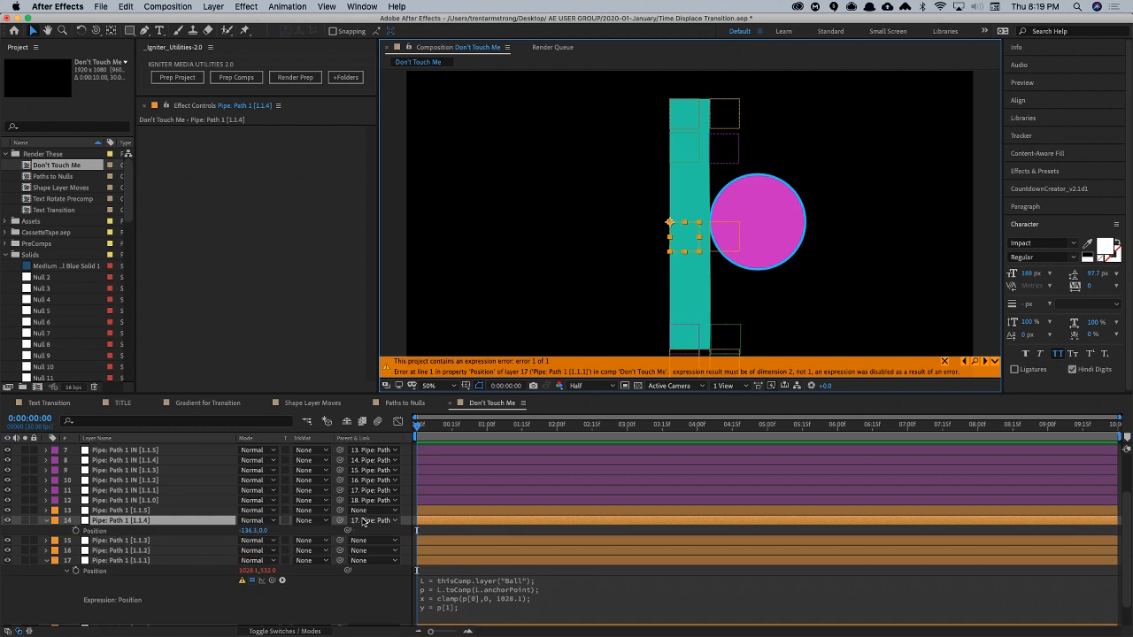
click(366, 521)
click(382, 398)
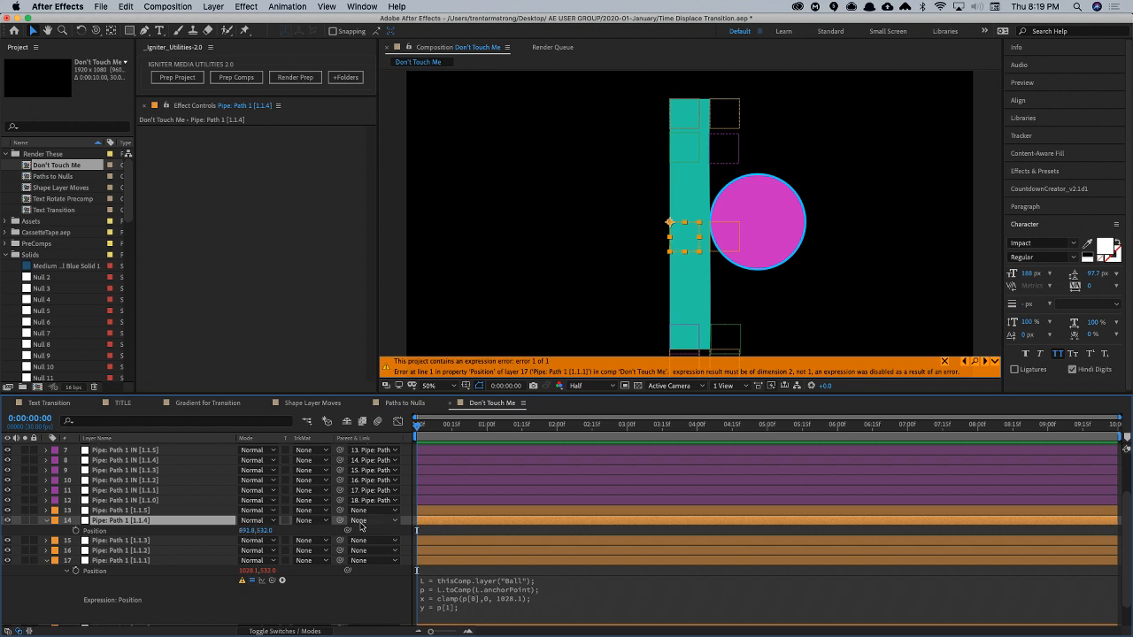
key(super+z)
- Set the clamp limits in the [1.1.1] null's expression to 1028.1 and 891, and end the expression with [x, y]
click(528, 605)
click(516, 605)
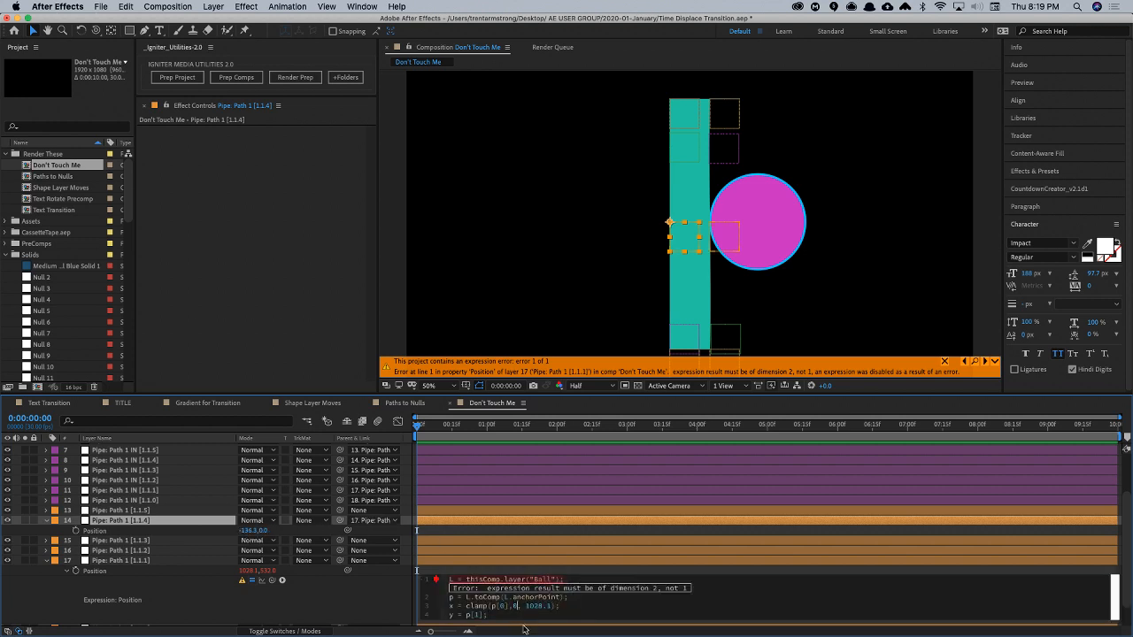
key(BackSpace)
text(, 801)
key(Return)
text([x, y])
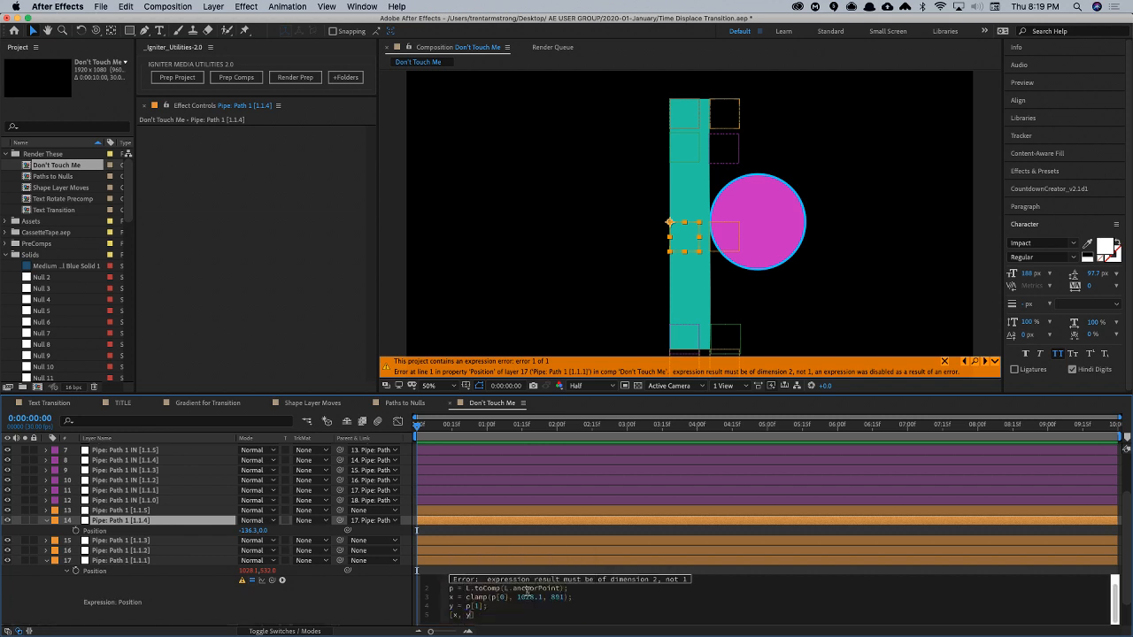
key(KP_Enter)
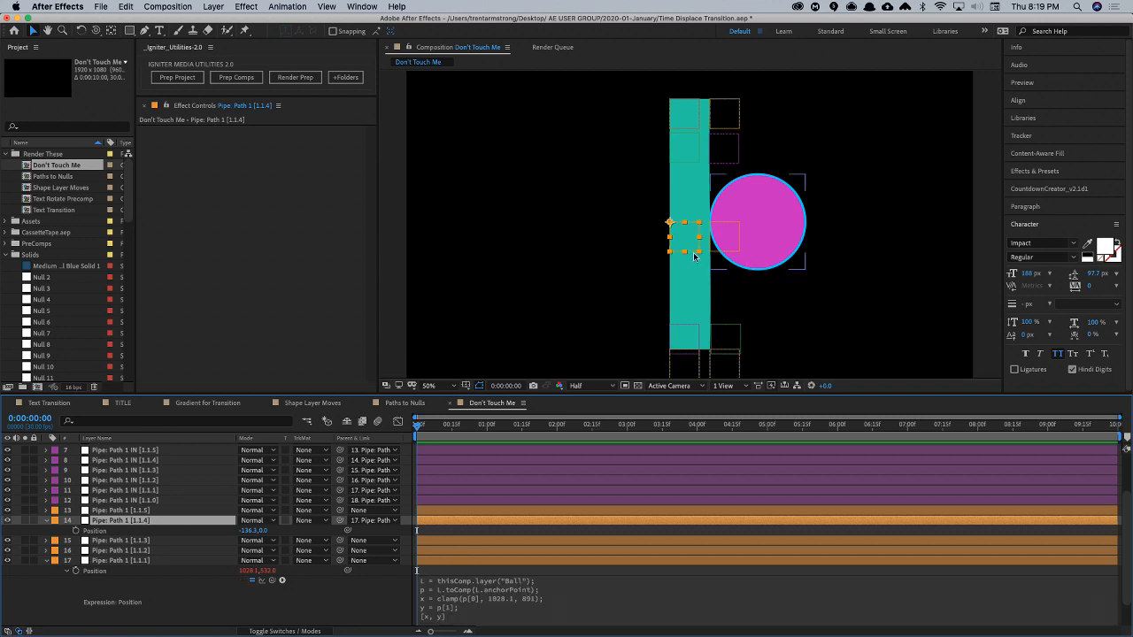
- Collapse the Pipe: Path 1 [1.1.4] null's properties and test the expression by moving the Ball near the Pipe's edge
click(46, 520)
scroll(121, 601, down, 1)
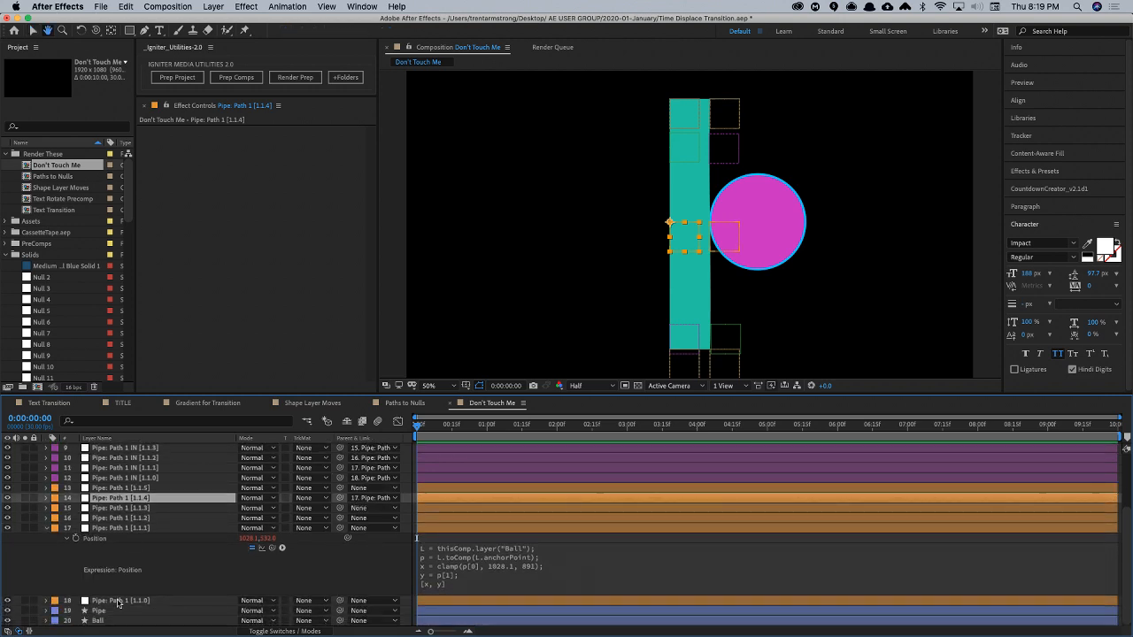
click(115, 620)
mouse_move(770, 232)
mouse_down()
mouse_move(880, 220)
mouse_move(686, 232)
mouse_move(789, 232)
mouse_move(729, 233)
mouse_move(787, 233)
mouse_move(745, 231)
mouse_move(776, 230)
mouse_up()
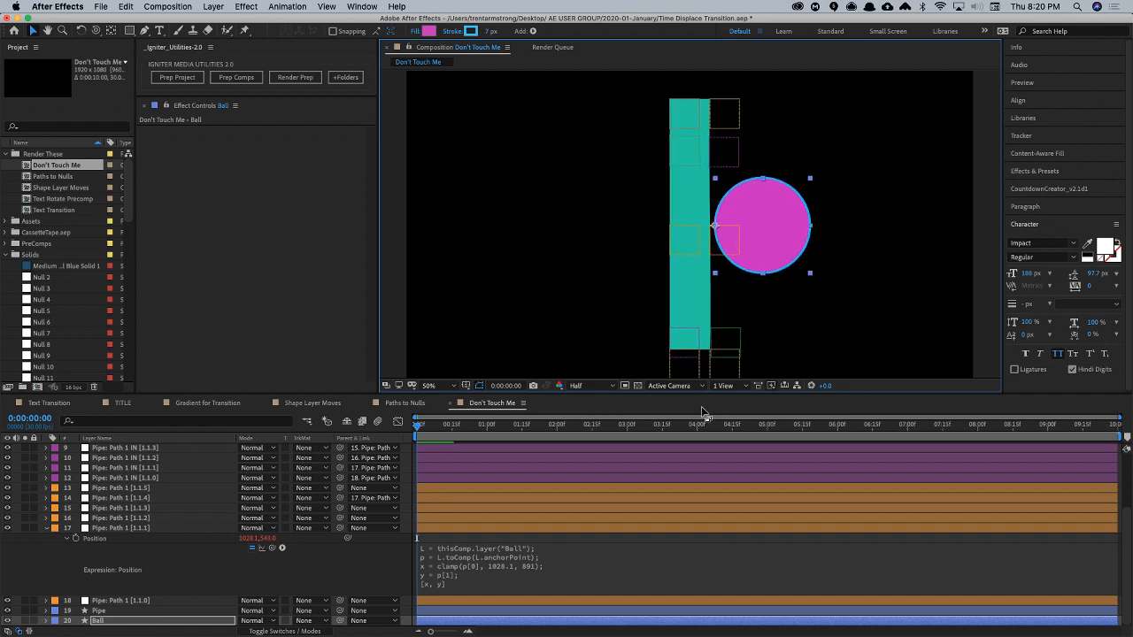
- Change the clamp's input to p[0] - 20 and test it by moving the Ball away from the Pipe
middle_click(536, 583)
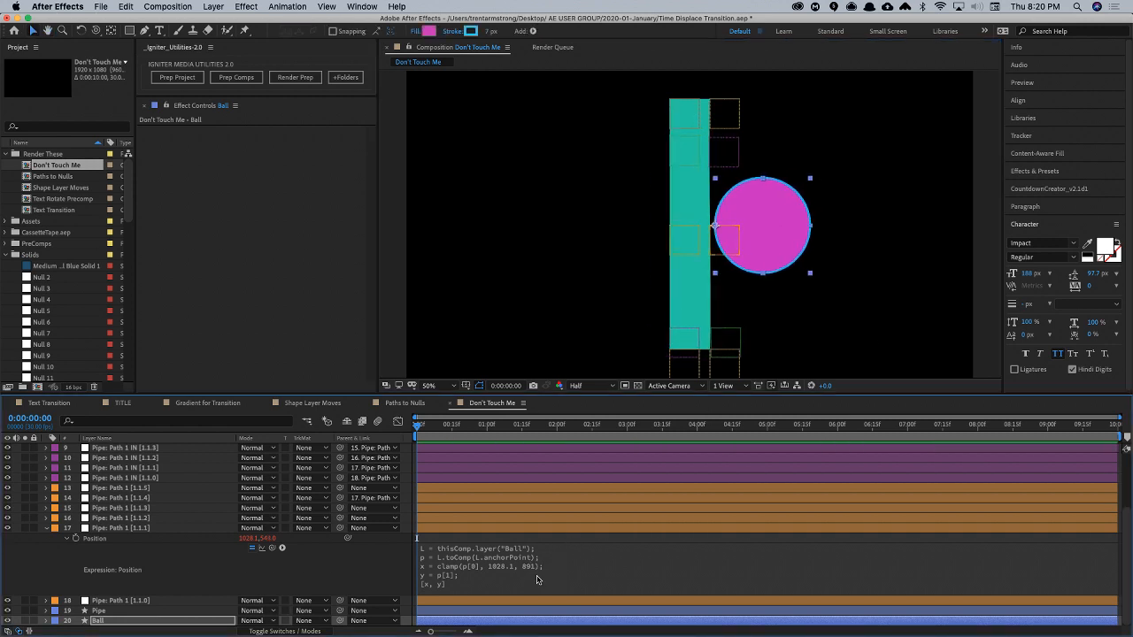
click(462, 584)
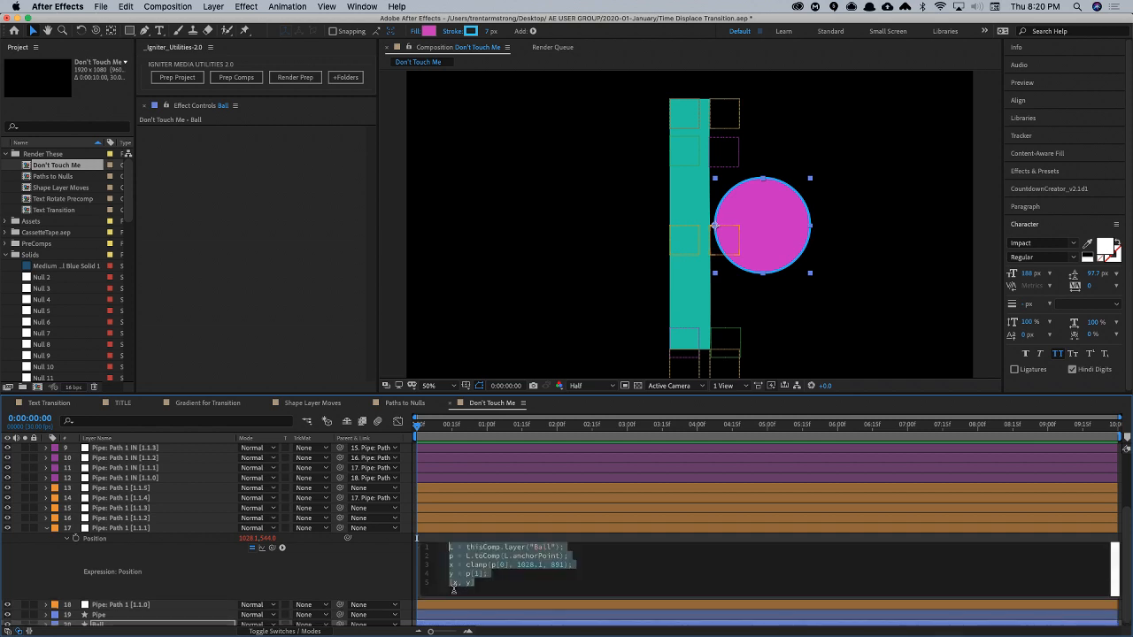
click(506, 565)
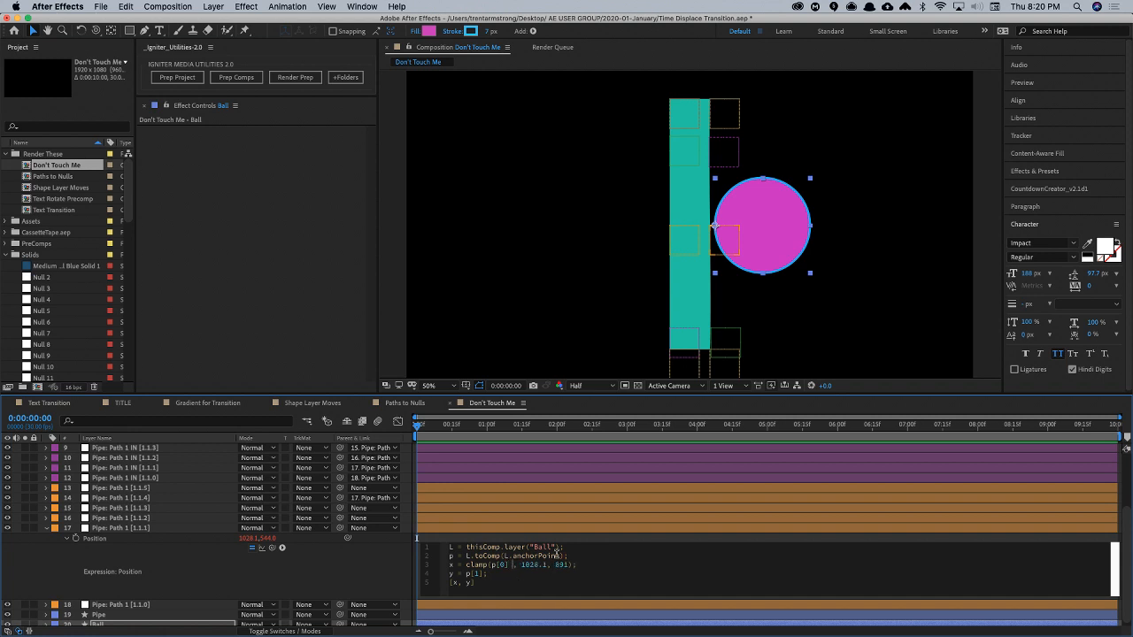
text(- 20)
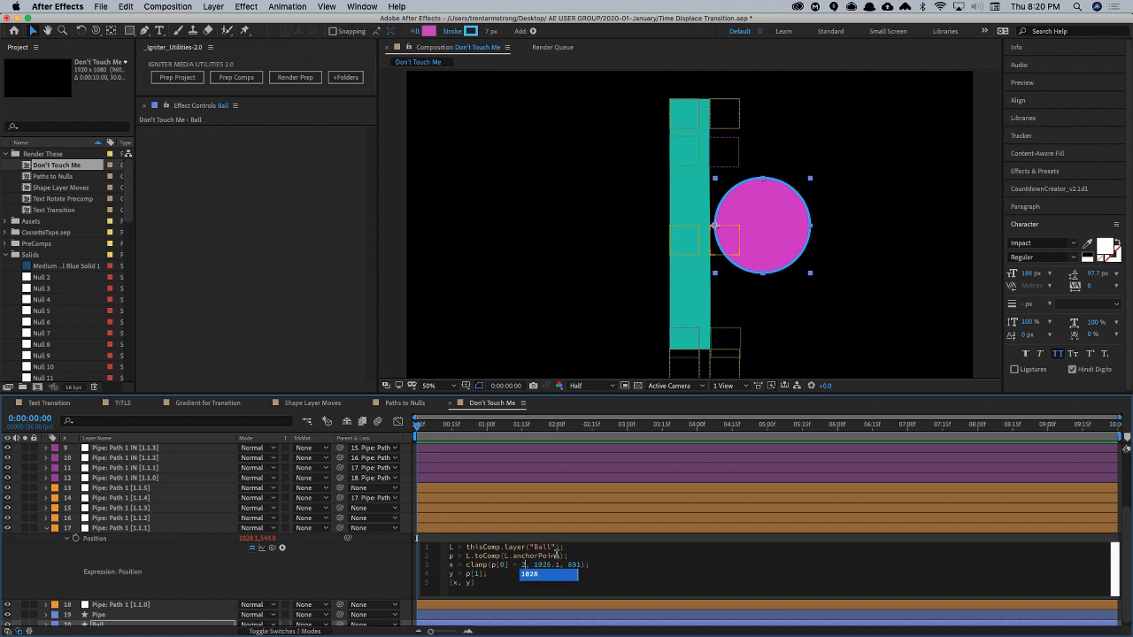
key(KP_Enter)
drag(780, 237, 824, 241)
- Set the offset subtracted from p[0] to 250 and move the Ball well clear of the Pipe until the Pipe is straight
click(502, 573)
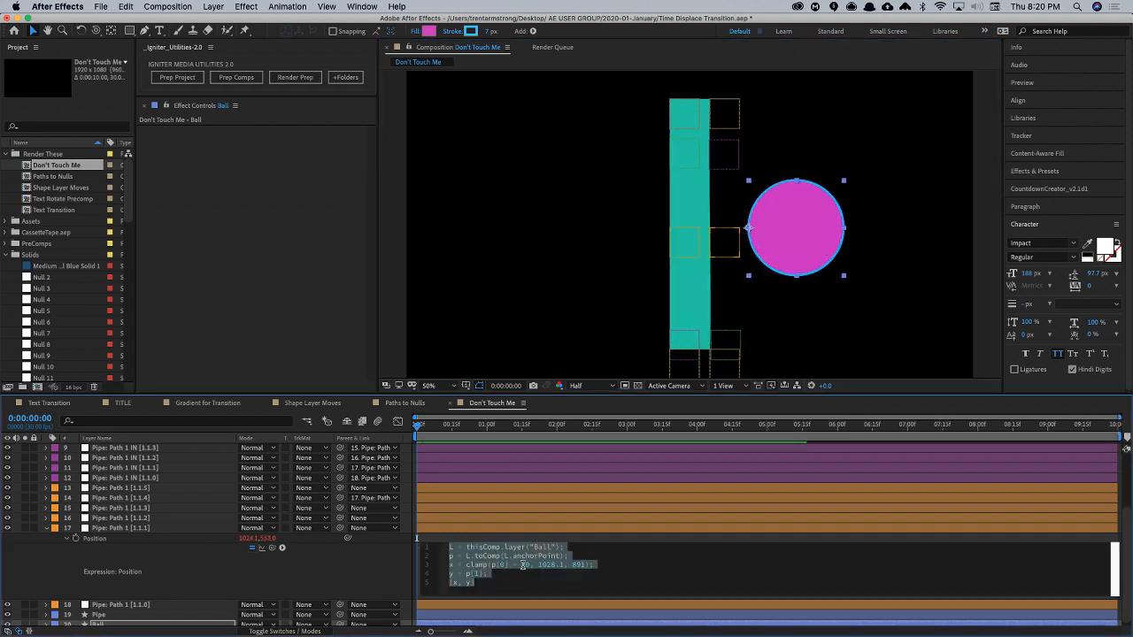
double_click(526, 566)
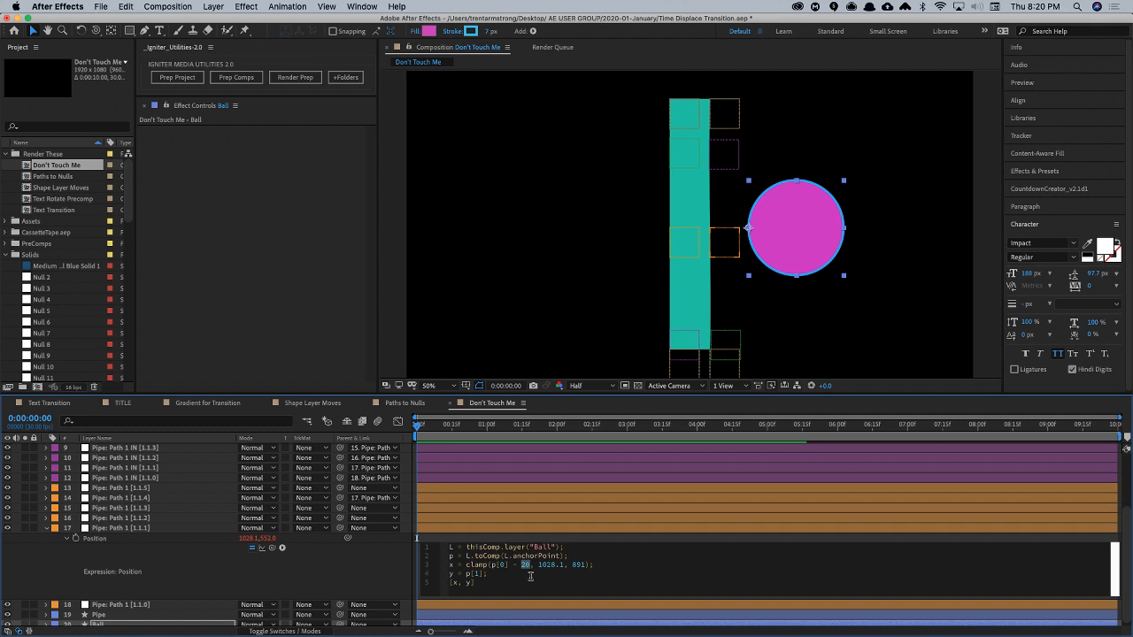
text(250)
key(KP_Enter)
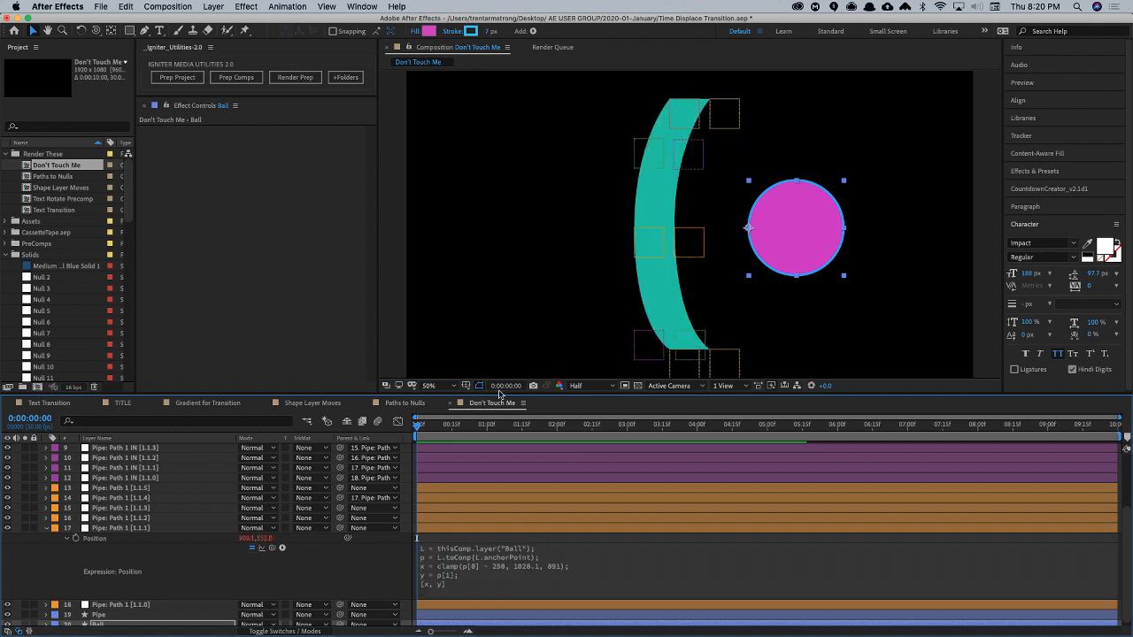
drag(797, 234, 843, 210)
key(space)
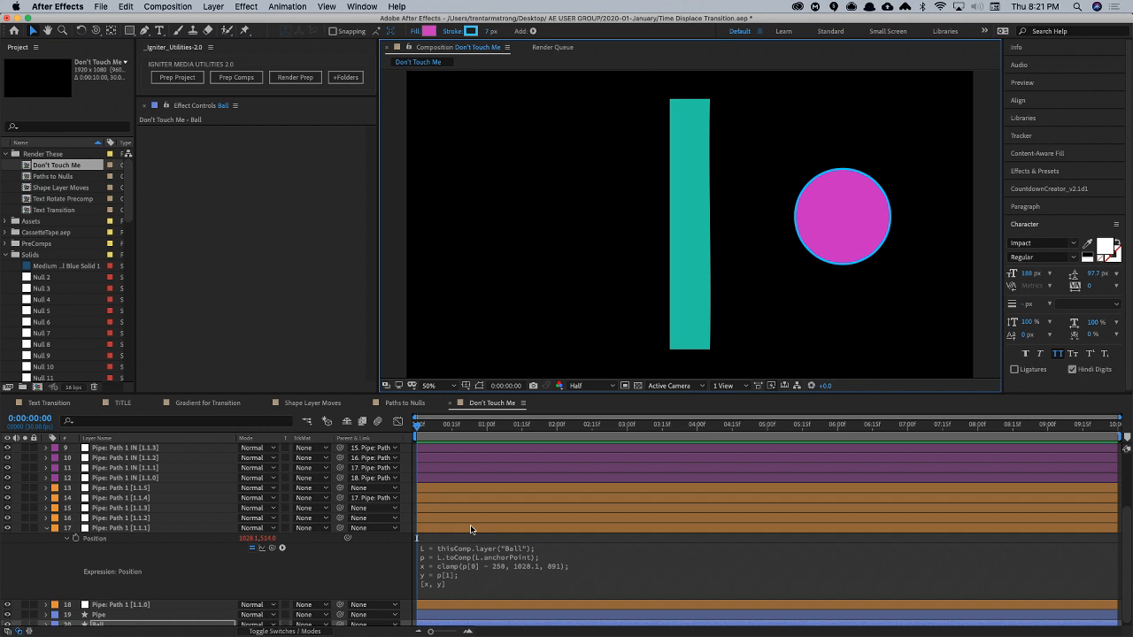
click(45, 528)
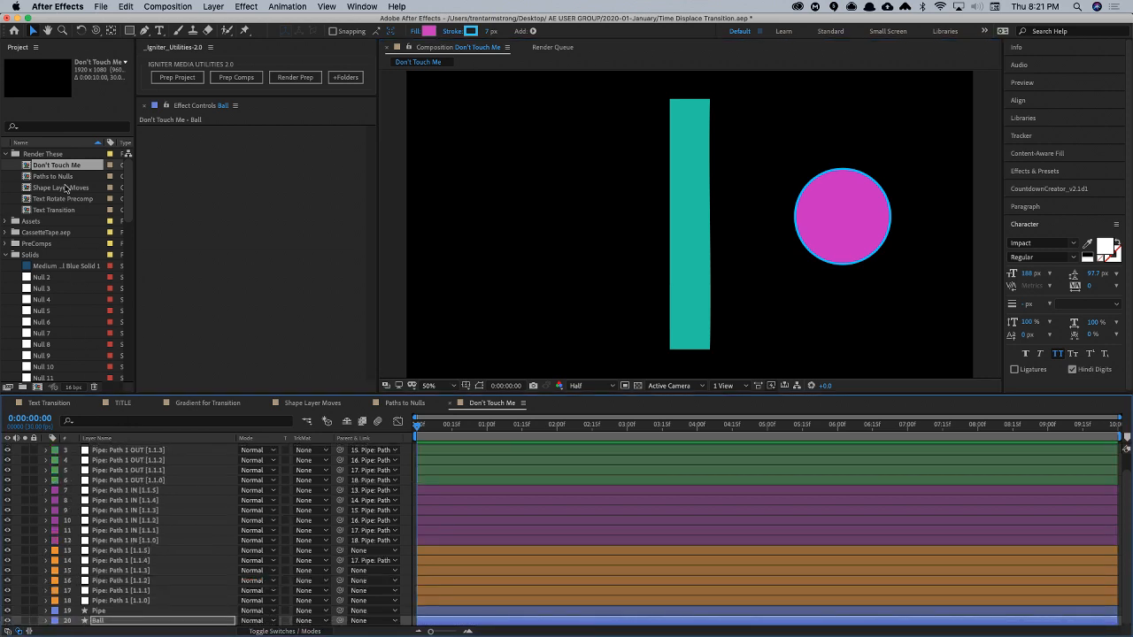
- Create a new composition named Rope in the Render These folder with the default 1920 x 1080, 30 fps, 10-second settings
click(53, 154)
key(super+n)
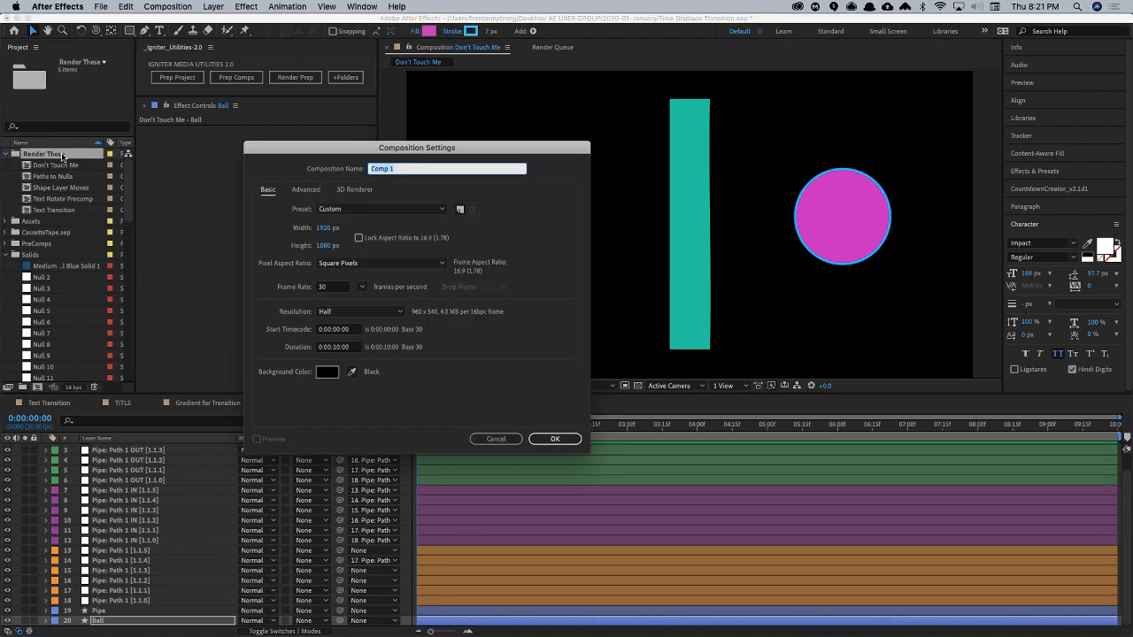
text(Rope)
key(Return)
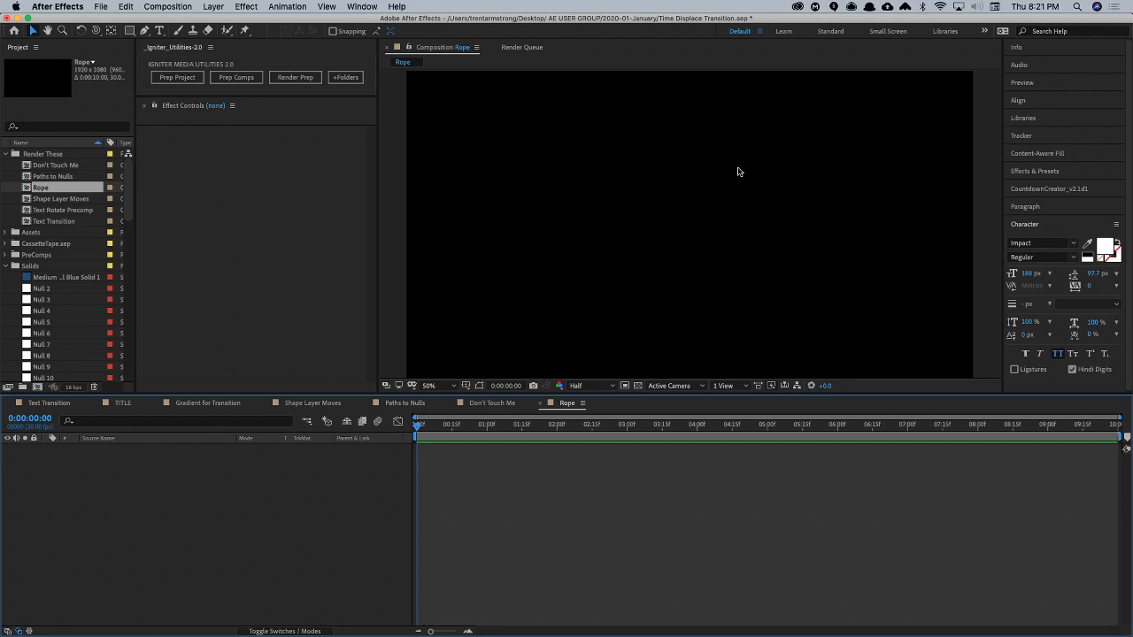
- Activate the Pen tool with the fill set to none, and show the title/action safe guides
click(144, 31)
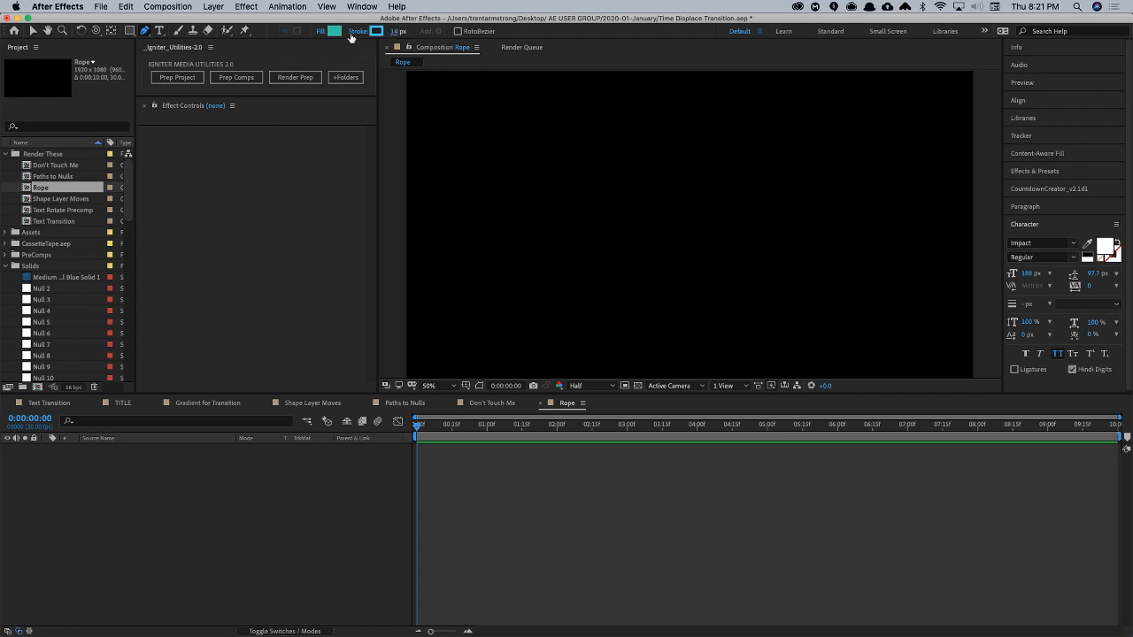
alt+click(337, 34)
alt+click(336, 34)
alt+click(336, 33)
key(apostrophe)
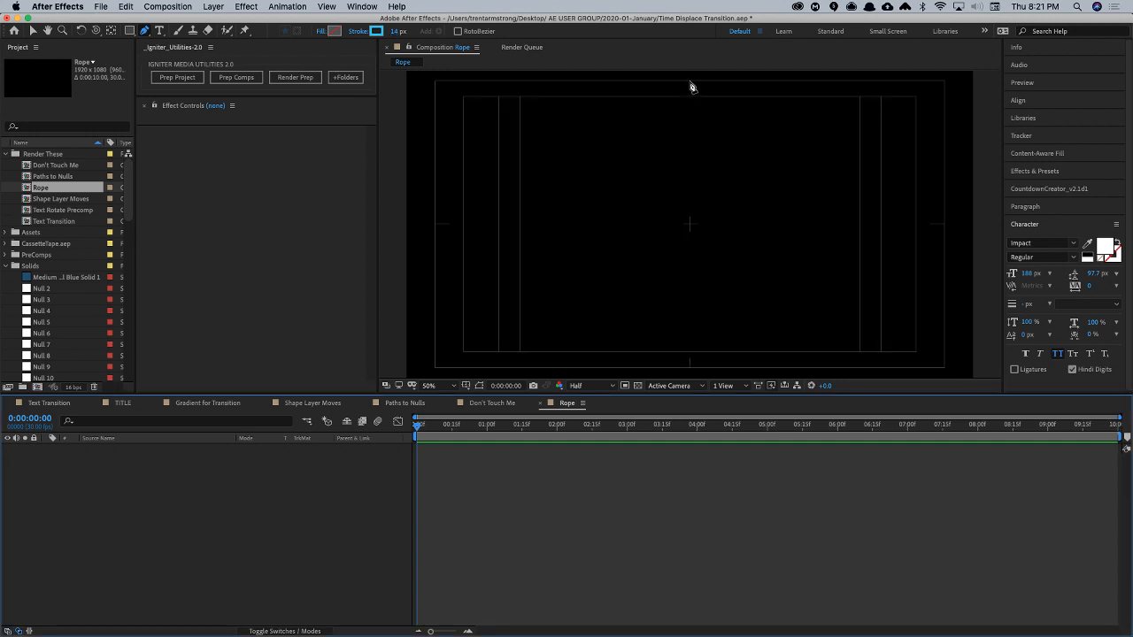
- Draw a straight vertical open path with six points down the centre of the frame, from near the top edge to the lower part
click(690, 83)
click(689, 224)
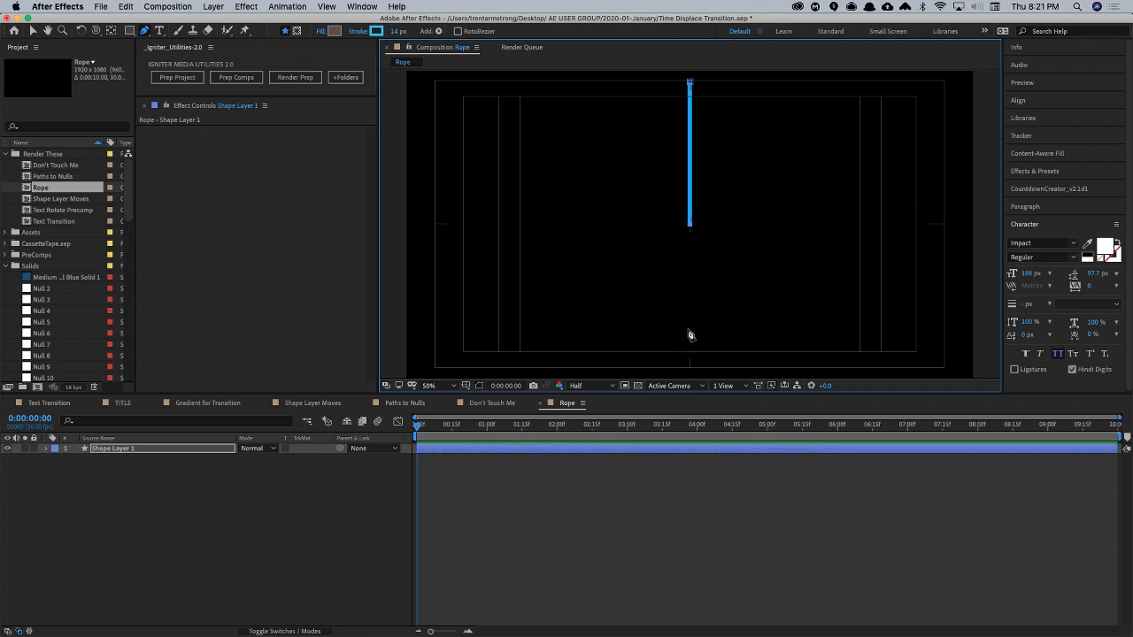
key(super+z)
click(690, 148)
click(689, 190)
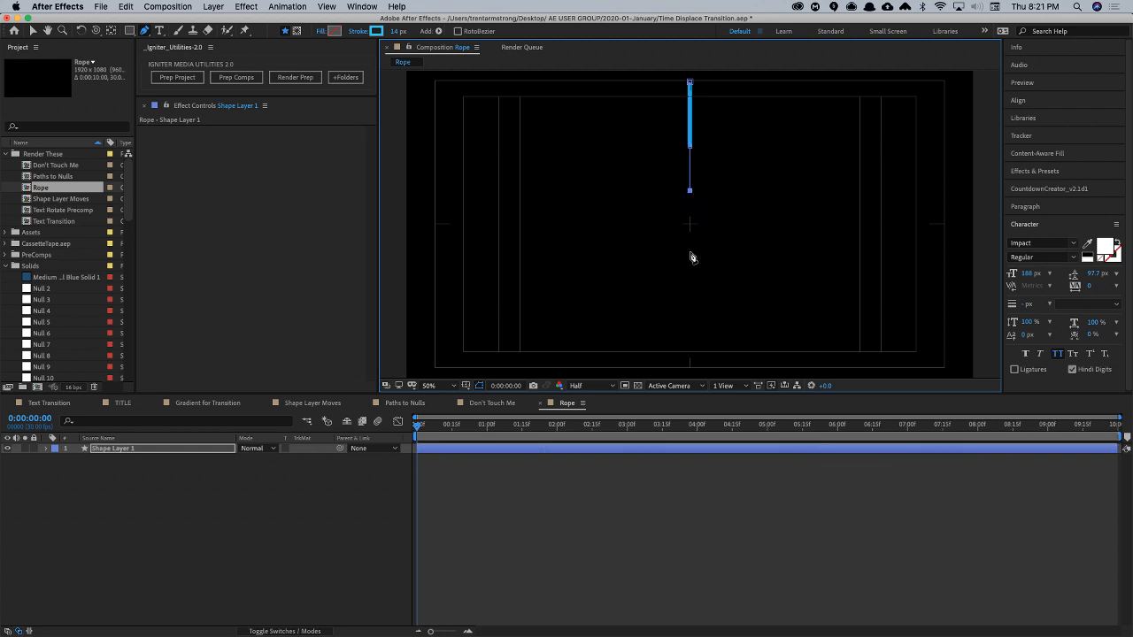
click(689, 247)
click(690, 289)
click(690, 334)
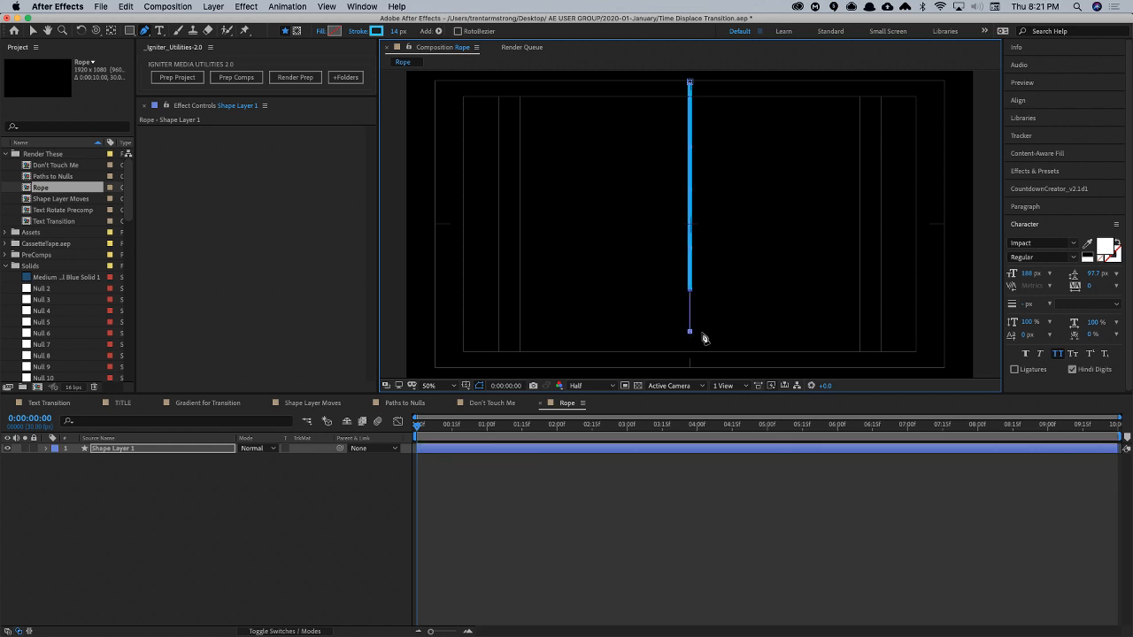
- Rename the new shape layer Rope
click(99, 448)
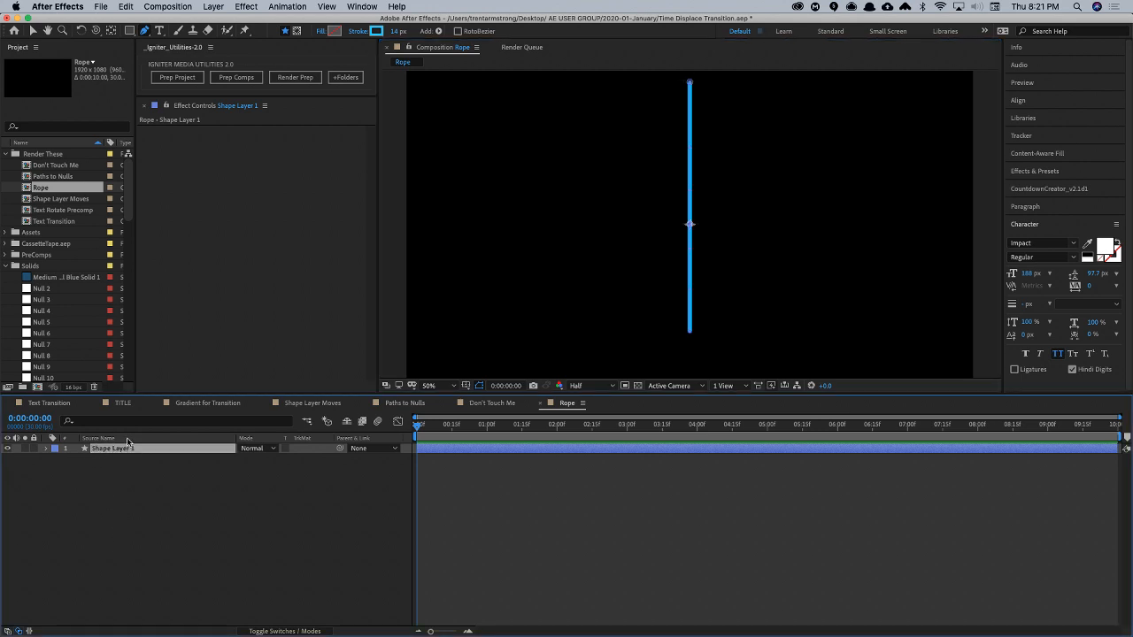
key(Return)
text(Rope)
key(Return)
click(361, 7)
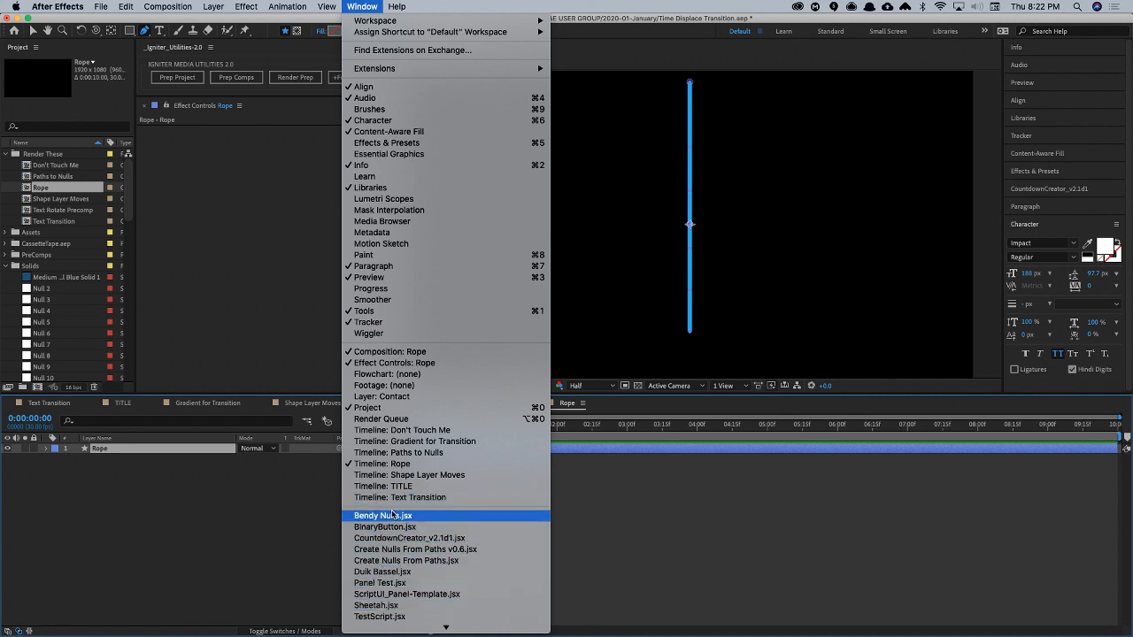
click(395, 549)
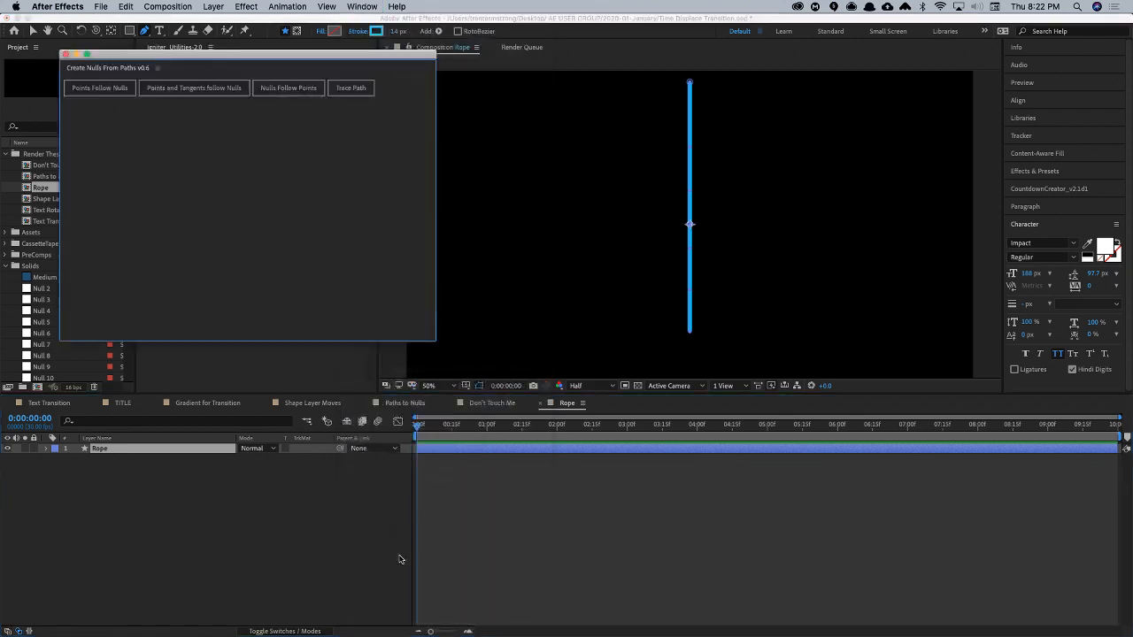
click(65, 55)
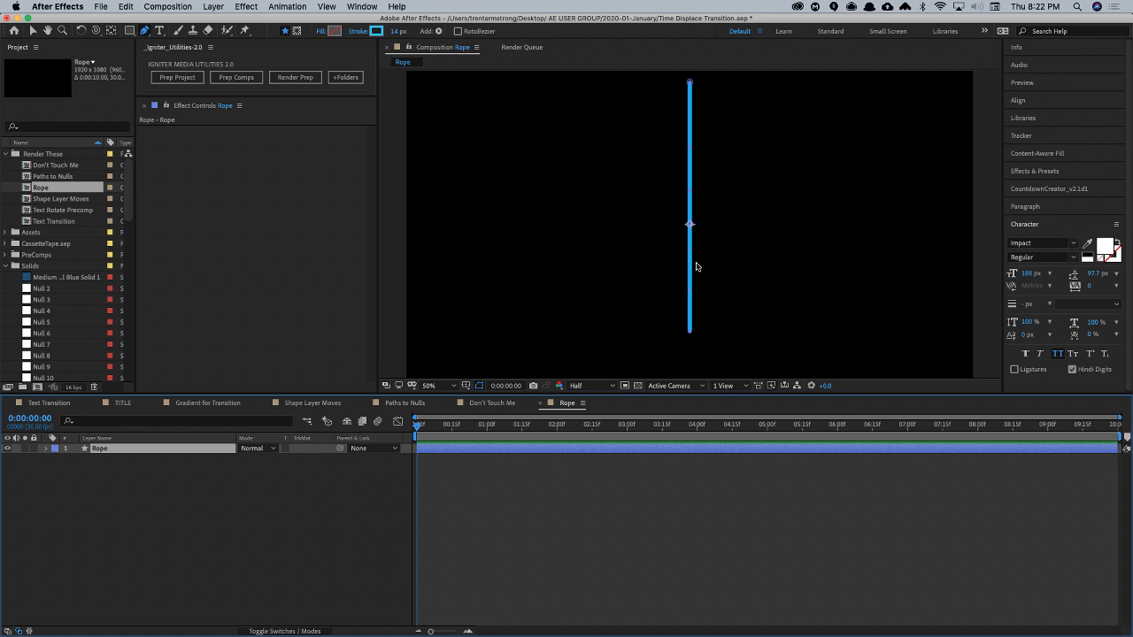
- Move the rope path's lowest point slightly up and sideways, and undo the move
click(690, 294)
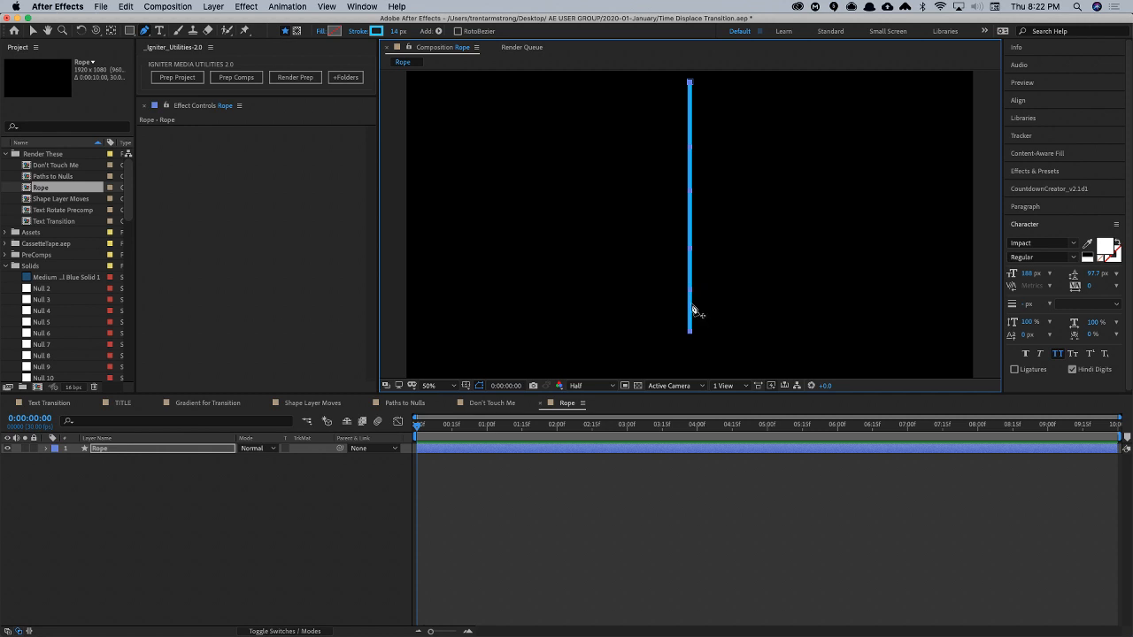
mouse_move(689, 333)
mouse_down()
mouse_move(761, 320)
mouse_move(679, 331)
mouse_move(728, 324)
mouse_move(705, 321)
mouse_up()
key(super+z)
key(super+z)
key(v)
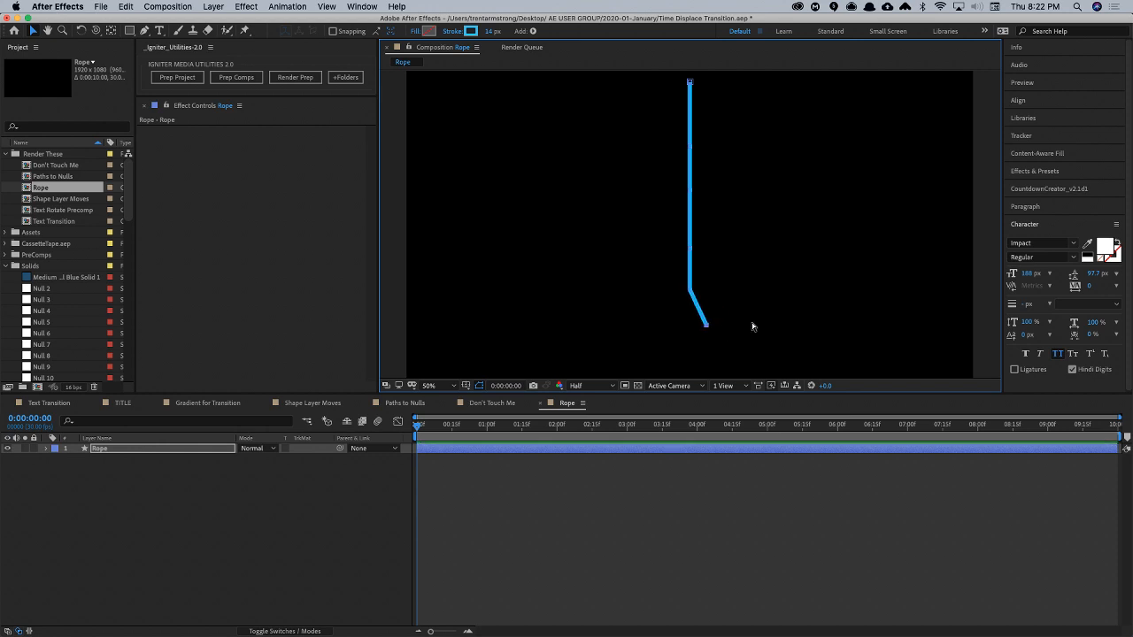
key(super+z)
- Nudge the whole rope slightly down in the frame, keeping it vertical
drag(691, 83, 689, 73)
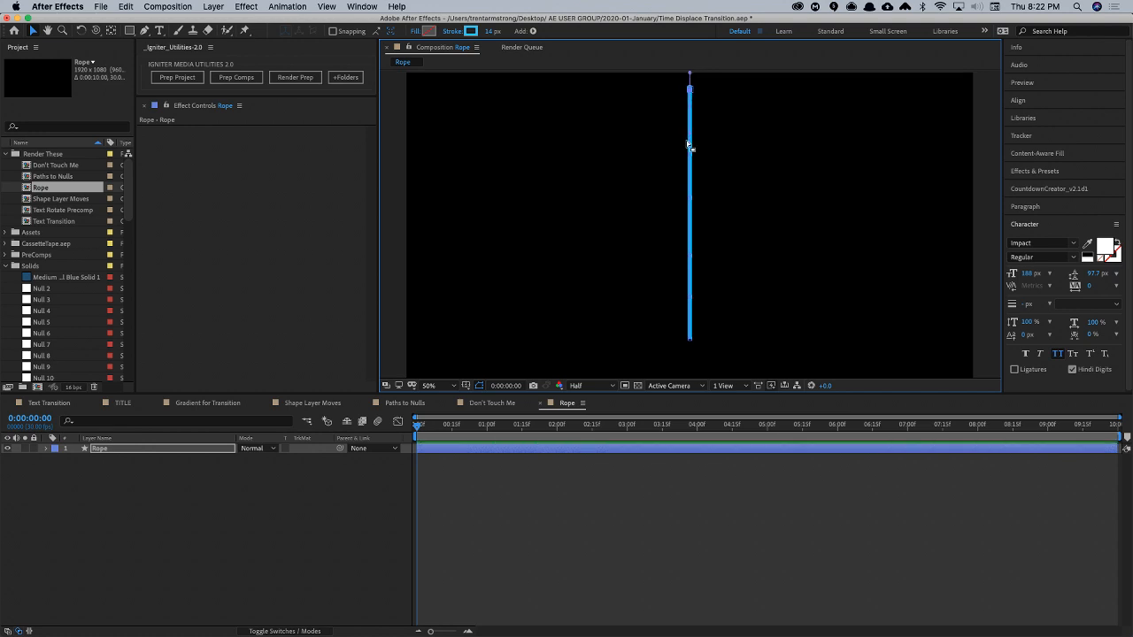
mouse_move(689, 151)
mouse_down()
mouse_move(706, 158)
mouse_move(690, 161)
mouse_up()
drag(688, 215, 691, 221)
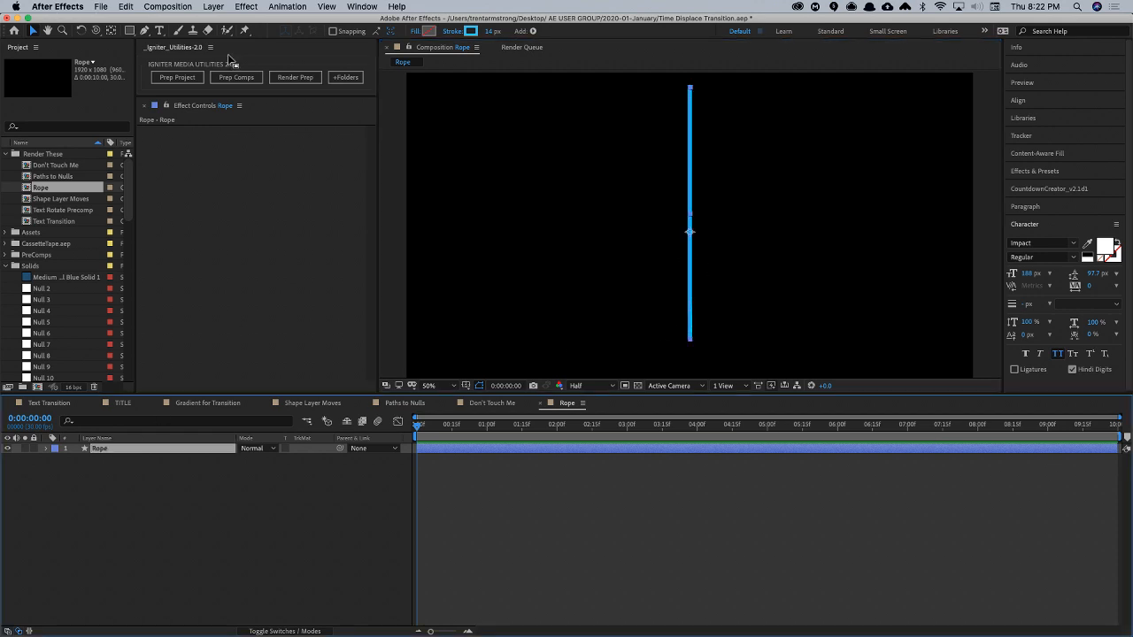
- Try to run Points and Tangents Follow Nulls from the Create Nulls From Paths v0.6 script on the Rope layer
click(292, 6)
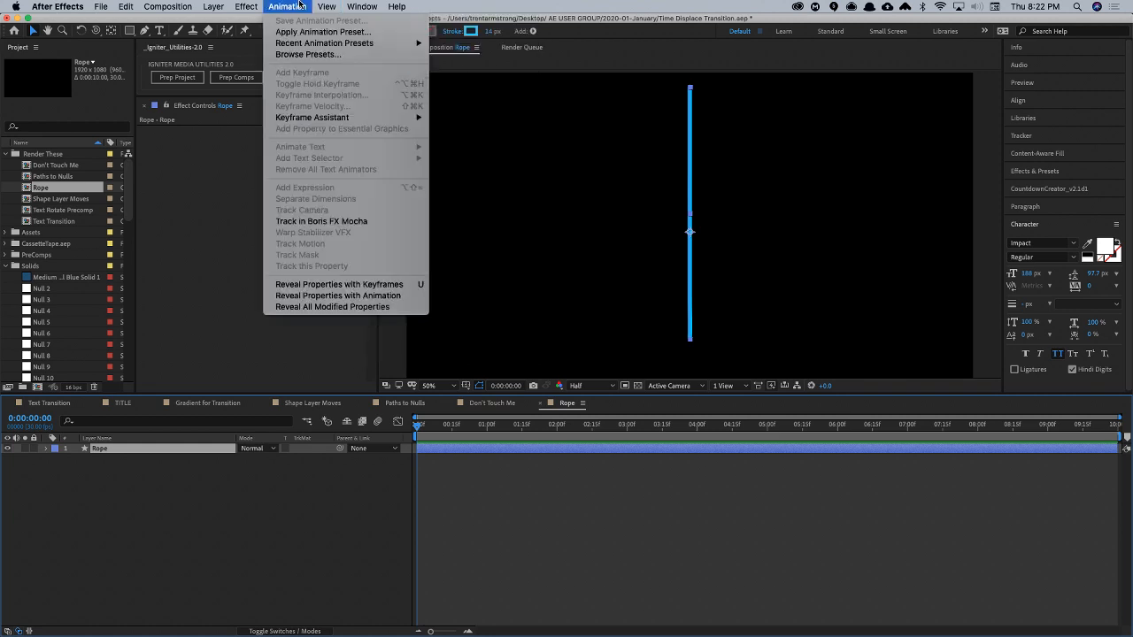
mouse_move(362, 6)
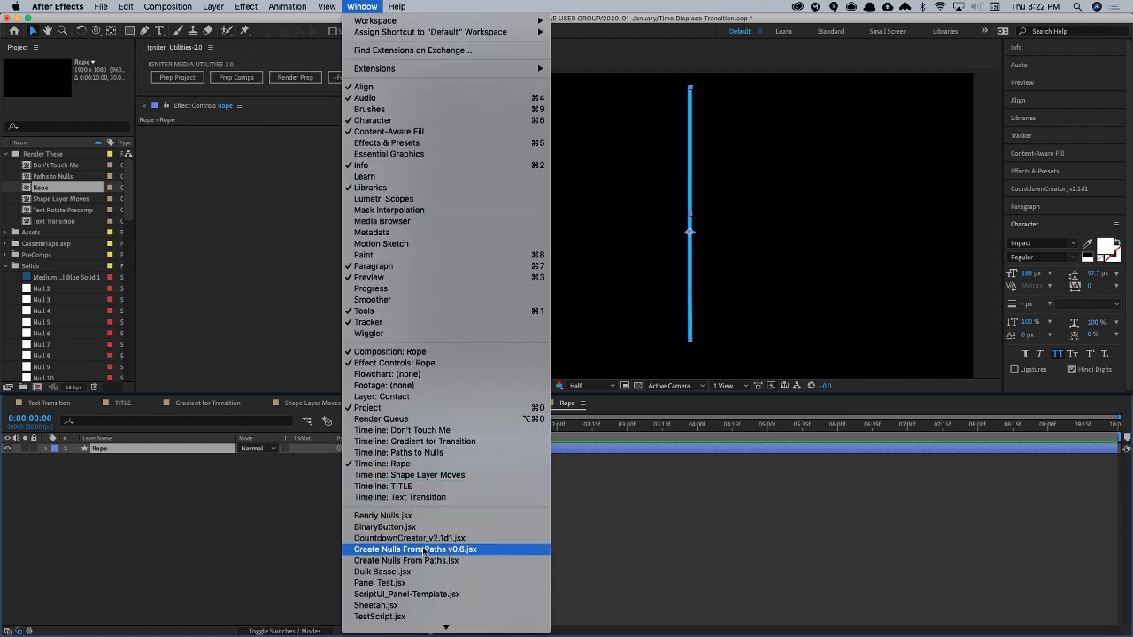
click(422, 548)
click(167, 92)
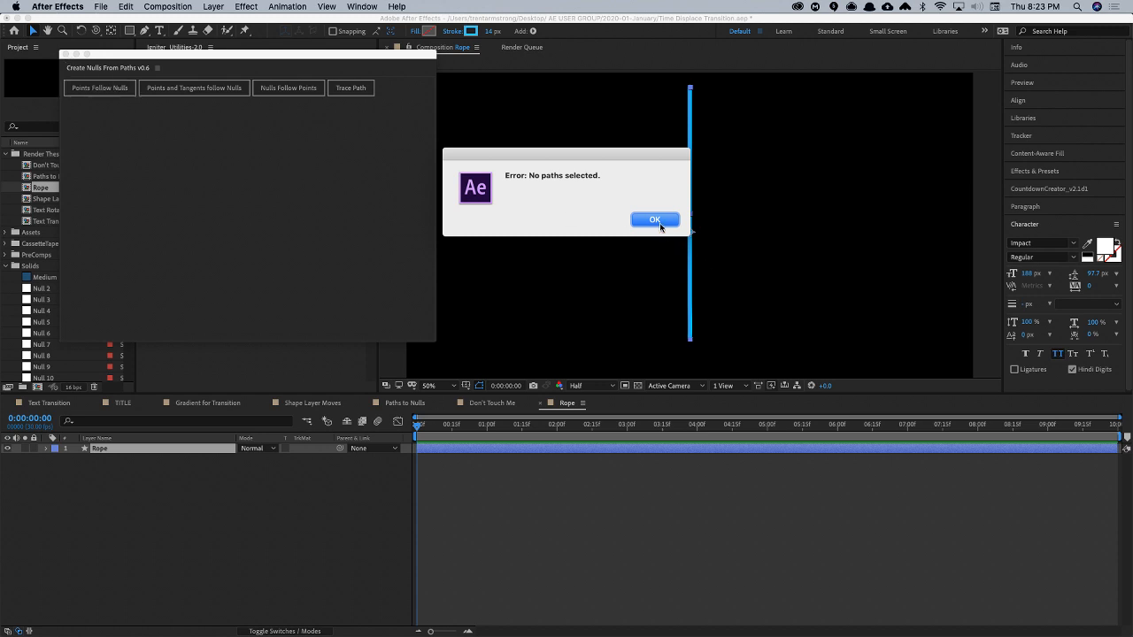
click(657, 222)
- Expand the Rope layer down to Path 1, select its Path property, and close the Create Nulls From Paths v0.6 script
click(46, 449)
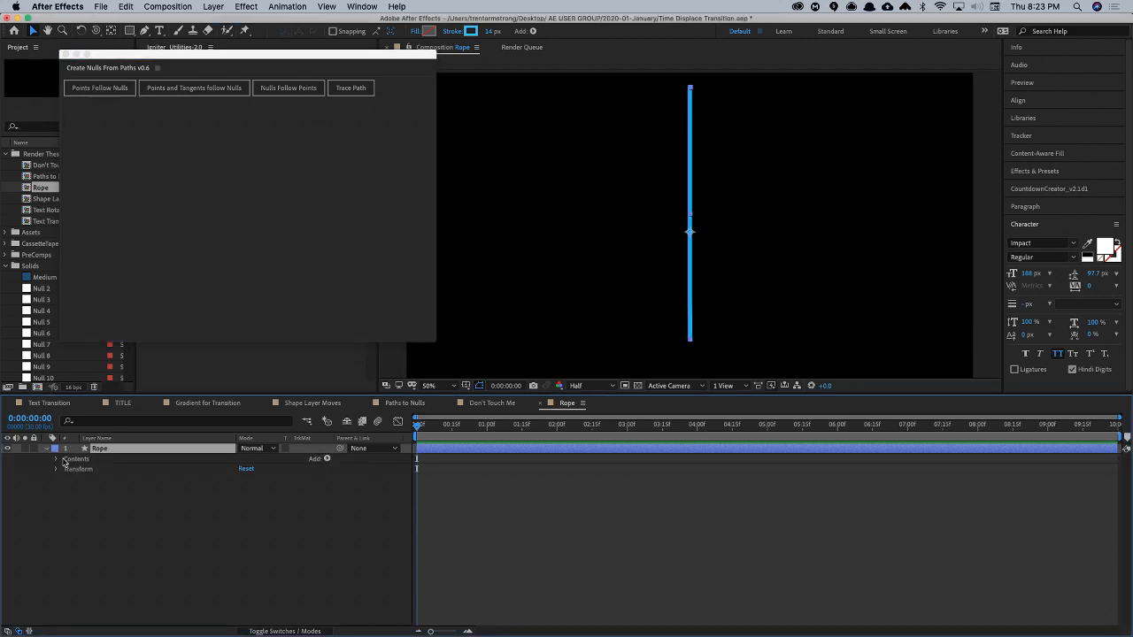
click(58, 459)
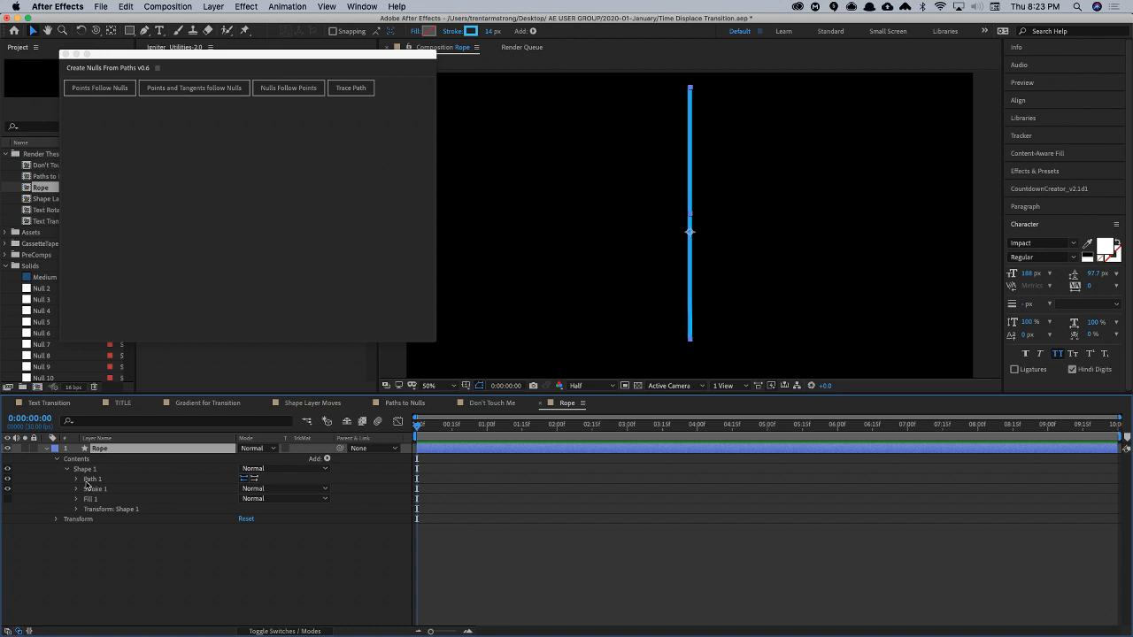
click(77, 479)
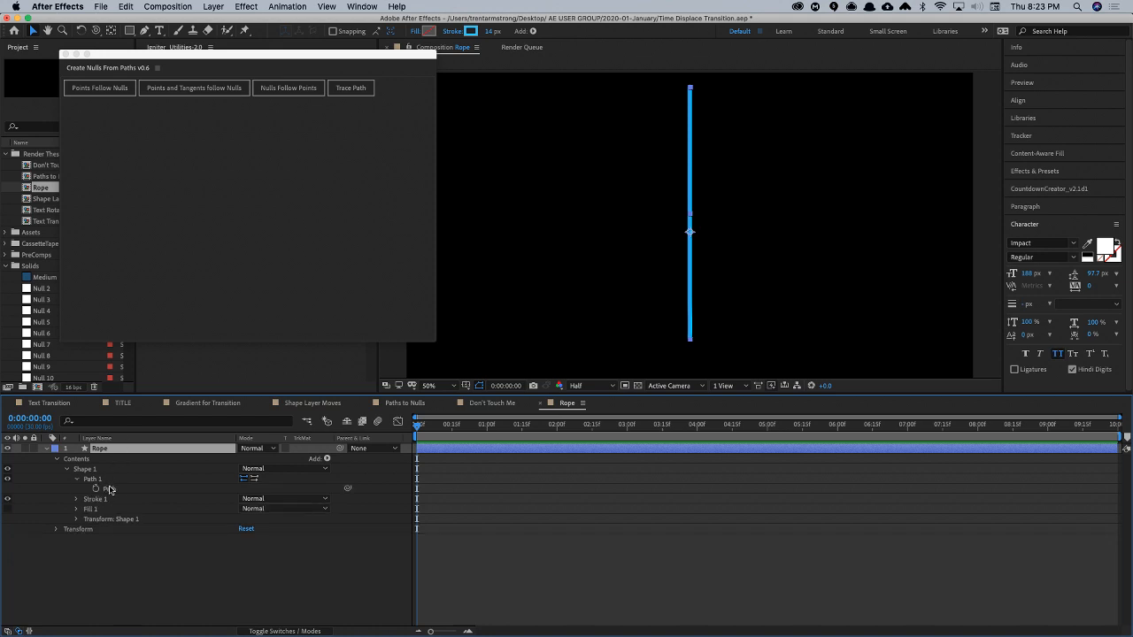
click(109, 489)
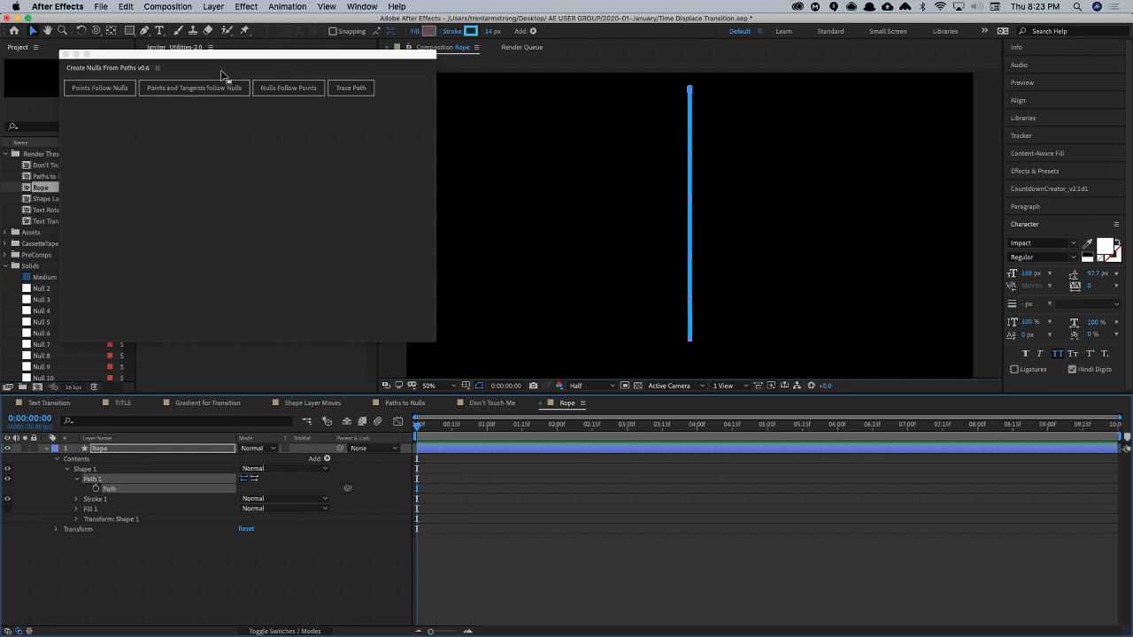
click(66, 55)
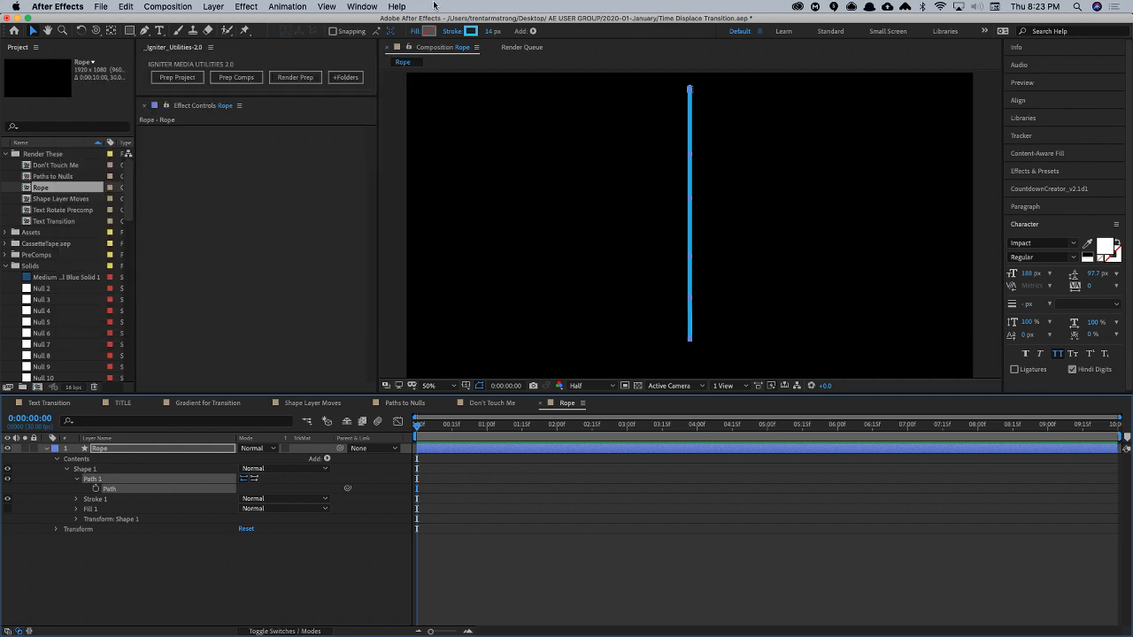
- Create nulls for the selected path with Points Follow Nulls from the Create Nulls From Paths script, and collapse the Rope layer
click(368, 7)
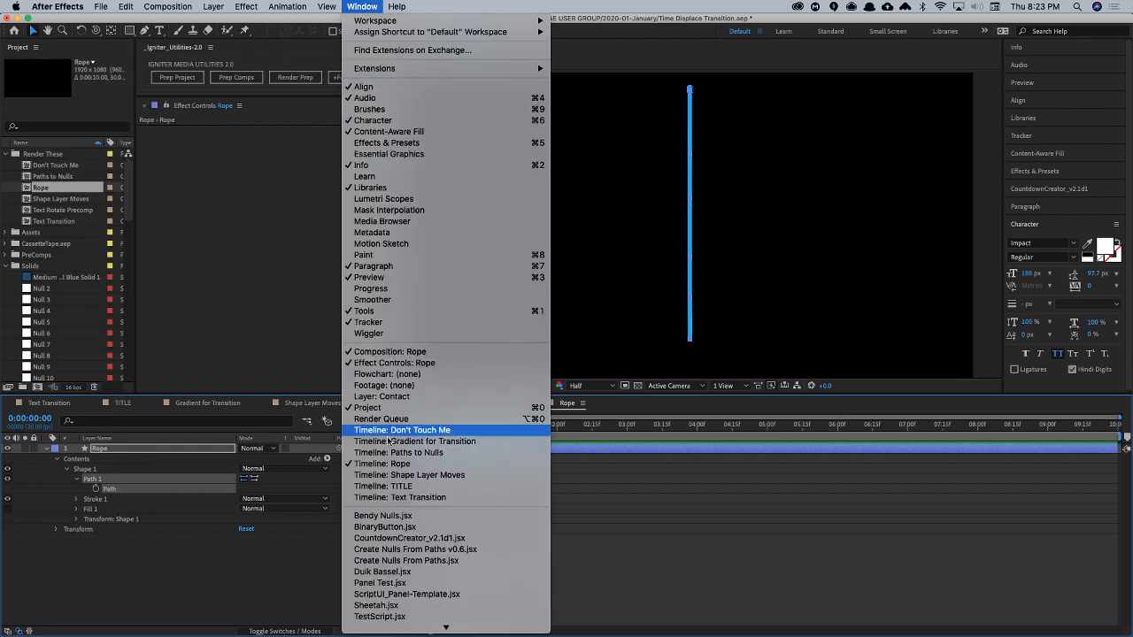
click(412, 561)
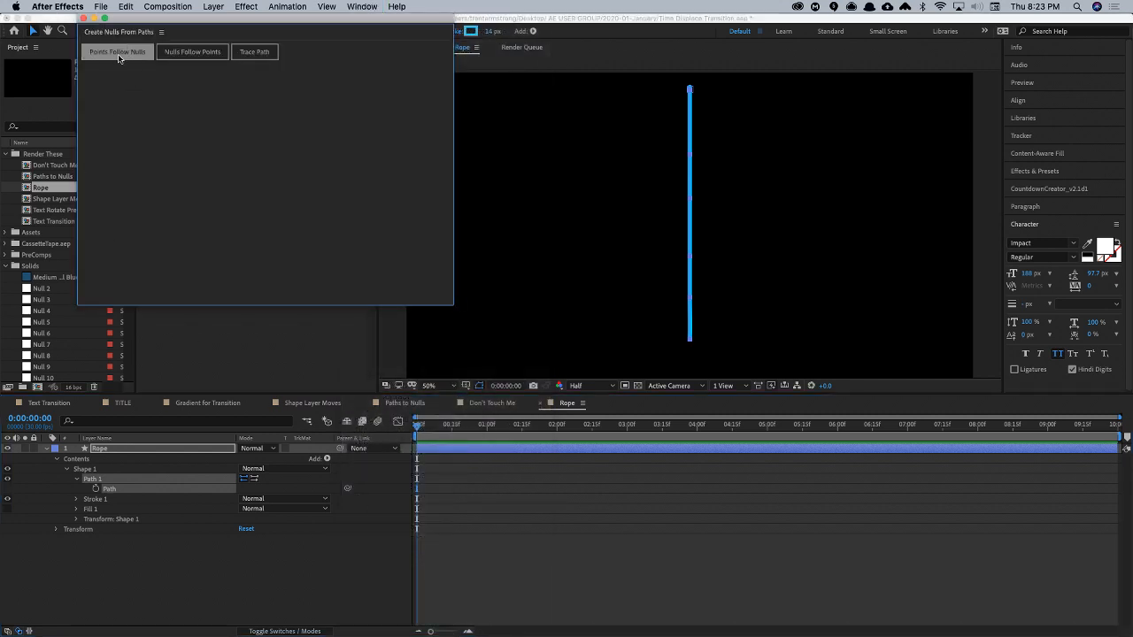
click(118, 53)
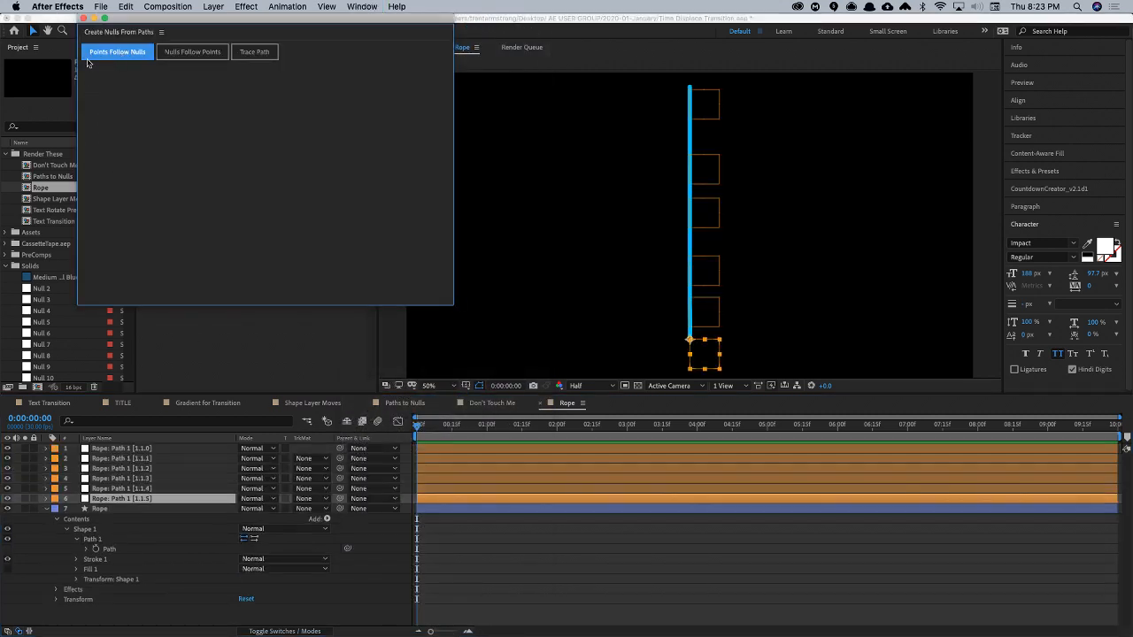
click(83, 18)
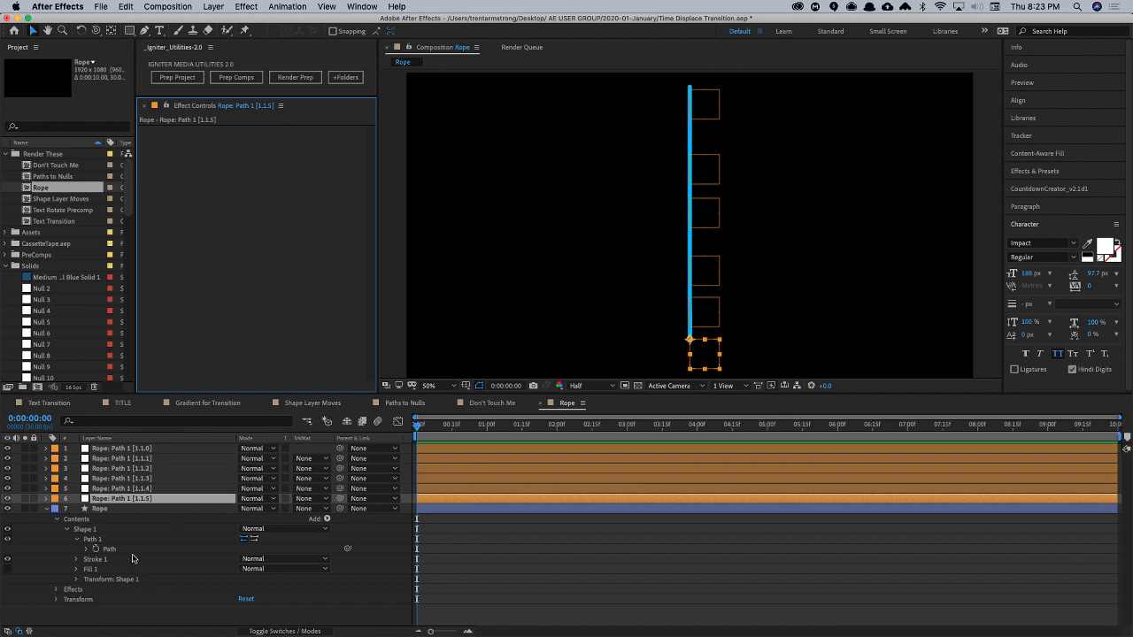
click(47, 511)
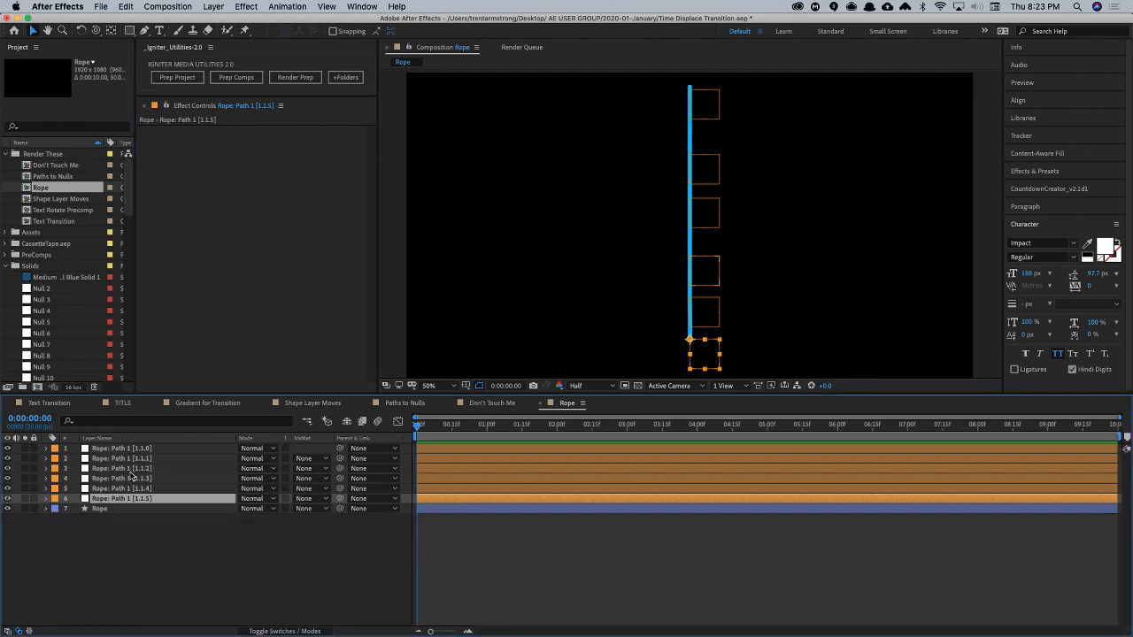
- Parent the null Rope: Path 1 [1.1.1] to Rope: Path 1 [1.1.0]
click(140, 488)
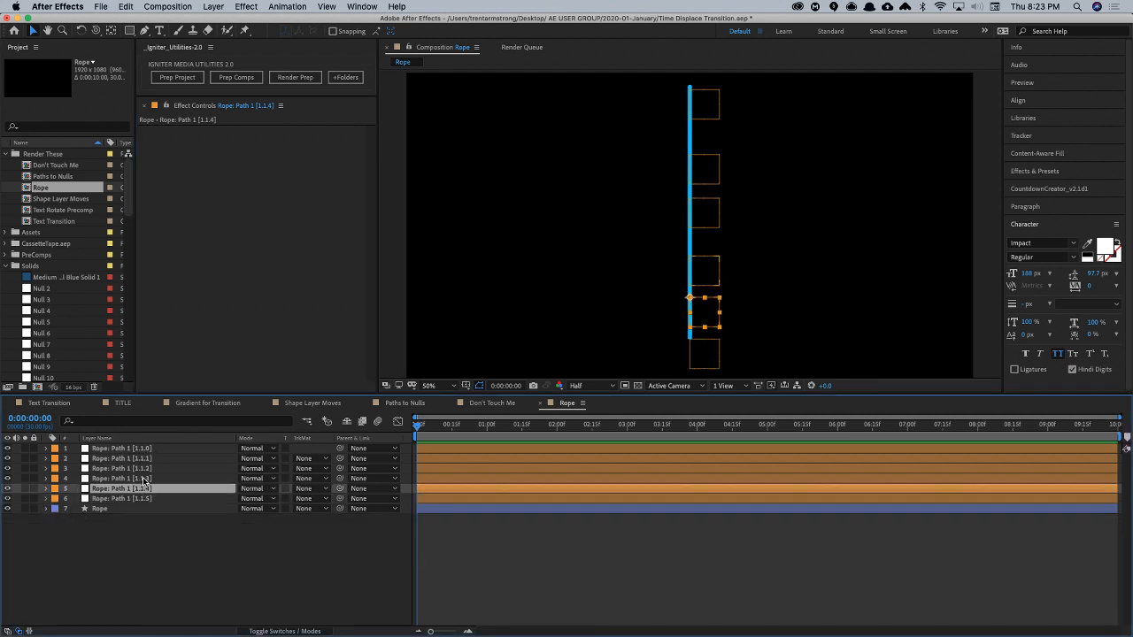
click(145, 478)
click(145, 468)
click(146, 459)
click(146, 449)
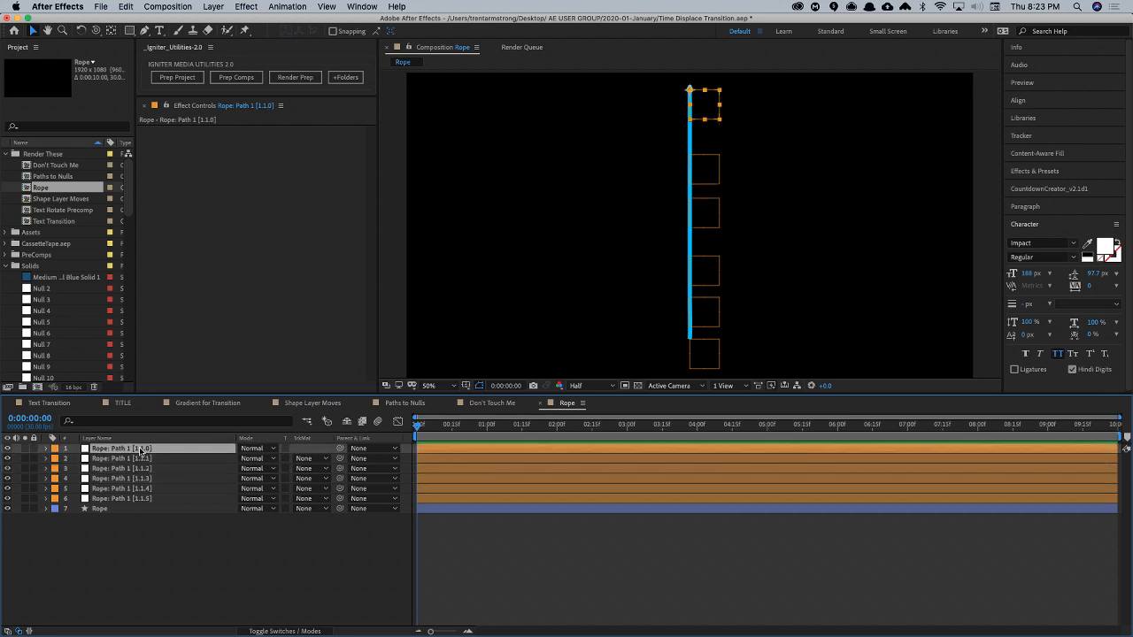
click(143, 458)
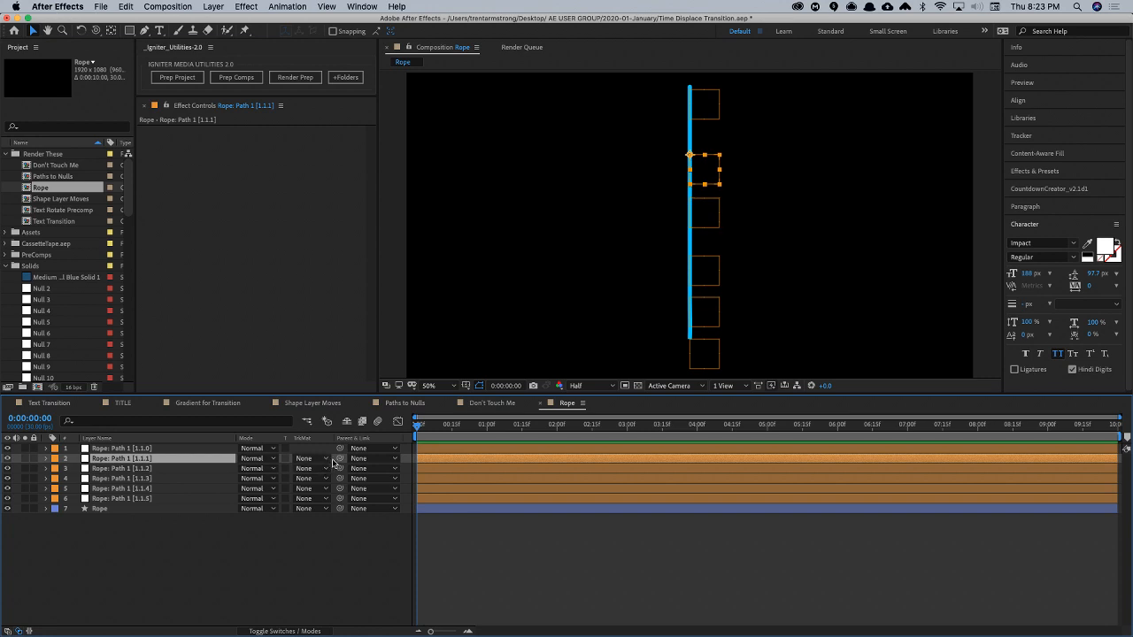
drag(340, 458, 182, 453)
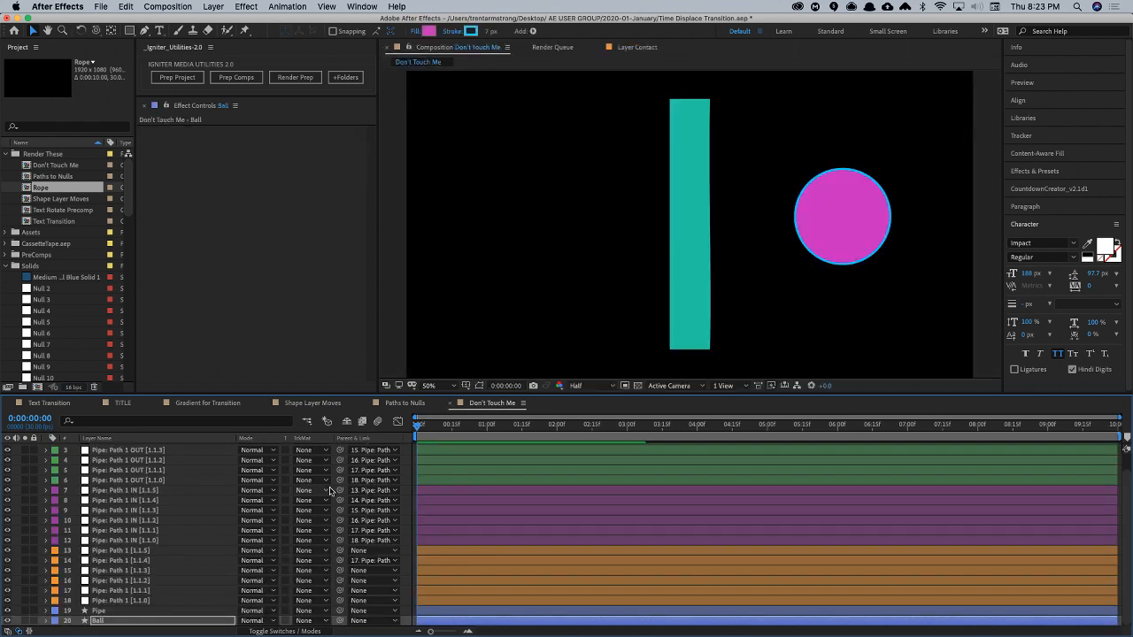
- Close the Contact layer viewer and reopen the Rope composition
click(626, 48)
key(super+w)
key(super+w)
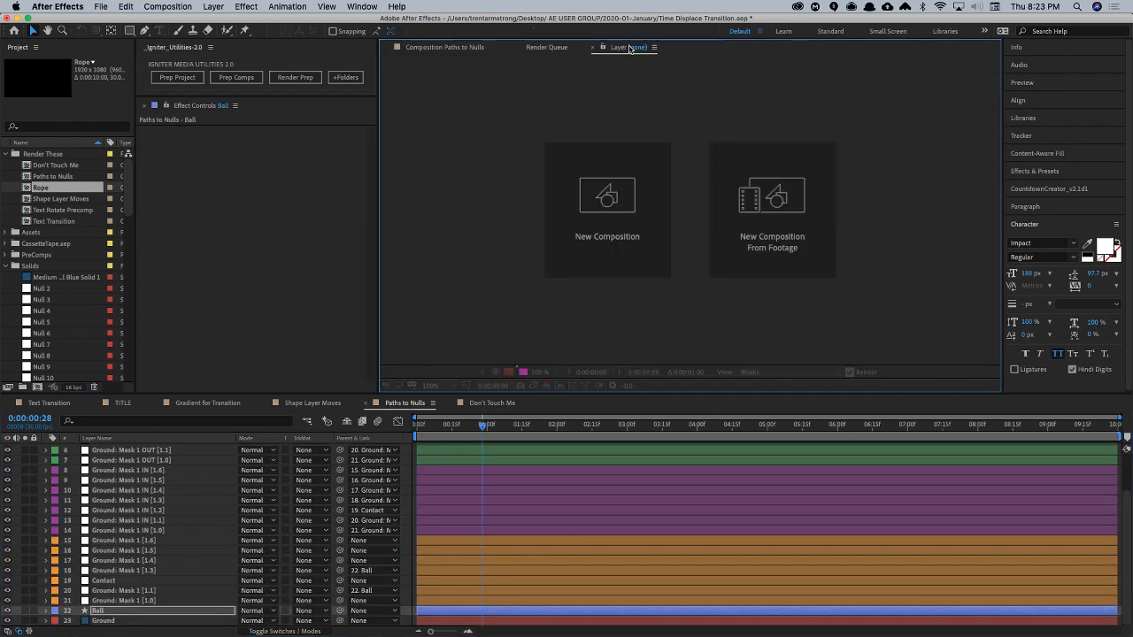
click(475, 51)
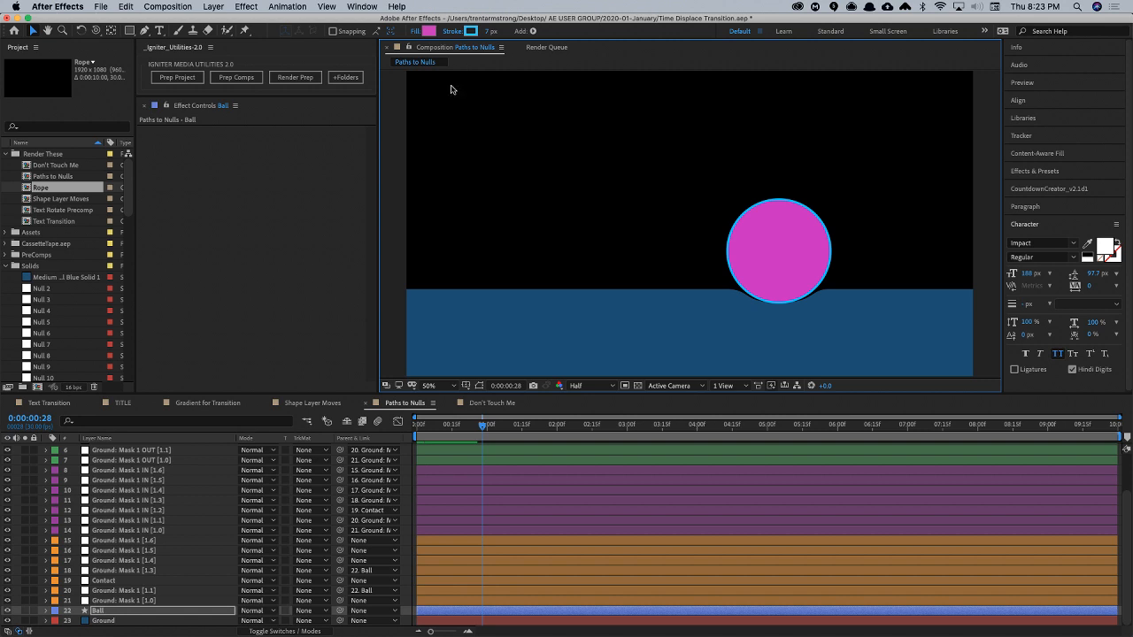
click(40, 188)
double_click(40, 188)
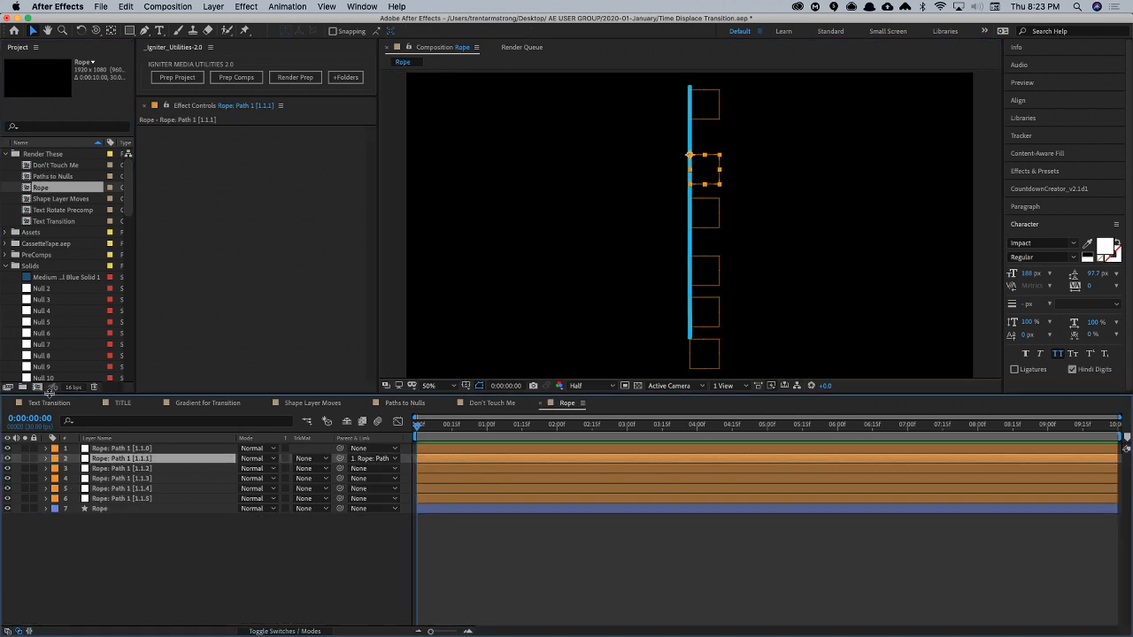
- Parent each null from Rope: Path 1 [1.1.2] through [1.1.5] to the null directly above it
drag(340, 468, 208, 460)
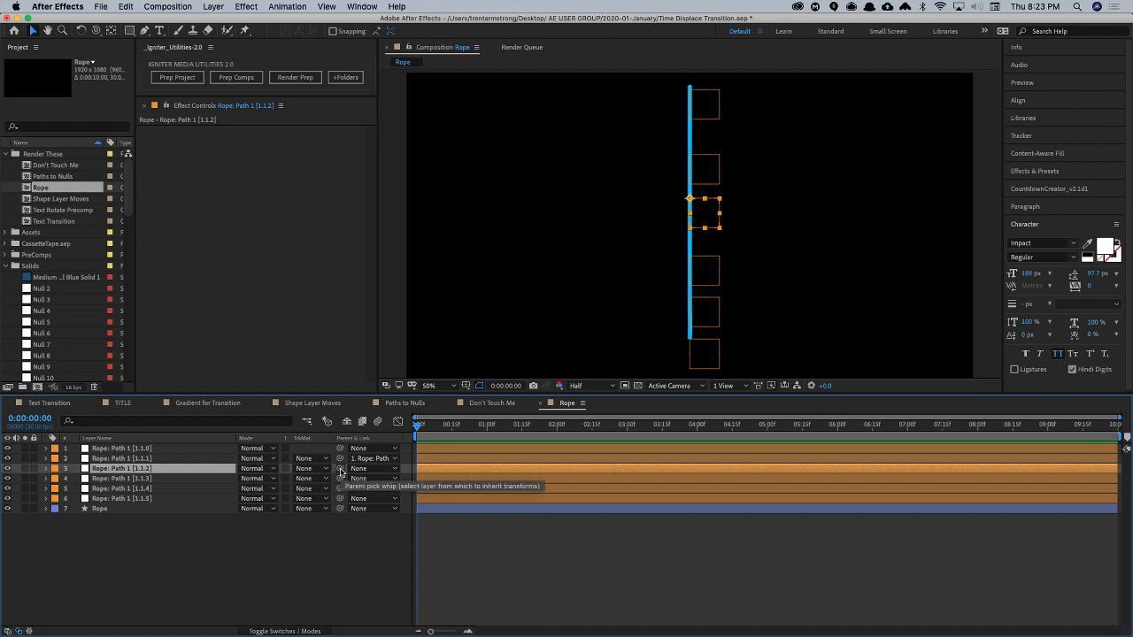
drag(339, 469, 228, 462)
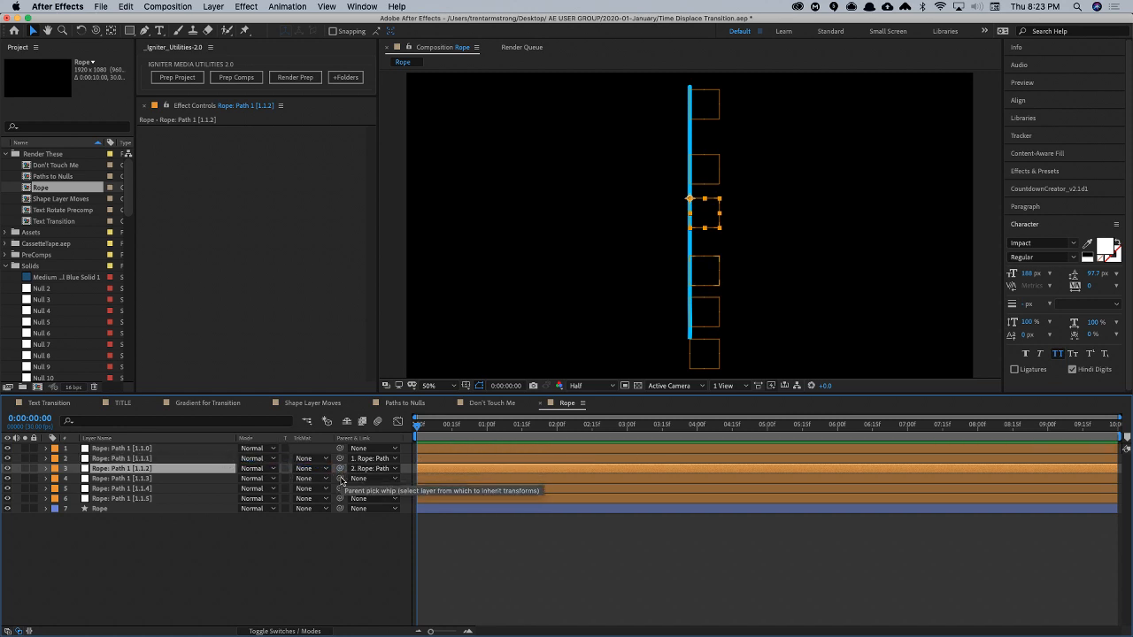
drag(340, 479, 219, 474)
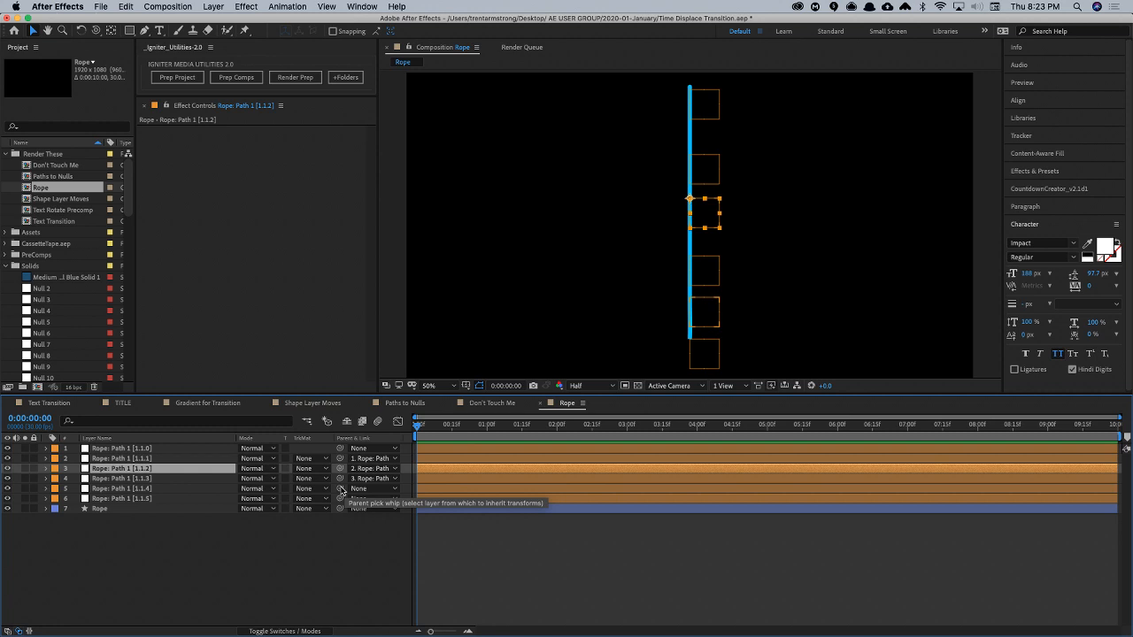
drag(339, 489, 204, 481)
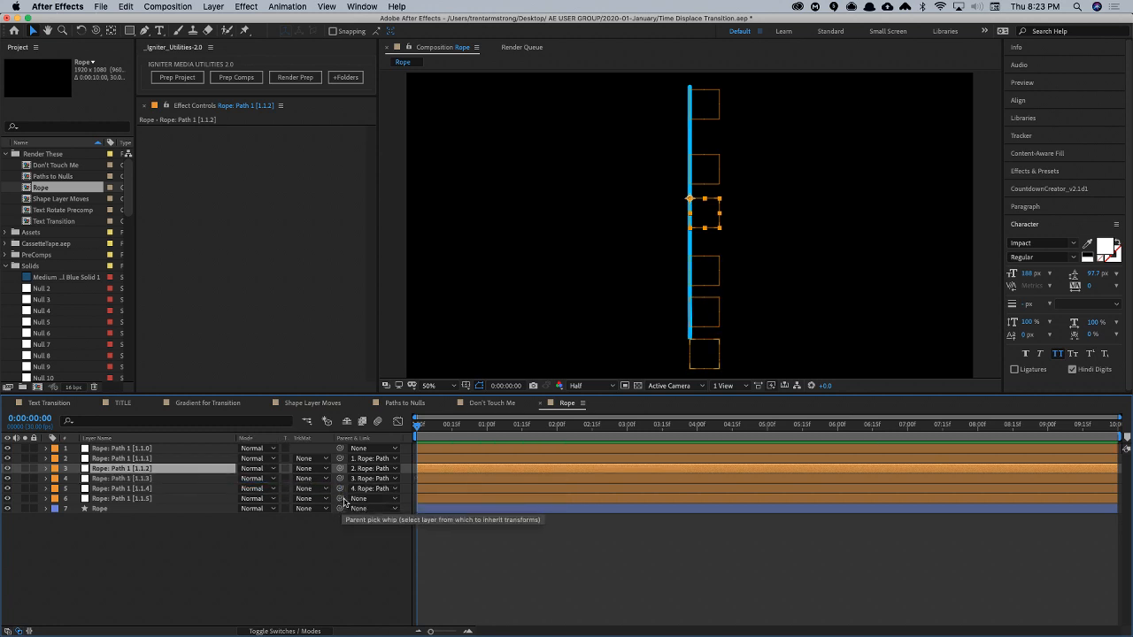
drag(339, 498, 206, 492)
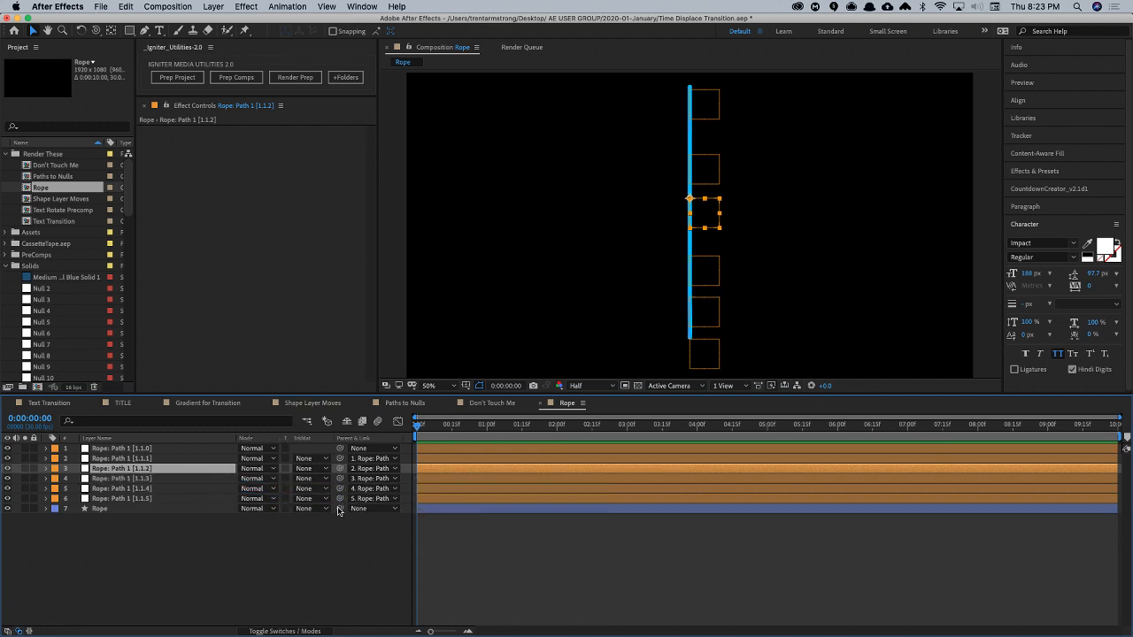
- Reveal the Rotation of all six Rope: Path 1 nulls and set it to -1° on all of them together
click(166, 499)
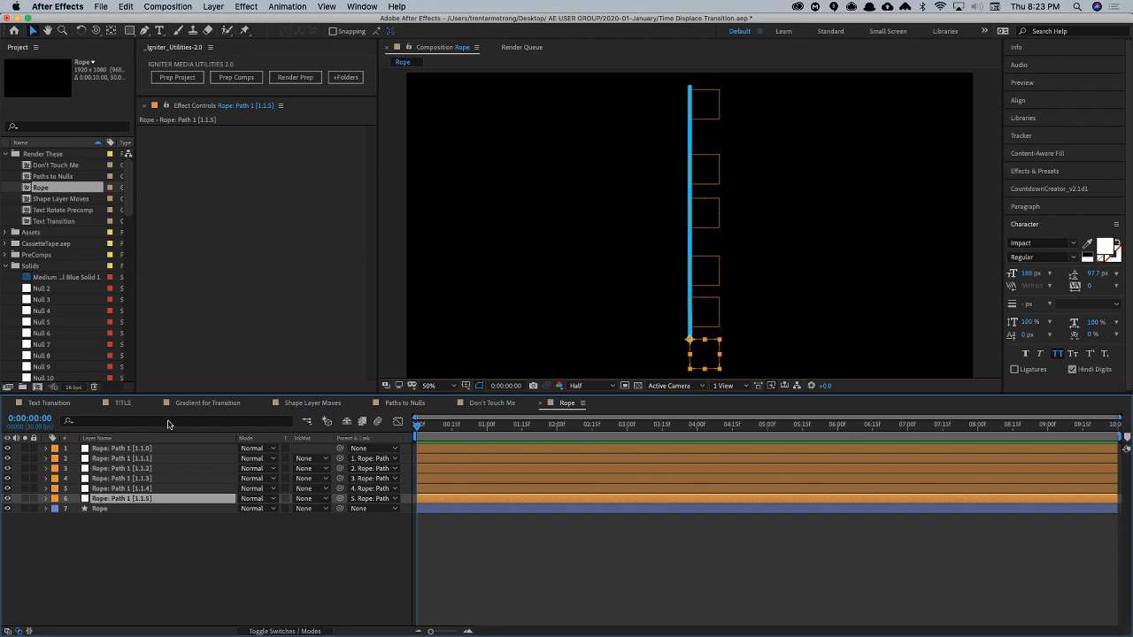
double_click(139, 450)
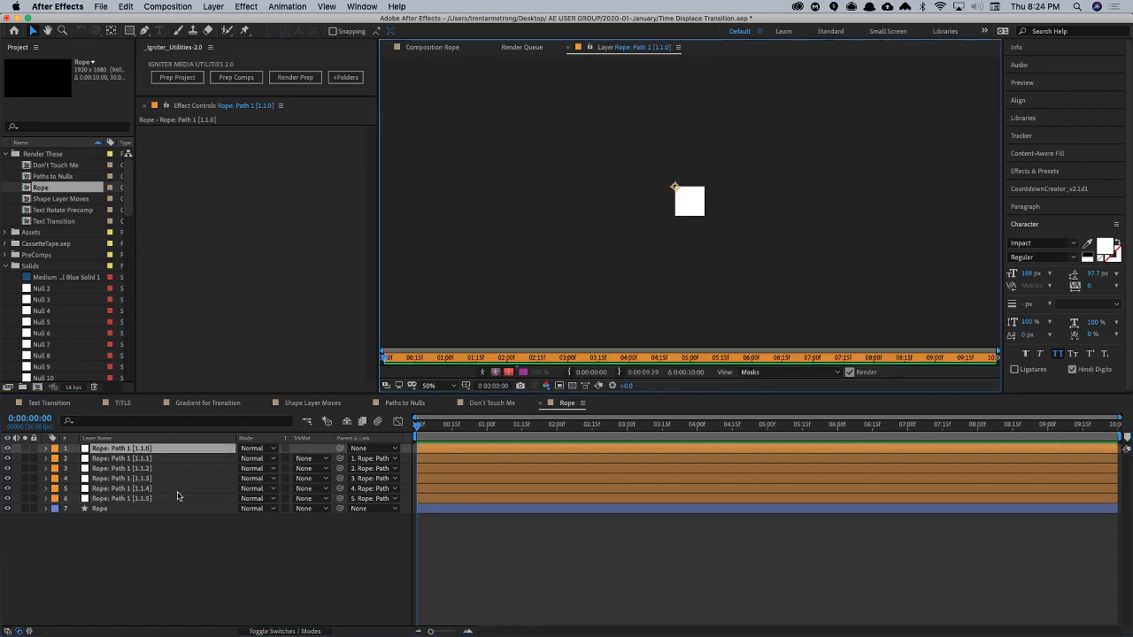
key(super+w)
key(super+w)
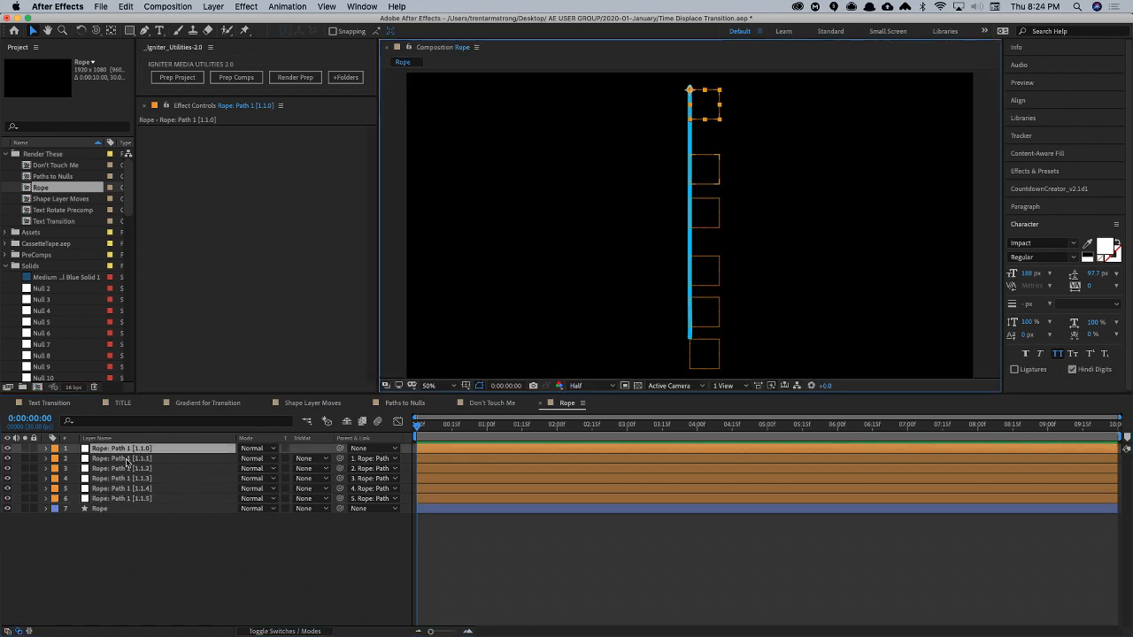
shift+click(142, 503)
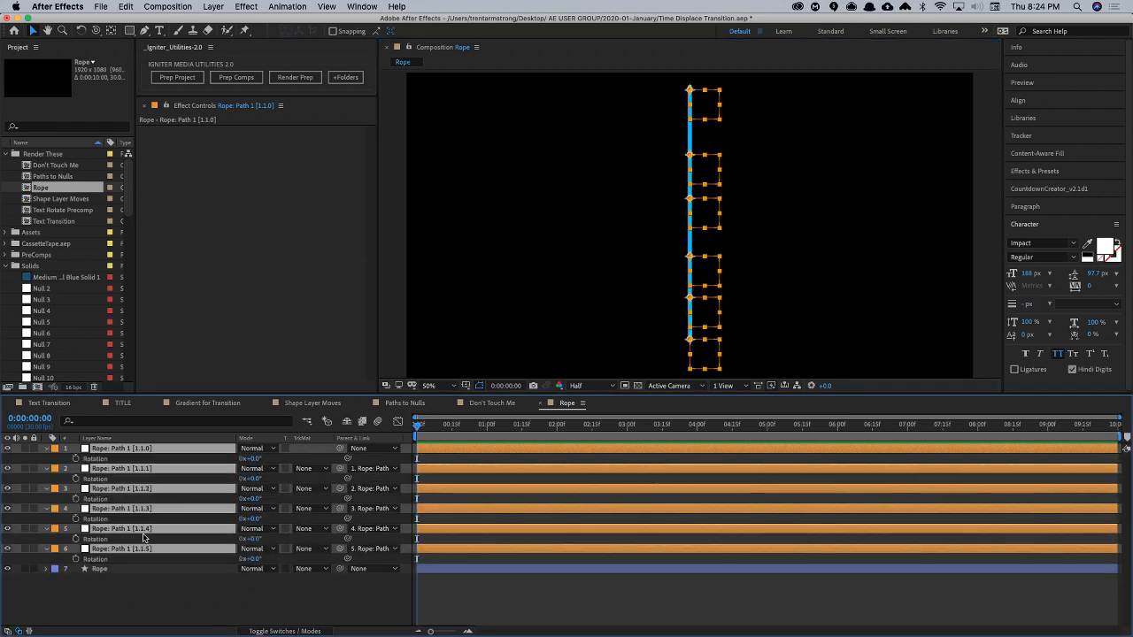
key(r)
mouse_move(254, 458)
mouse_down()
mouse_move(276, 458)
mouse_move(248, 458)
mouse_move(260, 461)
mouse_up()
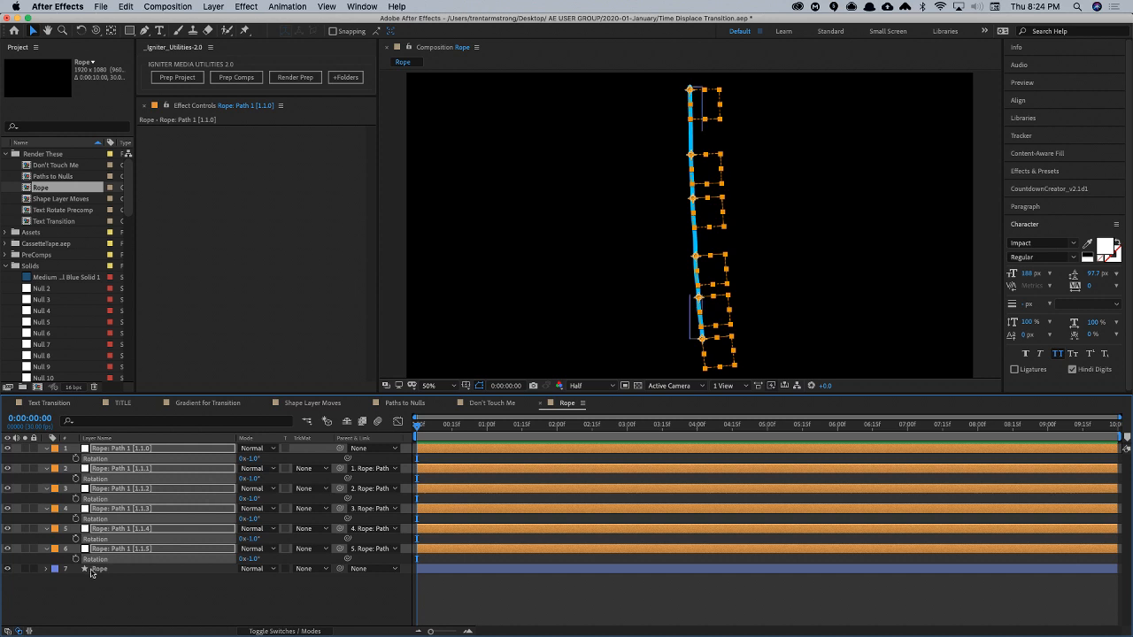
- Reveal the expression on the Rope layer's Path property, disable it briefly to compare the shape, and re-enable it
click(47, 569)
click(103, 571)
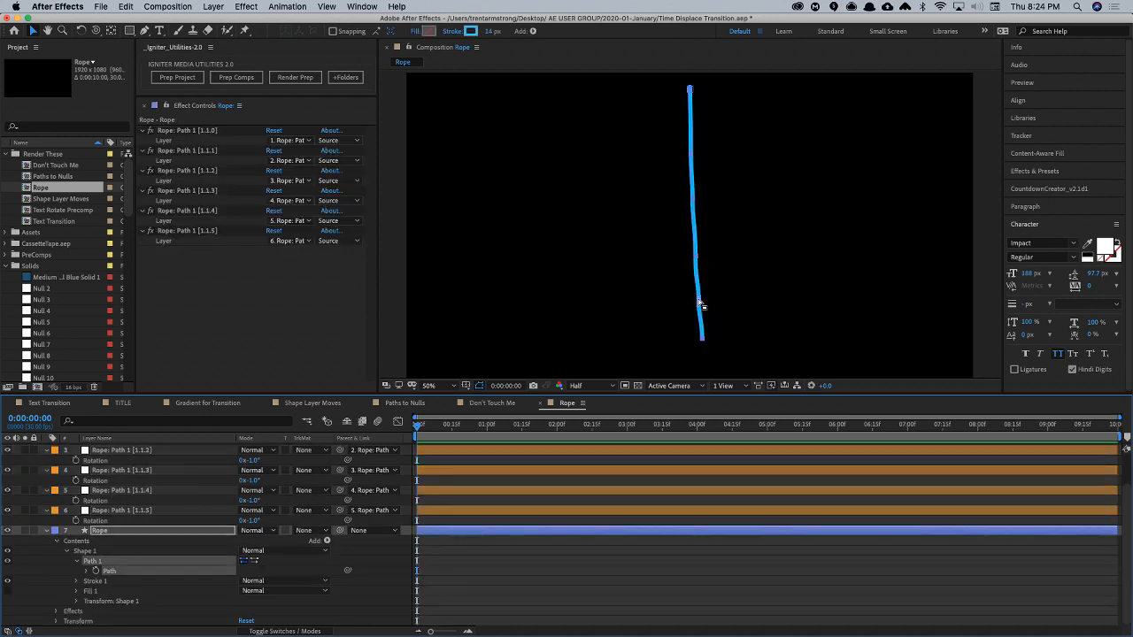
click(86, 572)
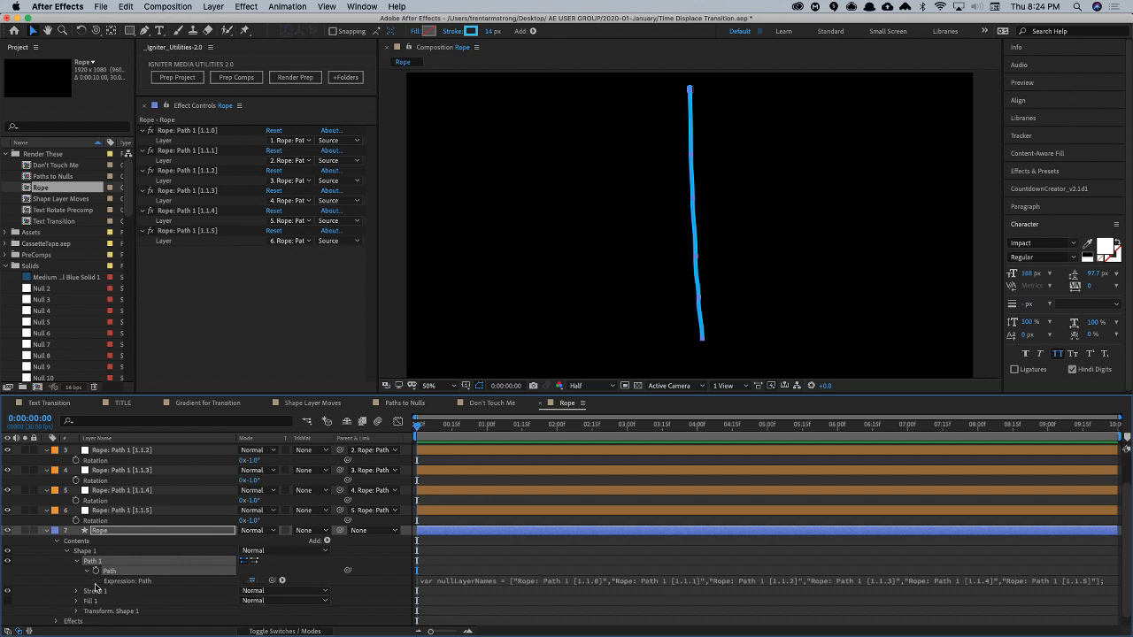
click(252, 582)
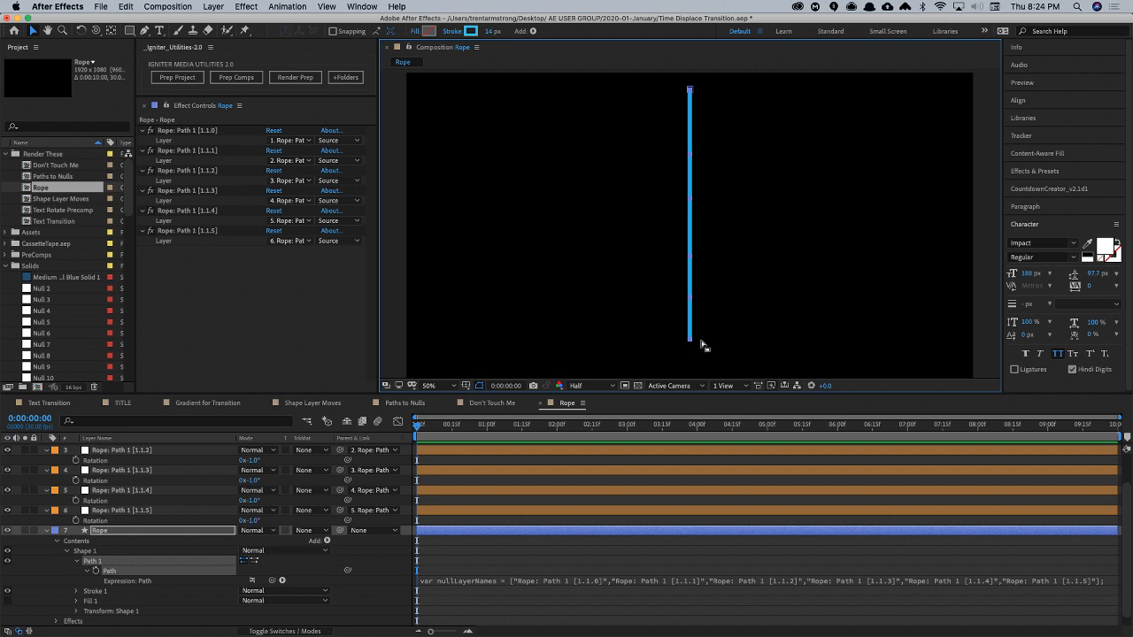
click(252, 581)
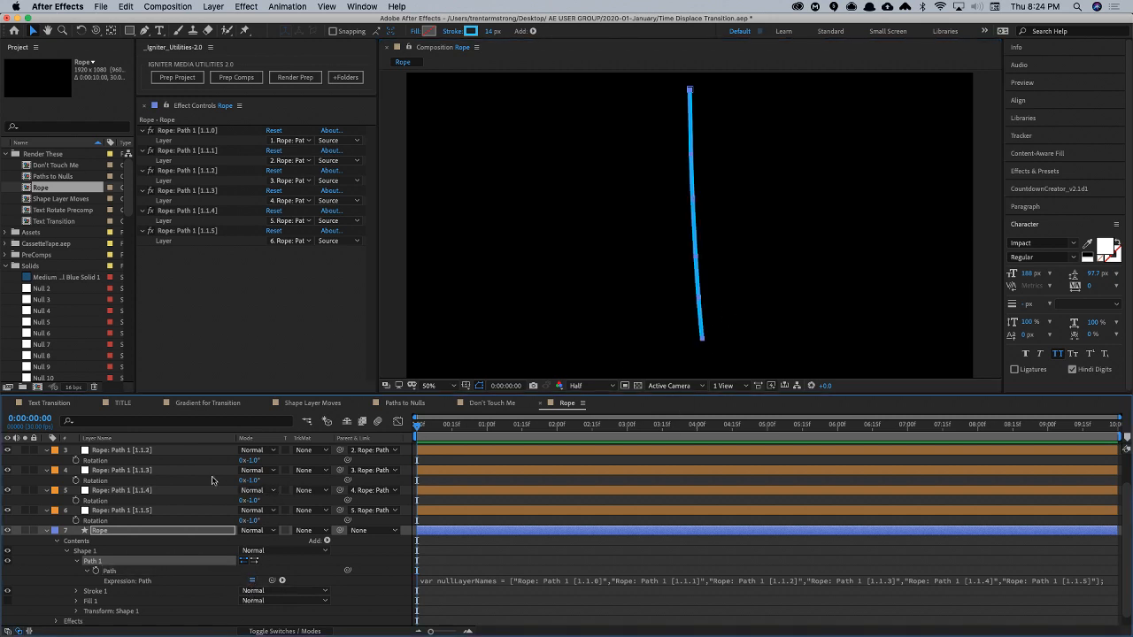
- Select all six nulls, bend the rope by setting their Rotation to -19° together, and deselect them
click(159, 450)
scroll(164, 527, up, 1)
scroll(164, 531, up, 1)
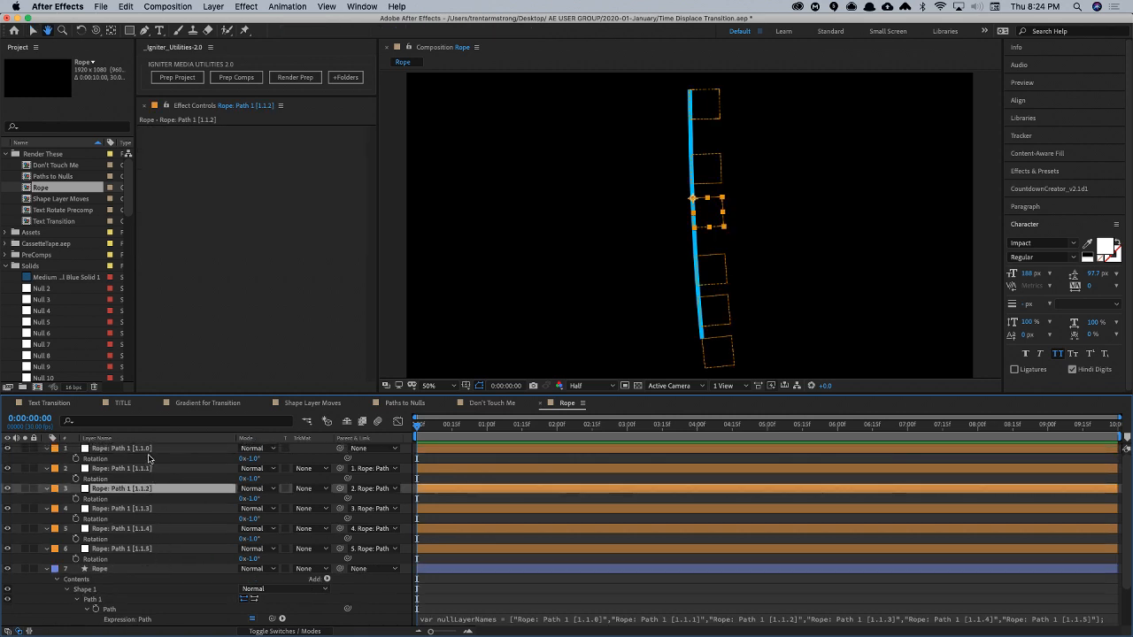
click(150, 448)
shift+click(151, 548)
mouse_move(253, 460)
mouse_down()
mouse_move(225, 459)
mouse_move(263, 464)
mouse_up()
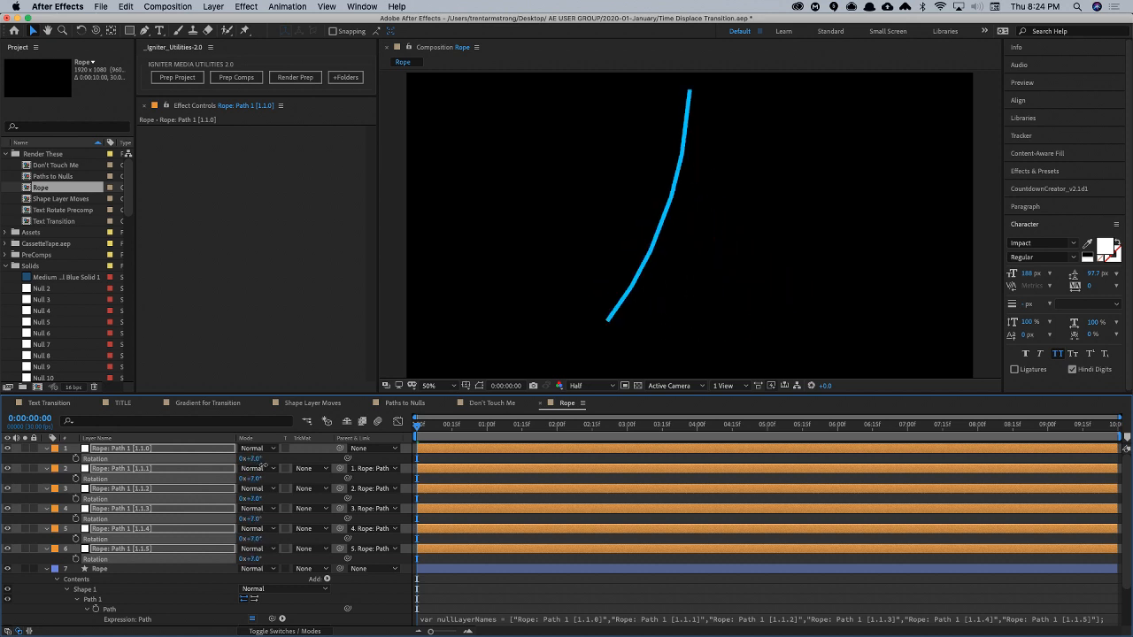
drag(264, 465, 254, 470)
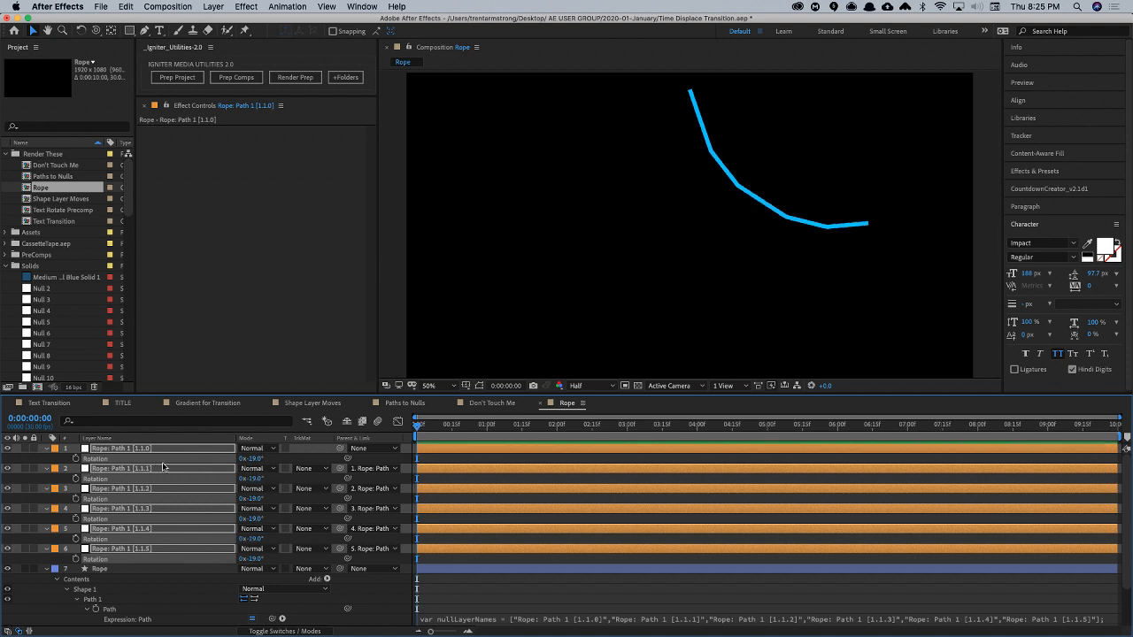
click(59, 458)
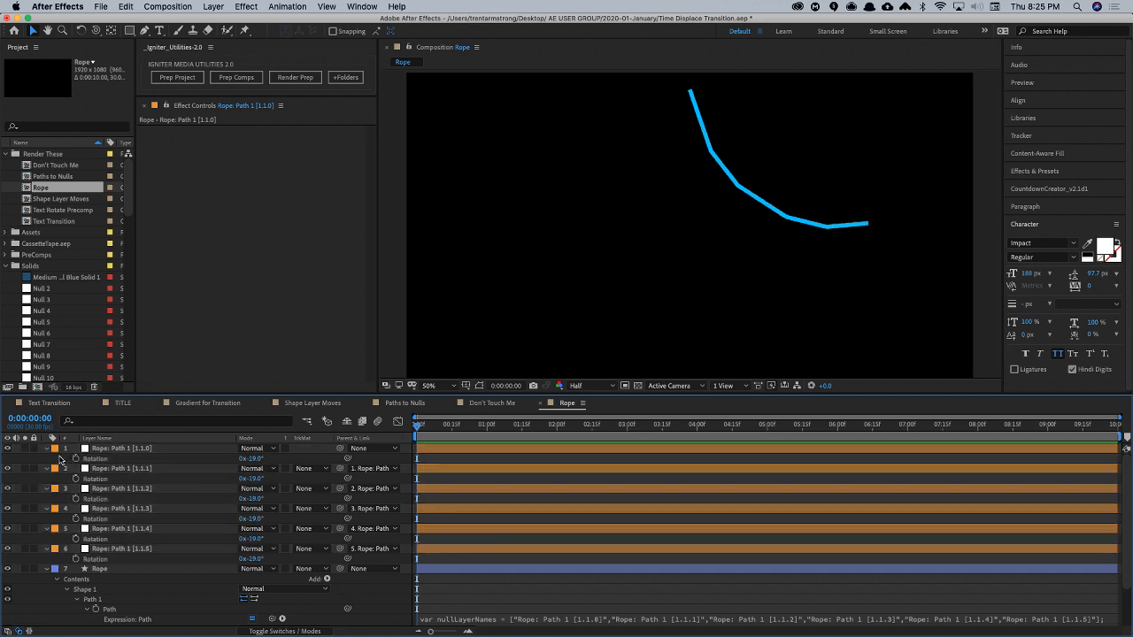
- Add an expression to the Rotation of Rope: Path 1 [1.1.5] that links it to the Rotation of Rope: Path 1 [1.1.0]
alt+click(75, 559)
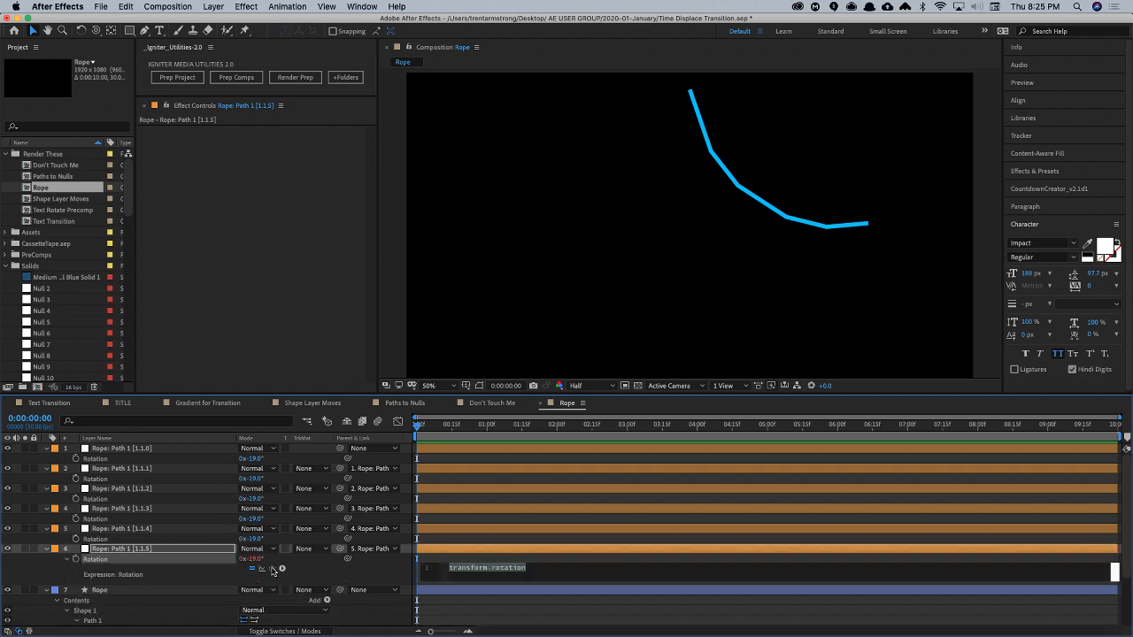
drag(273, 570, 127, 460)
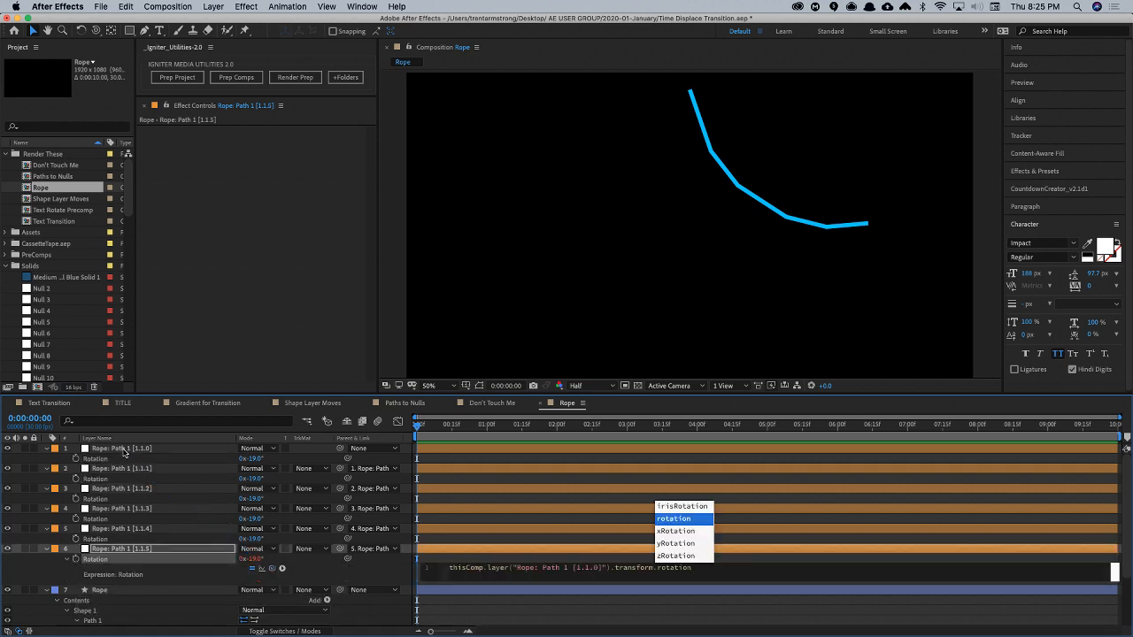
key(Escape)
key(Escape)
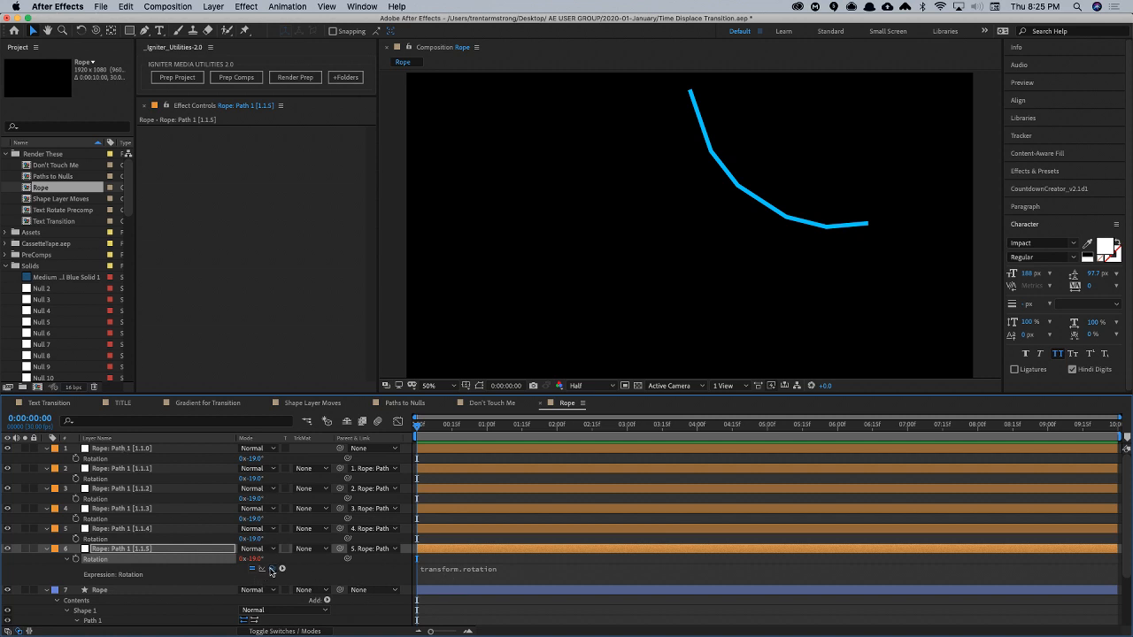
drag(270, 570, 174, 460)
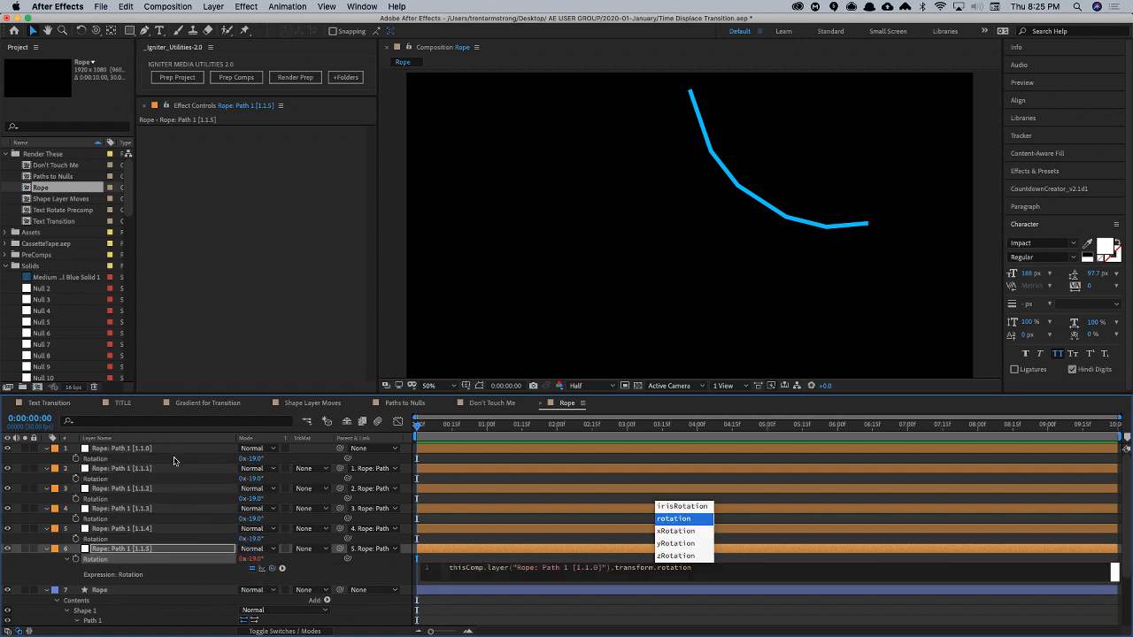
key(Escape)
key(KP_Enter)
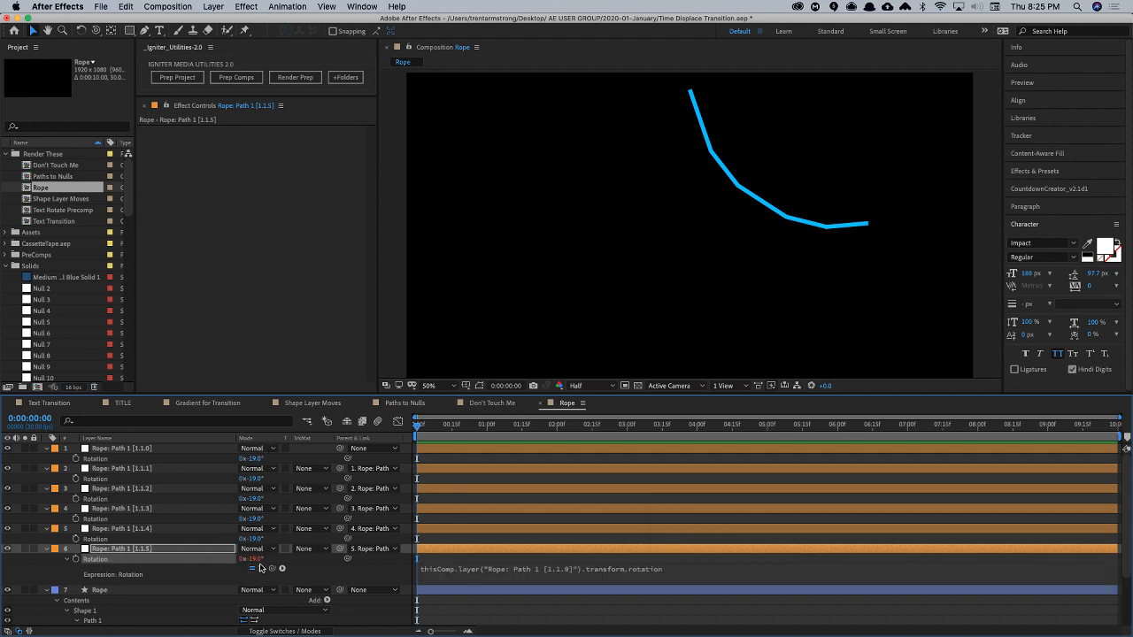
- Copy only the Rotation expression from Rope: Path 1 [1.1.5] and paste it onto nulls [1.1.1] through [1.1.4]
right_click(99, 561)
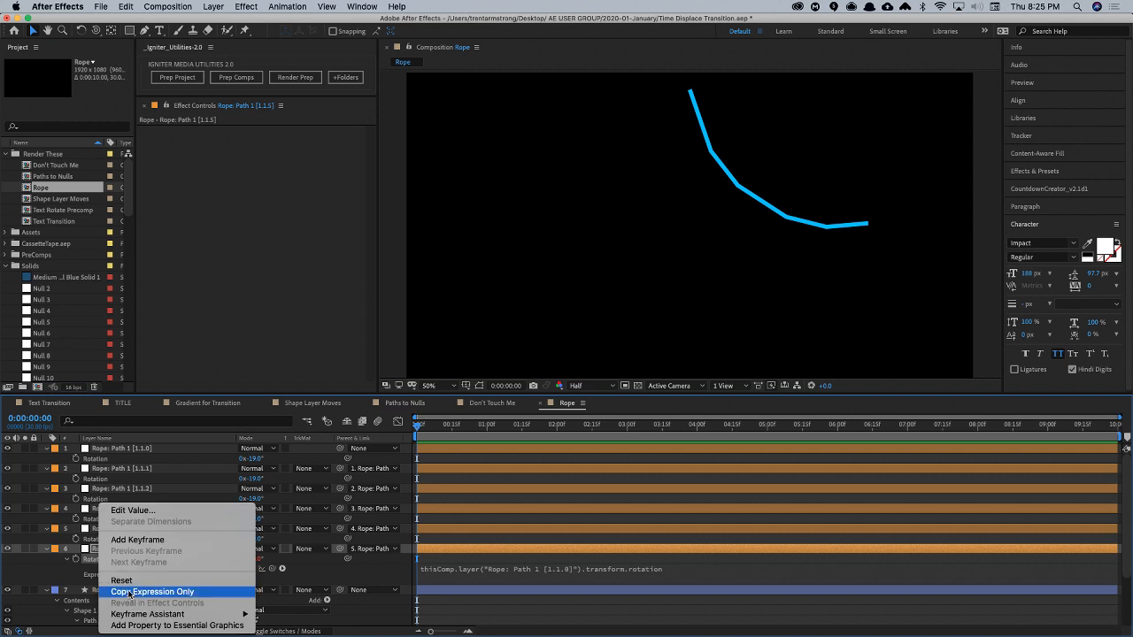
click(129, 593)
right_click(98, 563)
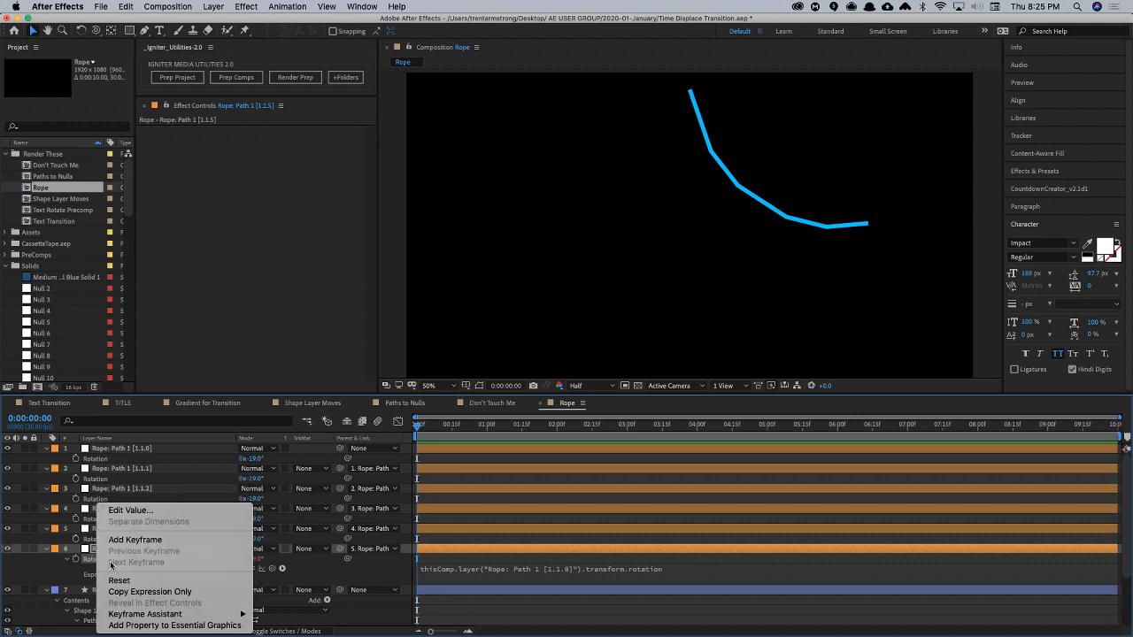
click(129, 592)
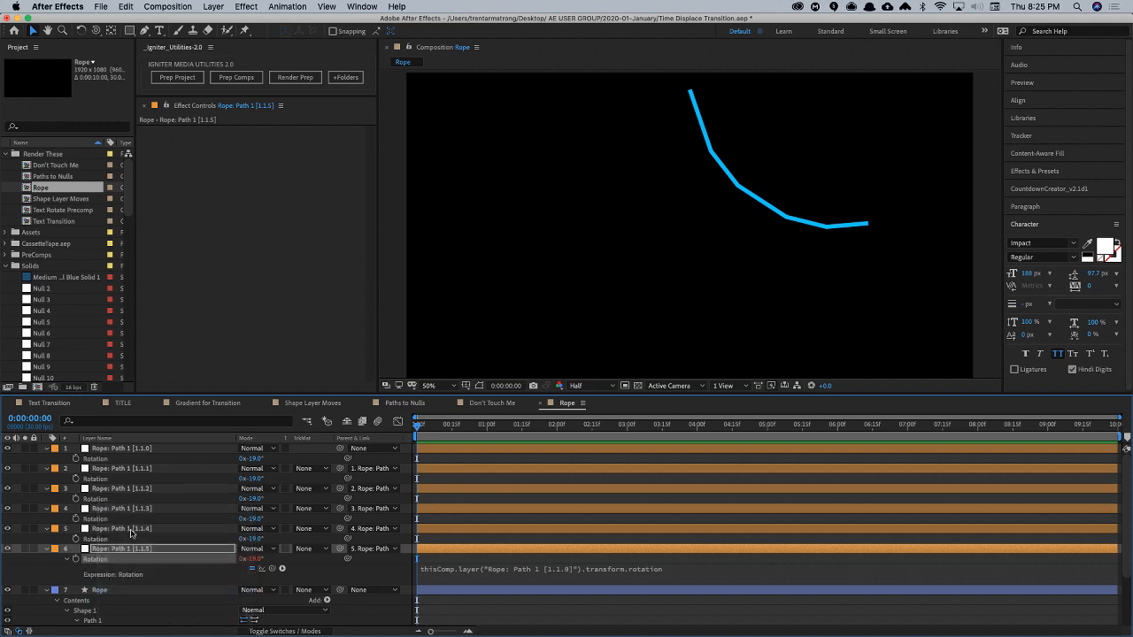
shift+click(104, 470)
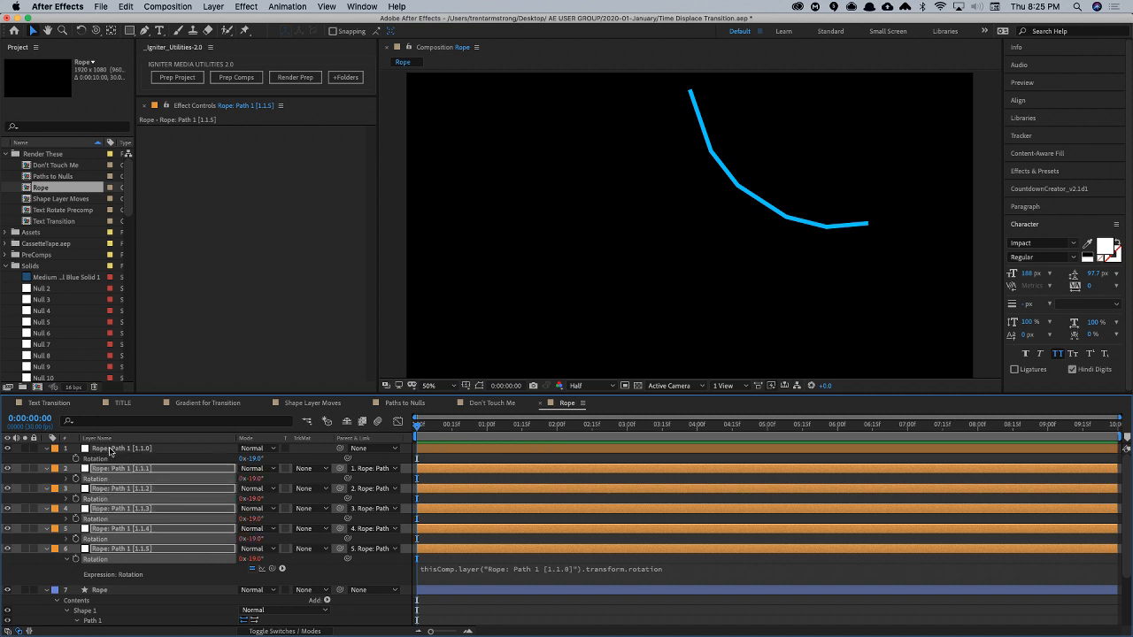
- Keyframe the Rotation of Rope: Path 1 [1.1.0] at 0:00:00:00 and set it to 0° at 0:00:00:04
click(110, 450)
click(76, 458)
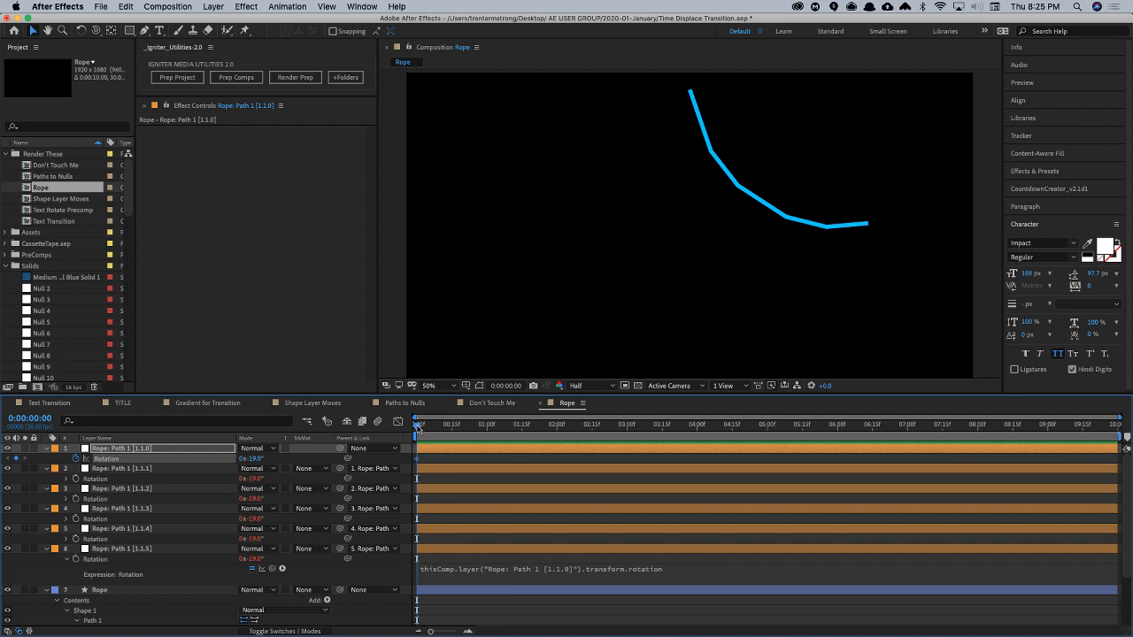
drag(417, 428, 425, 429)
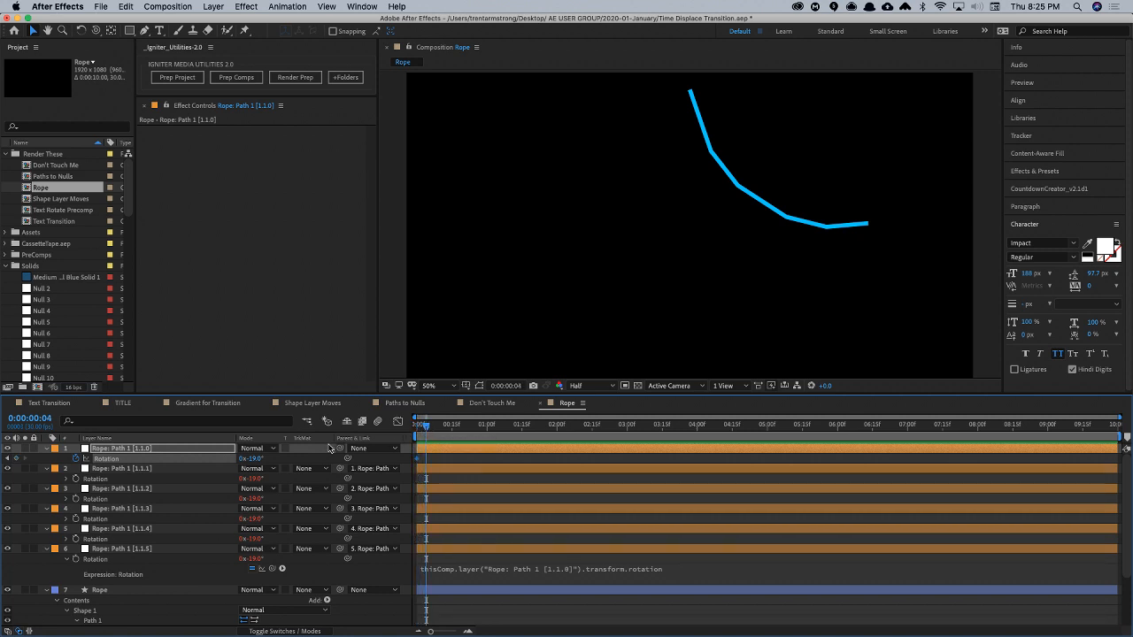
click(254, 458)
text(0)
key(Return)
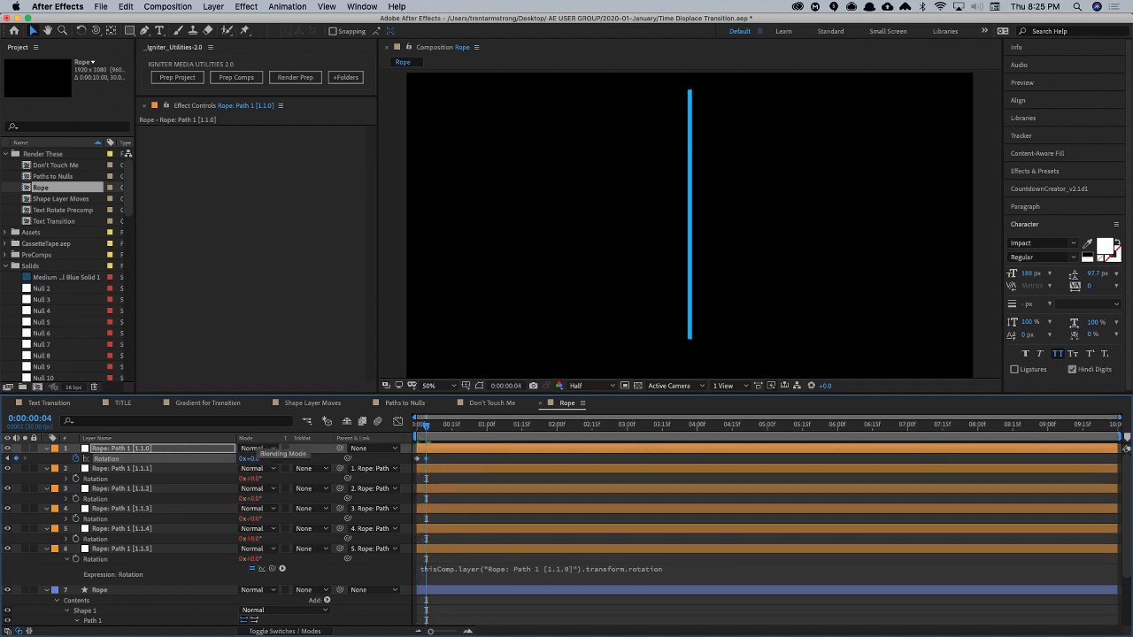
- Paste the Keyframe Overshoot expression (freq = 3, decay = 5) from the motionscript page in Chrome onto Rope: Path 1 [1.1.0]'s Rotation and preview the swing
key(super+Tab)
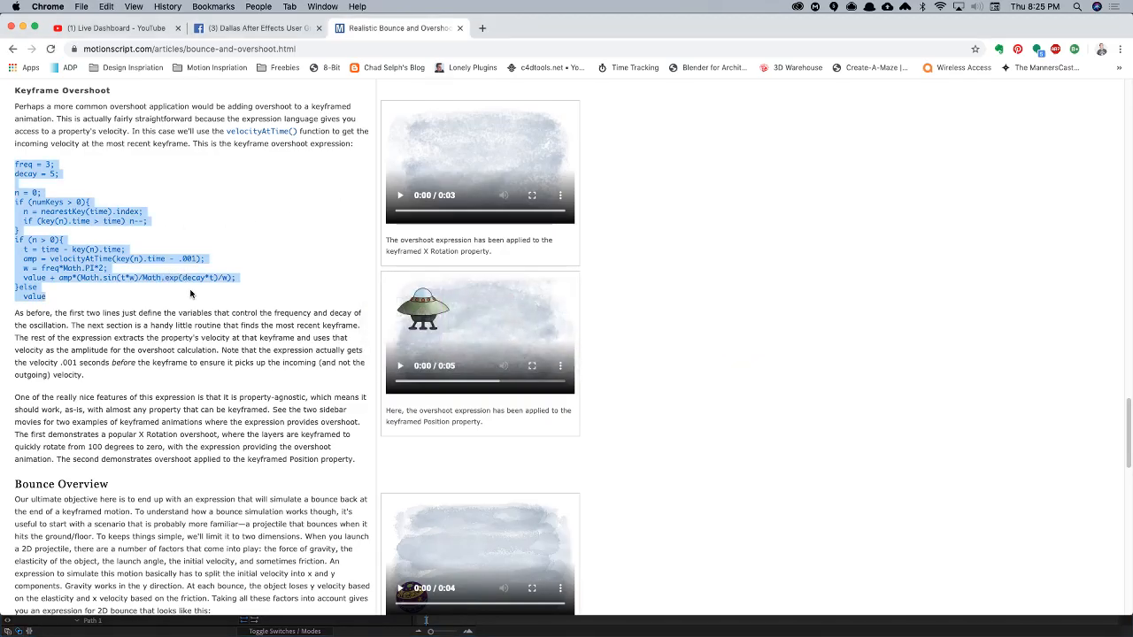
key(super+Tab)
alt+click(76, 458)
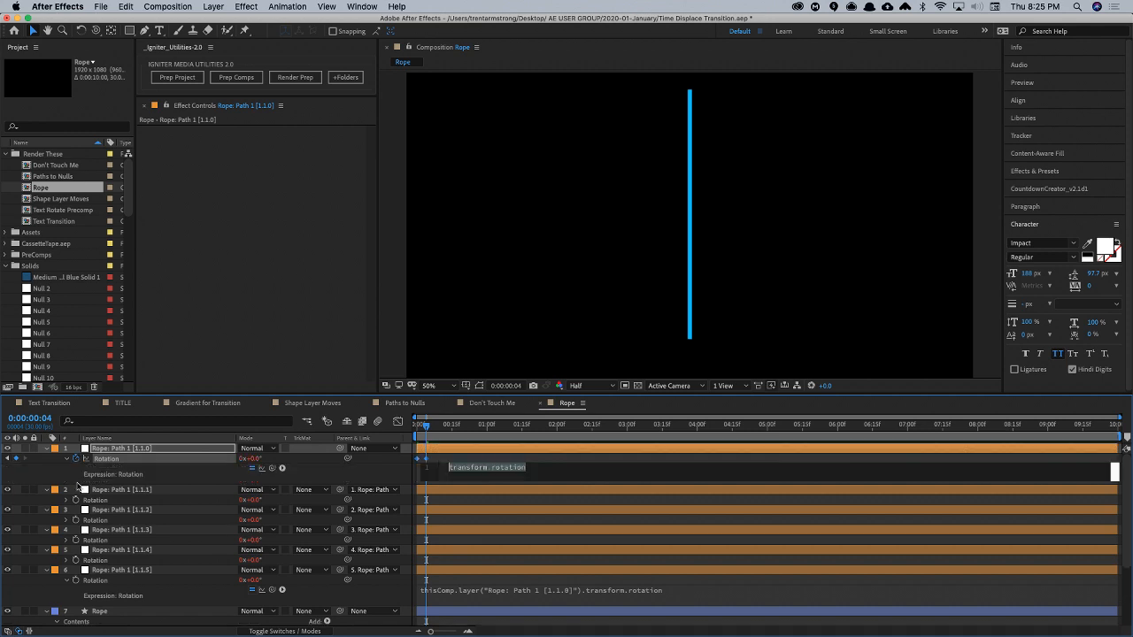
key(super+v)
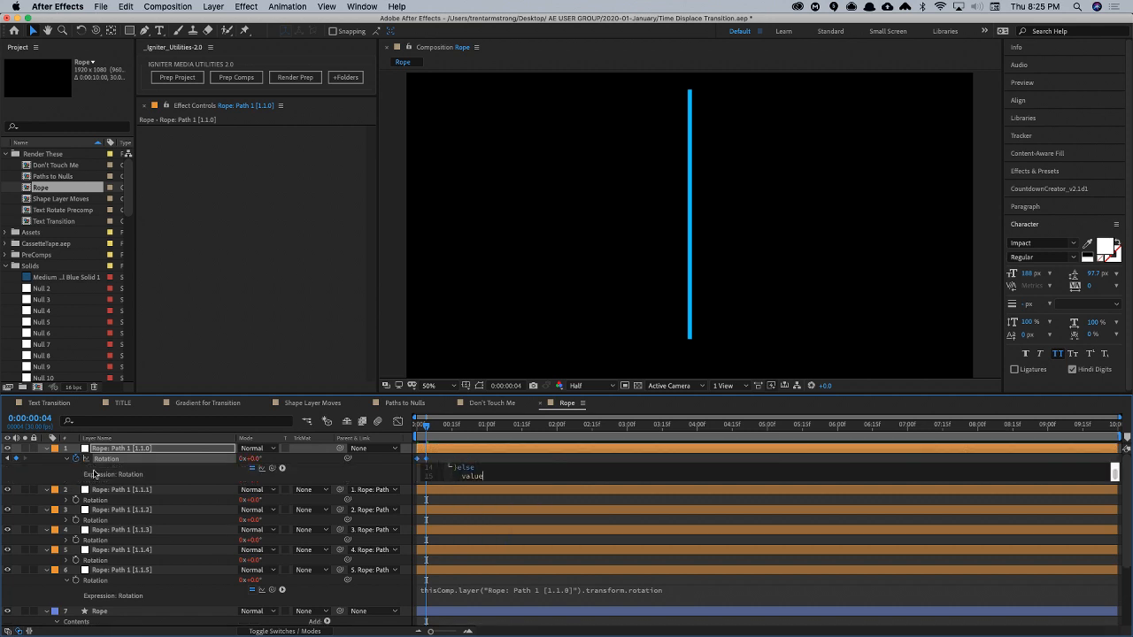
key(space)
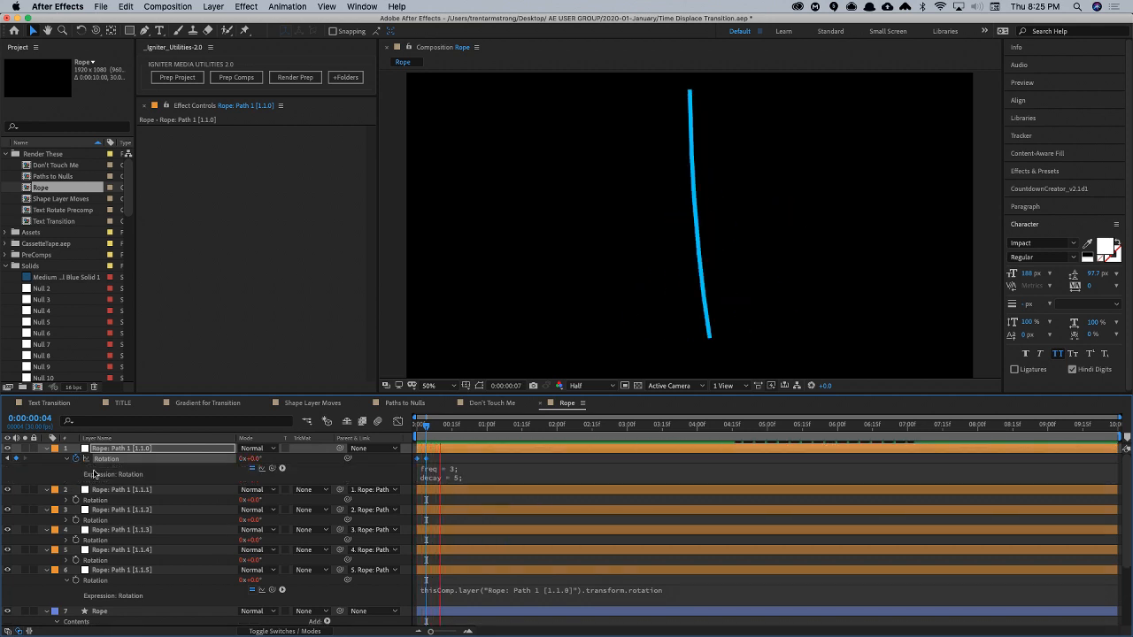
key(space)
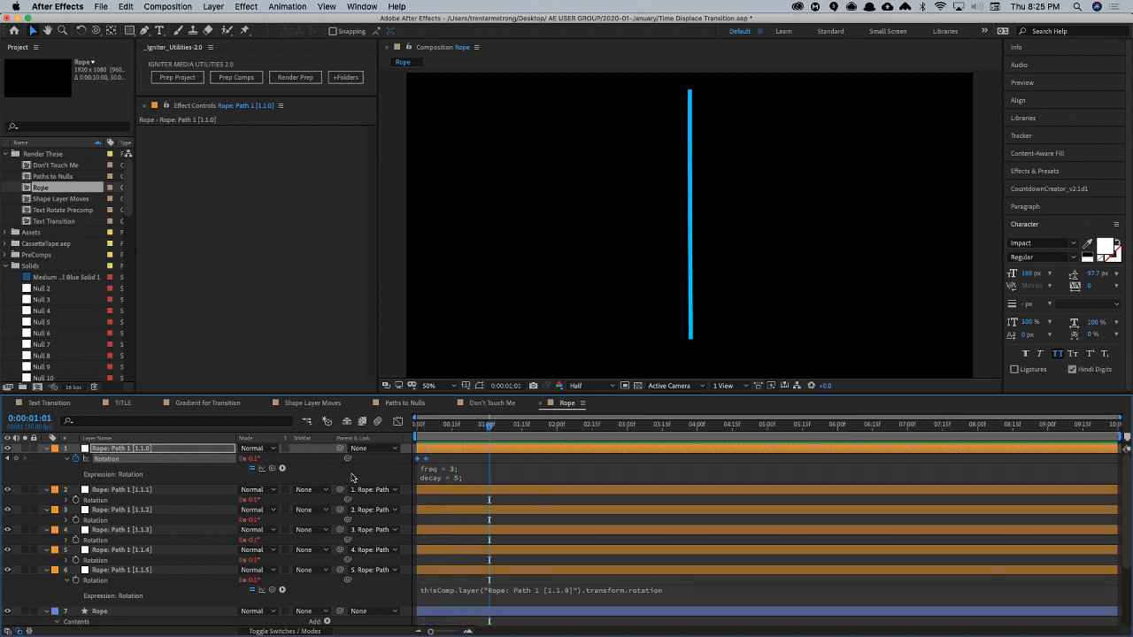
- Set freq = 1 and decay = 1 in the Rotation expression of Rope: Path 1 [1.1.0] and preview the swing
click(464, 470)
click(490, 476)
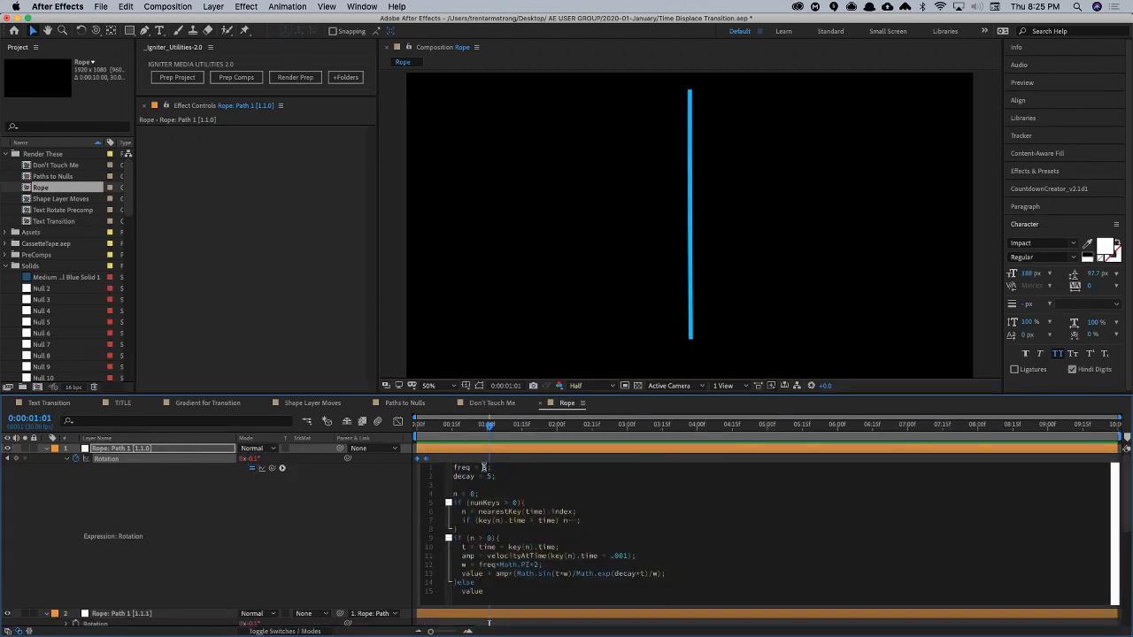
text(1;)
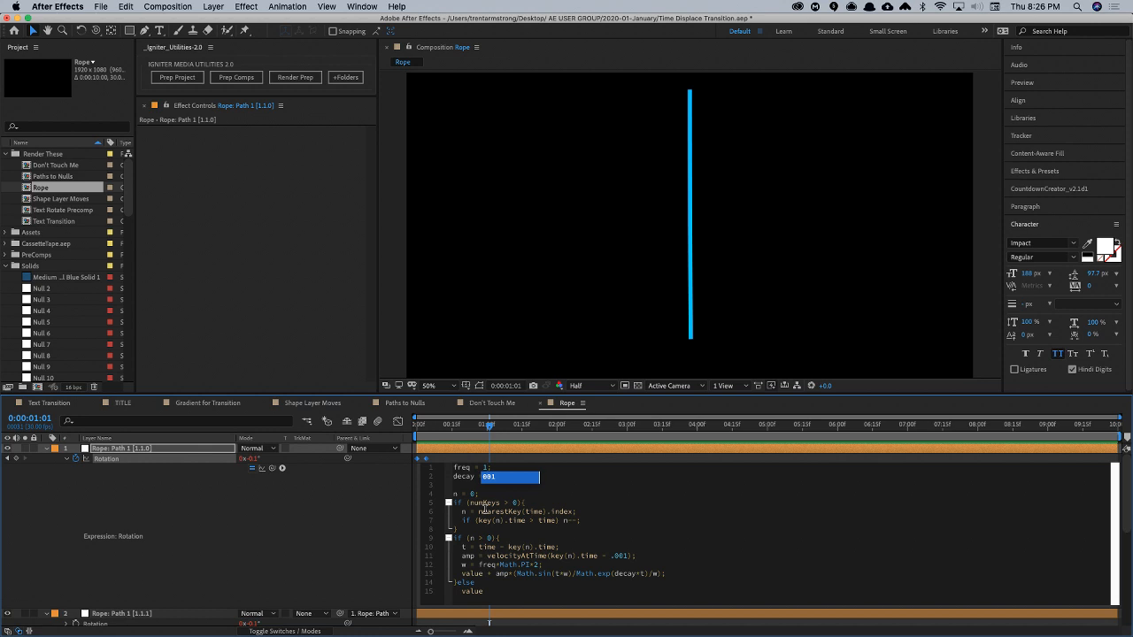
key(Escape)
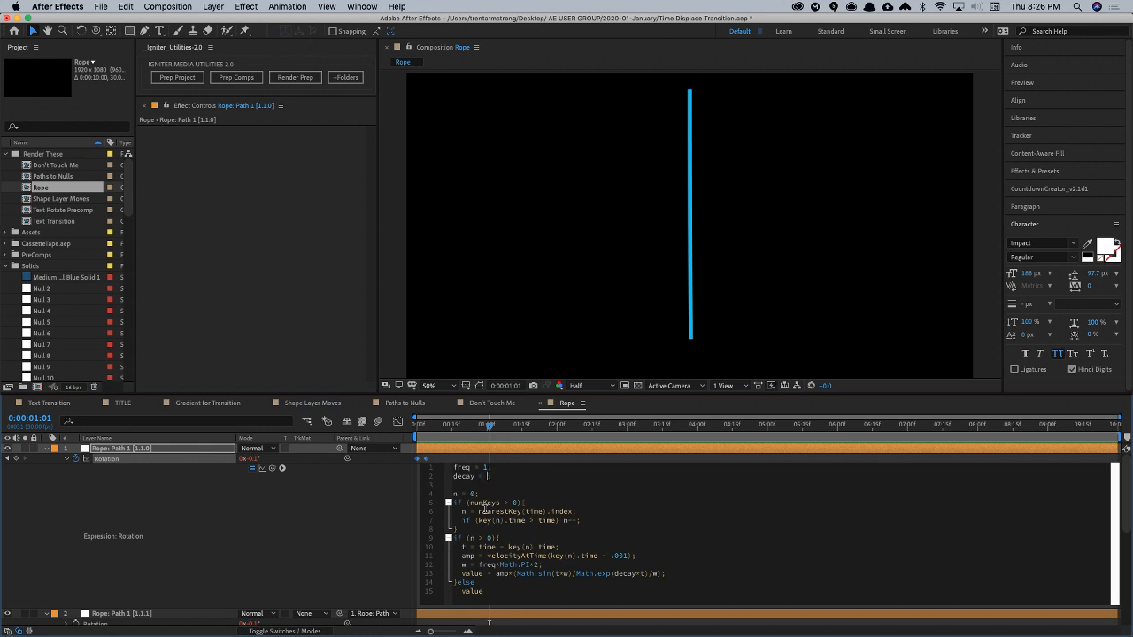
text(1)
key(Escape)
key(KP_Enter)
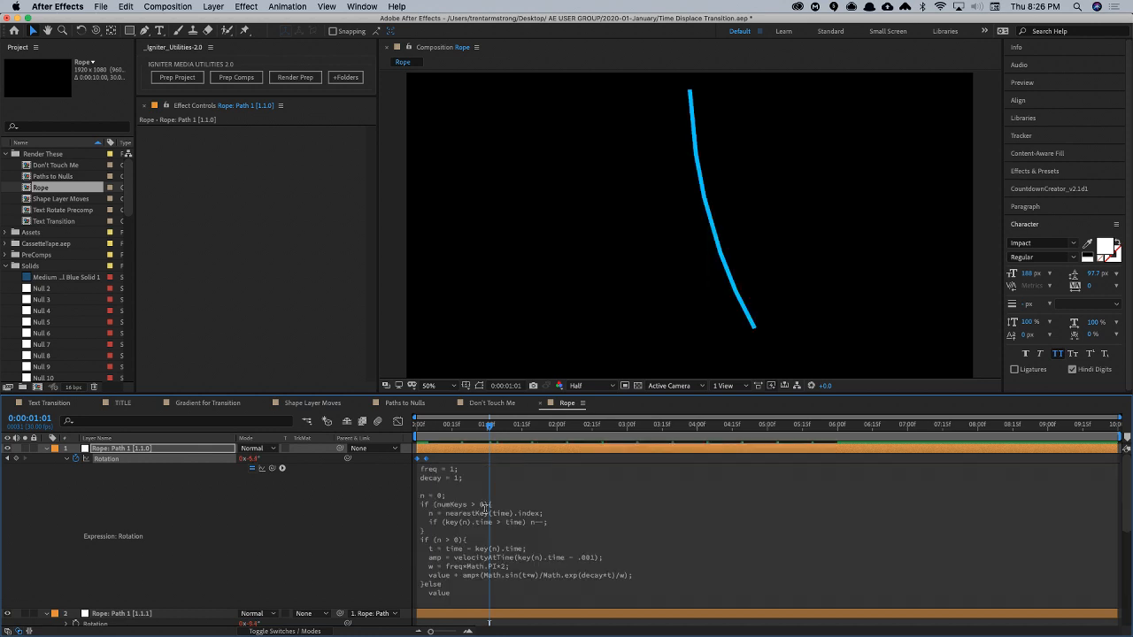
key(space)
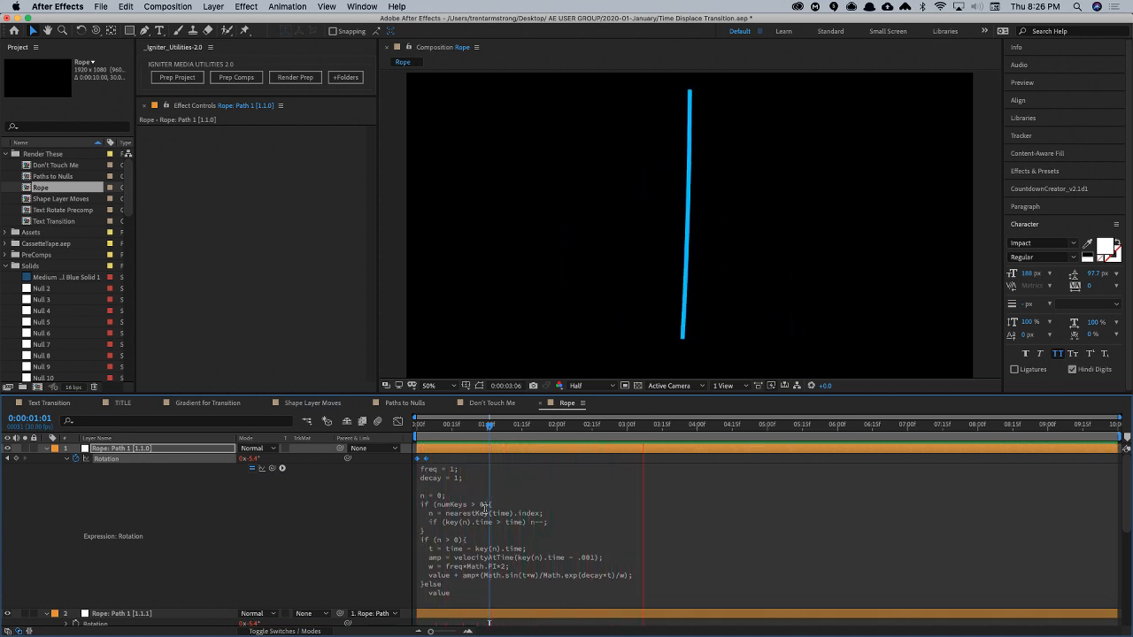
key(space)
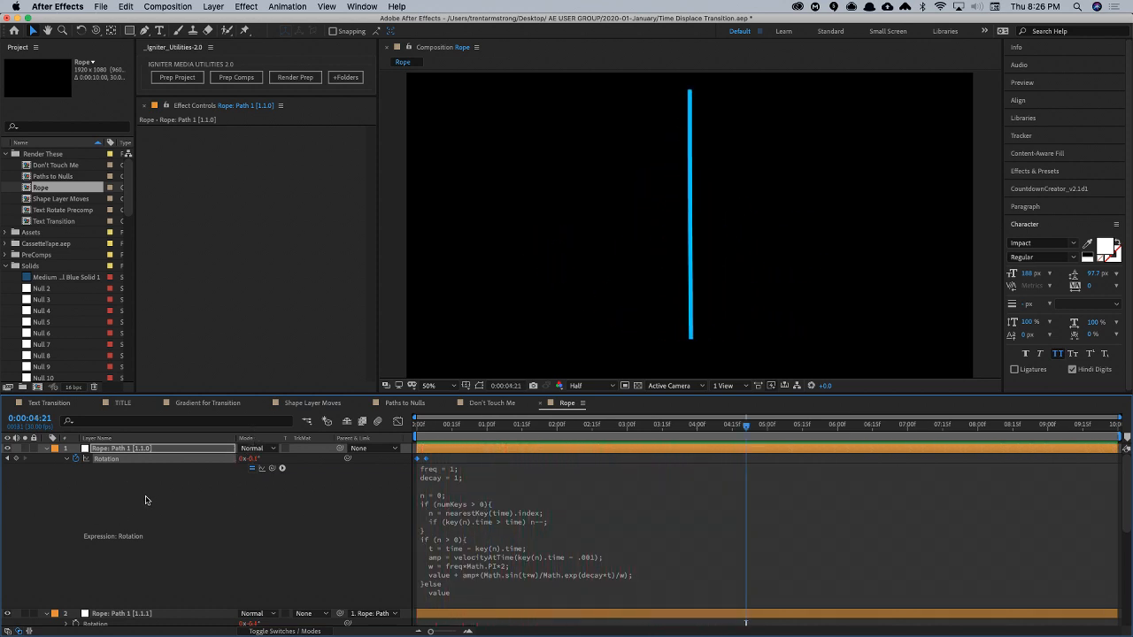
- Collapse the null's properties, go to 0:00:00:24 and add Round Corners to the Contents of the Rope shape layer
key(u)
key(super+shift+a)
key(u)
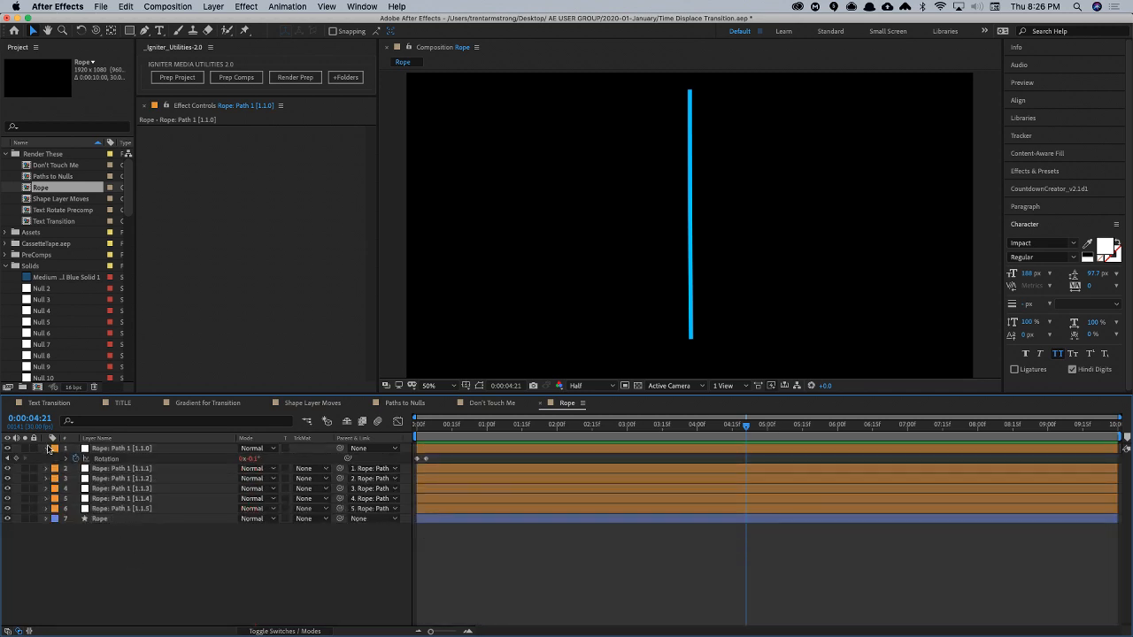
click(46, 448)
click(100, 509)
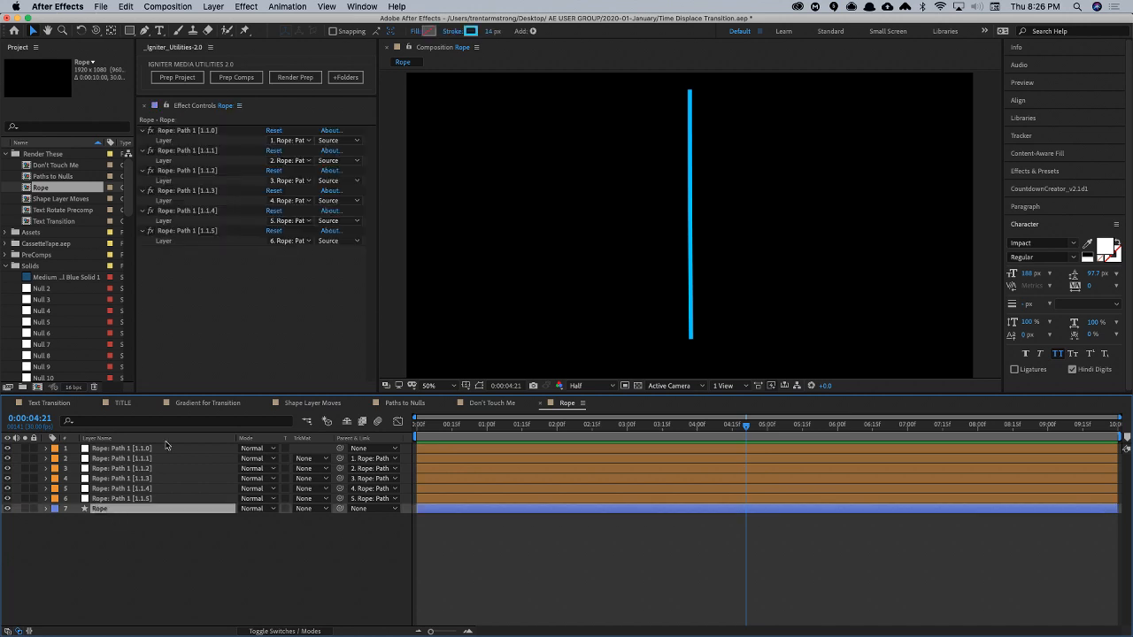
drag(584, 394, 473, 481)
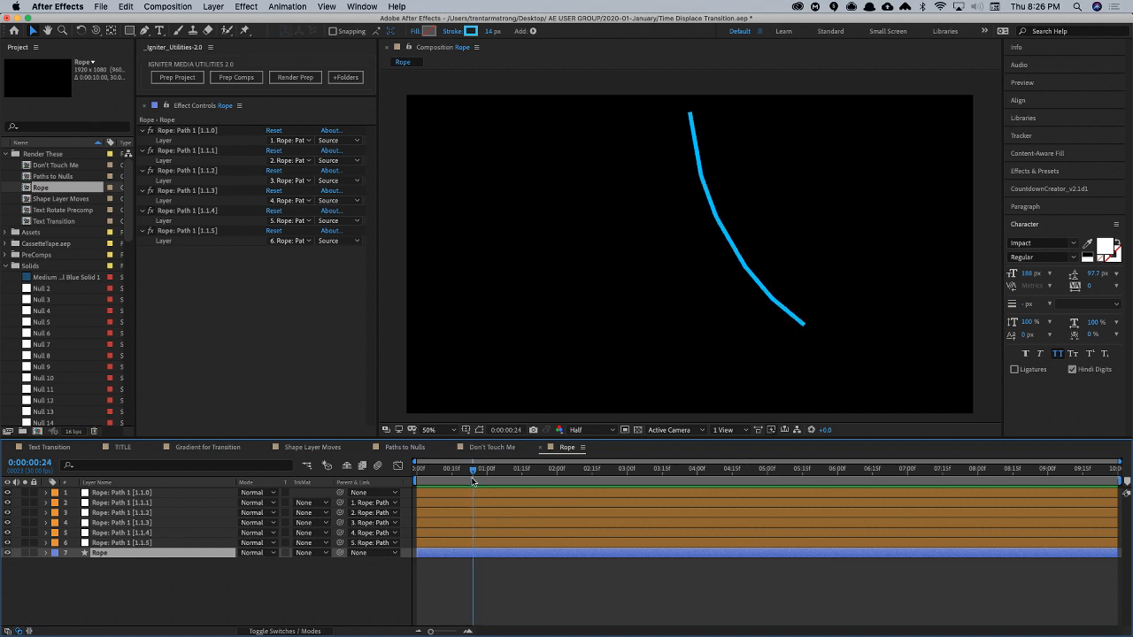
click(46, 553)
click(56, 563)
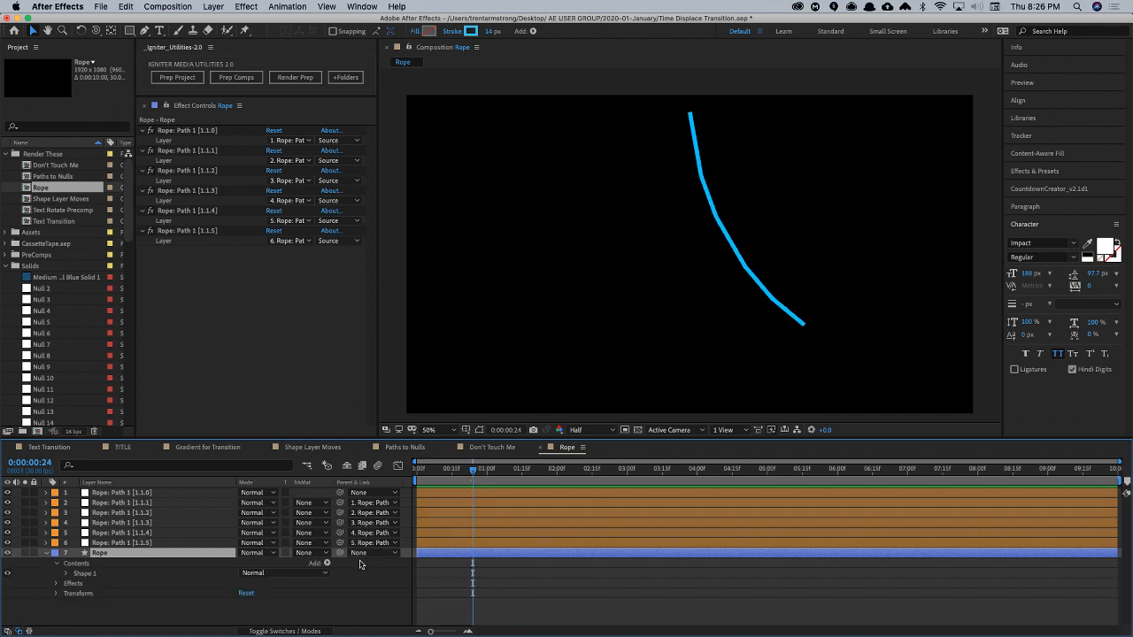
click(327, 563)
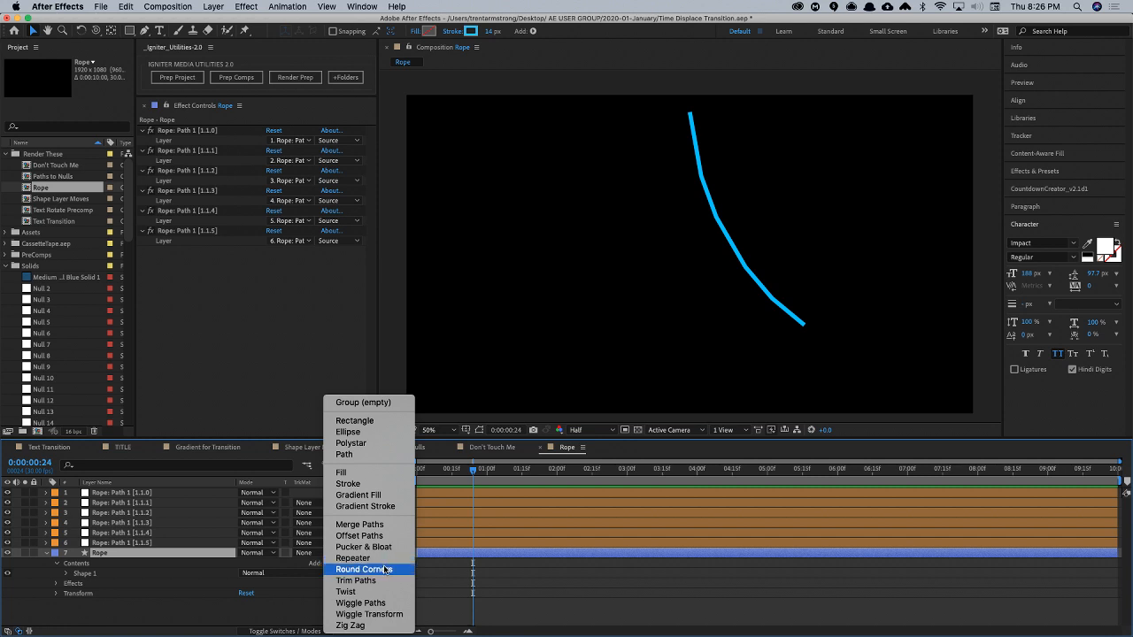
click(386, 570)
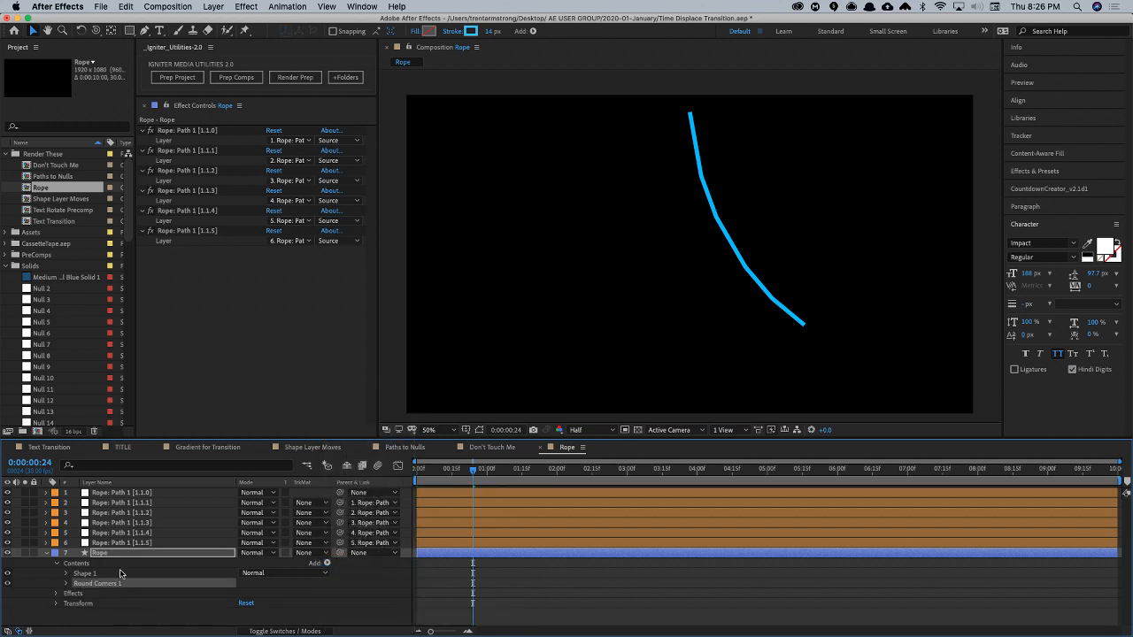
- Set the Rope's Round Corners Radius to 70, preview the swing, and collapse the layer
click(66, 584)
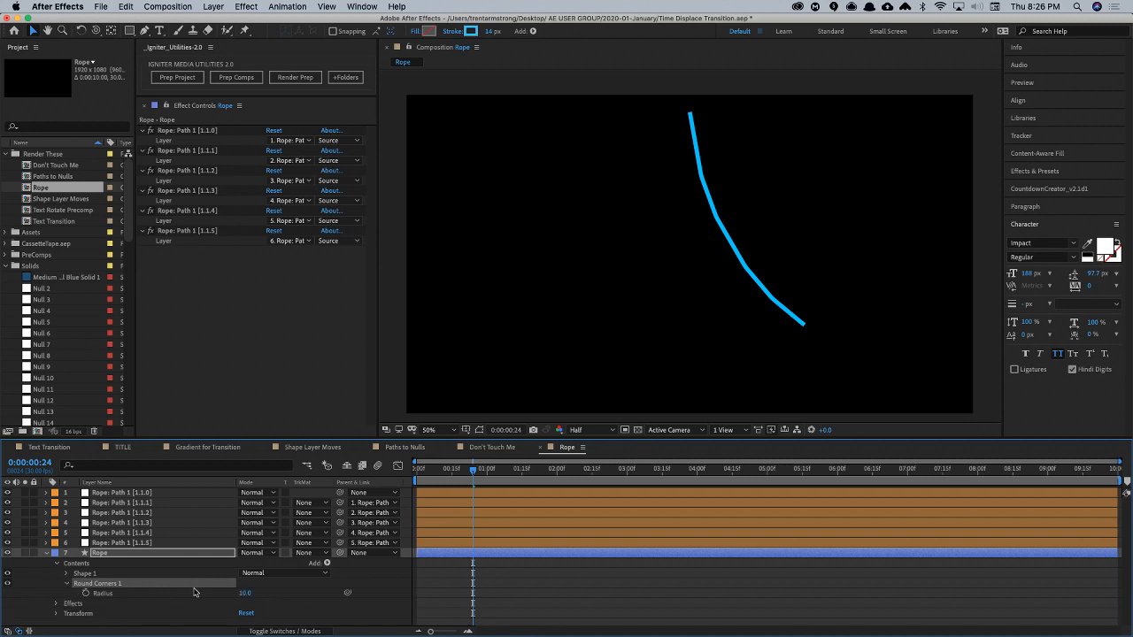
drag(244, 593, 287, 592)
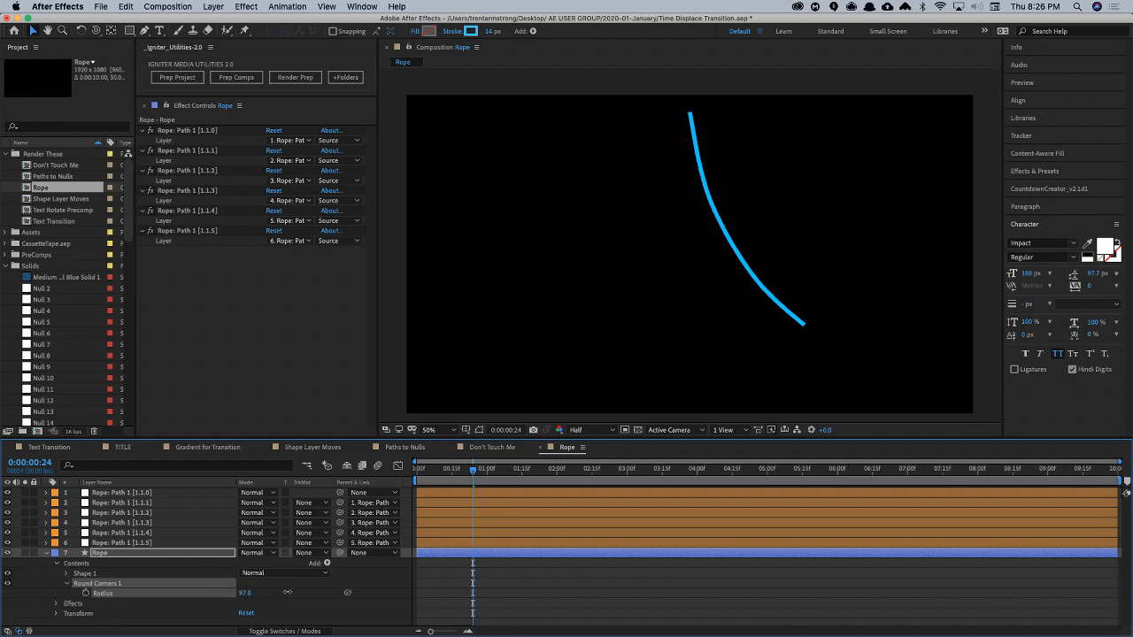
key(space)
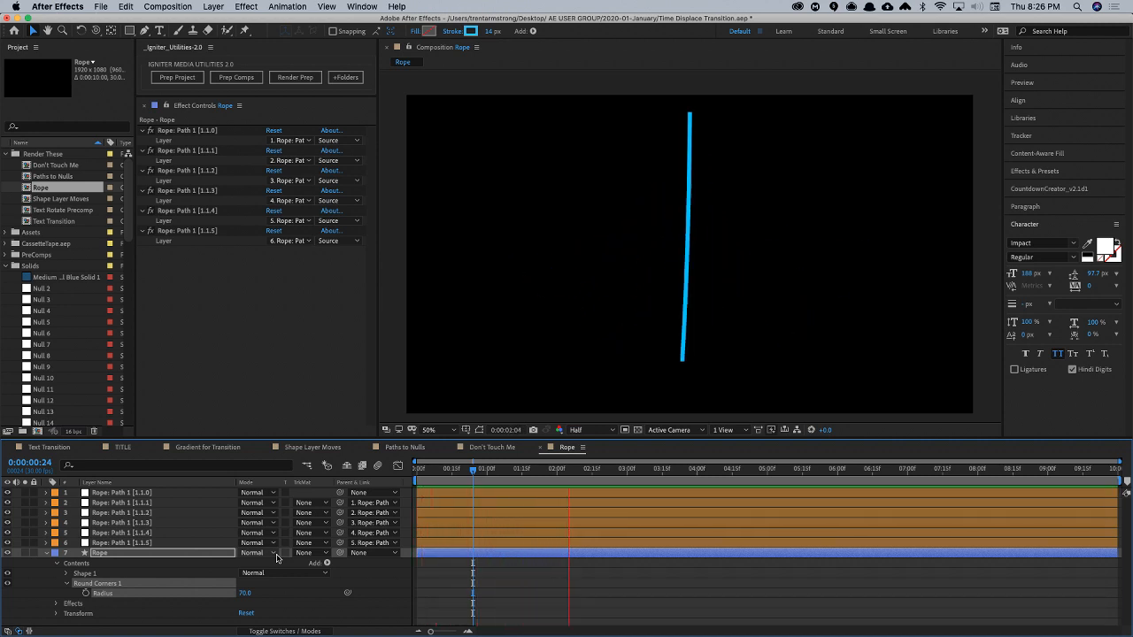
key(space)
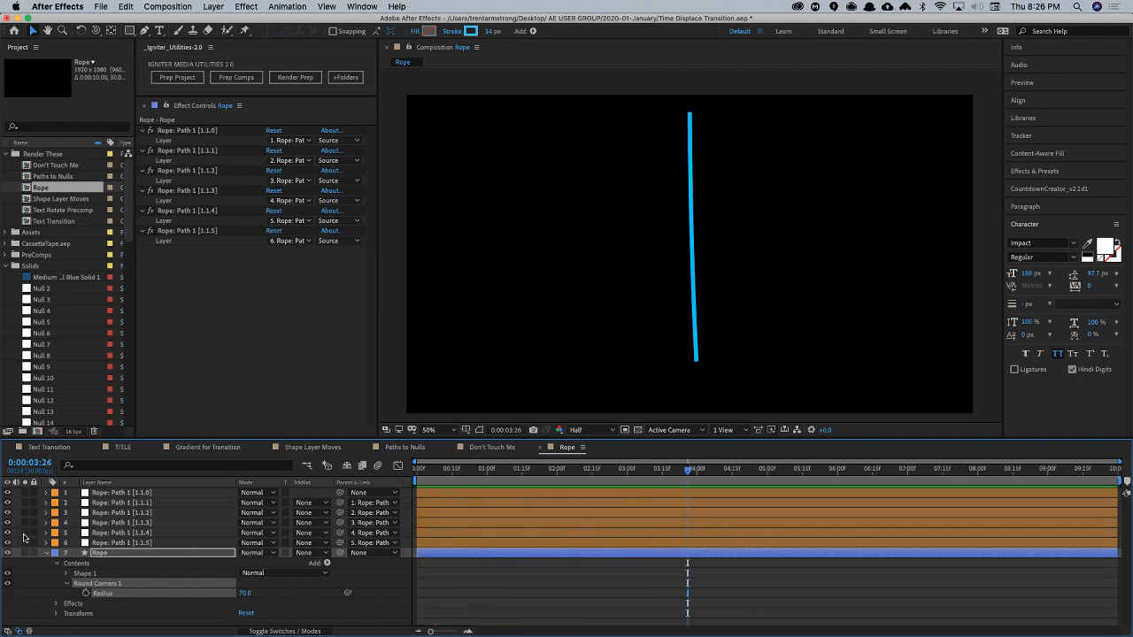
click(49, 556)
click(124, 570)
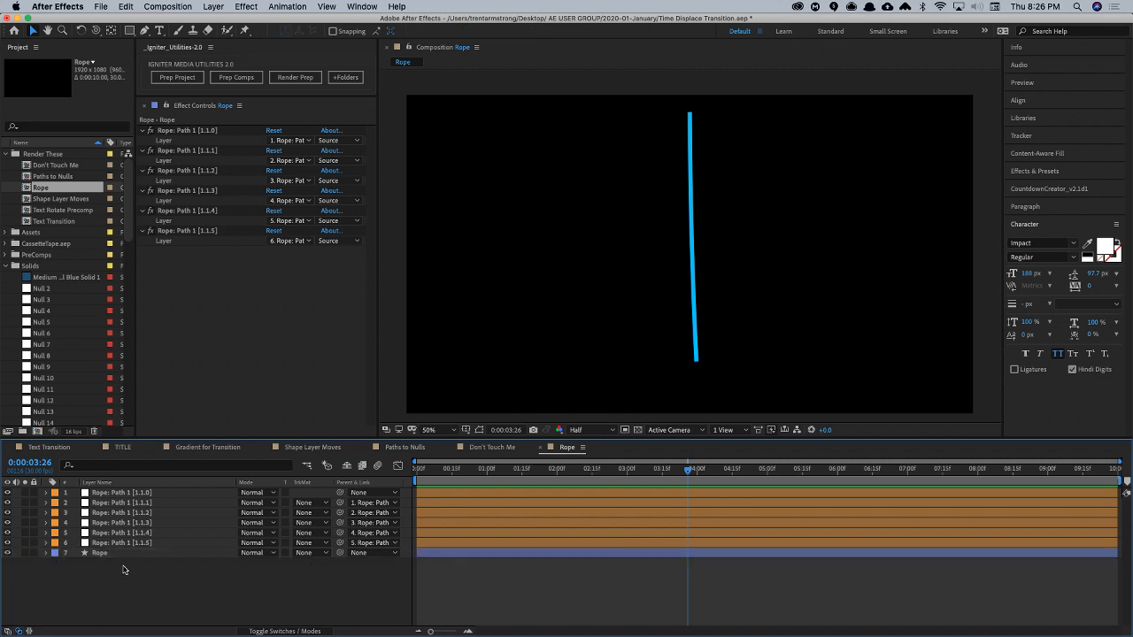
- Add a text layer reading ROCKO at the rope's lower end and place it directly above the Rope layer in the stack
key(super+t)
click(693, 402)
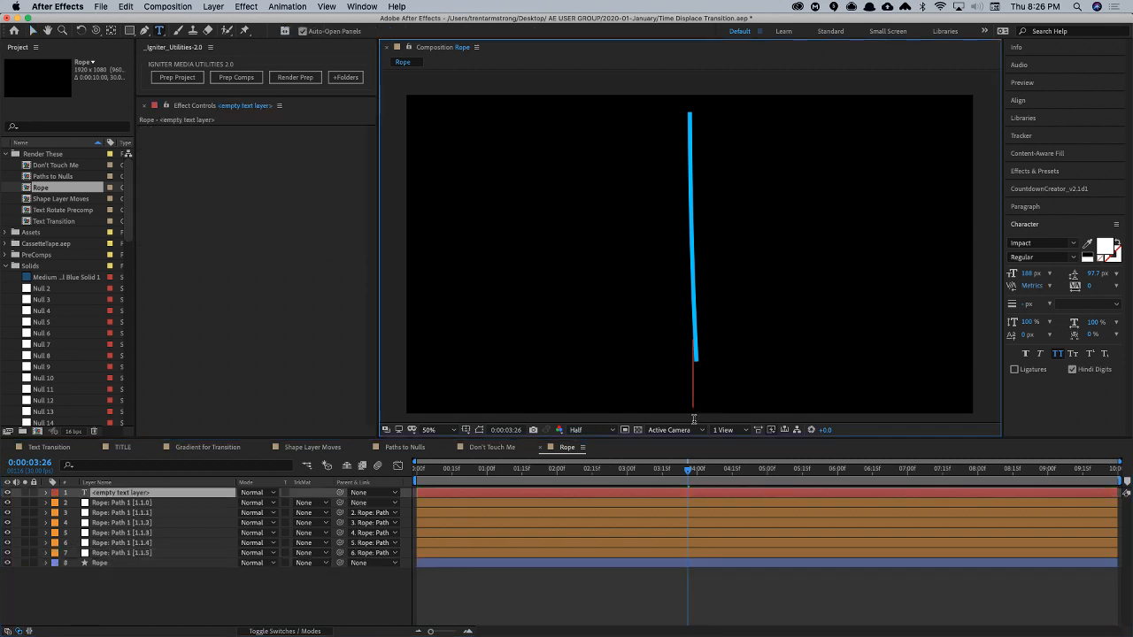
text(ROCKO)
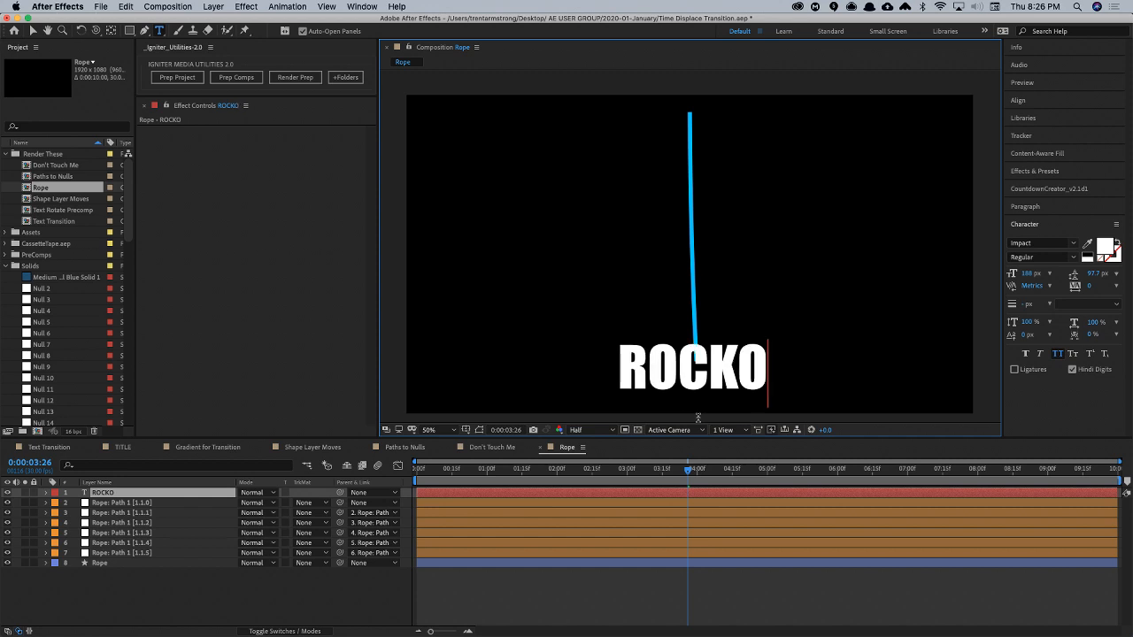
key(Escape)
drag(107, 492, 111, 557)
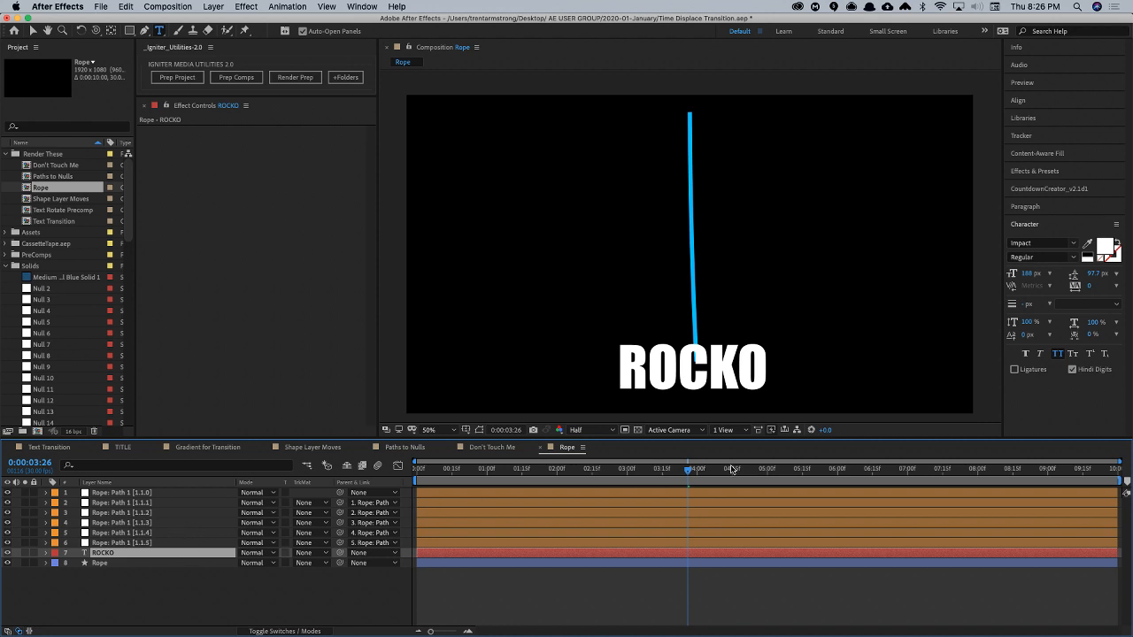
- Go to 0:00:06:04 and move the ROCKO text down so it hangs from the end of the straight rope
drag(734, 469, 847, 469)
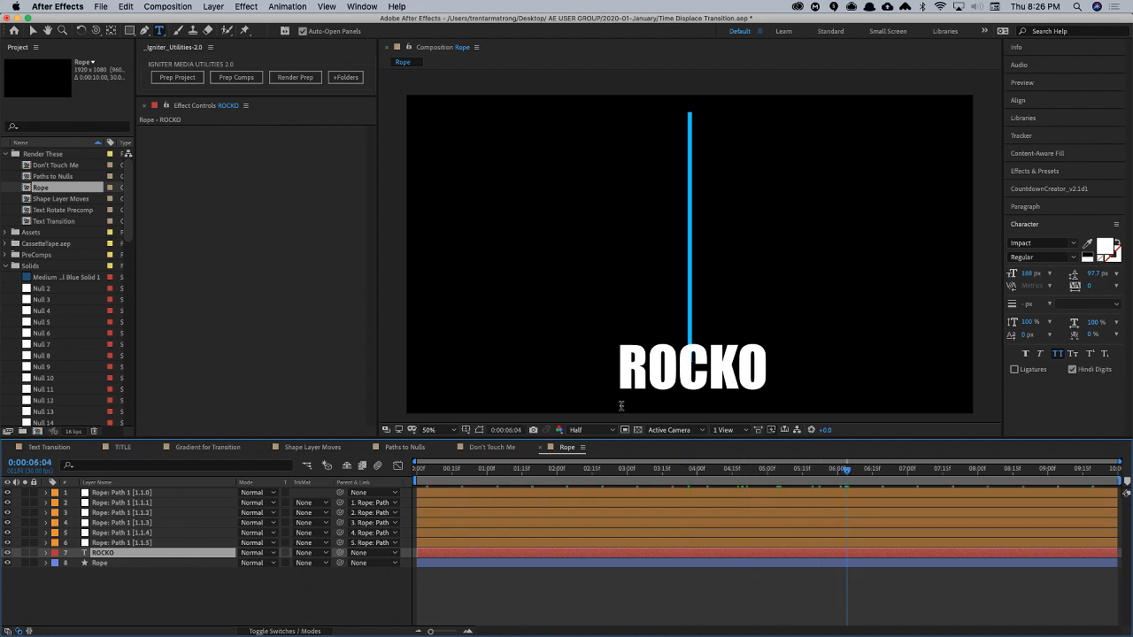
key(v)
drag(673, 370, 692, 392)
key(super+shift+a)
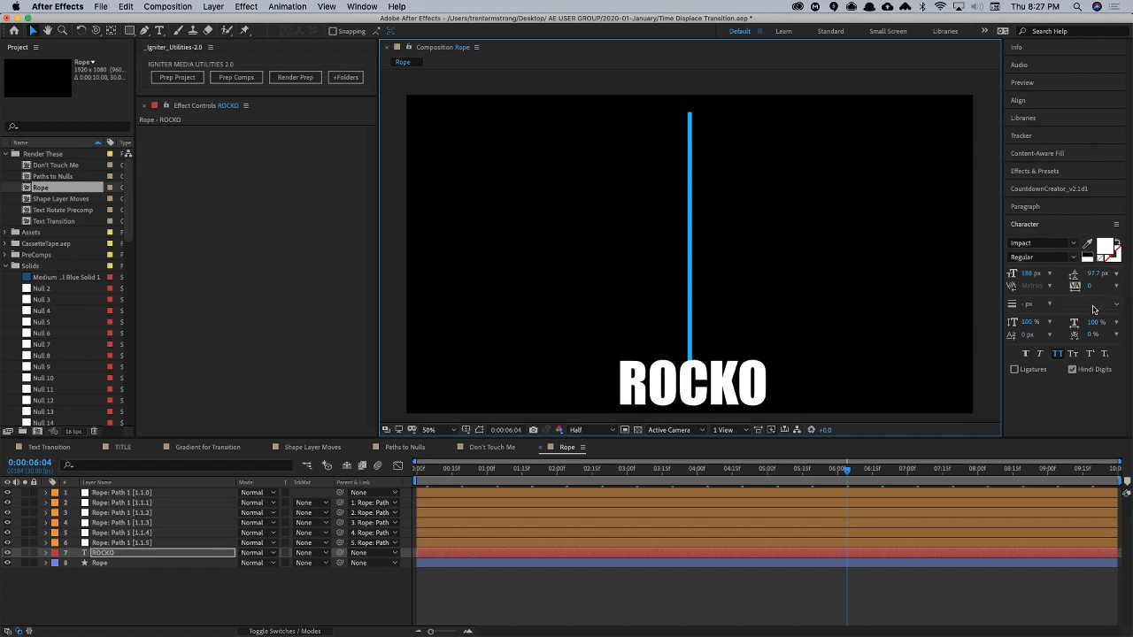
- Set the fill color of the ROCKO text to golden yellow D0B206
click(1113, 256)
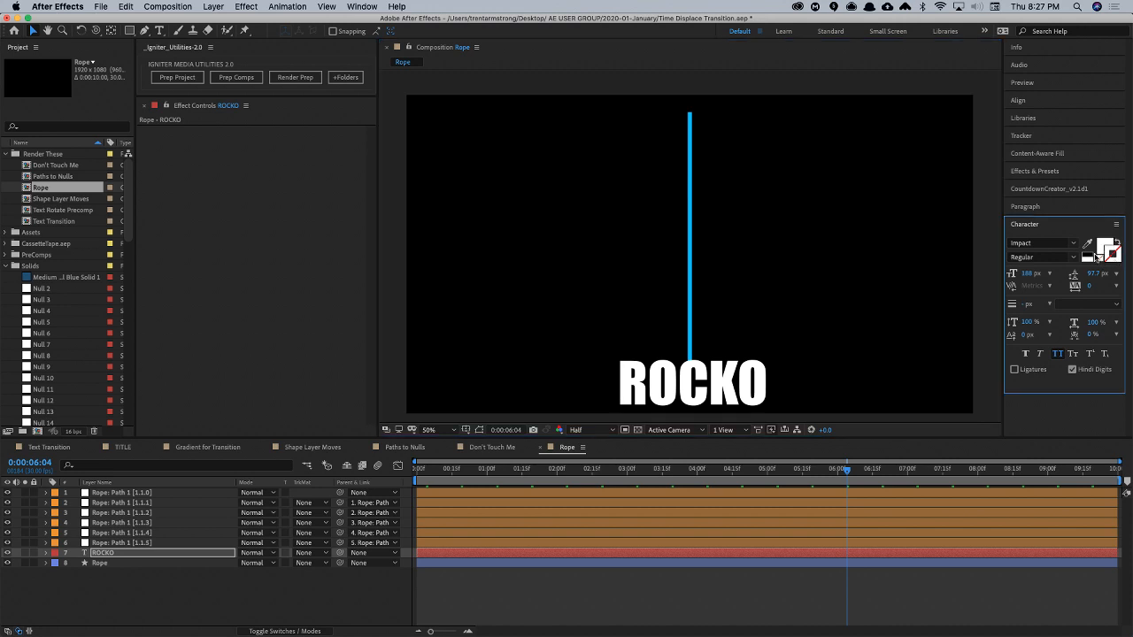
click(1101, 247)
click(1105, 248)
click(403, 317)
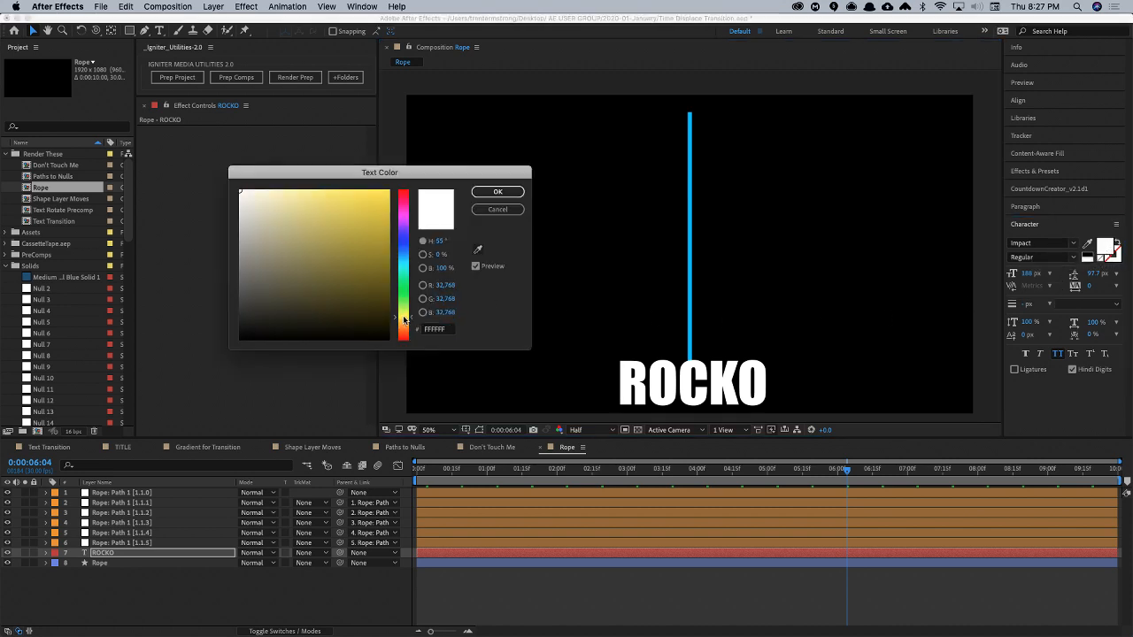
drag(375, 218, 387, 208)
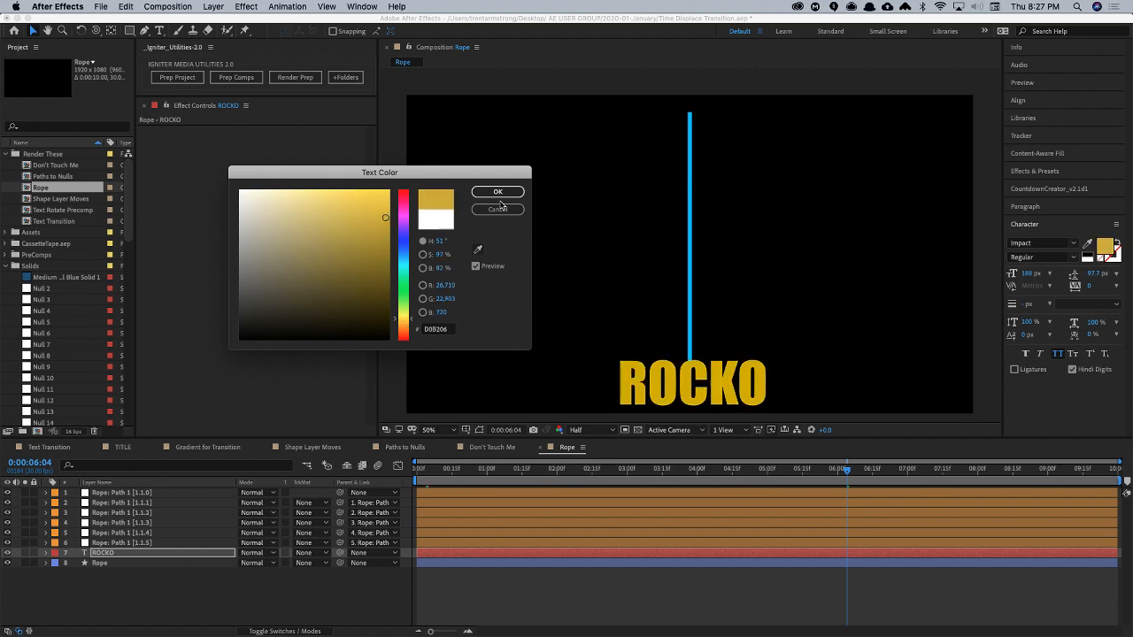
click(513, 192)
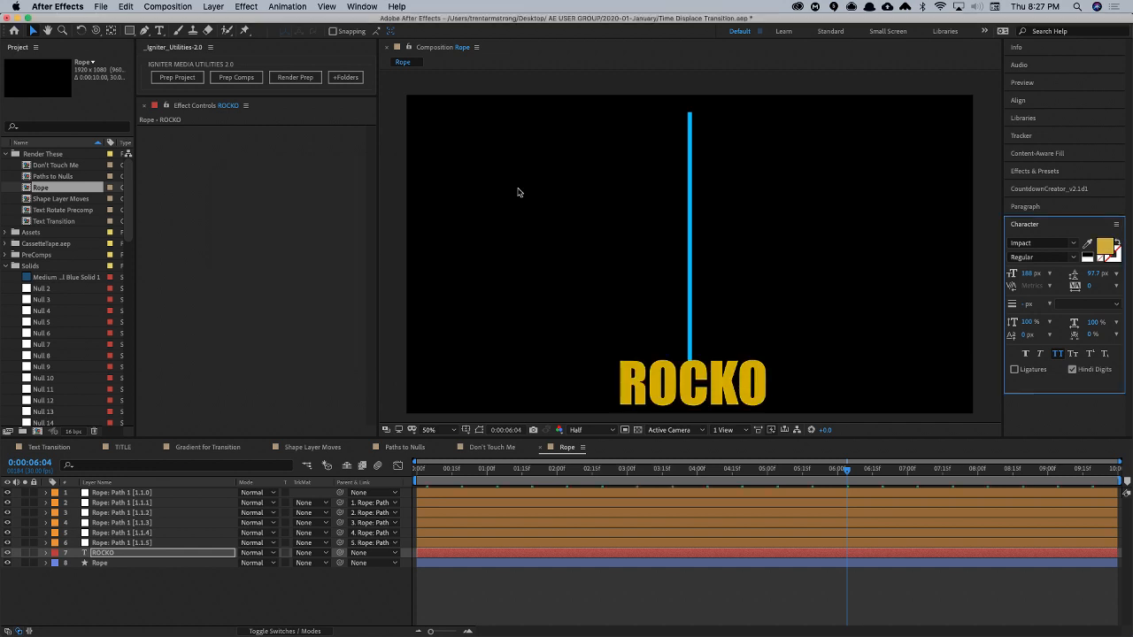
- Set the stroke color of the ROCKO text to dark brown 521D01
click(1113, 257)
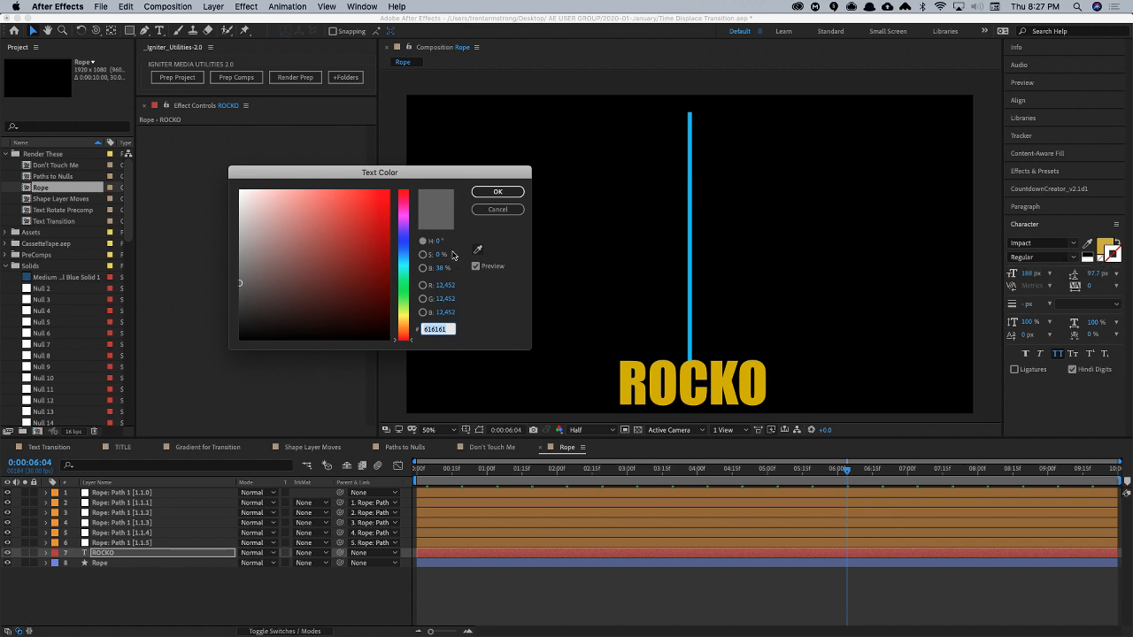
click(402, 322)
drag(400, 323, 400, 331)
drag(383, 270, 386, 291)
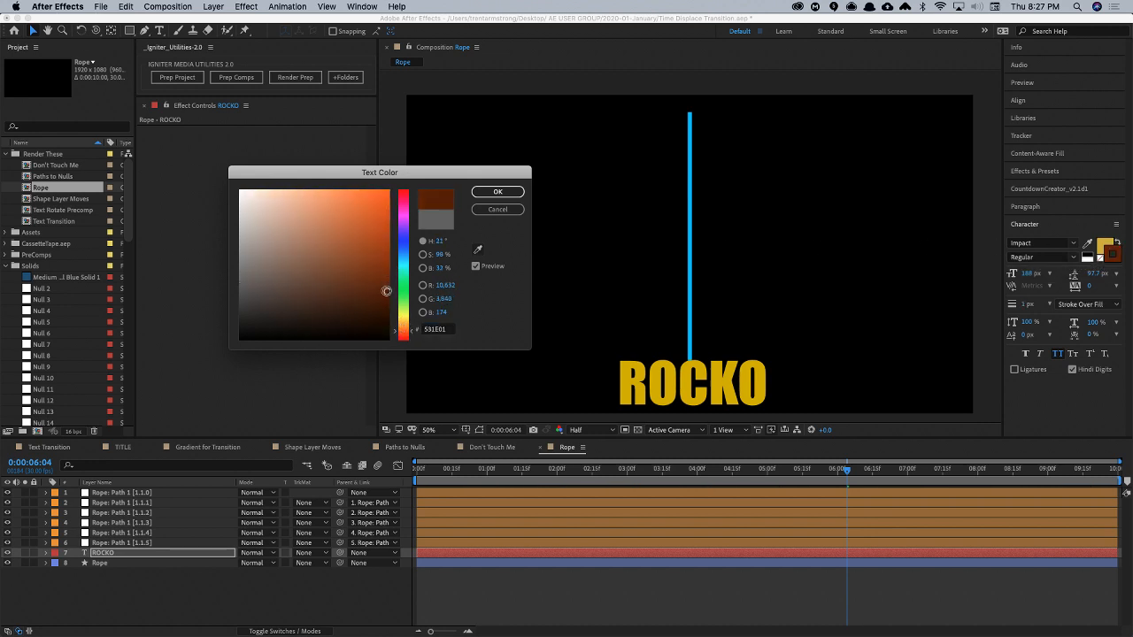
click(498, 191)
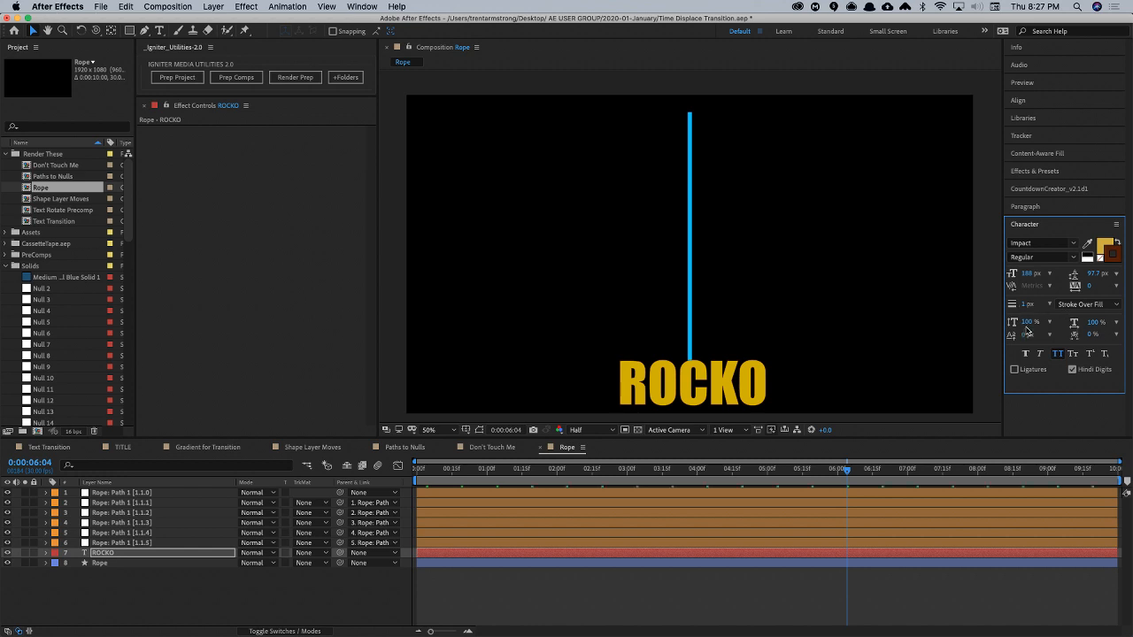
- Set the ROCKO text's stroke width to 17 px and its stroke order to Fill Over Stroke
drag(1024, 306, 1036, 305)
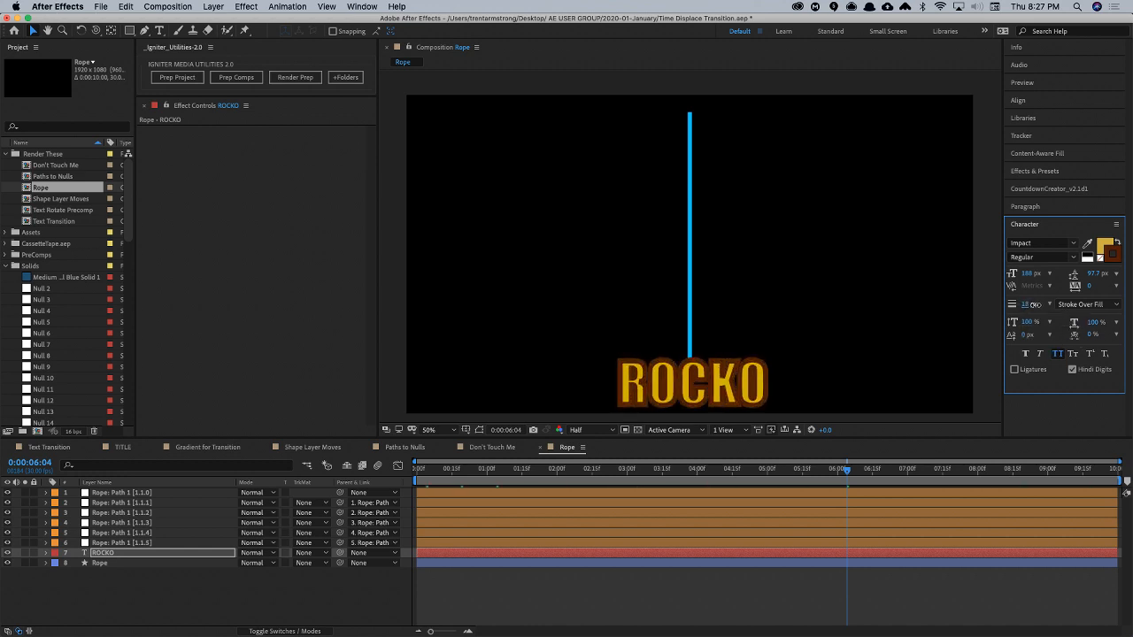
click(1088, 304)
click(1091, 316)
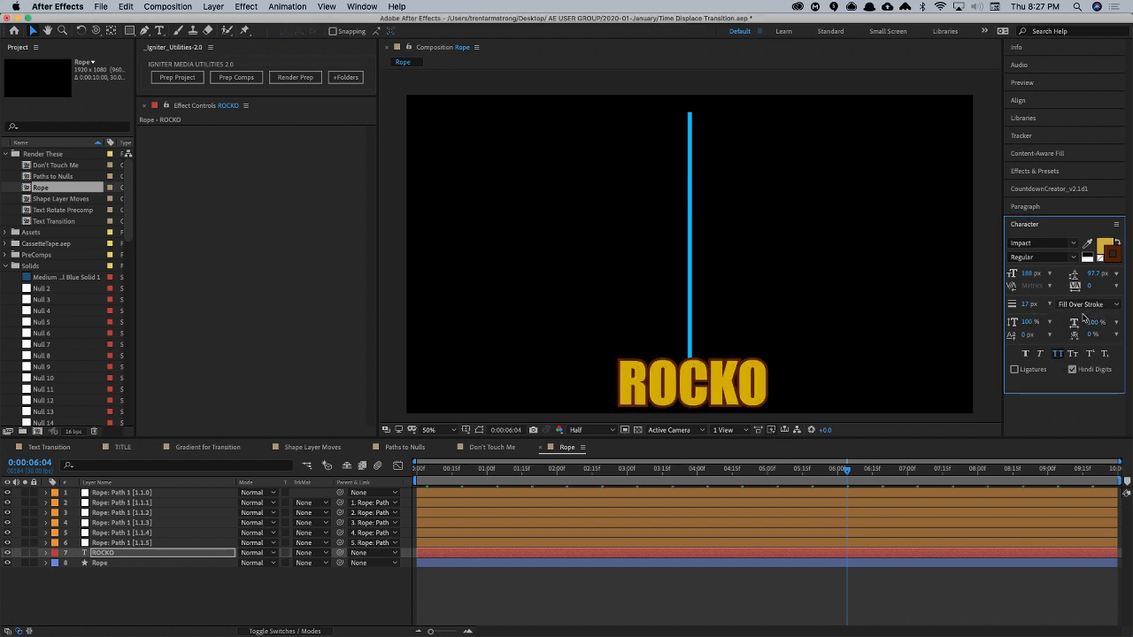
- Parent the ROCKO text layer to Rope: Path 1 [1.1.5] and preview it swinging with the rope
click(100, 553)
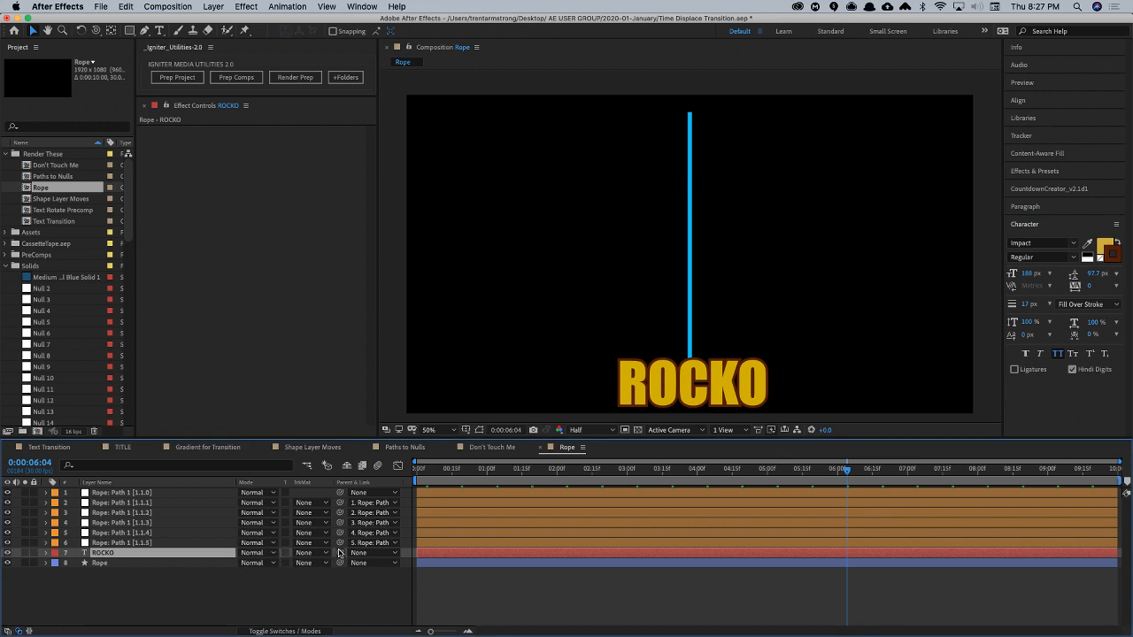
drag(340, 553, 188, 541)
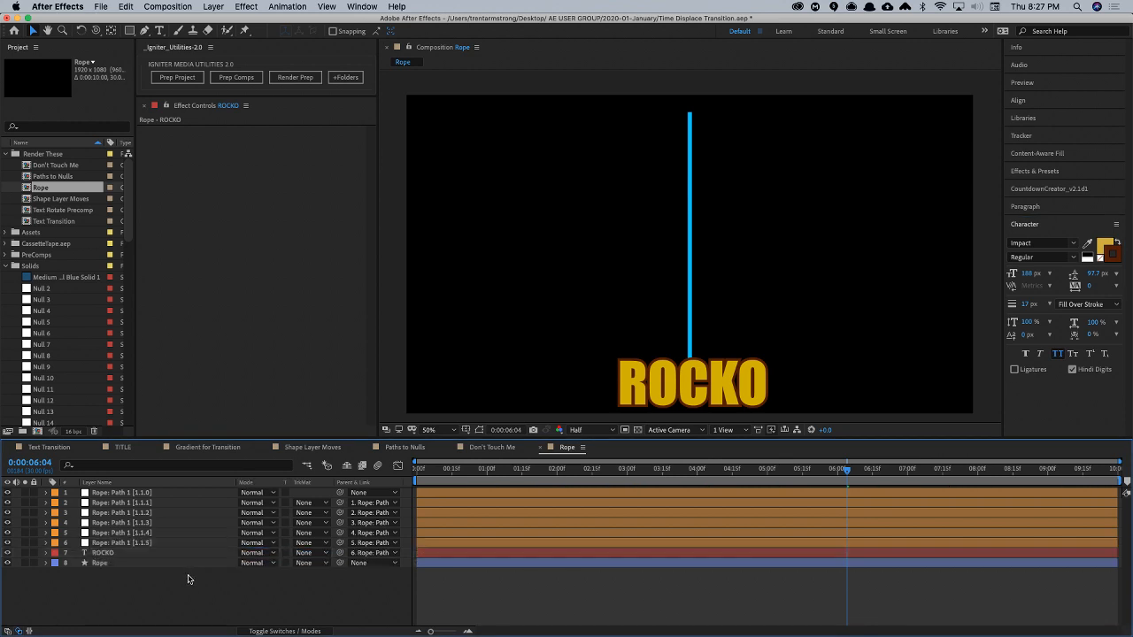
key(space)
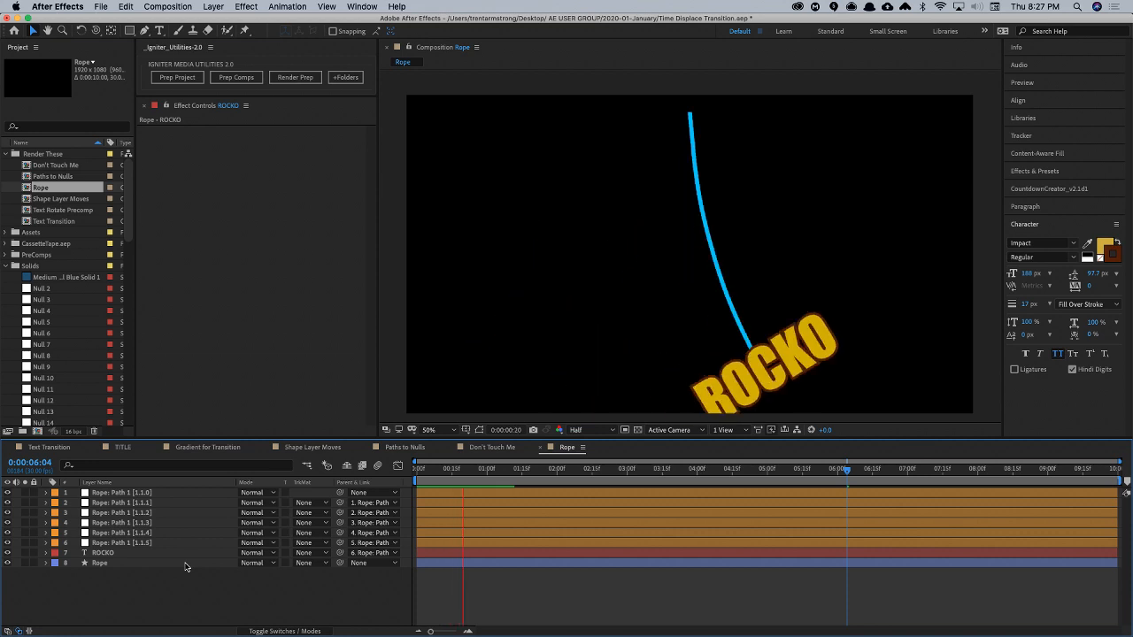
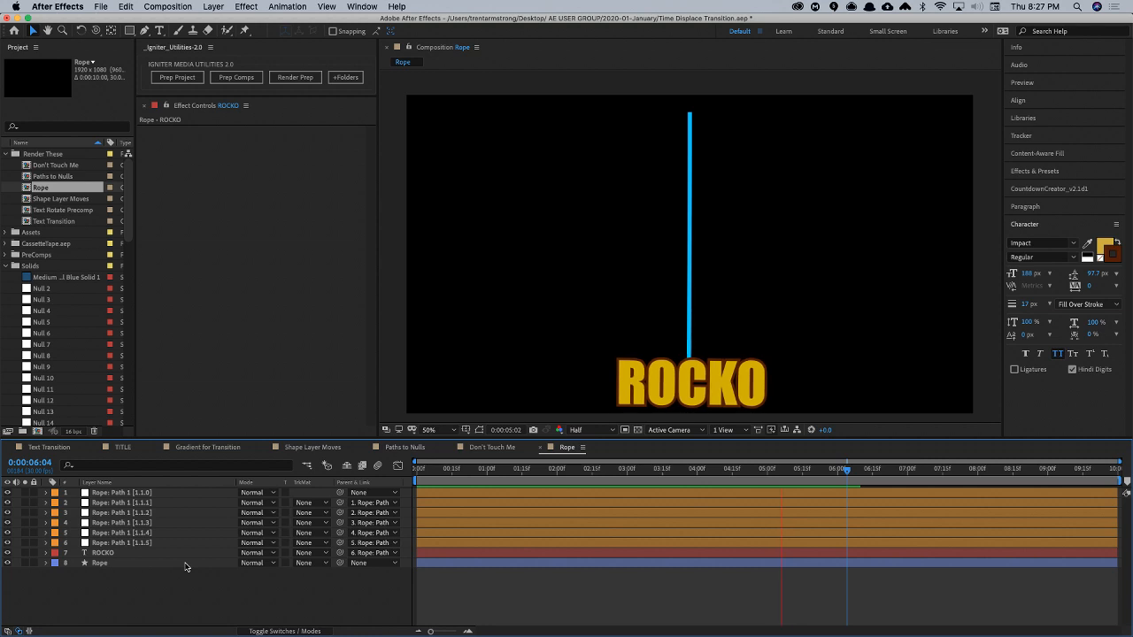
- Stop the preview and create a new composition named Theory of Time Displacement in the Render These folder
key(space)
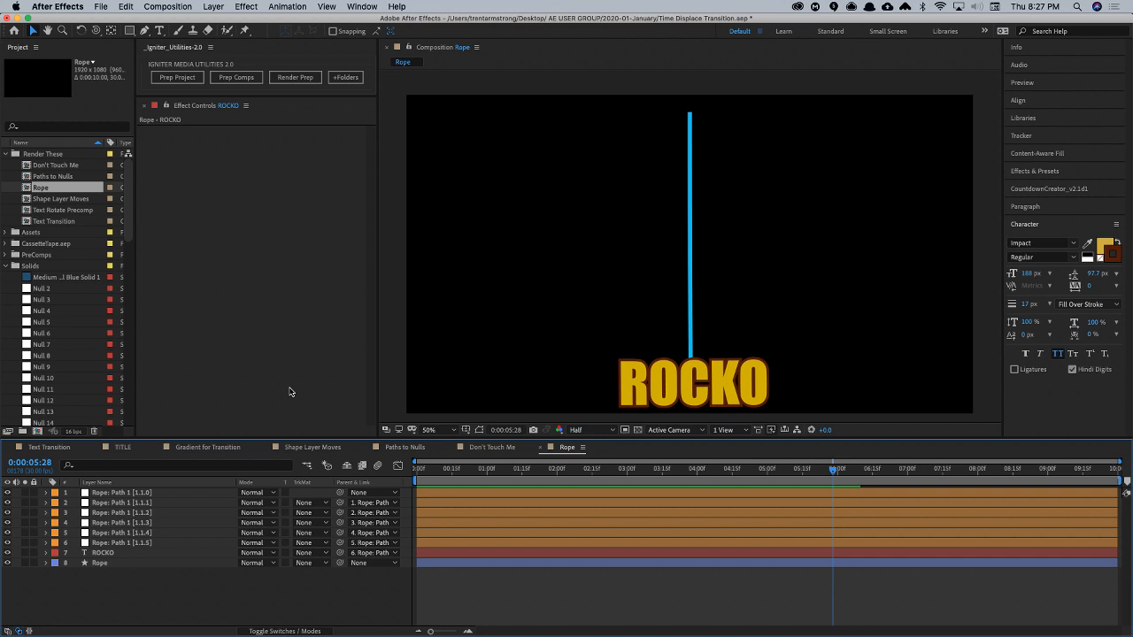
click(60, 155)
key(super+n)
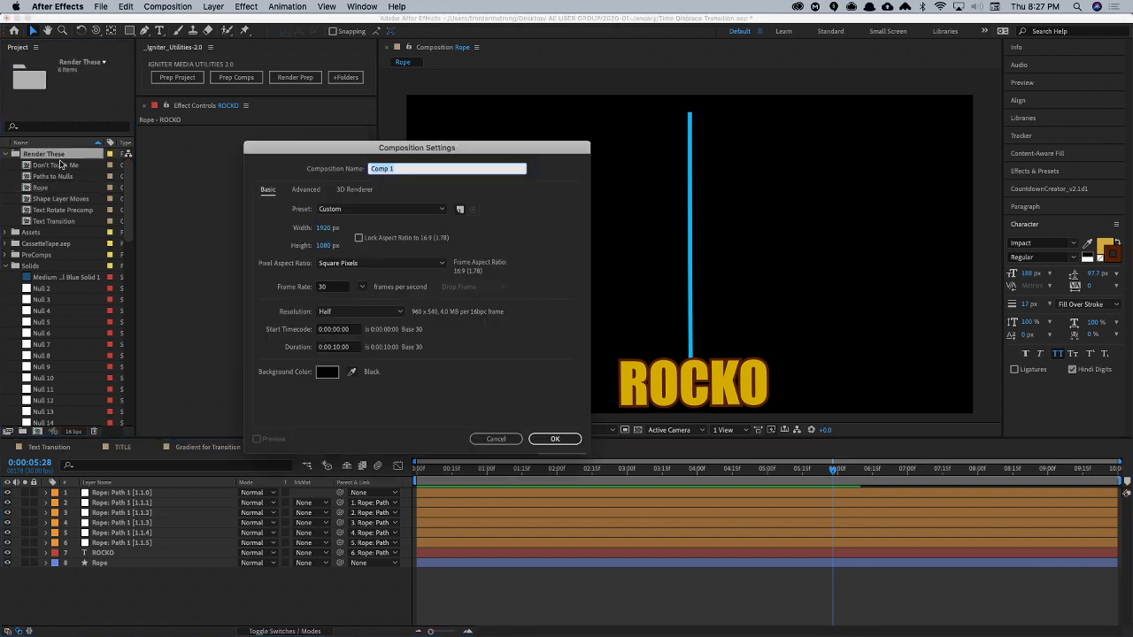
text(Time)
key(BackSpace)
key(BackSpace)
key(Return)
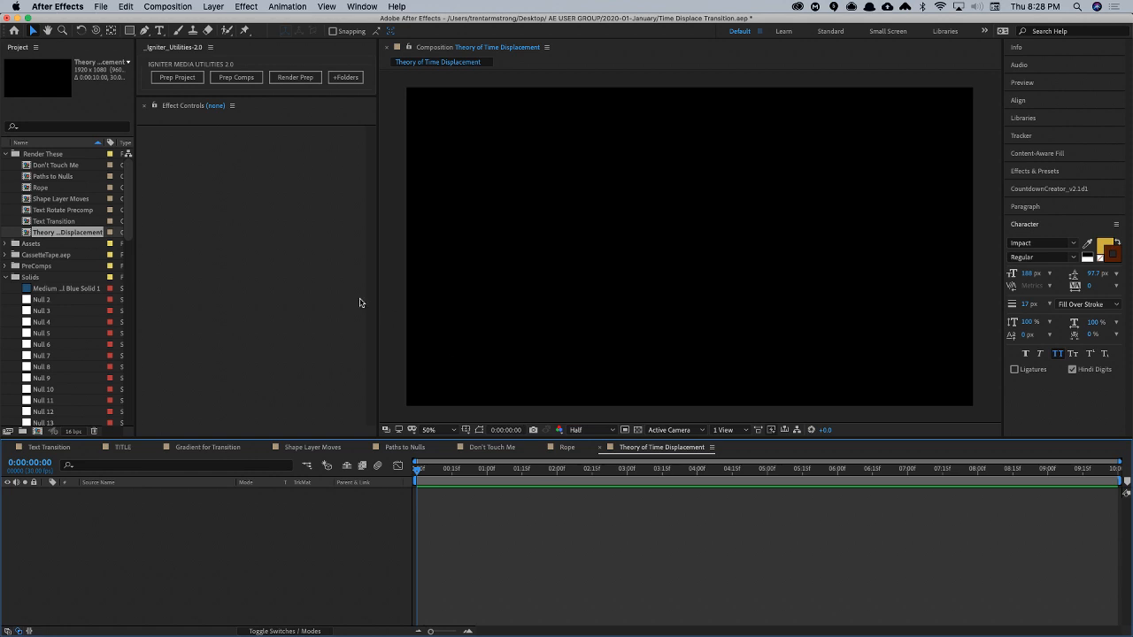
- Draw a straight horizontal line across the middle of the composition with the Pen tool and set its stroke width to 43 px
click(145, 30)
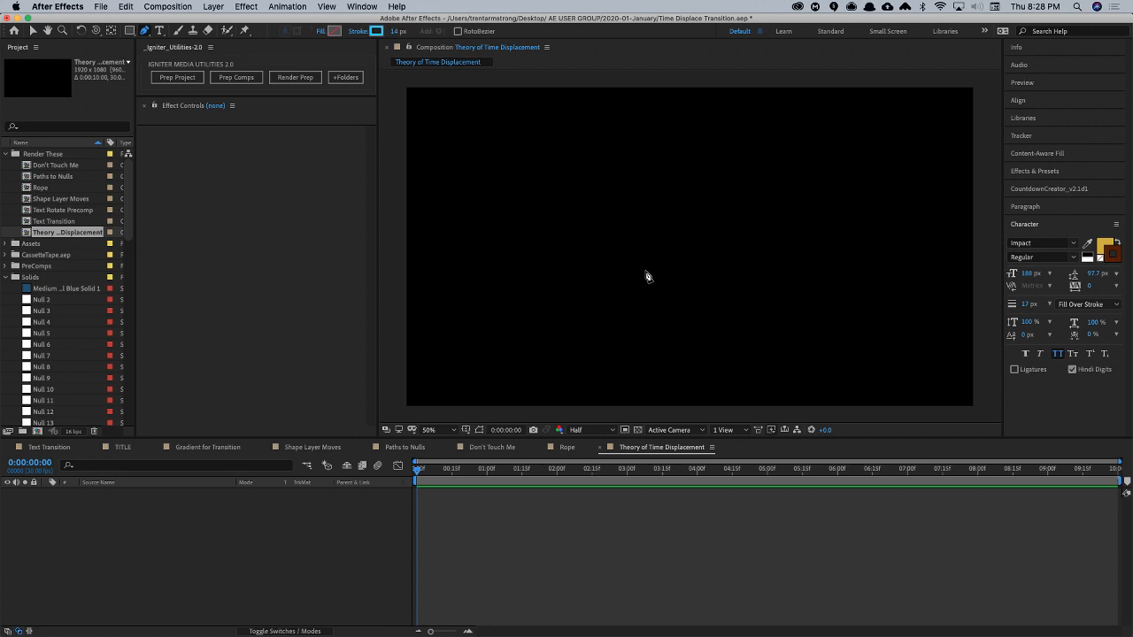
click(489, 247)
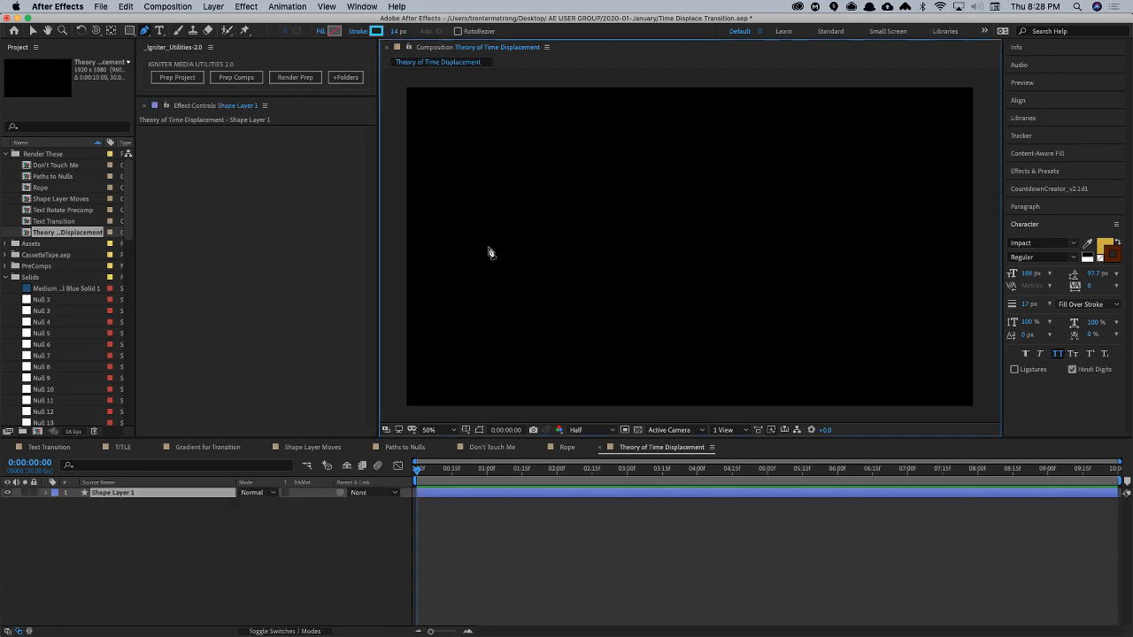
click(889, 246)
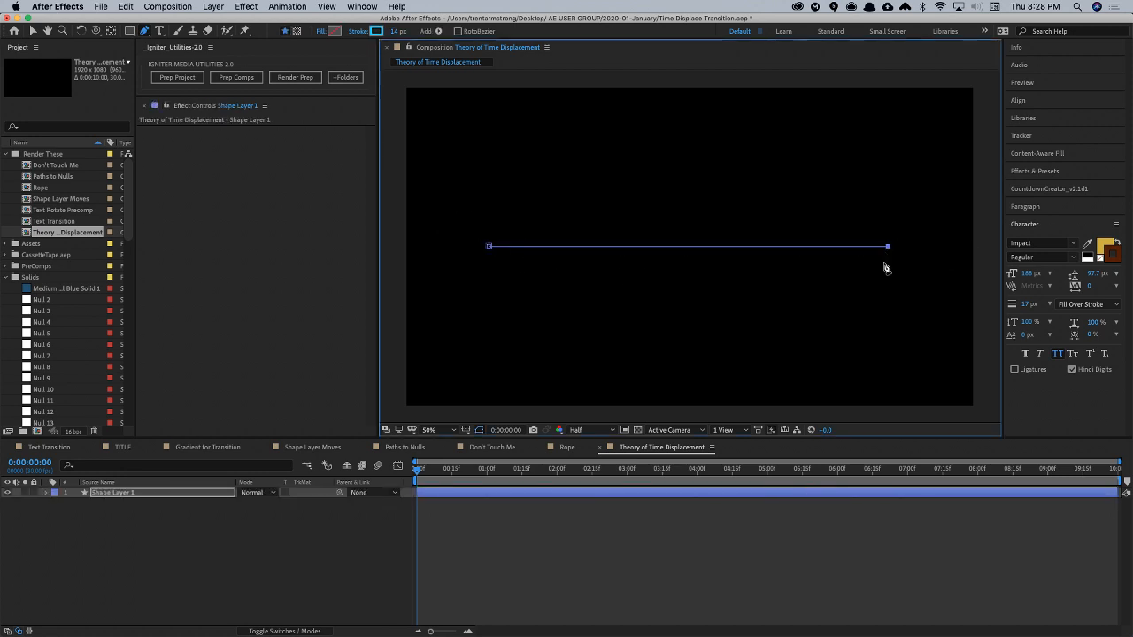
click(116, 493)
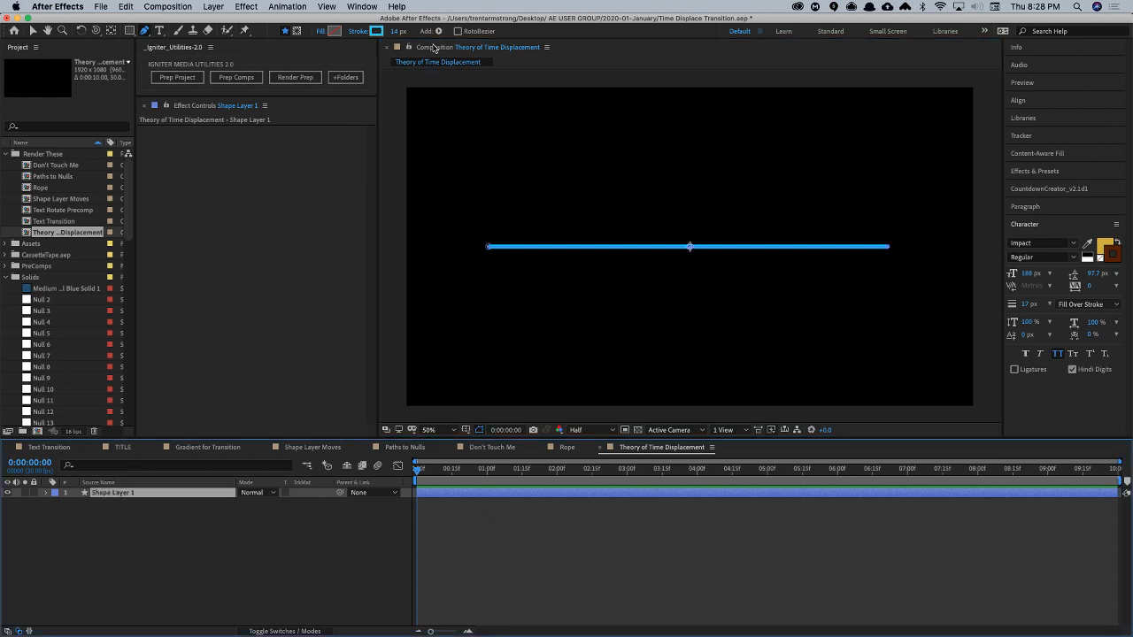
mouse_move(398, 31)
mouse_down()
mouse_move(420, 31)
mouse_move(408, 31)
mouse_up()
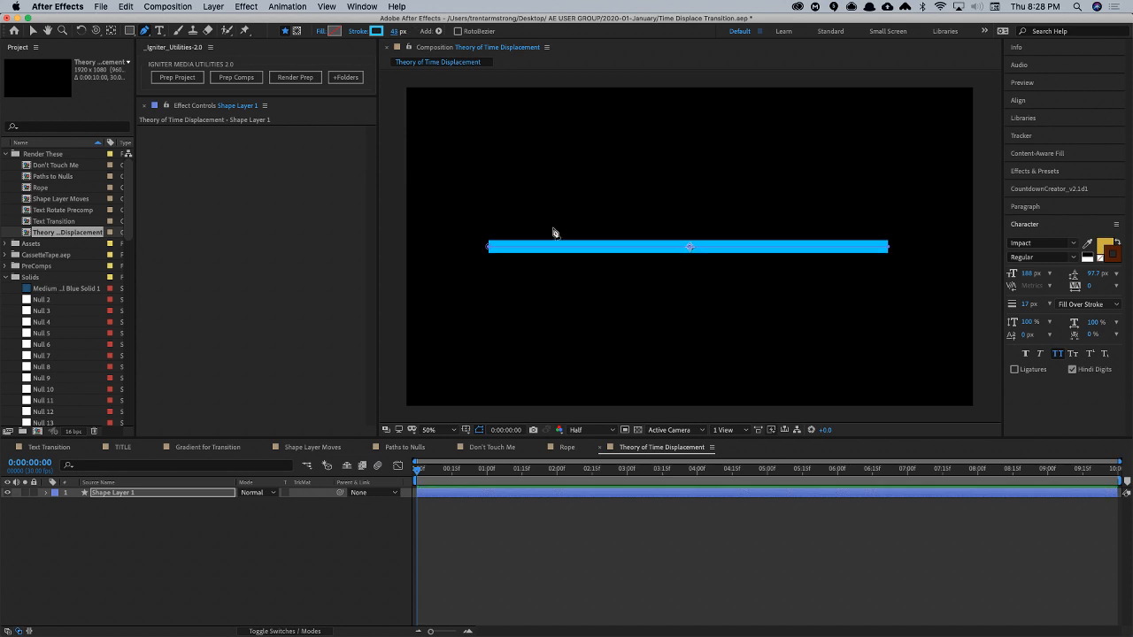
- Set the line's stroke to Round Join and Round Cap
click(46, 493)
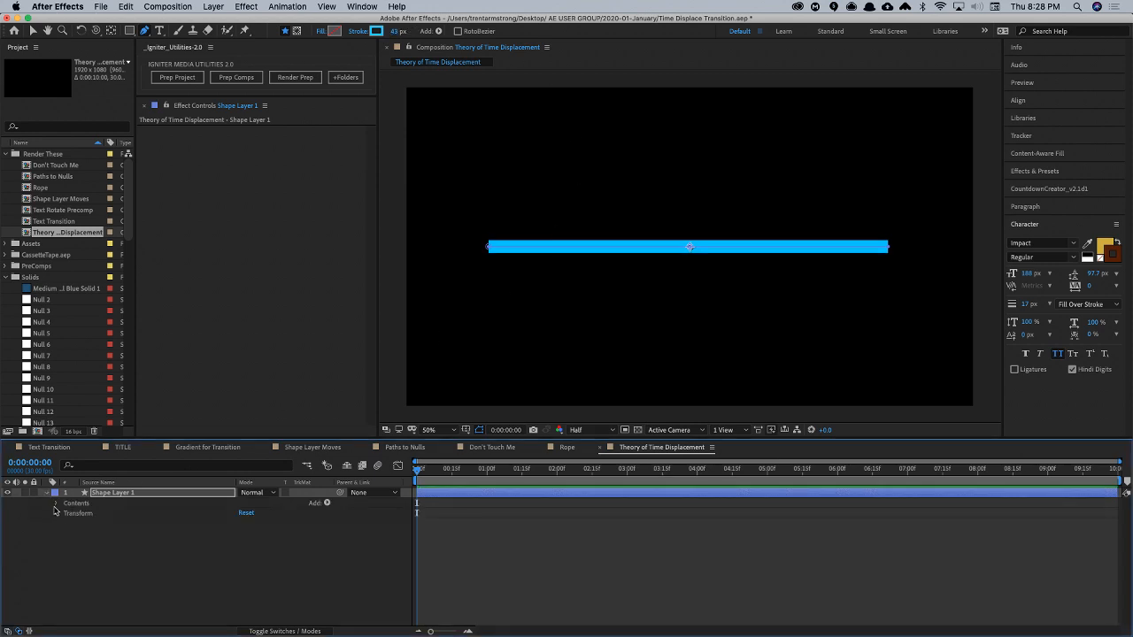
click(55, 503)
scroll(159, 579, down, 4)
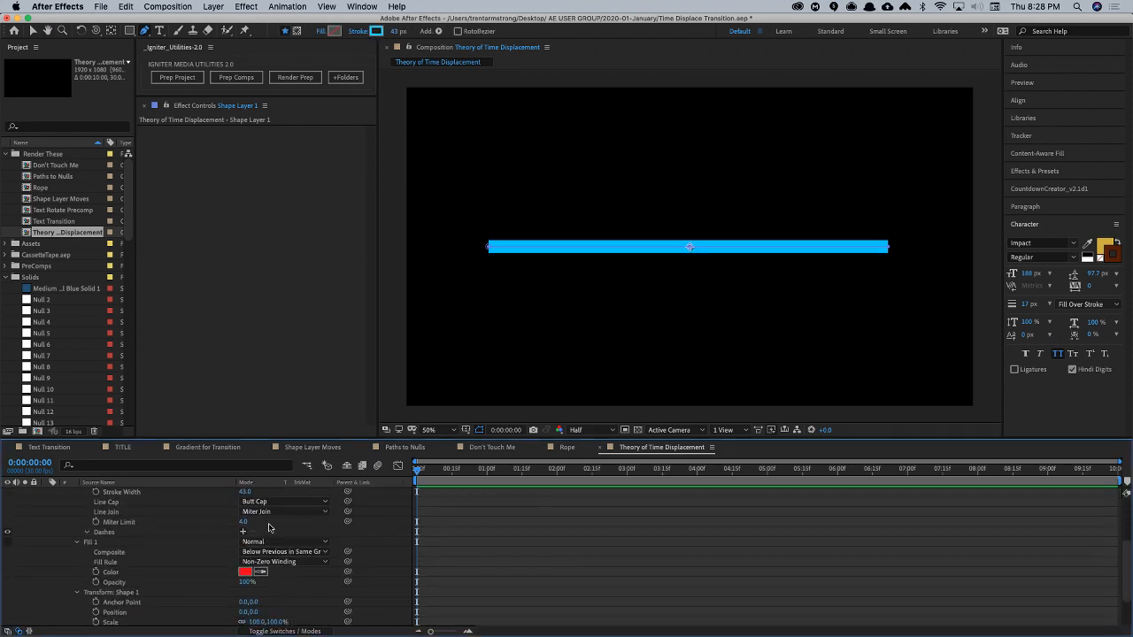
click(275, 513)
click(282, 535)
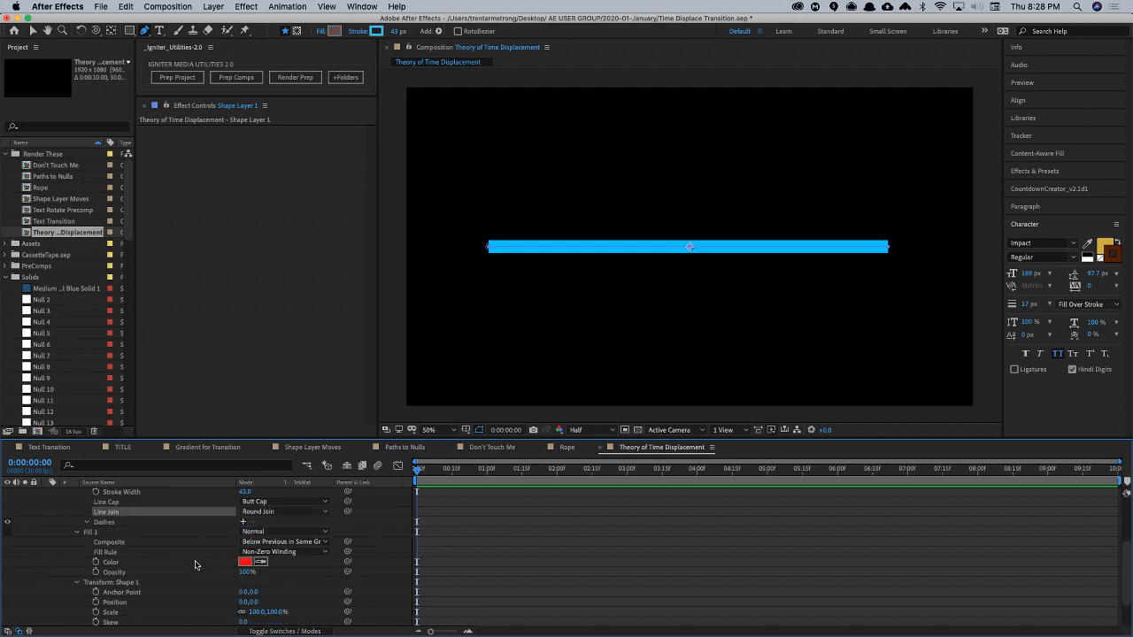
scroll(166, 566, down, 3)
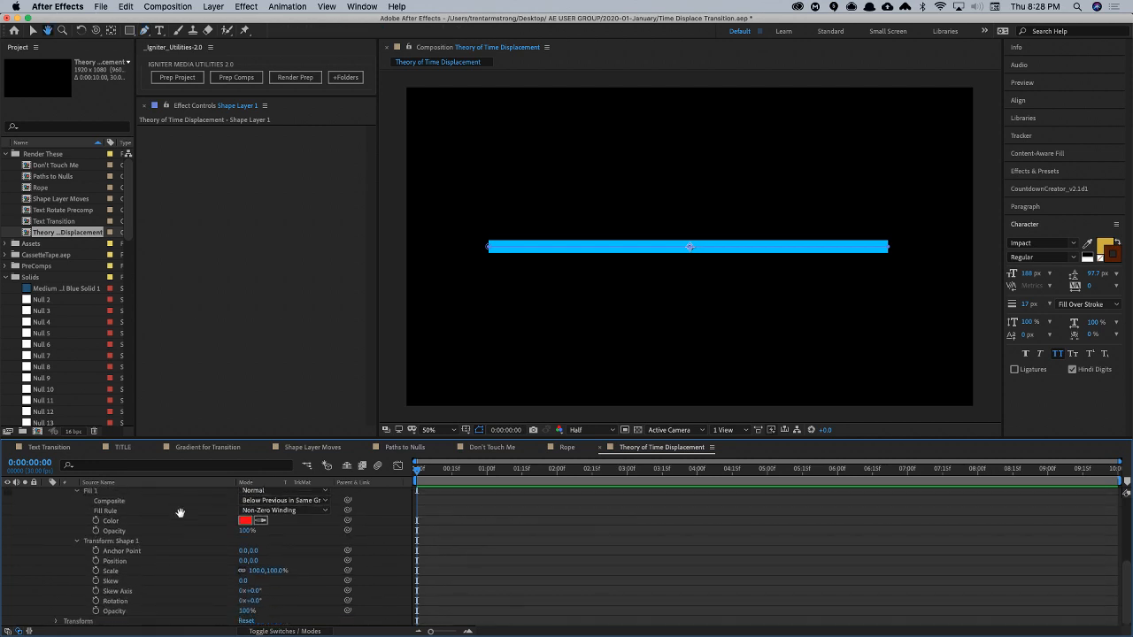
scroll(179, 536, up, 4)
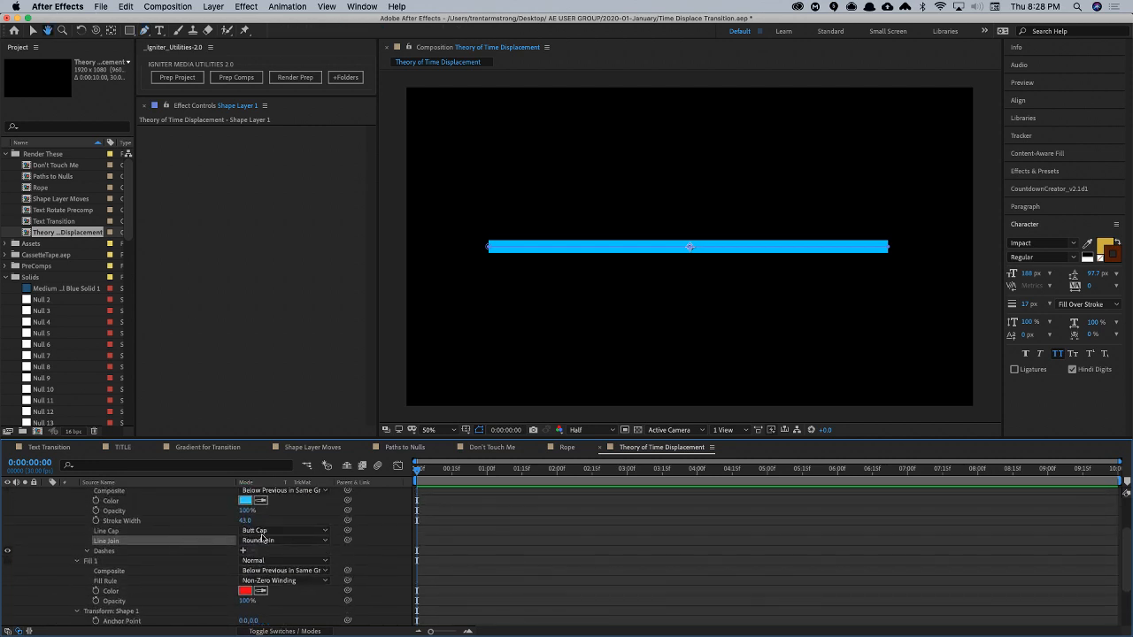
click(266, 531)
click(272, 553)
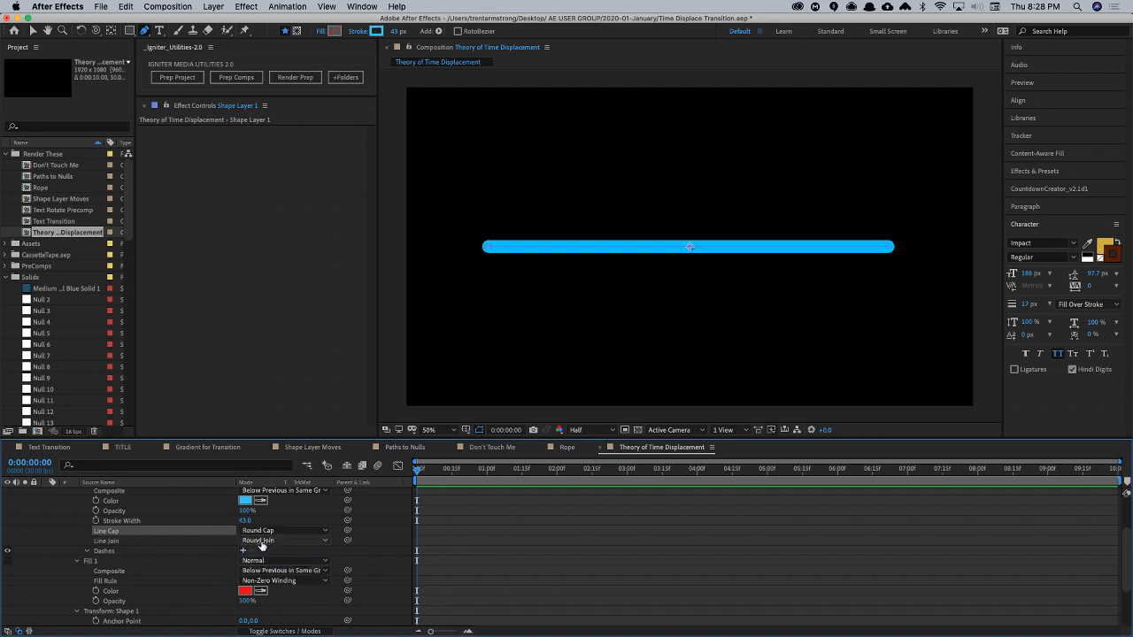
key(u)
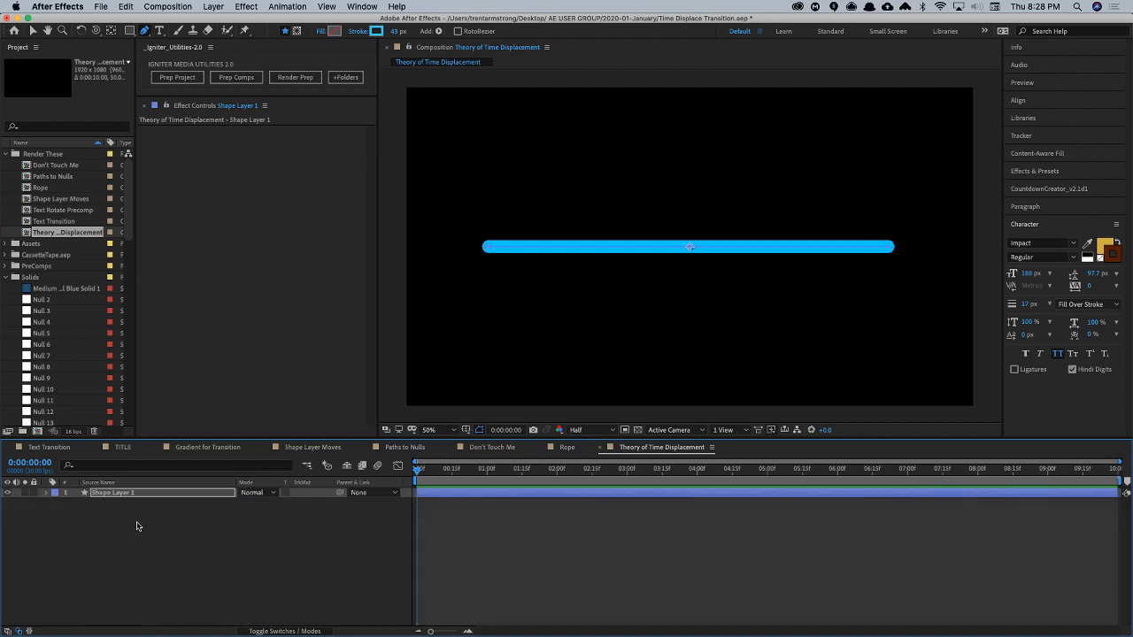
click(122, 493)
key(p)
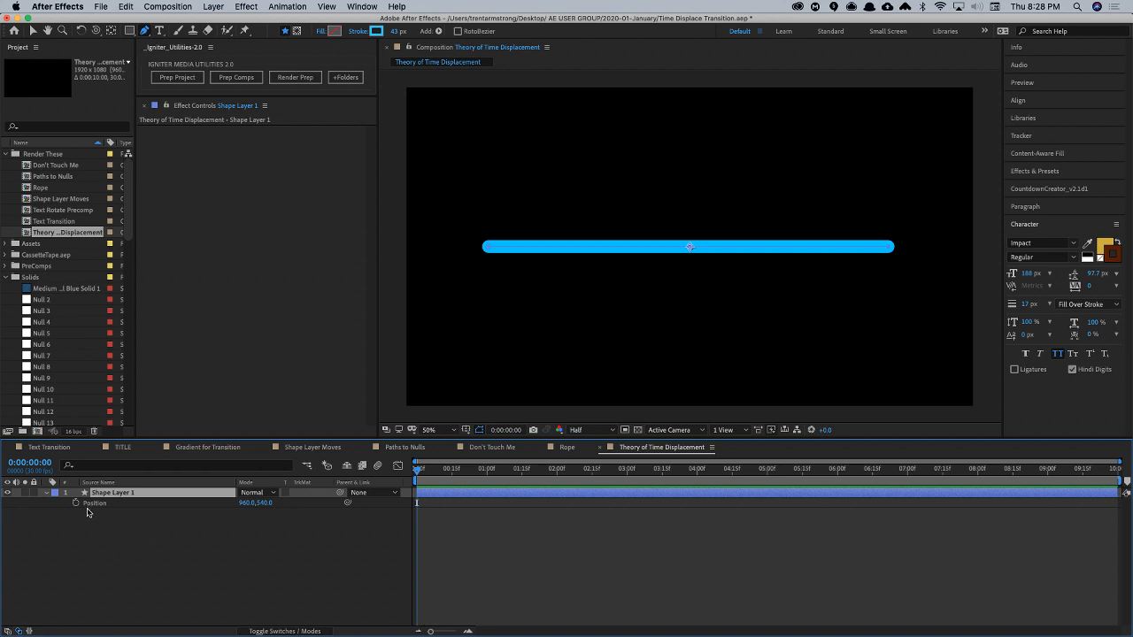
click(75, 503)
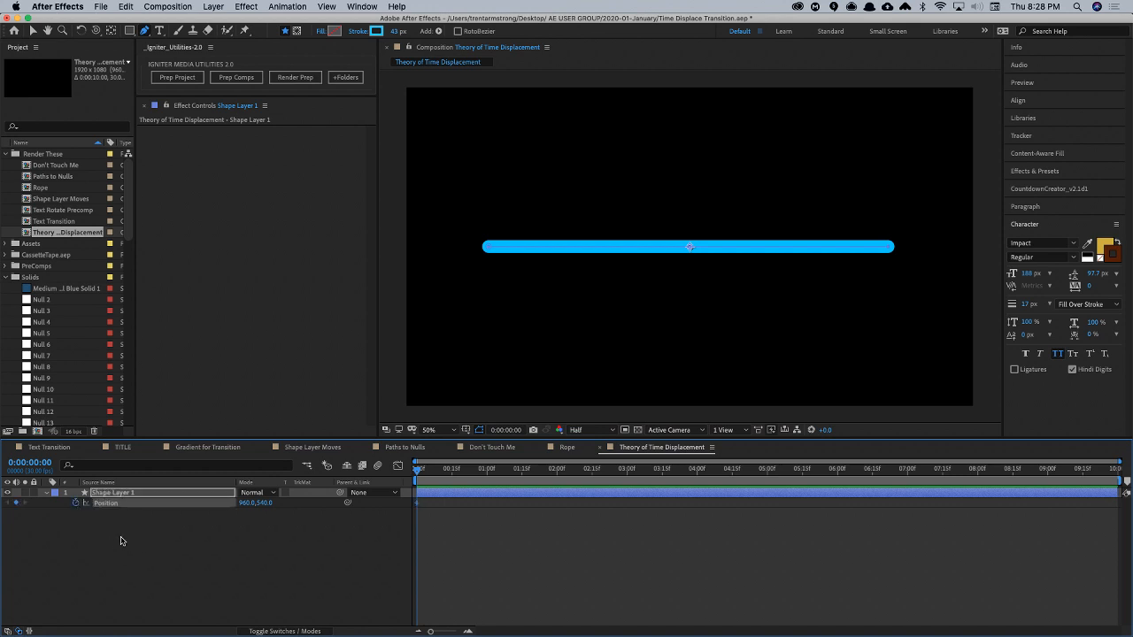
click(75, 502)
click(46, 493)
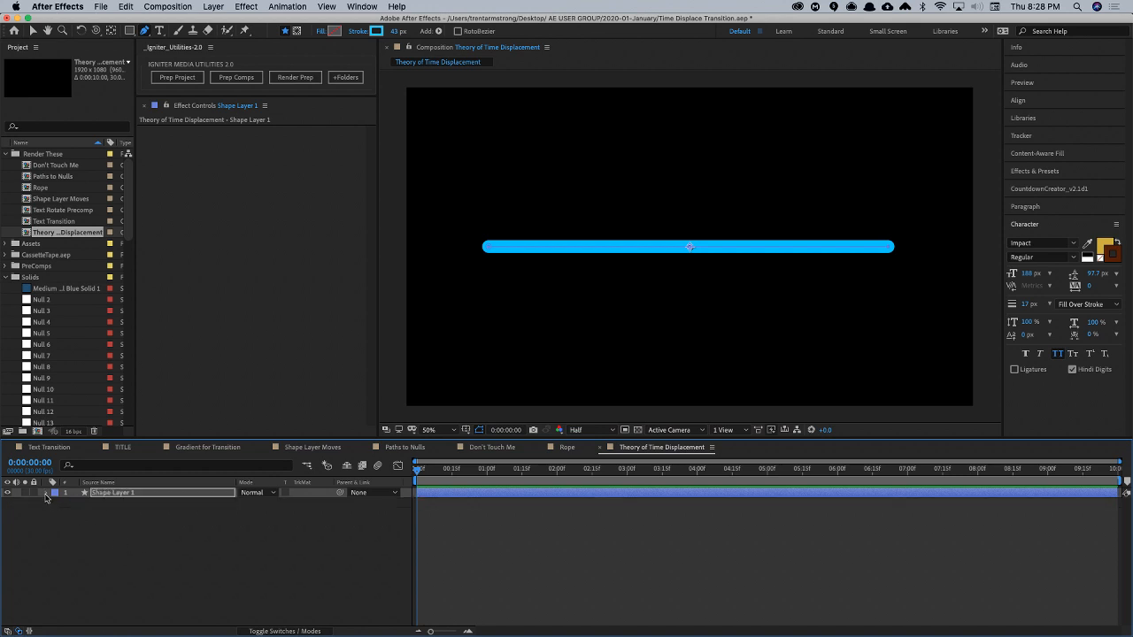
- Keyframe the Position of Transform: Shape 1 at 0 seconds with the value 0, -146
click(46, 493)
click(57, 503)
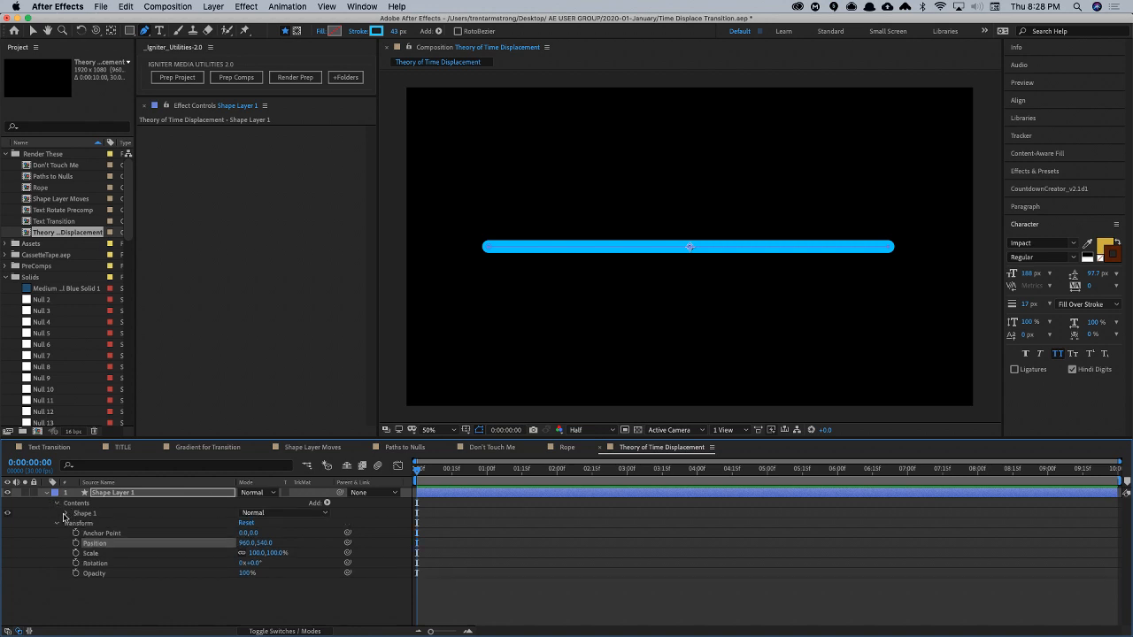
click(67, 514)
click(77, 524)
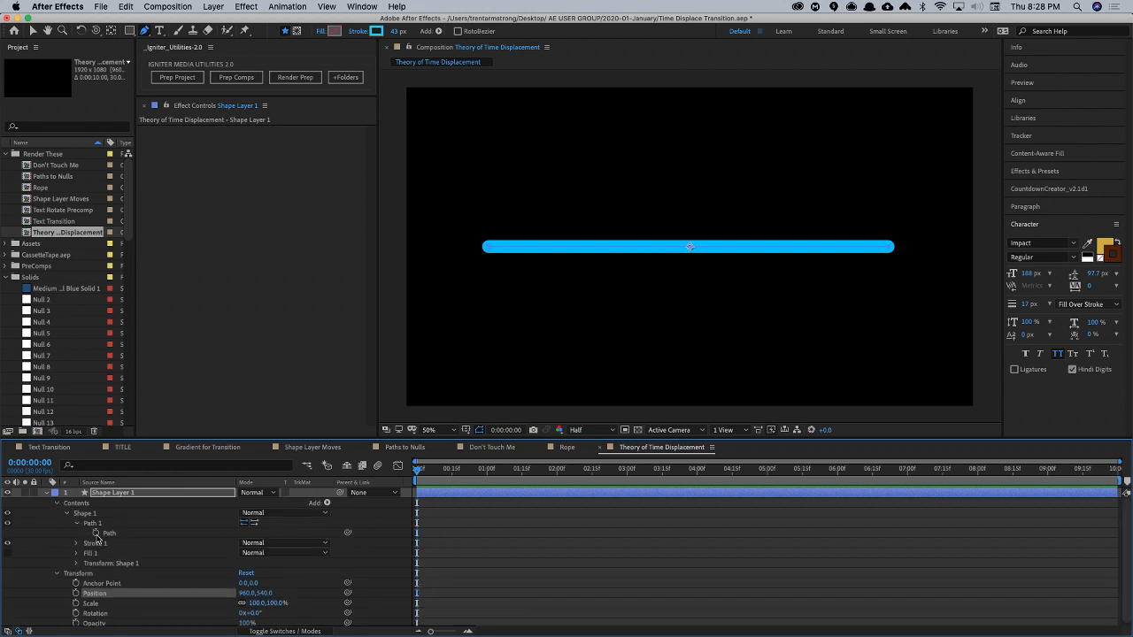
click(76, 563)
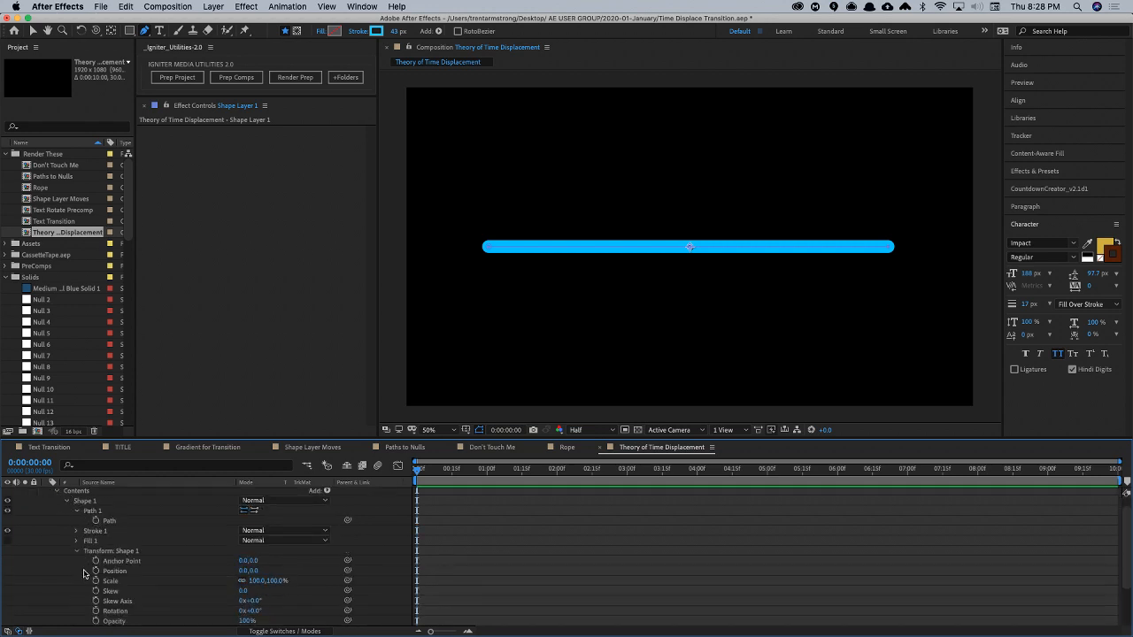
click(95, 570)
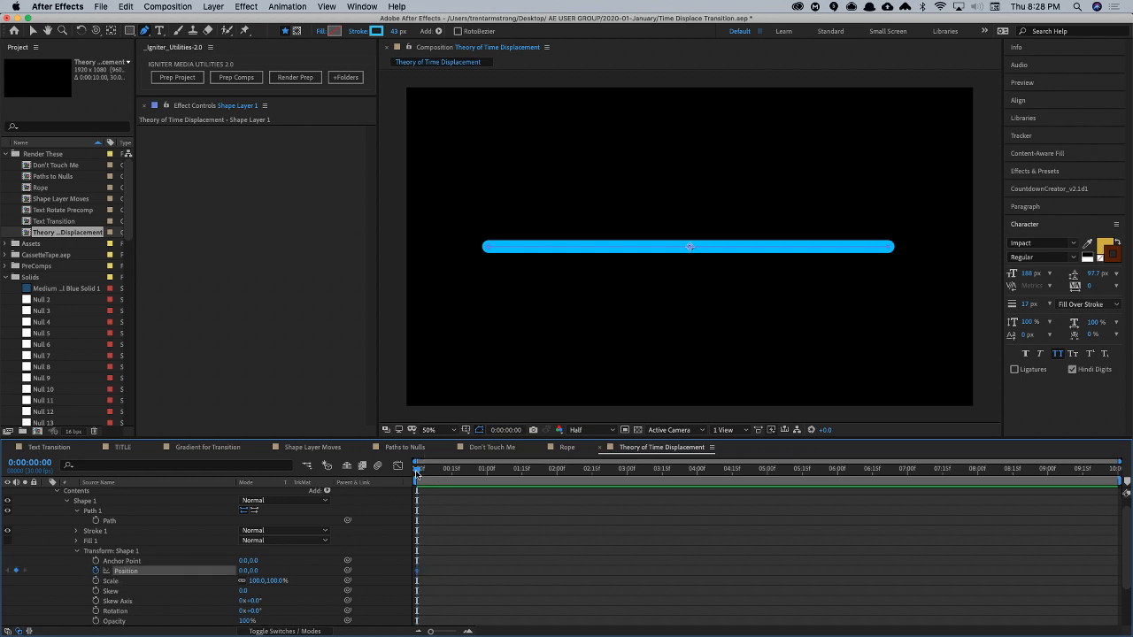
key(v)
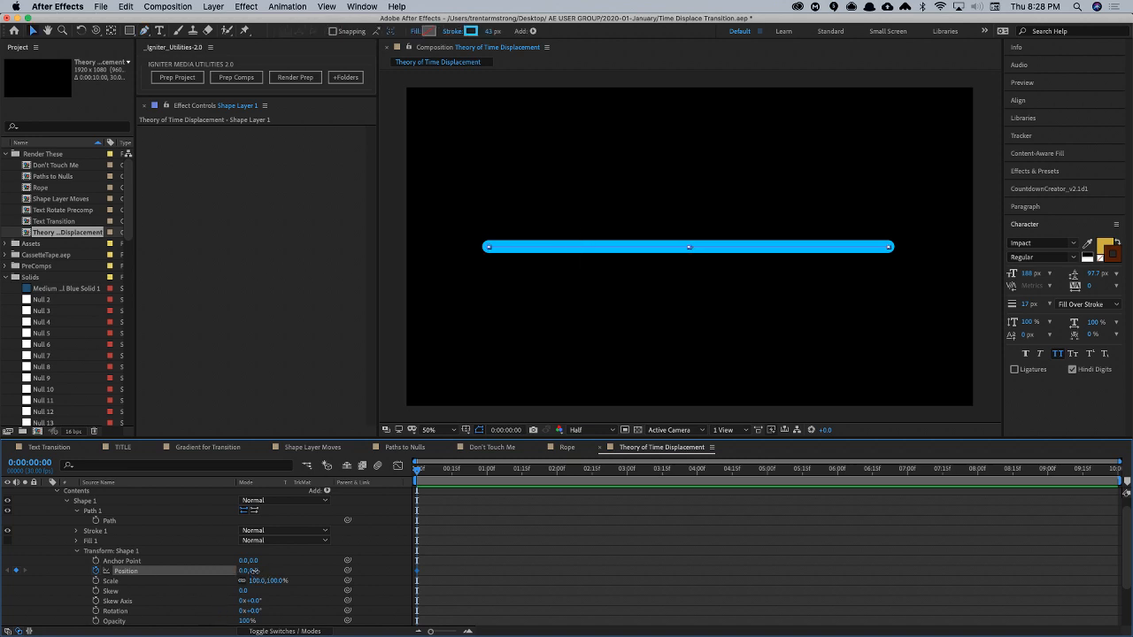
drag(254, 571, 145, 595)
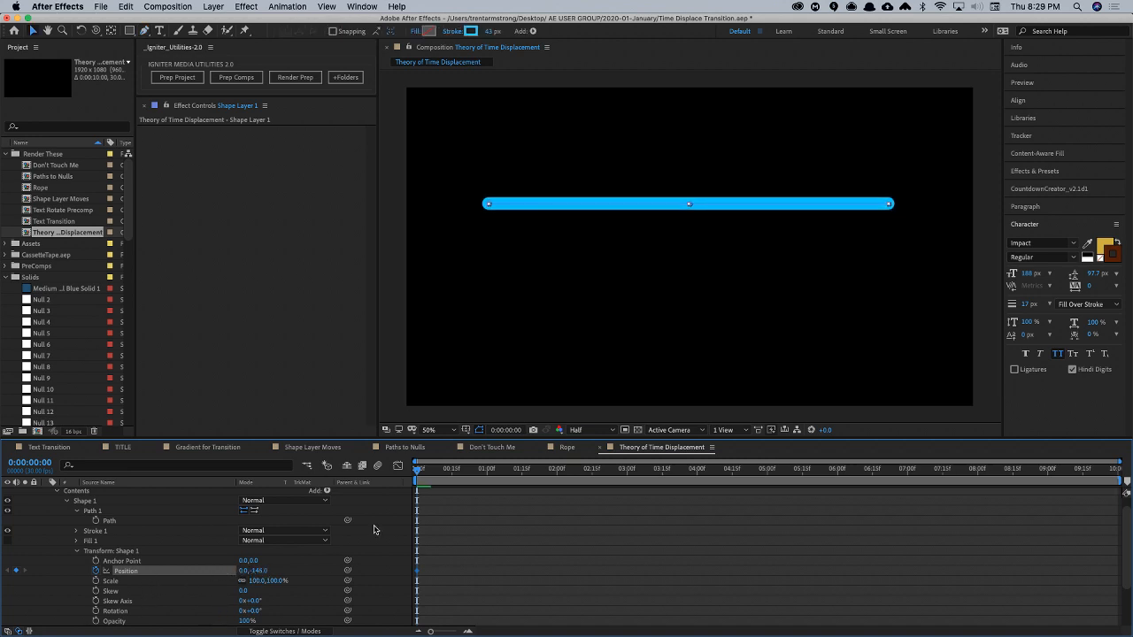
- Add shape Position keyframes of 0, 71 at 15 frames and 0, -146 at 1 second
mouse_move(430, 475)
mouse_down()
mouse_move(477, 474)
mouse_move(452, 478)
mouse_up()
drag(259, 571, 453, 513)
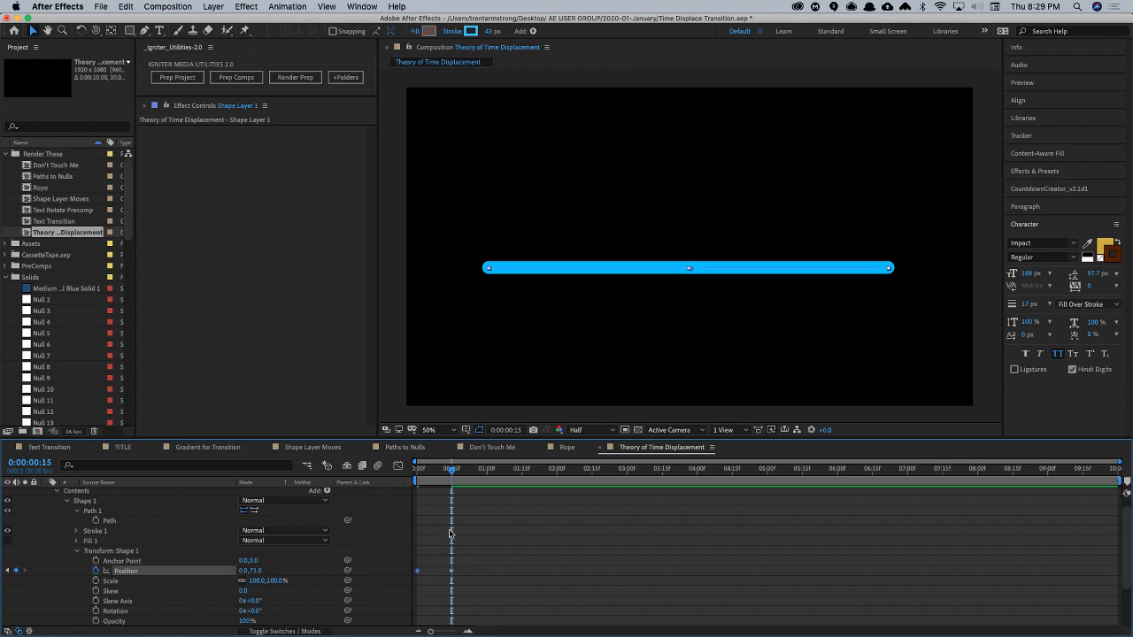
drag(478, 471, 487, 472)
key(super+v)
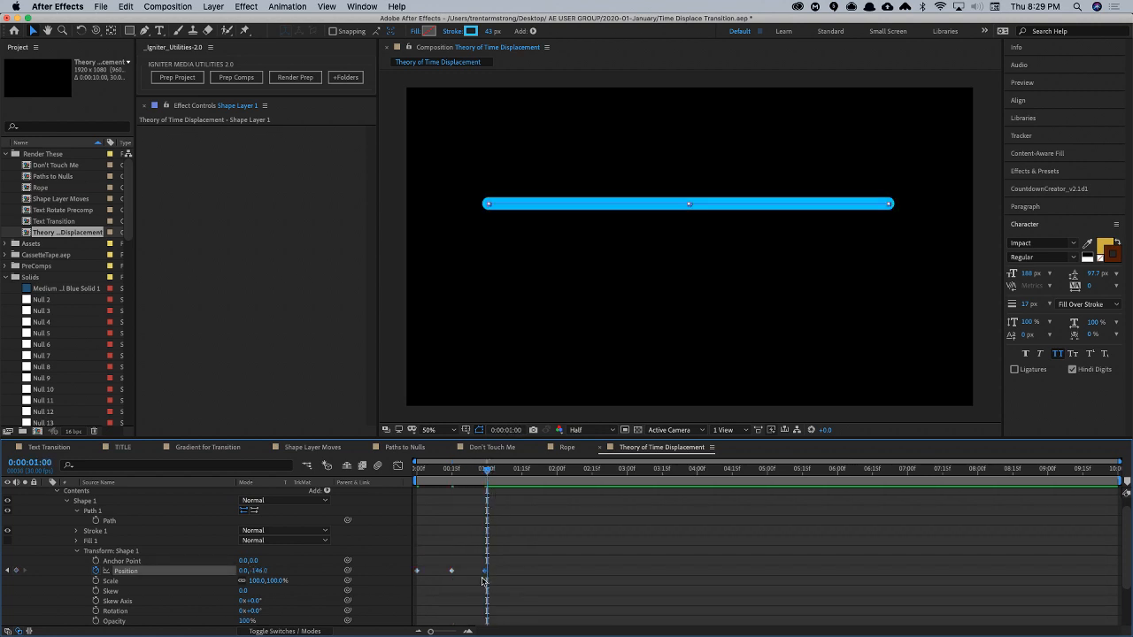
- Apply Easy Ease to all three shape Position keyframes and collapse and deselect the layer
drag(492, 556, 410, 590)
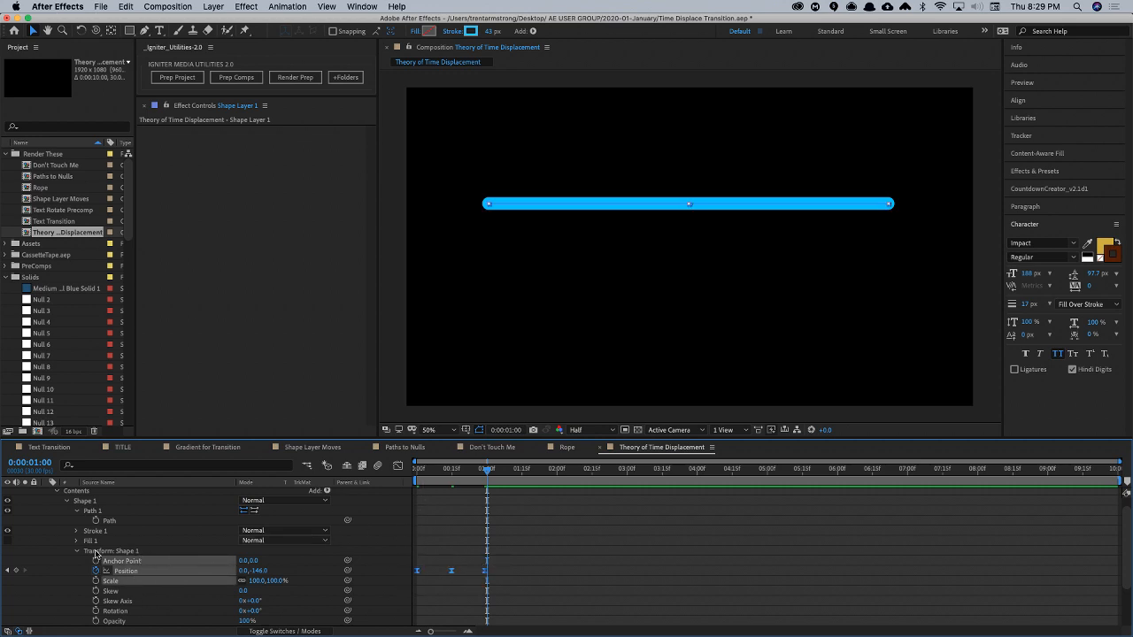
key(u)
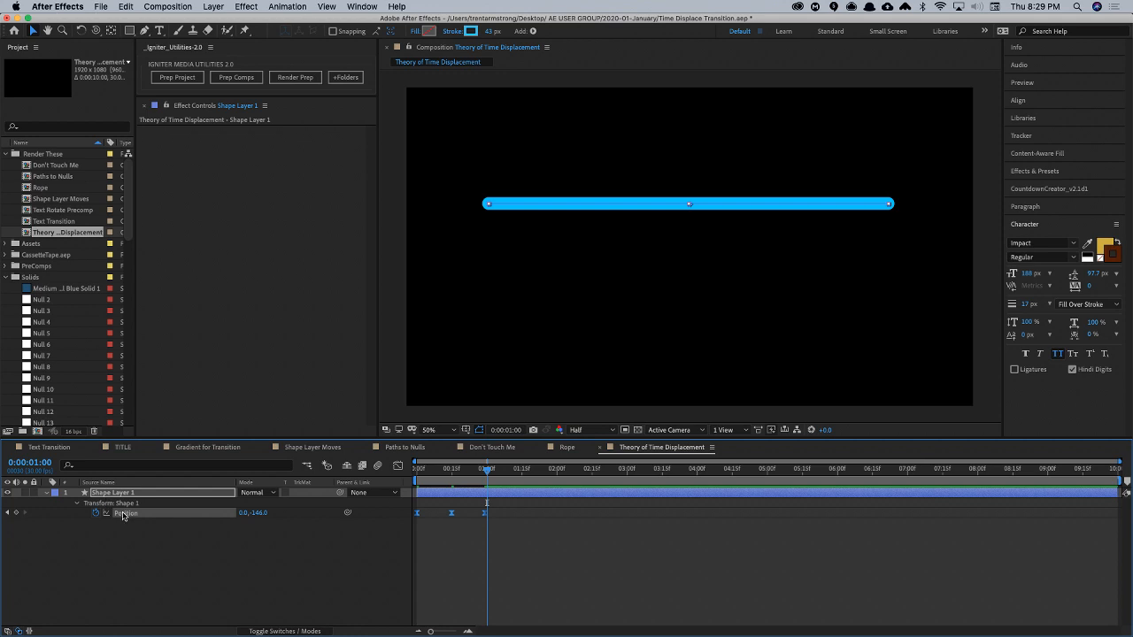
key(u)
click(124, 531)
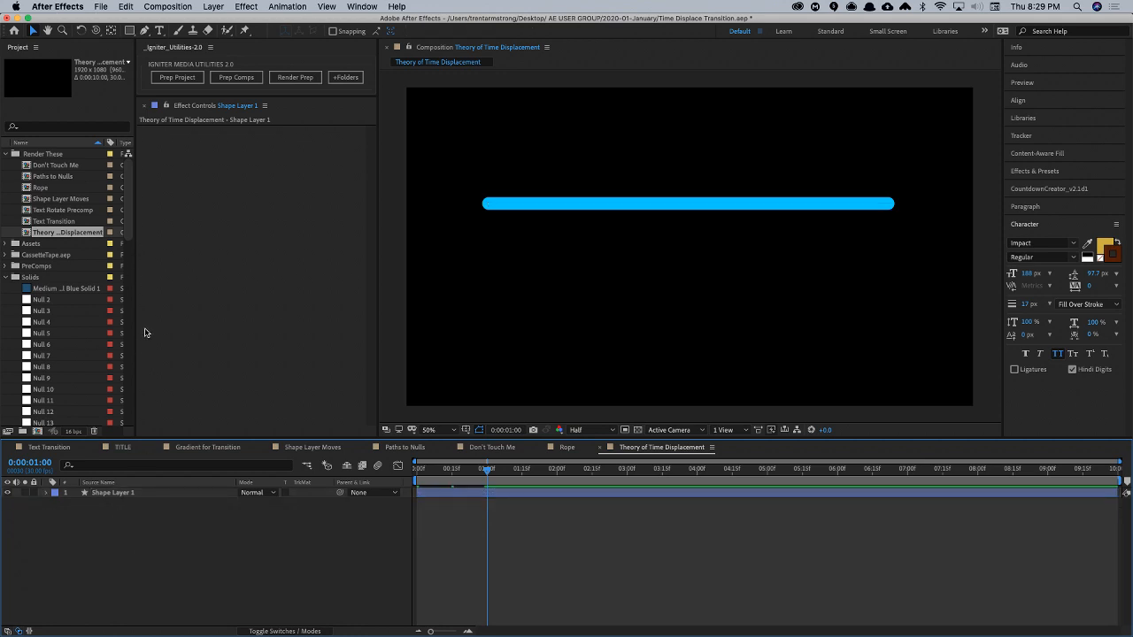
- Create a full-frame rectangle shape layer with a white-to-black linear gradient fill and a 0 px stroke
click(255, 5)
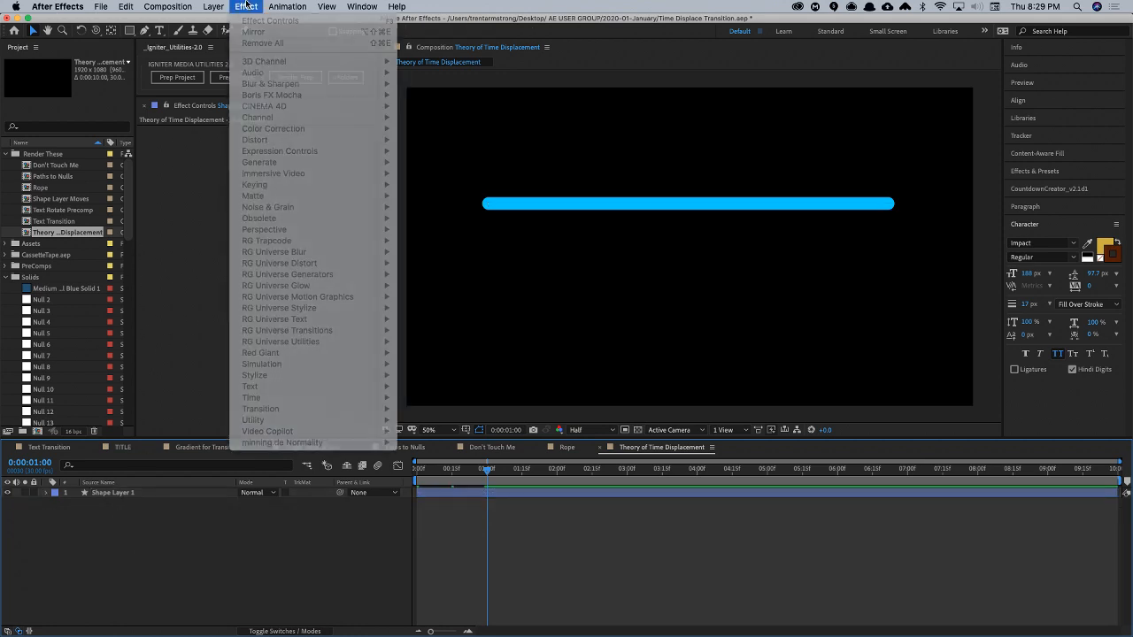
click(238, 5)
click(130, 30)
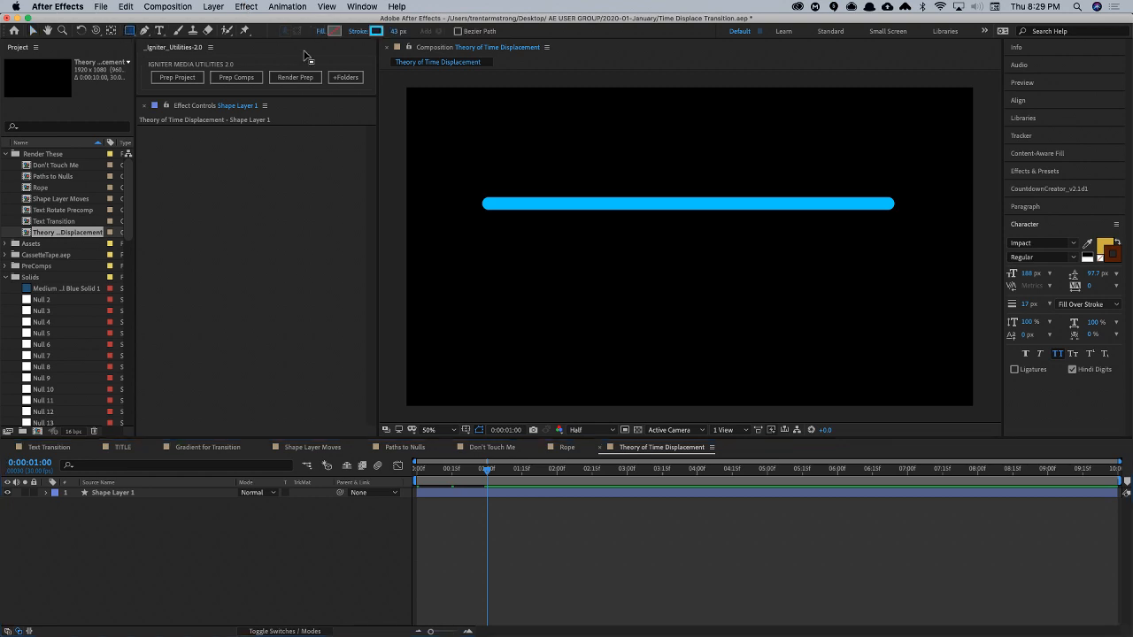
alt+click(335, 32)
drag(398, 33, 185, 50)
double_click(131, 31)
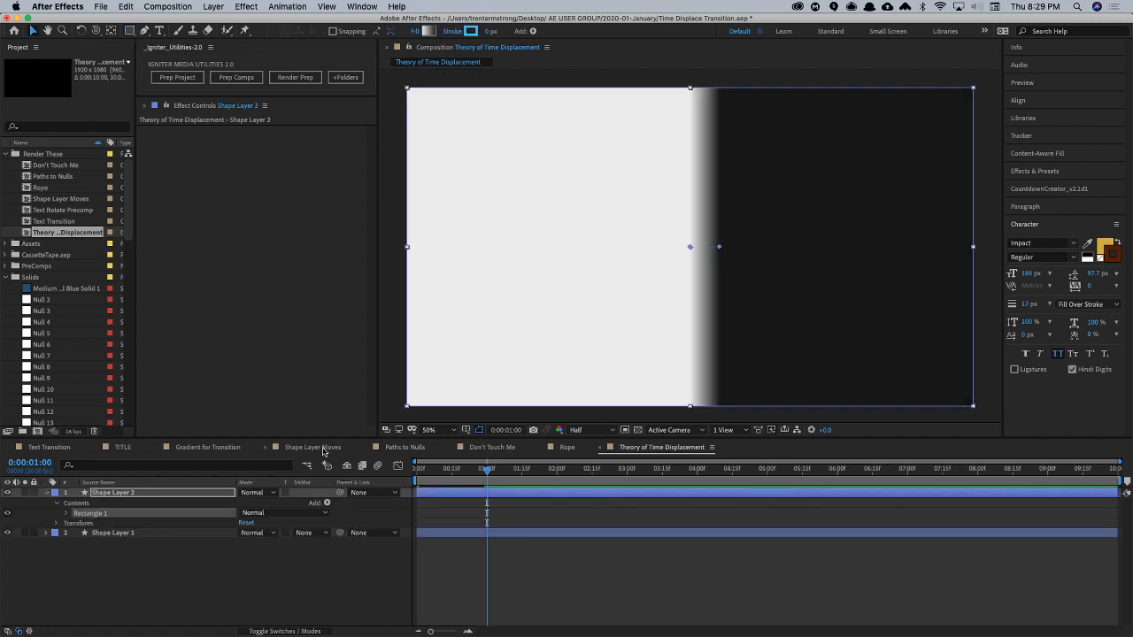
- Stretch the rectangle's gradient so it runs from the left edge to the right edge of the frame
drag(691, 251, 409, 249)
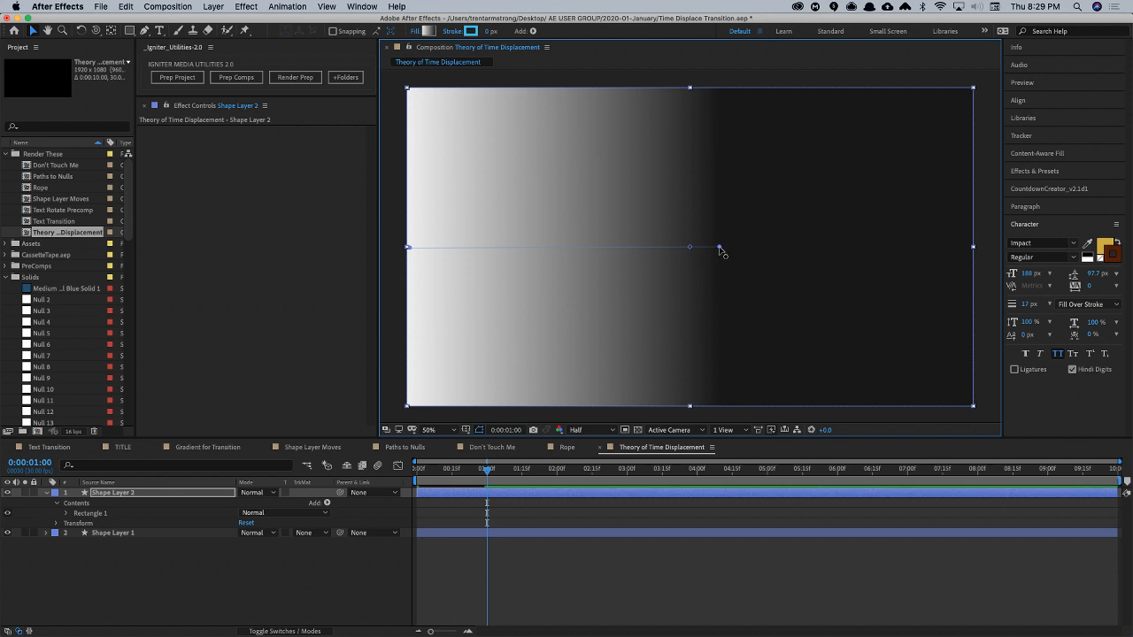
drag(721, 247, 972, 252)
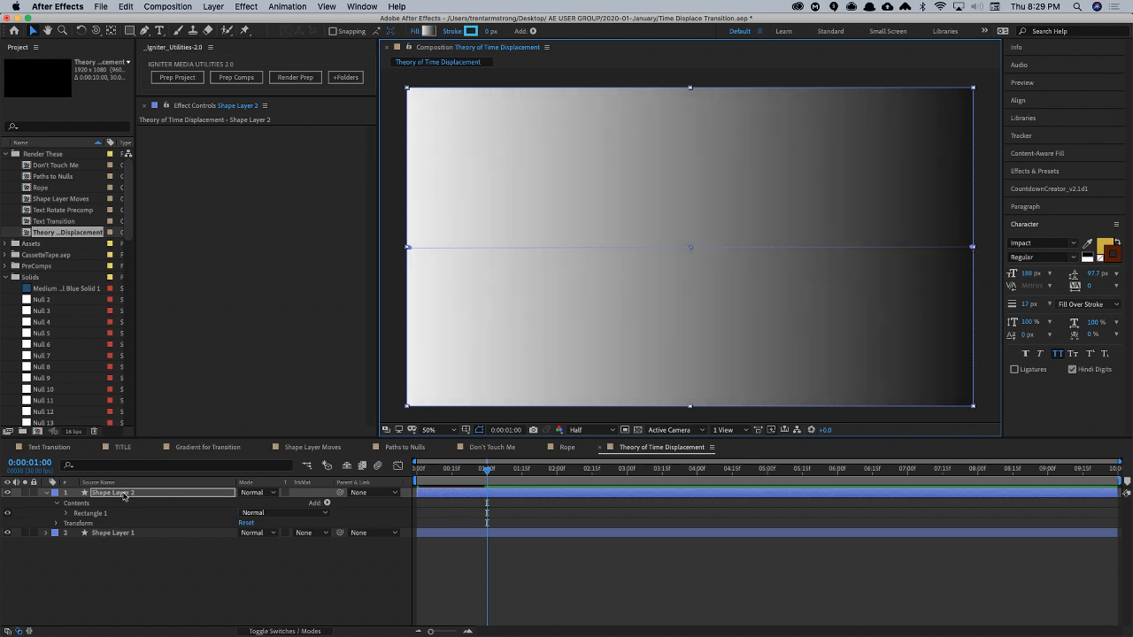
- Move the gradient shape layer below the line layer and rename it Displacement Gradient
drag(124, 496, 120, 558)
key(Return)
text(Displacem)
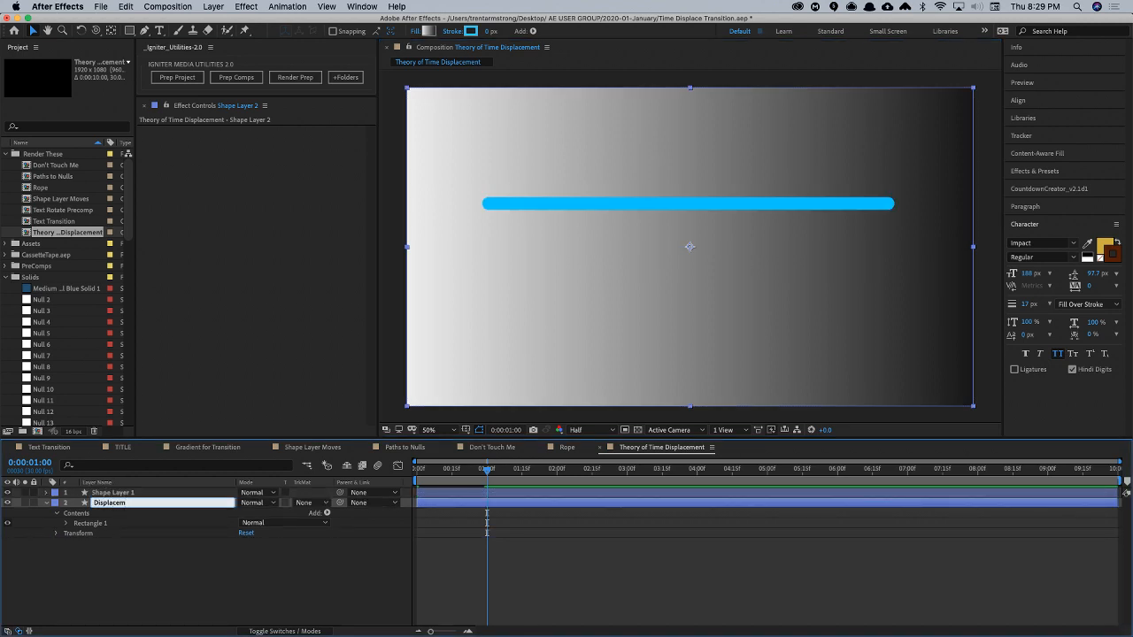
text(ent)
key(Return)
key(Return)
key(Right)
- Rename the Shape Layer 1 layer as Line
key(Return)
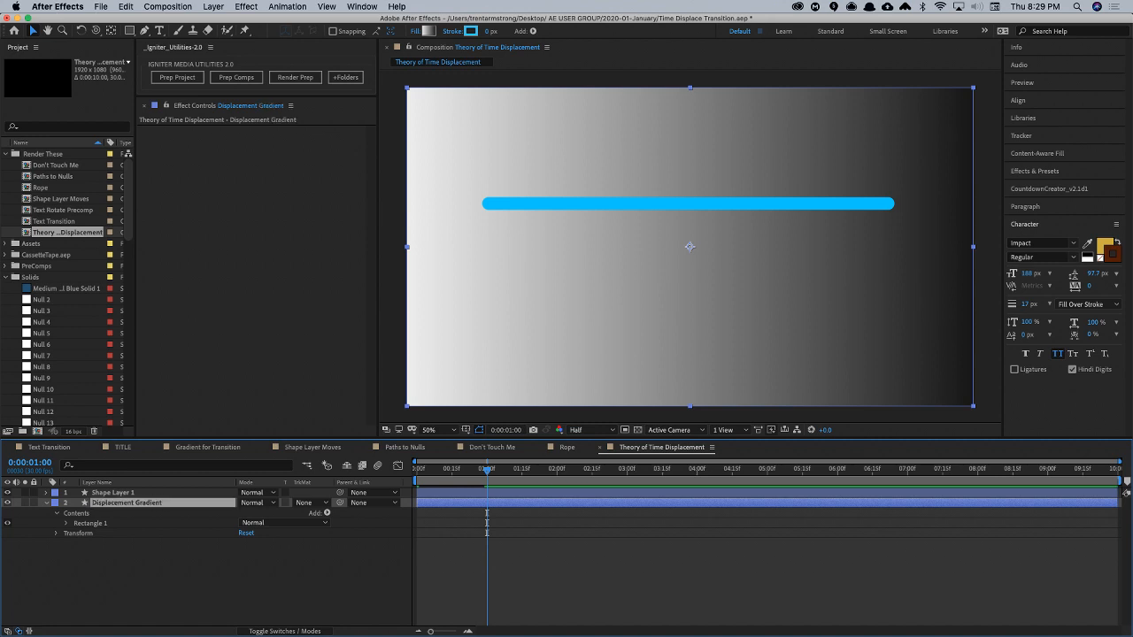
key(super+Up)
key(Return)
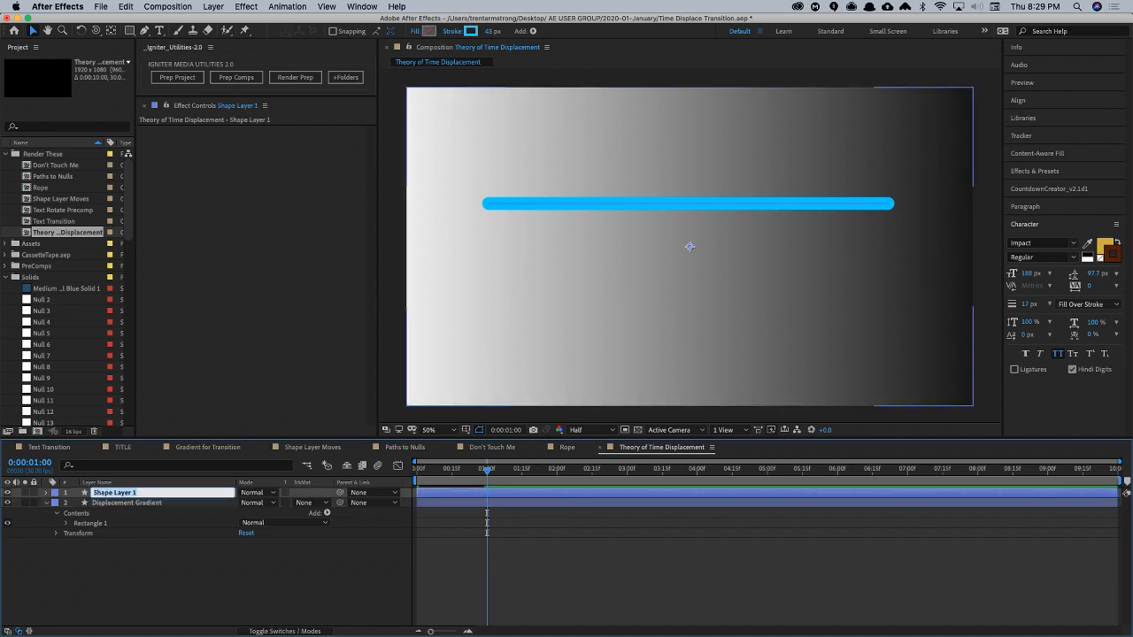
text(Line)
key(Return)
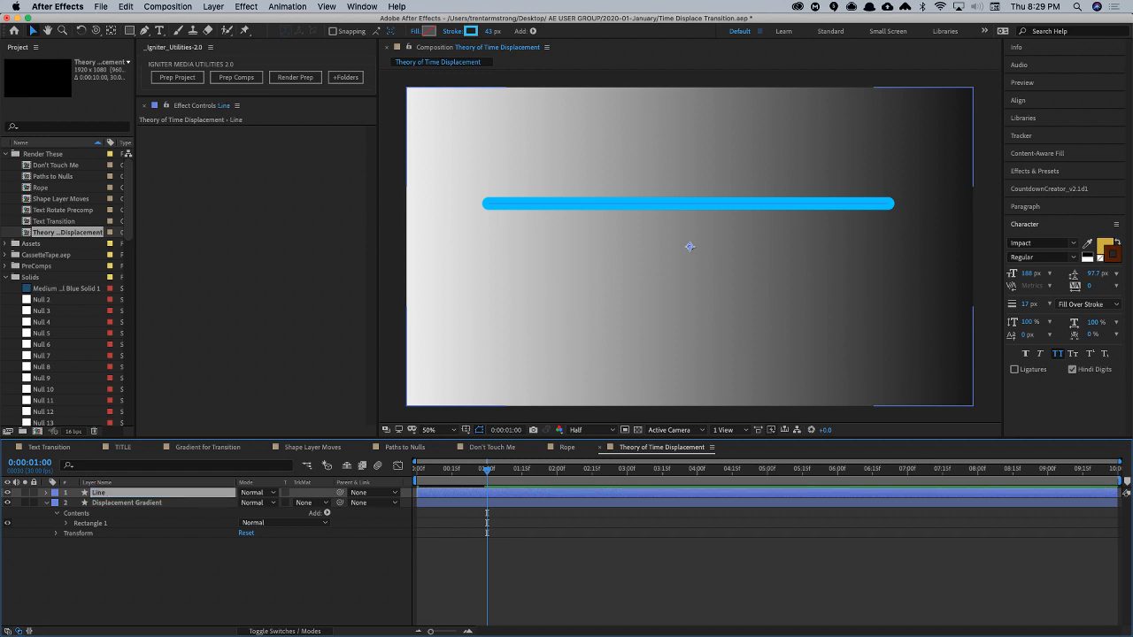
- Set the Displacement Gradient layer's opacity to 0% and collapse the layer
click(126, 505)
key(t)
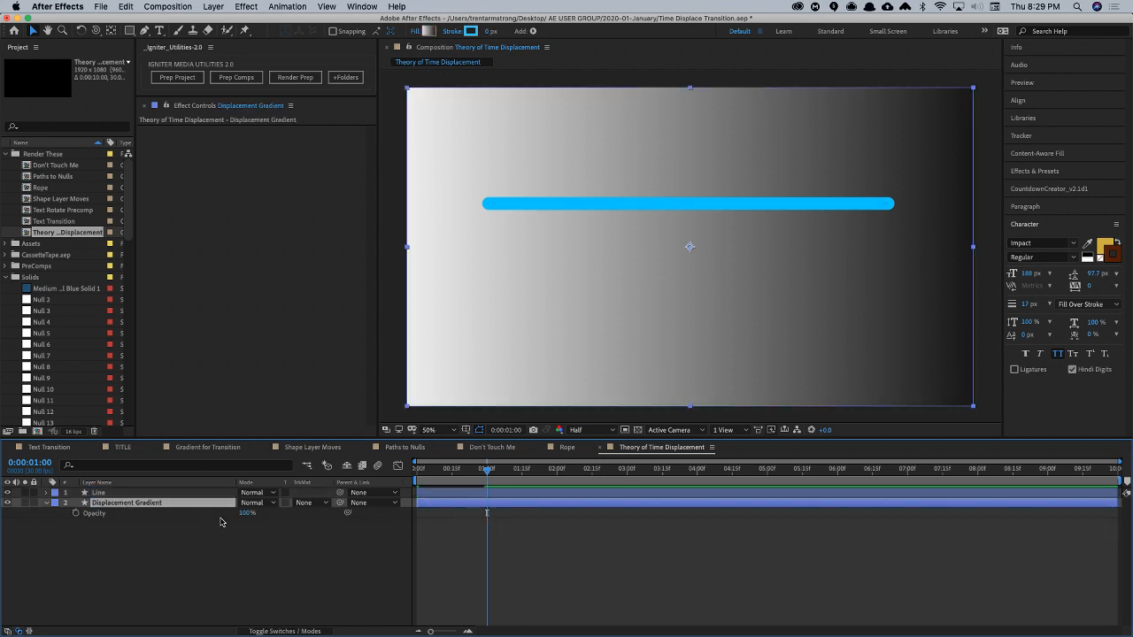
drag(245, 515, 92, 522)
click(47, 502)
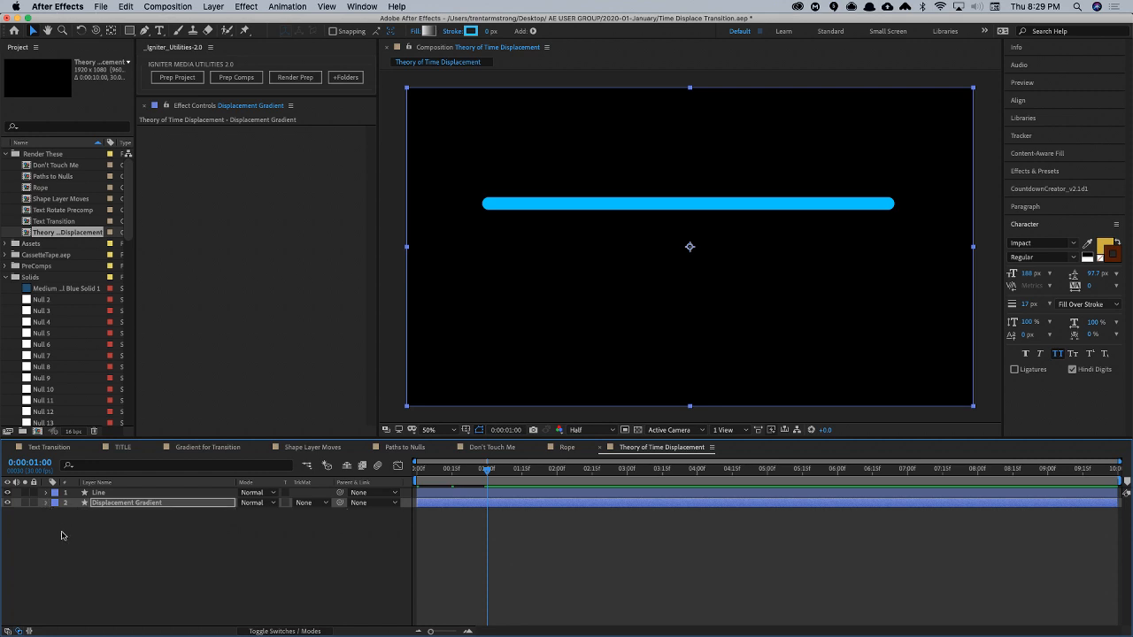
- Apply the Time Displacement effect to the Line layer with Displacement Gradient as its time displacement layer
click(100, 493)
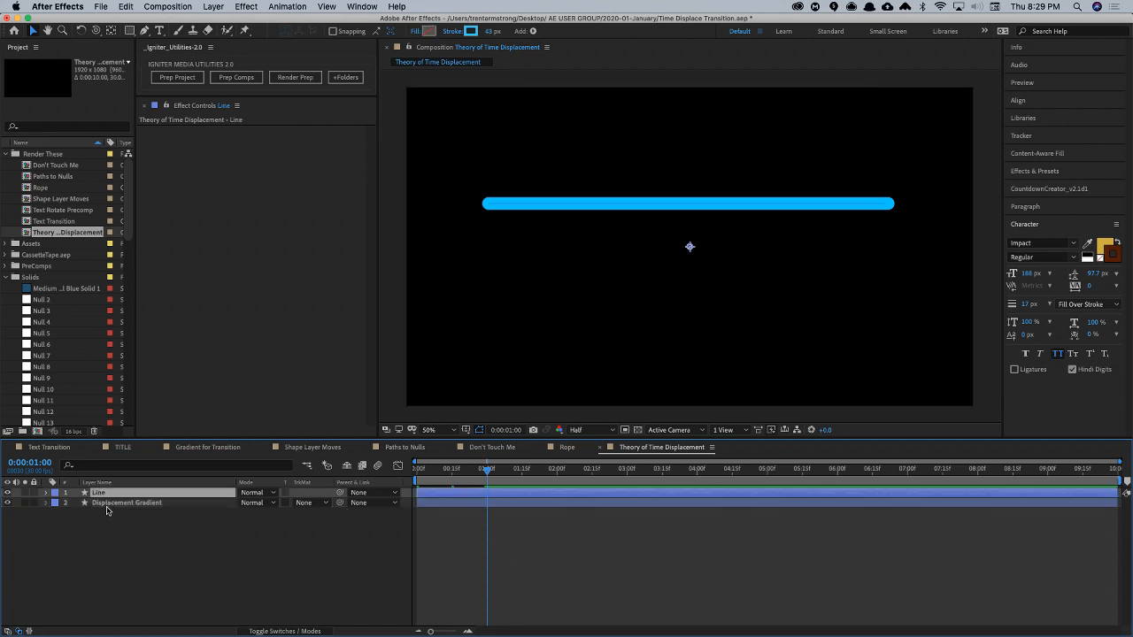
click(252, 7)
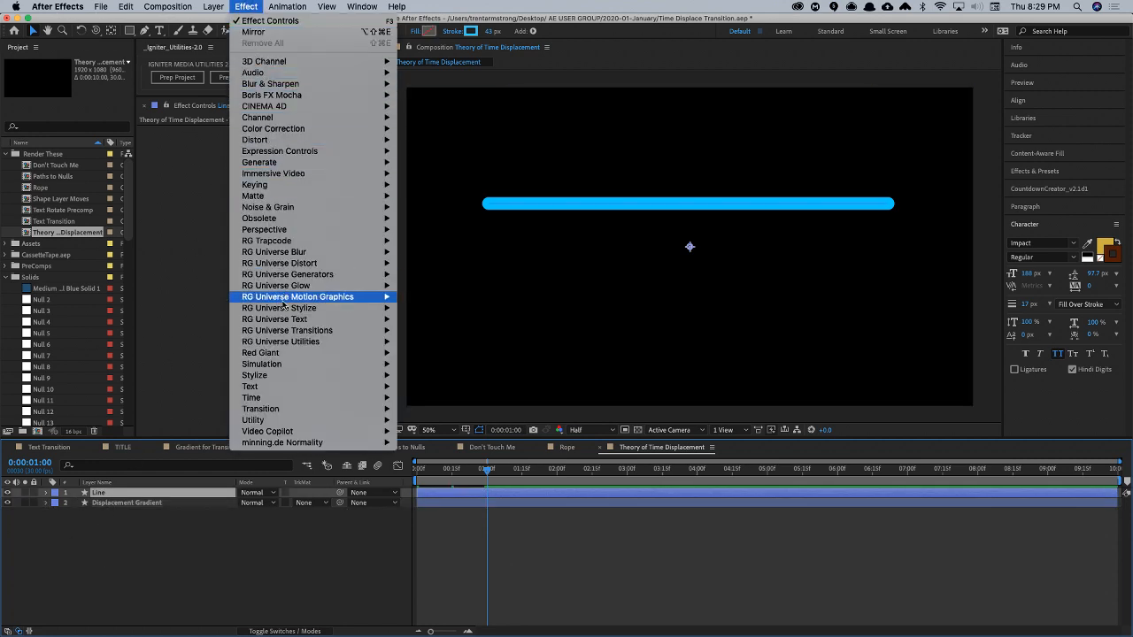
mouse_move(265, 398)
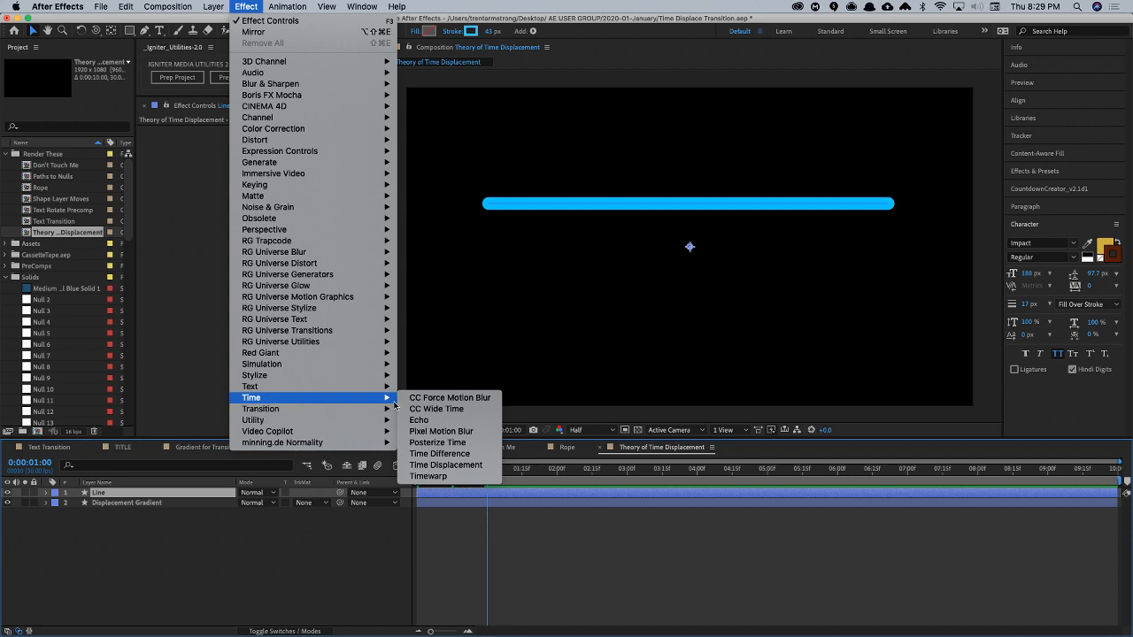
click(454, 465)
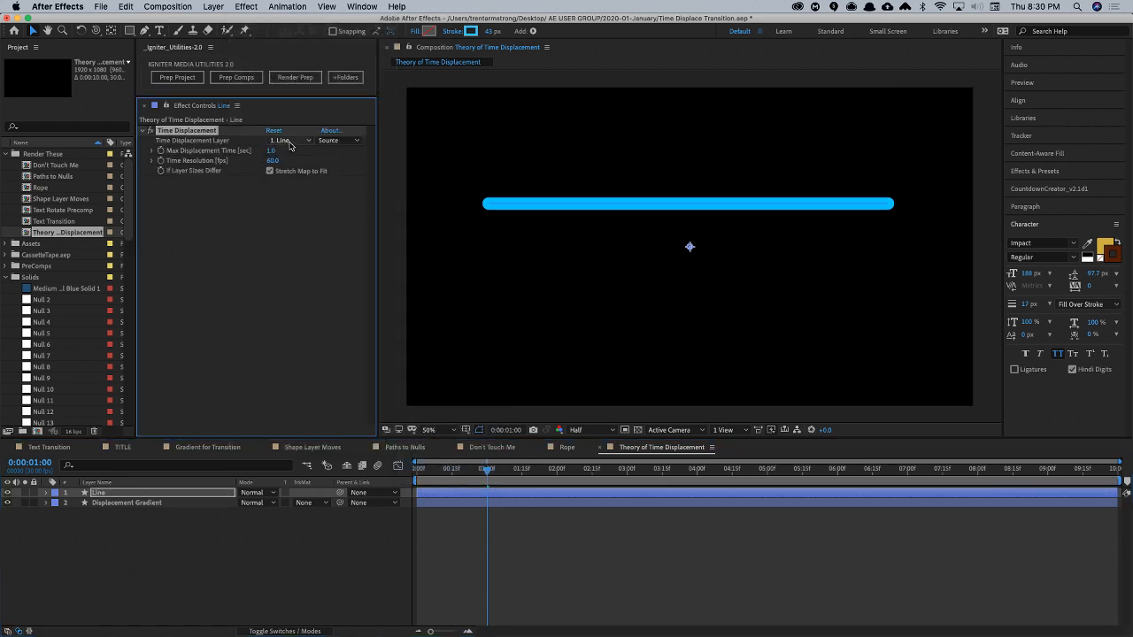
click(288, 141)
click(299, 181)
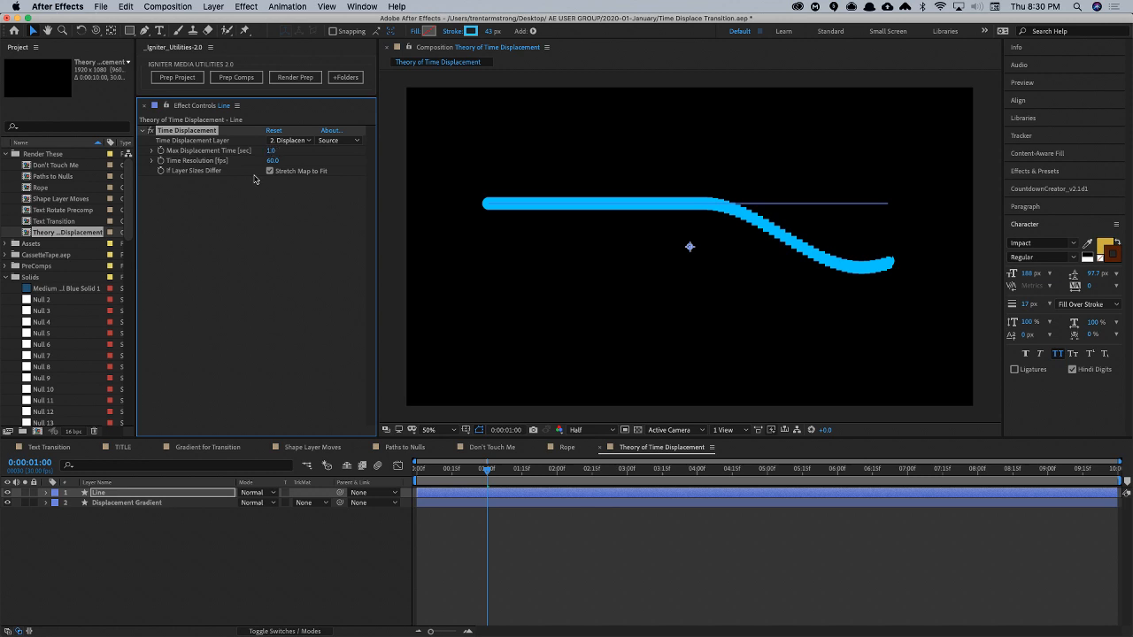
- Set the Time Displacement effect's Time Resolution to 200 fps and preview the animation
click(276, 161)
text(200)
key(Return)
key(space)
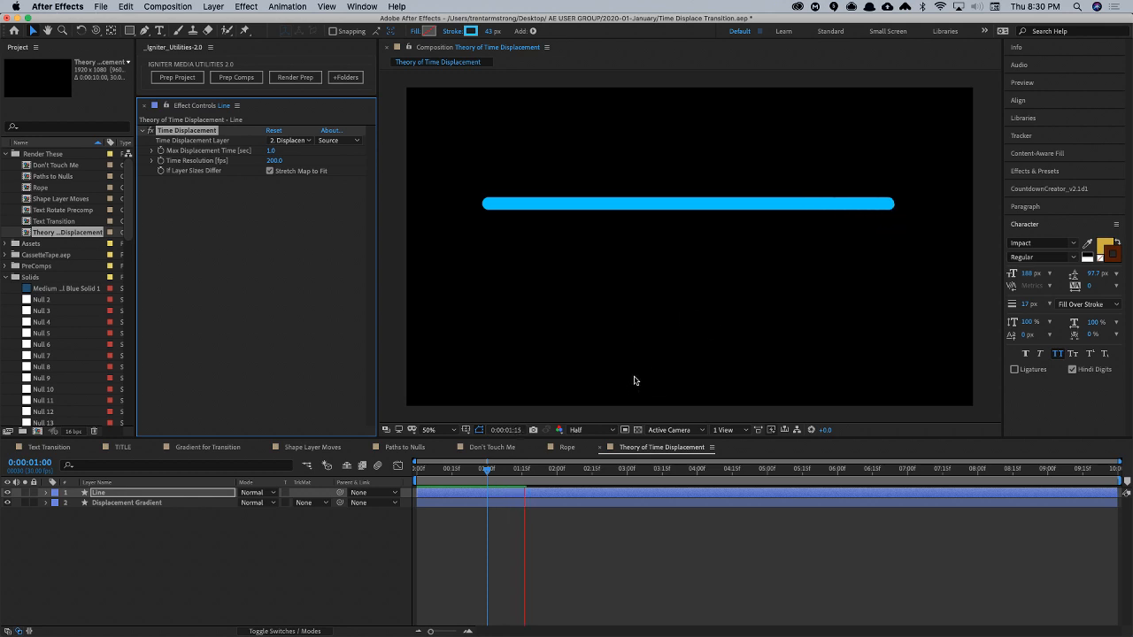
key(space)
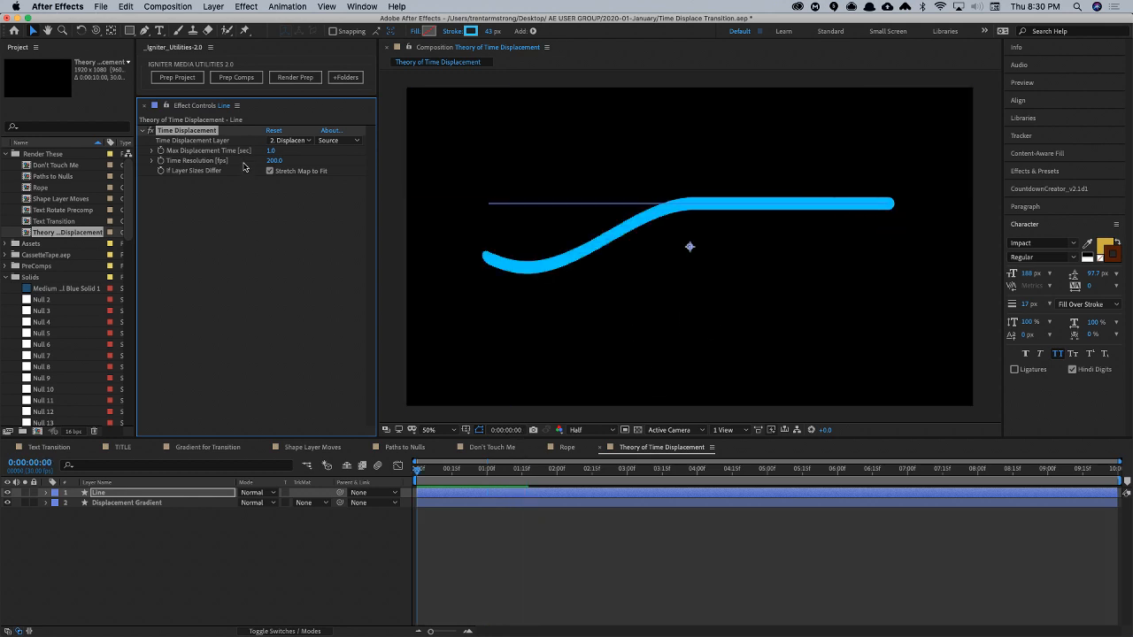
- Try a Max Displacement Time of 1.7 seconds on the Line layer and preview the animation
drag(270, 151, 314, 153)
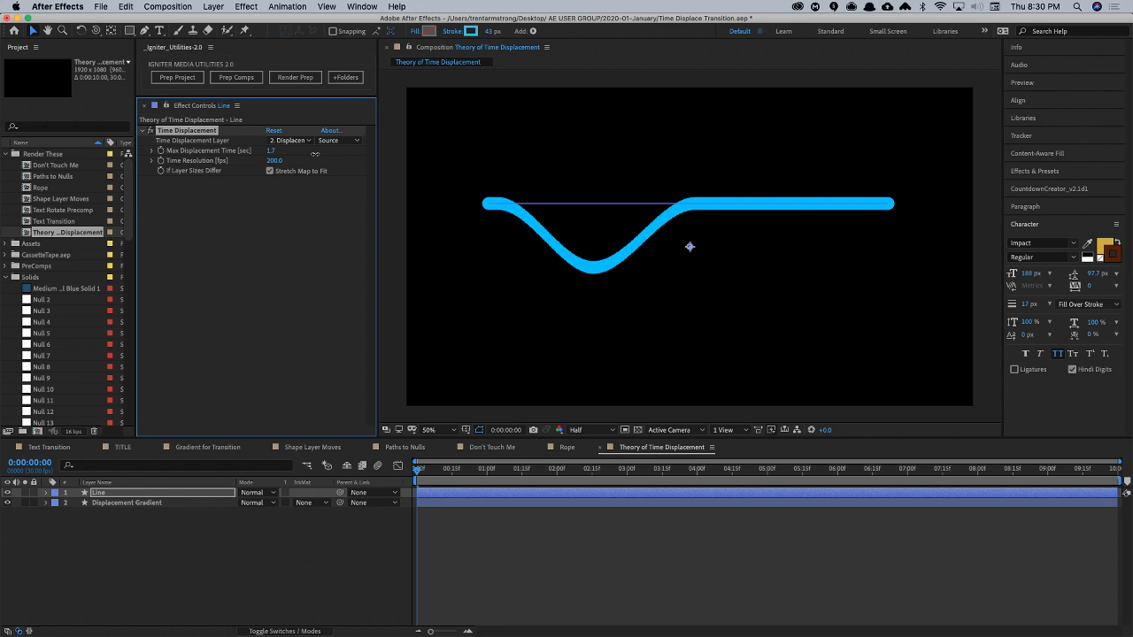
key(space)
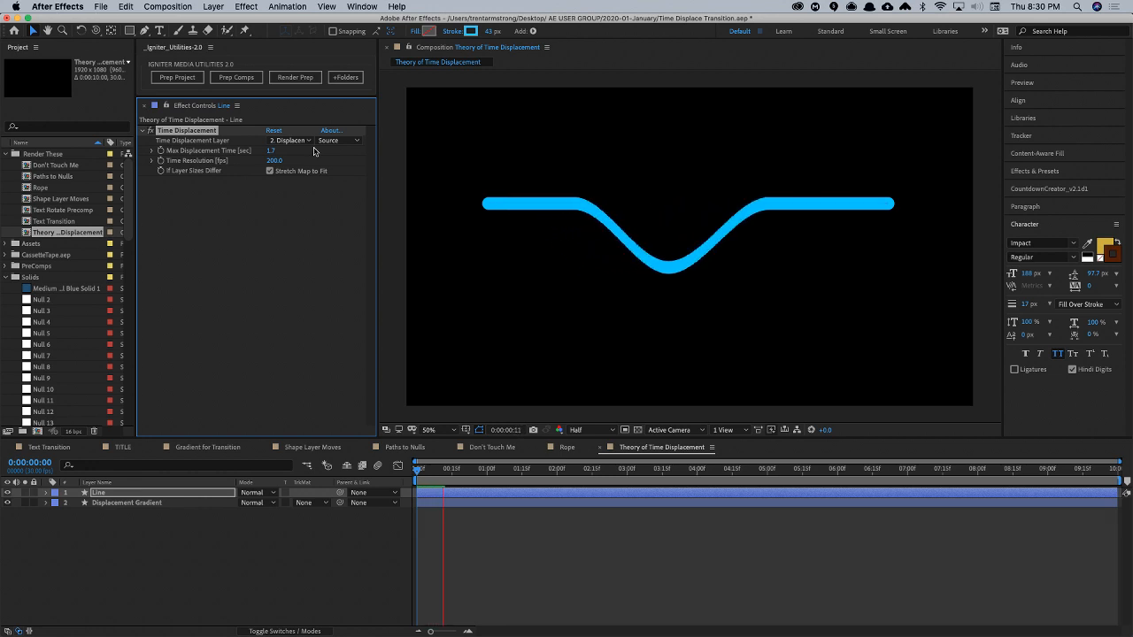
key(space)
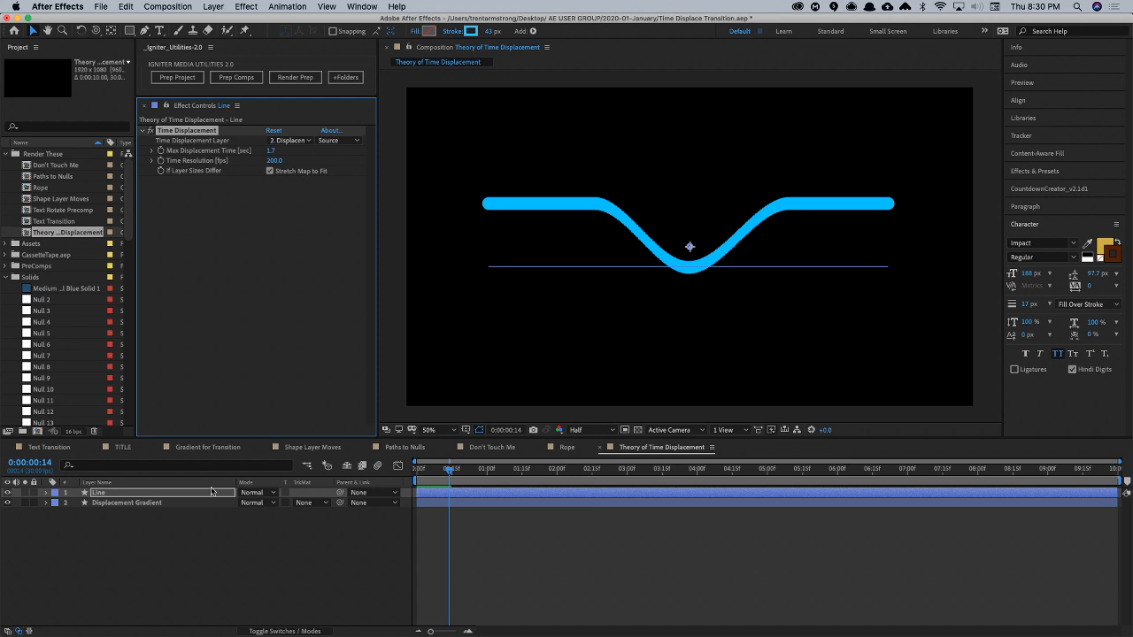
- Reveal the Line layer's keyframes and shift all three shape Position keyframes to start at 1 second
key(u)
mouse_move(493, 510)
mouse_down()
mouse_move(412, 533)
mouse_move(487, 519)
mouse_up()
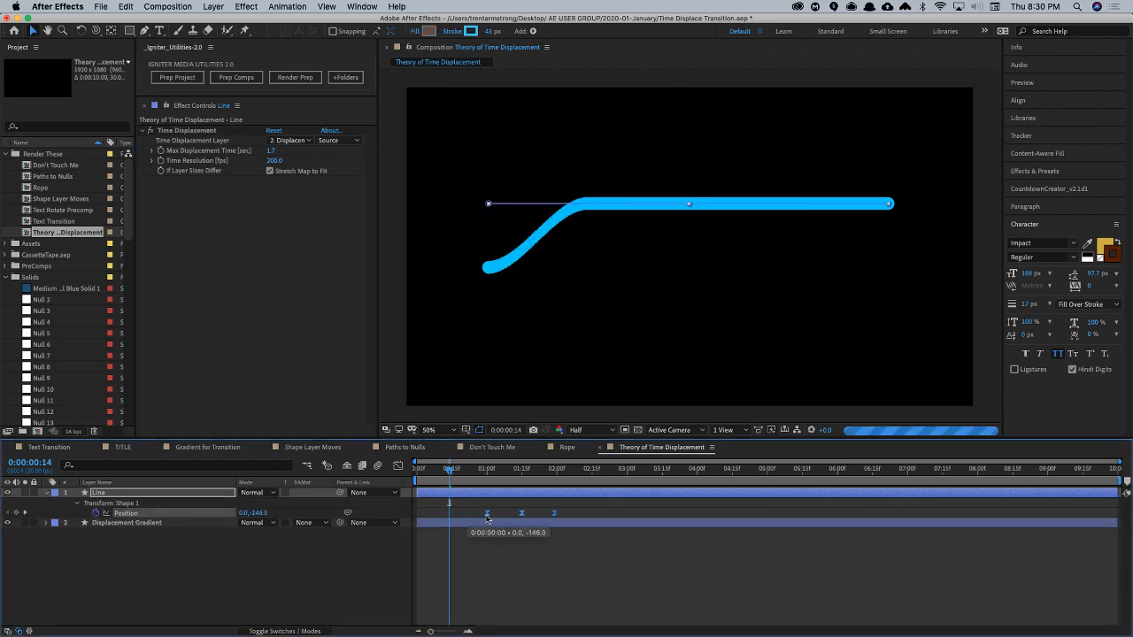
- Set the Time Displacement effect's Max Displacement Time to 1 second and preview the animation
click(273, 150)
text(1)
key(Return)
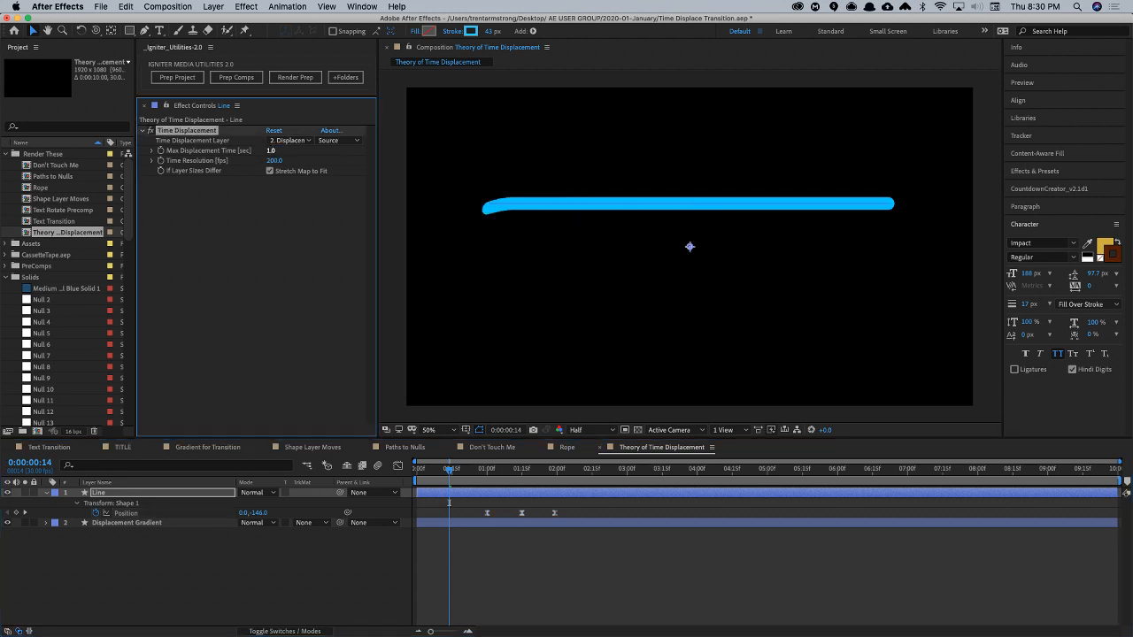
click(449, 503)
key(space)
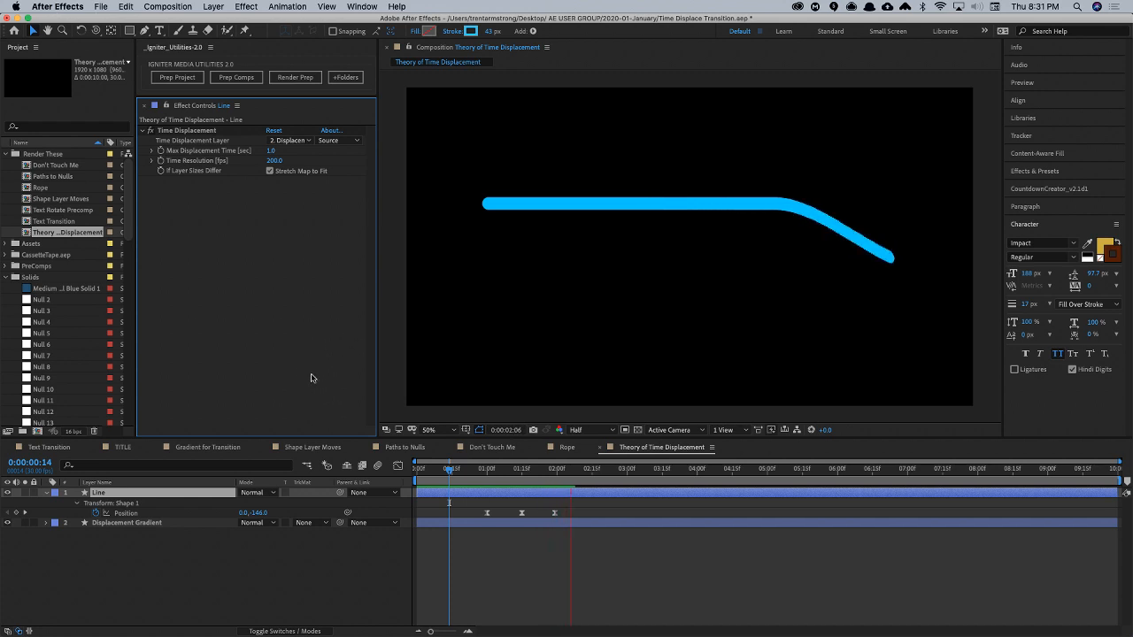
key(space)
- Convert the Line's three Position keyframes to linear, compress them to run from 1:00 to about 1:14, and preview
drag(475, 507, 521, 516)
super+click(521, 514)
click(533, 516)
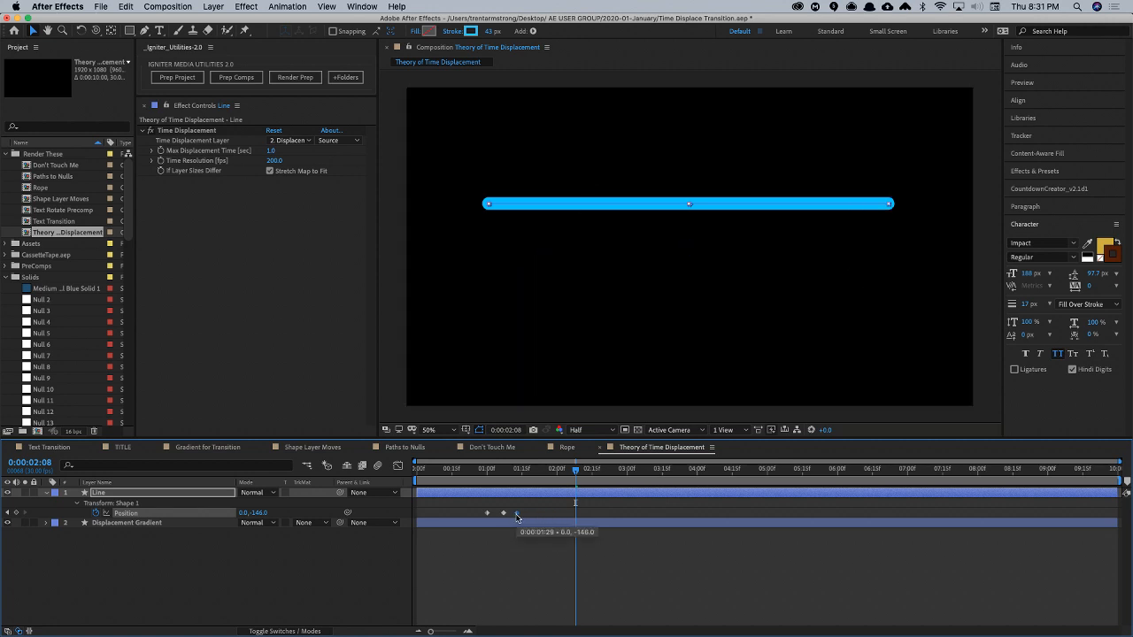
click(514, 541)
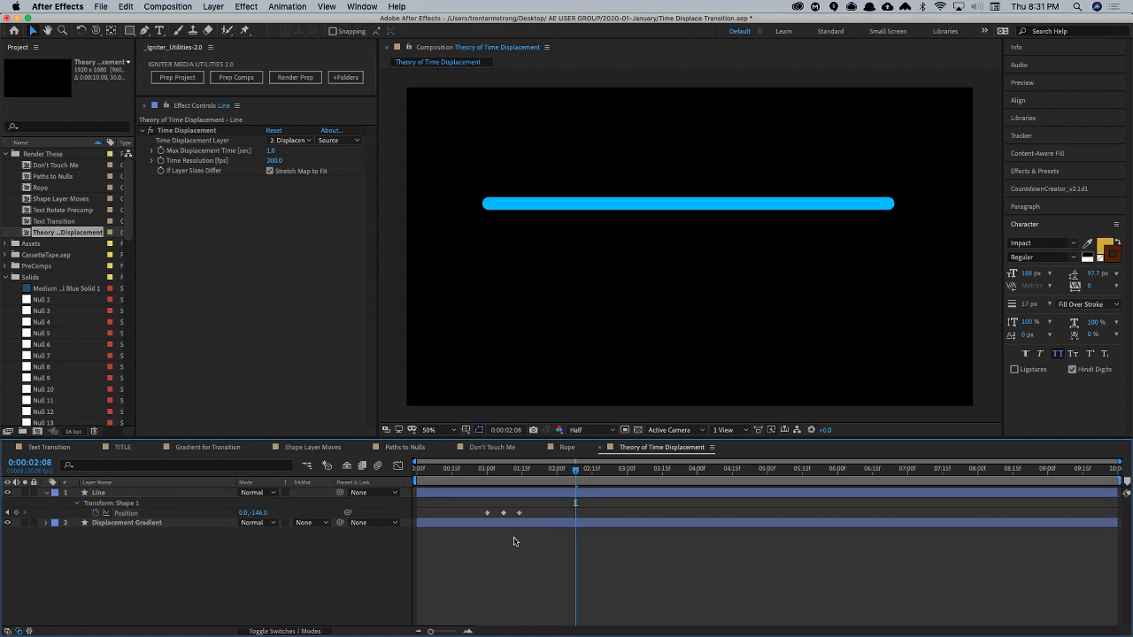
key(space)
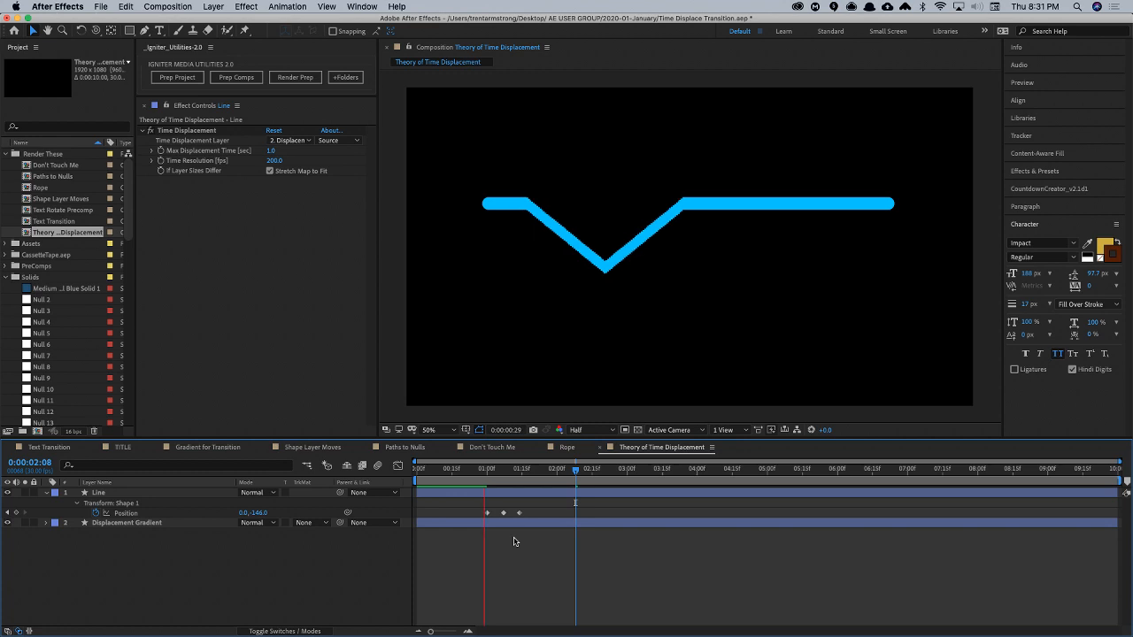
- Set the Line's middle shape Position keyframe at 1:07 to 0, -246
click(498, 469)
drag(497, 471, 493, 473)
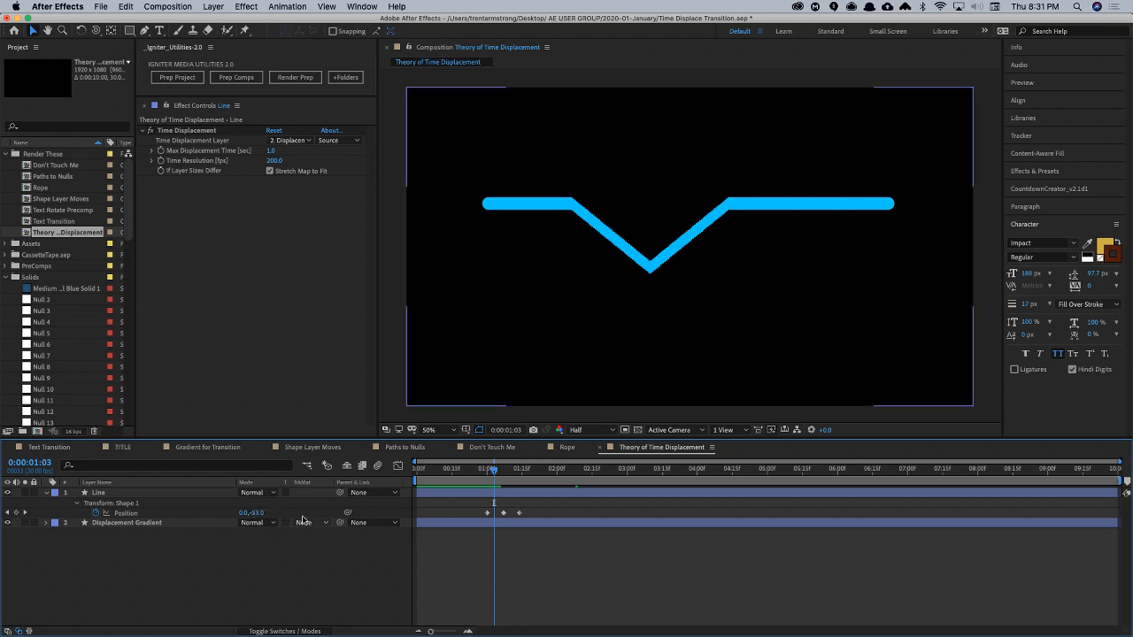
key(k)
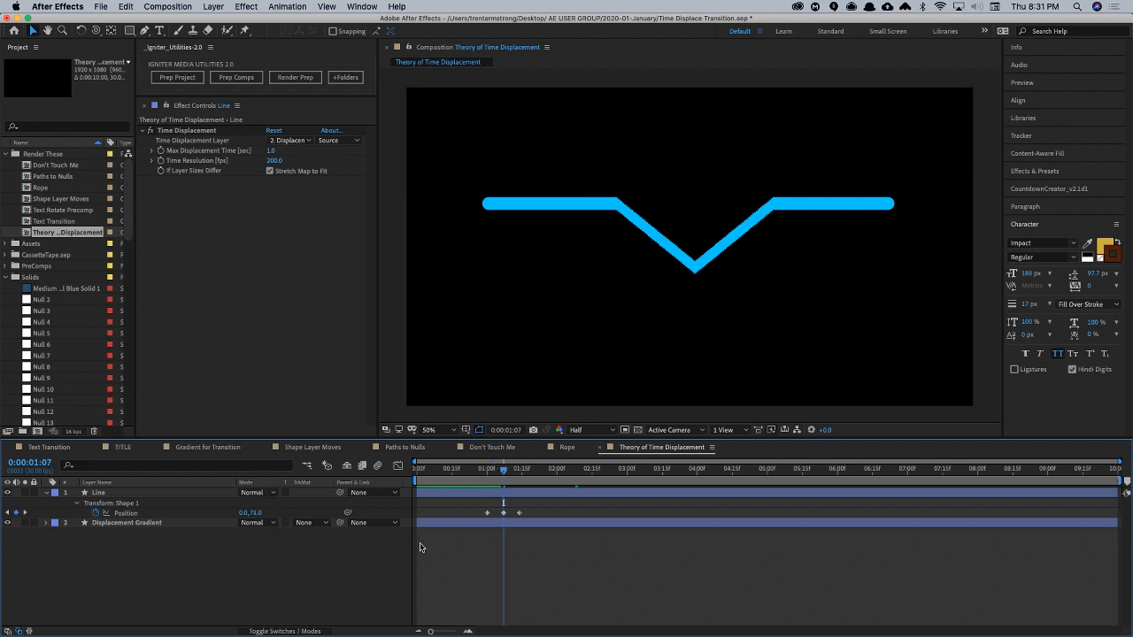
click(256, 513)
click(265, 545)
drag(258, 513, 148, 538)
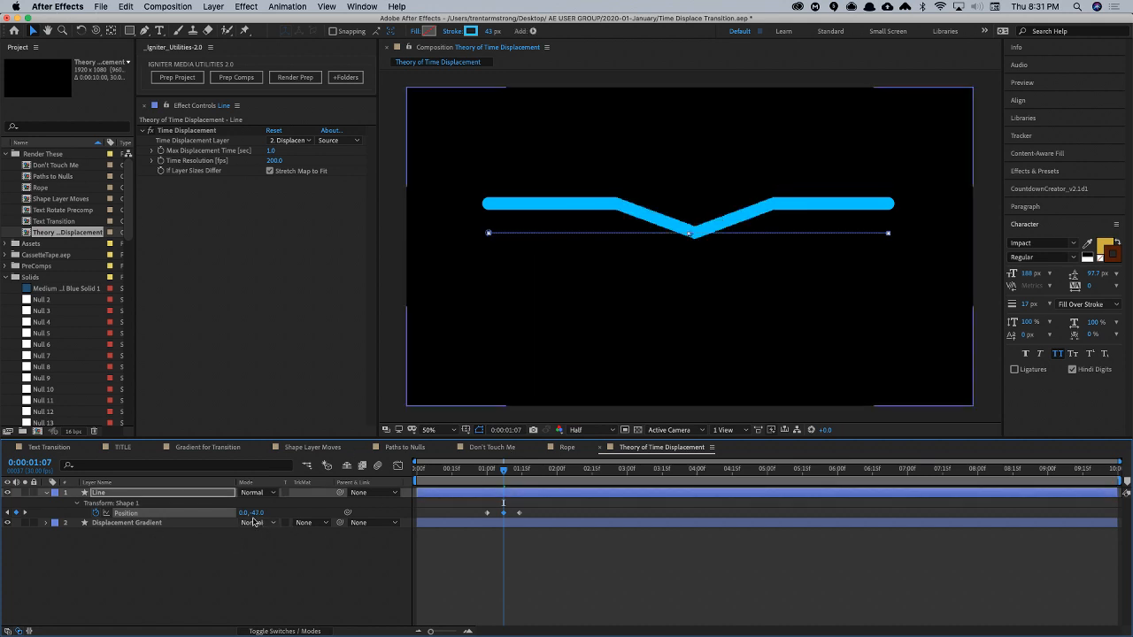
mouse_move(258, 513)
mouse_down()
mouse_move(220, 535)
mouse_move(254, 521)
mouse_move(244, 533)
mouse_up()
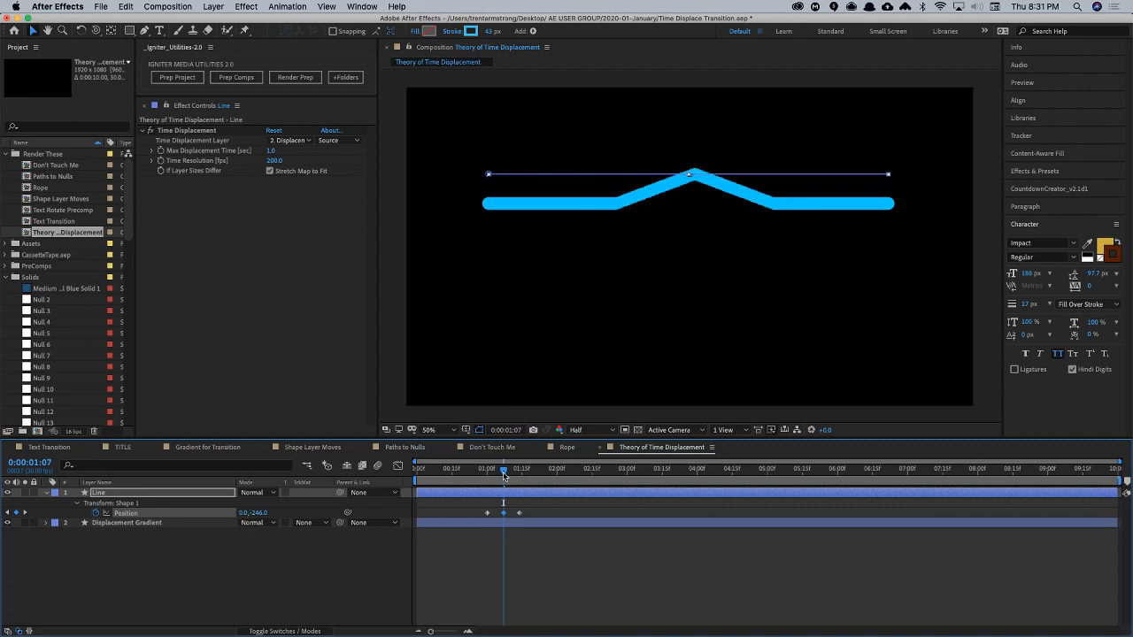
- Add a Line shape Position keyframe of 0, -84.9 at 1:03 and preview the resulting wave
drag(501, 470, 493, 470)
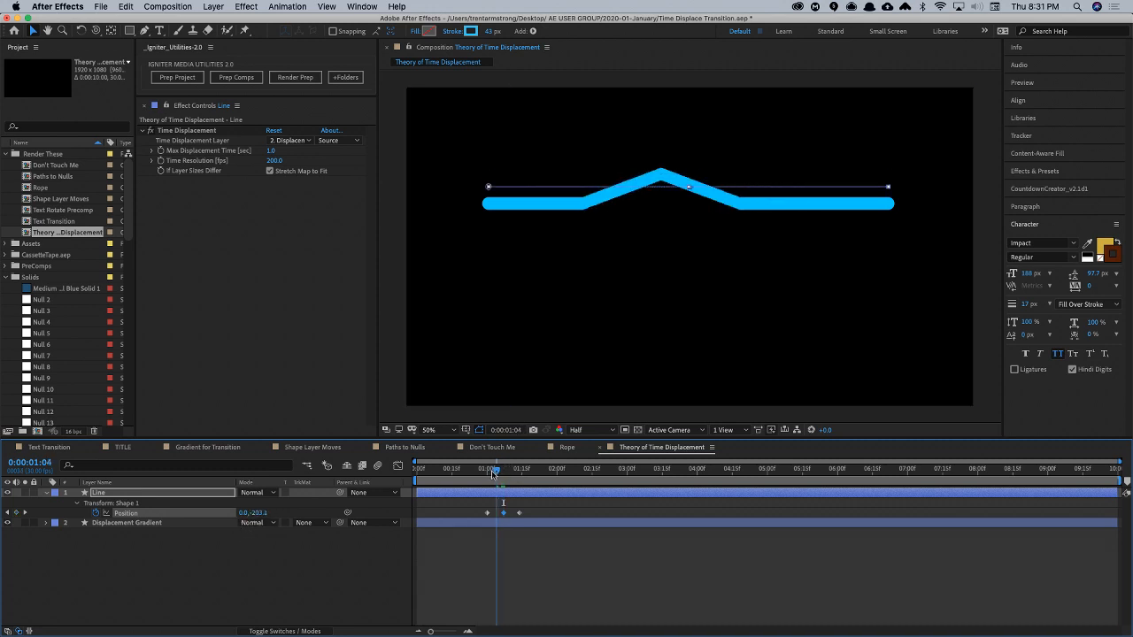
mouse_move(257, 513)
mouse_down()
mouse_move(316, 508)
mouse_move(269, 515)
mouse_move(276, 522)
mouse_up()
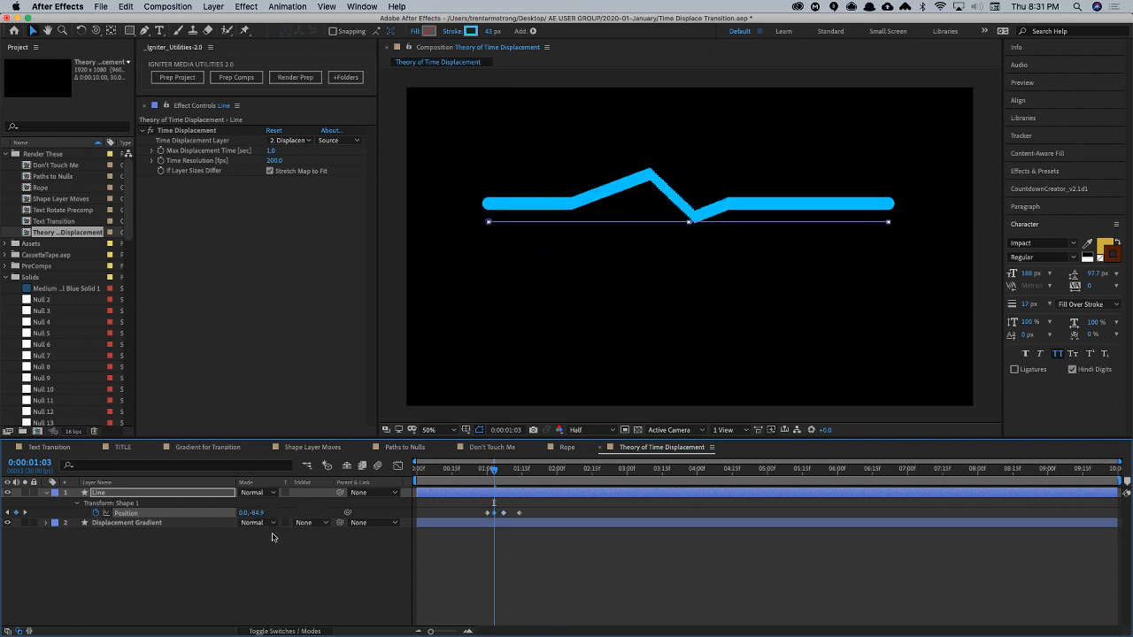
drag(494, 472, 510, 472)
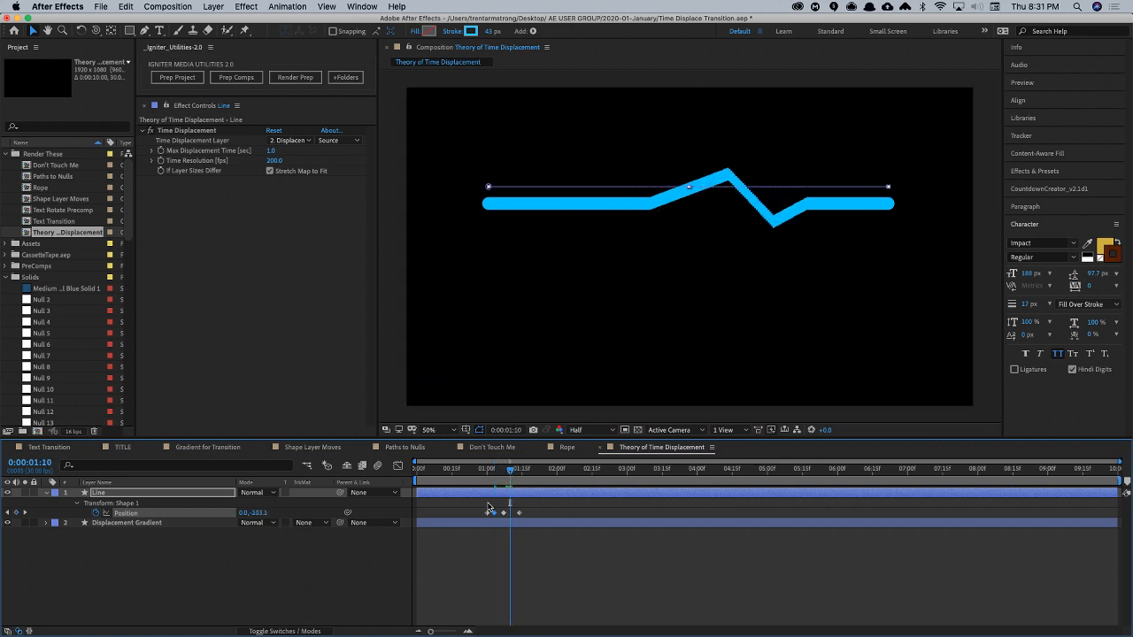
click(381, 565)
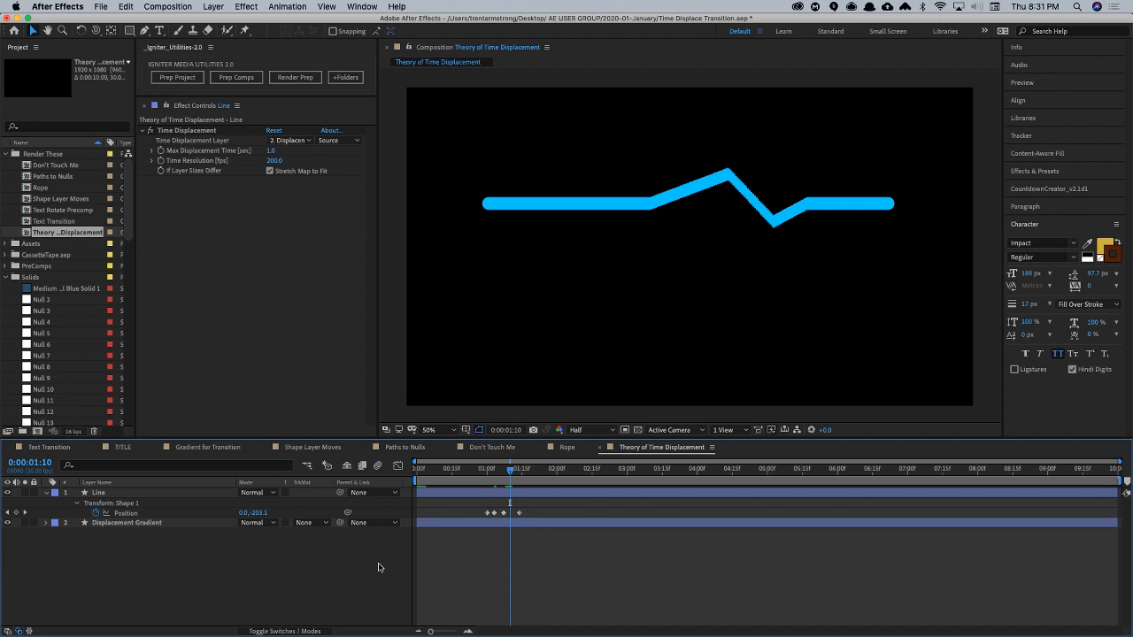
key(space)
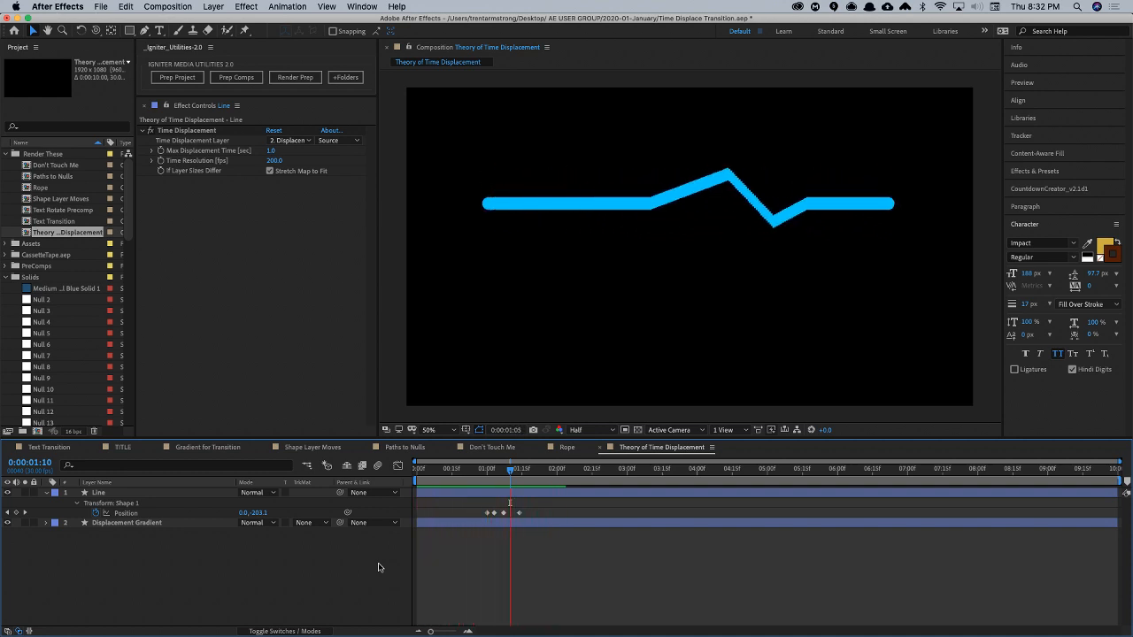
- Remove the Position keyframe at 1:03 and apply Easy Ease to the remaining three Position keyframes
click(503, 513)
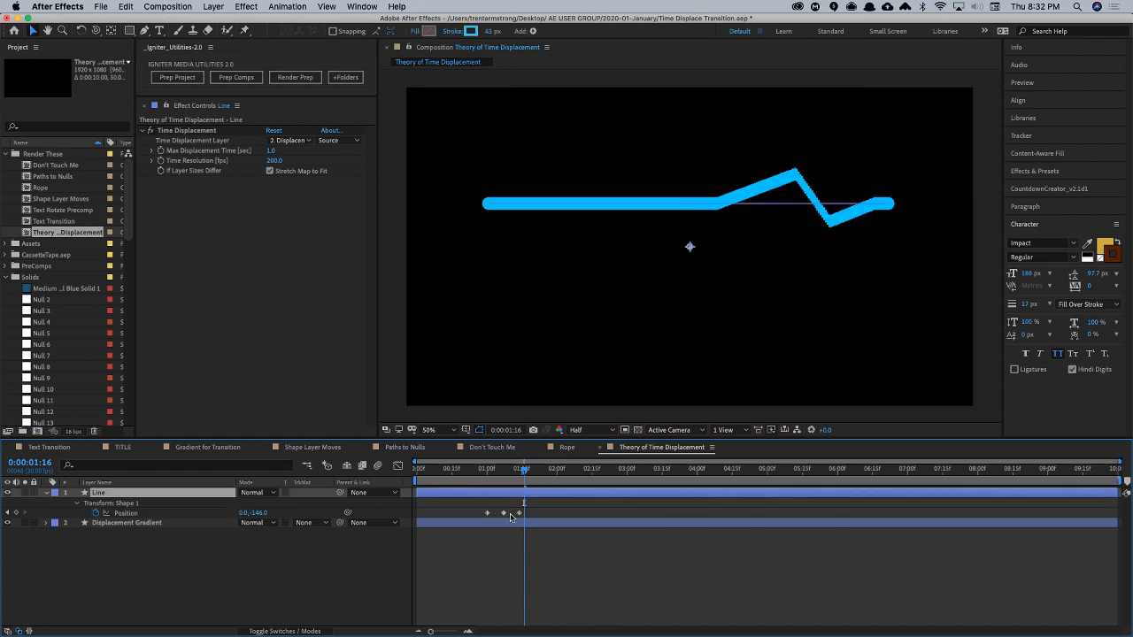
drag(473, 509, 545, 516)
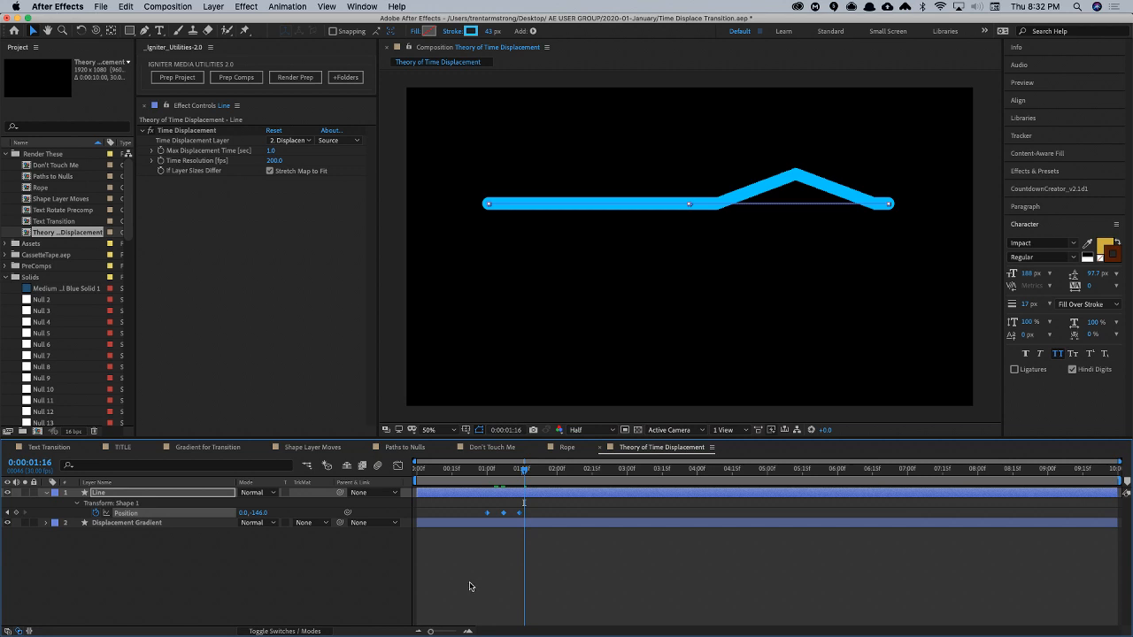
key(F9)
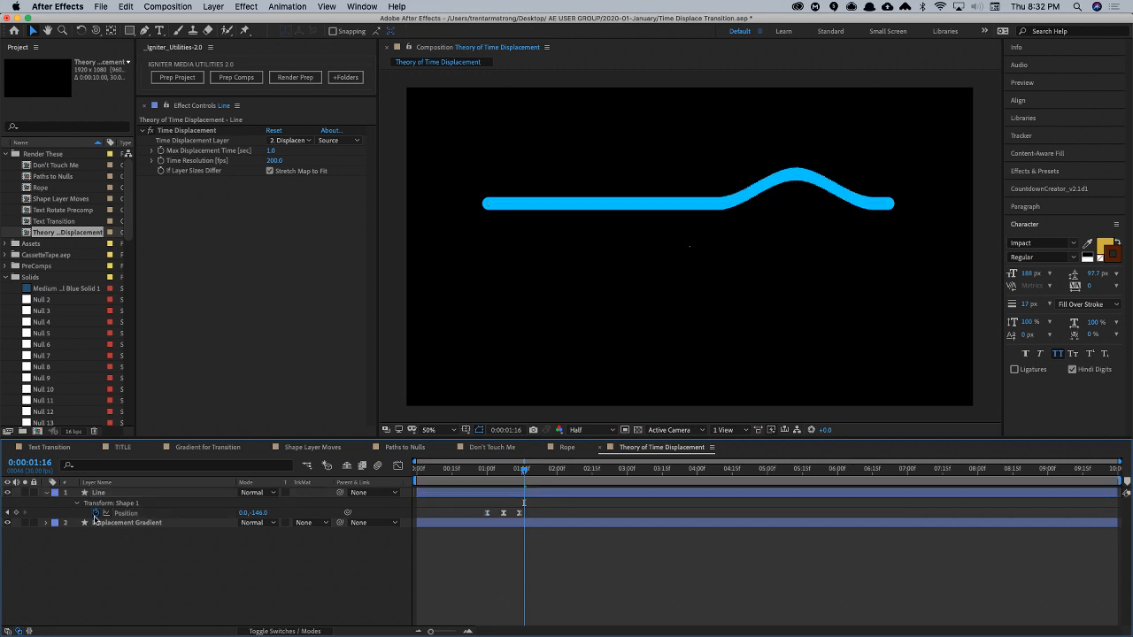
- Add a loopOut() expression to the Line's shape Position and preview the continuously repeating wave
alt+click(98, 513)
text(l)
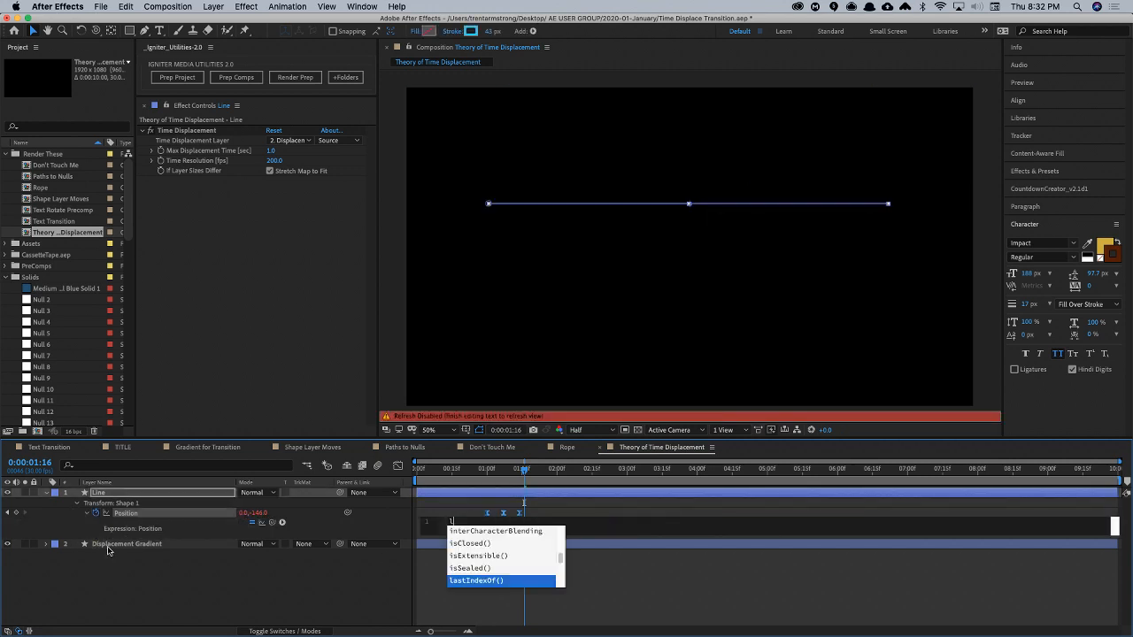
text(oopO)
key(Return)
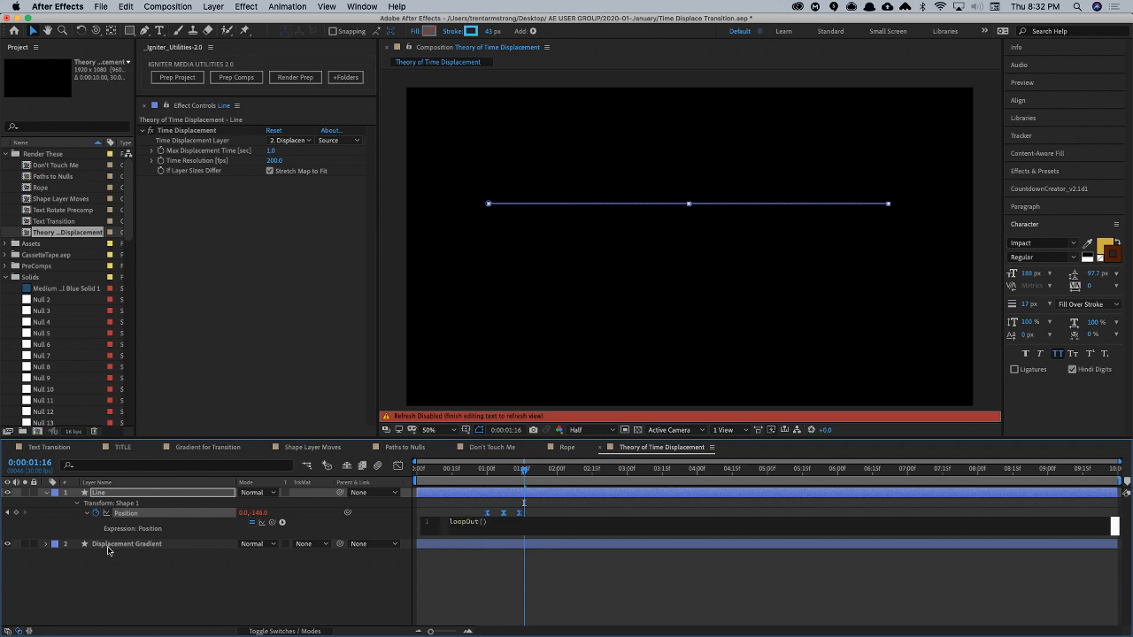
key(KP_Enter)
key(space)
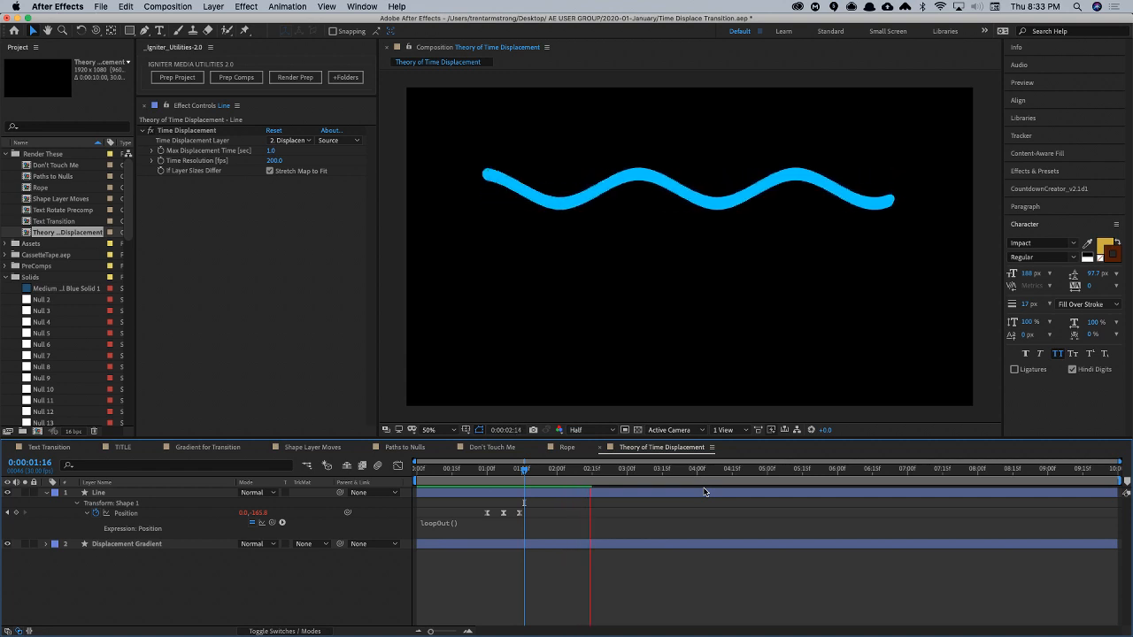
key(space)
key(space)
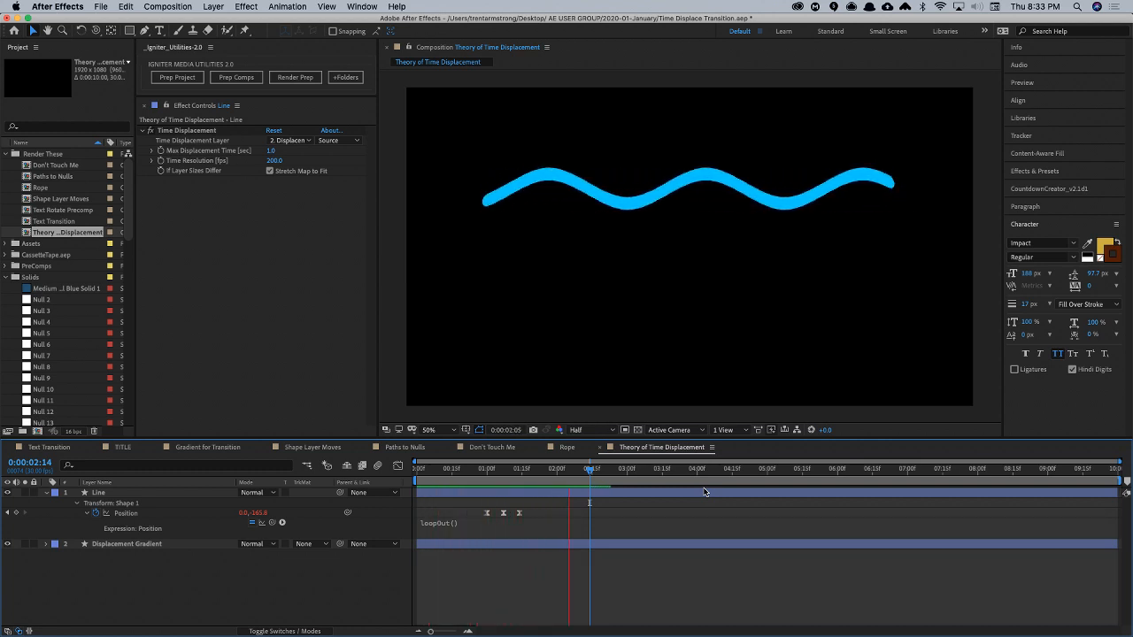
key(space)
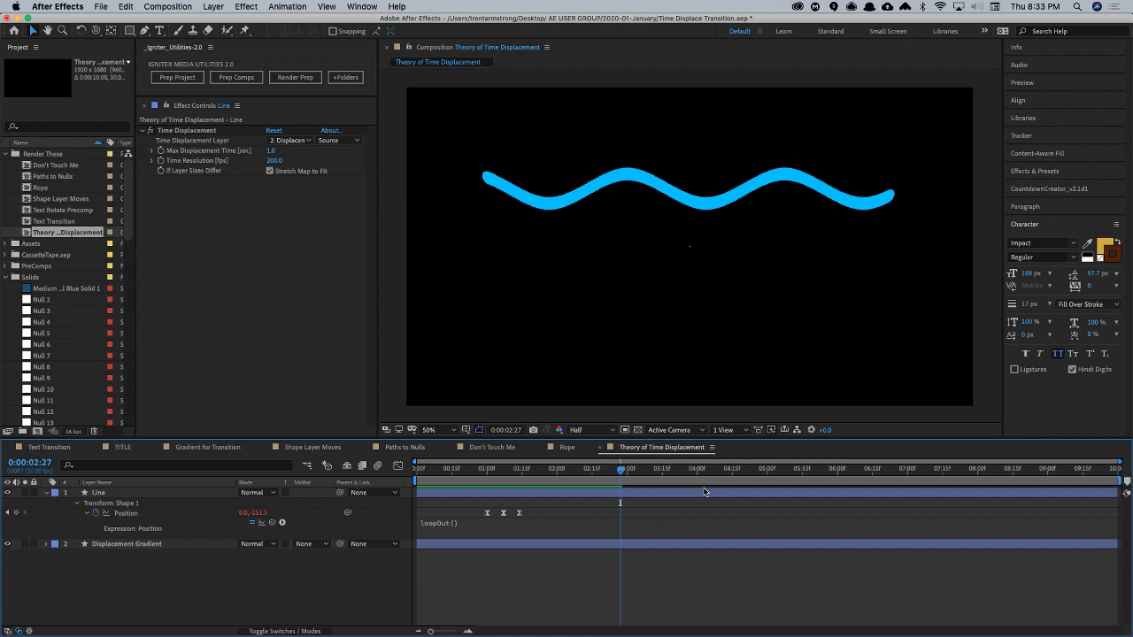
- Try a Time Resolution of 12 fps in the Line's Time Displacement effect, then 10 fps, and preview the stepped motion
click(505, 470)
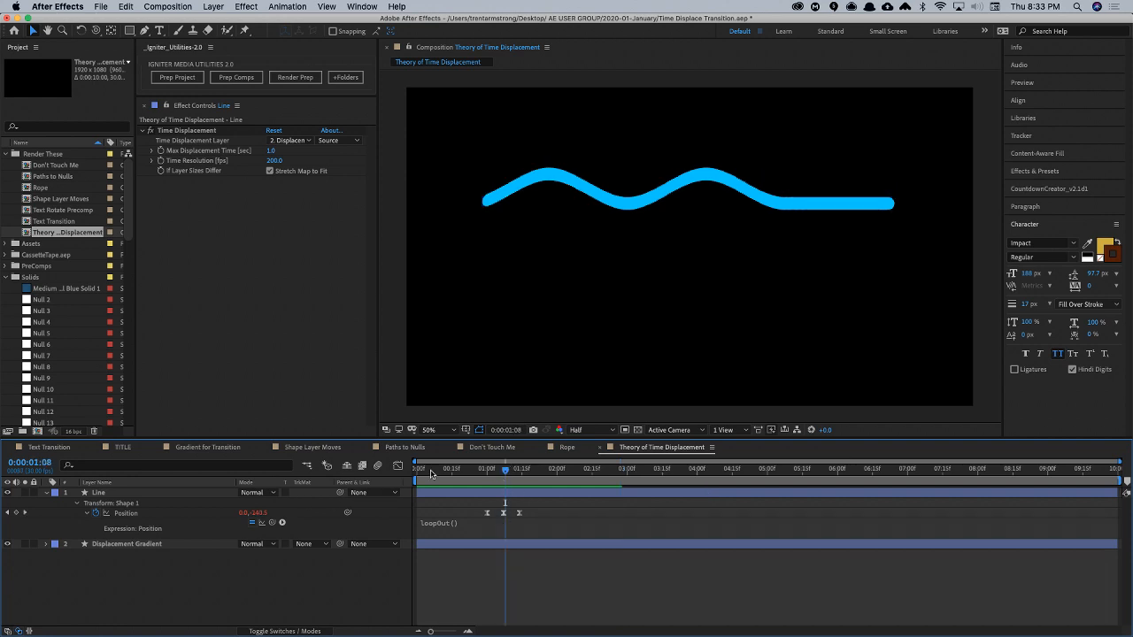
click(141, 492)
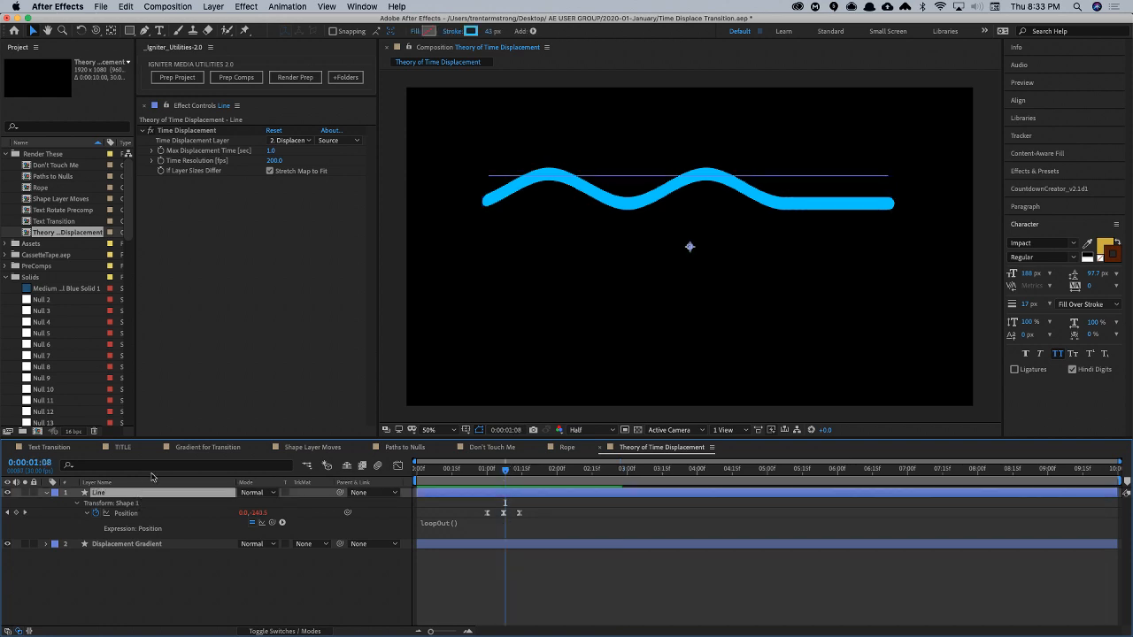
click(274, 161)
text(12)
key(Return)
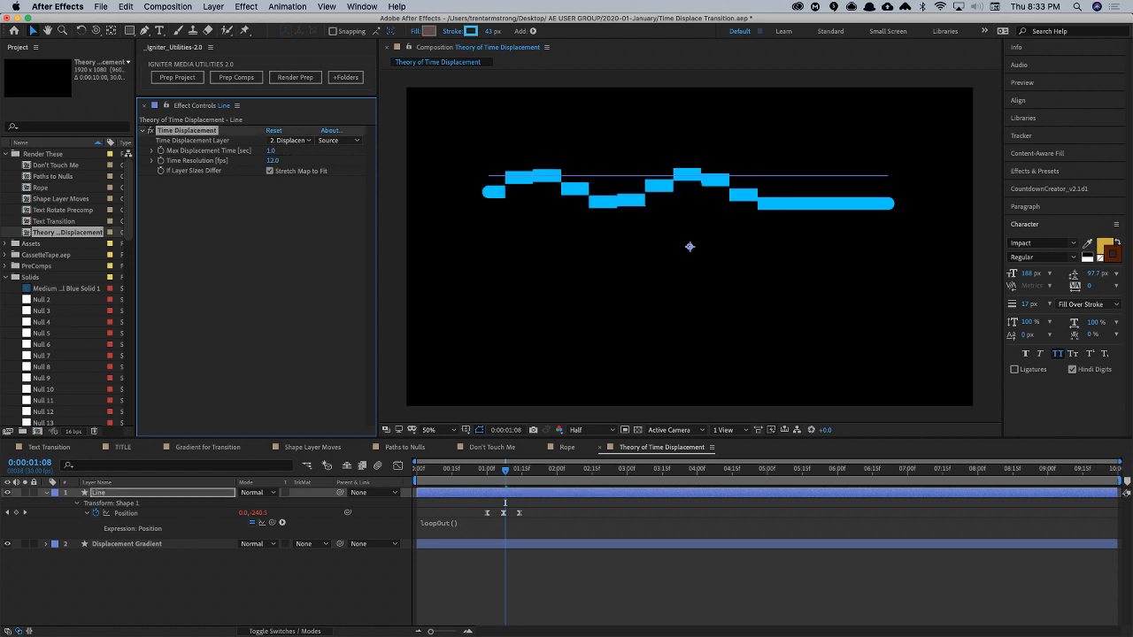
click(272, 163)
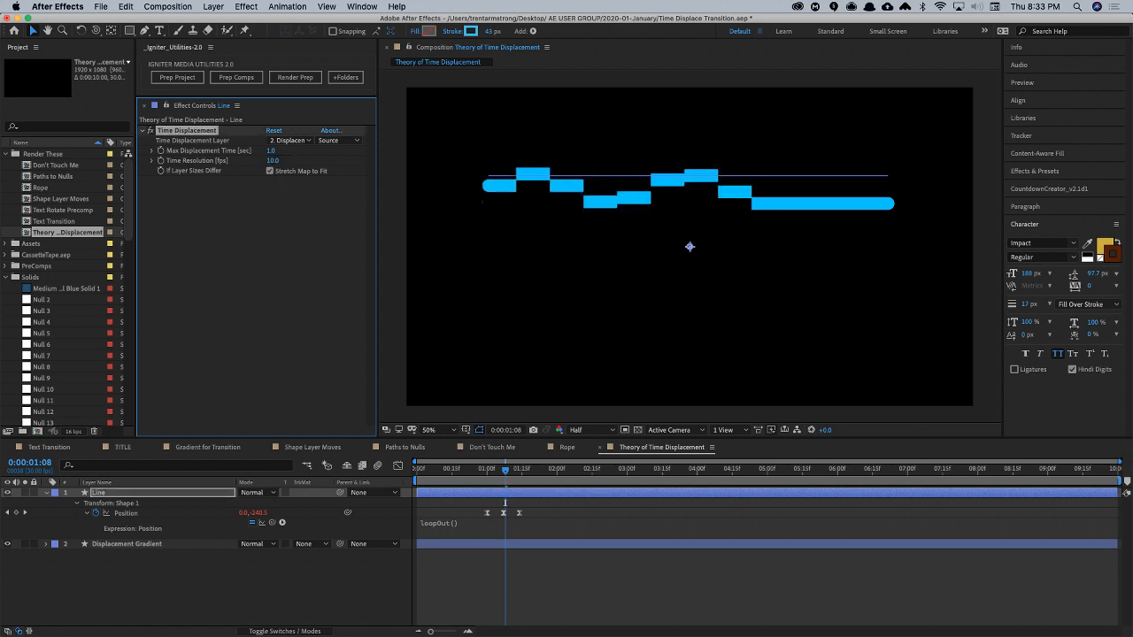
click(232, 594)
key(space)
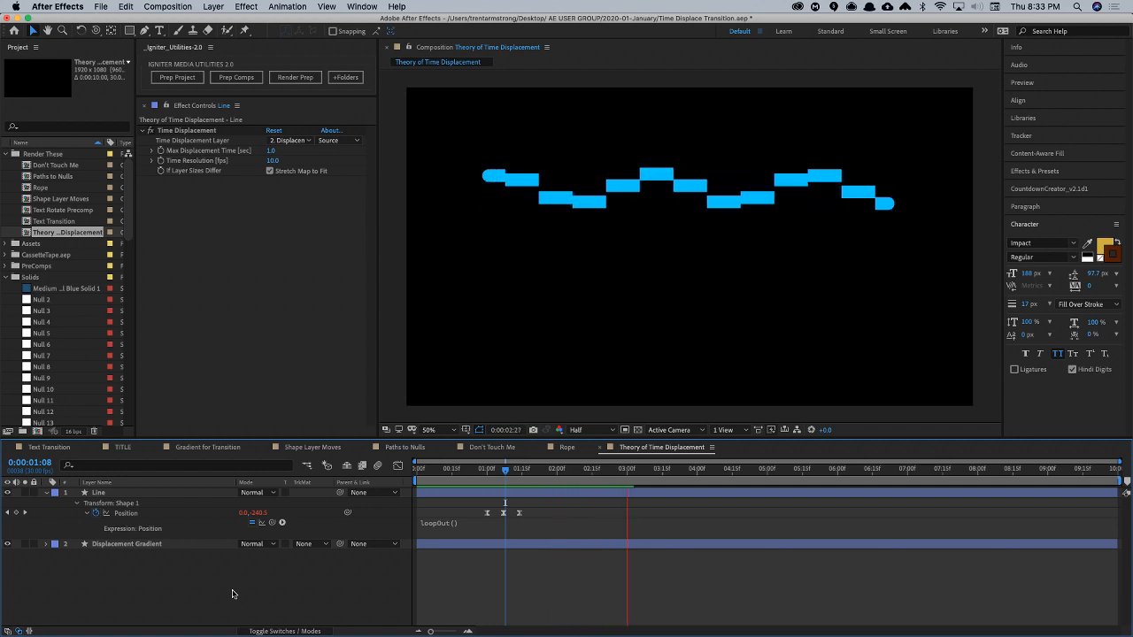
key(space)
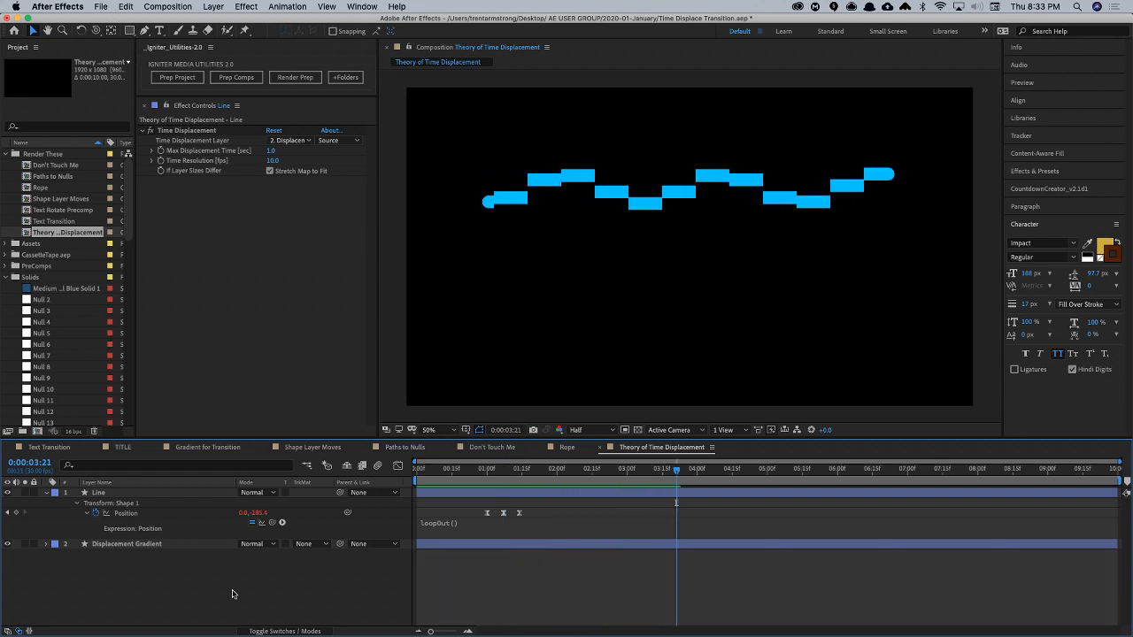
- Reveal the Line's modified properties, change its stroke's Line Cap to Butt Cap, and preview the result
click(47, 492)
click(100, 494)
key(u)
key(u)
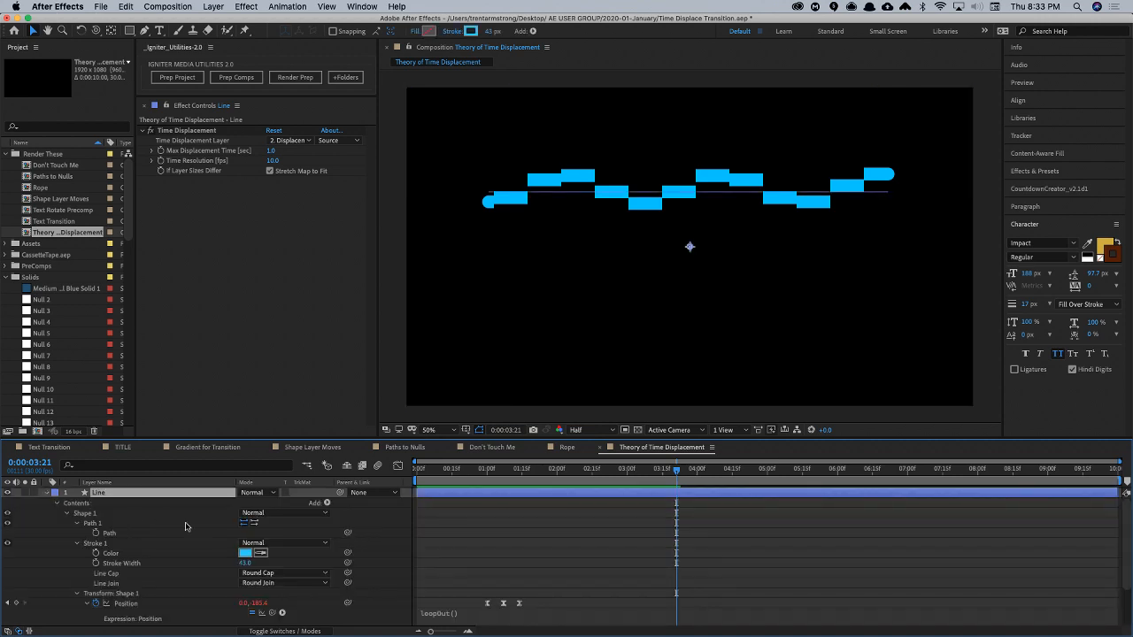
scroll(183, 575, down, 5)
click(256, 522)
click(257, 509)
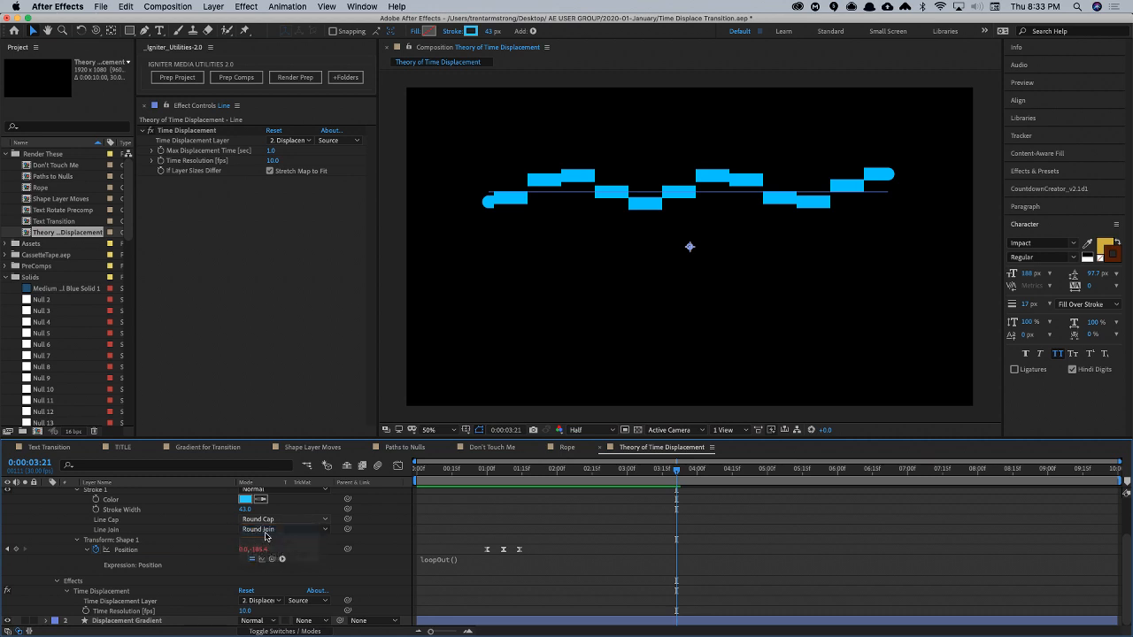
key(space)
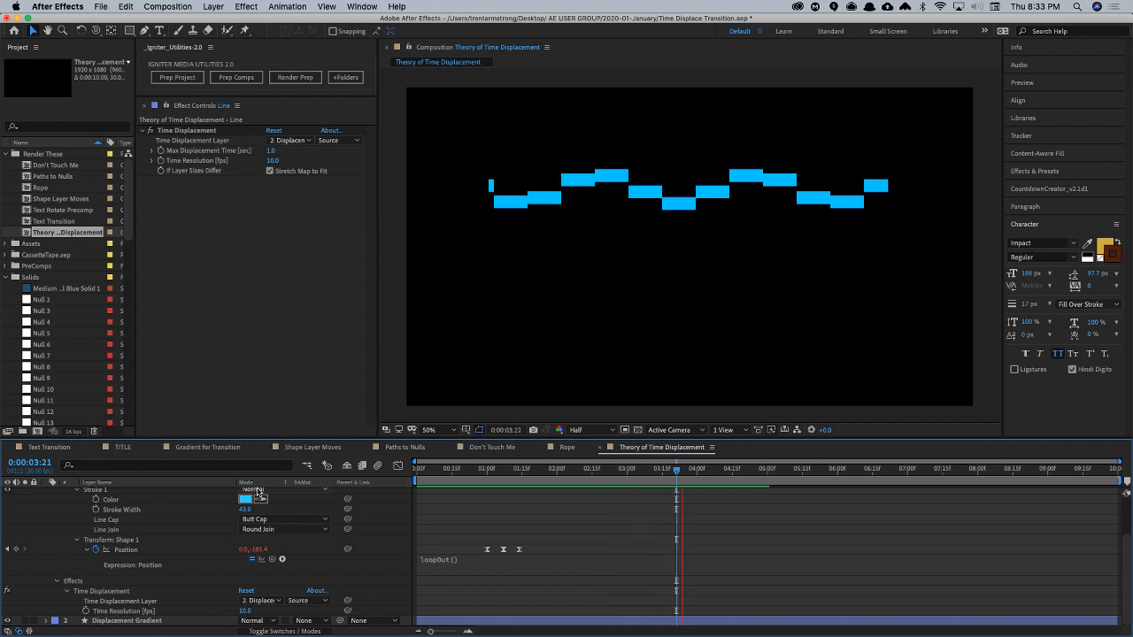
key(space)
- Return to 1:08, collapse the Line layer's properties, and deselect the layer
click(504, 470)
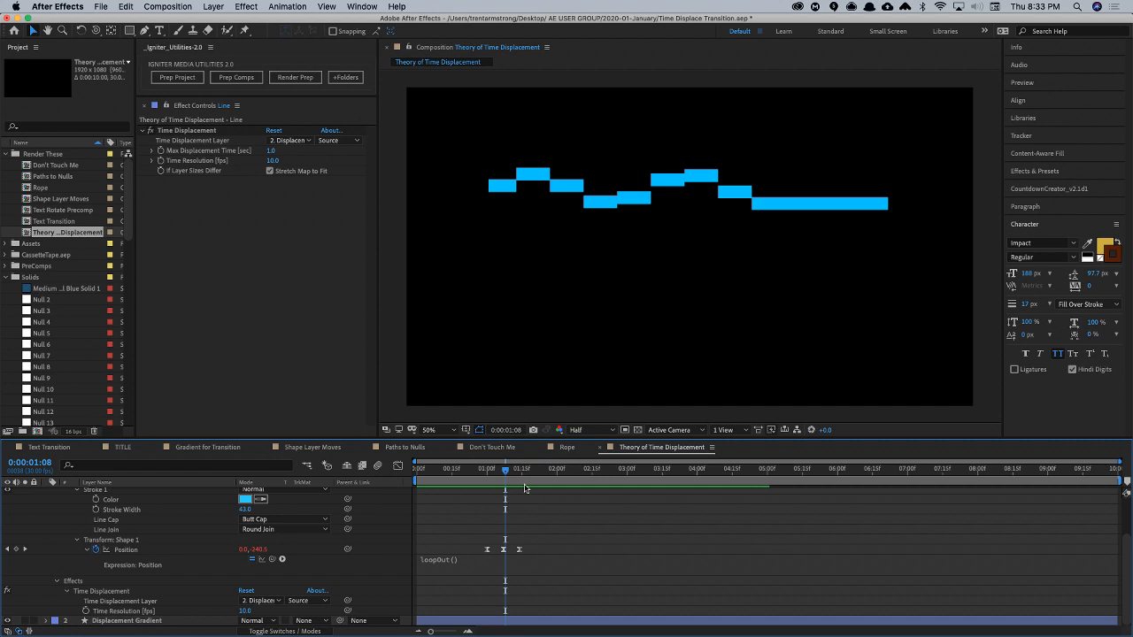
click(142, 510)
key(u)
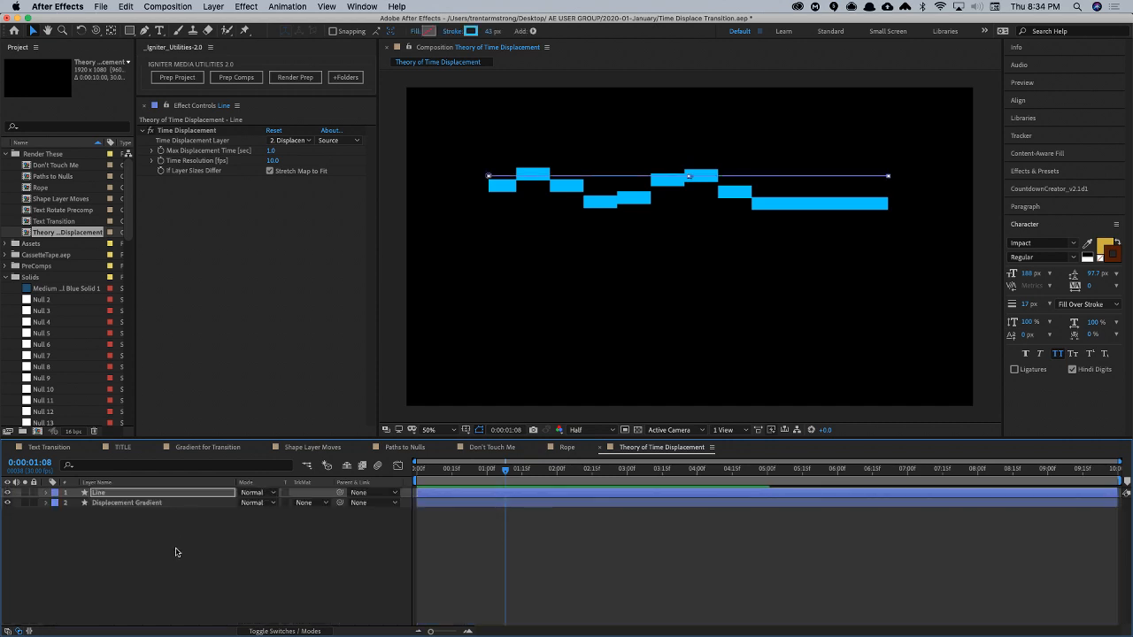
click(175, 552)
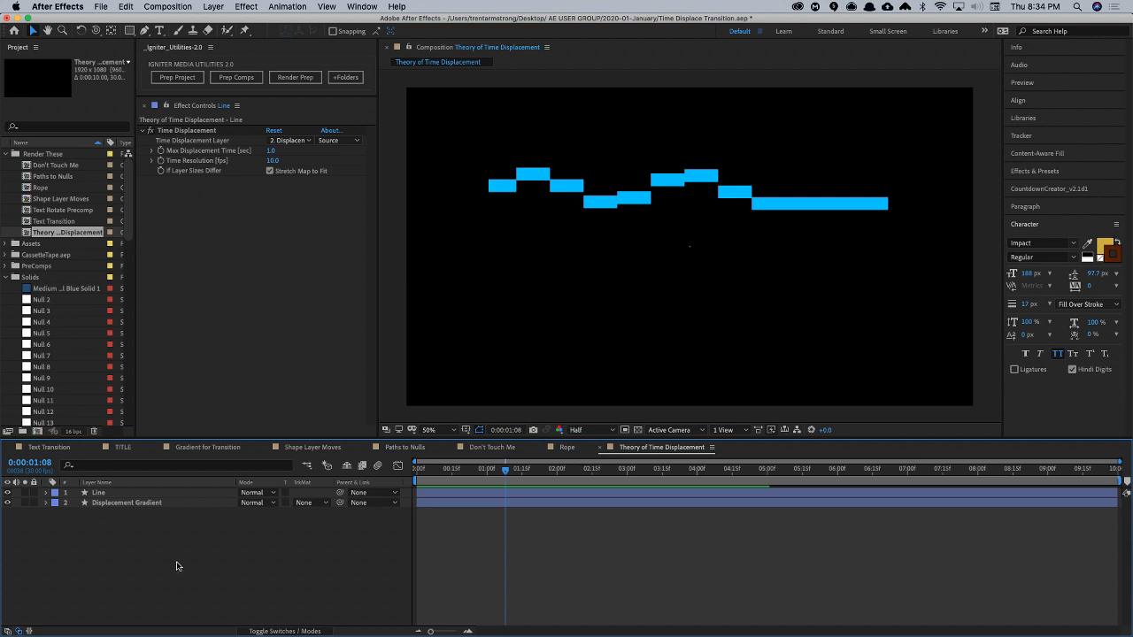
click(45, 154)
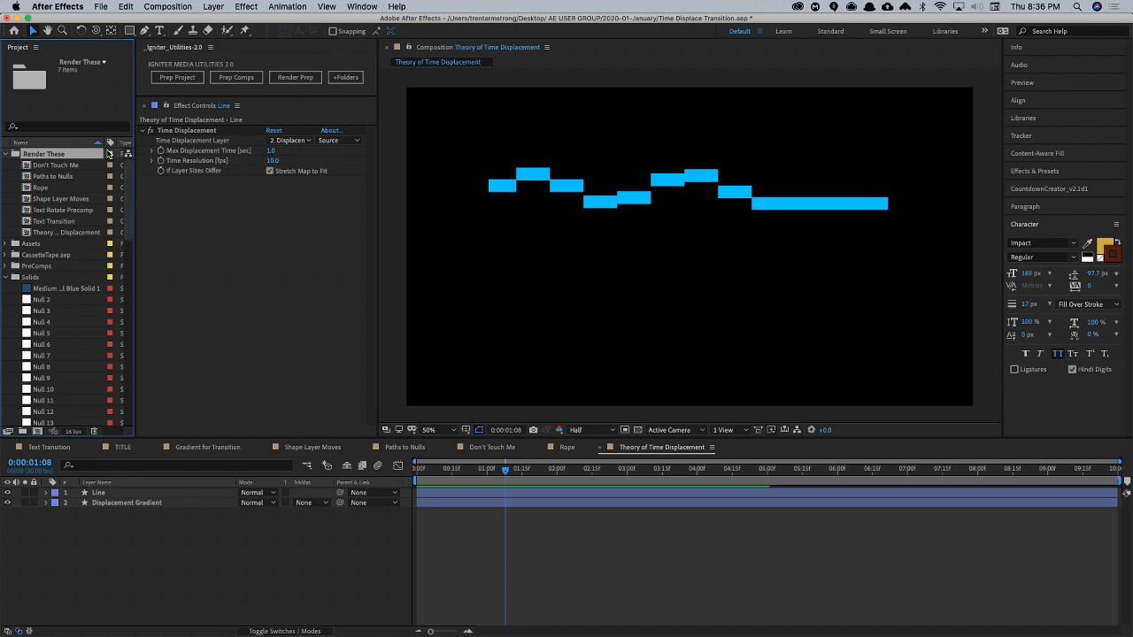
- Reduce the Line's stroke width to 9 px at 1:07
click(505, 471)
click(133, 492)
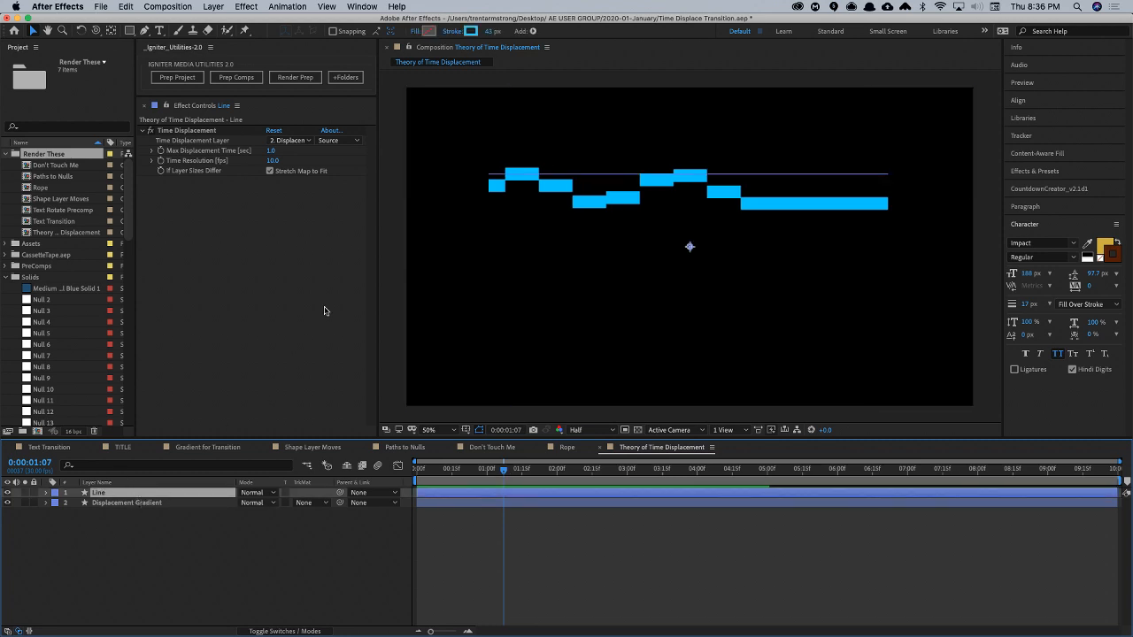
drag(493, 31, 470, 33)
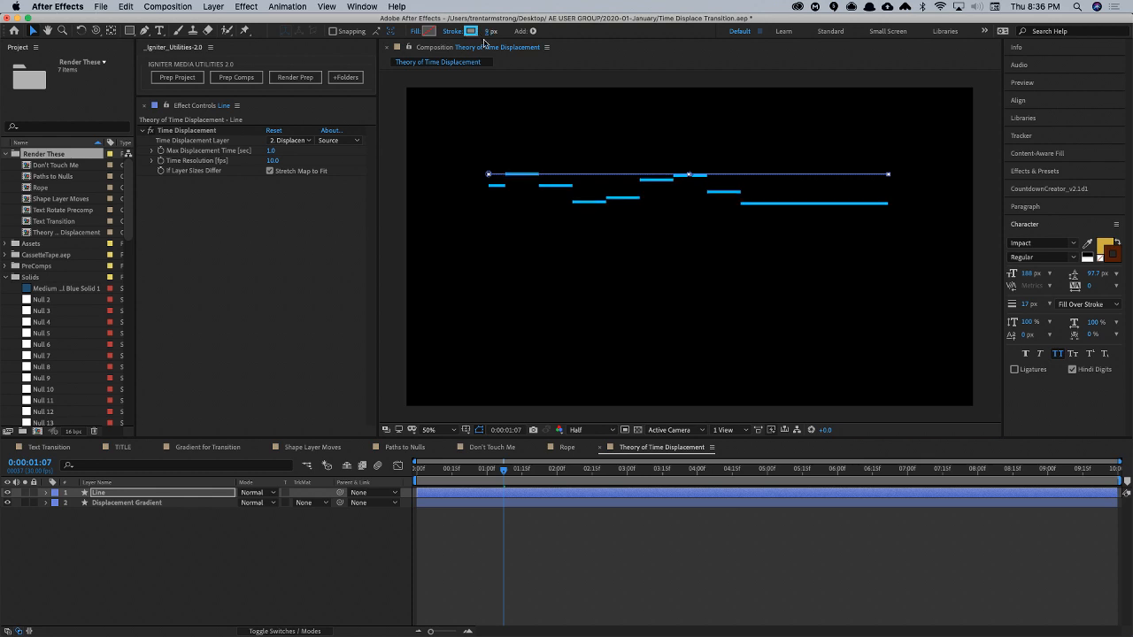
- Add Line shape Position keyframes with a Y value of about -64 at 1:10 and -218 at 1:18
key(u)
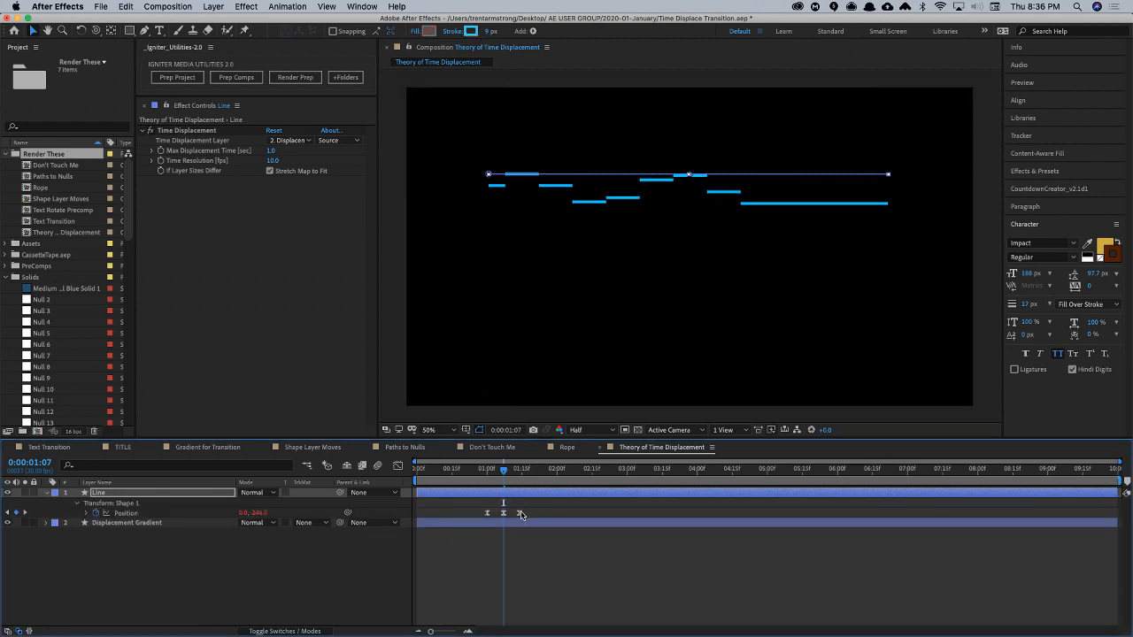
click(508, 470)
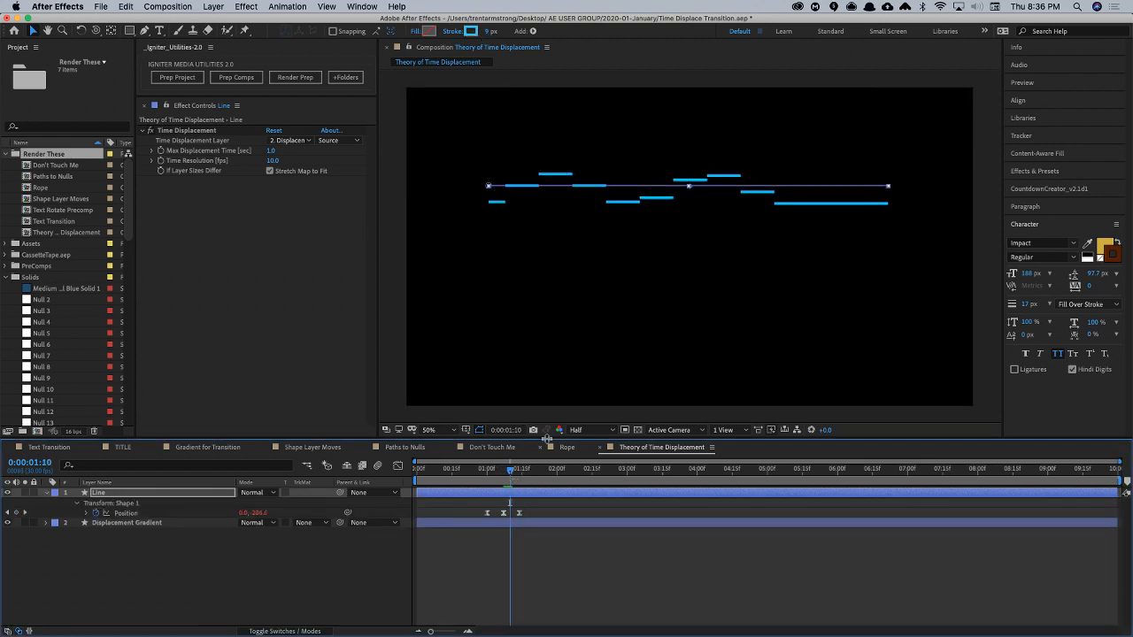
drag(259, 512, 369, 483)
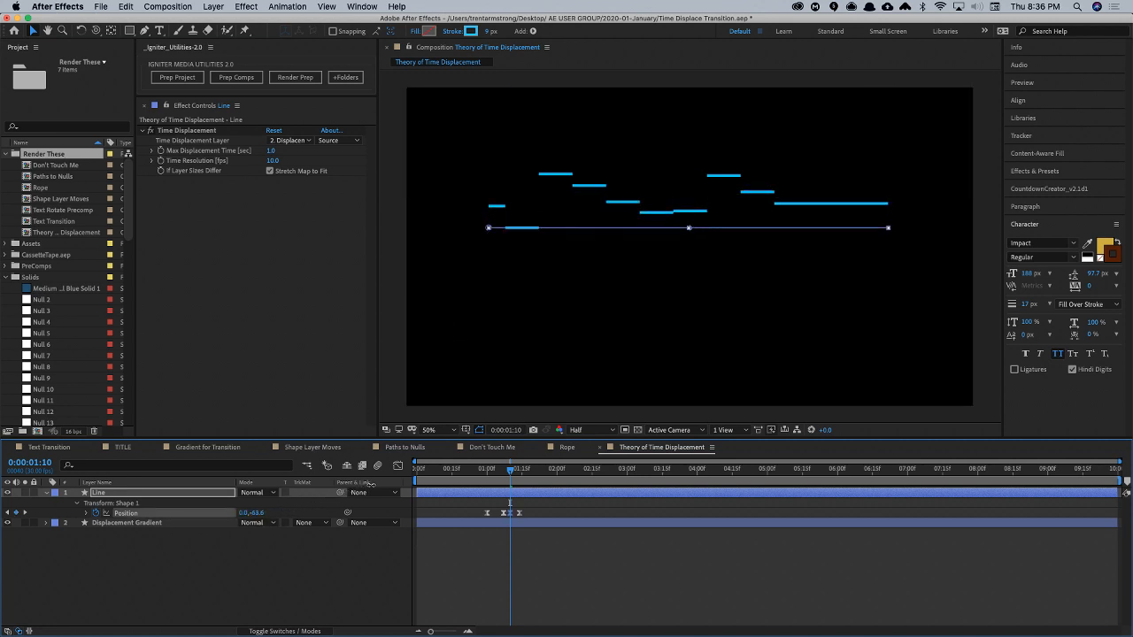
drag(511, 470, 528, 471)
drag(259, 513, 214, 514)
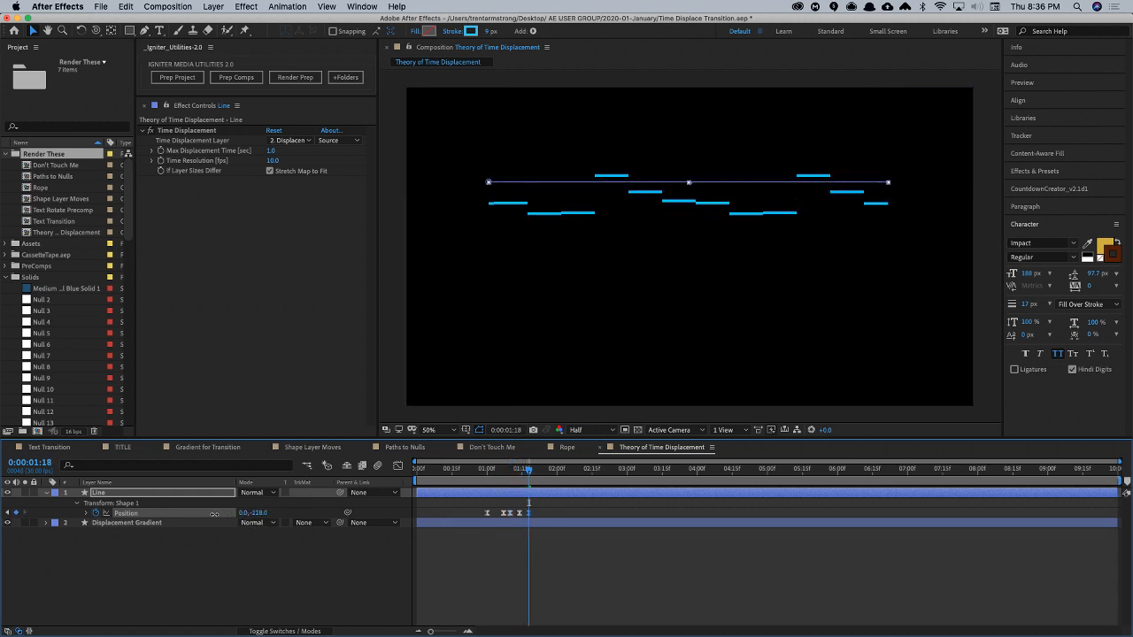
- Add Line shape Position keyframes of 0, -312 at 1:27, 0, -217 at 2:05 and 0, -239 at 2:11, and preview the irregular wave
drag(531, 471, 550, 473)
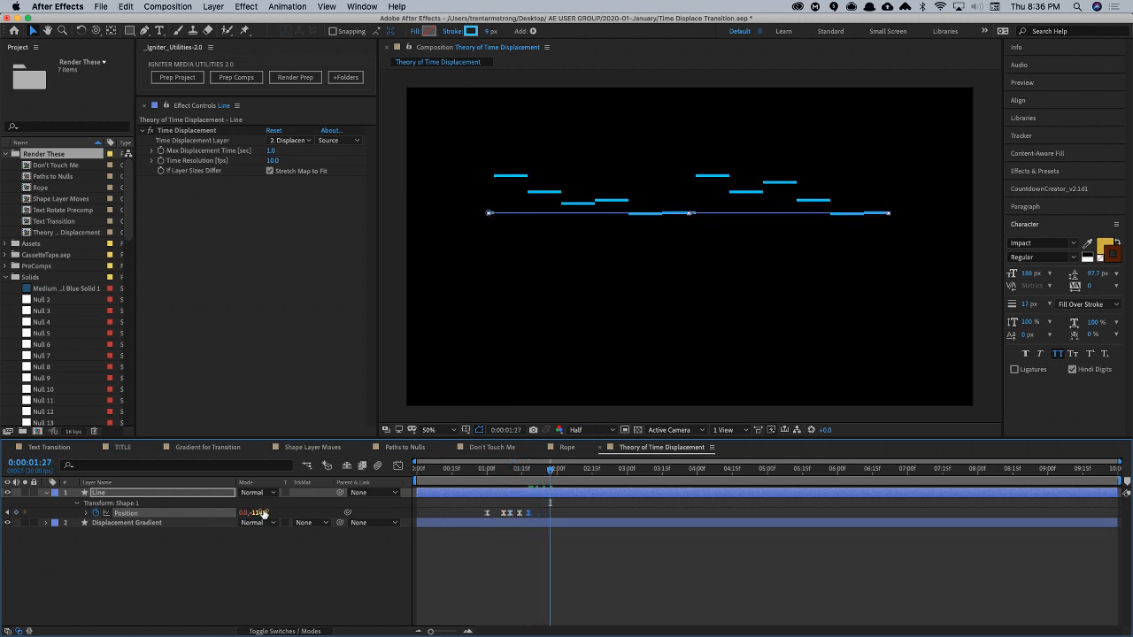
drag(259, 513, 209, 511)
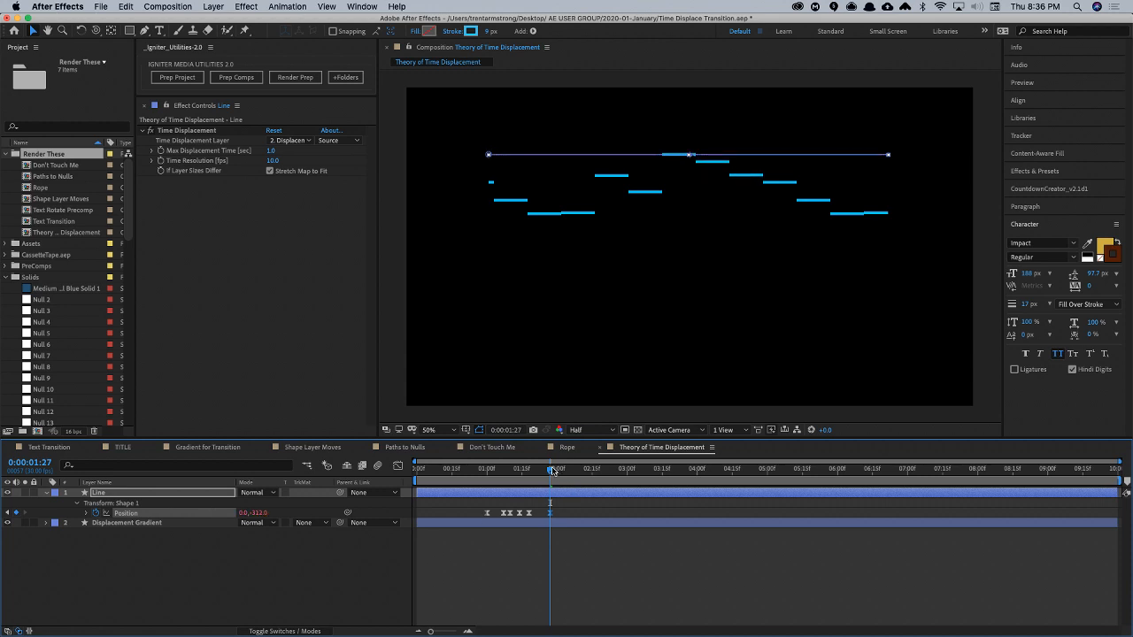
drag(552, 472, 569, 471)
drag(258, 513, 314, 513)
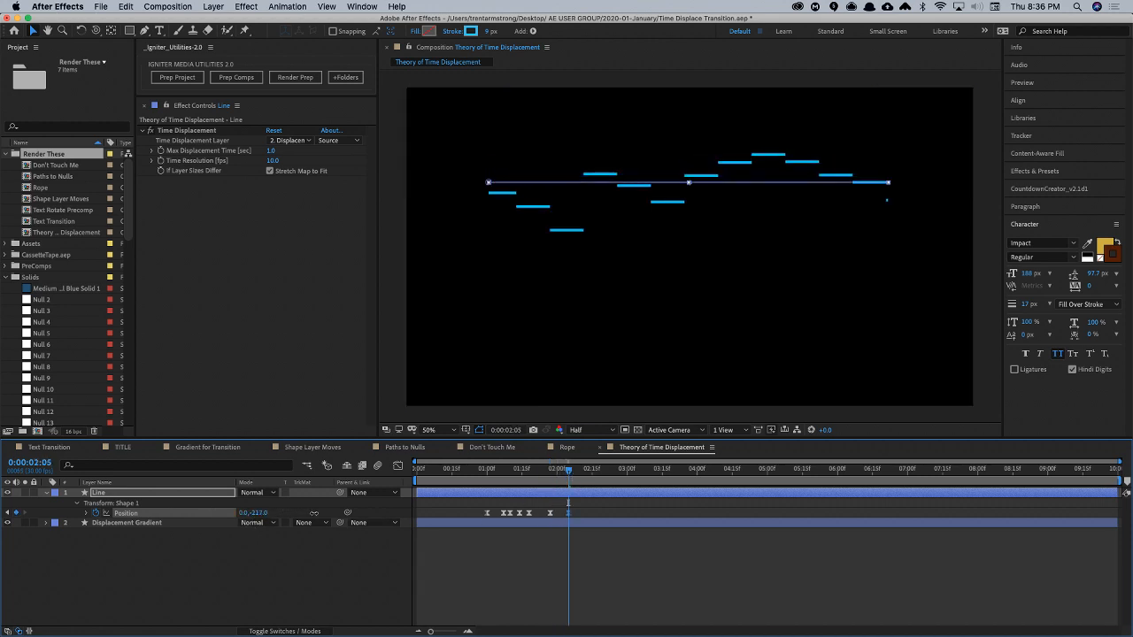
drag(569, 471, 588, 476)
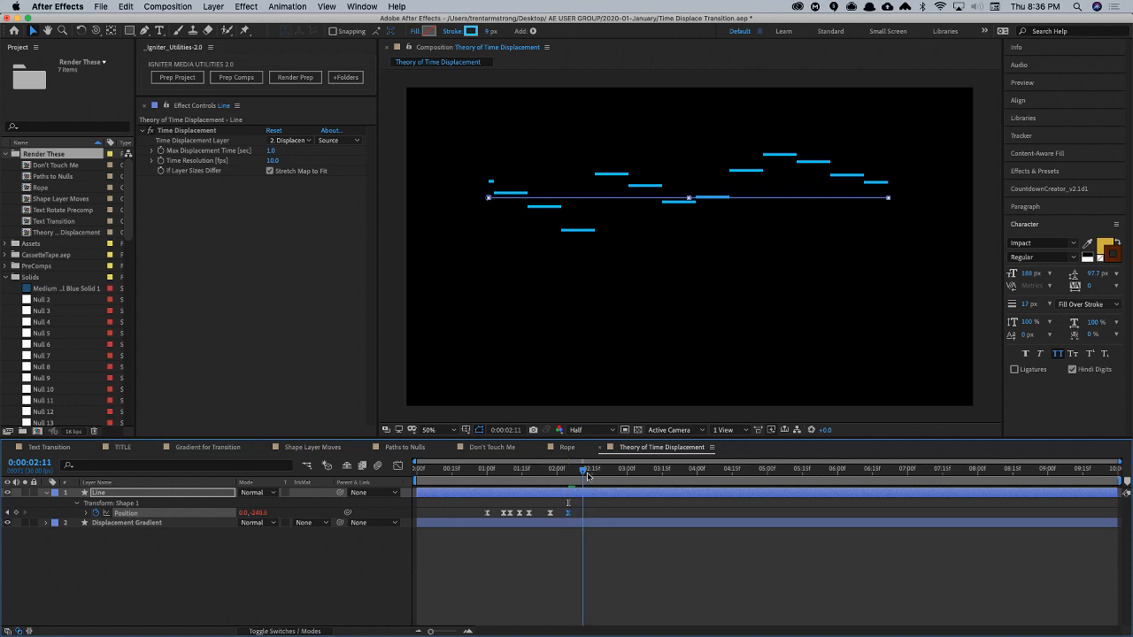
drag(258, 514, 210, 545)
click(497, 552)
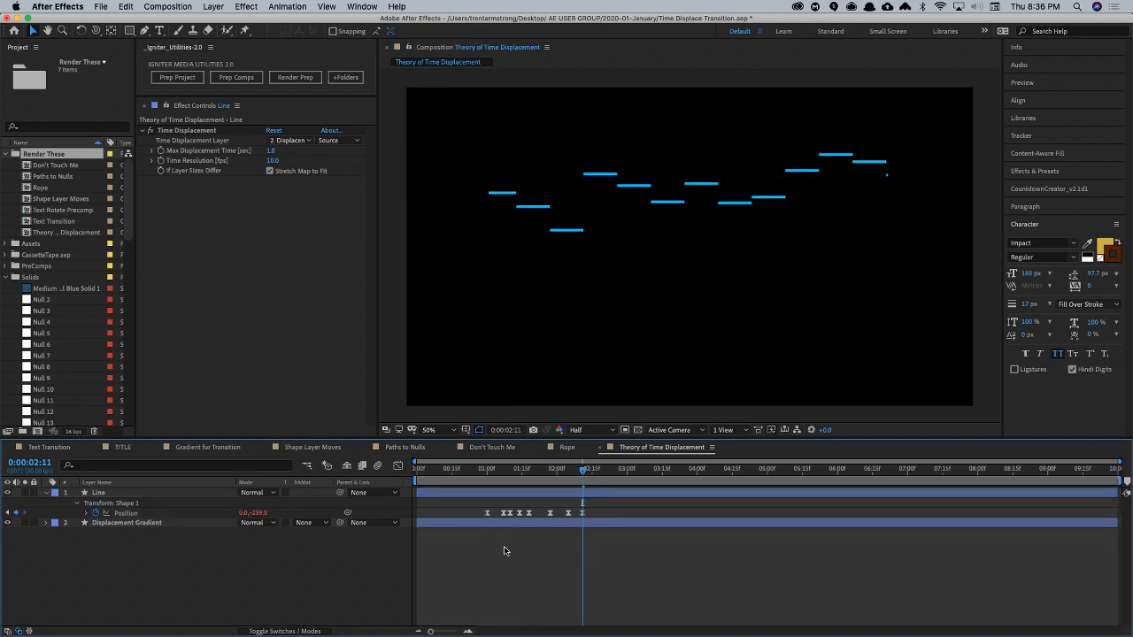
key(space)
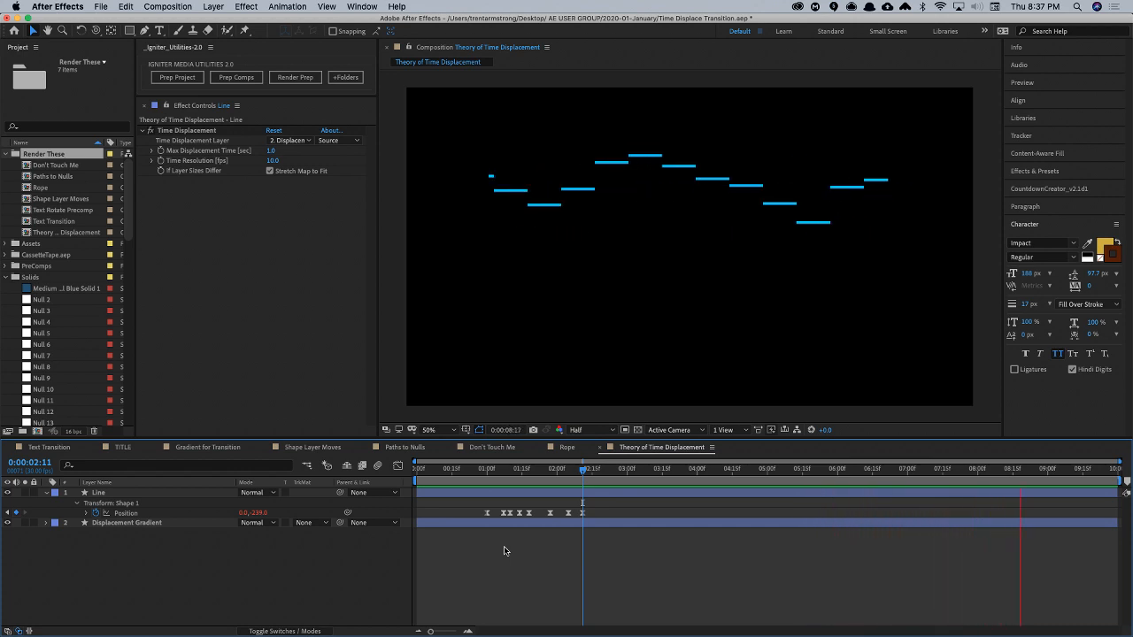
- Try a Time Resolution of 20 fps for the Line's Time Displacement effect and preview it
click(273, 160)
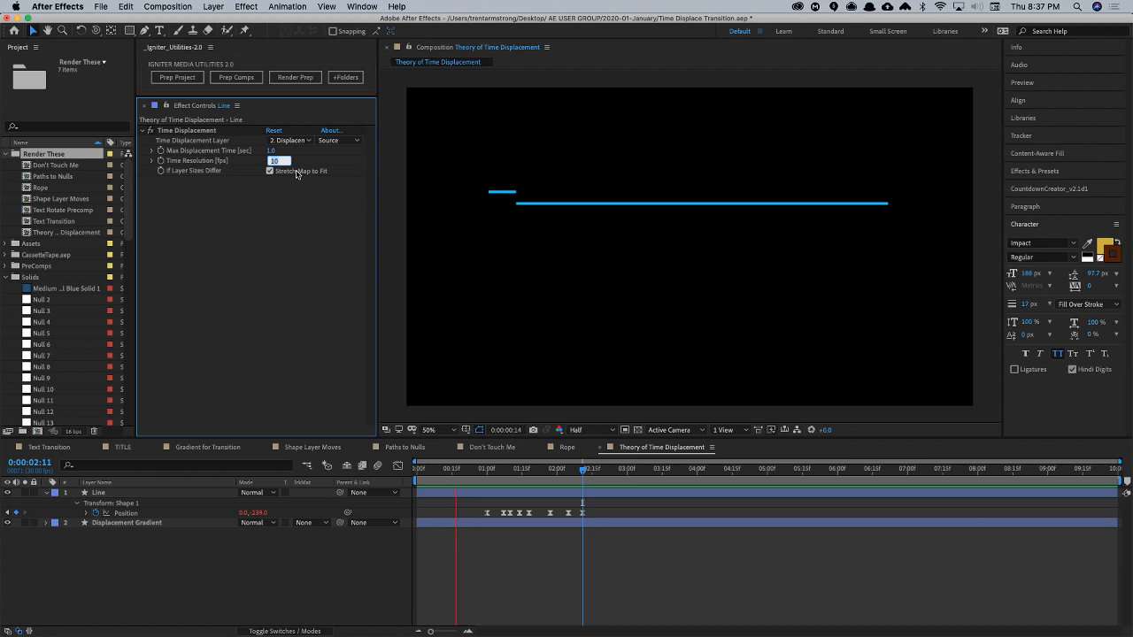
text(20)
key(Return)
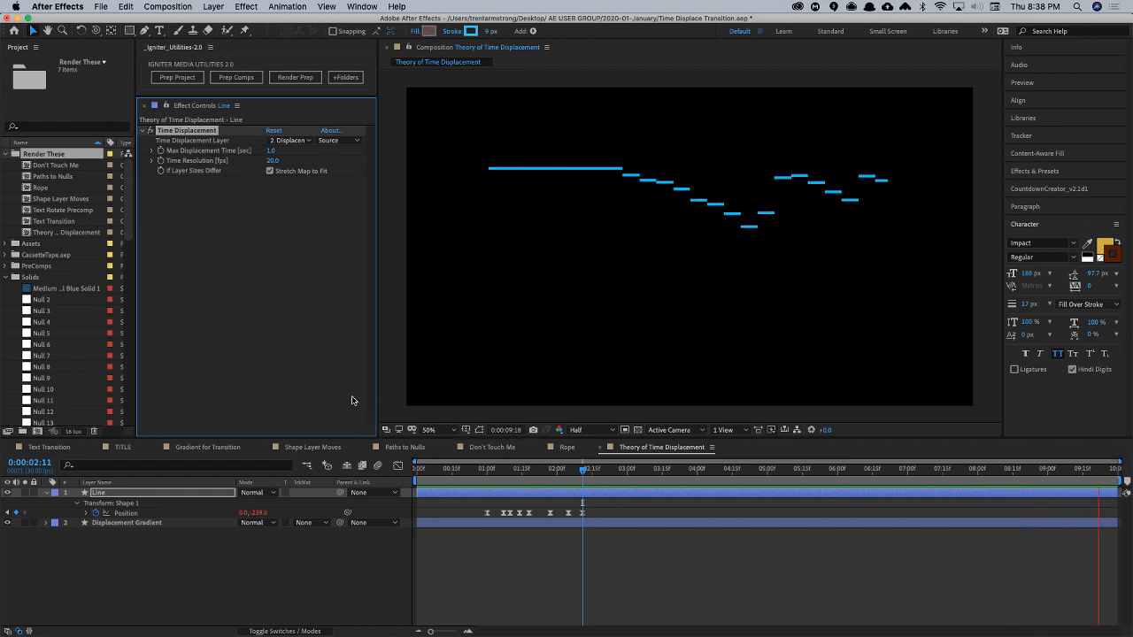
key(space)
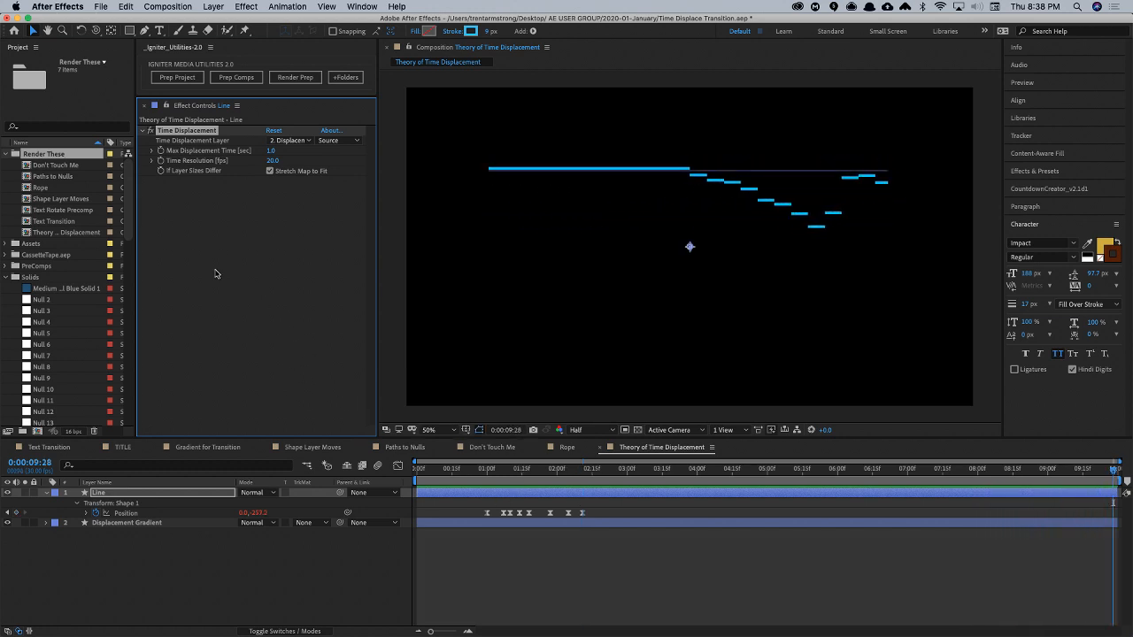
- Try a Time Resolution of 120 fps for the Line's Time Displacement, then set it to 250 fps
click(272, 161)
text(120)
key(Return)
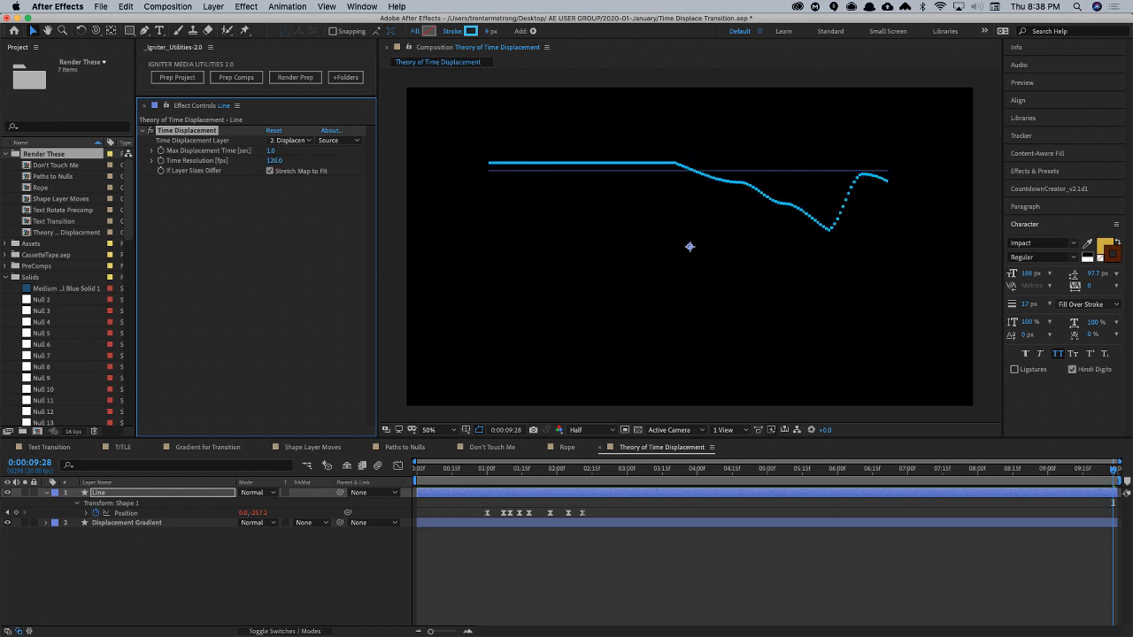
click(273, 161)
text(250)
key(Return)
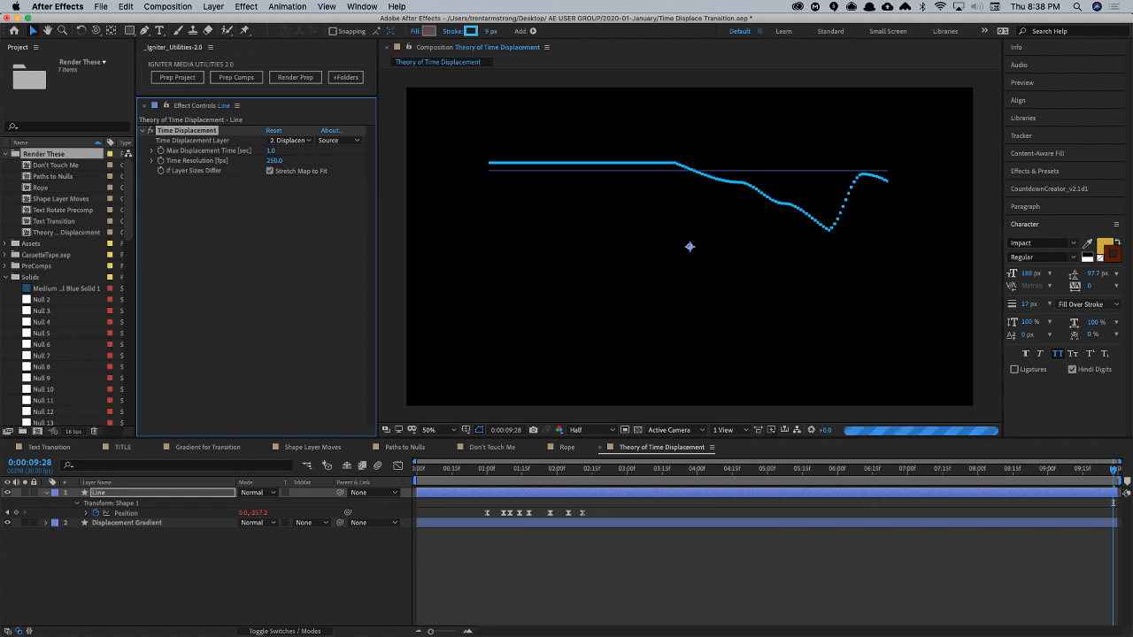
- Preview the irregular wave with the Line's Time Displacement at 250 fps
key(space)
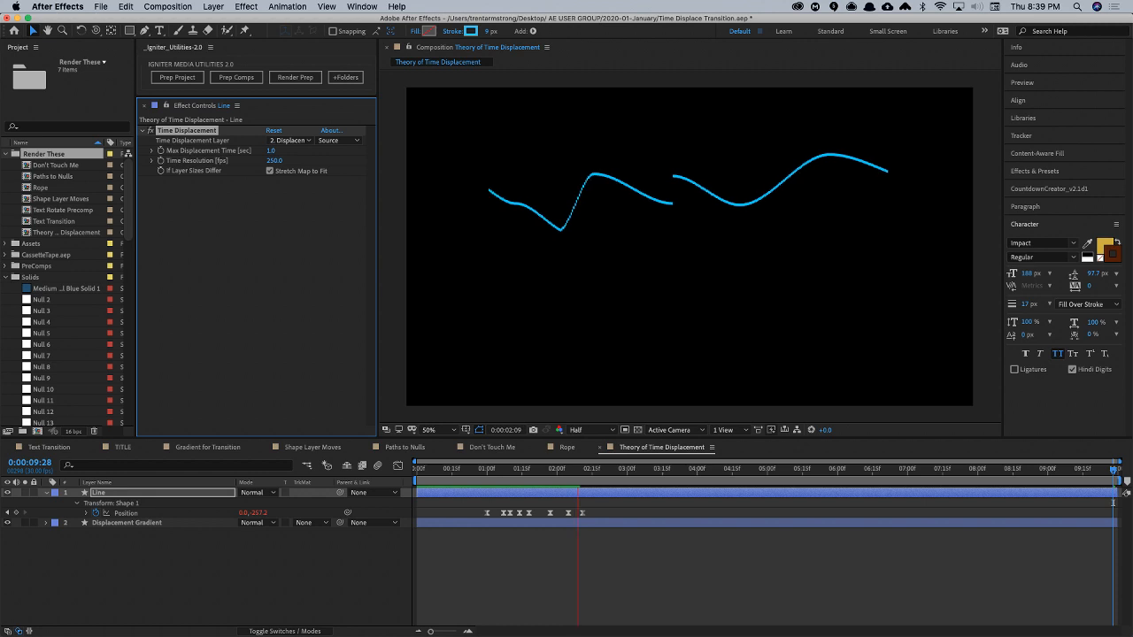
key(space)
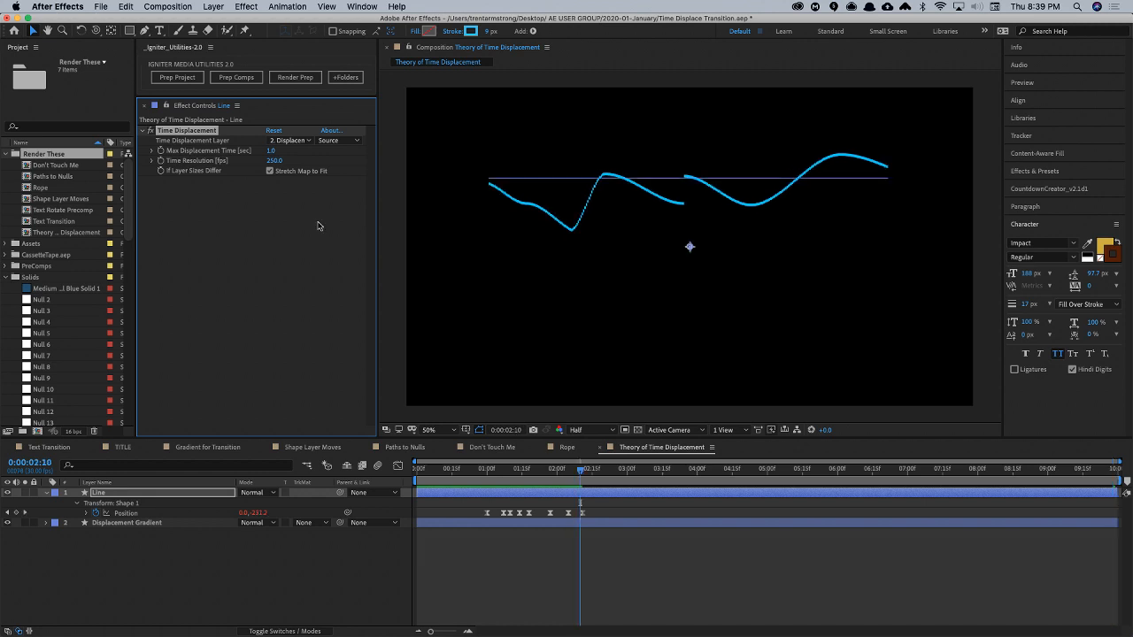
- Create a new composition named TEXT ROTATION in the Render These folder, keeping the 1920 x 1080, 30 fps settings
click(55, 155)
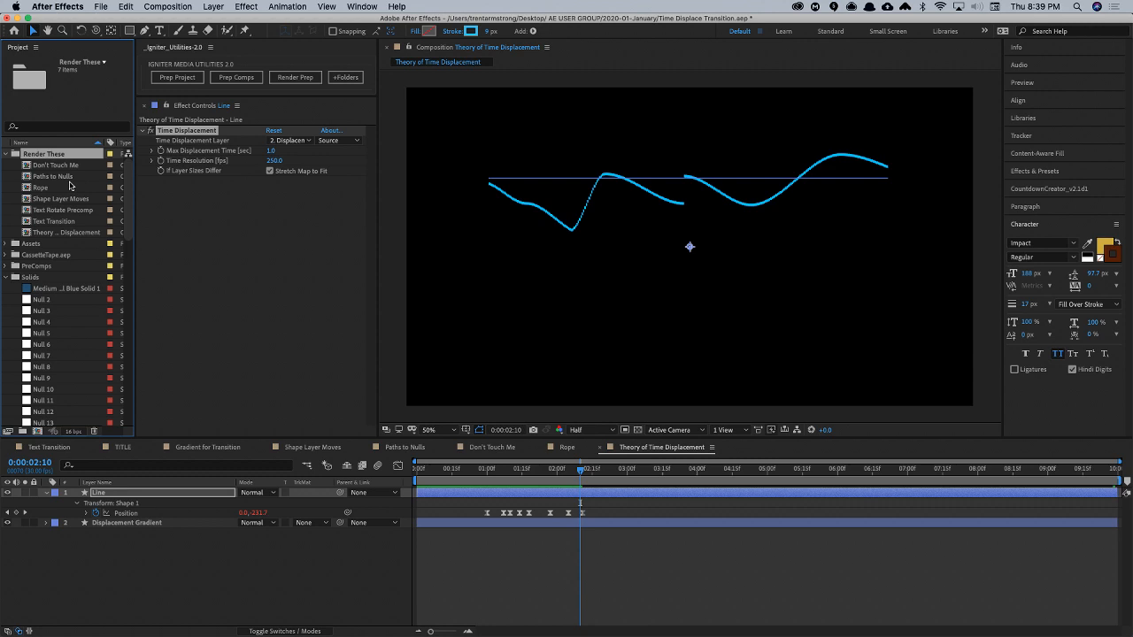
key(super+n)
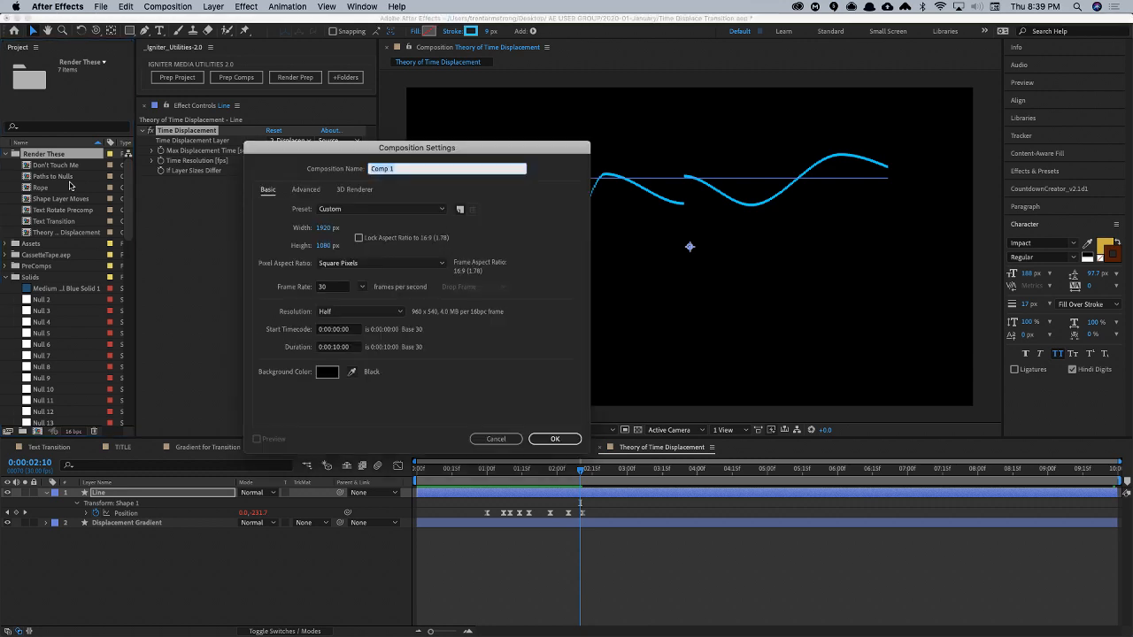
text(TEXT ROTATION)
key(Return)
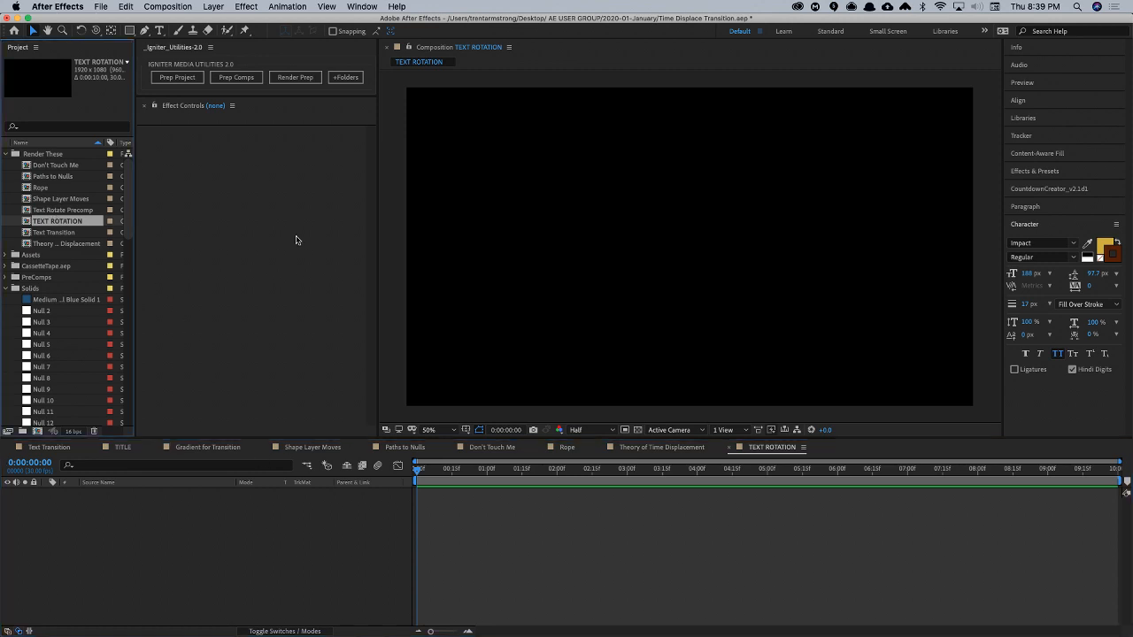
- Add a text layer reading DALLAS near the middle of the composition and move it slightly lower
key(super+t)
click(701, 241)
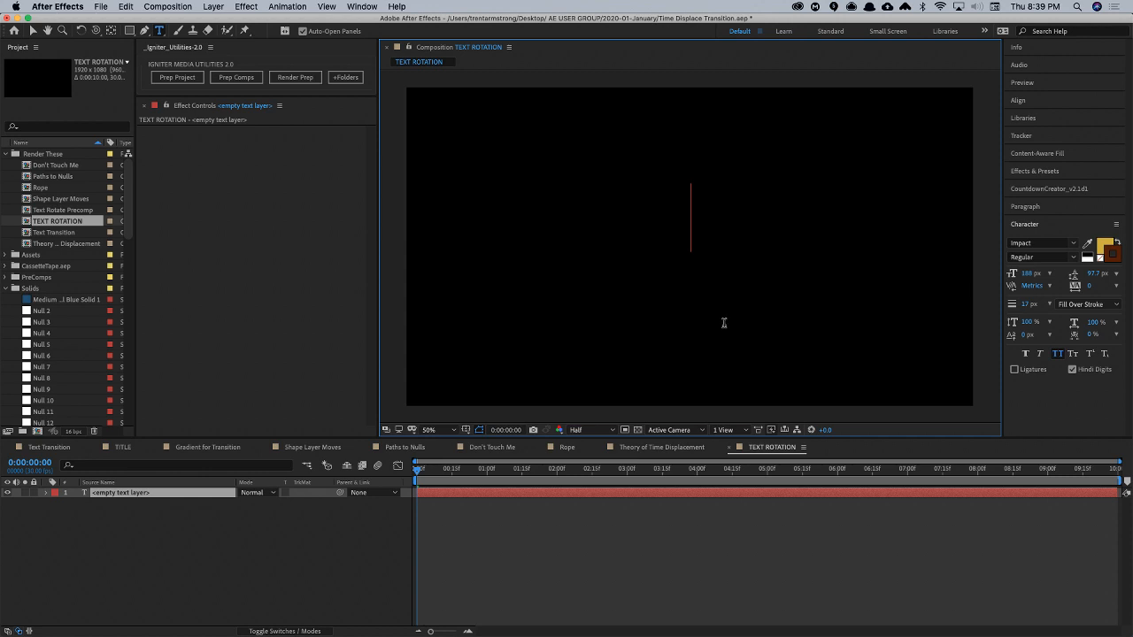
text(AF)
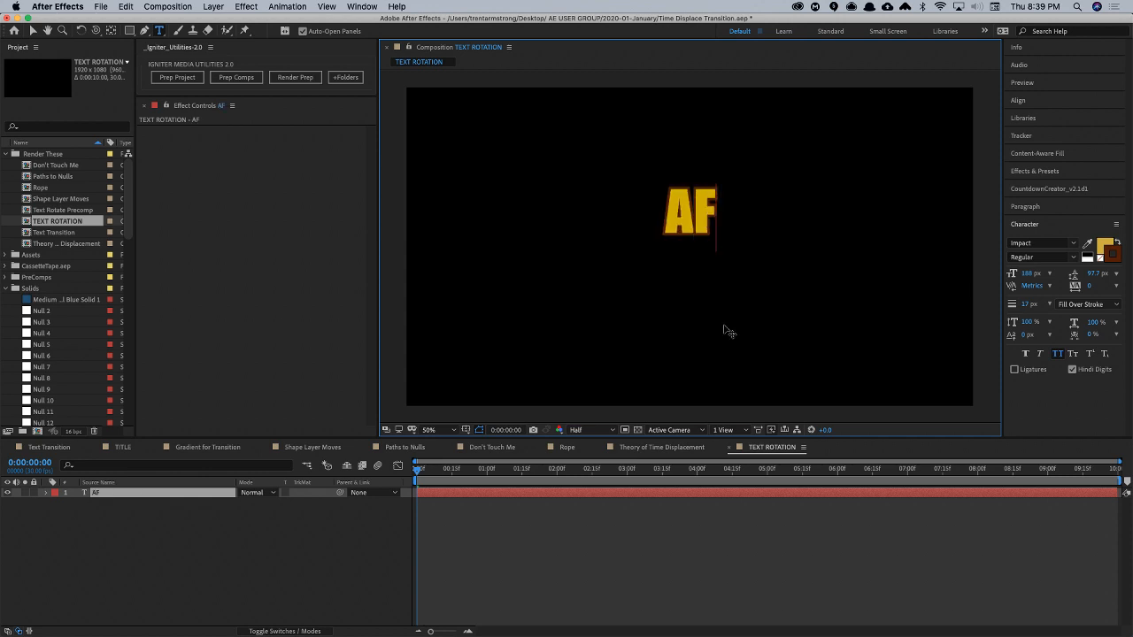
key(BackSpace)
key(BackSpace)
text(DALLAD)
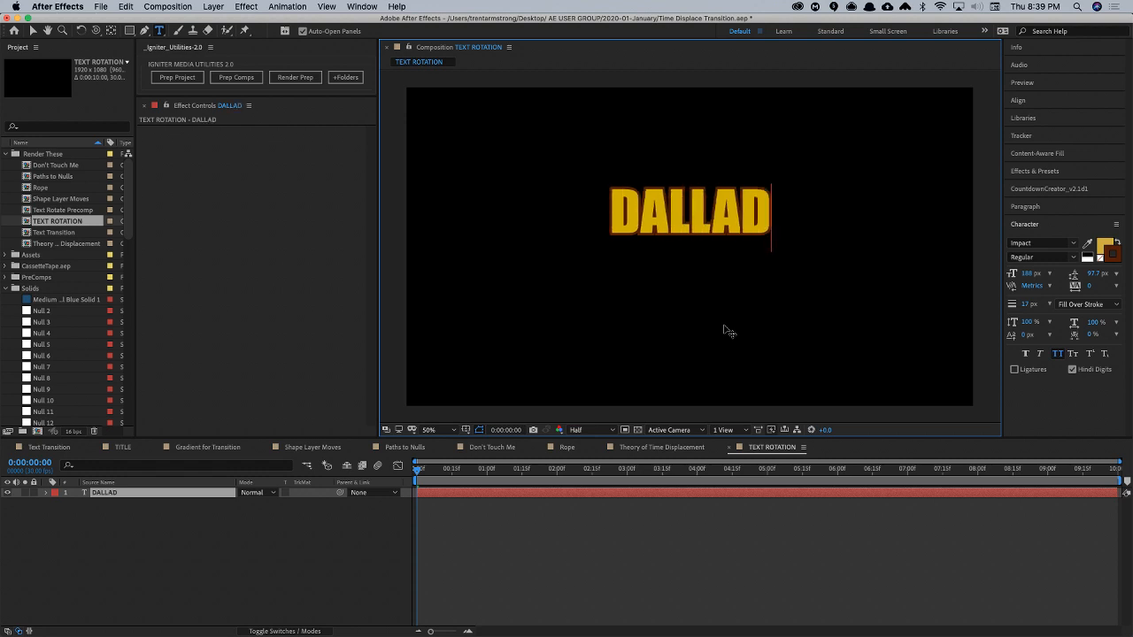
key(BackSpace)
text(S)
key(Escape)
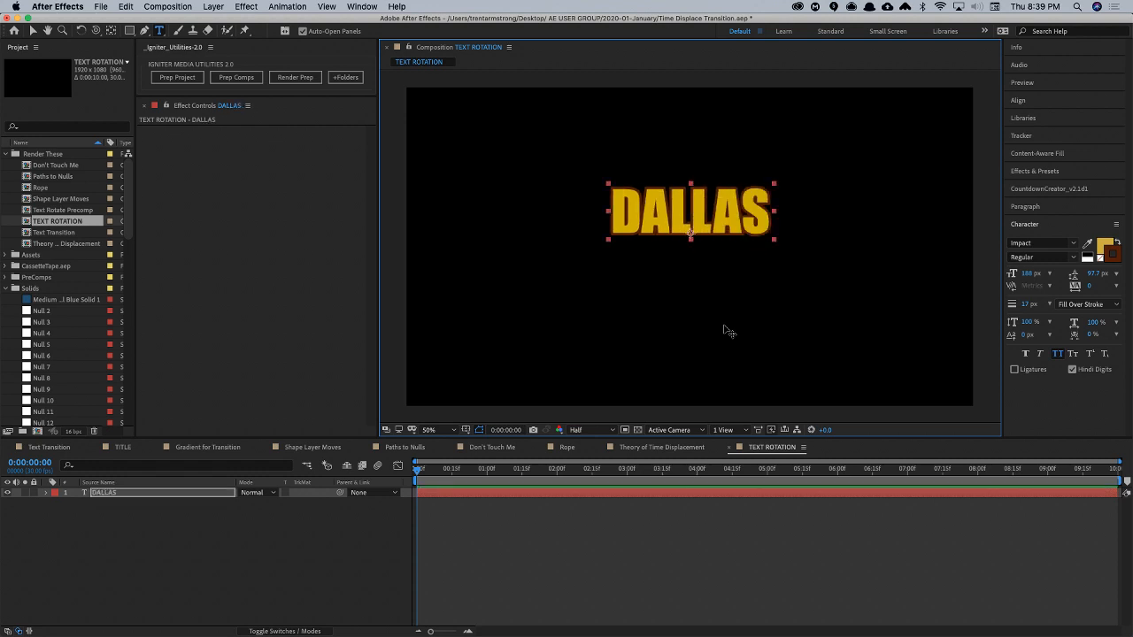
key(v)
drag(692, 223, 691, 231)
- Make the DALLAS layer 3D and place a Y Rotation keyframe of 0° at 1:00
key(F4)
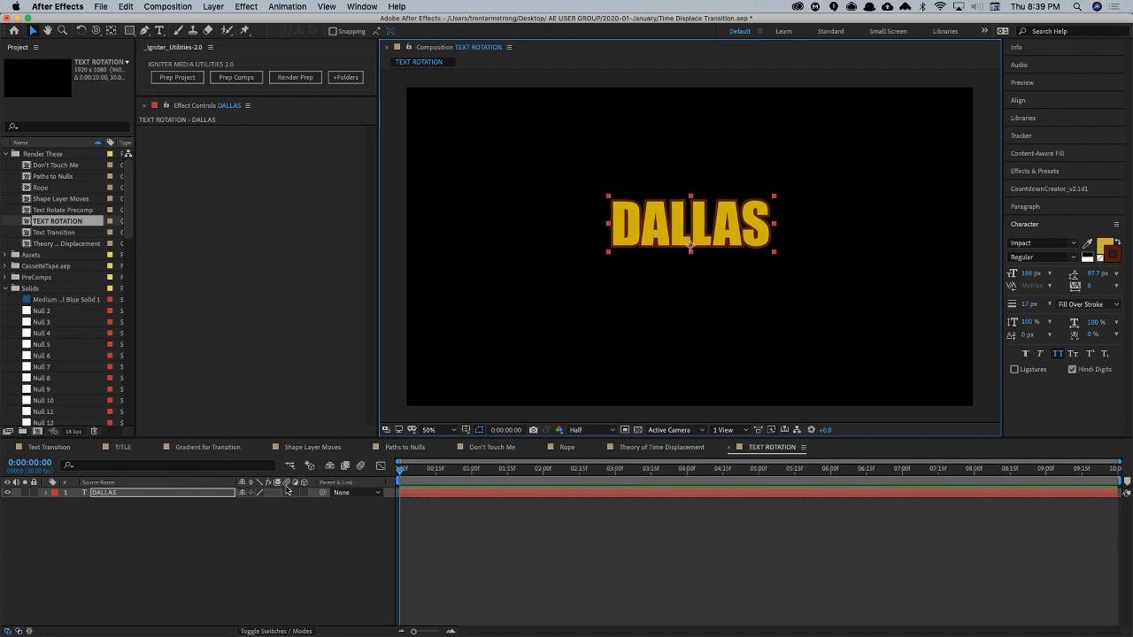
click(304, 493)
key(r)
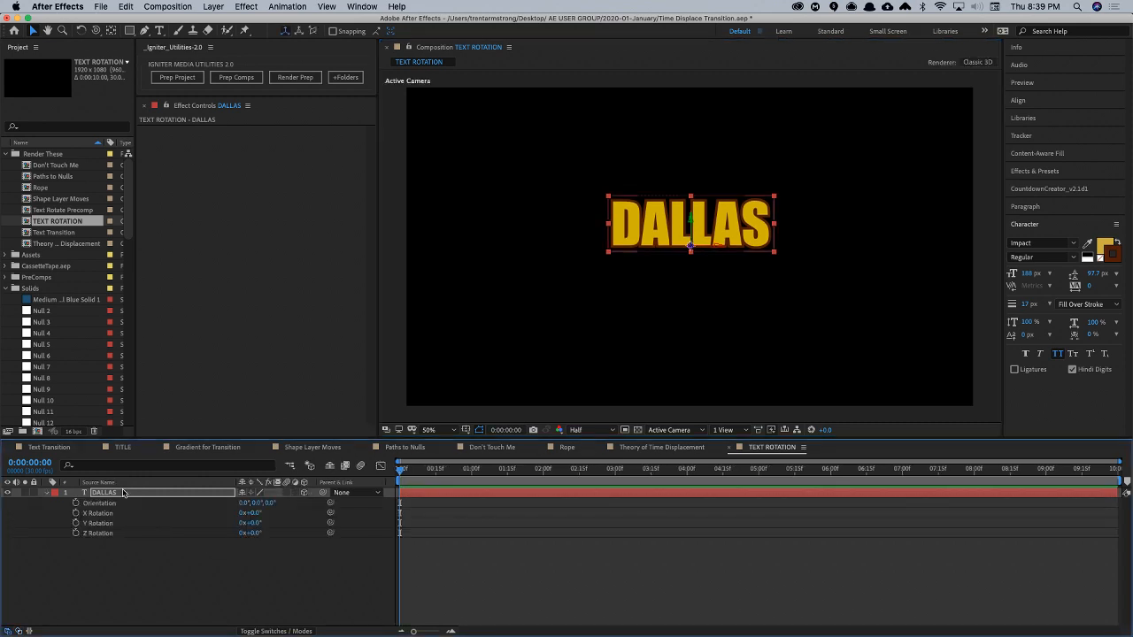
click(75, 523)
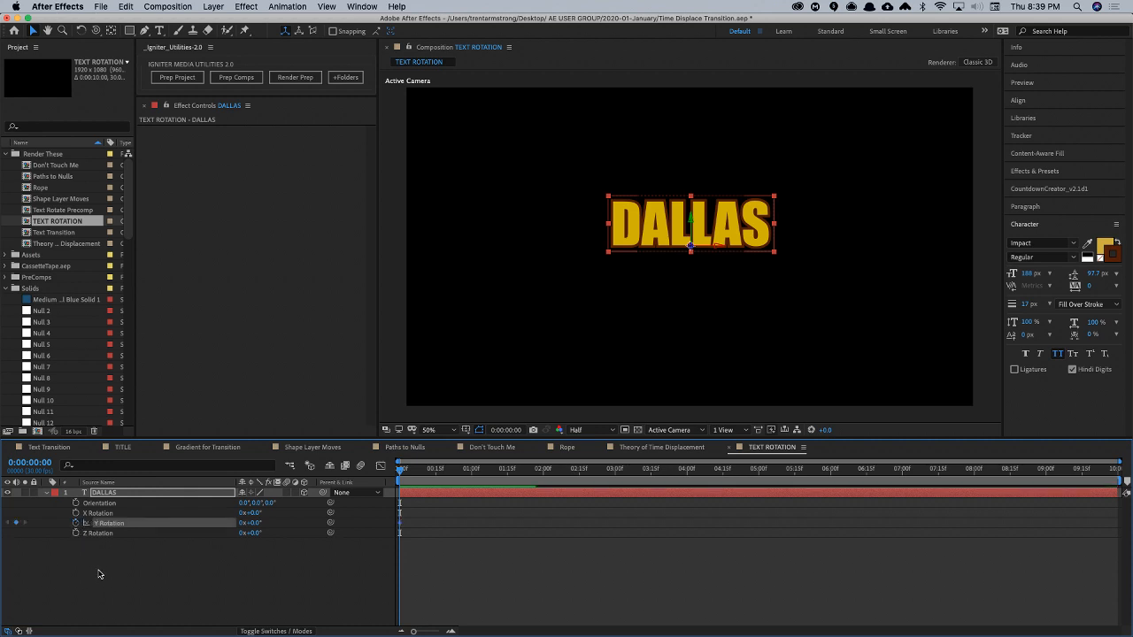
drag(397, 476, 474, 484)
drag(399, 523, 472, 527)
- Add a Y Rotation keyframe of 180° at 2:00 on the DALLAS layer
drag(474, 478, 542, 483)
click(255, 522)
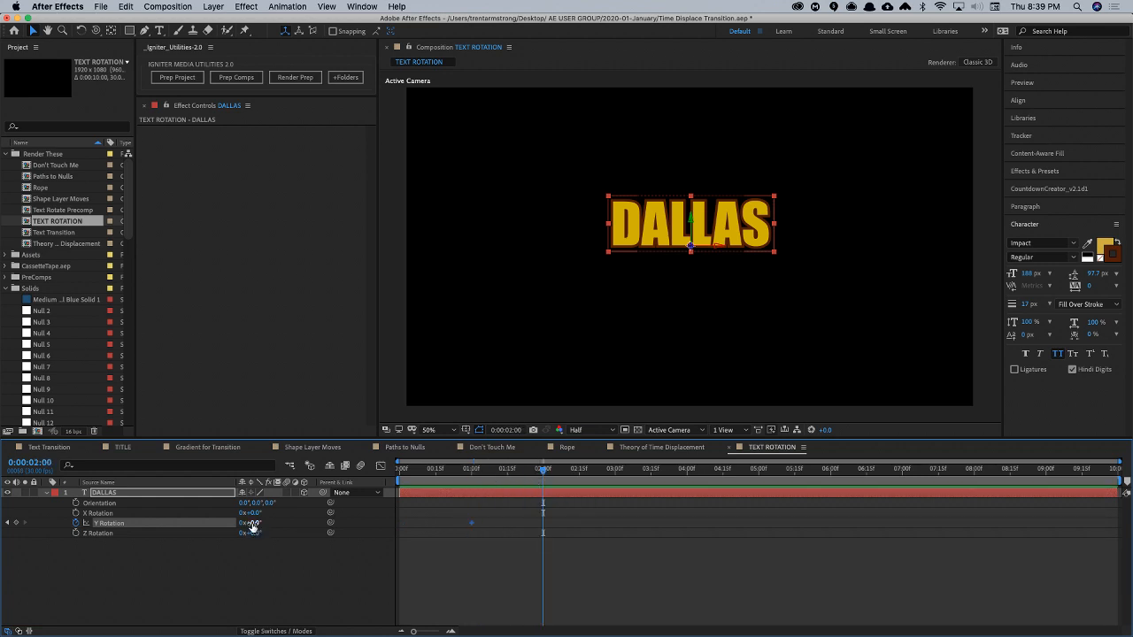
key(shift+Tab)
text(1)
key(Return)
click(254, 523)
text(180)
key(Return)
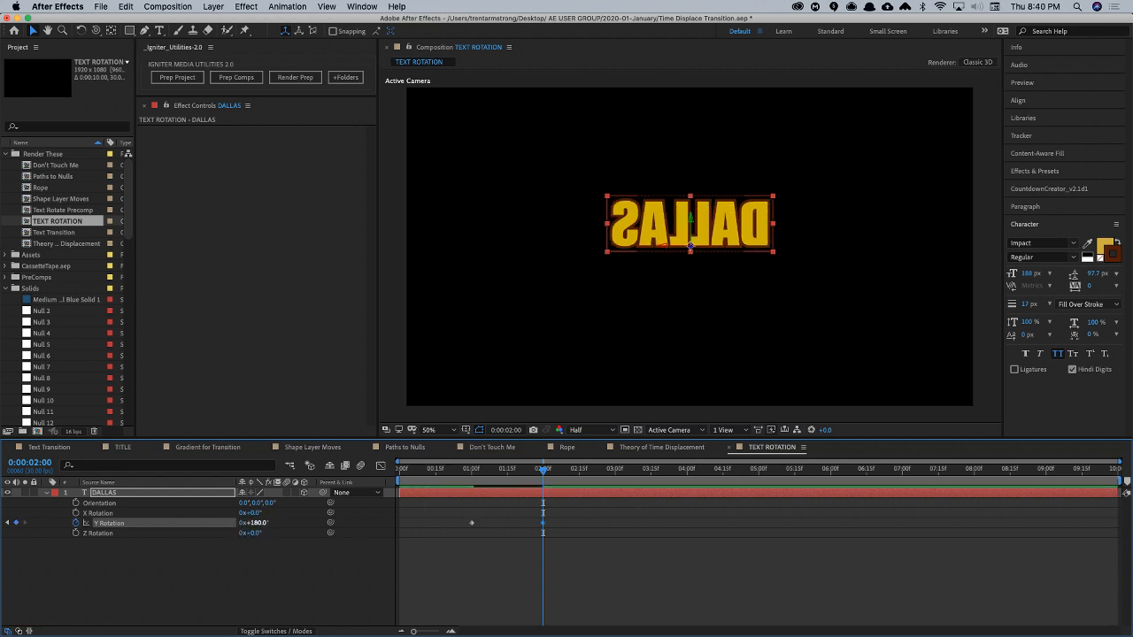
click(102, 497)
click(105, 564)
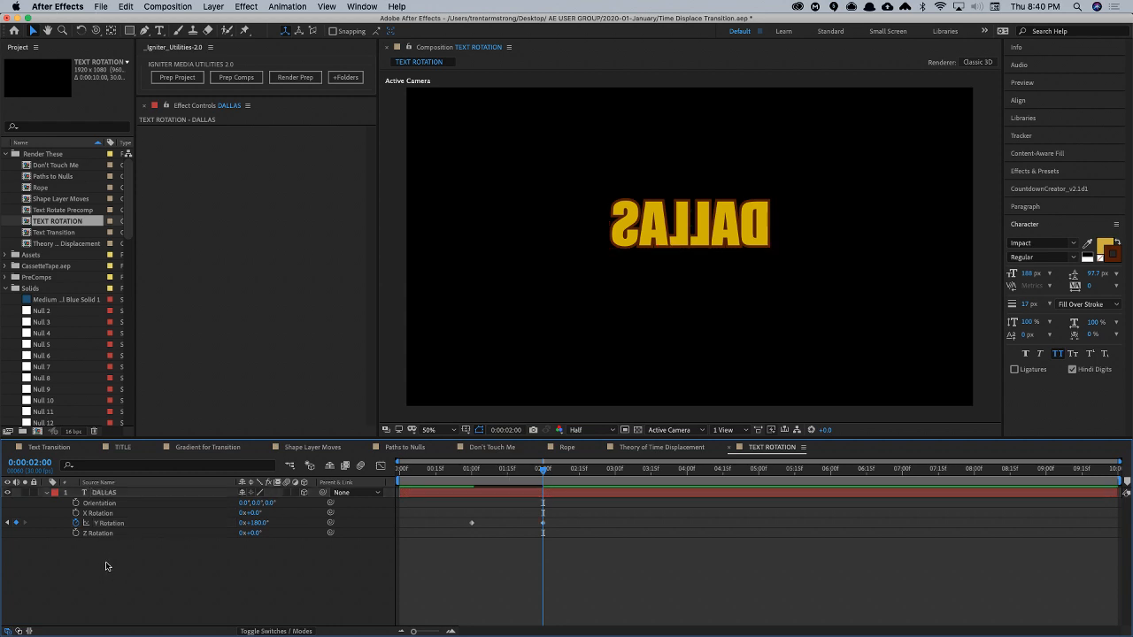
- Duplicate the DALLAS text layer and delete both Y Rotation keyframes from the copy
click(101, 493)
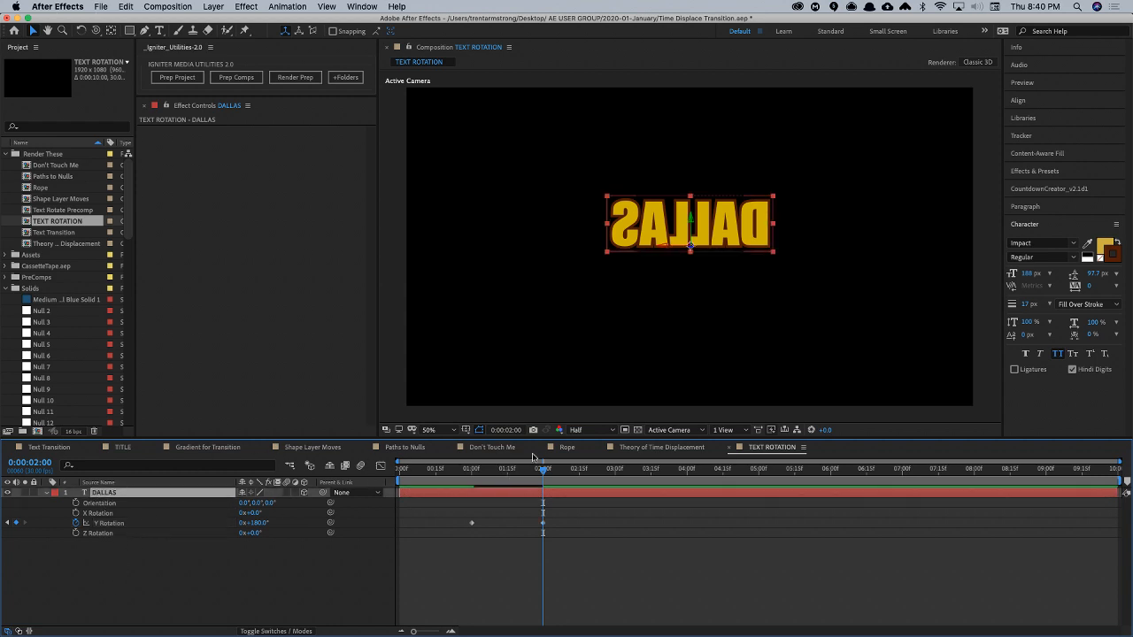
key(super+d)
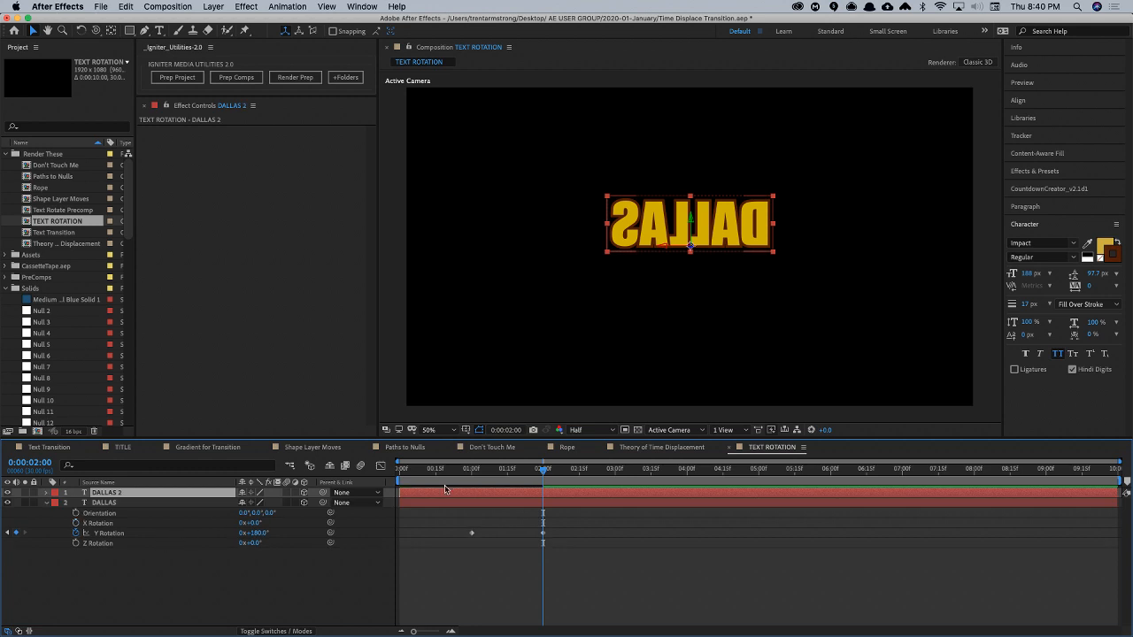
click(469, 476)
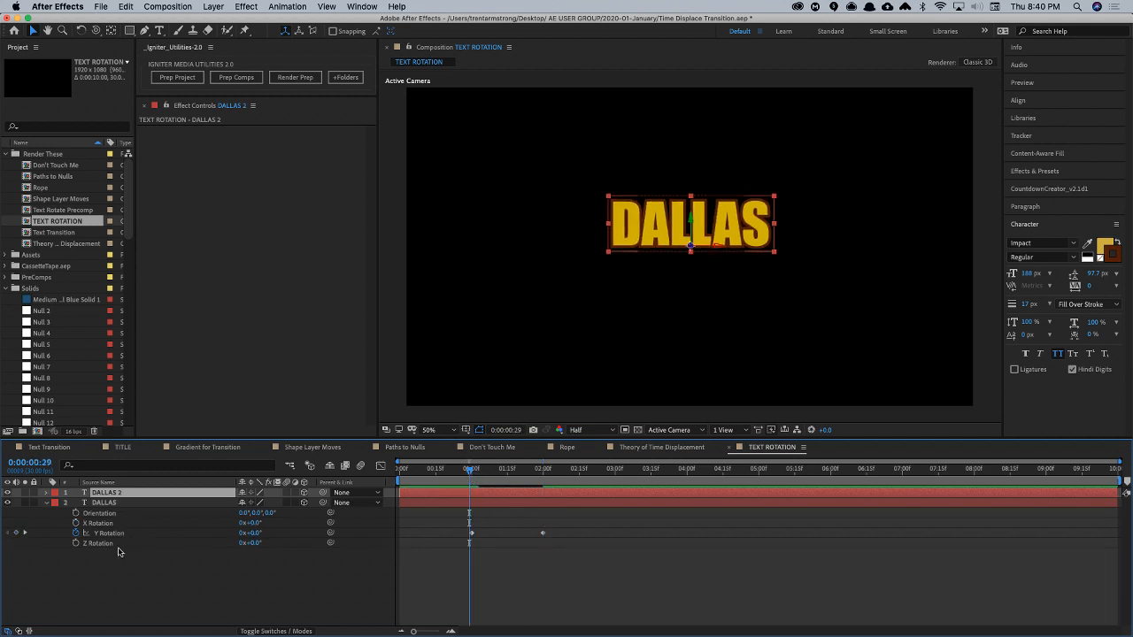
key(p)
key(r)
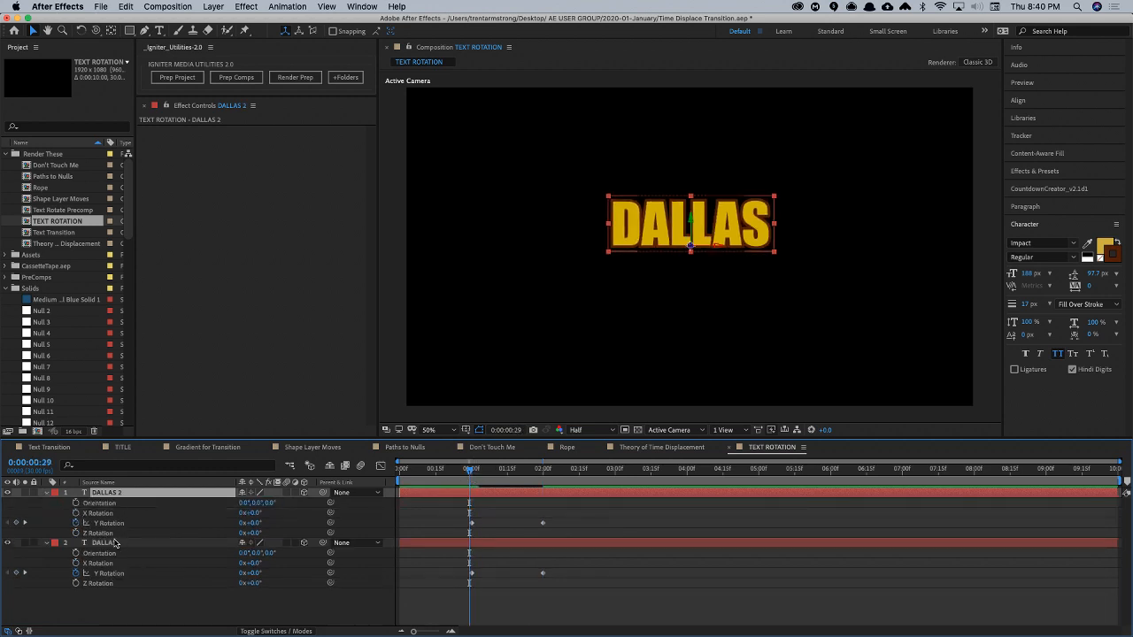
drag(455, 524, 551, 531)
key(Delete)
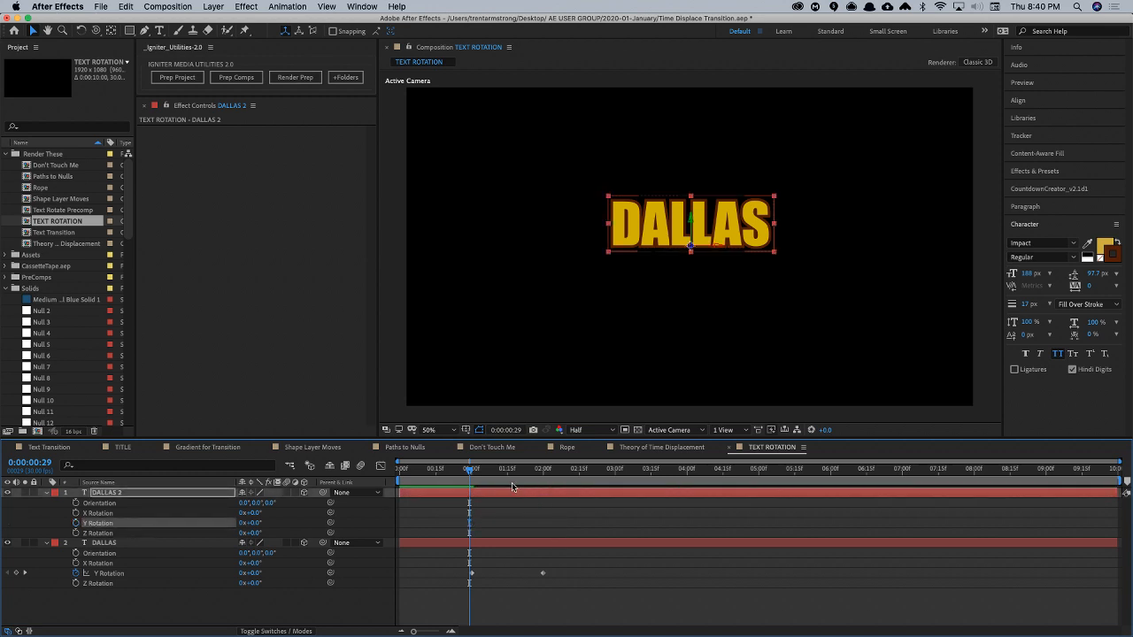
- Parent DALLAS 2 to the DALLAS layer at 2:00 and scrub back to 1:25 to check the rotation
drag(467, 485, 542, 490)
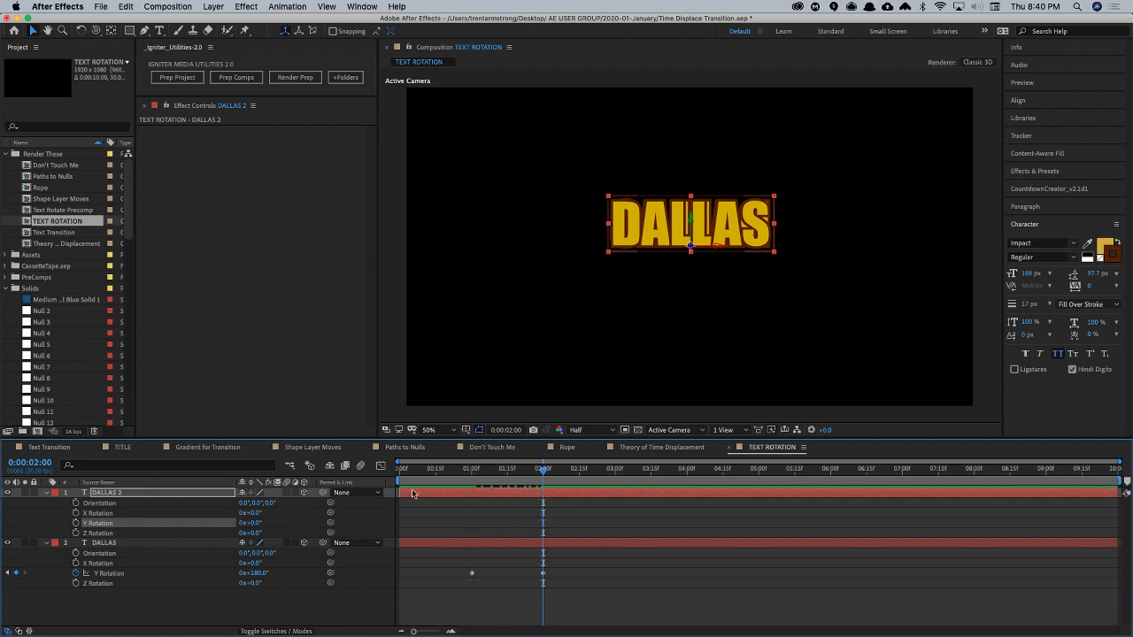
drag(322, 493, 193, 544)
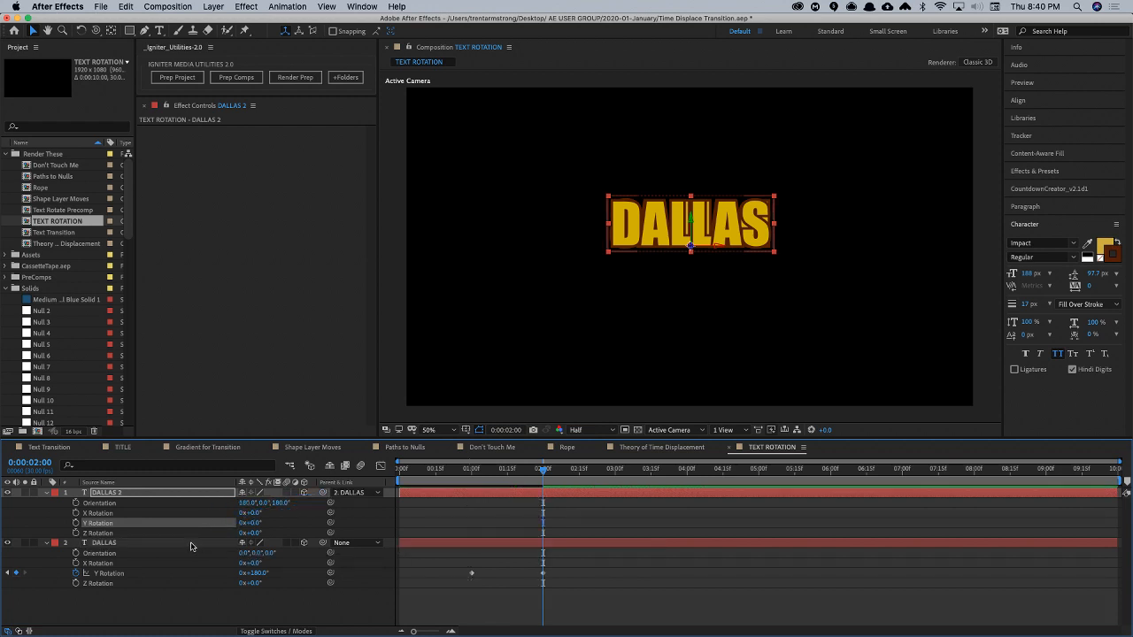
click(191, 545)
mouse_move(540, 473)
mouse_down()
mouse_move(462, 487)
mouse_move(539, 492)
mouse_move(469, 501)
mouse_move(544, 495)
mouse_move(529, 492)
mouse_up()
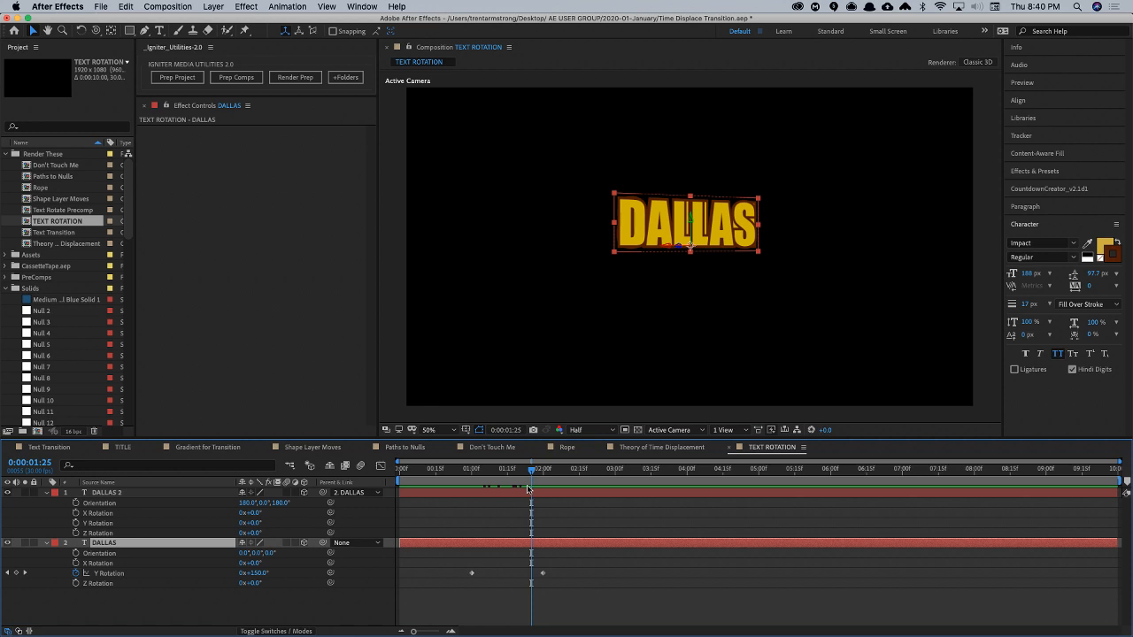
shift+click(120, 493)
- Switch to Chrome and open the Layer Invisible When Facing Away From Camera topic in MotionScript's Expressioneer's Design Guide
key(super+Tab)
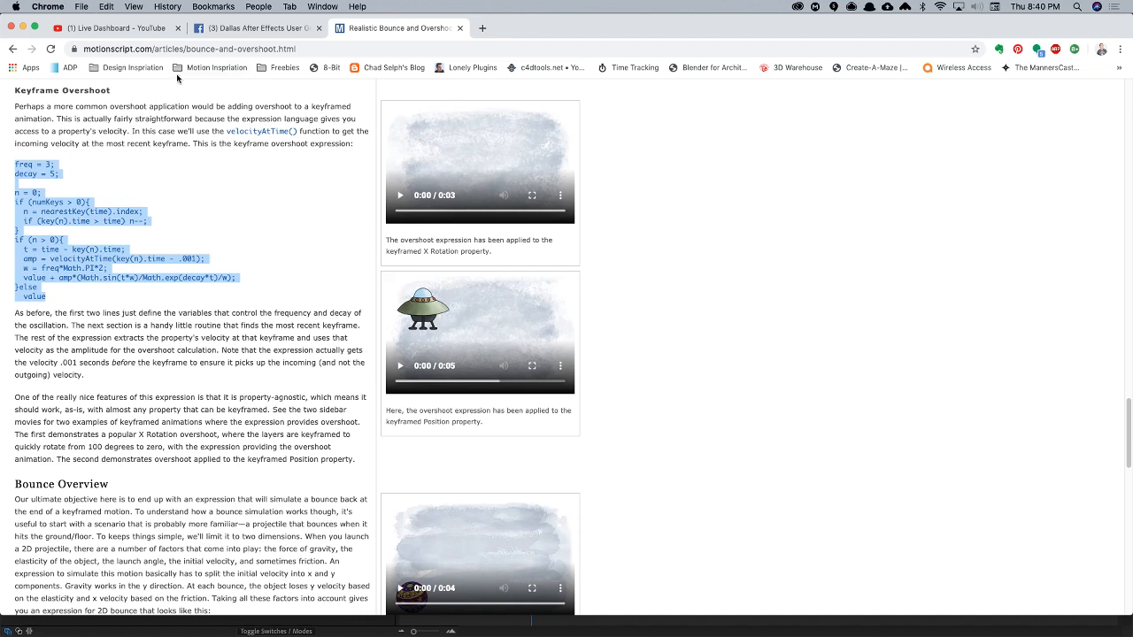
click(12, 49)
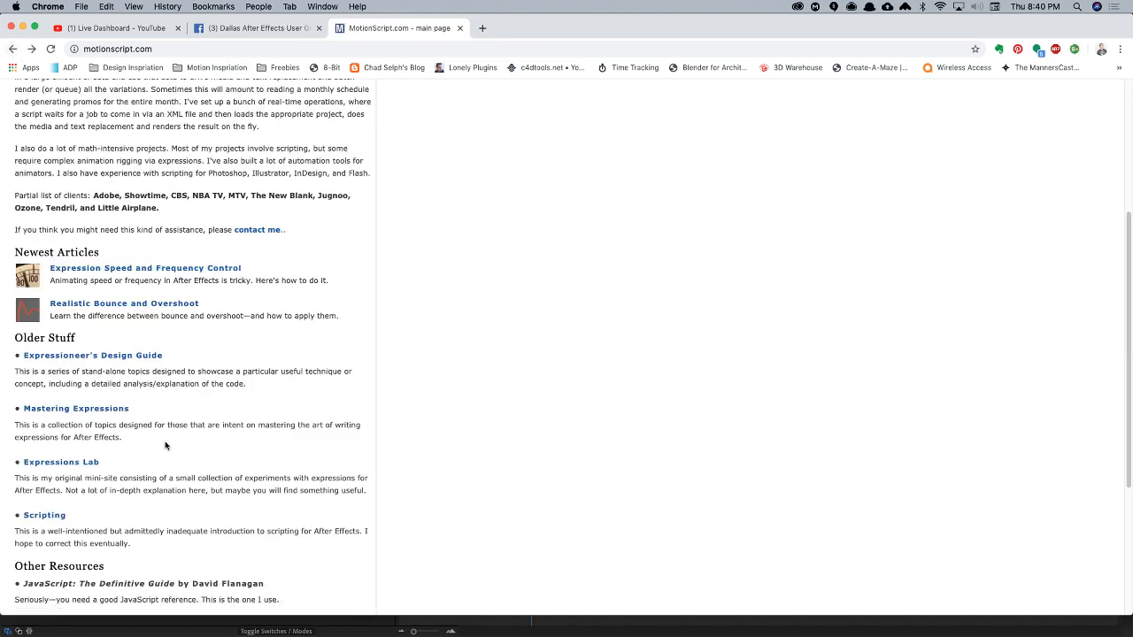
scroll(167, 434, down, 2)
click(117, 303)
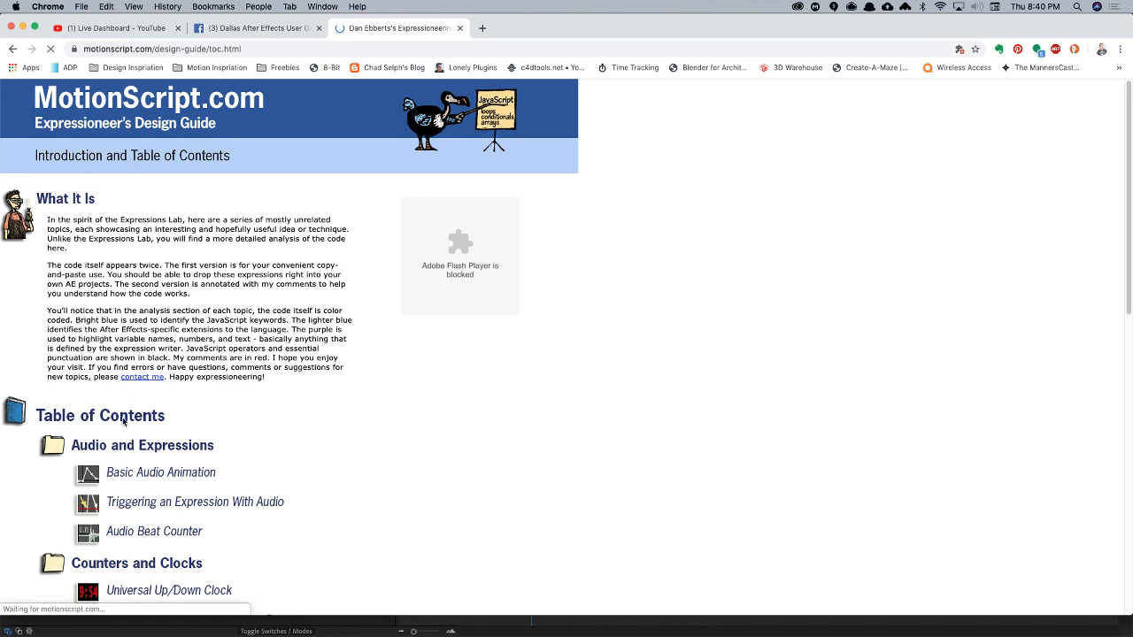
scroll(166, 460, down, 5)
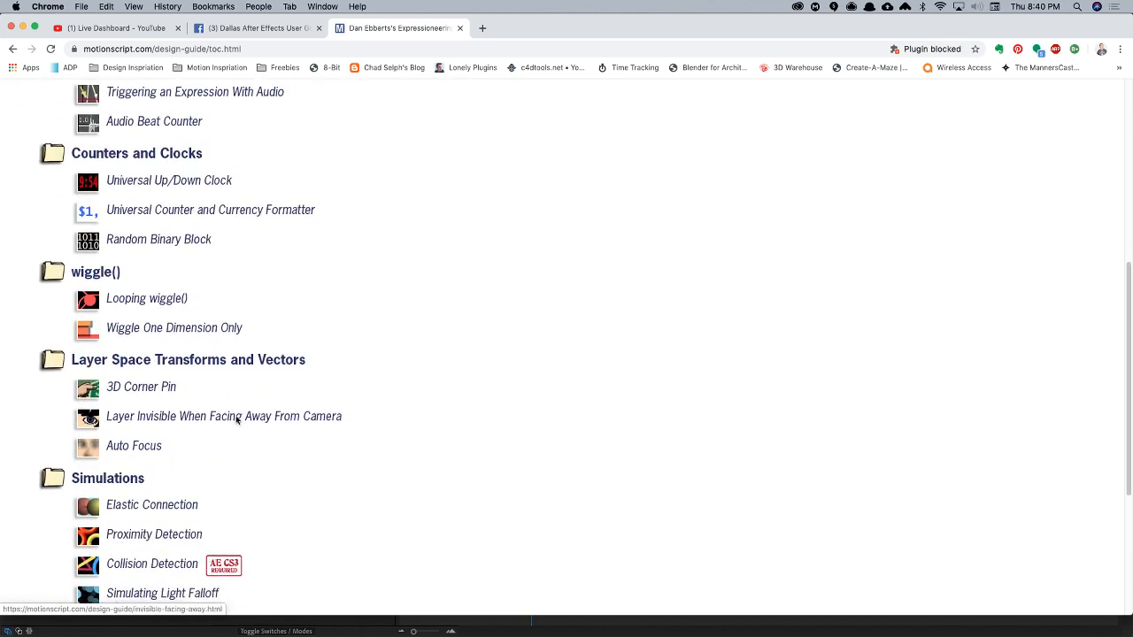
scroll(236, 420, down, 5)
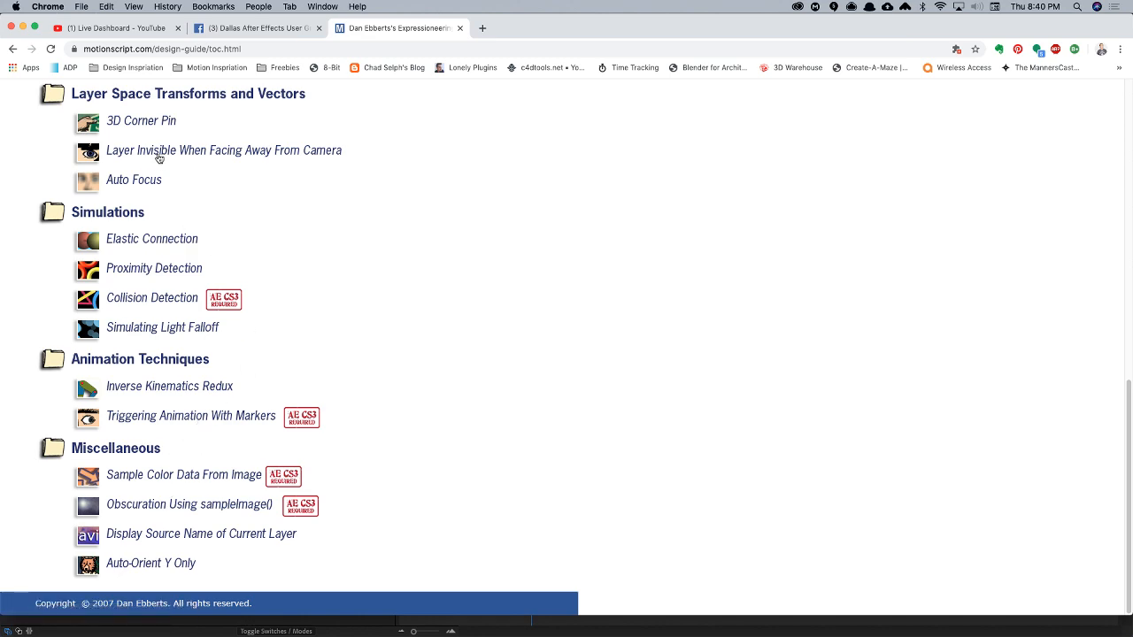
click(159, 152)
- Copy the expression toCompVec([0, 0, 1])[2] > 0 ? value : 0 from the Copy and Paste Code section
scroll(257, 394, down, 2)
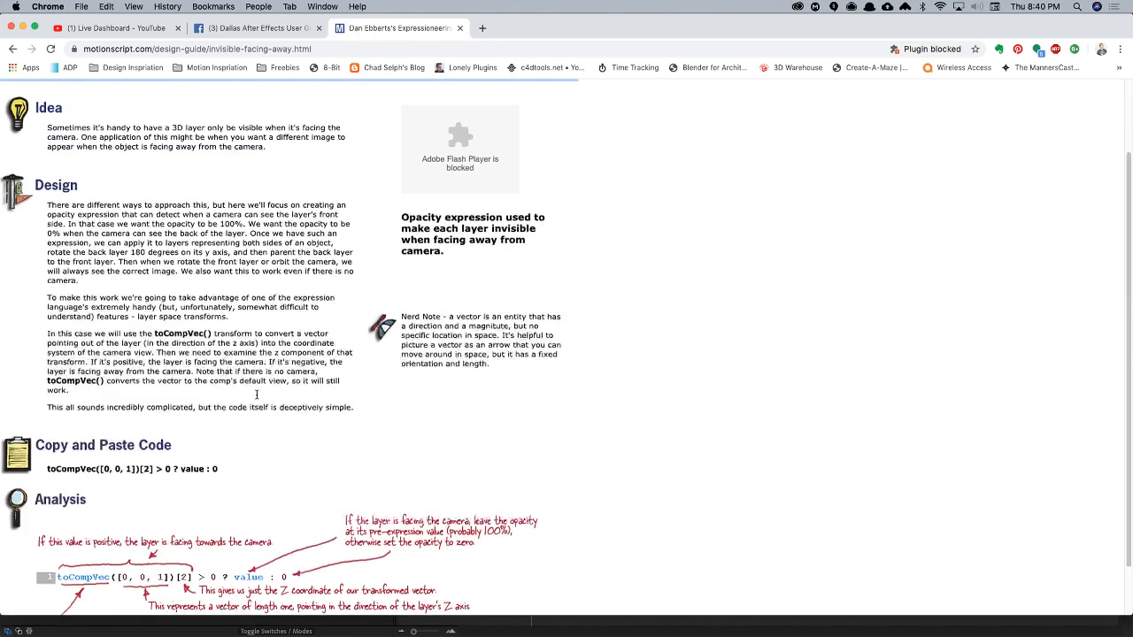
scroll(257, 395, down, 2)
drag(38, 420, 216, 411)
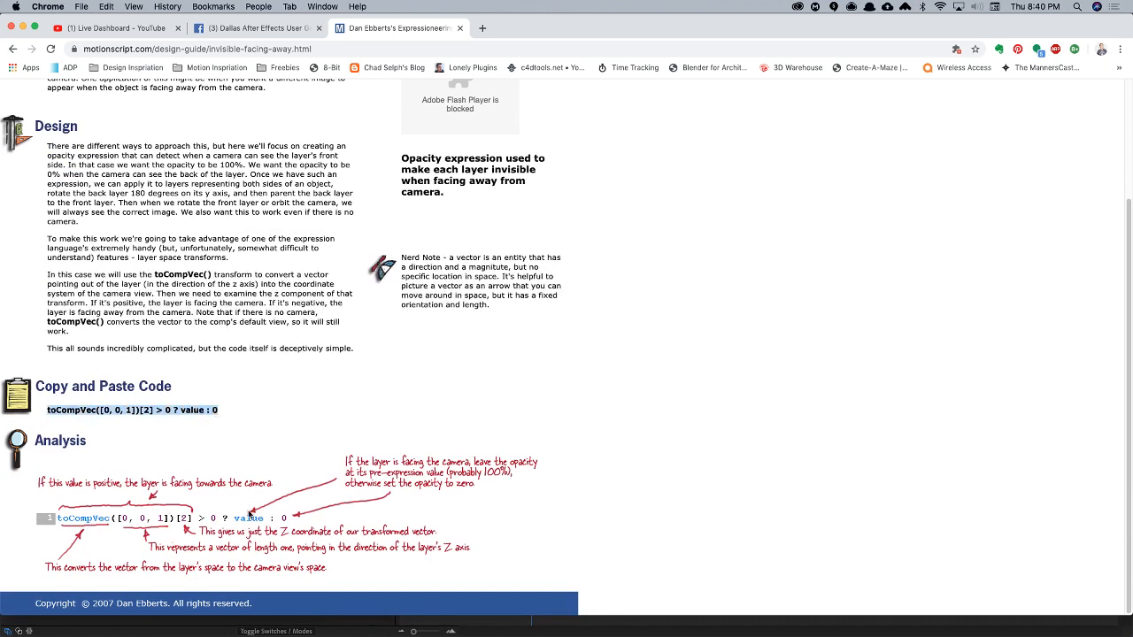
key(super+c)
- Switch back to After Effects and apply the copied facing-camera expression to the DALLAS layer's Opacity
key(super+Tab)
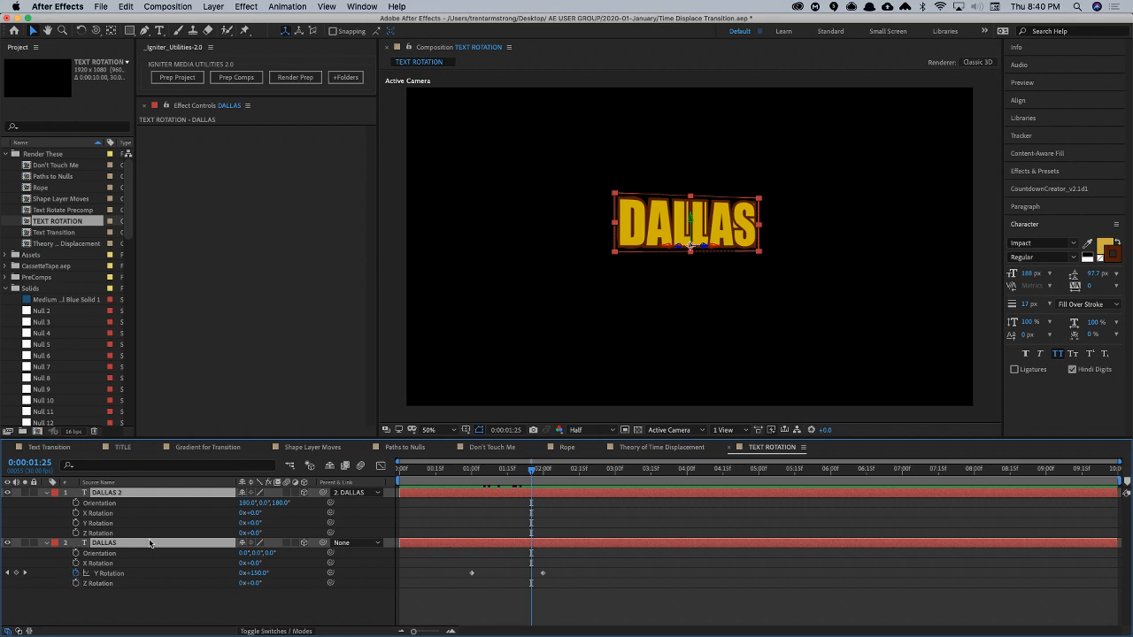
key(t)
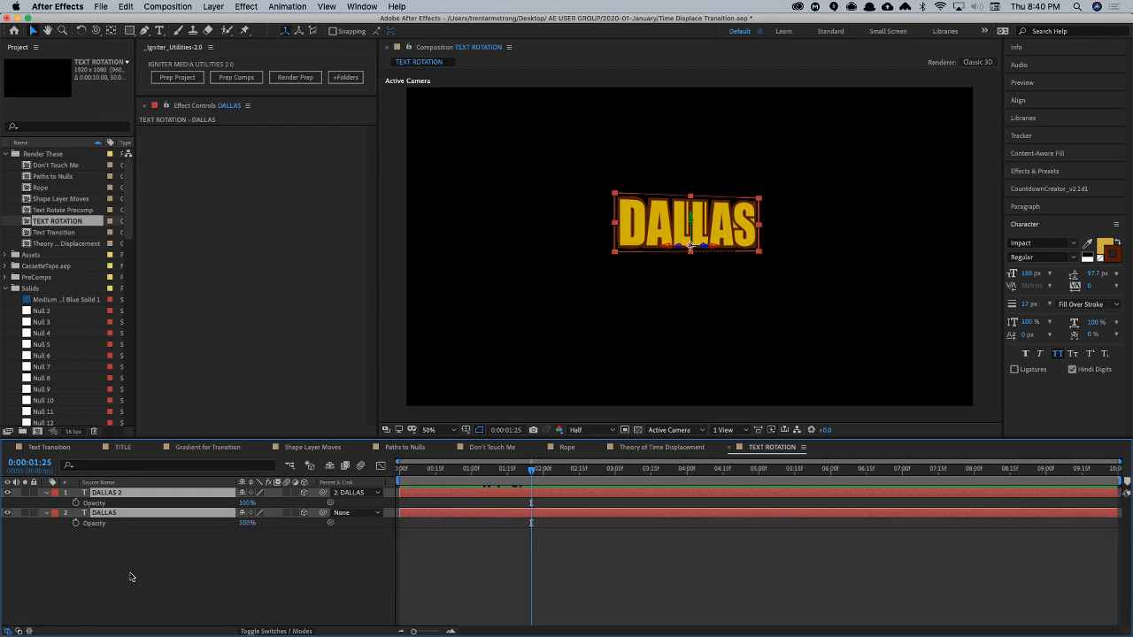
click(132, 577)
alt+click(76, 522)
key(super+v)
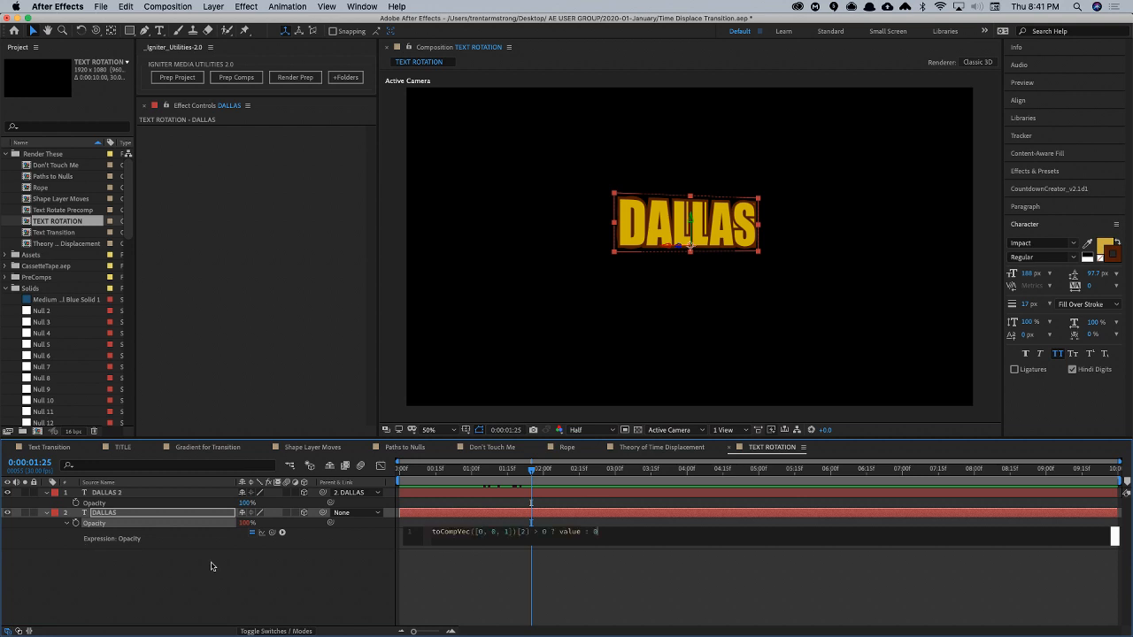
key(KP_Enter)
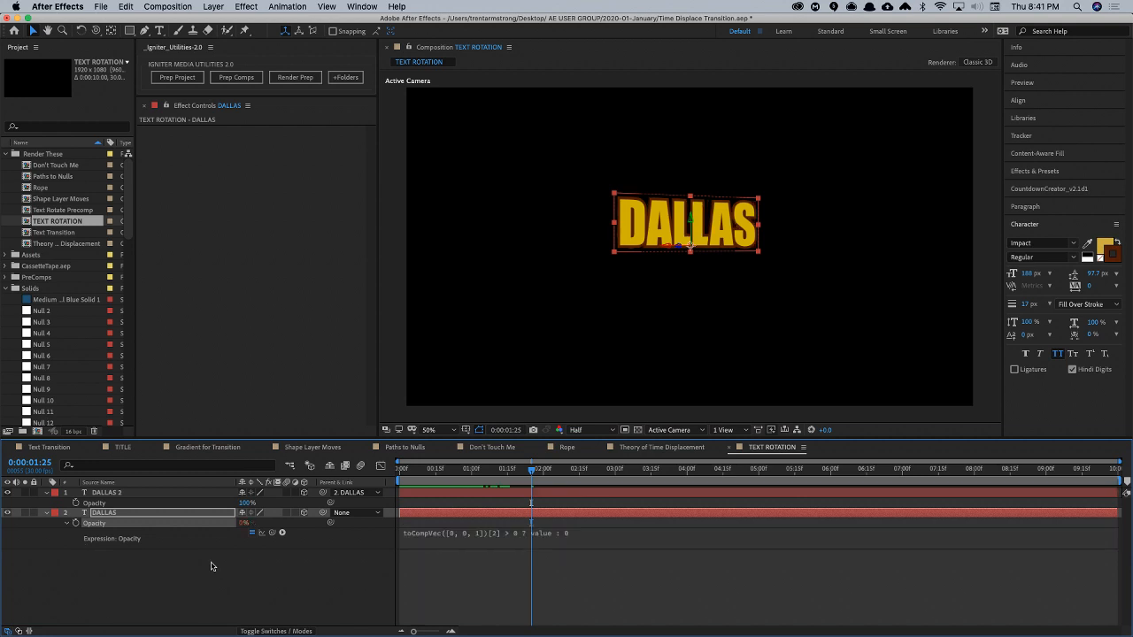
- Apply the same toCompVec([0, 0, 1])[2] > 0 ? value : 0 expression to DALLAS 2's Opacity and collapse both layers
alt+click(76, 503)
key(ctrl+v)
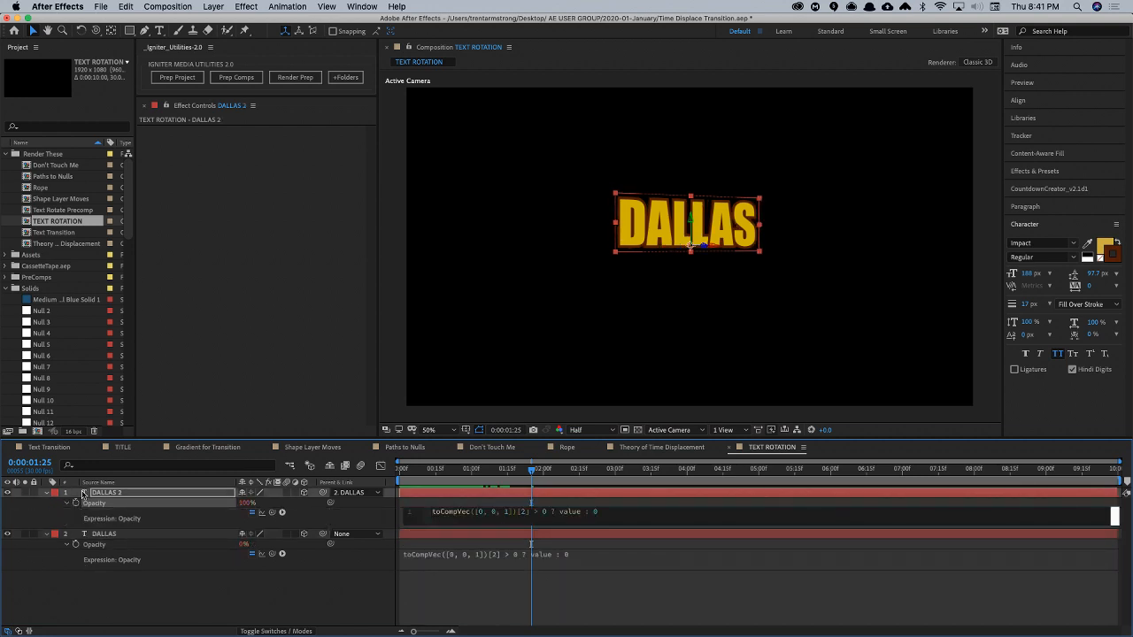
key(KP_Enter)
click(329, 605)
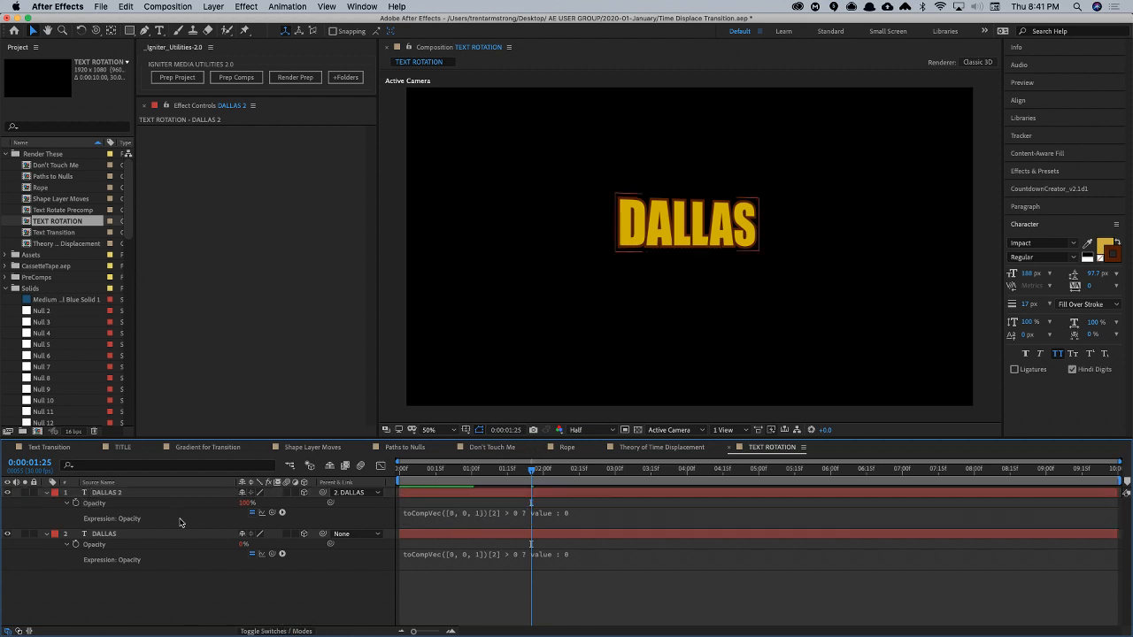
click(46, 492)
click(46, 503)
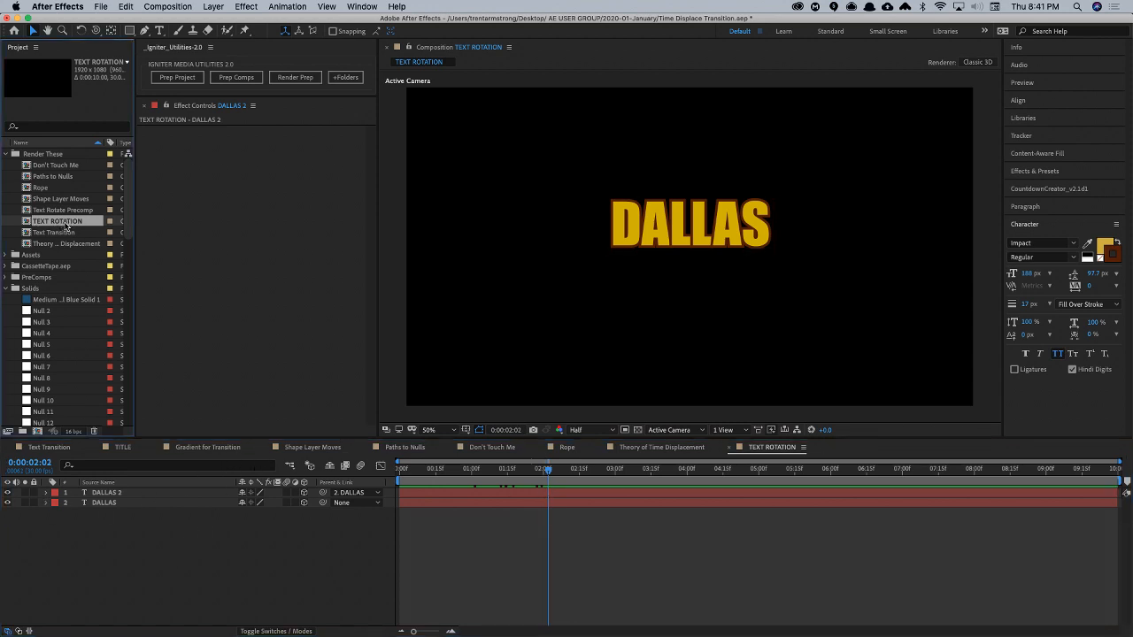
- Create a new composition from TEXT ROTATION and rename it TEXT ROTATION Displaced
drag(44, 416, 38, 432)
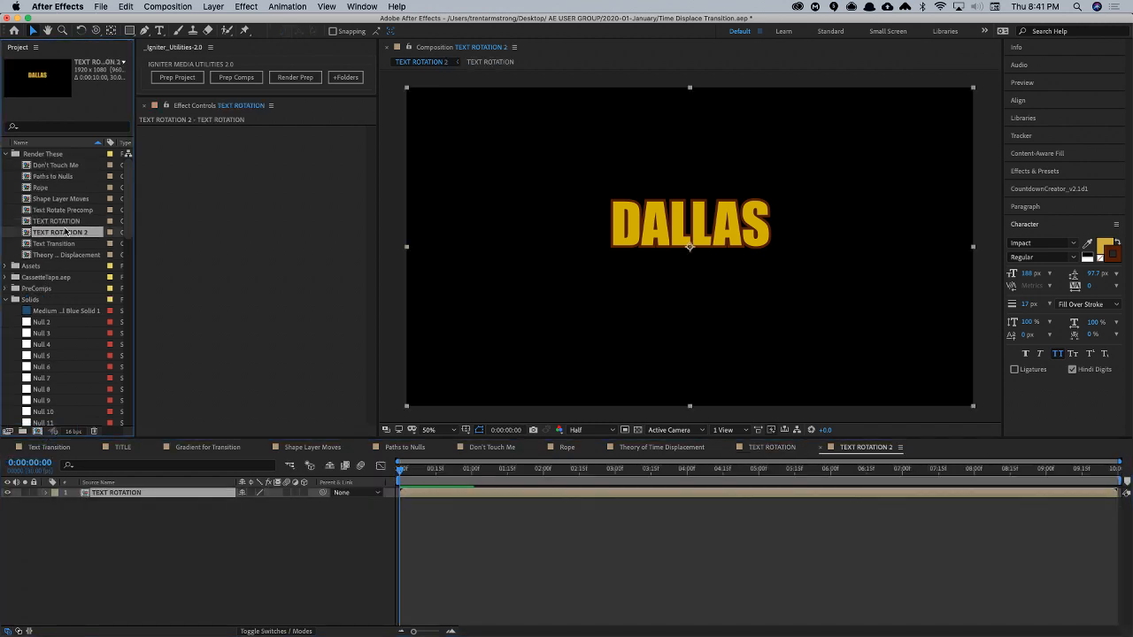
key(Return)
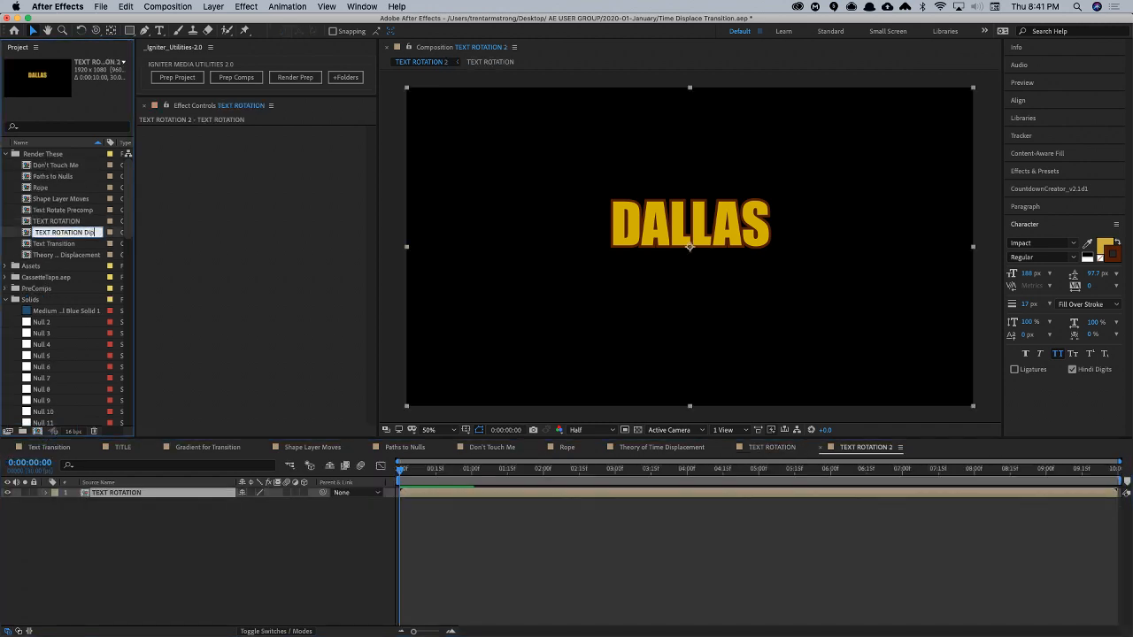
text(Displaced)
key(Return)
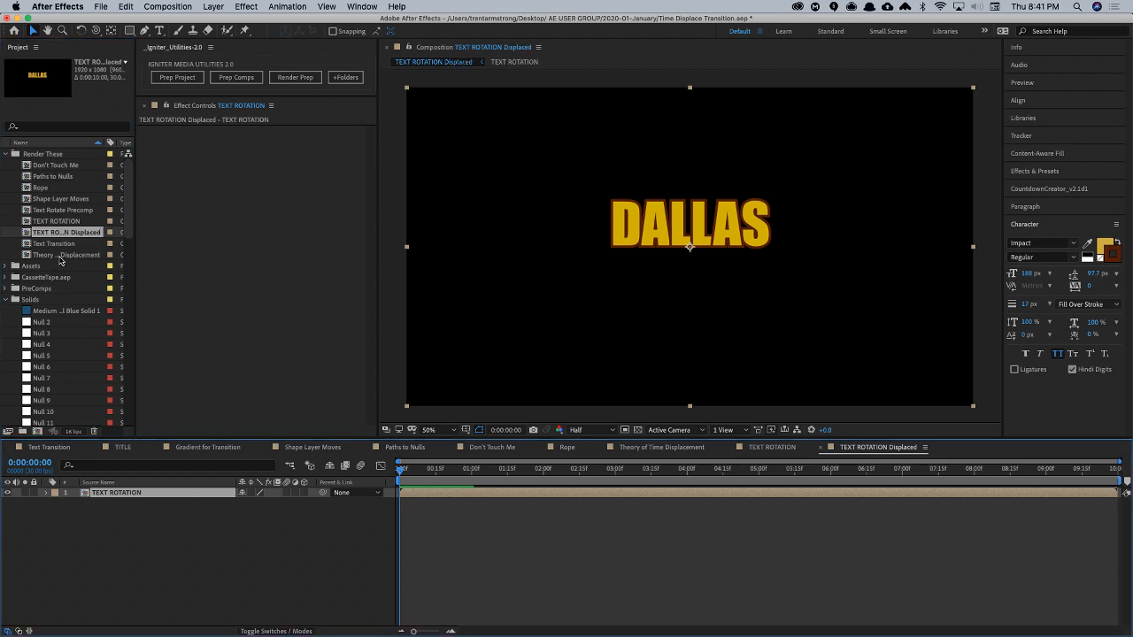
- Place the Gradient for Transition precomp beneath TEXT ROTATION and hide that layer
mouse_move(129, 222)
mouse_down()
mouse_move(129, 240)
mouse_move(129, 219)
mouse_up()
click(5, 299)
click(5, 289)
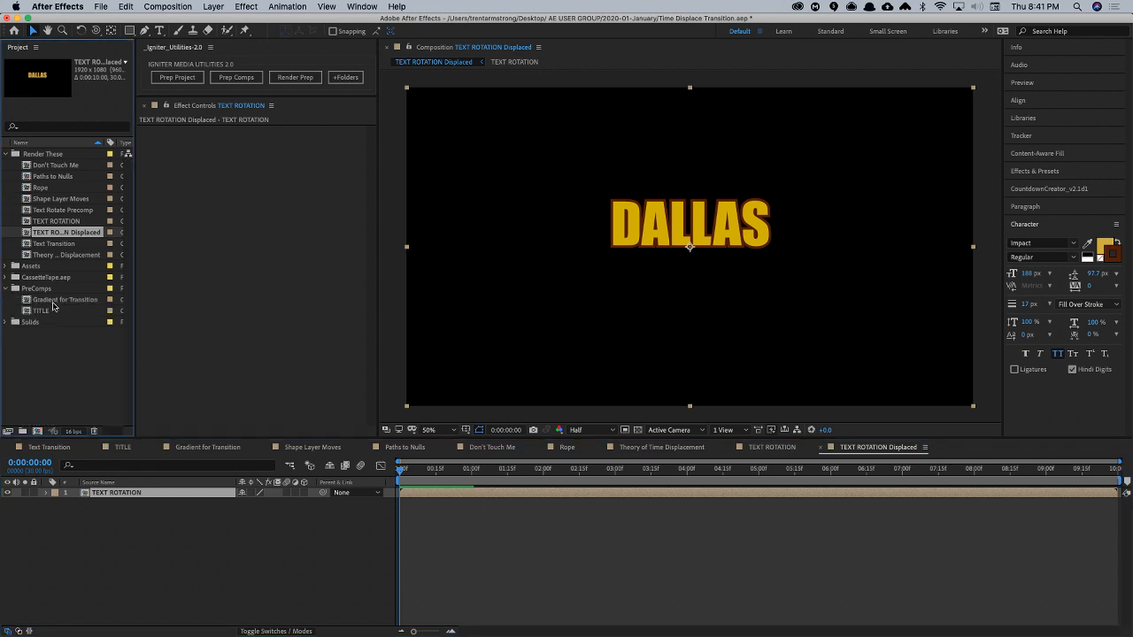
drag(55, 300, 8, 509)
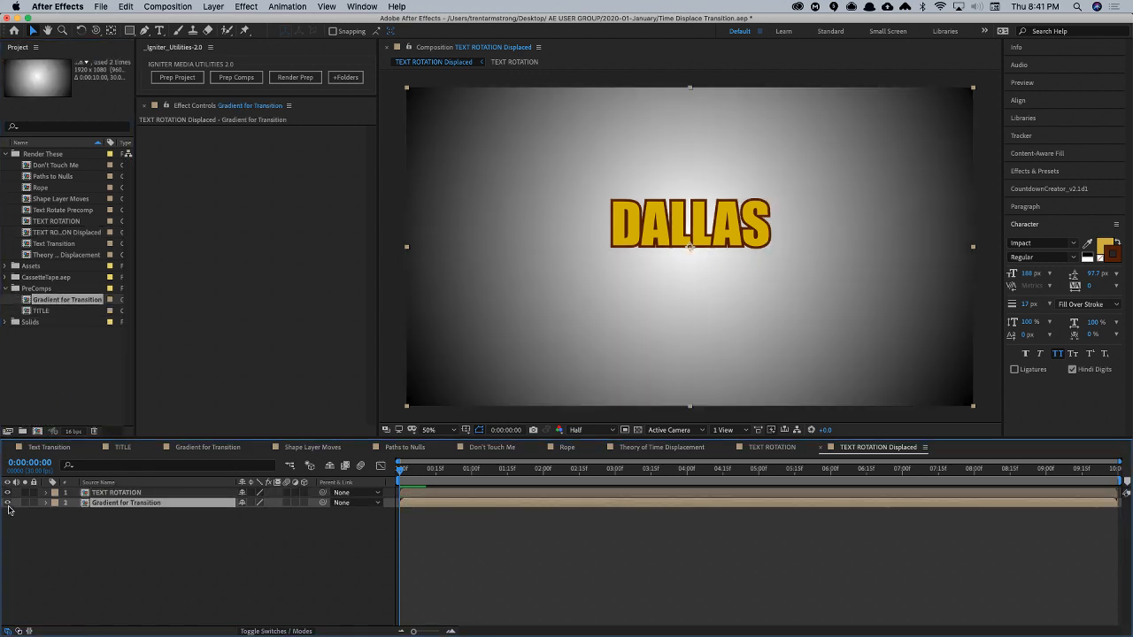
click(7, 503)
- Apply Time Displacement to TEXT ROTATION with Gradient for Transition as the displacement layer and a time resolution of 120 fps
click(100, 493)
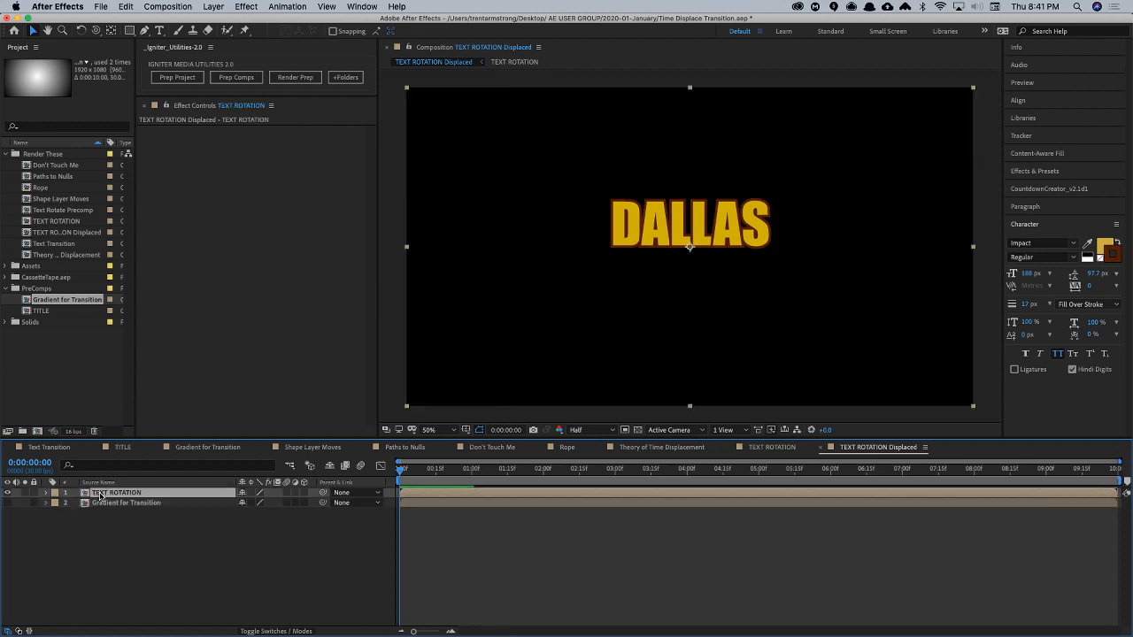
click(246, 6)
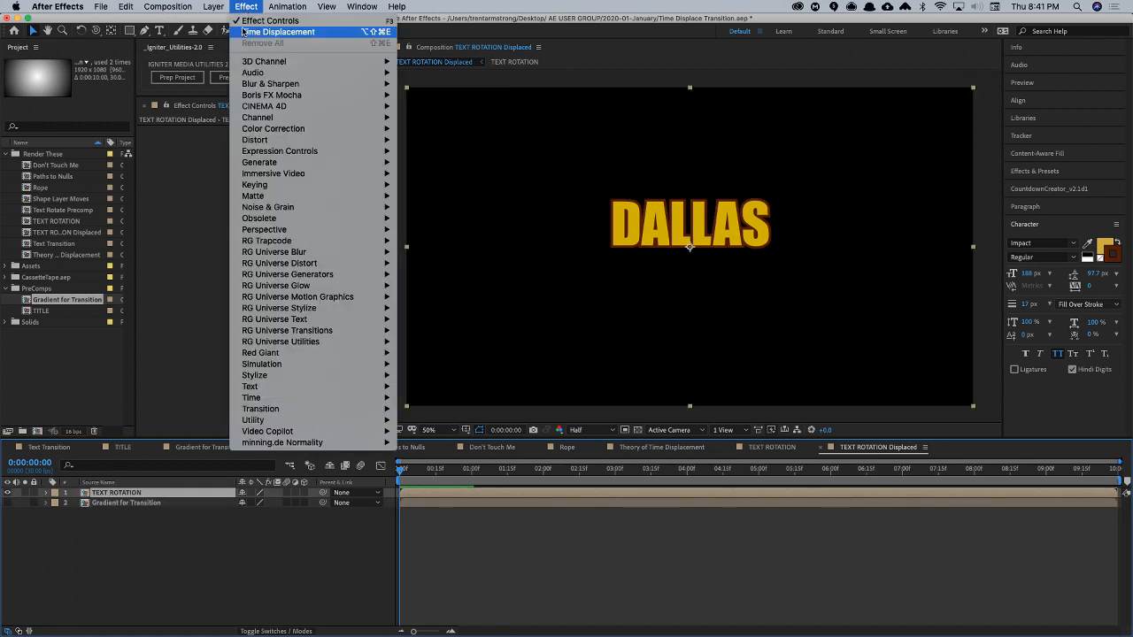
click(305, 32)
click(302, 141)
click(301, 183)
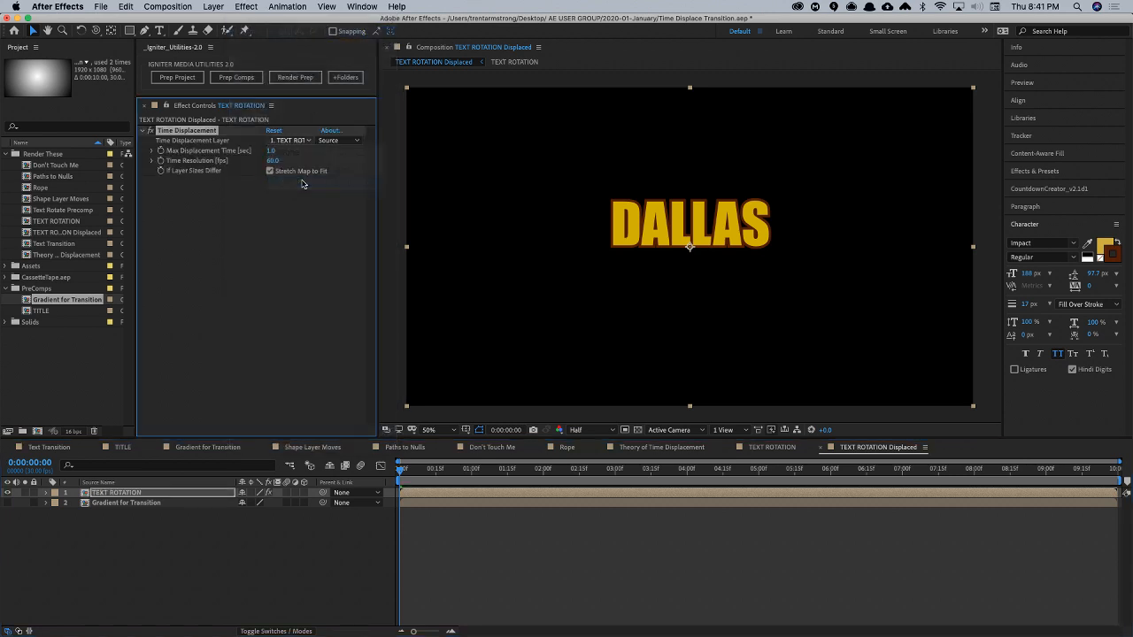
click(273, 161)
- Preview the gradient-displaced rotation and delete the Gradient for Transition layer from the composition
key(space)
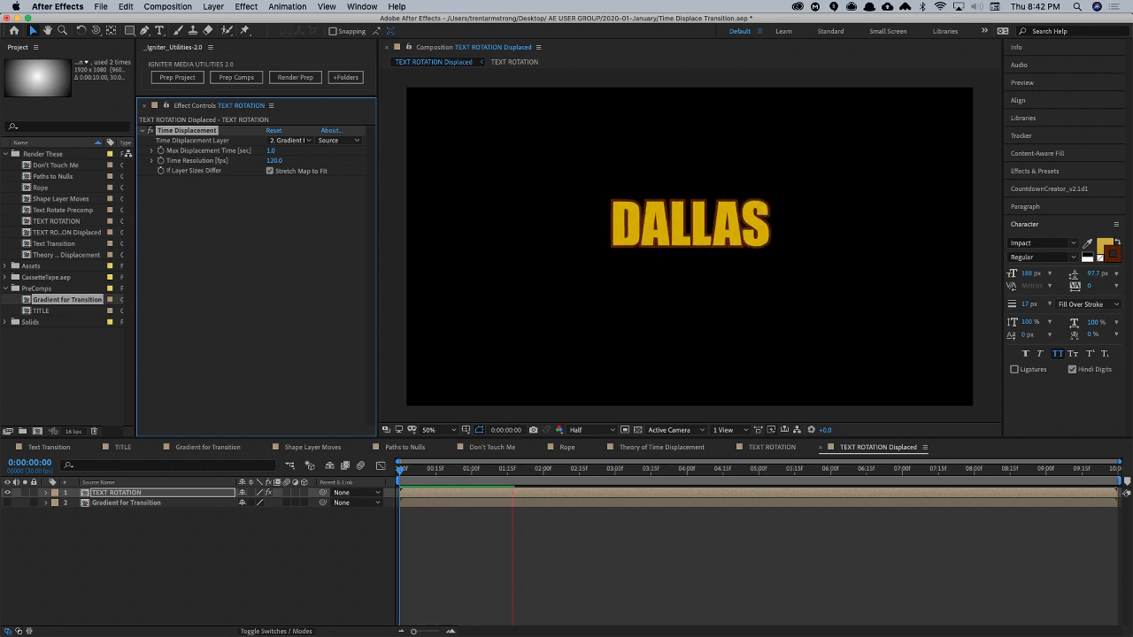
key(space)
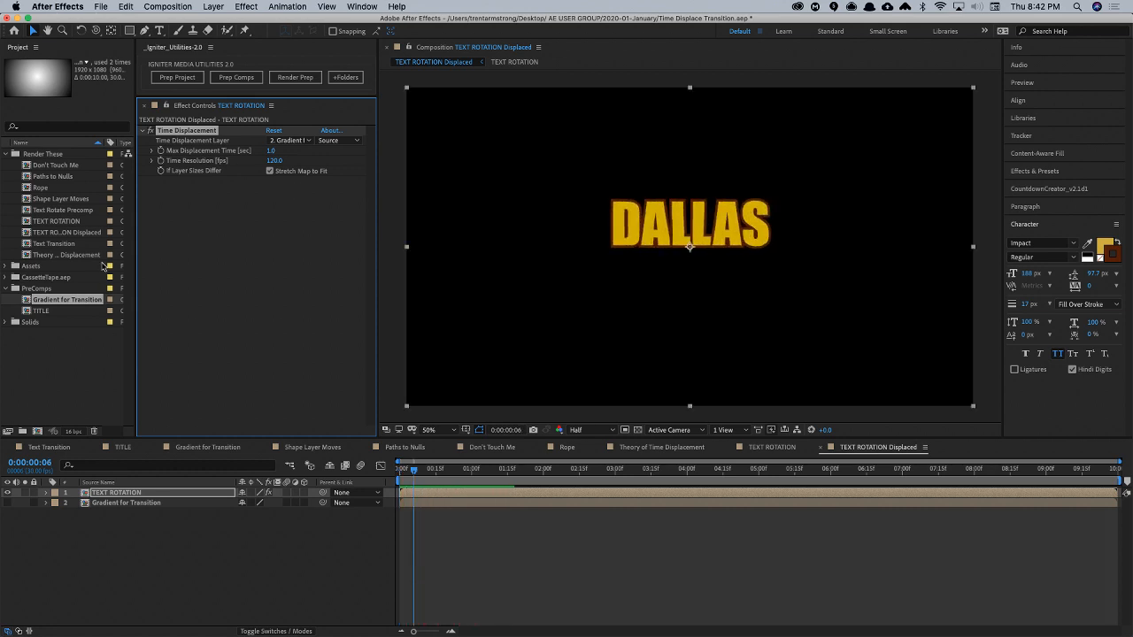
click(103, 504)
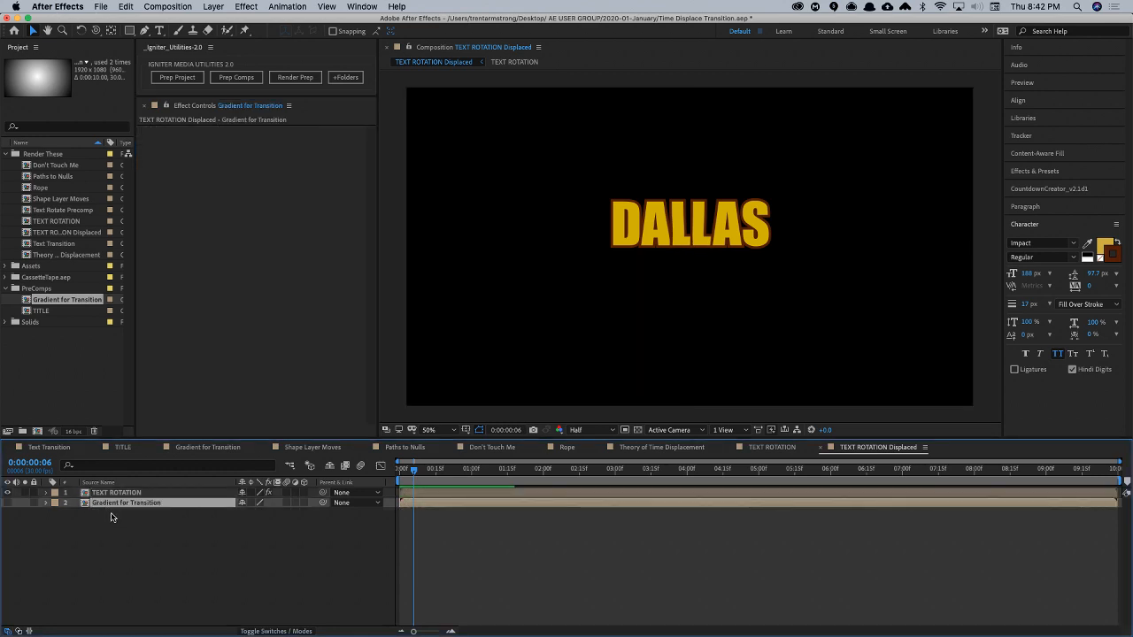
key(Delete)
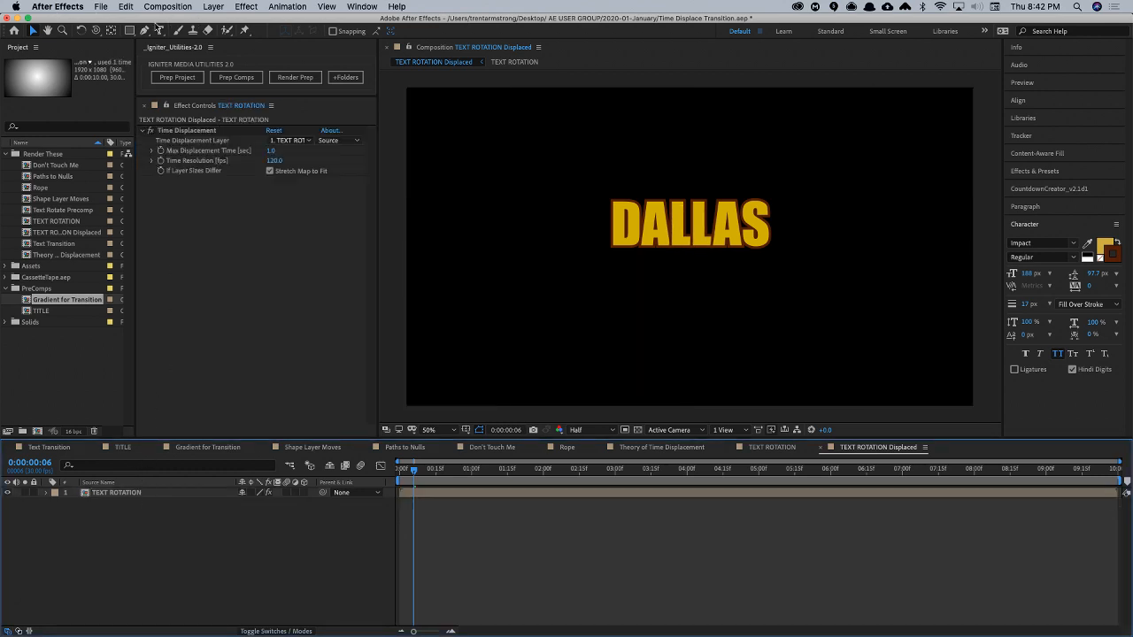
- Add a full-frame rectangle shape layer and stretch its linear gradient diagonally from the upper-left corner to the lower-right corner
double_click(130, 30)
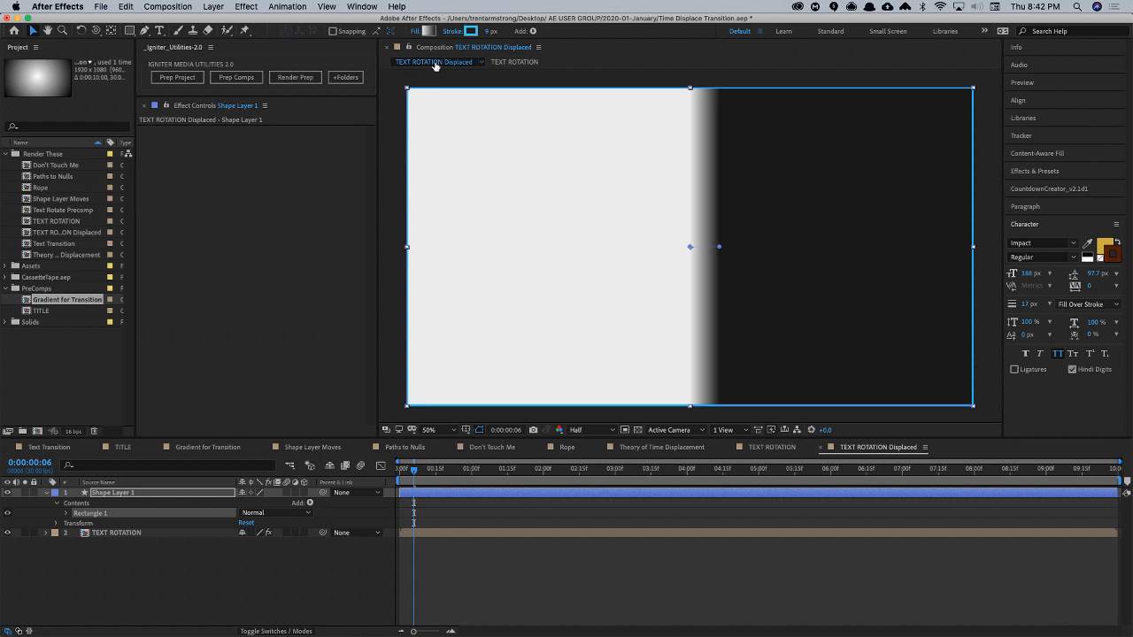
drag(690, 247, 422, 95)
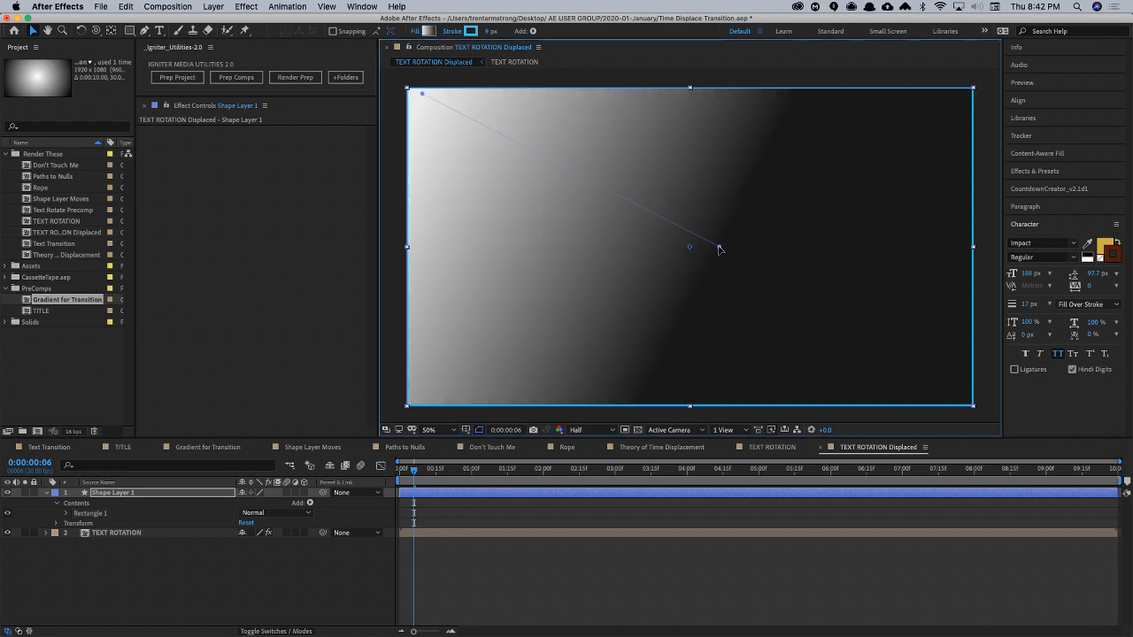
drag(718, 249, 924, 401)
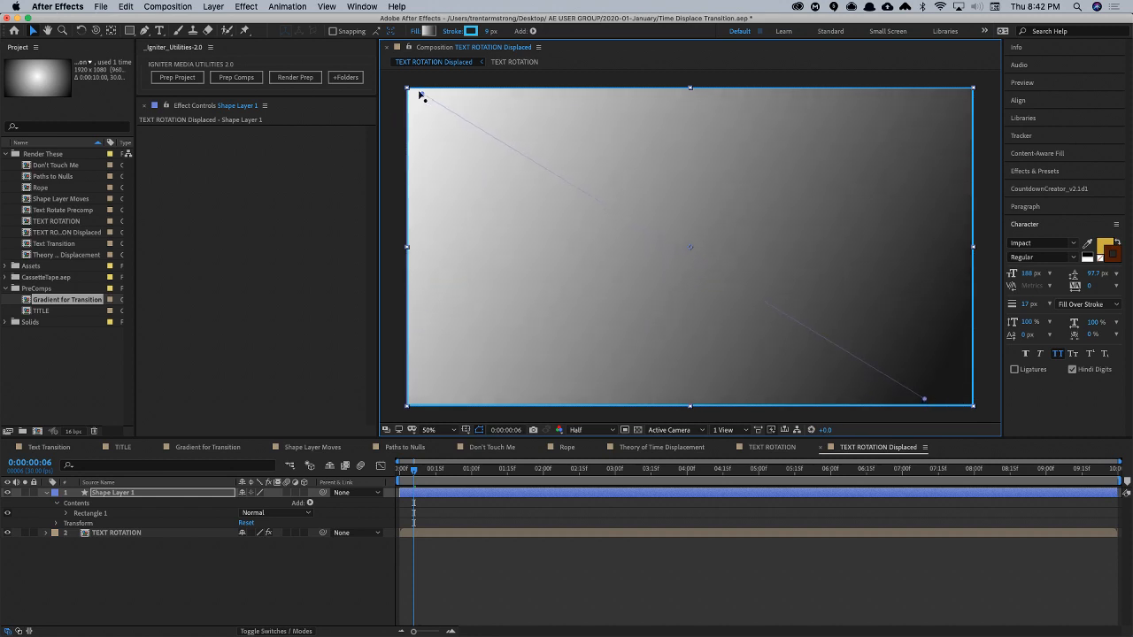
drag(420, 95, 473, 94)
- Move the gradient shape layer below TEXT ROTATION and set its Opacity to 0%
drag(111, 495, 79, 549)
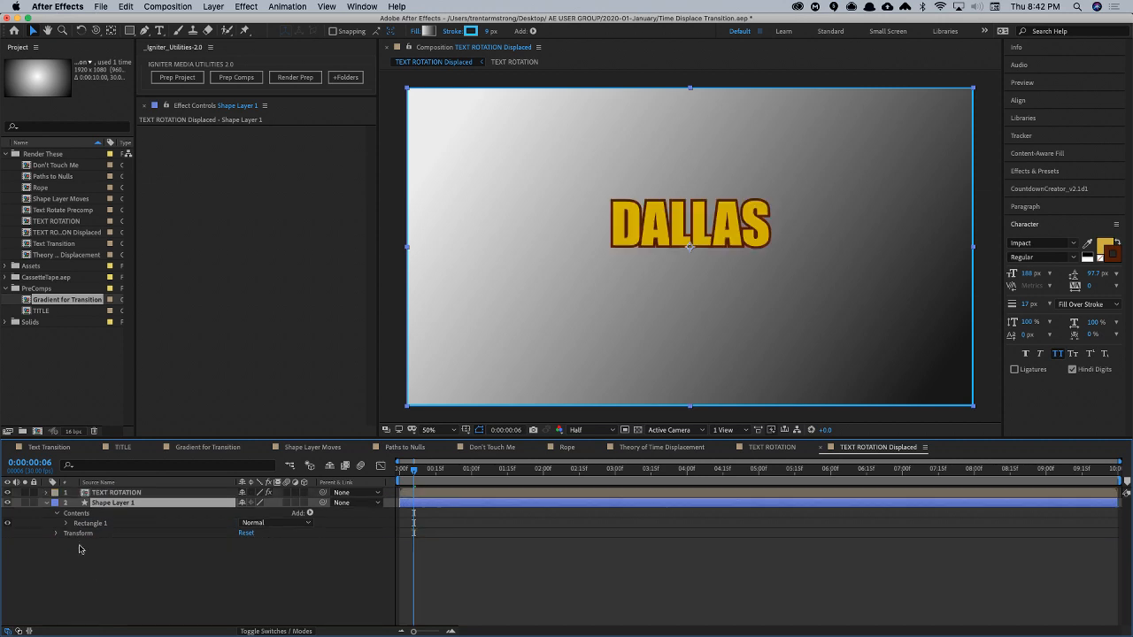
key(t)
drag(247, 517, 89, 515)
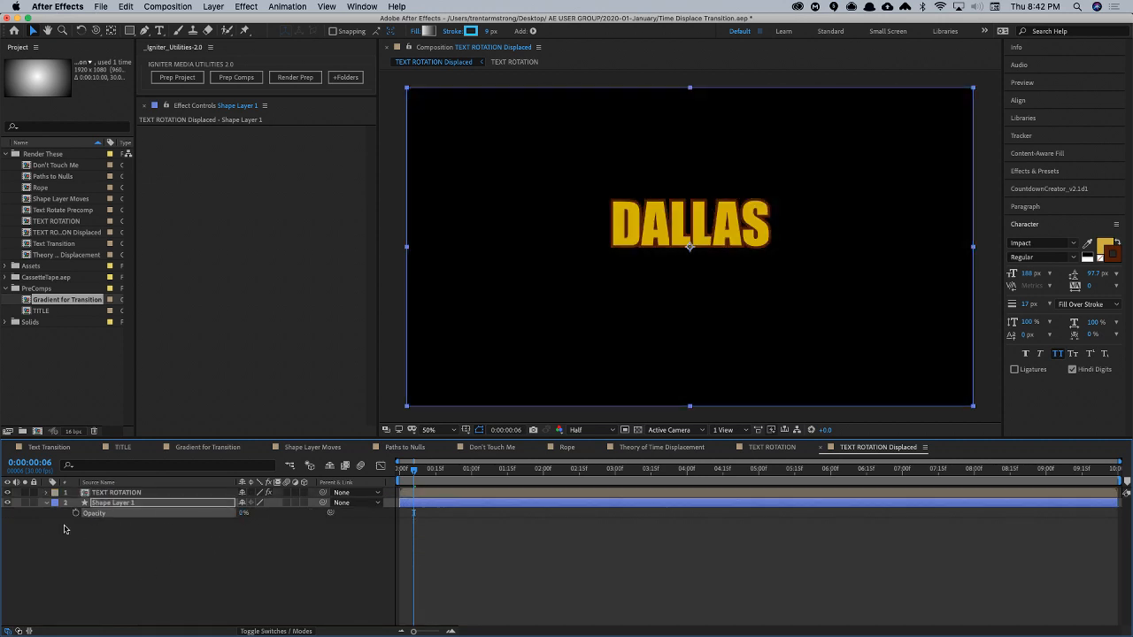
- Set TEXT ROTATION's Time Displacement Layer to Shape Layer 1 and preview the result
click(116, 492)
click(289, 139)
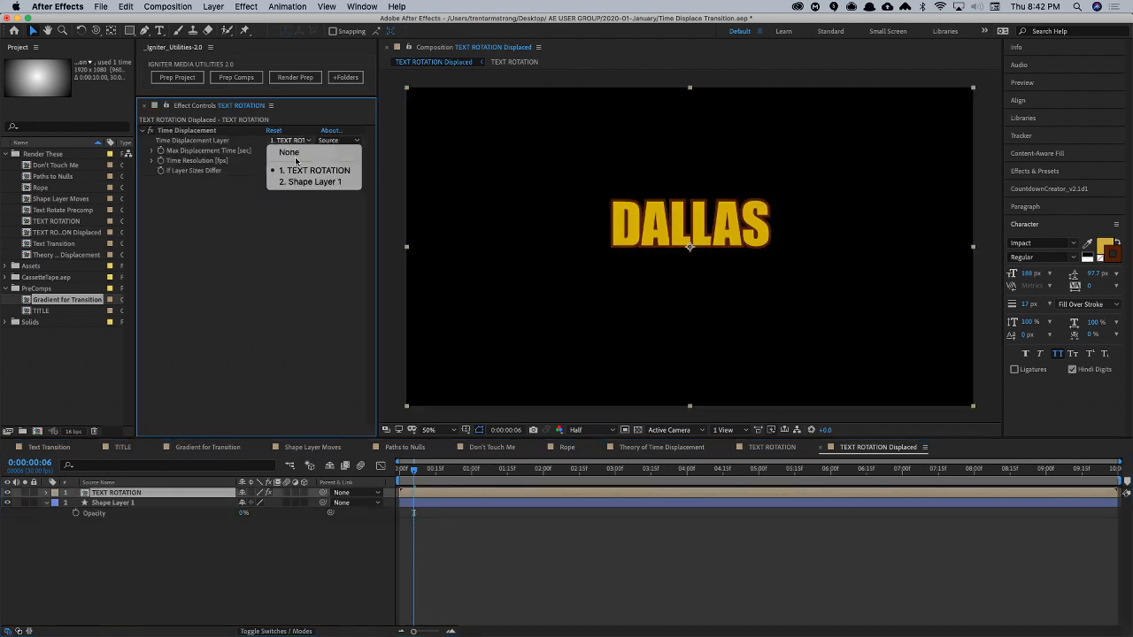
click(292, 182)
click(189, 550)
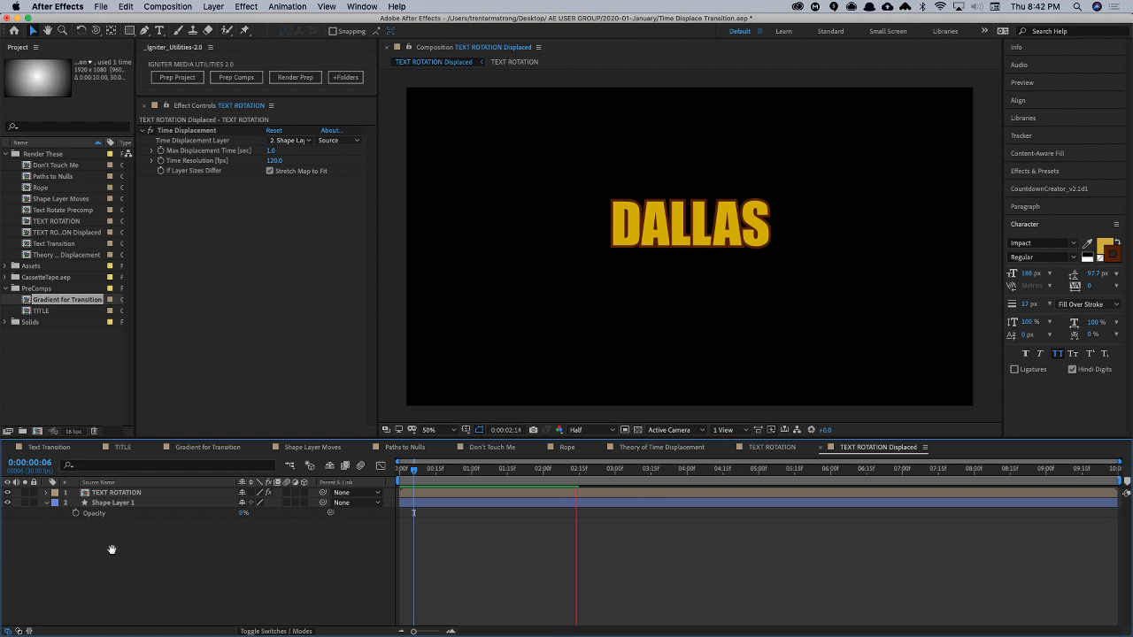
- Open the TEXT ROTATION composition, reveal the DALLAS layer's keyframes and apply Easy Ease to both Y Rotation keyframes
click(116, 492)
double_click(116, 492)
key(super+a)
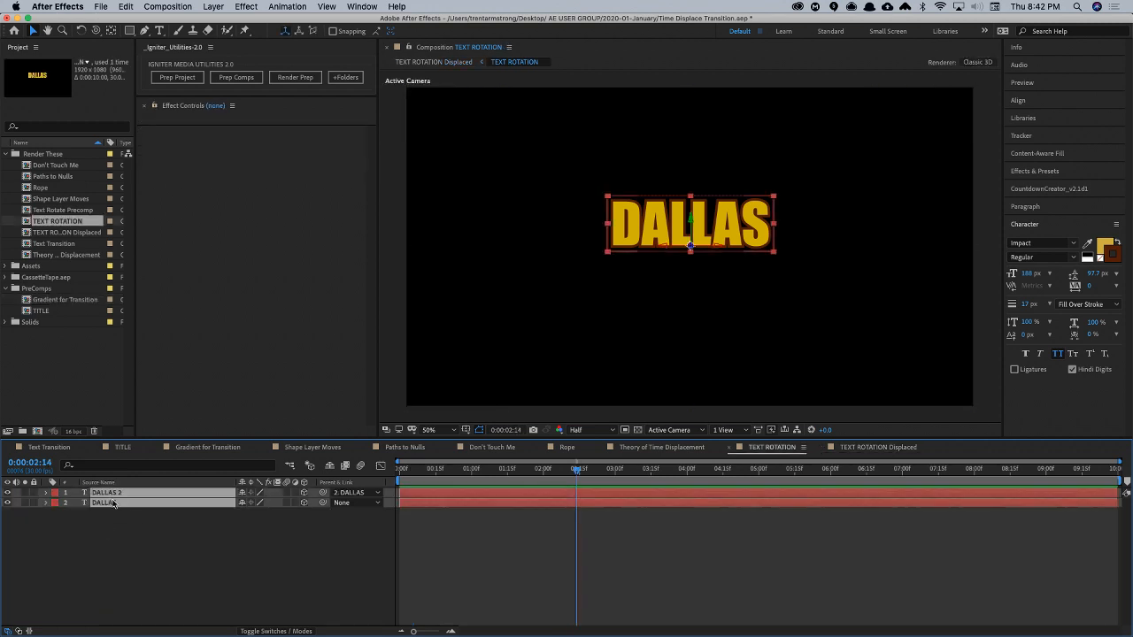
click(118, 547)
click(116, 503)
key(u)
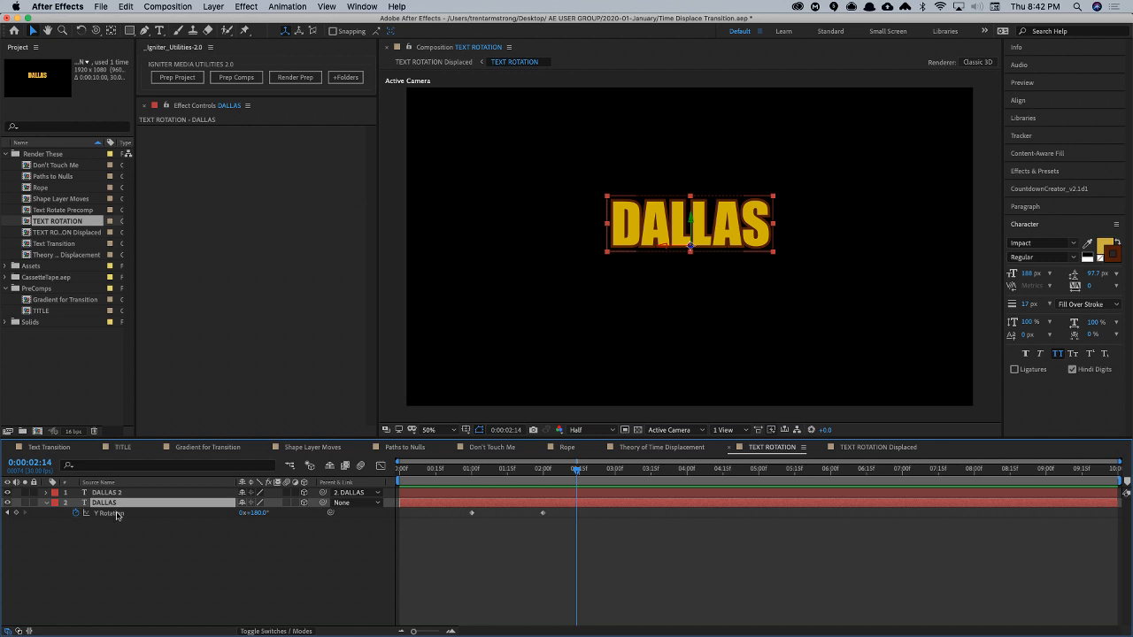
drag(455, 511, 570, 545)
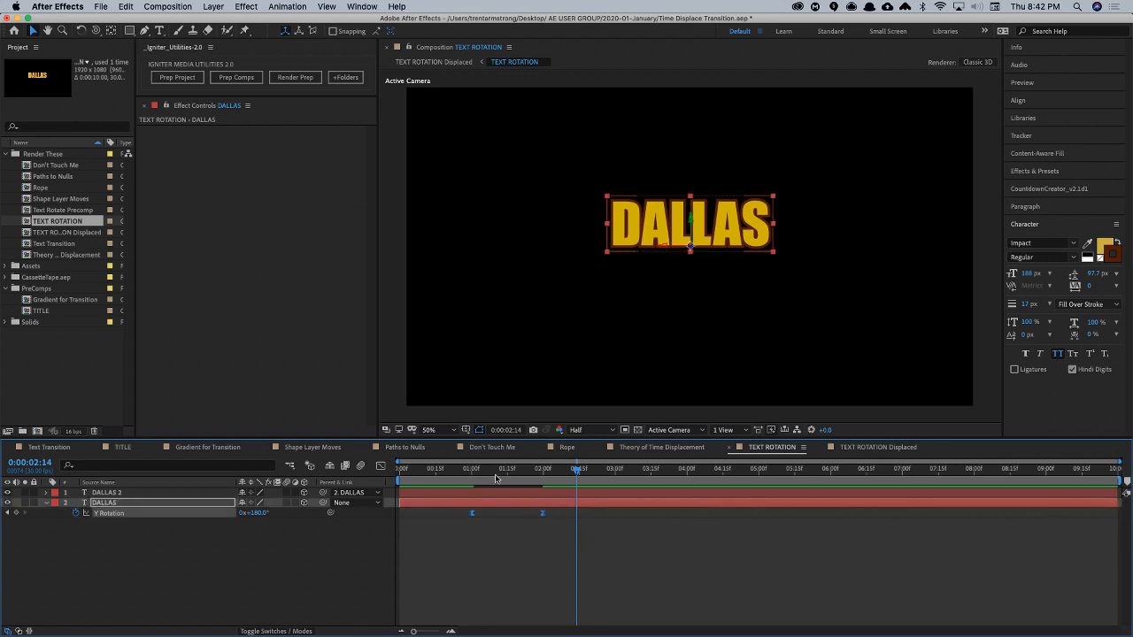
- Set the DALLAS layer's Y Rotation keyframe at 2:00 to -180° and preview TEXT ROTATION Displaced
click(541, 479)
click(267, 569)
click(256, 512)
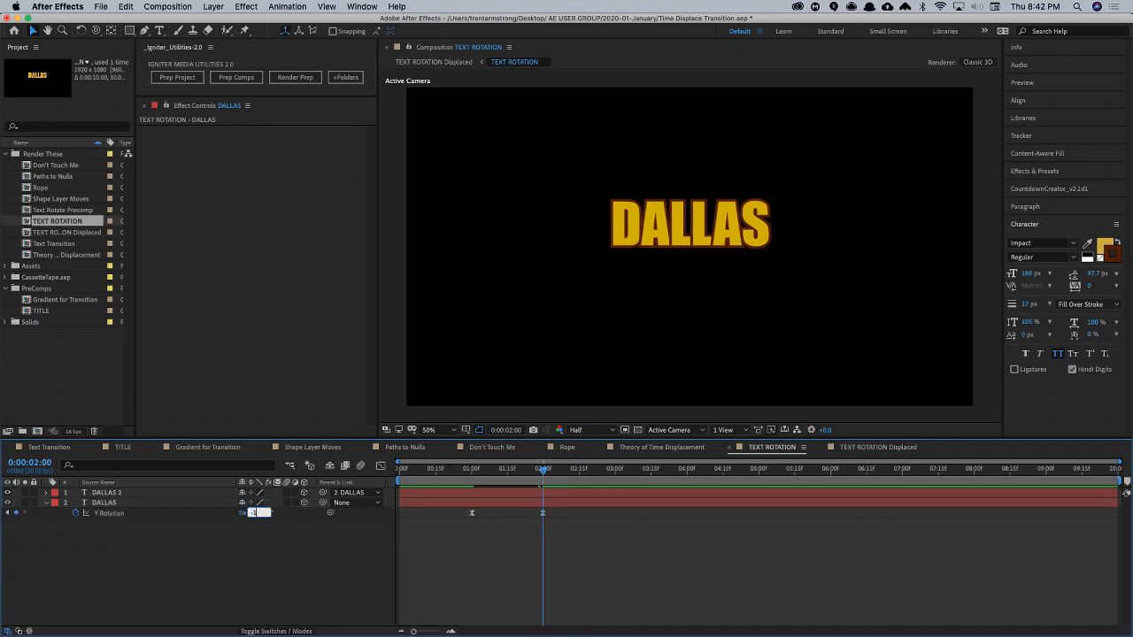
text(-180)
key(Return)
click(901, 447)
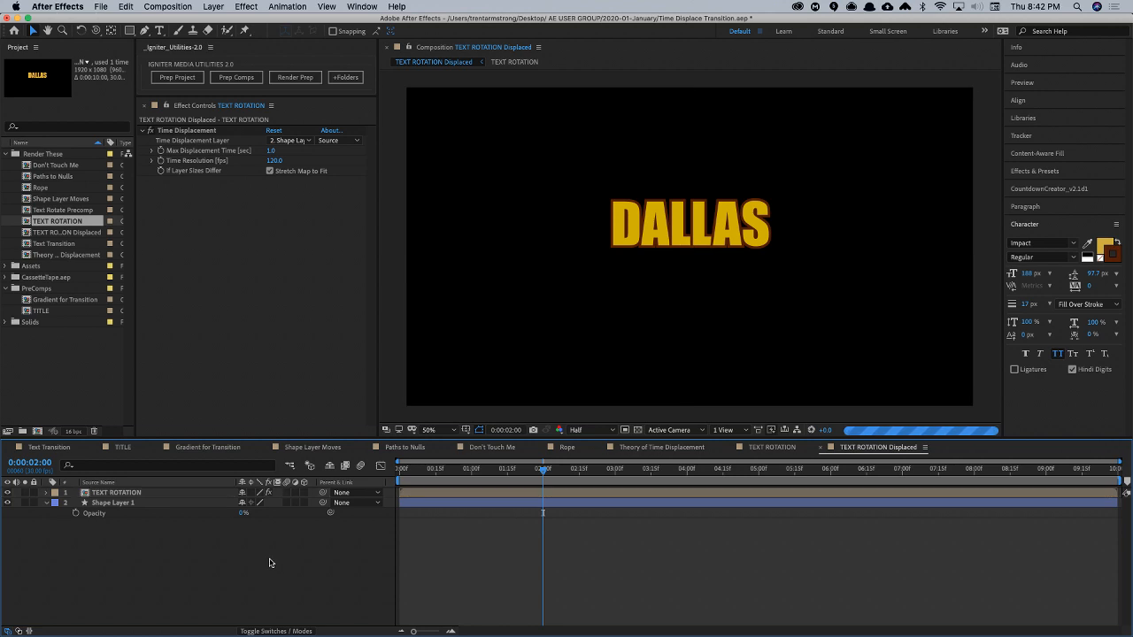
key(space)
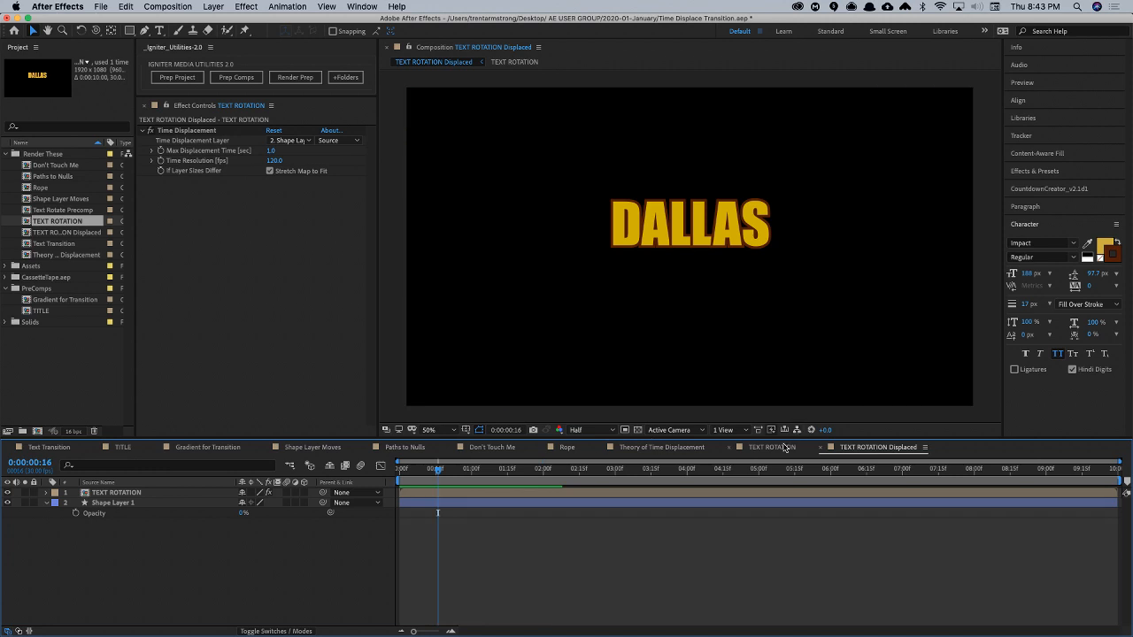
- Convert both DALLAS Y Rotation keyframes back to linear and scrub TEXT ROTATION Displaced to 1:08
double_click(715, 490)
drag(455, 516, 552, 522)
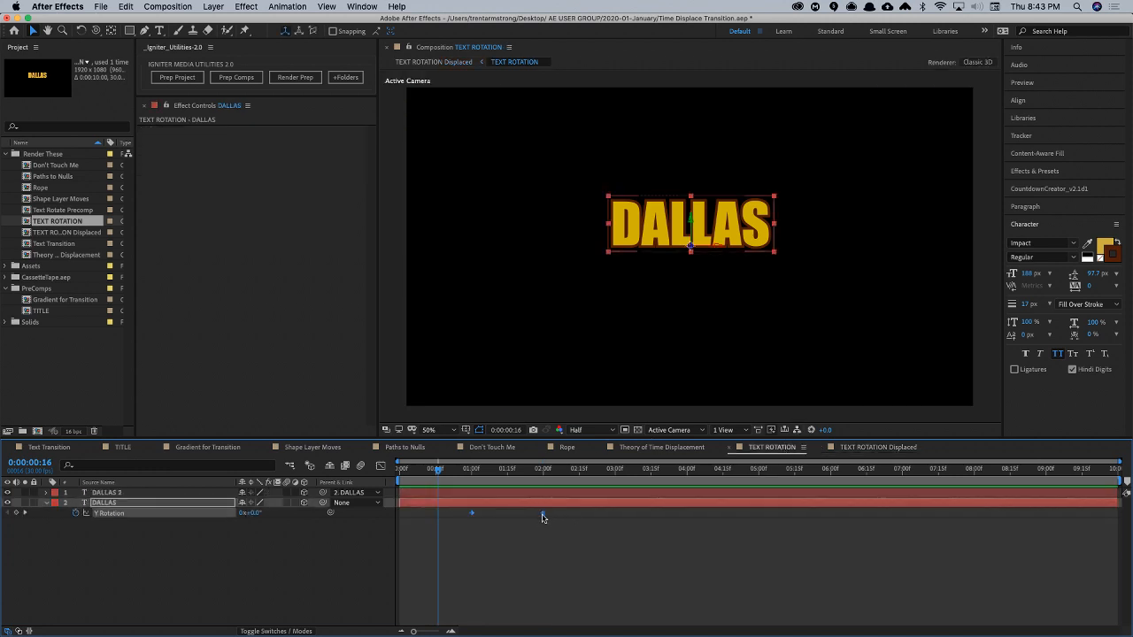
super+click(543, 515)
click(876, 447)
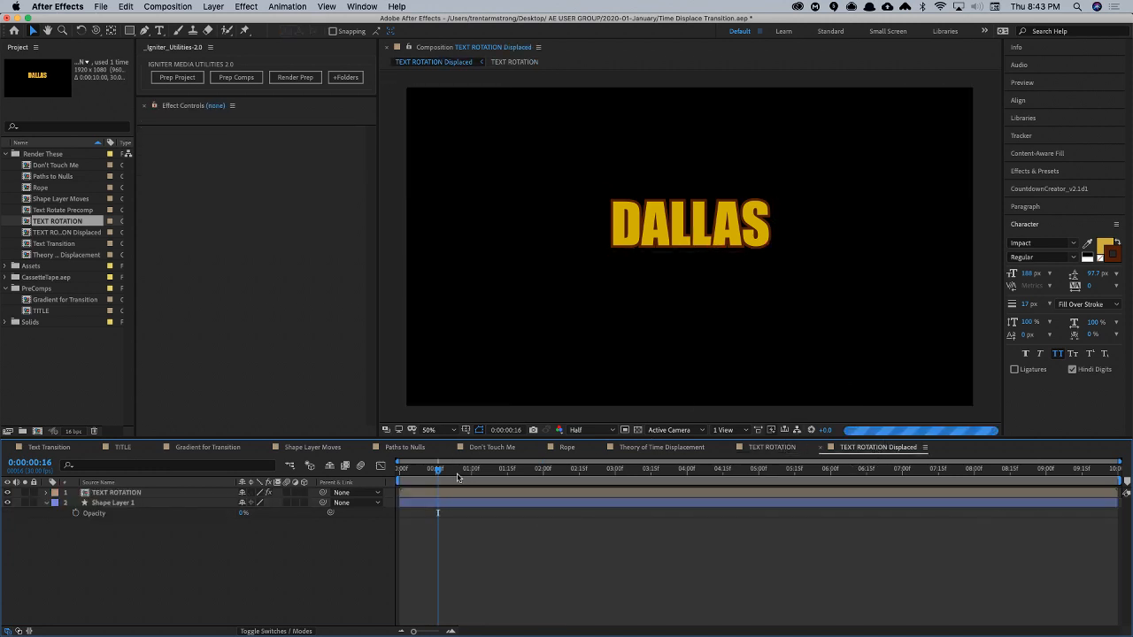
drag(446, 478, 489, 488)
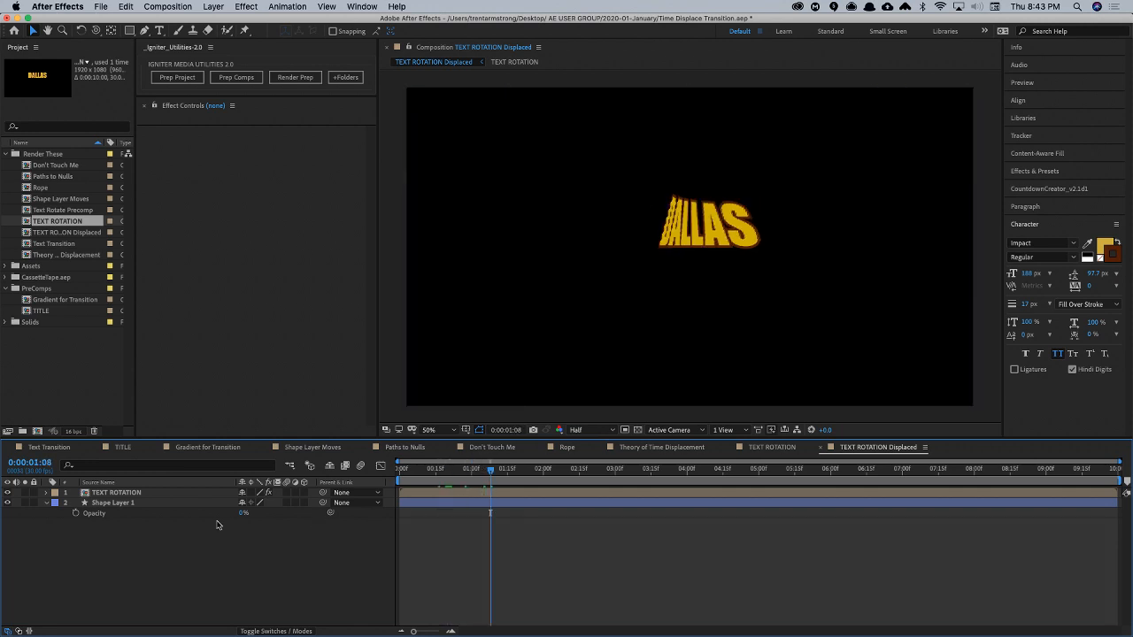
- Set the Time Resolution of TEXT ROTATION's Time Displacement effect to 300 fps and preview the displaced rotation
click(177, 492)
click(274, 161)
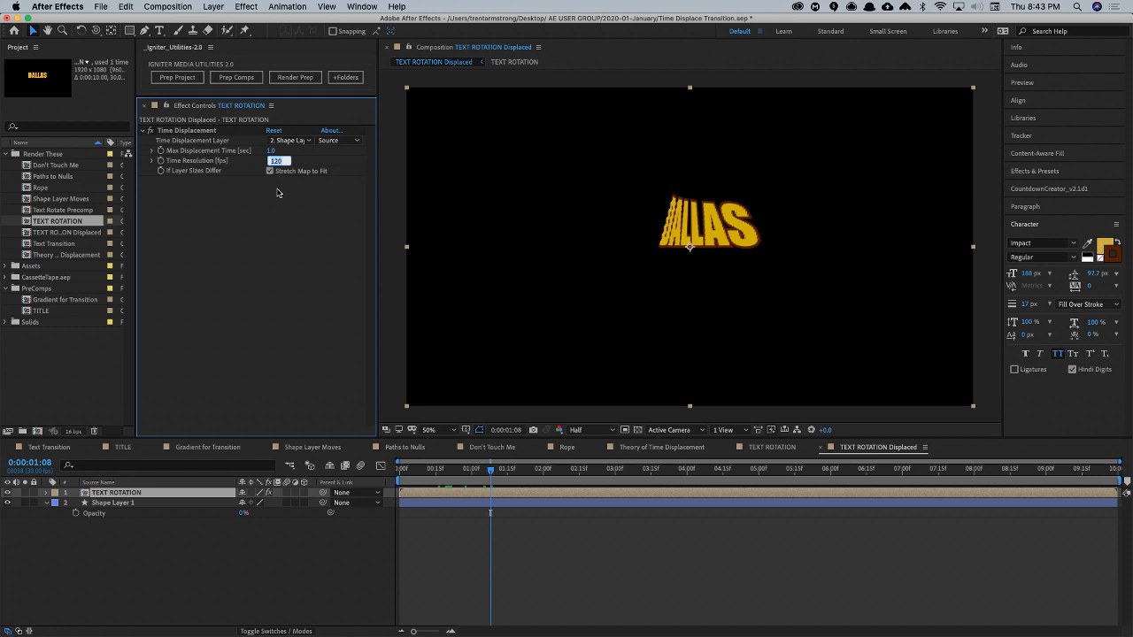
key(Return)
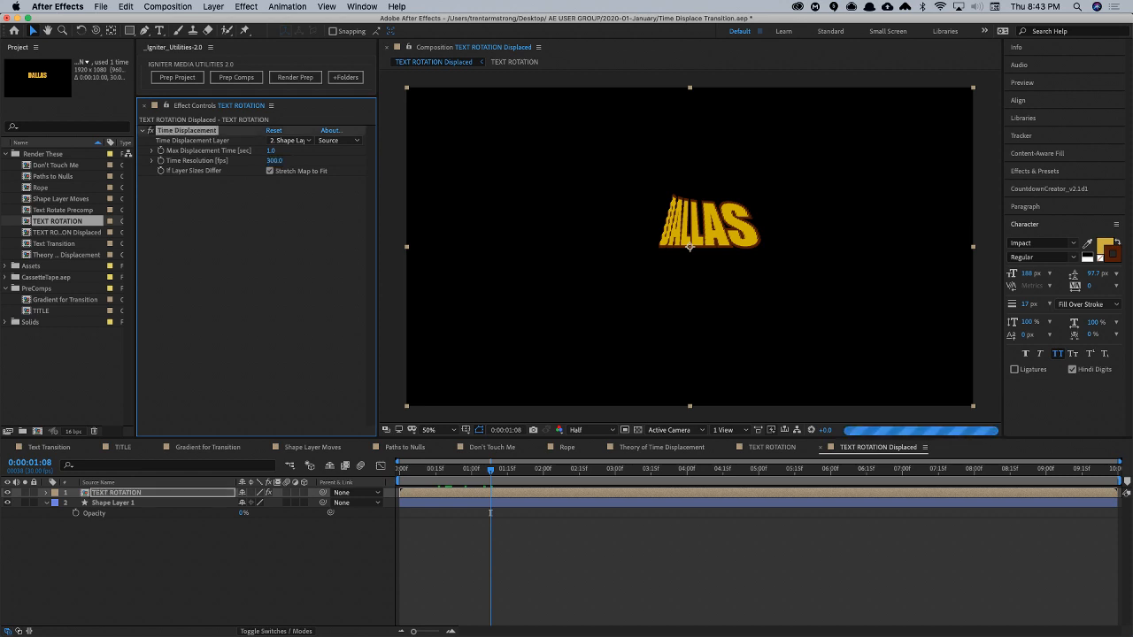
click(228, 563)
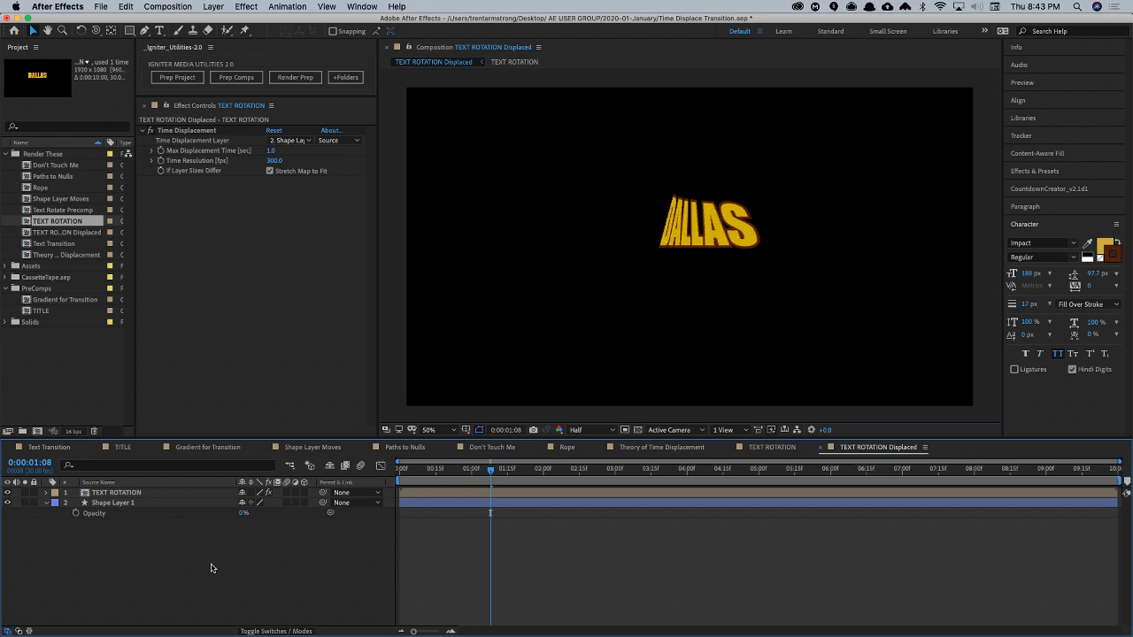
key(space)
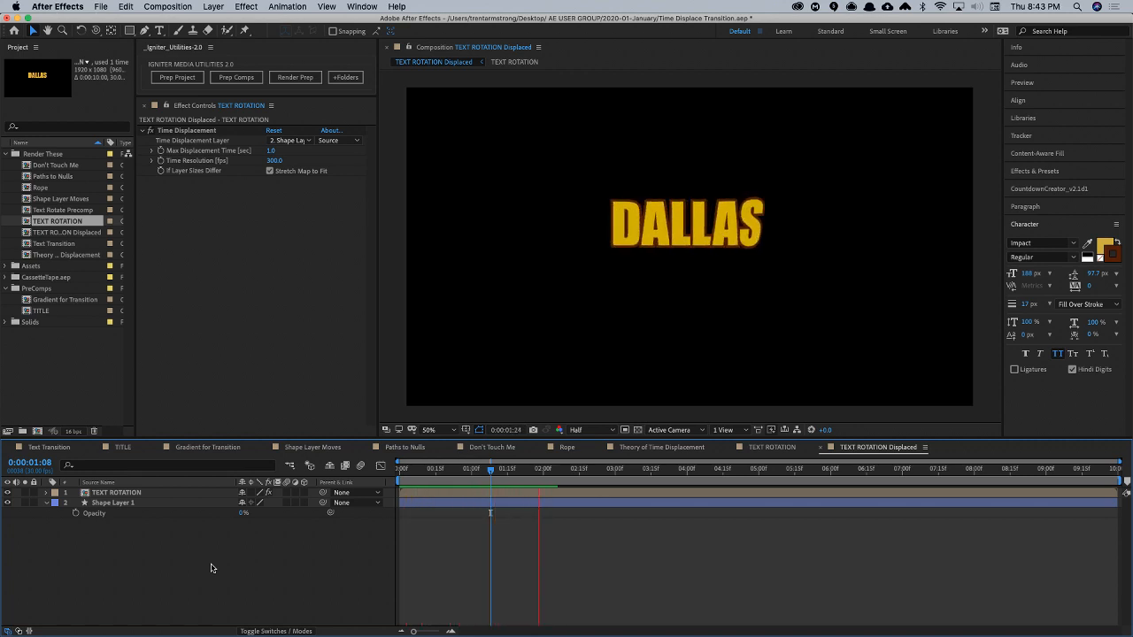
key(space)
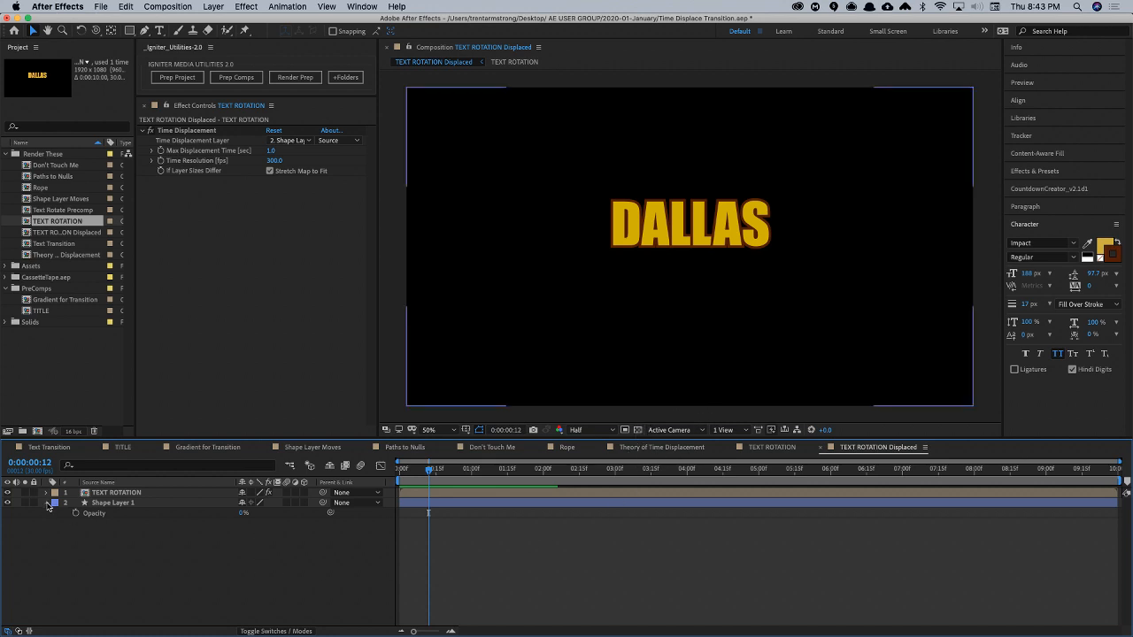
- In the TEXT ROTATION composition, move DALLAS's last Y Rotation keyframe to about 1:17 and enable motion blur on both text layers
double_click(116, 492)
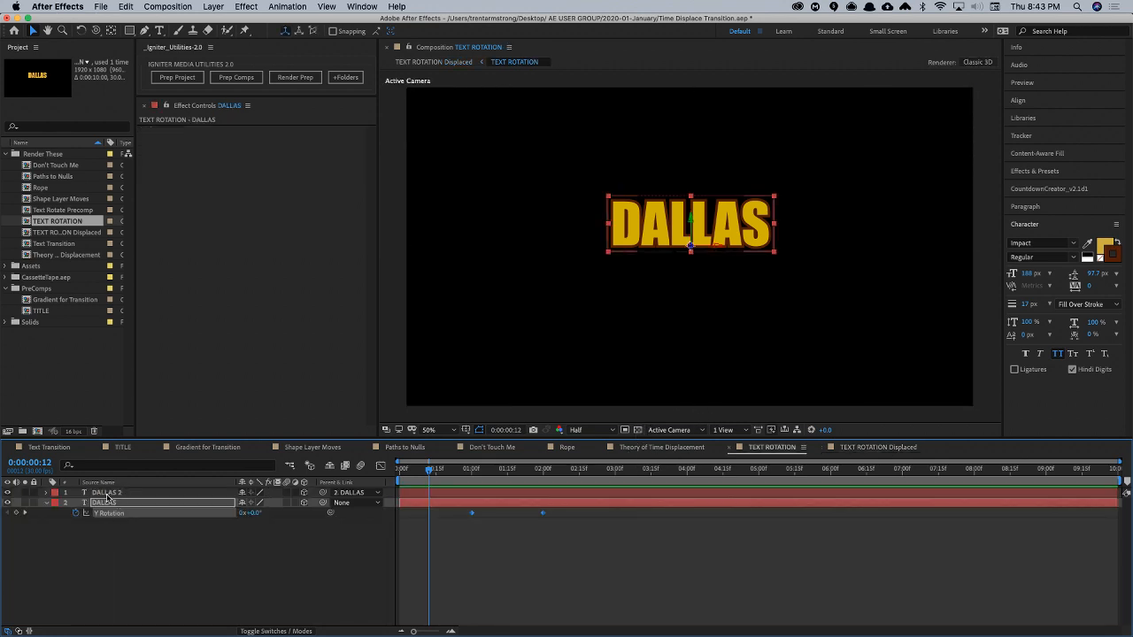
click(498, 526)
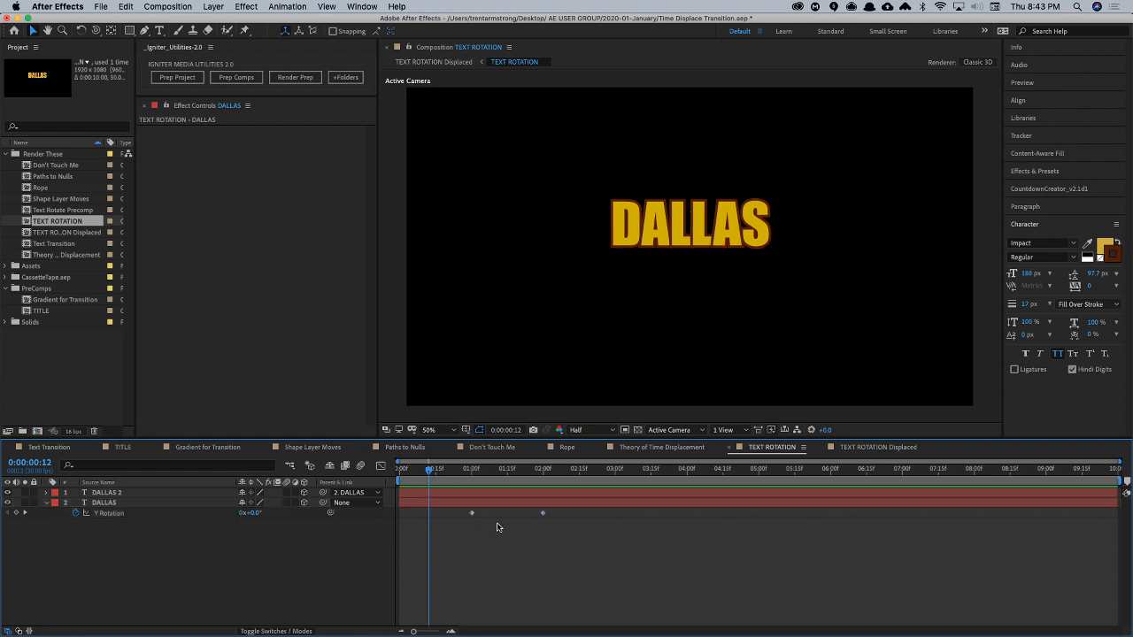
drag(543, 513, 512, 516)
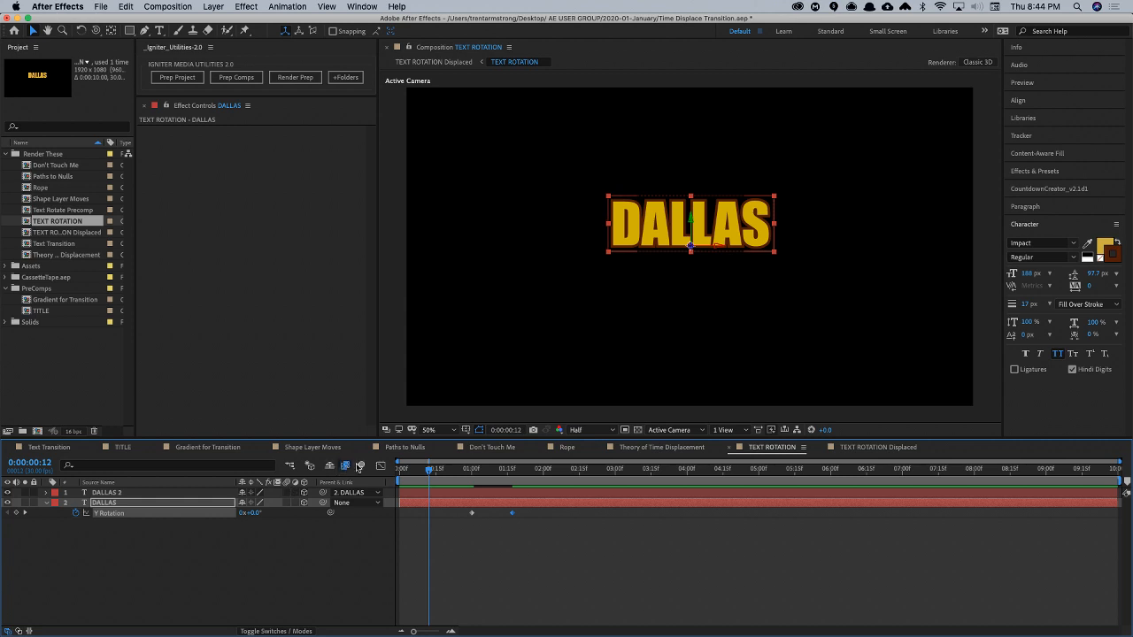
click(359, 467)
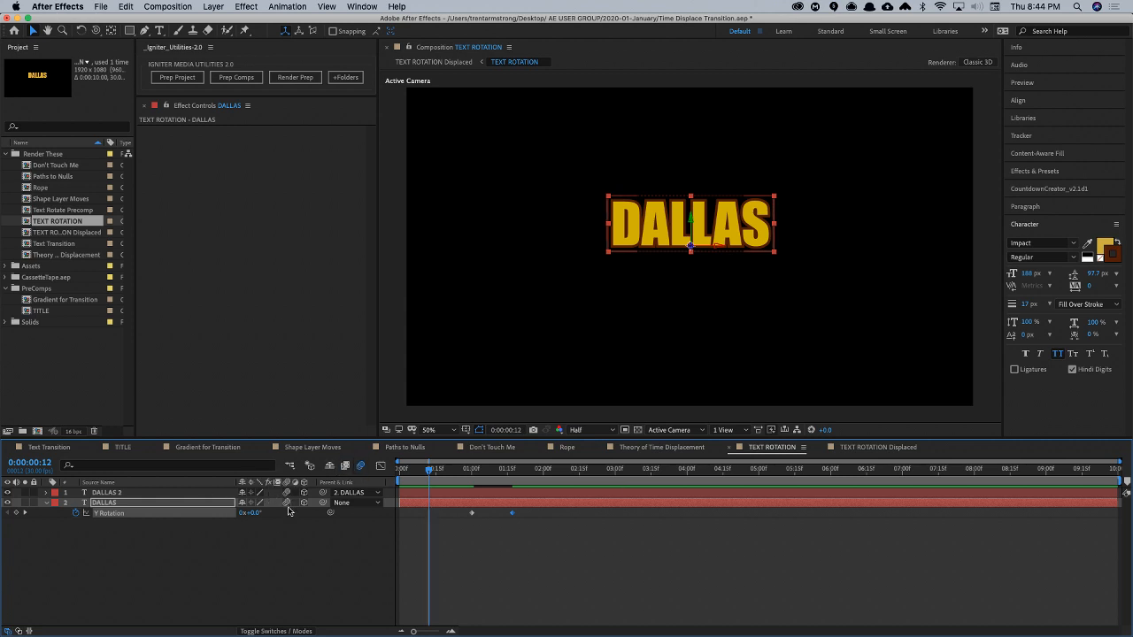
drag(470, 473, 484, 472)
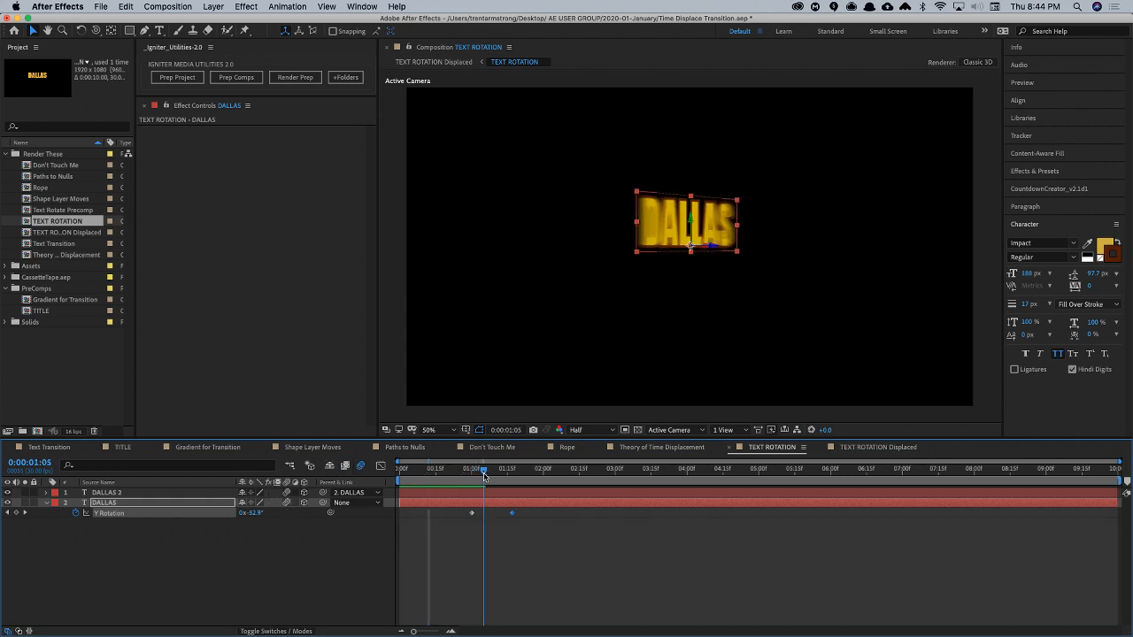
- Switch to TEXT ROTATION Displaced, preview the motion-blurred flip and scrub back to 1:11
key(Tab)
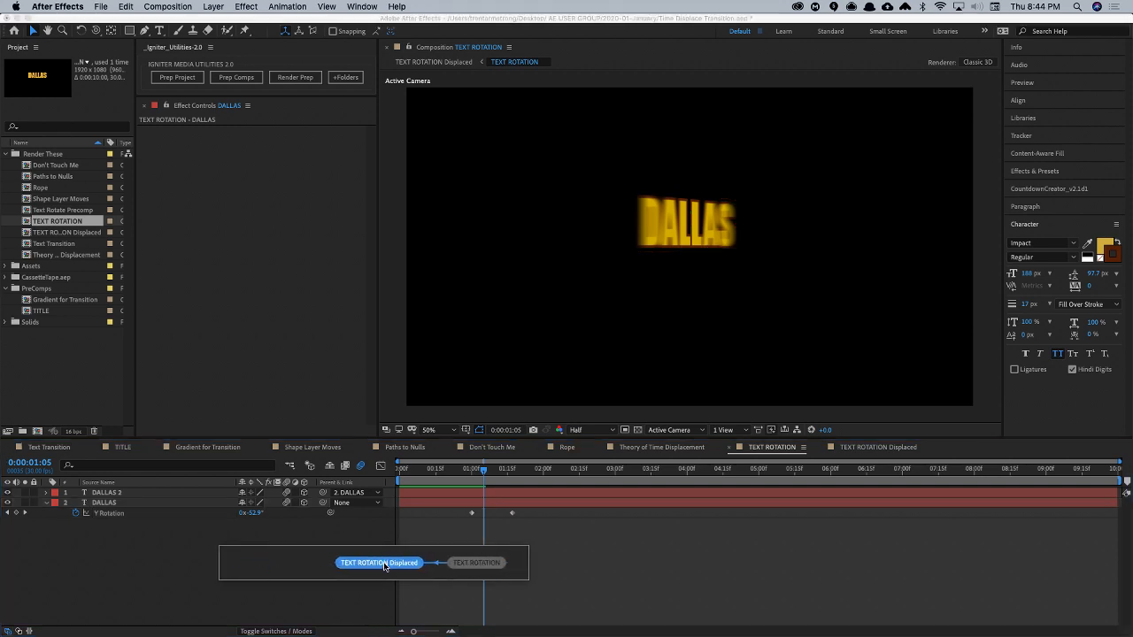
click(383, 563)
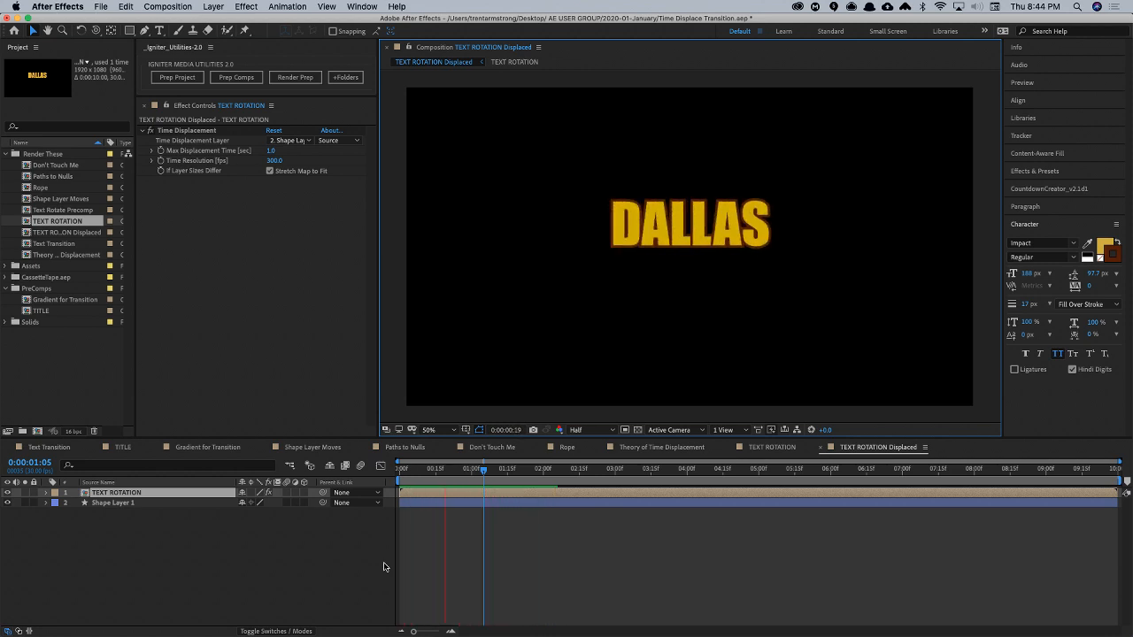
key(space)
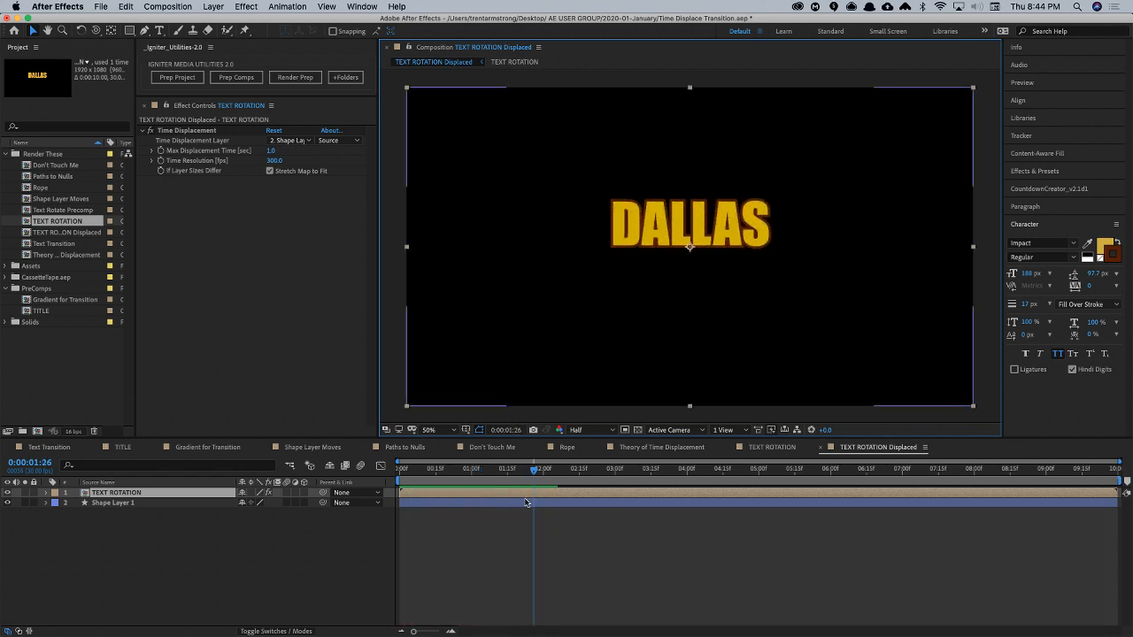
drag(527, 469, 501, 479)
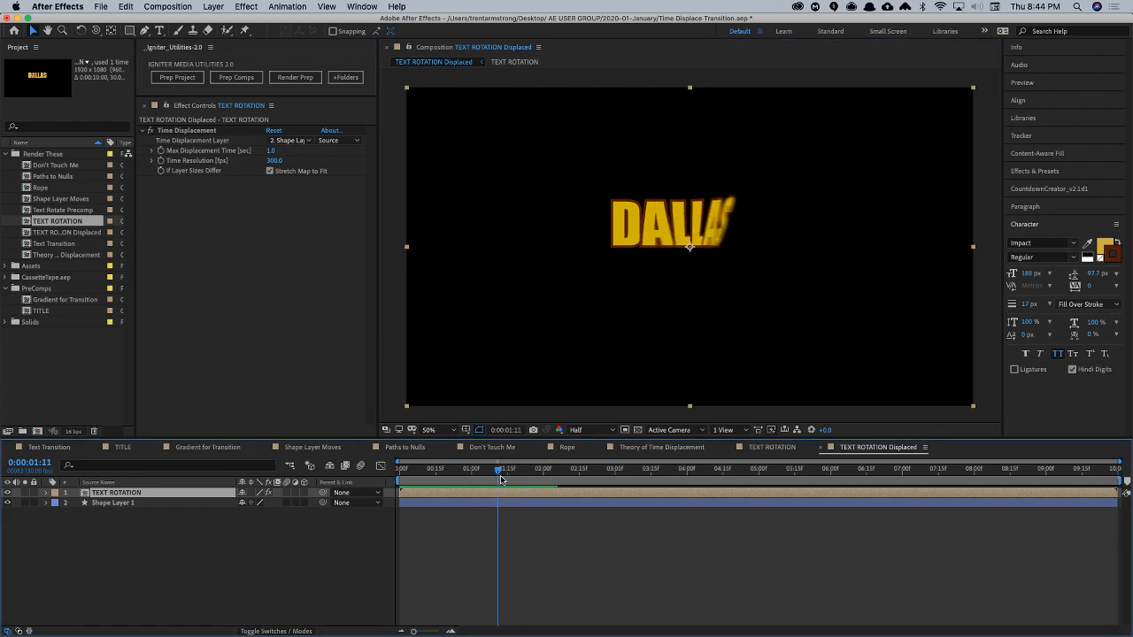
- Reopen TEXT ROTATION, move DALLAS's last Y Rotation keyframe to about 1:19 and scrub through the flip to 1:18
double_click(124, 492)
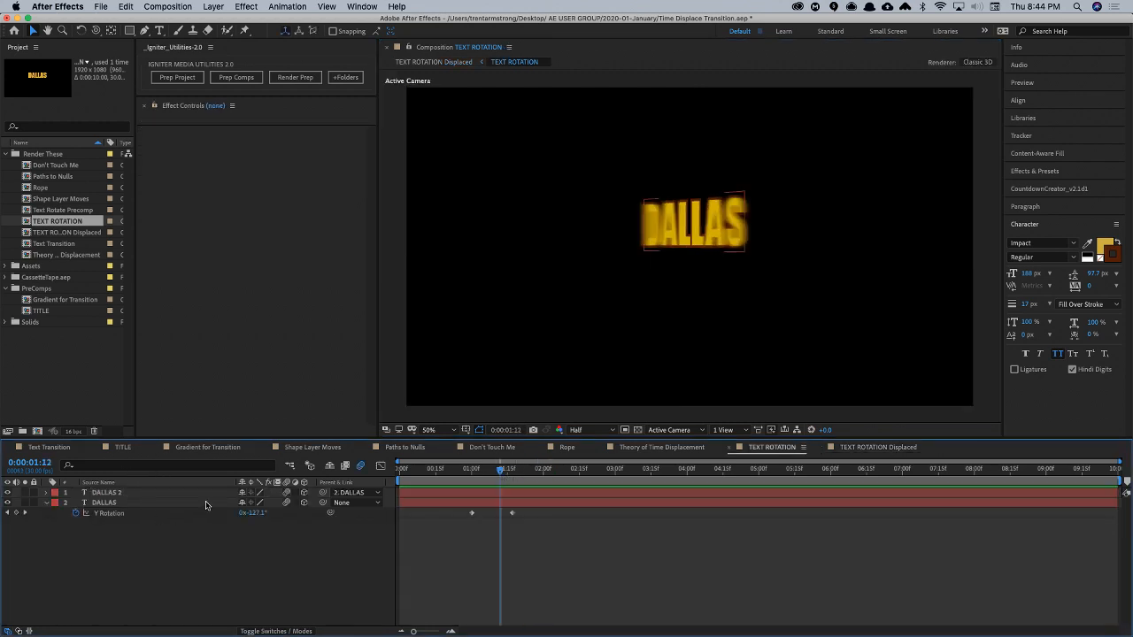
mouse_move(512, 512)
mouse_down()
mouse_move(531, 516)
mouse_move(516, 519)
mouse_up()
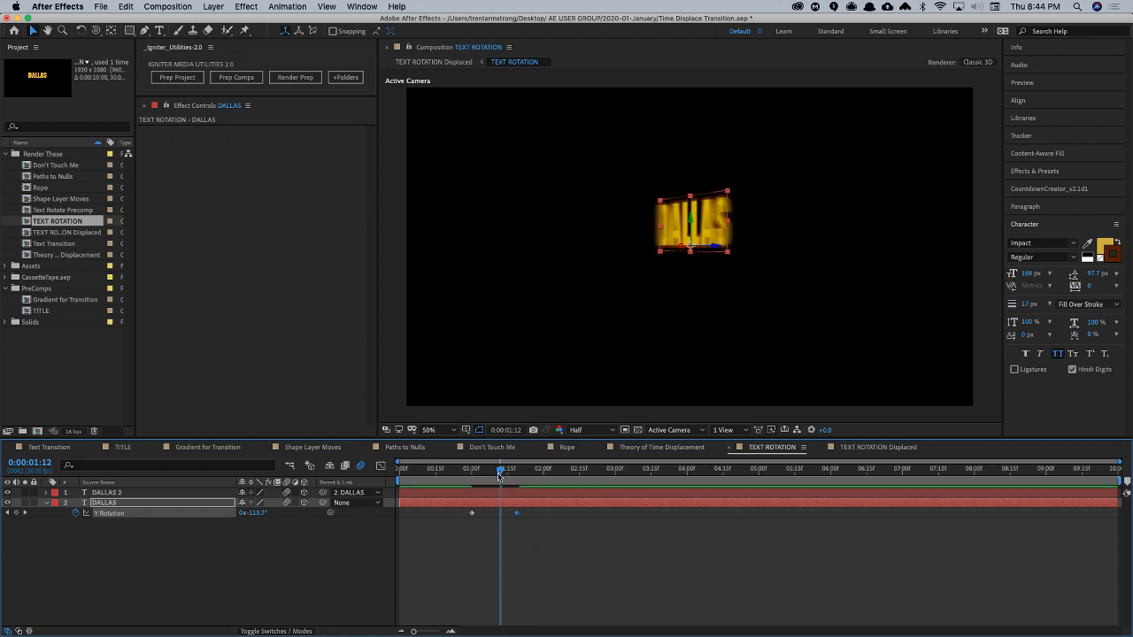
drag(498, 472, 504, 481)
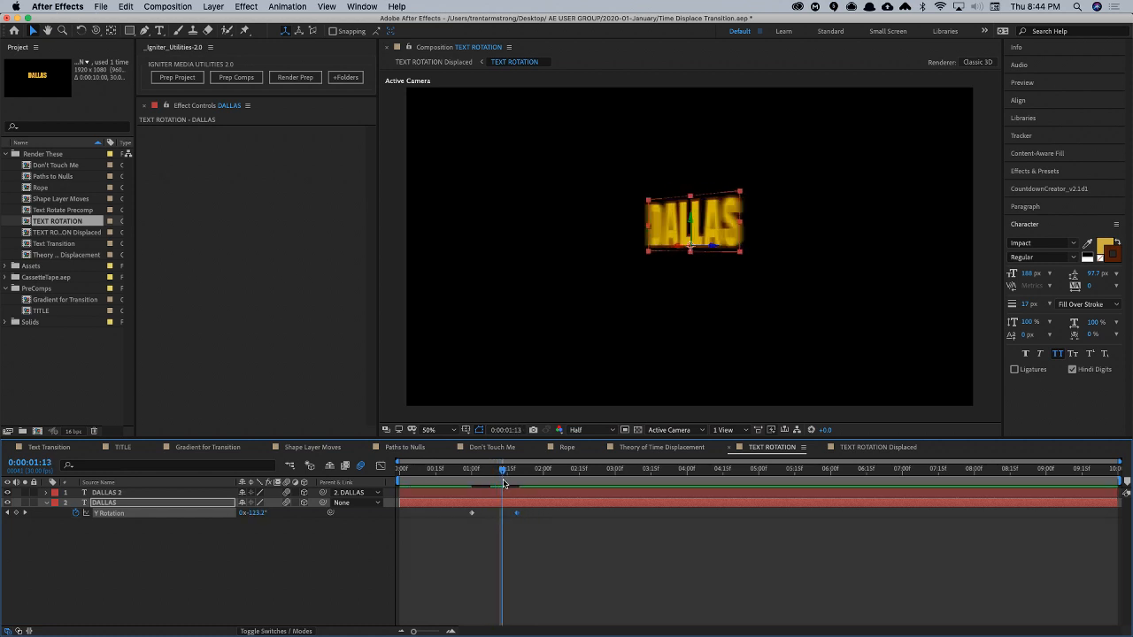
drag(509, 478, 515, 478)
- Switch to Chrome, go back to the motionscript.com main page and open the Realistic Bounce and Overshoot article
key(super+Tab)
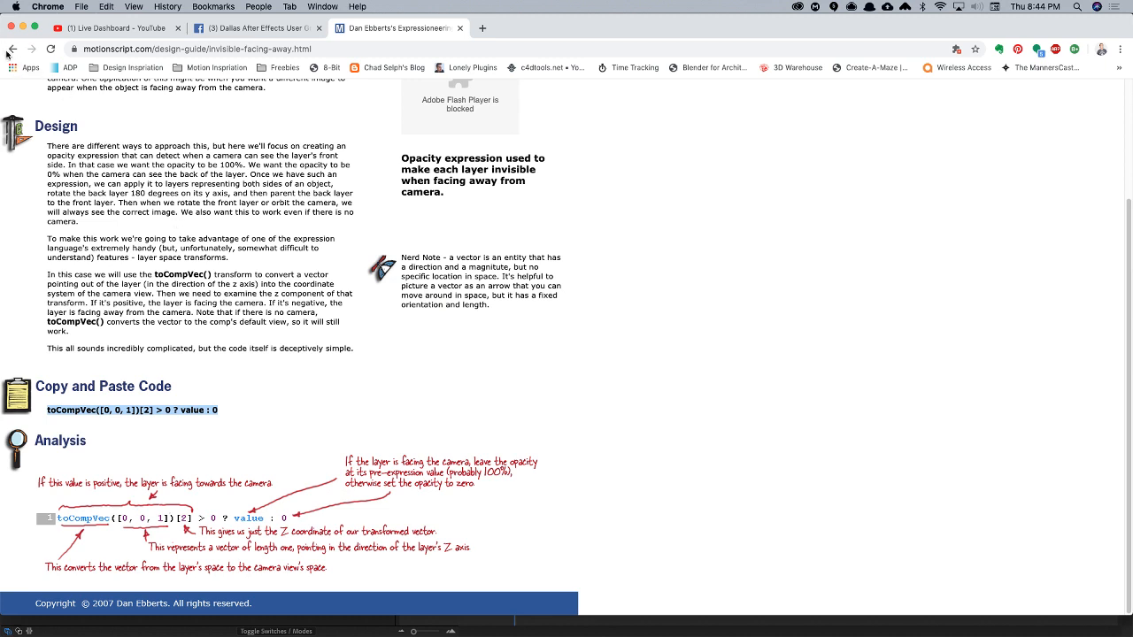
click(9, 50)
click(12, 50)
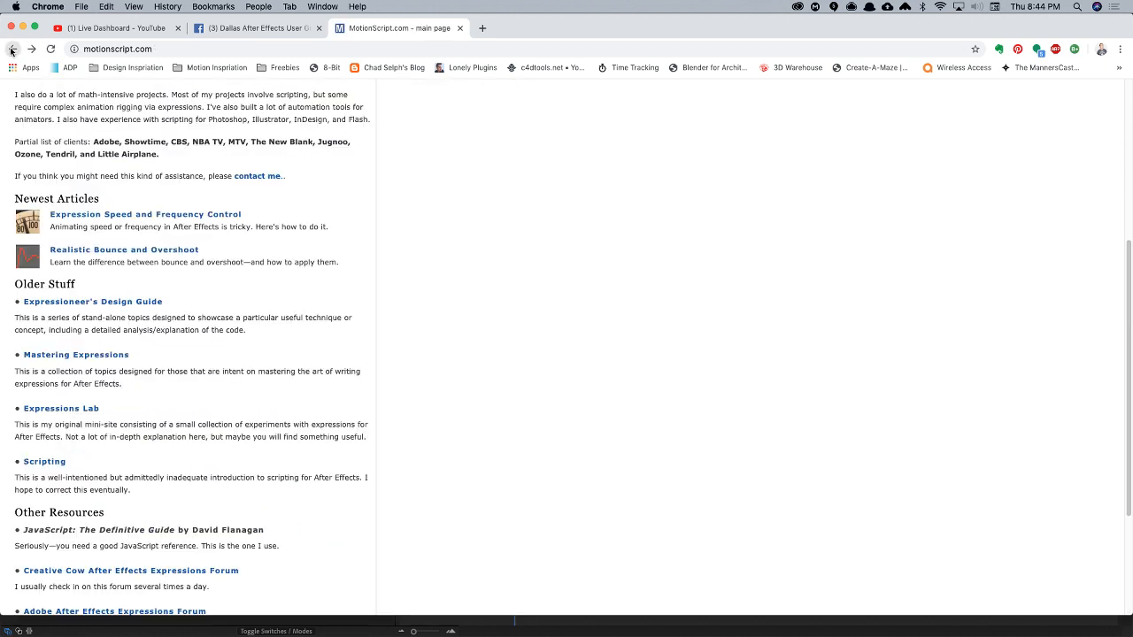
click(12, 50)
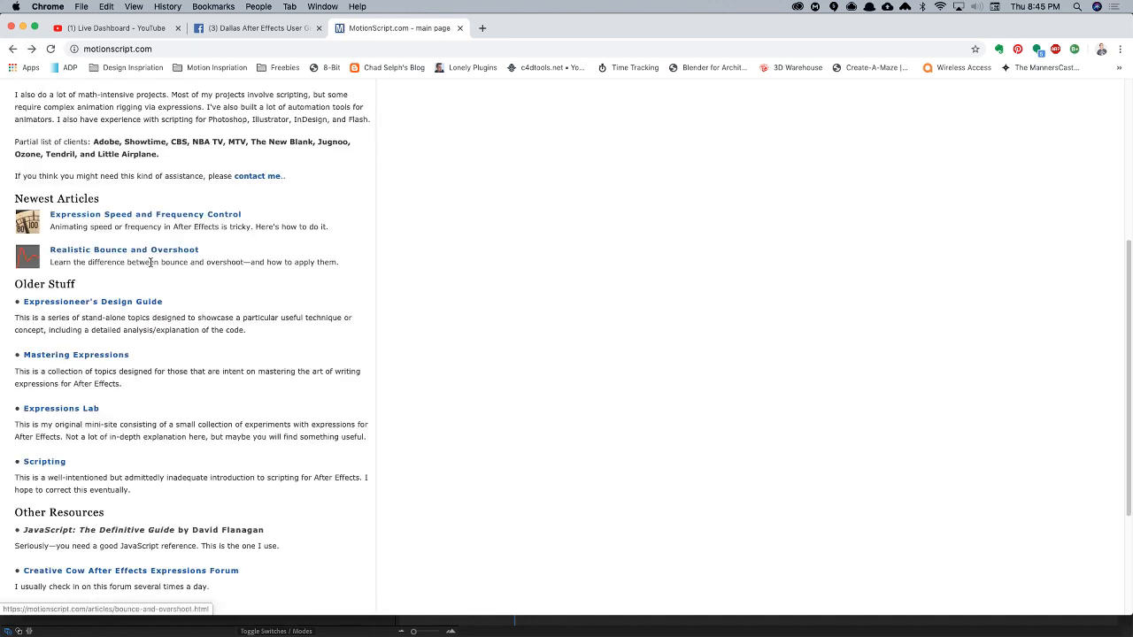
click(150, 262)
- Find the keyframe overshoot expression in the article and copy its full code, from "freq = 3;" to the final "value"
scroll(113, 383, down, 10)
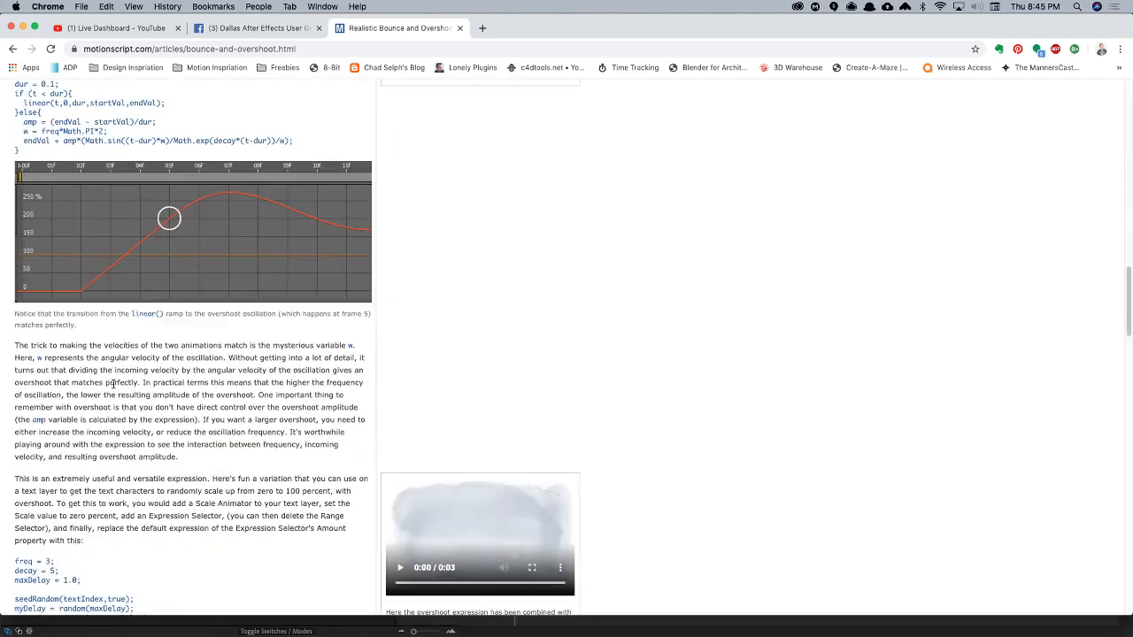
scroll(113, 382, down, 10)
scroll(113, 383, down, 10)
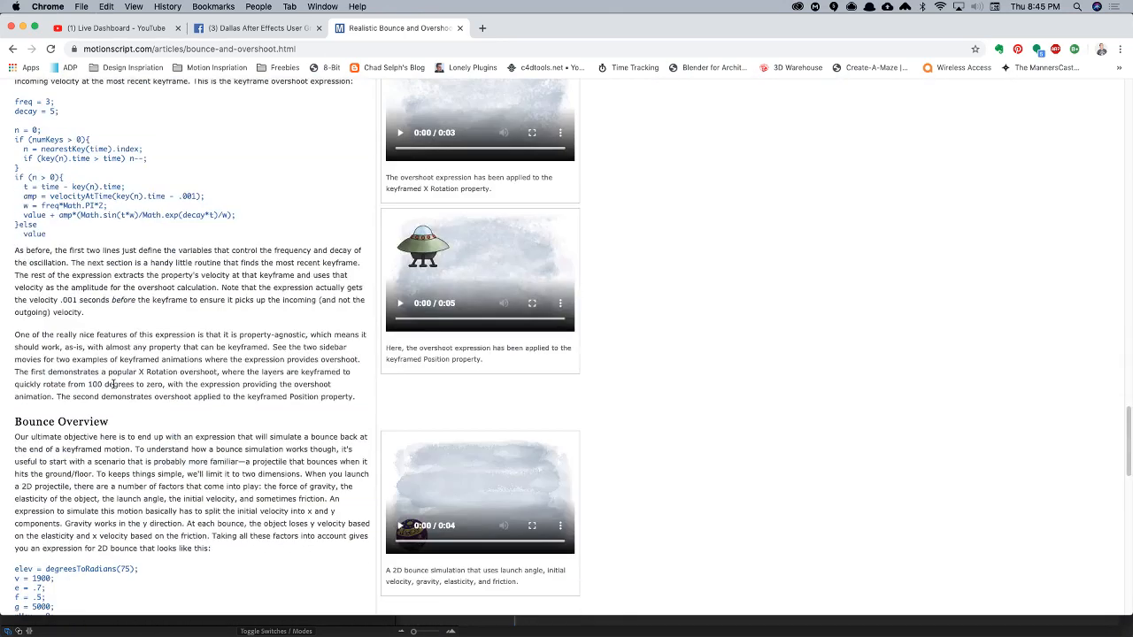
drag(14, 101, 45, 232)
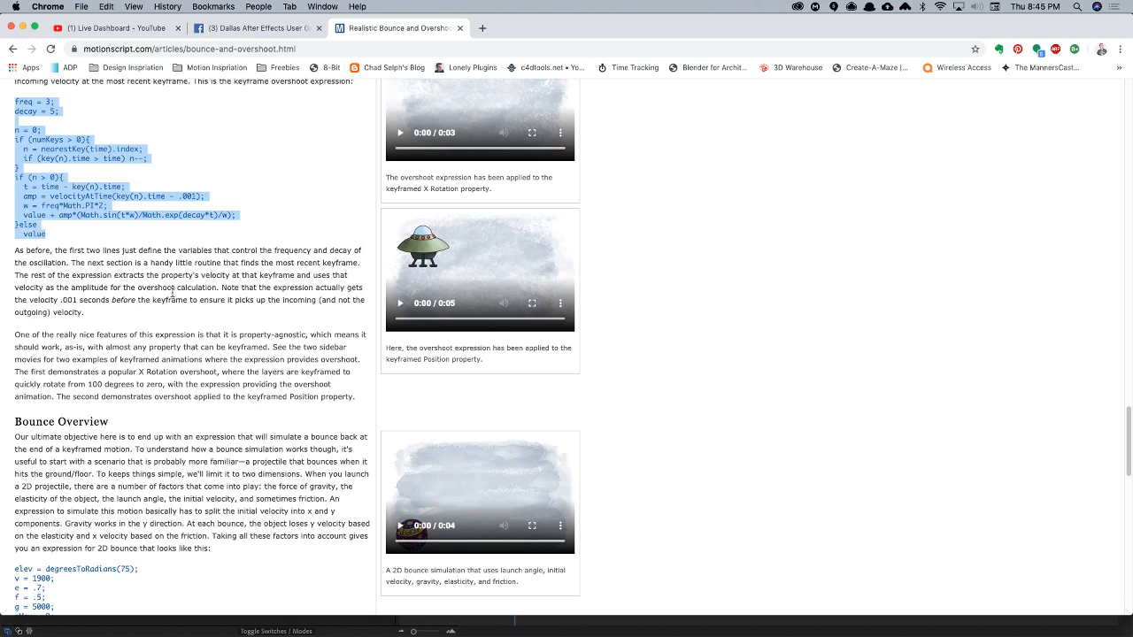
- Switch back to After Effects, paste the copied overshoot expression onto the DALLAS layer's Y Rotation and preview it
key(super+Tab)
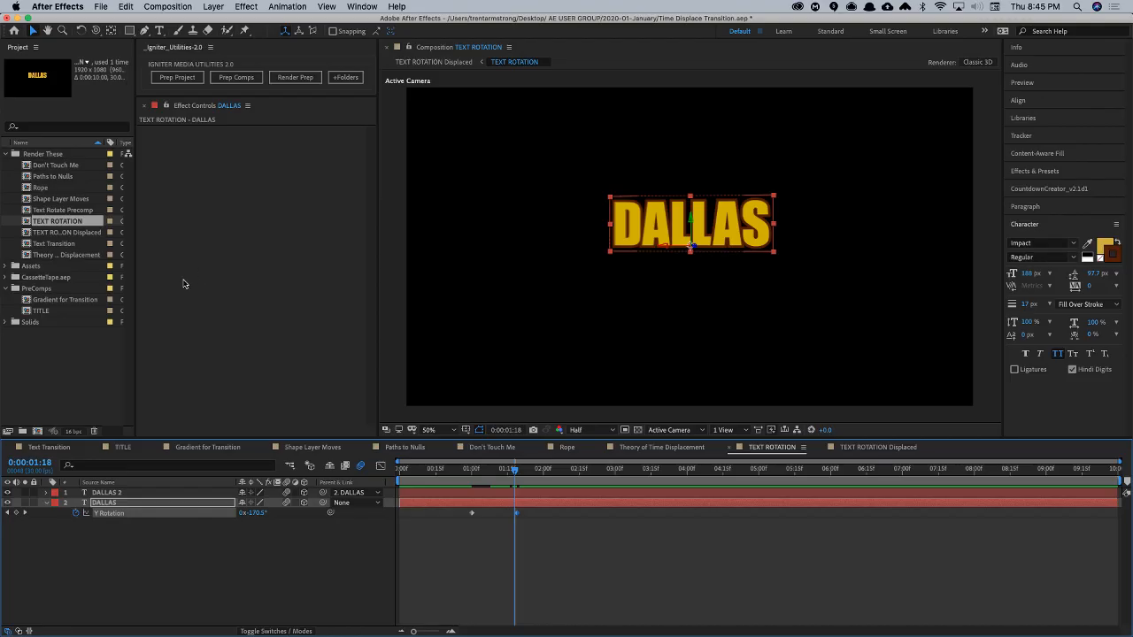
alt+click(76, 512)
text(freq = 3; decay = 5; n = 0; if (numKeys > 0){ n = nearestKey(time).index; if (key(n).time > time) n--; } if (n > 0){ t = time - key(n).time; amp = velocityAtTime(key(n).time - .001); w = freq*Math.PI*2; value + amp*(Math.sin(t*w)/Math.exp(decay*t)/w); } else value)
key(KP_Enter)
key(space)
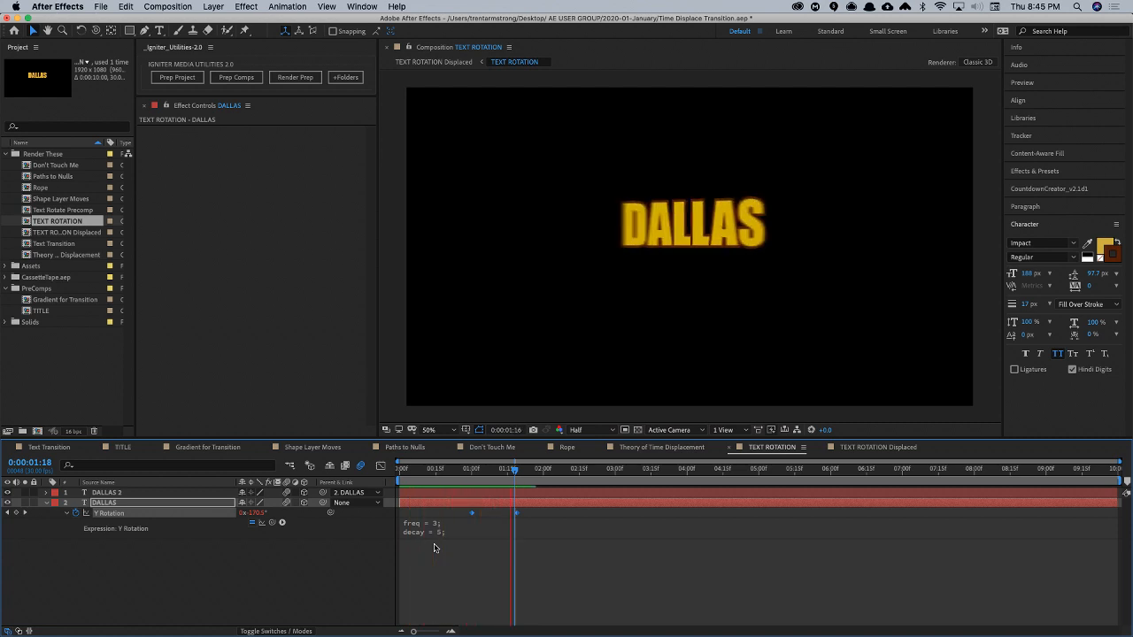
key(space)
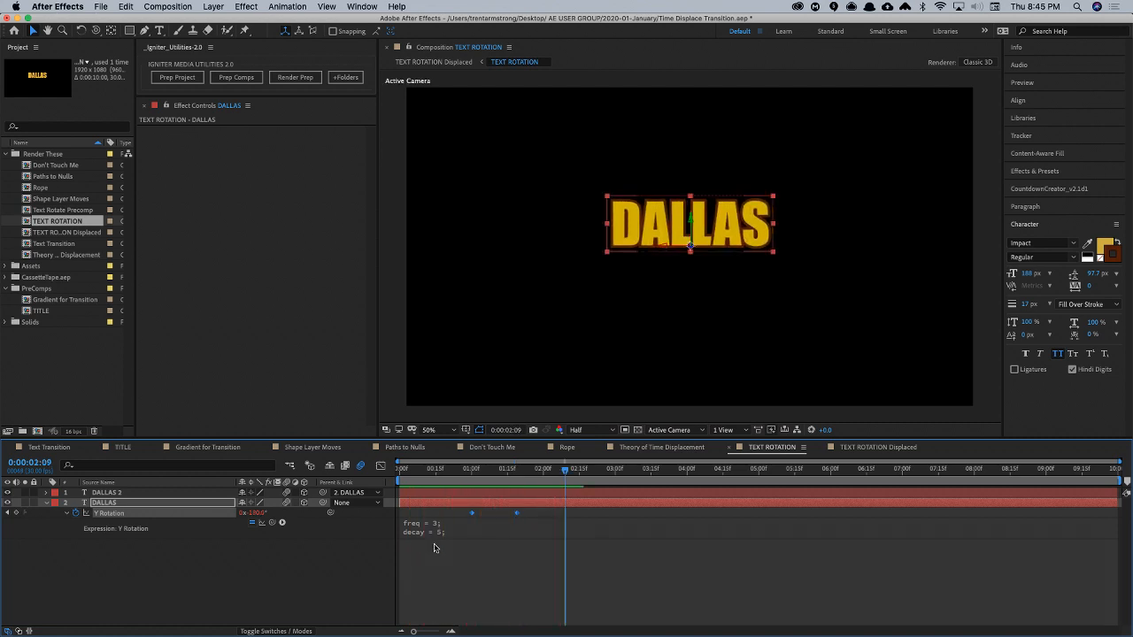
- Move DALLAS's two Y Rotation keyframes closer together, to about 1:03 and 1:14
click(508, 516)
click(472, 514)
drag(473, 514, 505, 515)
- Set freq = 2 and decay = 2 in DALLAS's Y Rotation expression and preview the overshoot
click(435, 523)
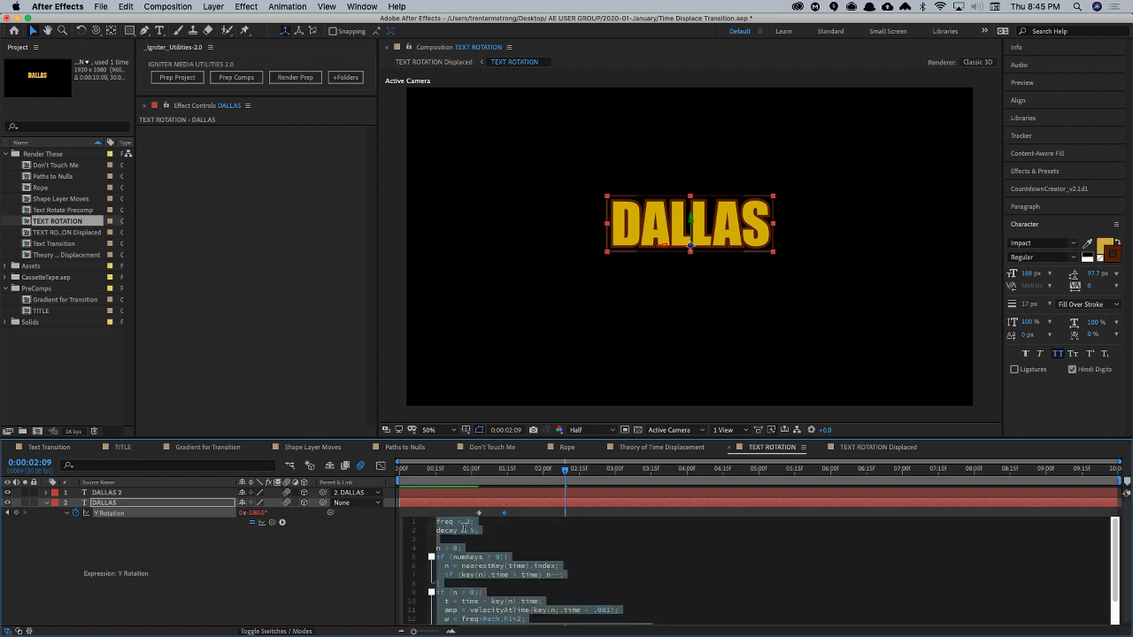
click(498, 537)
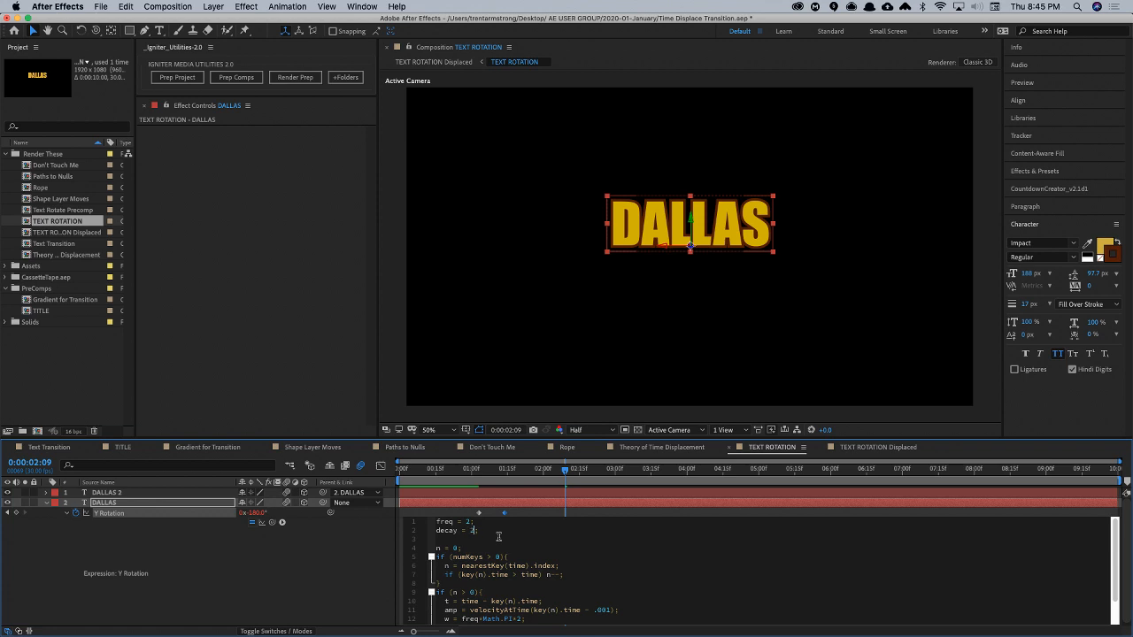
key(KP_Enter)
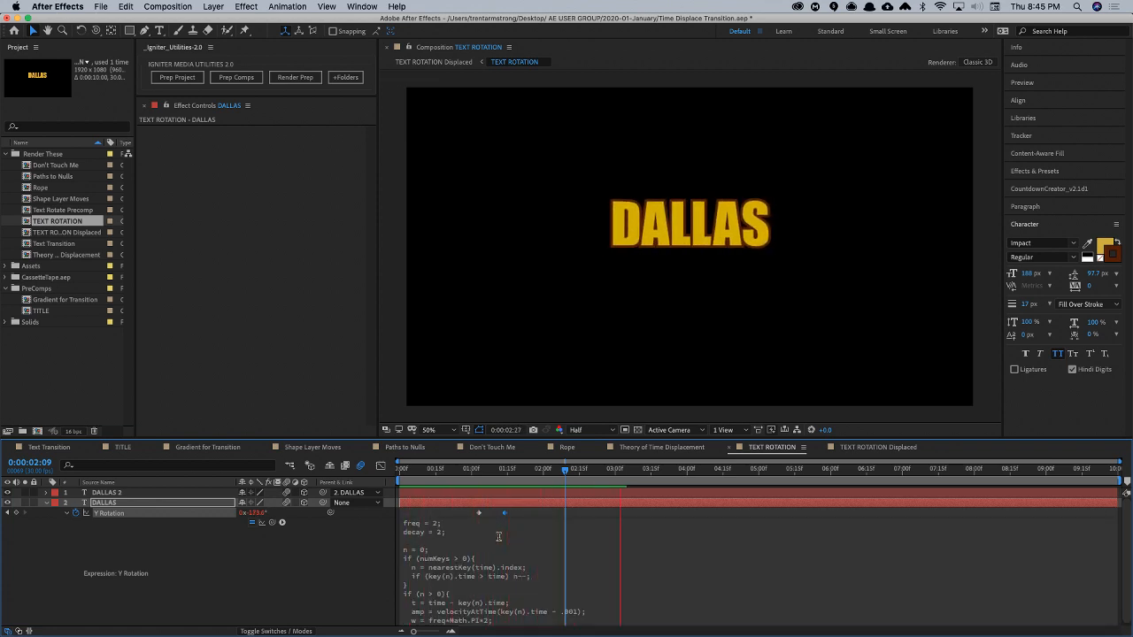
key(shift)
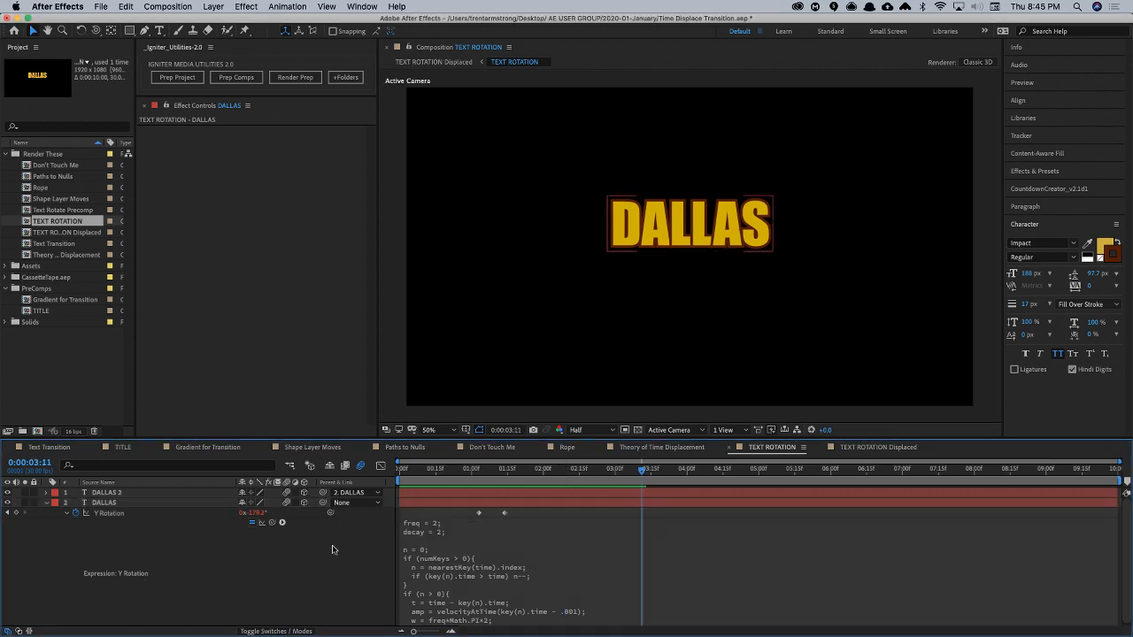
- Set decay to 3 in DALLAS's Y Rotation overshoot expression
click(464, 540)
double_click(471, 530)
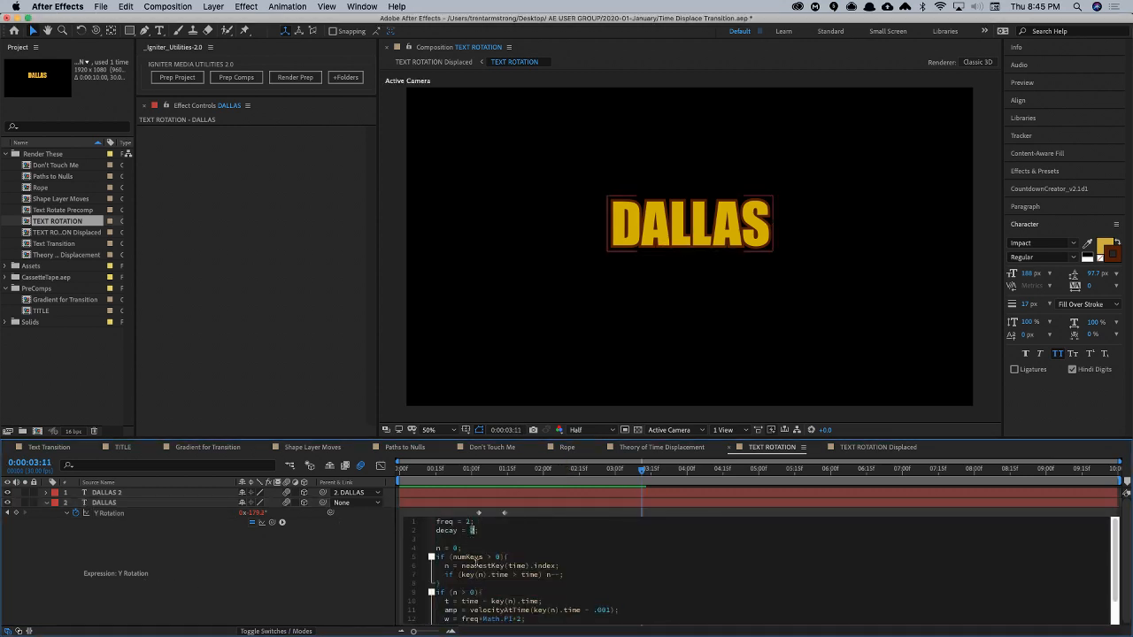
- Preview the overshooting flip in TEXT ROTATION Displaced and return to the TEXT ROTATION composition
click(880, 447)
key(super+shift+a)
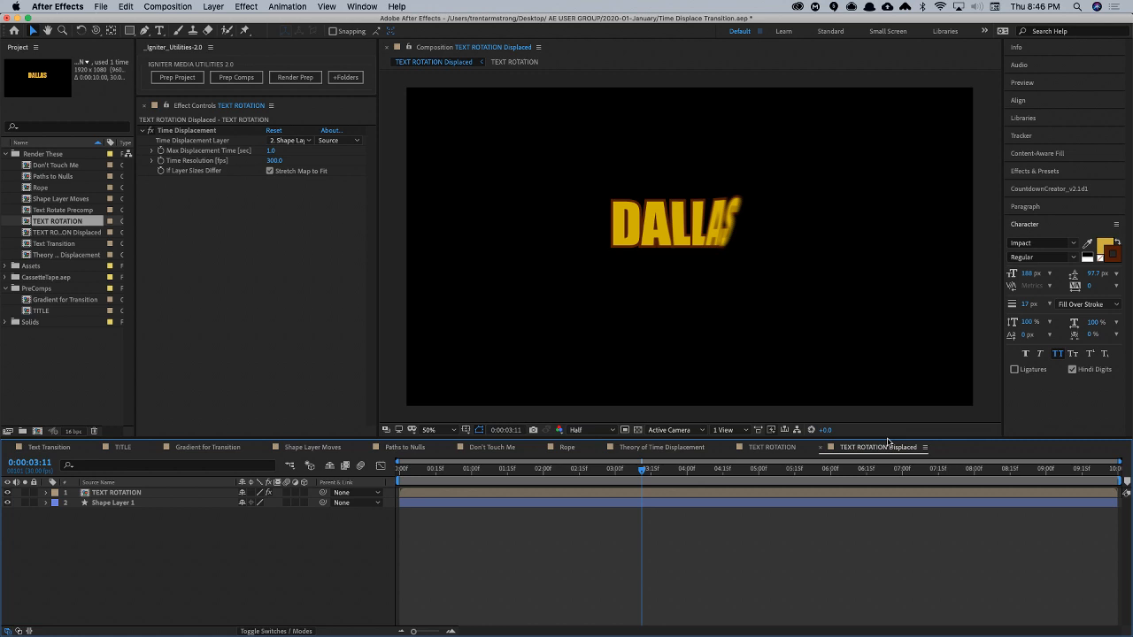
key(space)
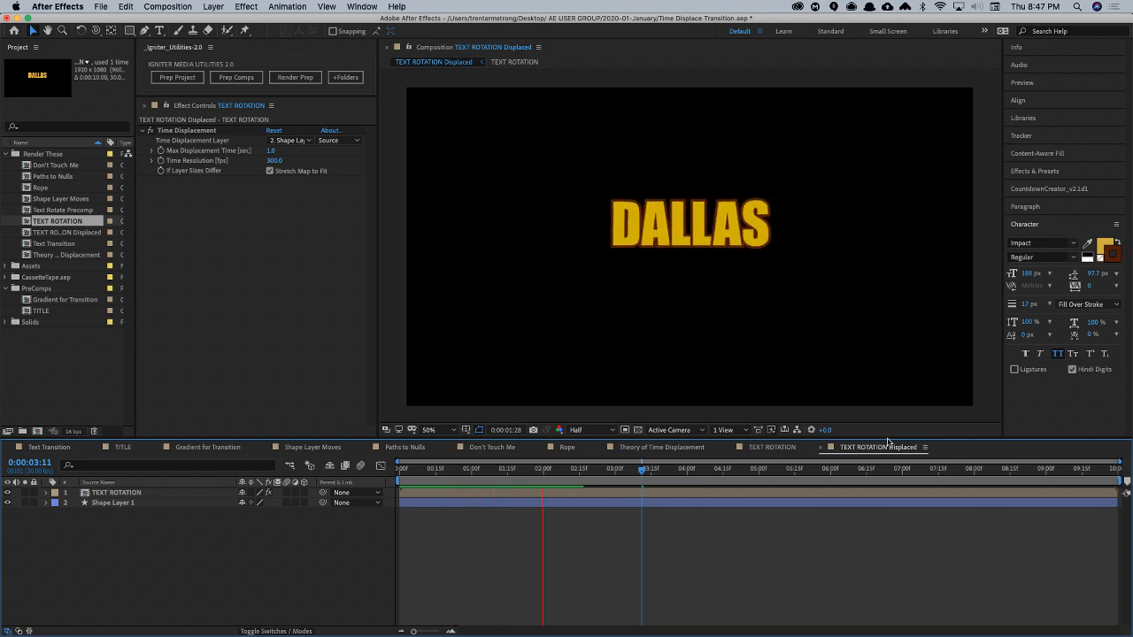
key(space)
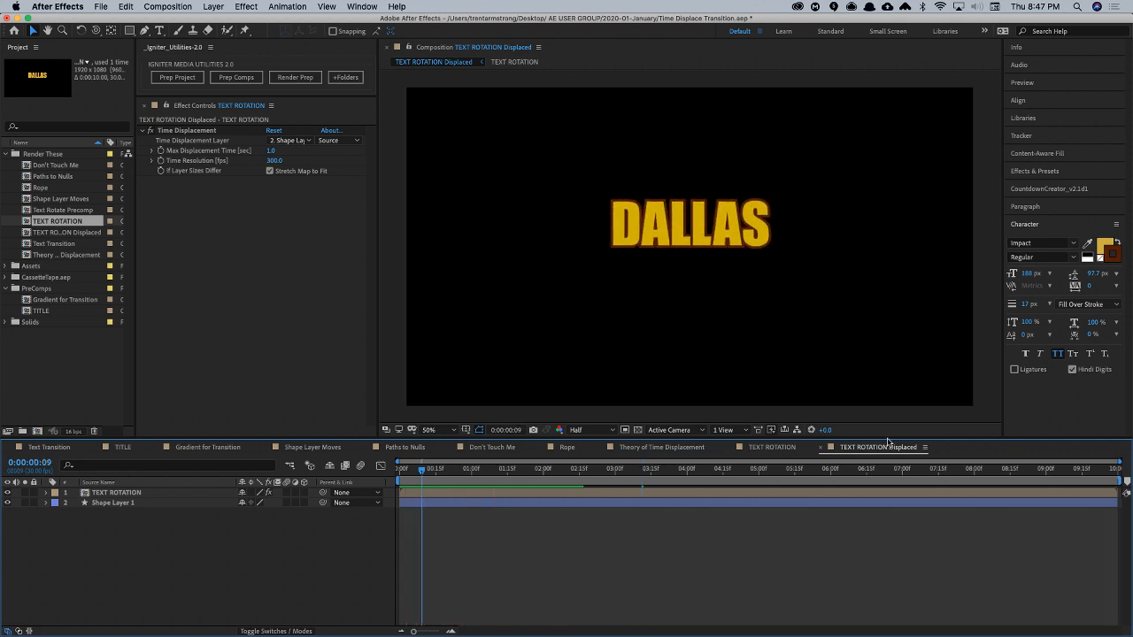
click(783, 447)
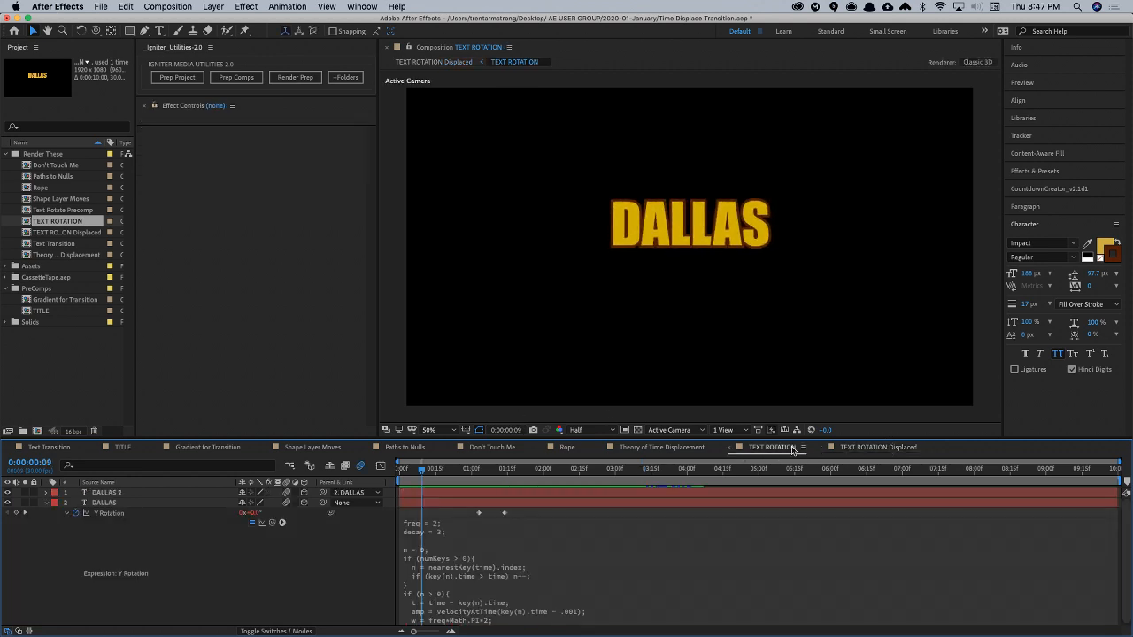
- Reveal DALLAS's rotation properties, move its second Y Rotation keyframe to about 1:22 and scrub through the flip
click(47, 504)
click(104, 503)
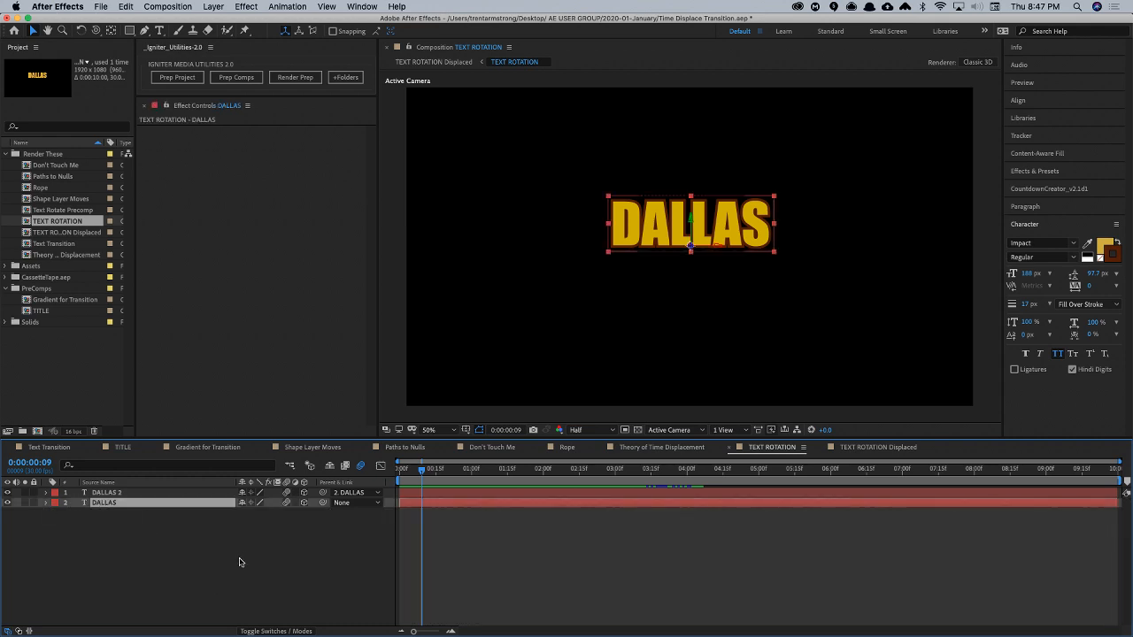
key(r)
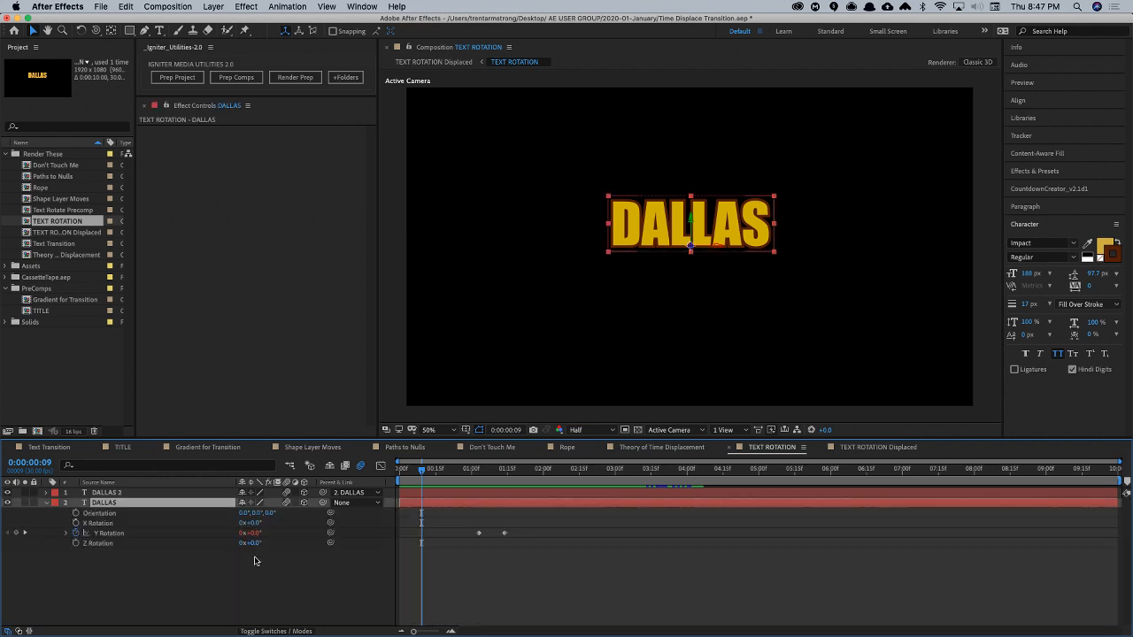
click(504, 533)
click(516, 535)
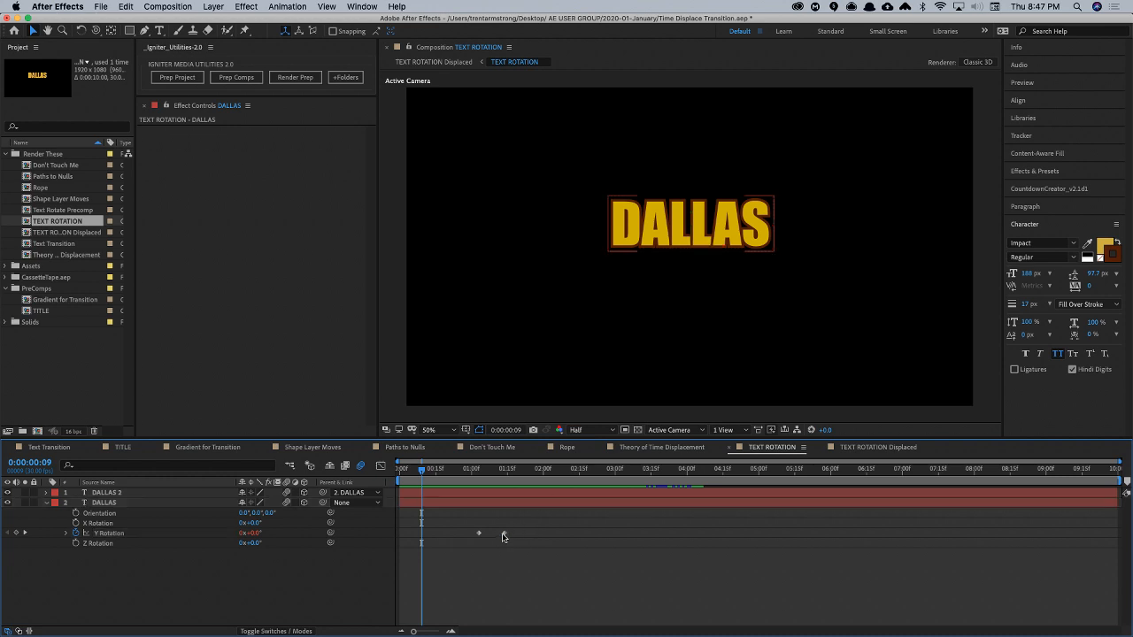
drag(505, 533, 523, 532)
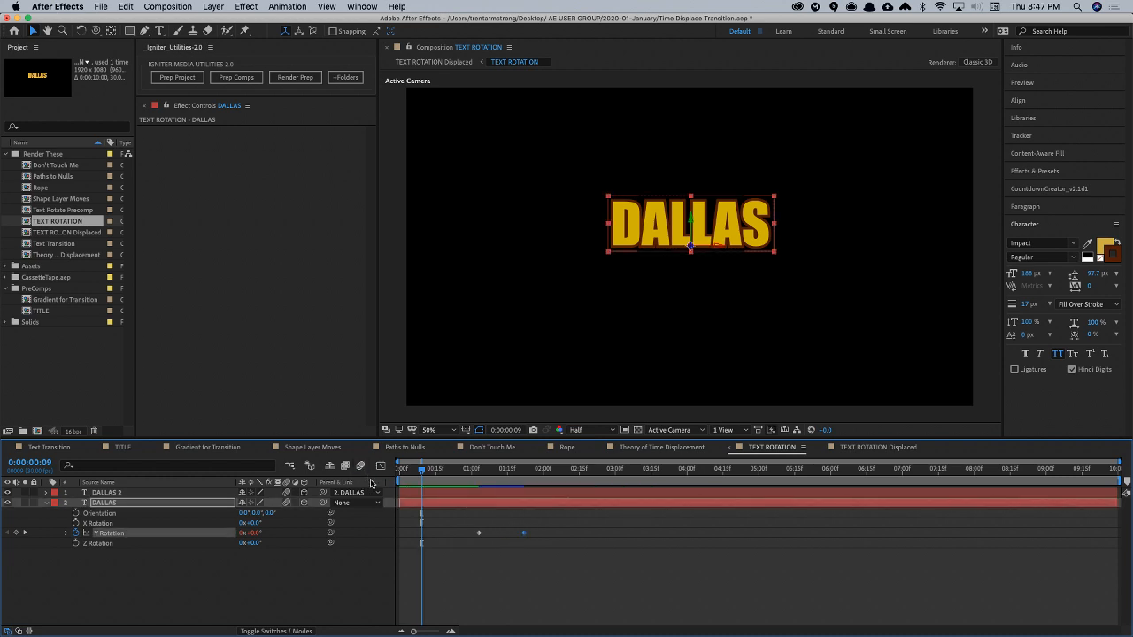
drag(478, 473, 494, 479)
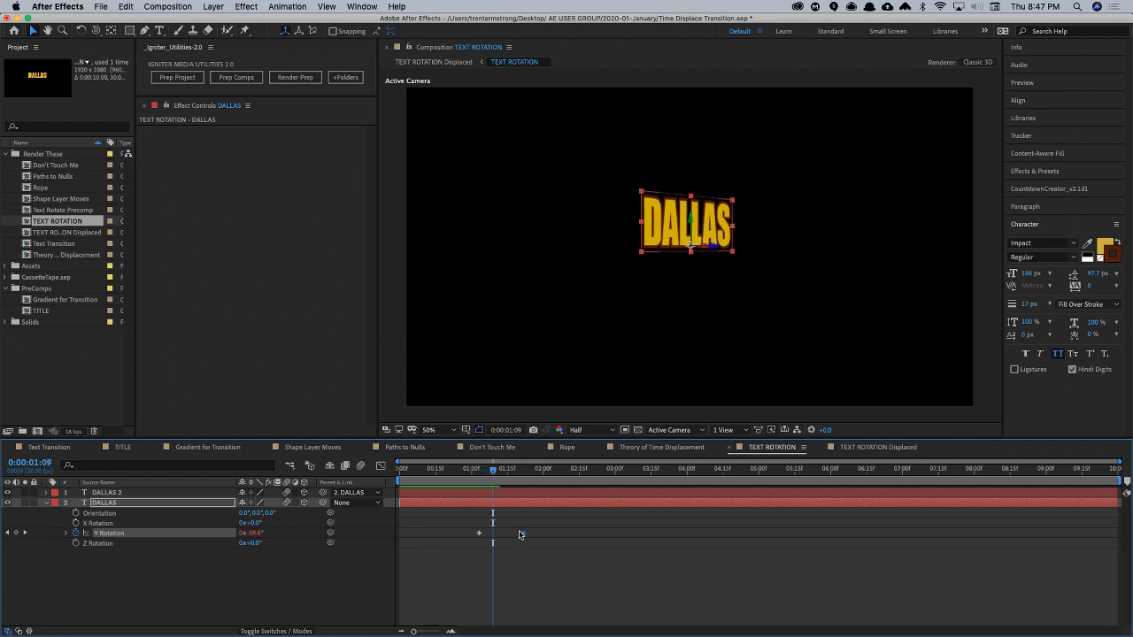
- Delete DALLAS's second Y Rotation keyframe and scrub to 1:18
drag(519, 529, 538, 537)
drag(494, 476, 515, 475)
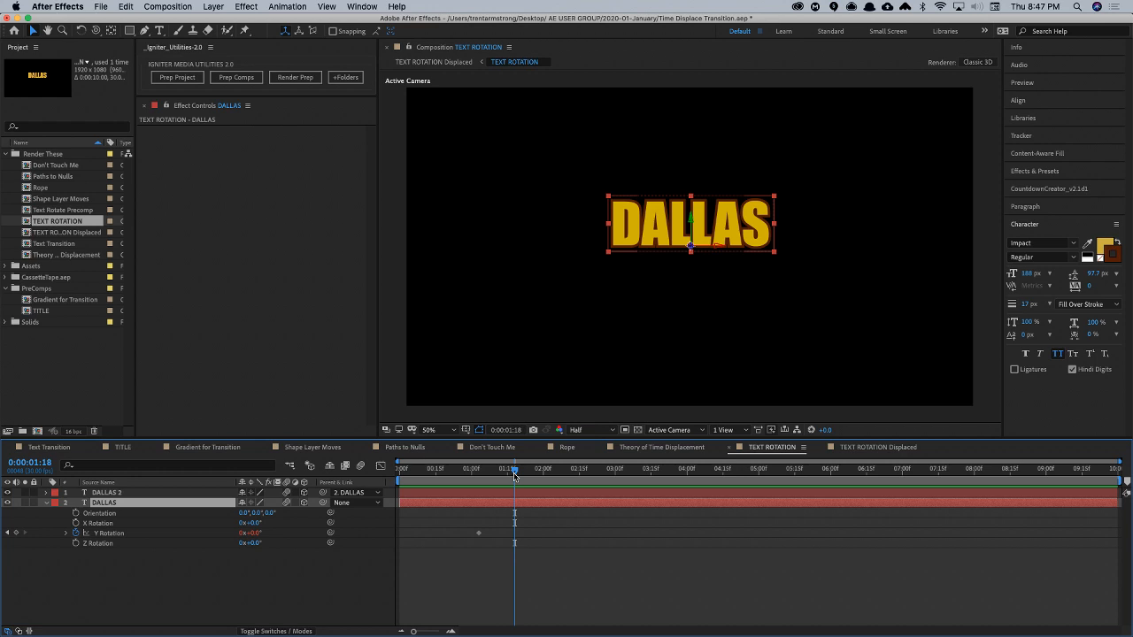
- Browse the animation presets, looking into the DallasAEUG folder and expanding the AETrent-TextPresets folder
click(1053, 171)
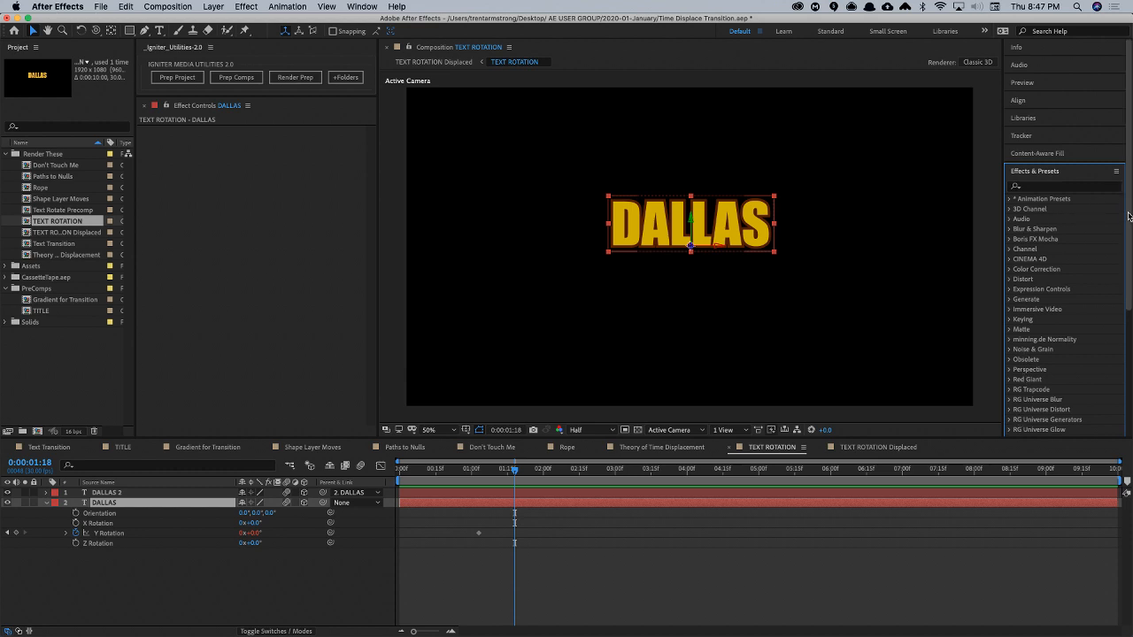
drag(1128, 218, 1128, 175)
click(1072, 187)
click(1010, 200)
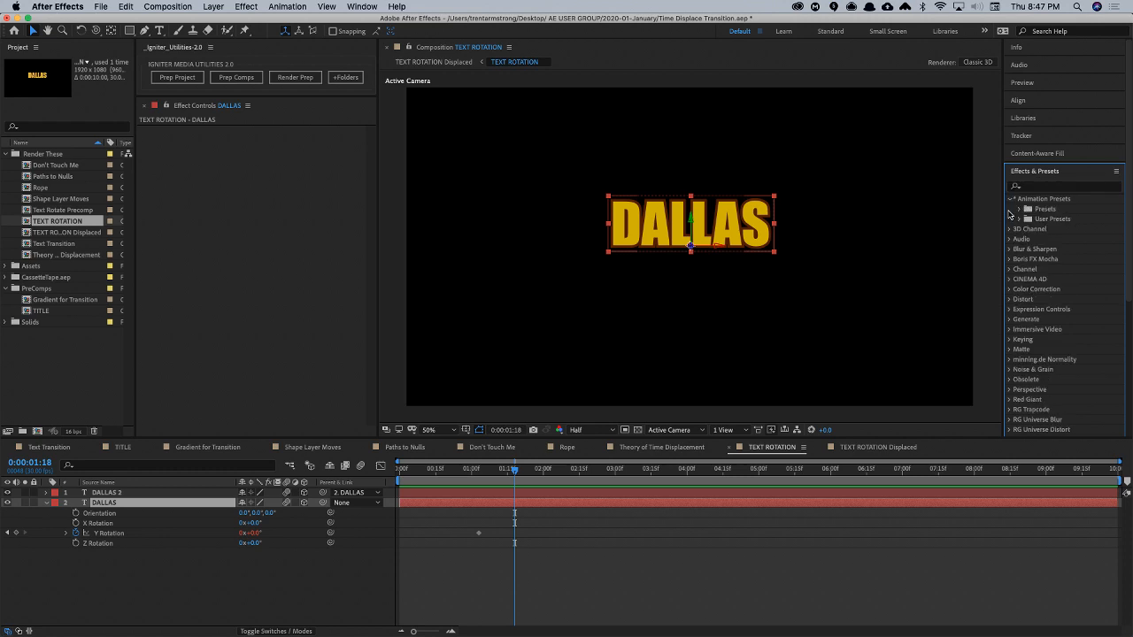
click(1020, 209)
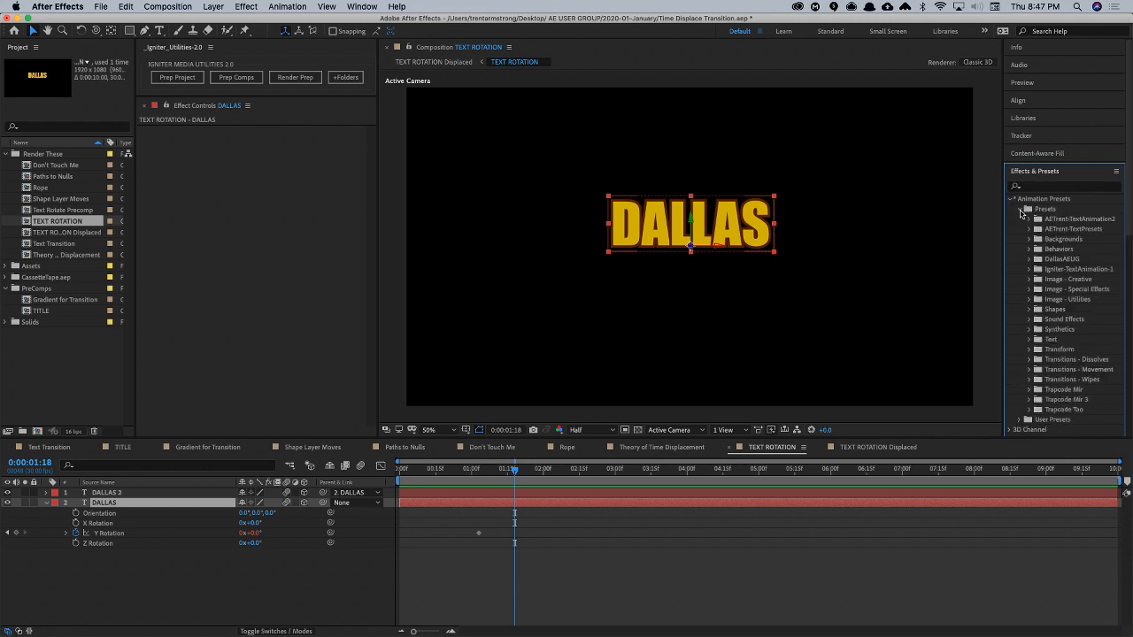
click(1029, 258)
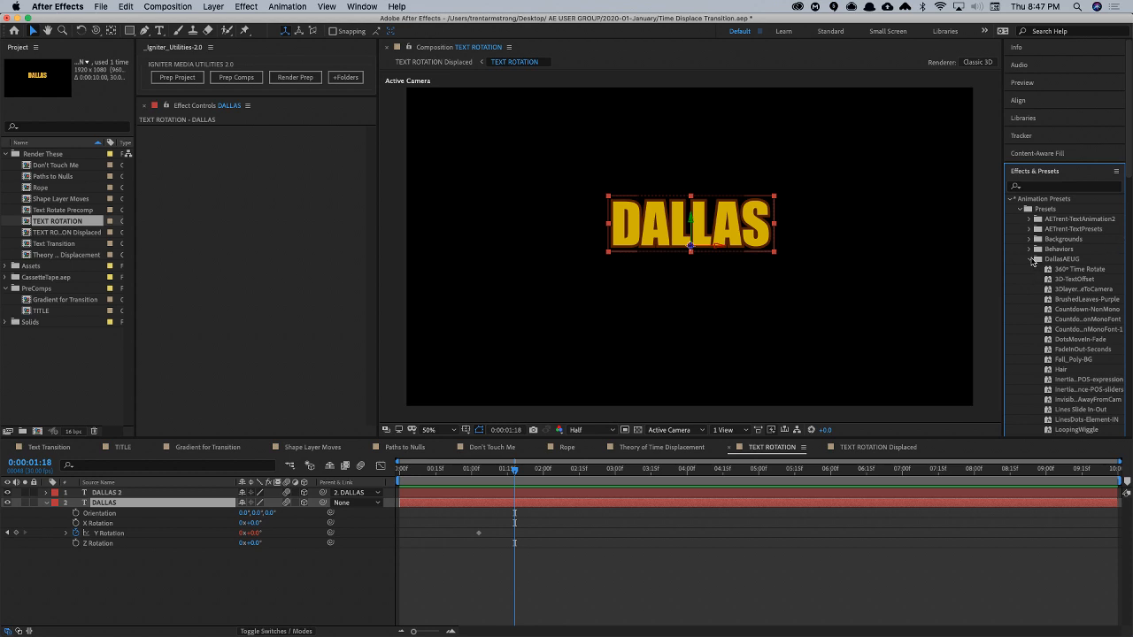
click(1031, 259)
click(1029, 229)
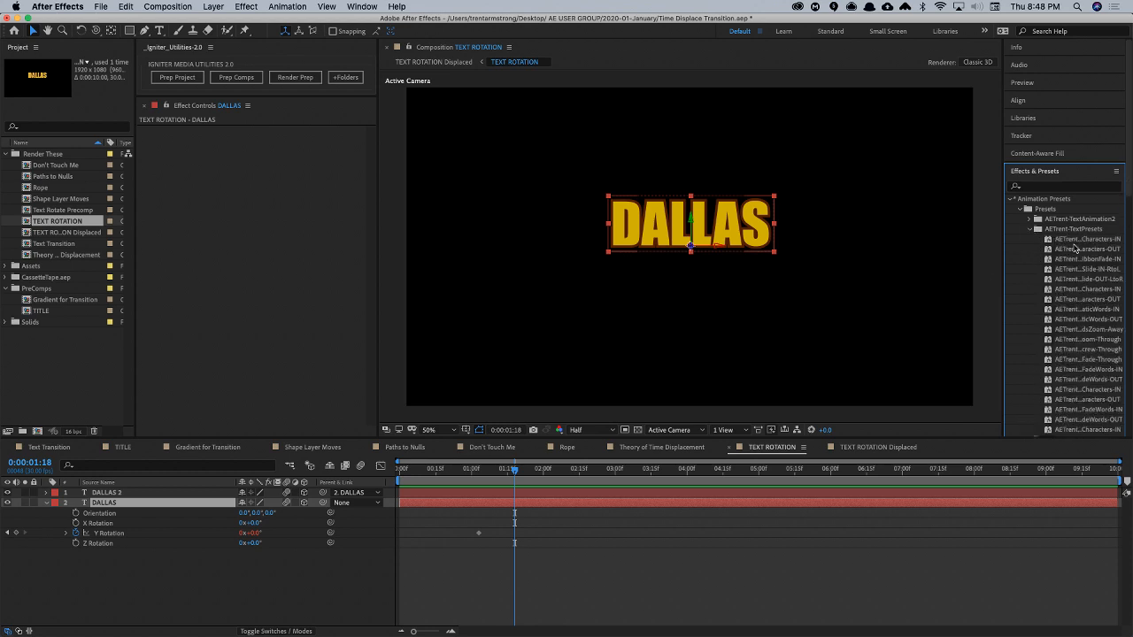
- Hide both DALLAS layers and add a new CINEMA text layer near the middle of the composition
click(248, 571)
key(super+t)
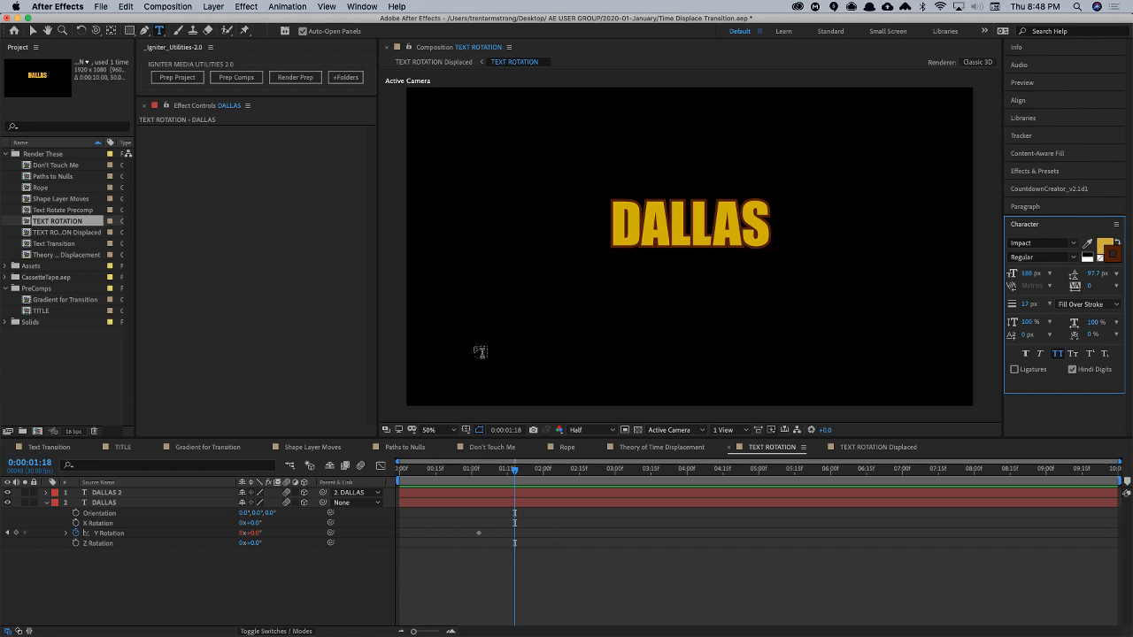
drag(8, 493, 7, 503)
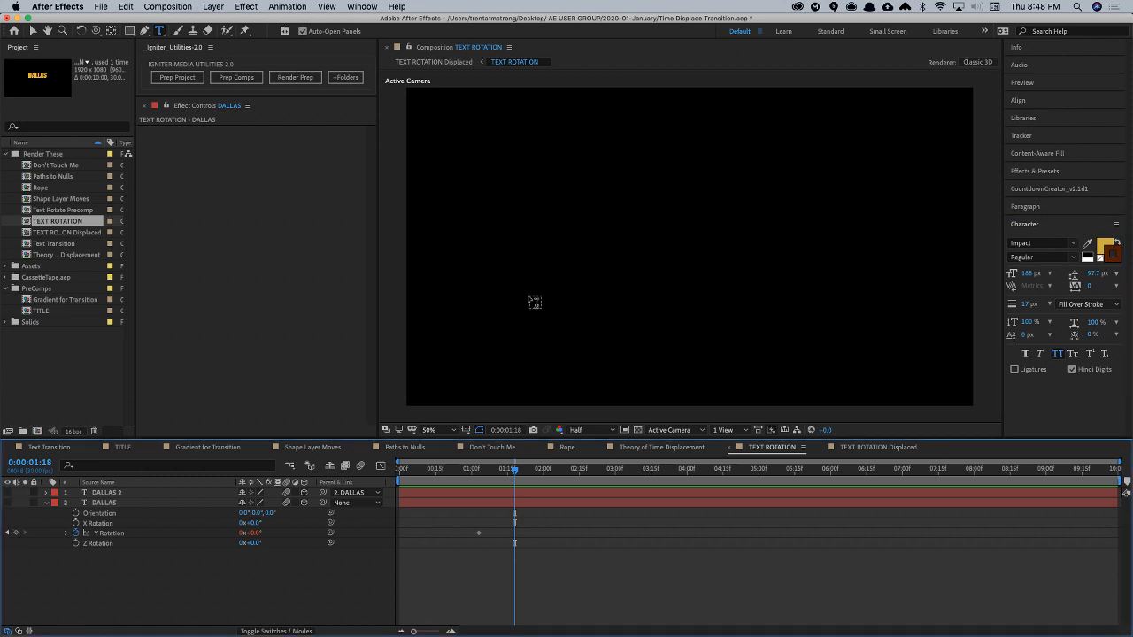
click(695, 266)
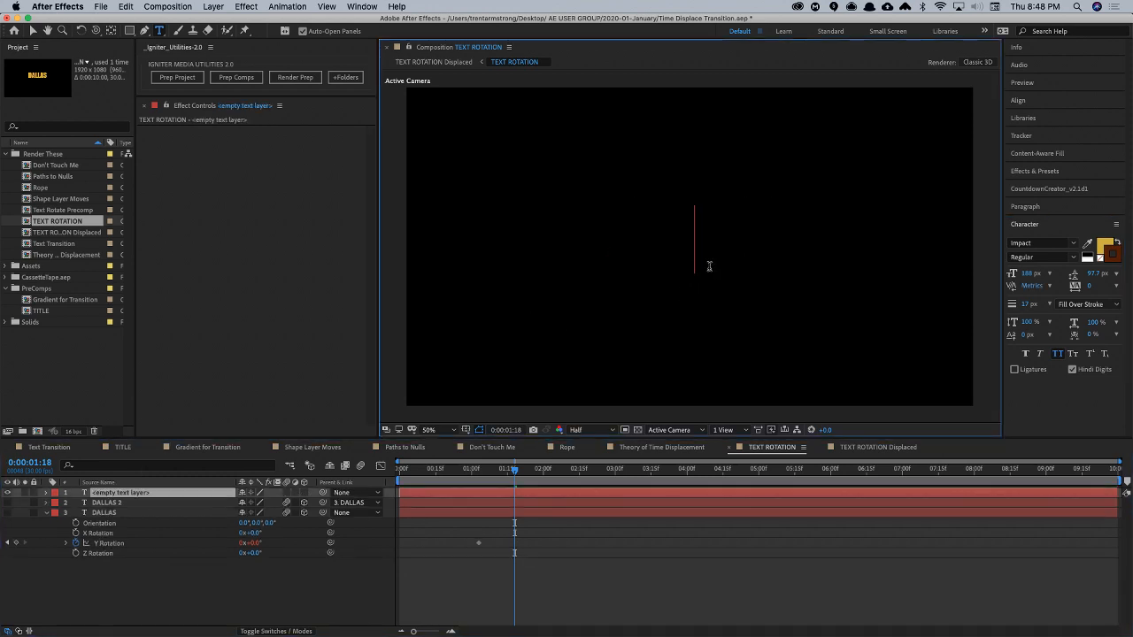
text(CINEMA)
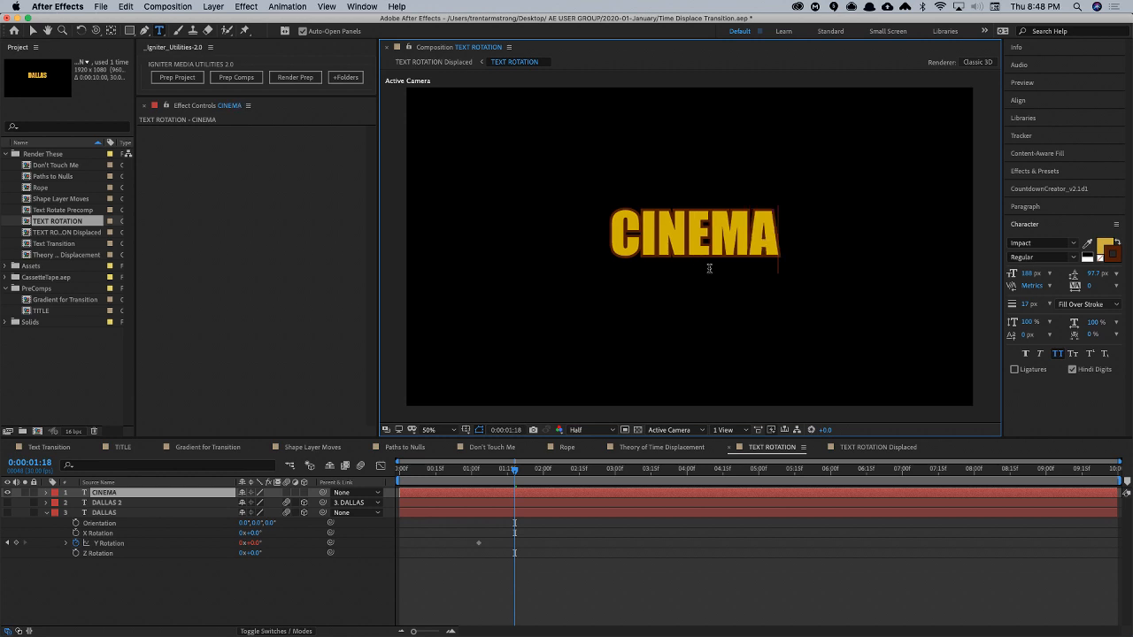
key(Escape)
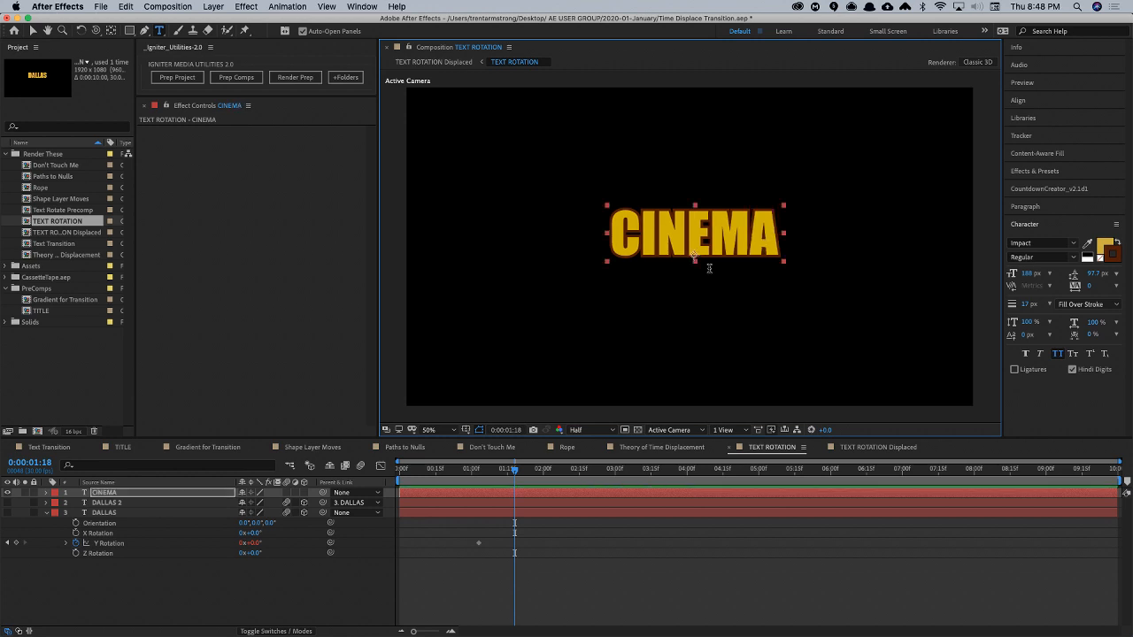
- Change the CINEMA text's stroke color to magenta, about C205A9
click(1110, 257)
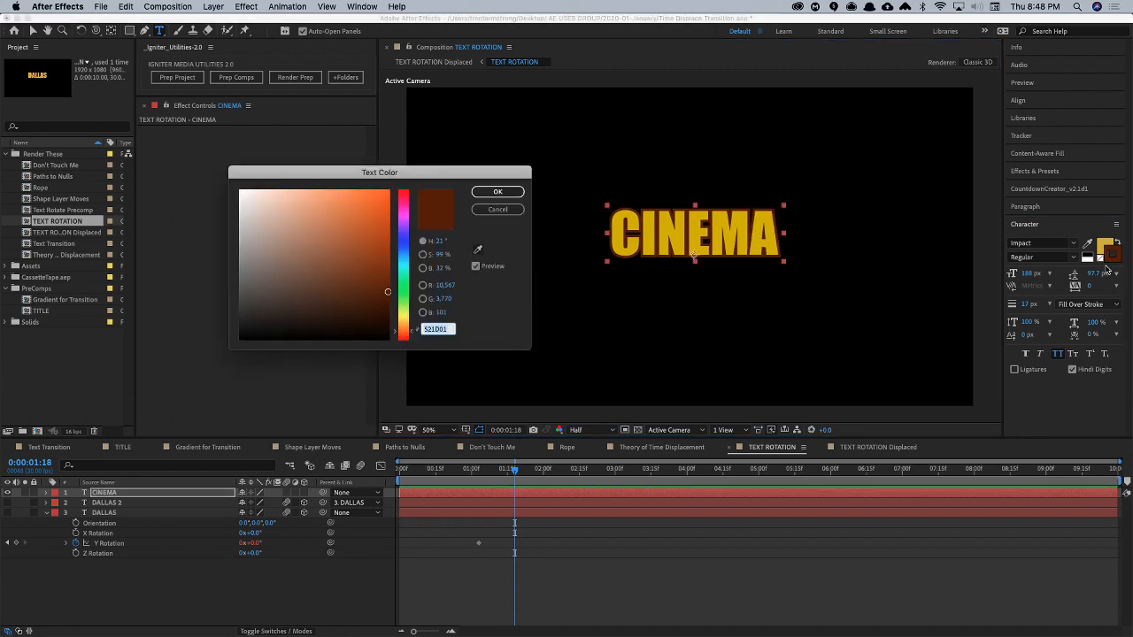
click(401, 213)
mouse_move(378, 204)
mouse_down()
mouse_move(370, 199)
mouse_move(387, 223)
mouse_up()
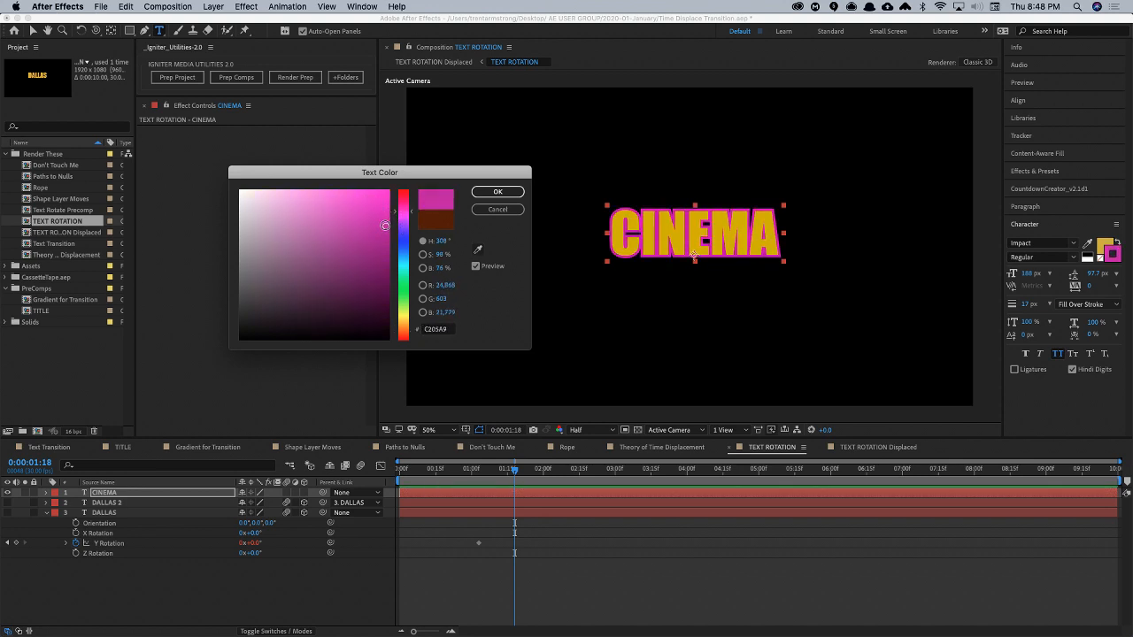
click(506, 191)
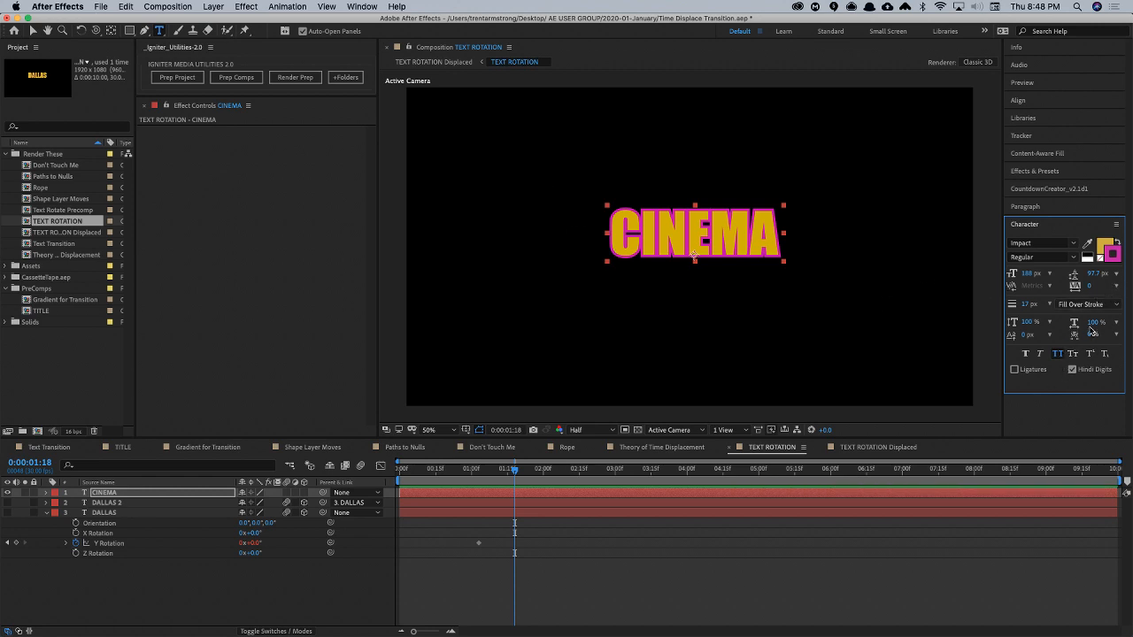
- Widen the preset list, apply AETrent-CinematicWords-IN to CINEMA at 0:00 and preview the animation
click(1047, 170)
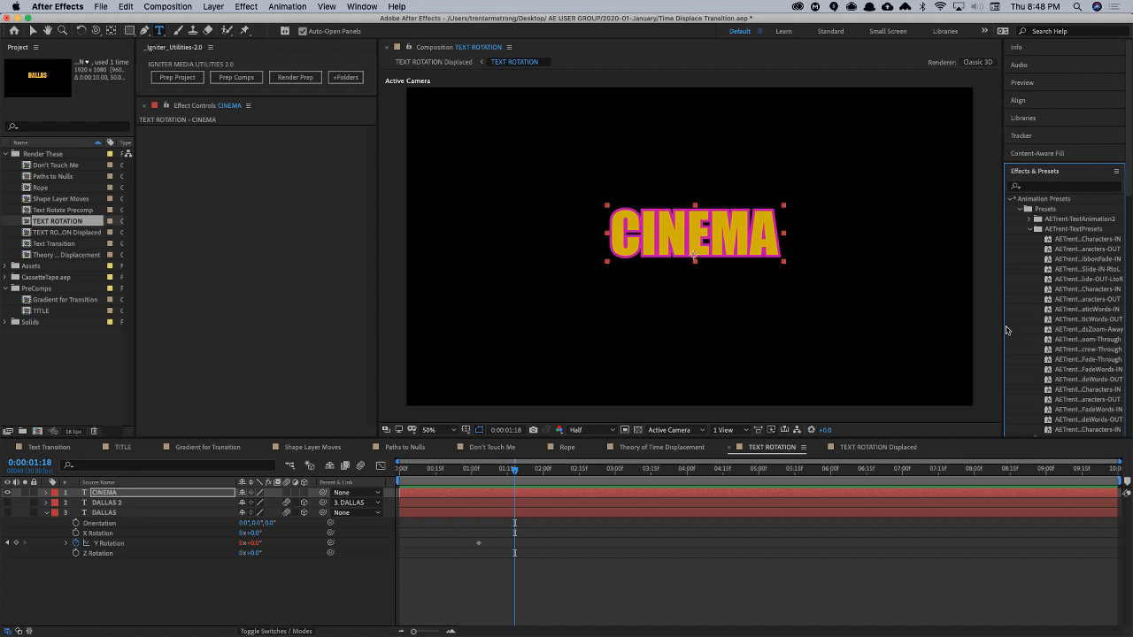
drag(1003, 334, 947, 335)
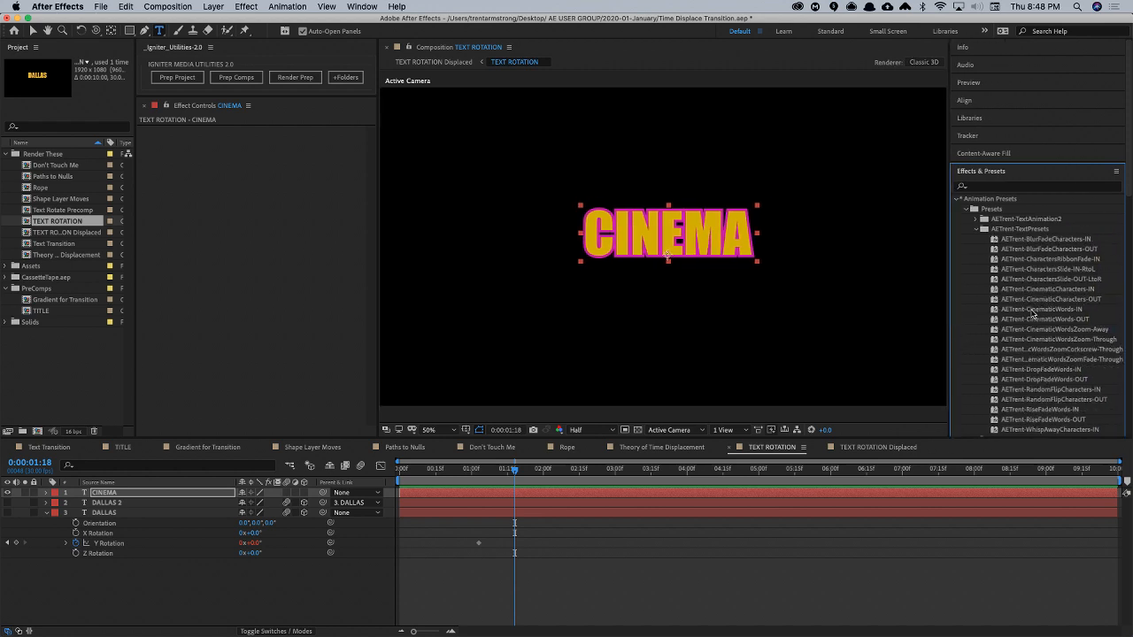
drag(517, 482, 390, 492)
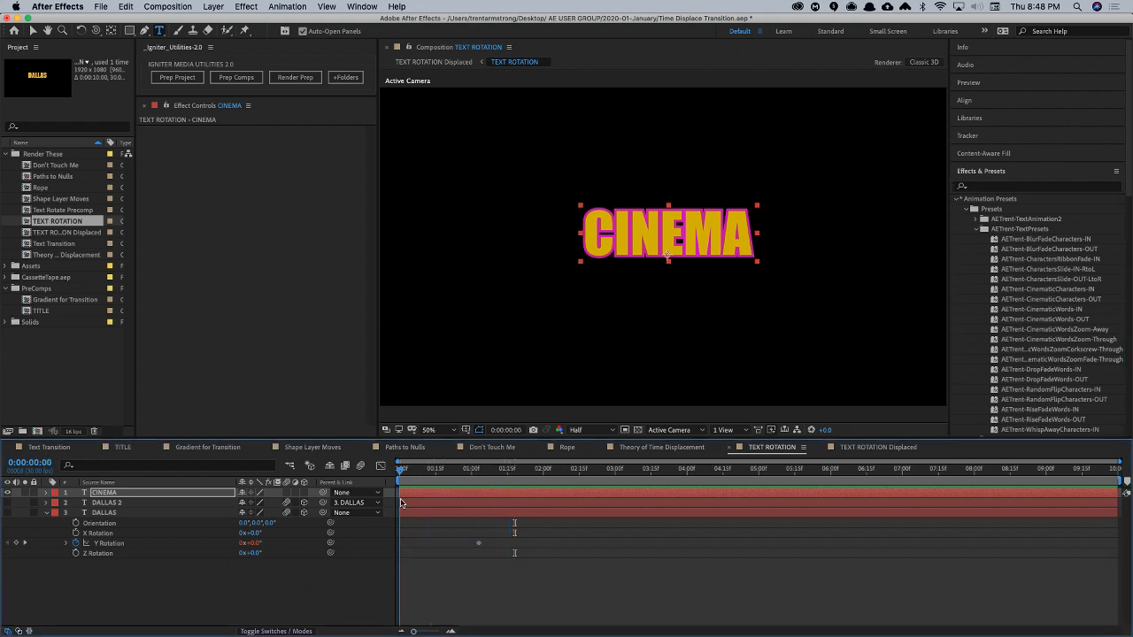
double_click(1053, 308)
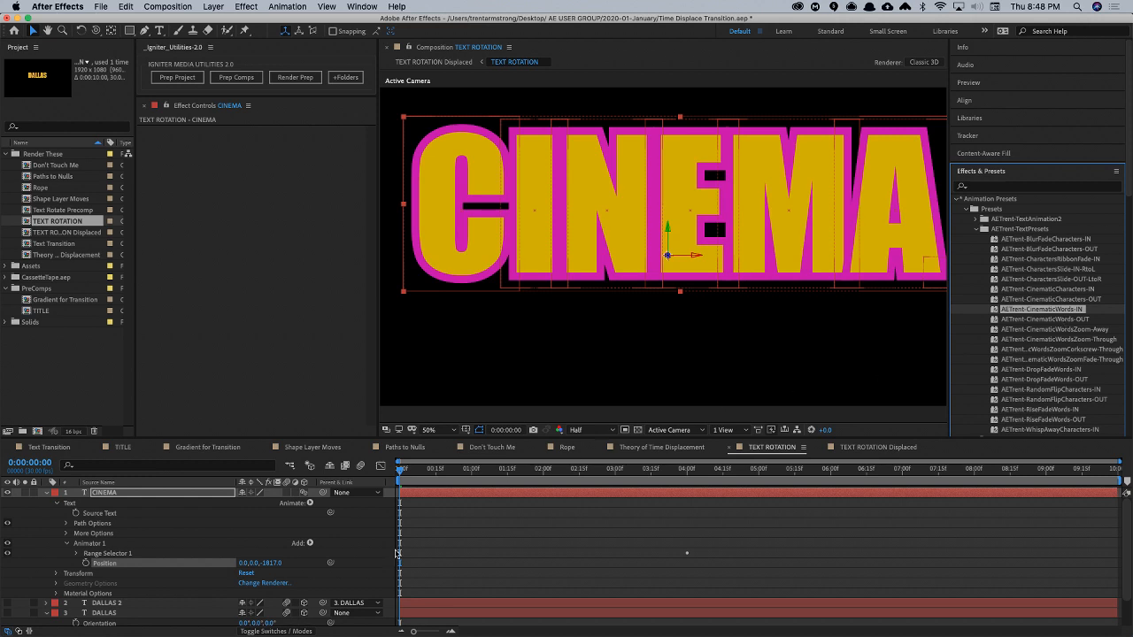
key(space)
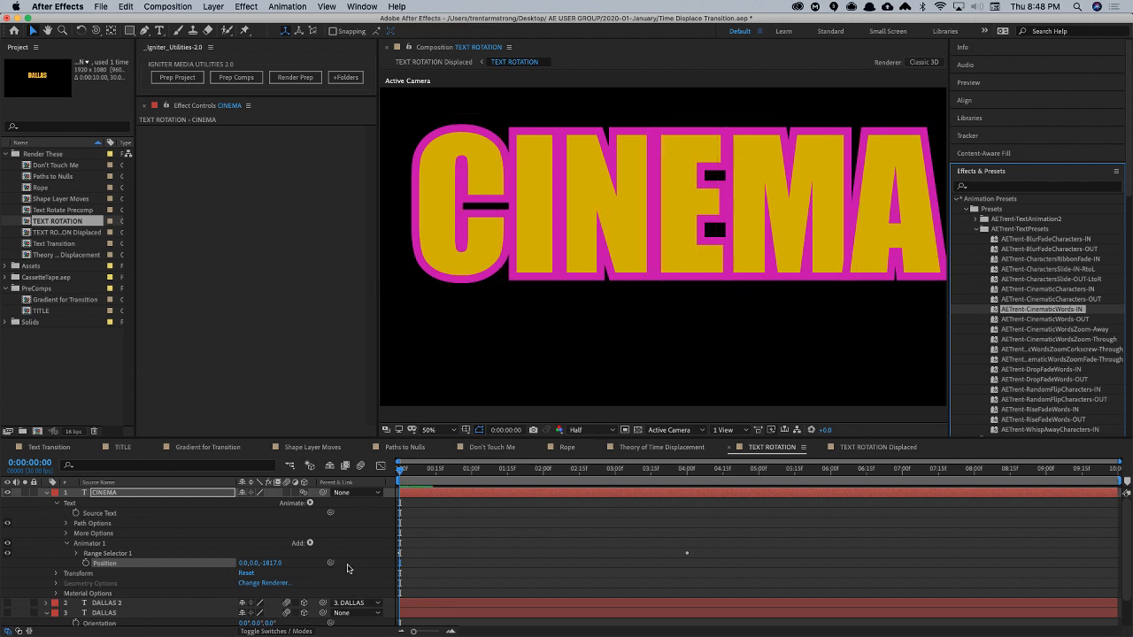
key(space)
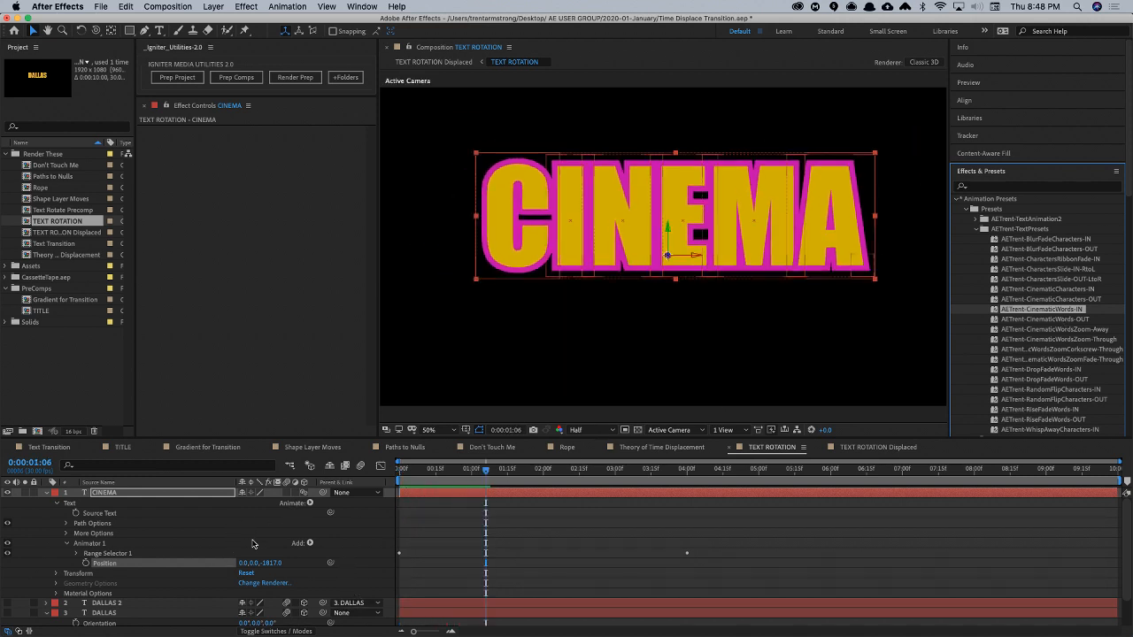
key(space)
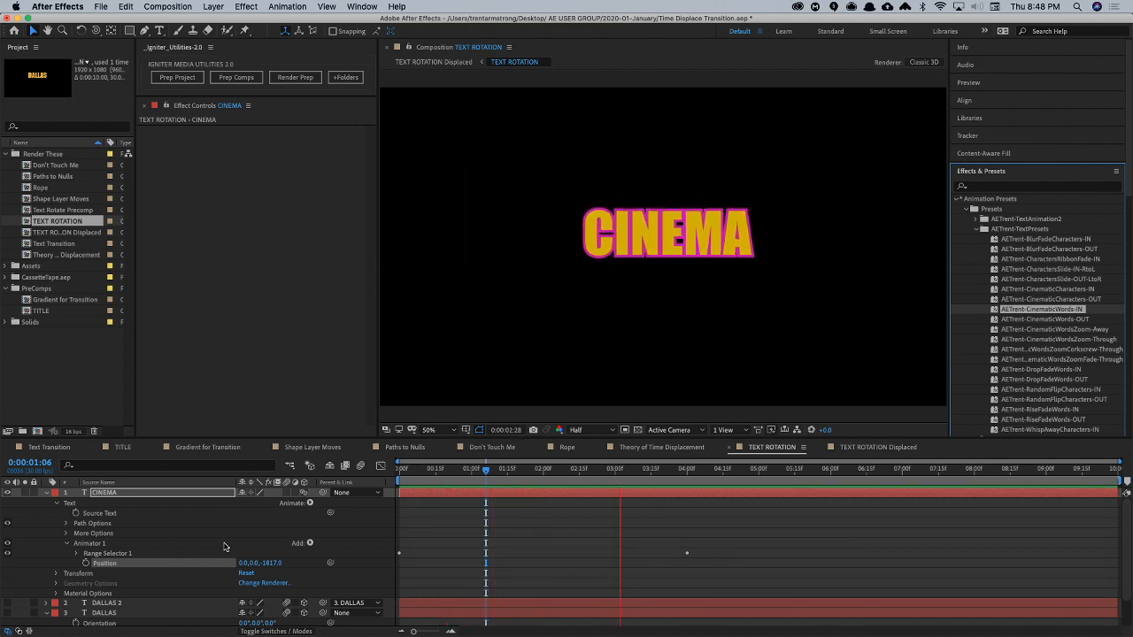
key(space)
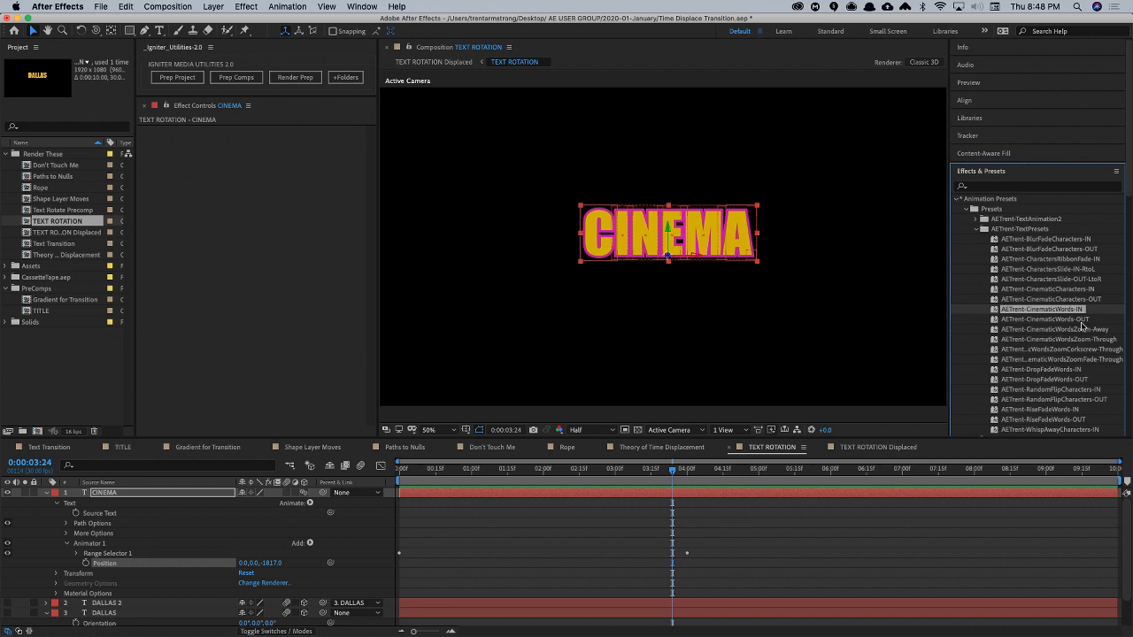
- Try the AETrent-CinematicWords-OUT preset on CINEMA at 3:24, preview it and undo it
click(1080, 320)
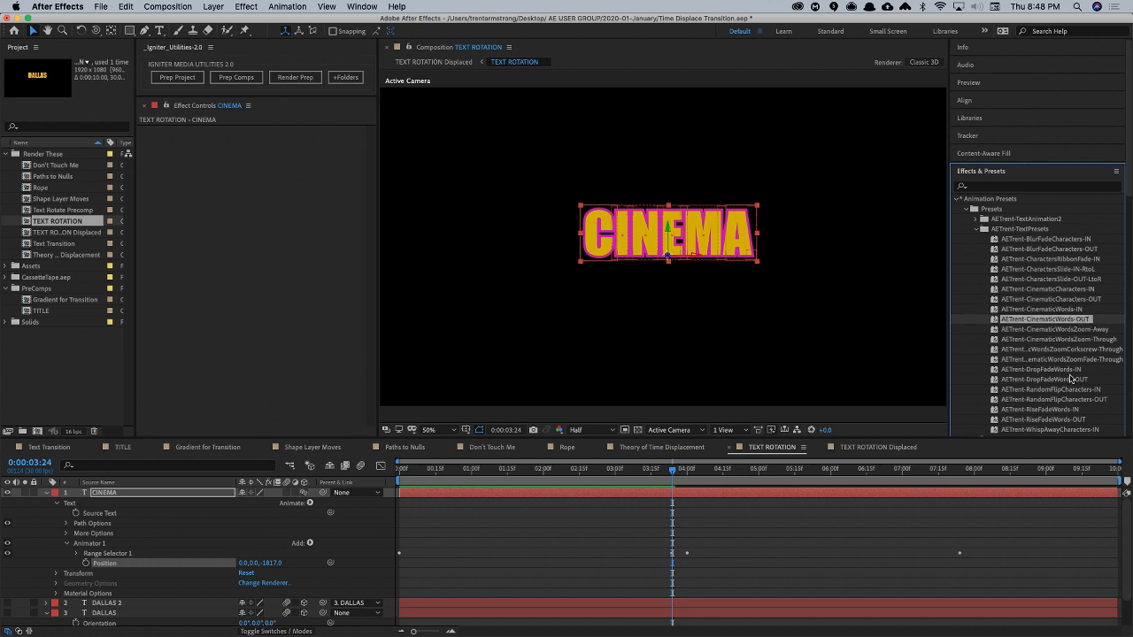
key(space)
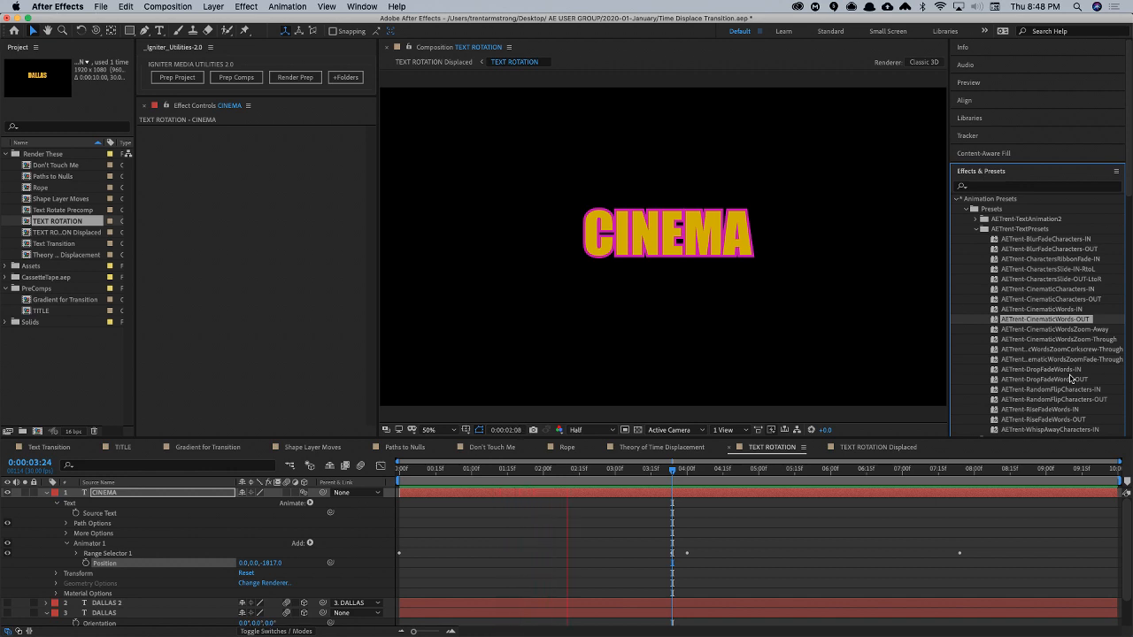
key(space)
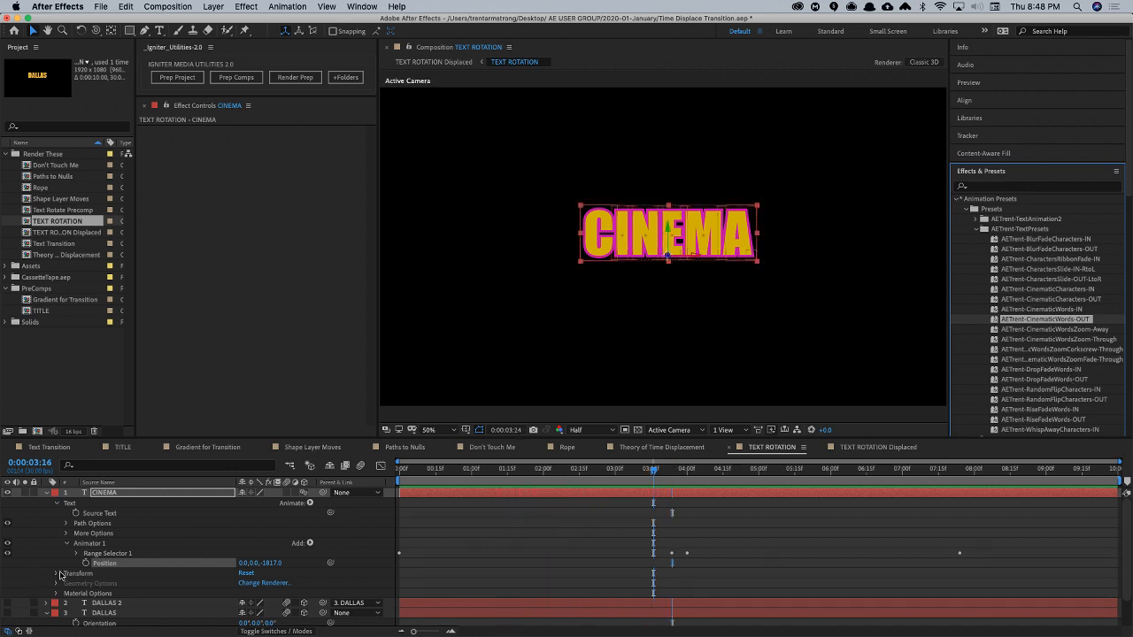
click(67, 544)
click(50, 535)
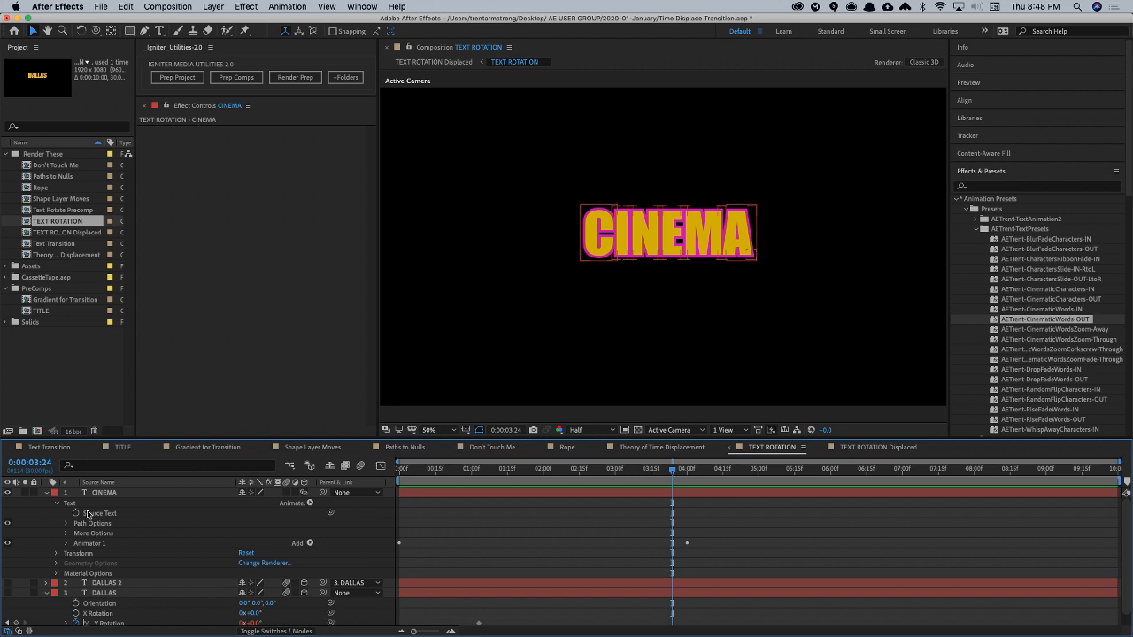
- Try AETrent-CinematicWords-OUT as a separate animator by targeting CINEMA's Text group at 3:24, preview it and undo it
click(87, 513)
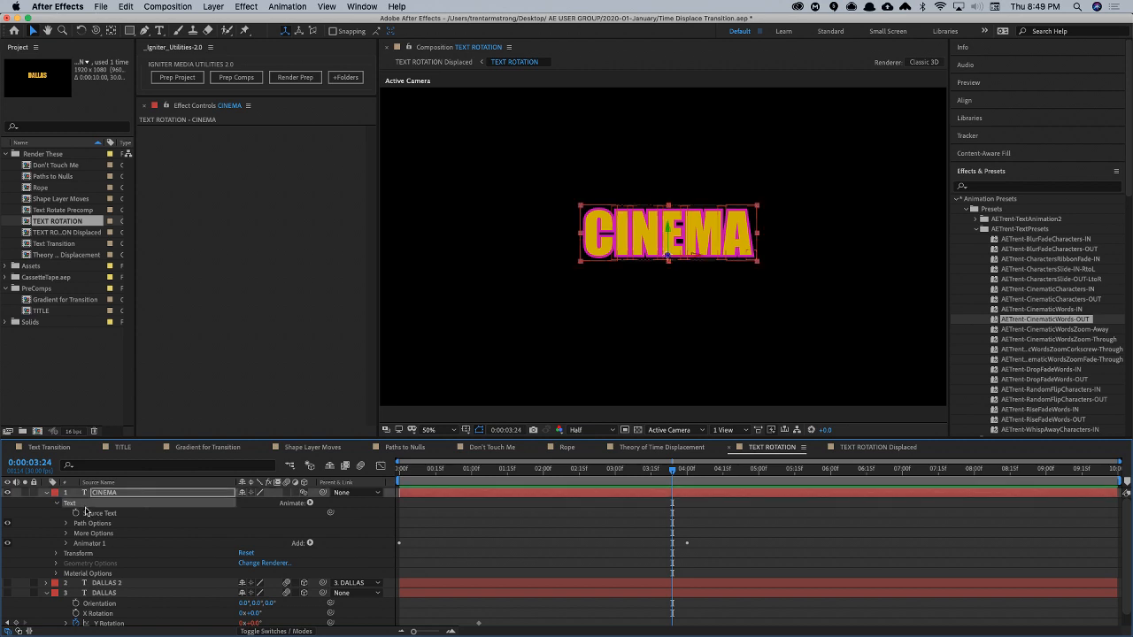
double_click(1068, 320)
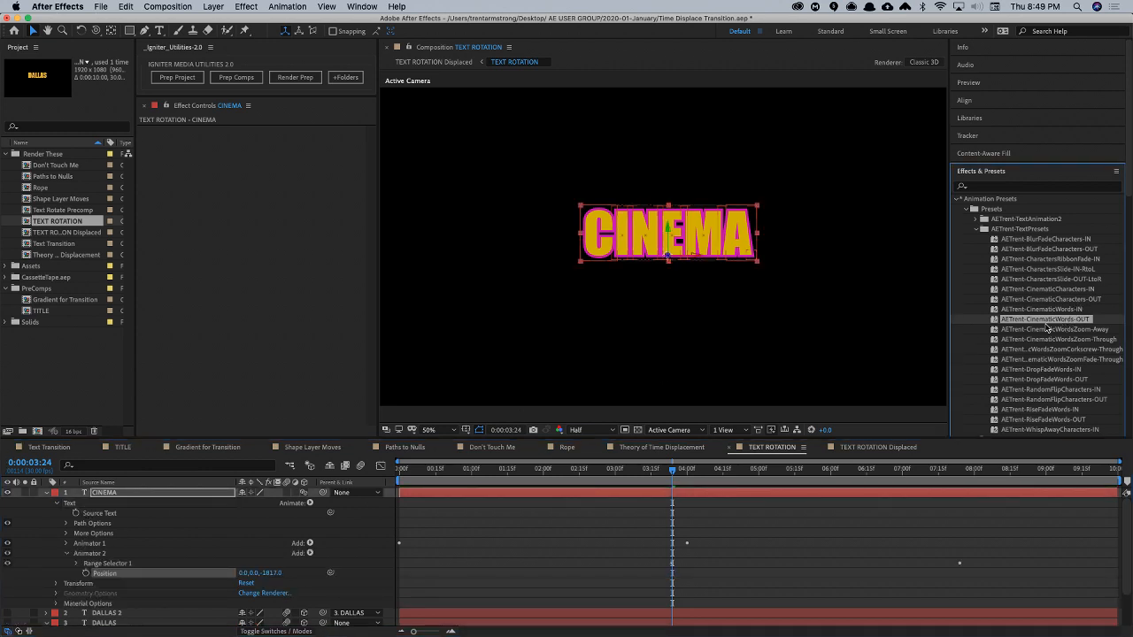
key(space)
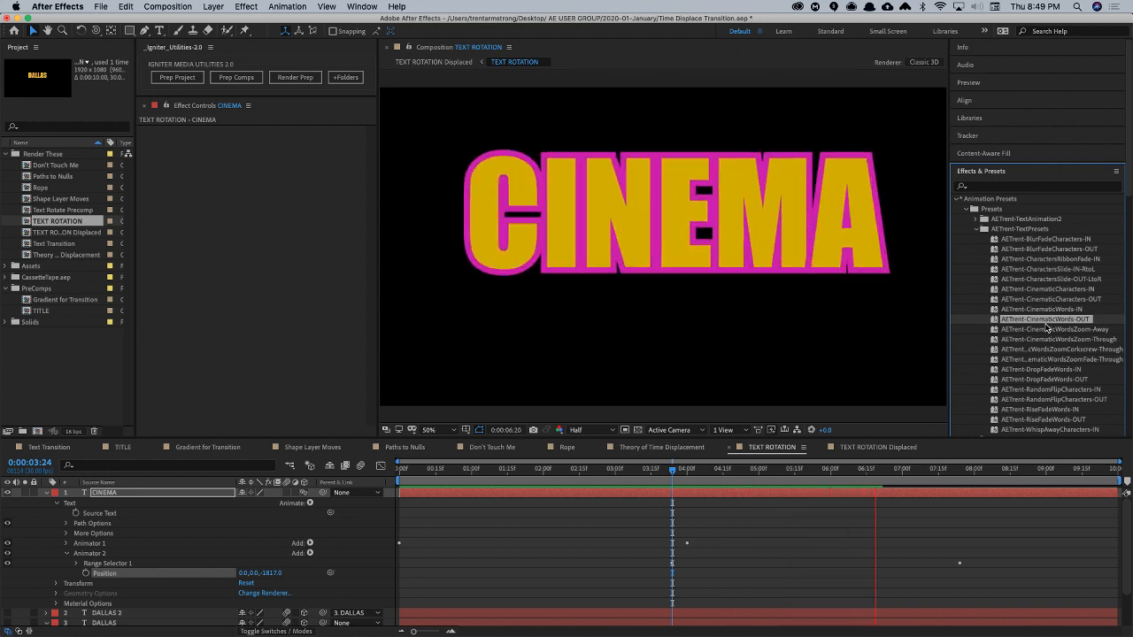
key(space)
key(super+z)
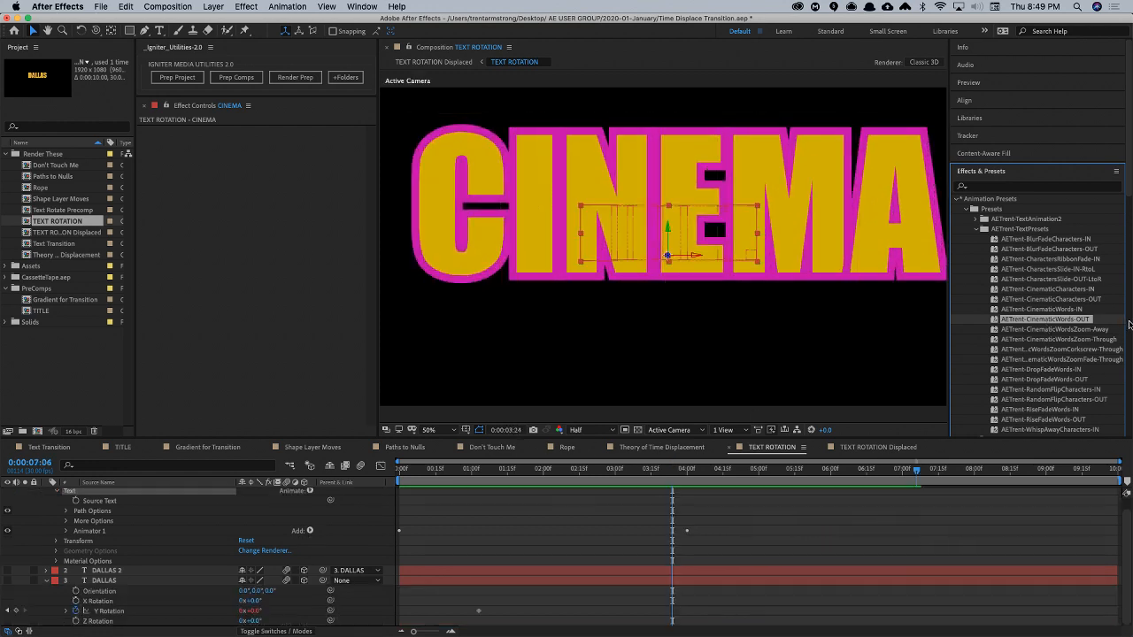
- Undo the remaining CINEMA animator, try the AETrent-CinematicWordsZoom-Through preset on CINEMA at 0:00 and preview it
key(super+z)
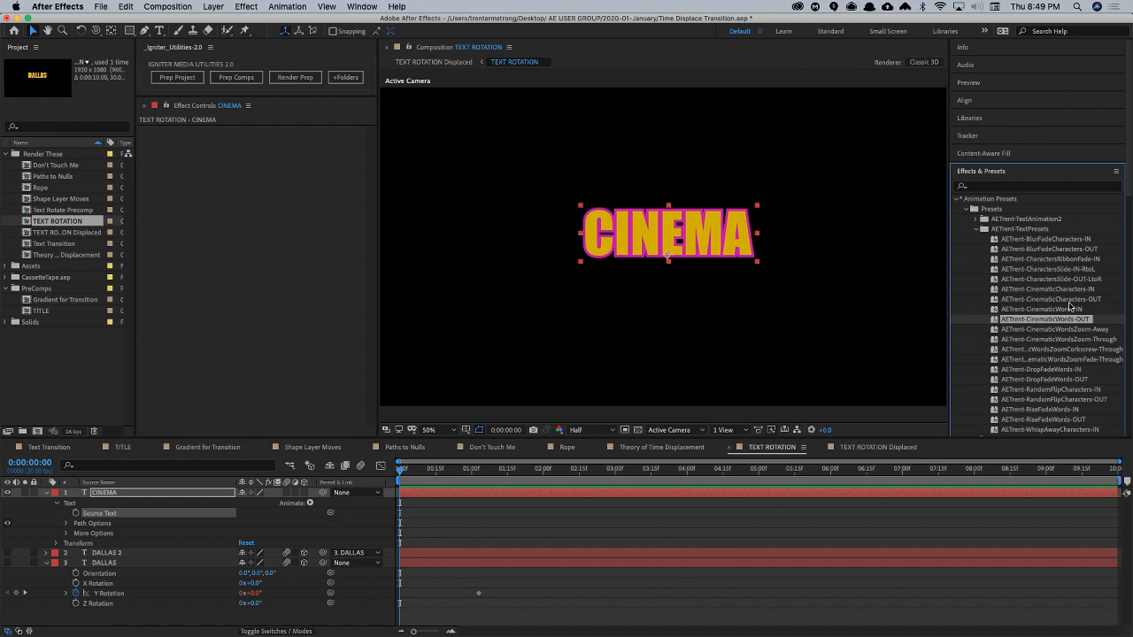
double_click(1053, 340)
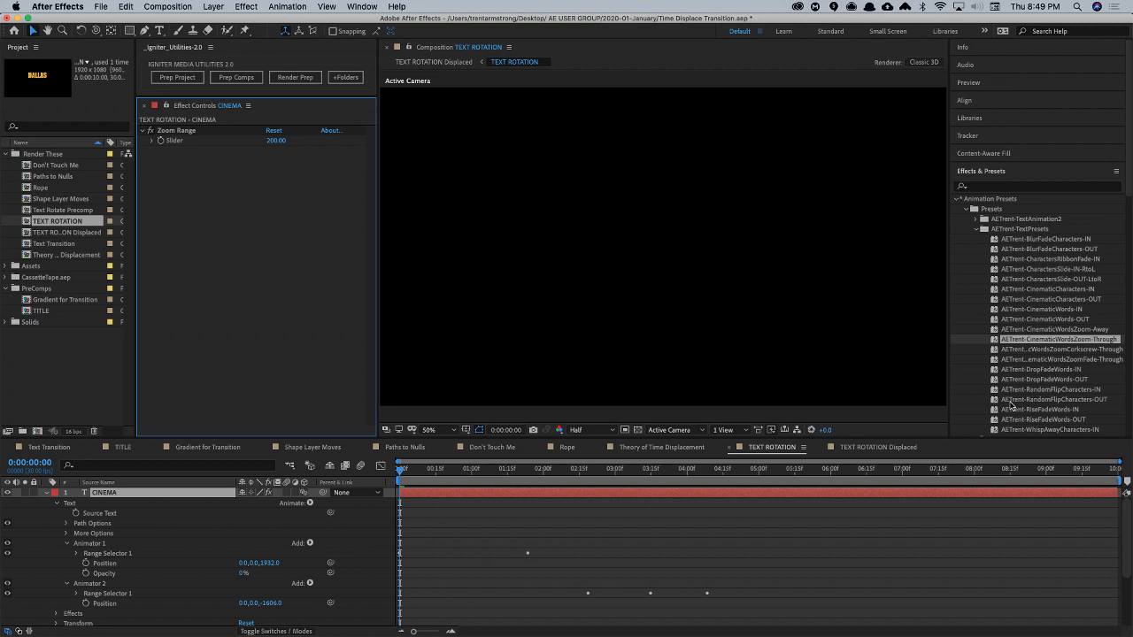
key(space)
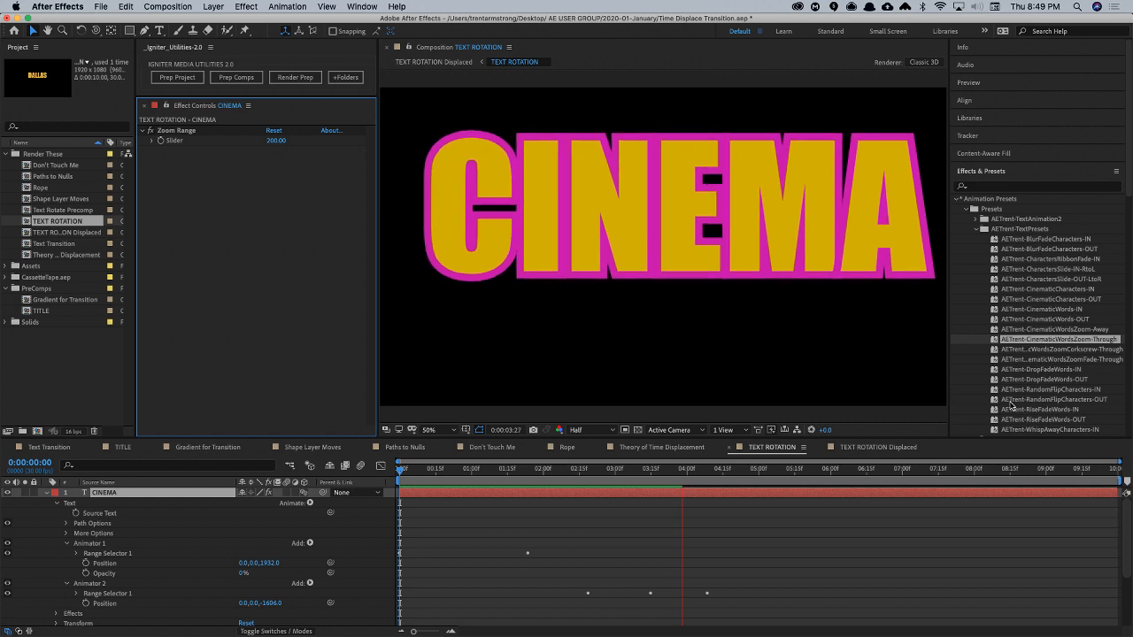
key(space)
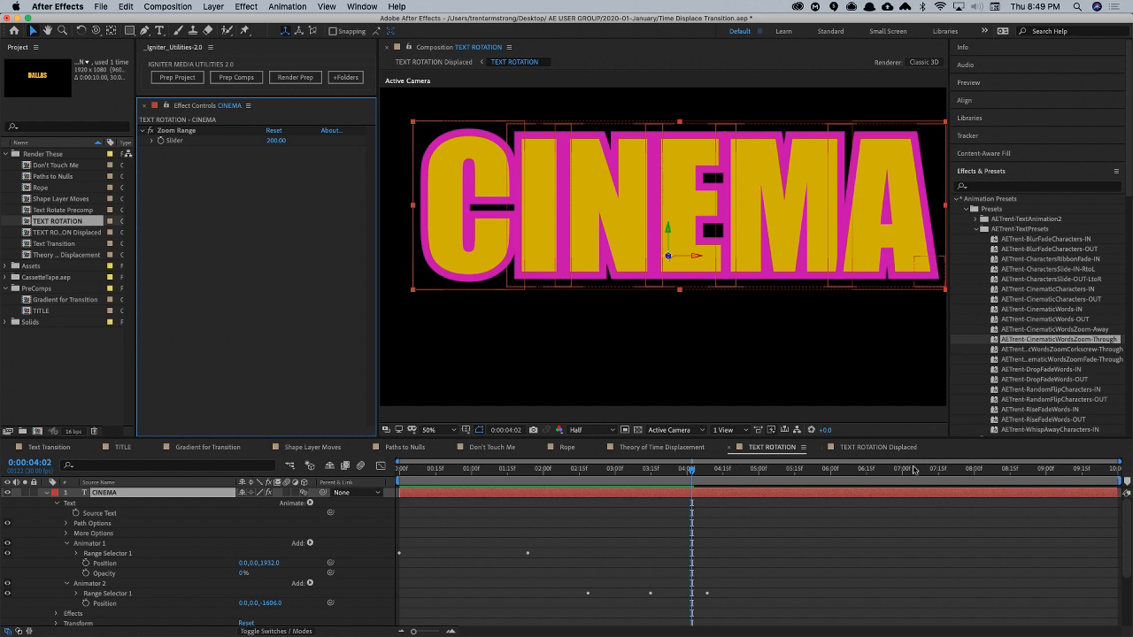
- Delete both preset animators from the CINEMA text, then delete the CINEMA layer itself
click(131, 498)
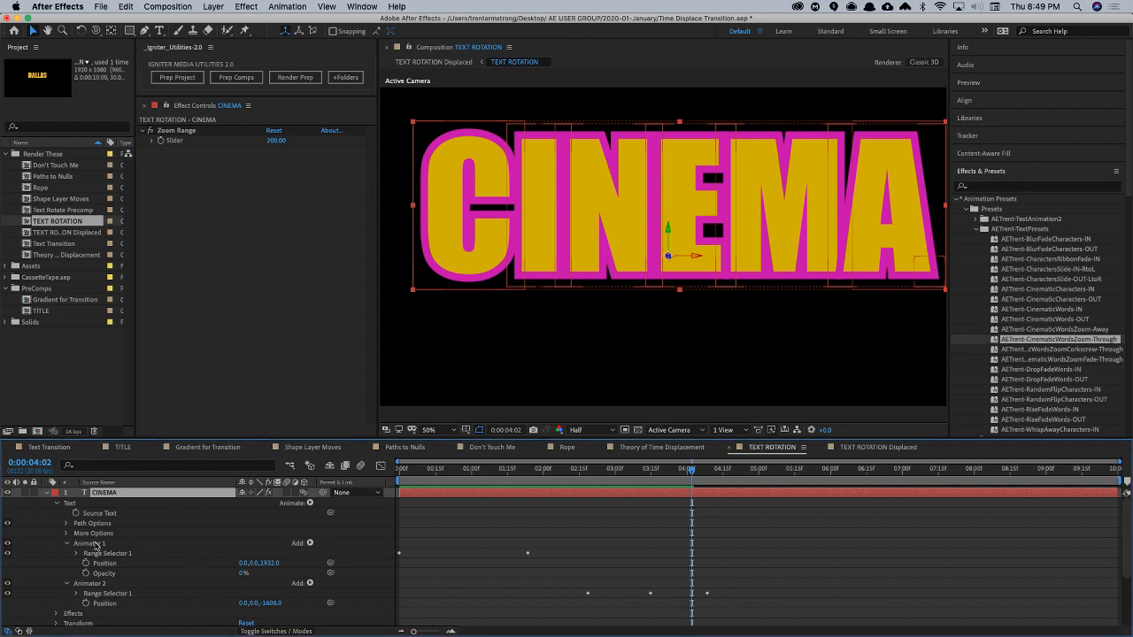
click(95, 543)
key(Delete)
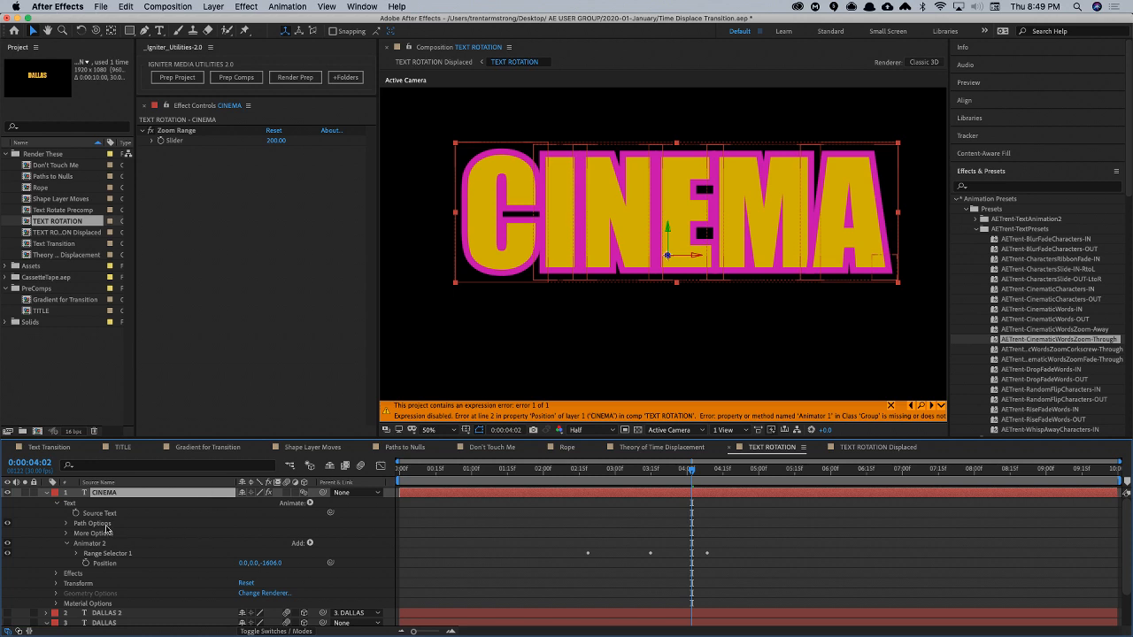
click(97, 544)
key(Delete)
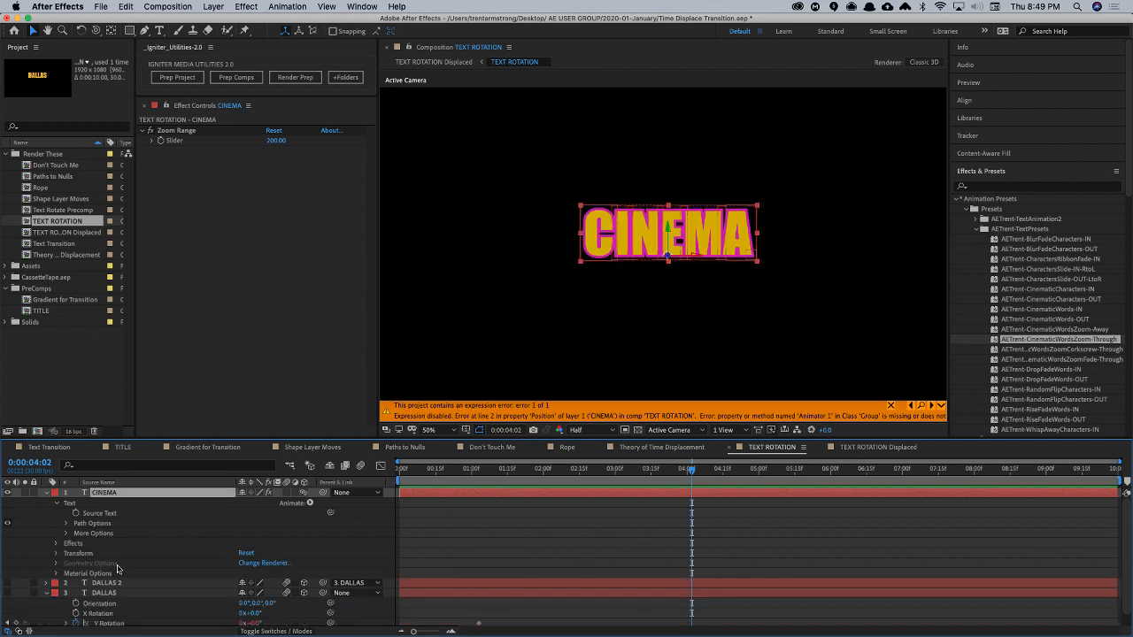
key(Delete)
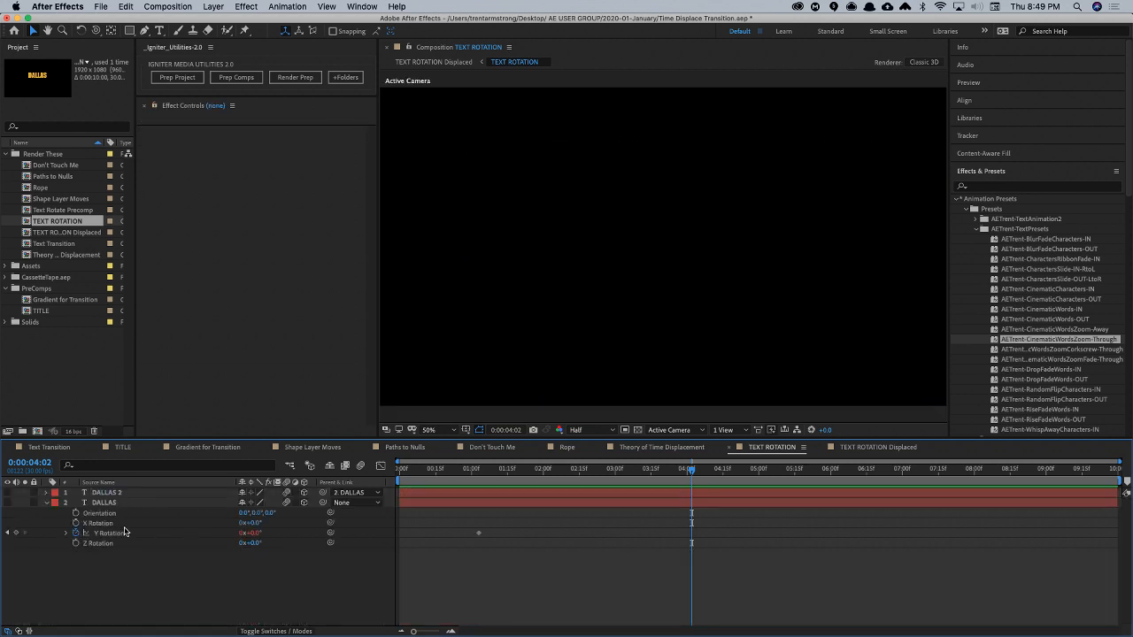
- Turn the visibility of DALLAS and DALLAS 2 back on and collapse the animation presets list
drag(8, 501, 8, 492)
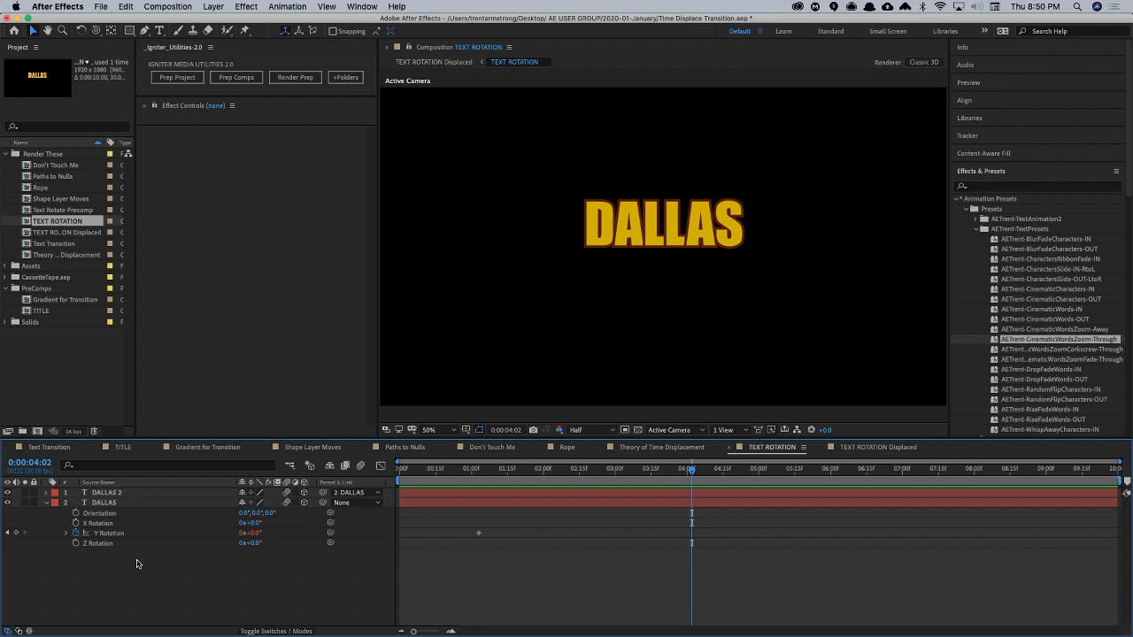
click(976, 228)
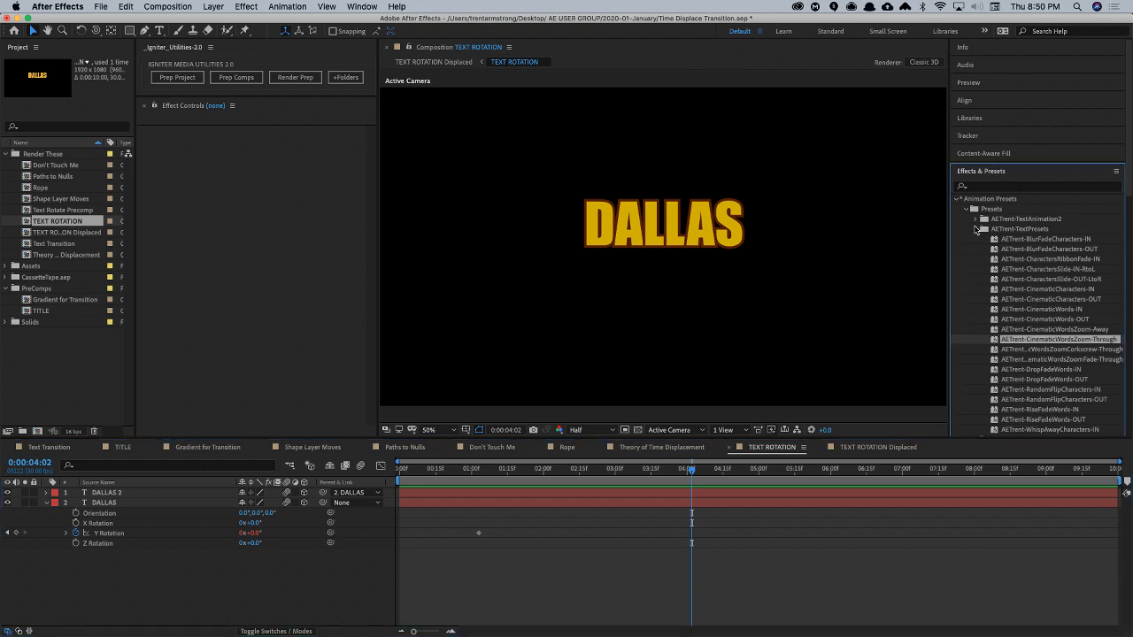
click(958, 200)
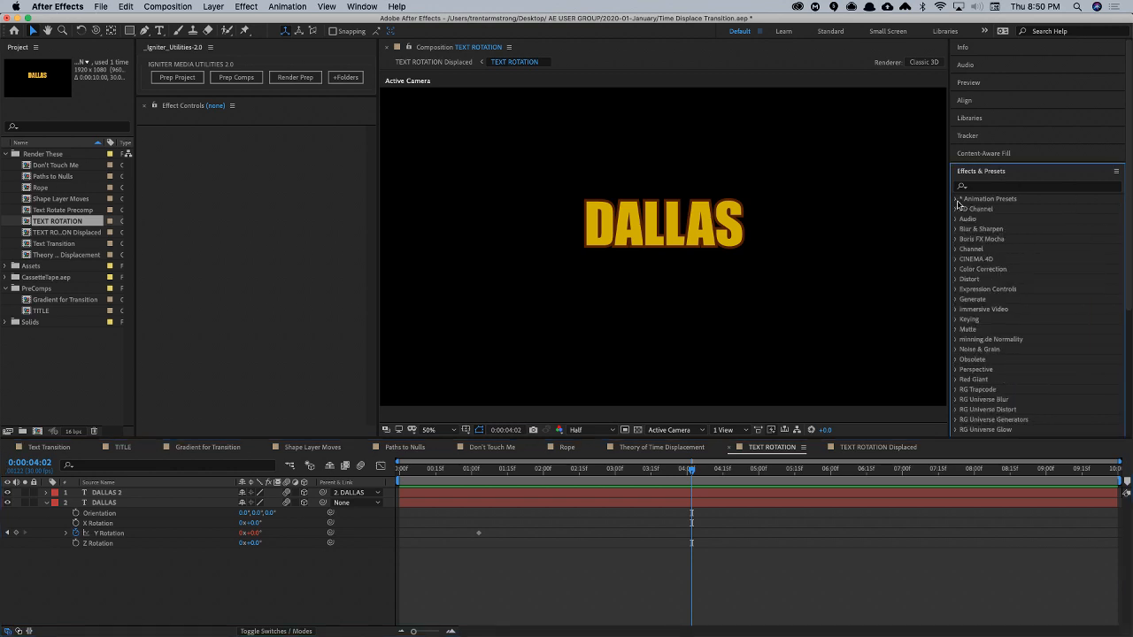
- Reveal the DALLAS layer's full properties and add a Position text animator to it
click(47, 503)
click(48, 502)
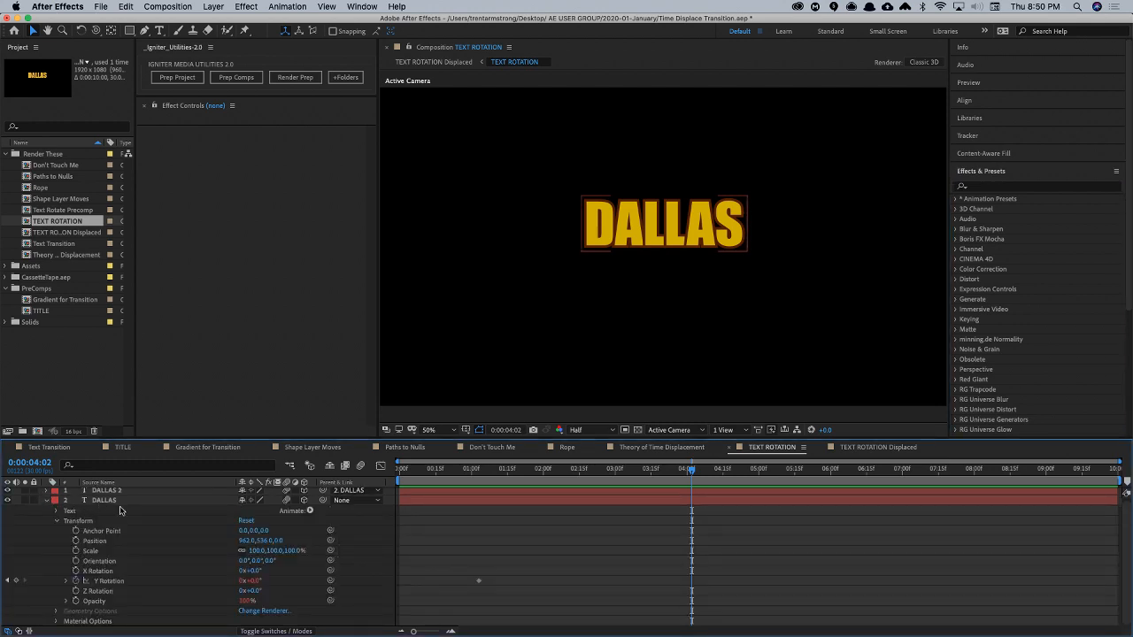
click(307, 510)
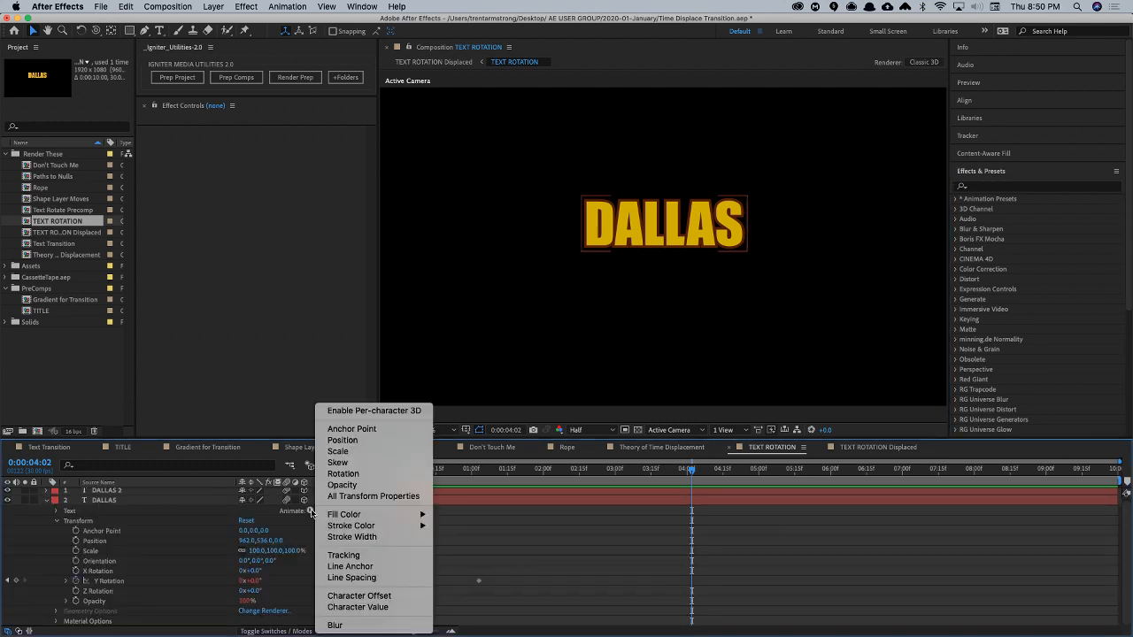
click(355, 441)
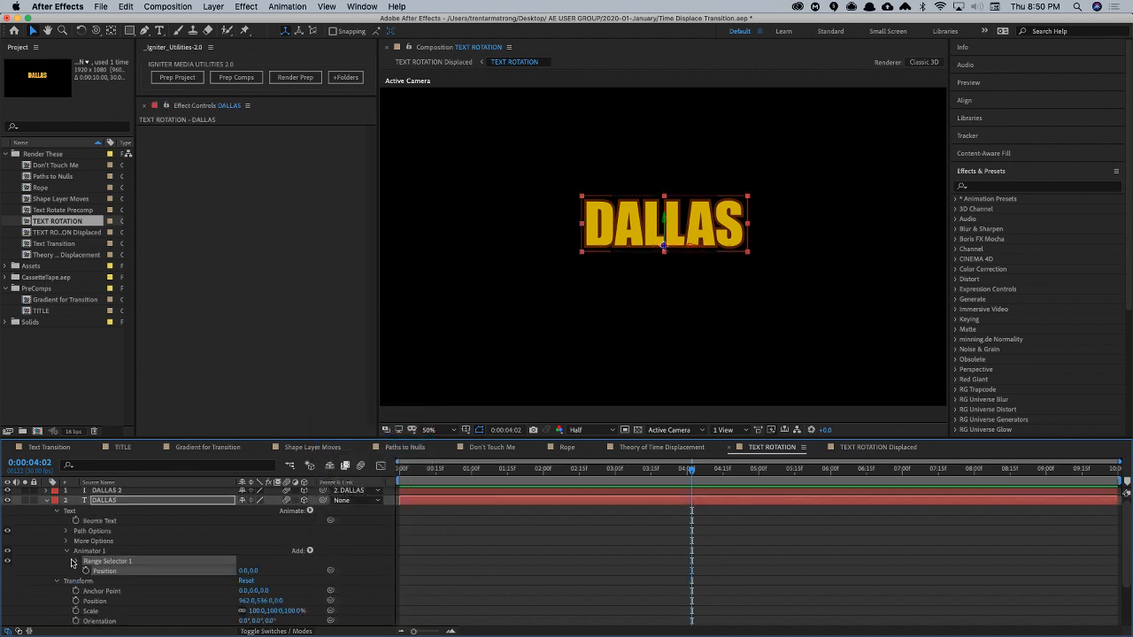
- Expand the Position animator's range selector, enlarge the timeline area, and examine the advanced settings and available Shape options
click(77, 562)
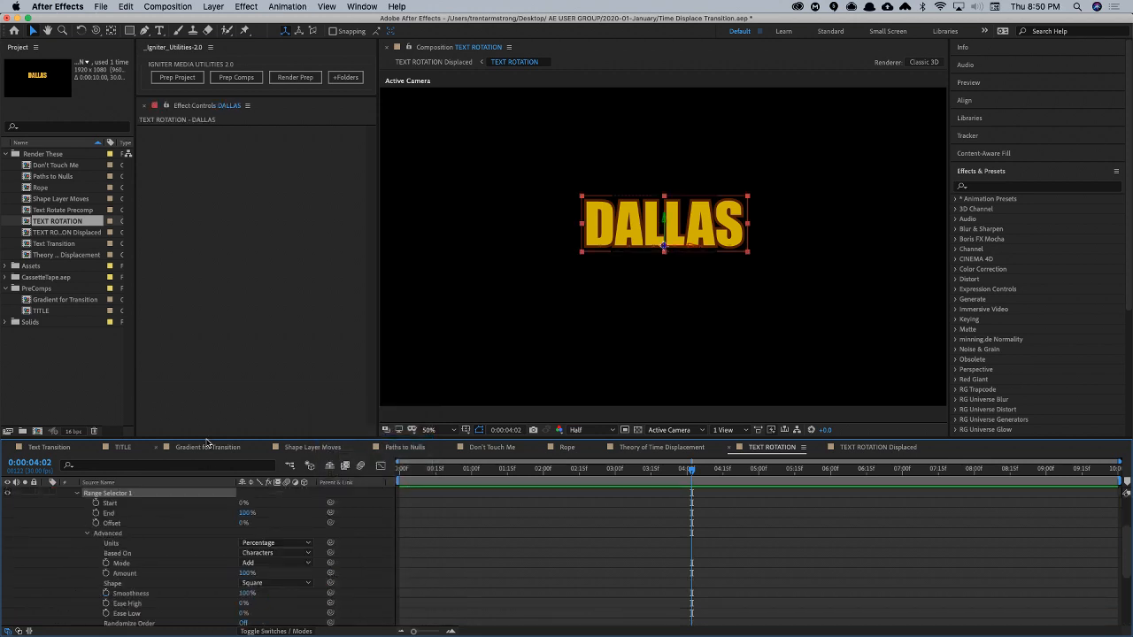
drag(208, 441, 257, 289)
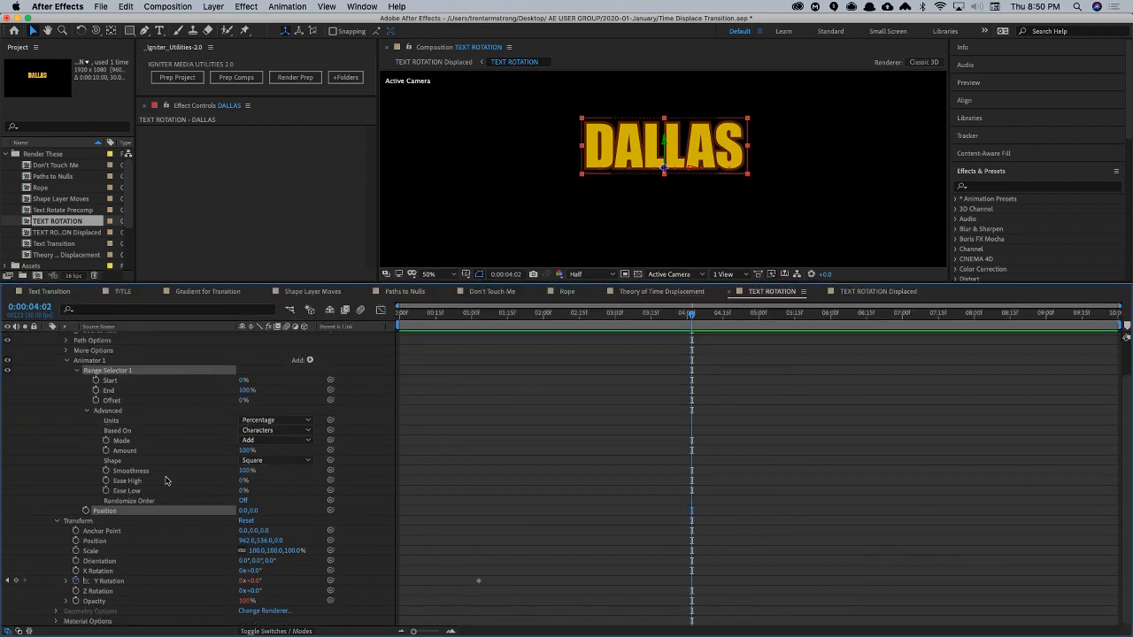
click(273, 461)
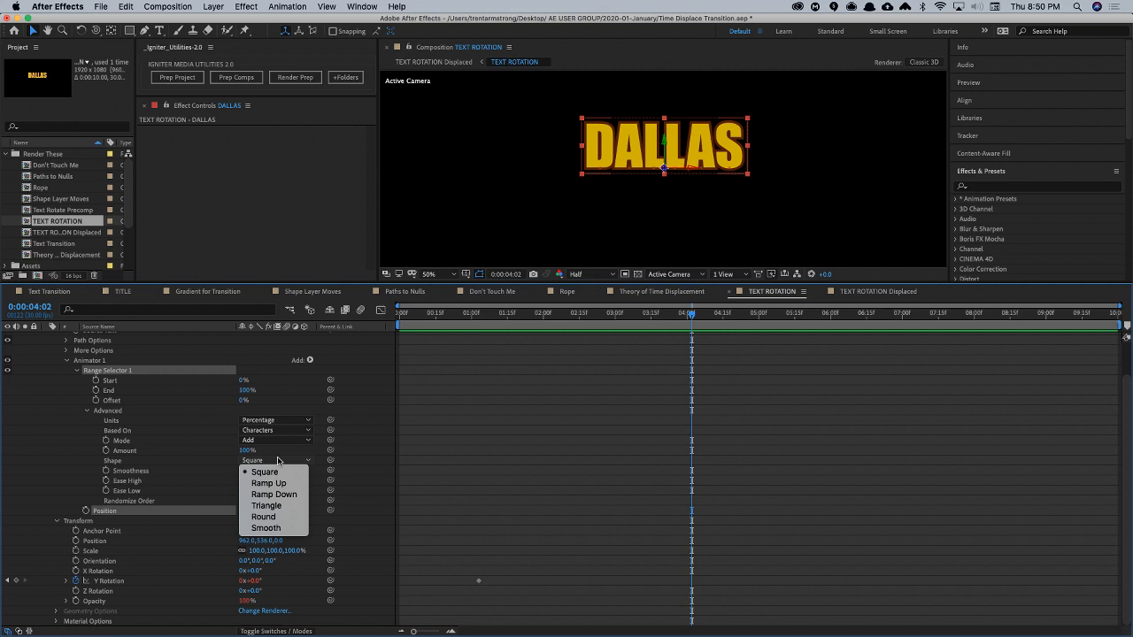
click(179, 426)
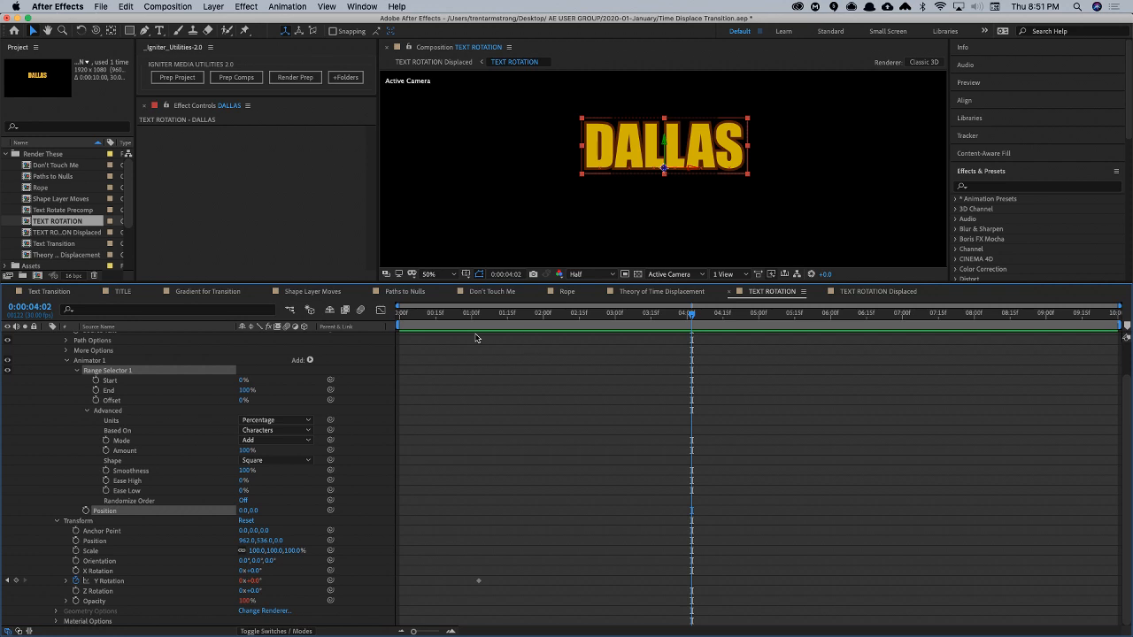
- Collapse the DALLAS layer's animator, transform and layer properties, and enlarge the composition viewer
click(67, 360)
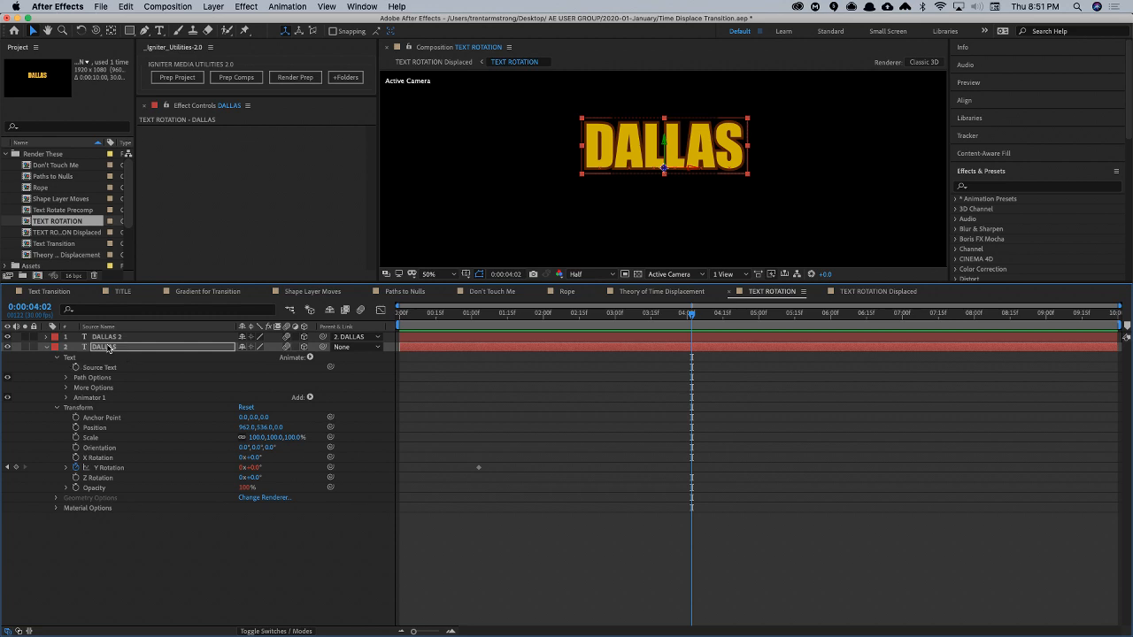
click(108, 347)
click(56, 407)
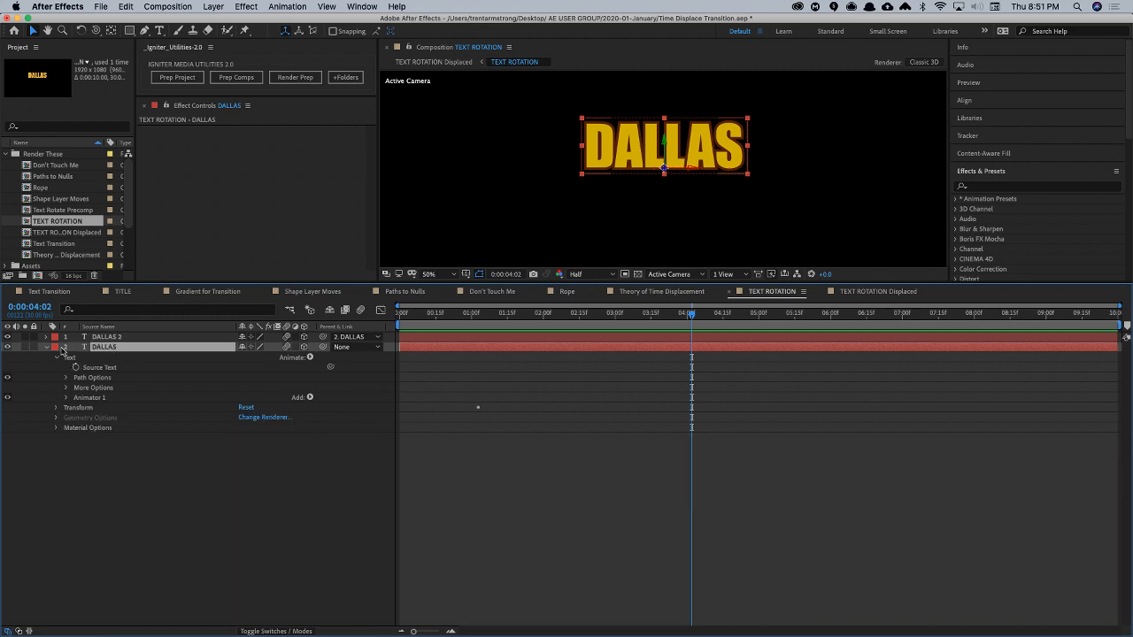
click(46, 347)
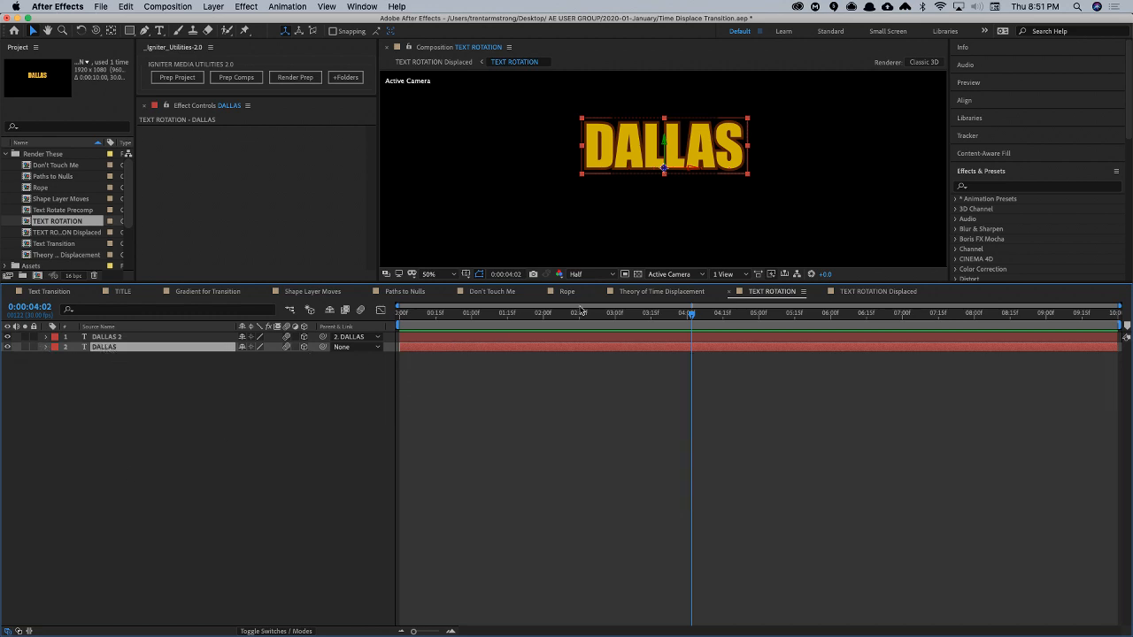
drag(625, 281, 625, 390)
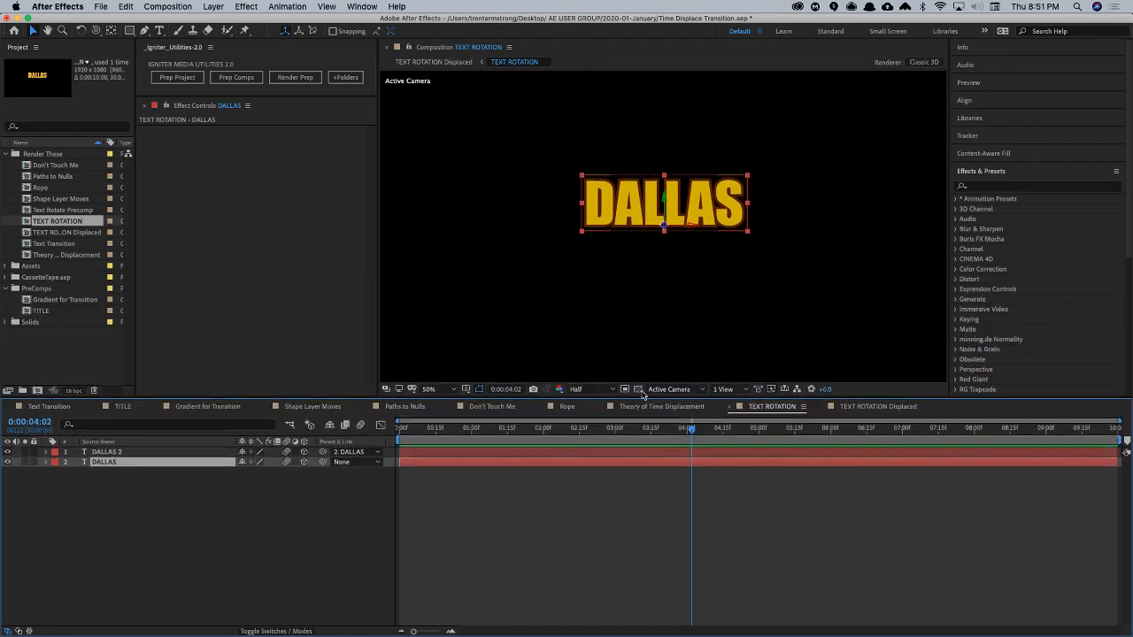
- Remove the expression and the keyframe from the DALLAS layer's Y Rotation at 0:00:01:03
click(266, 501)
click(105, 454)
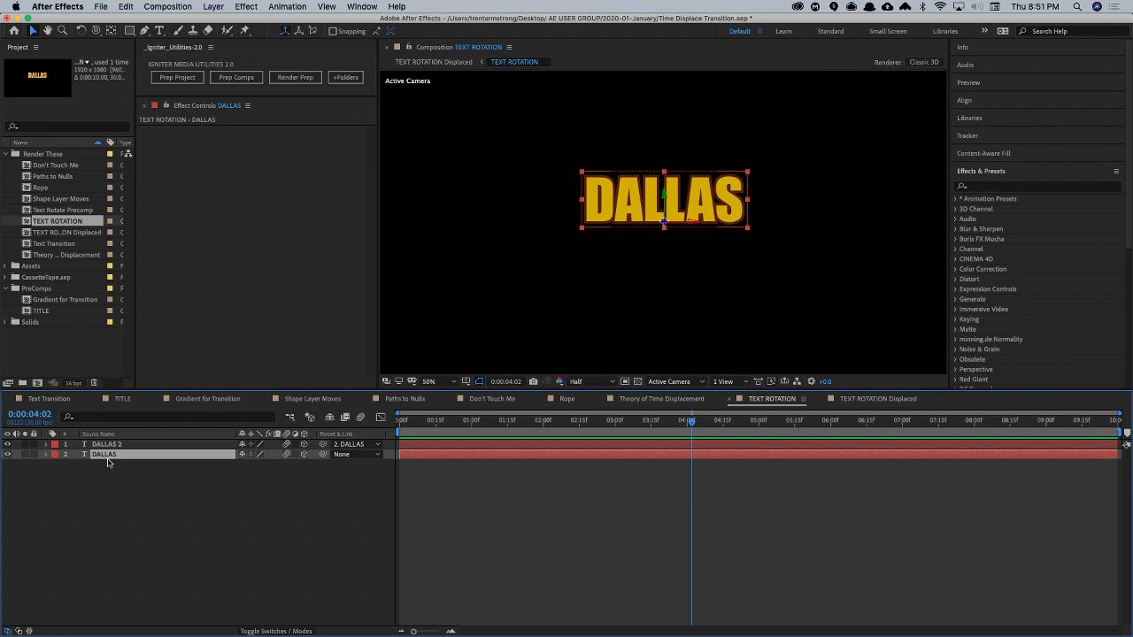
key(p)
click(478, 423)
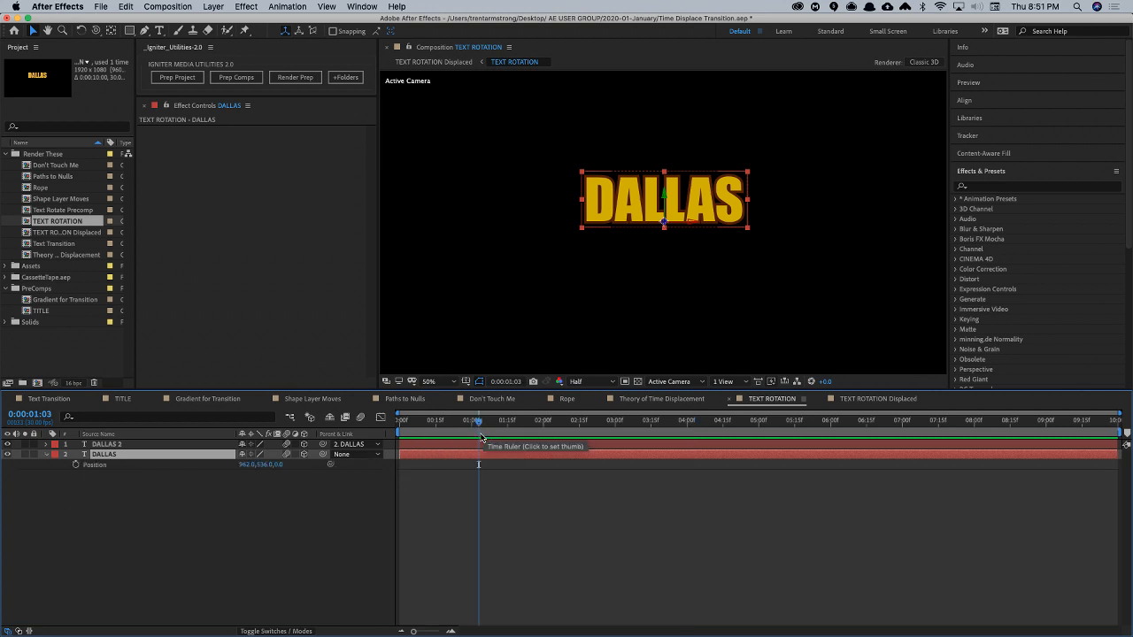
key(alt+shift+r)
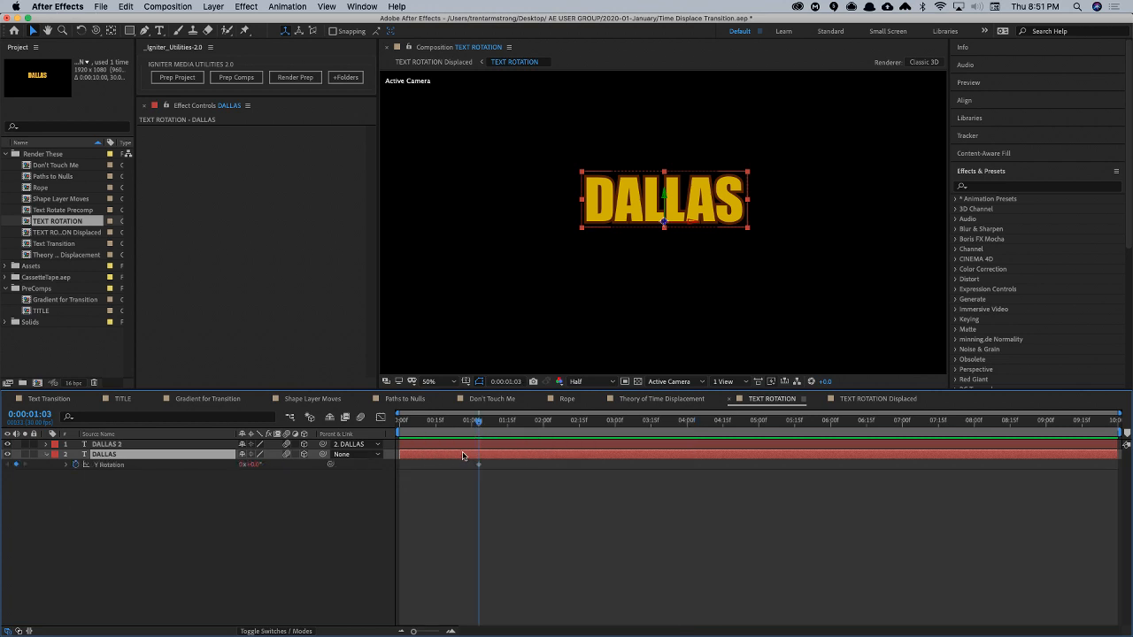
alt+click(76, 465)
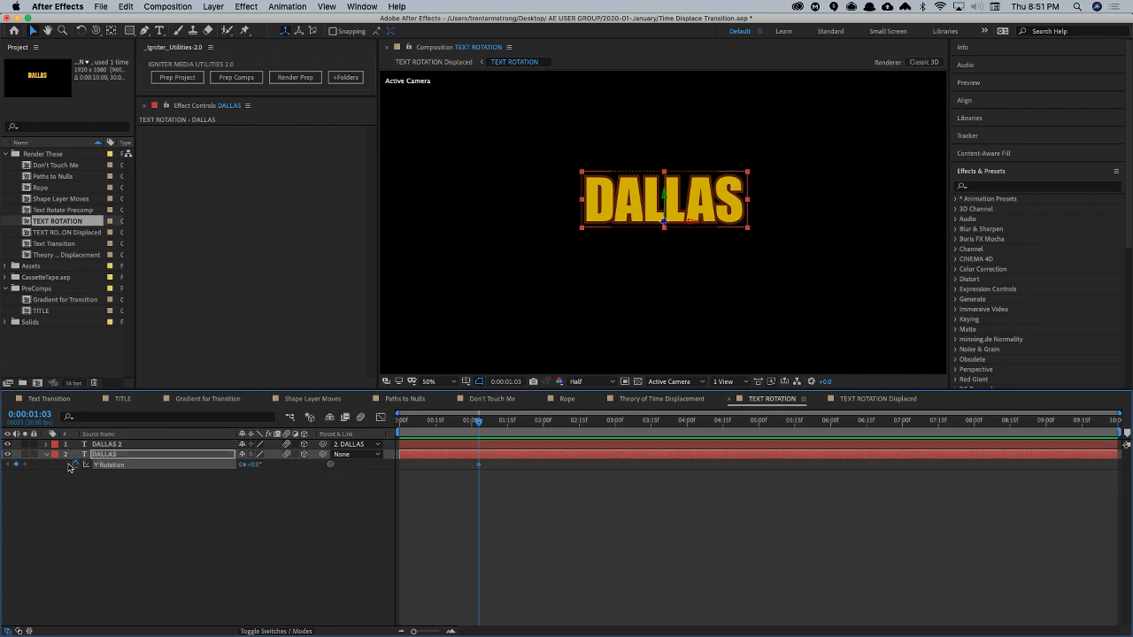
click(76, 465)
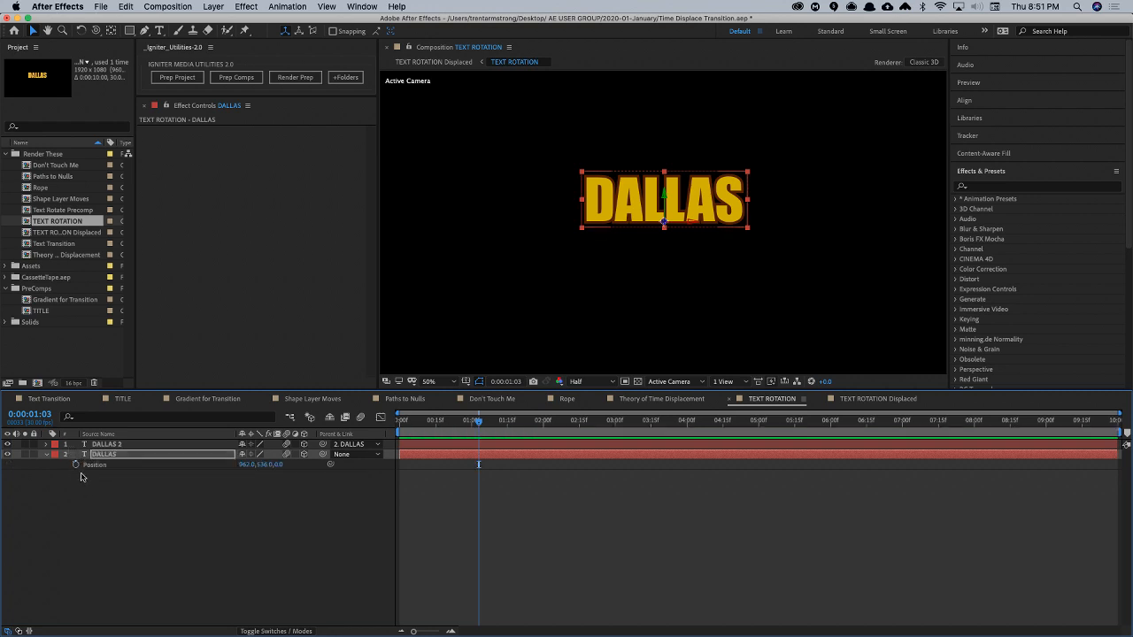
- Try keyframing the DALLAS layer's Position at 0:00:01:03 and 0:00:02:03
key(alt+shift+p)
drag(480, 423, 551, 434)
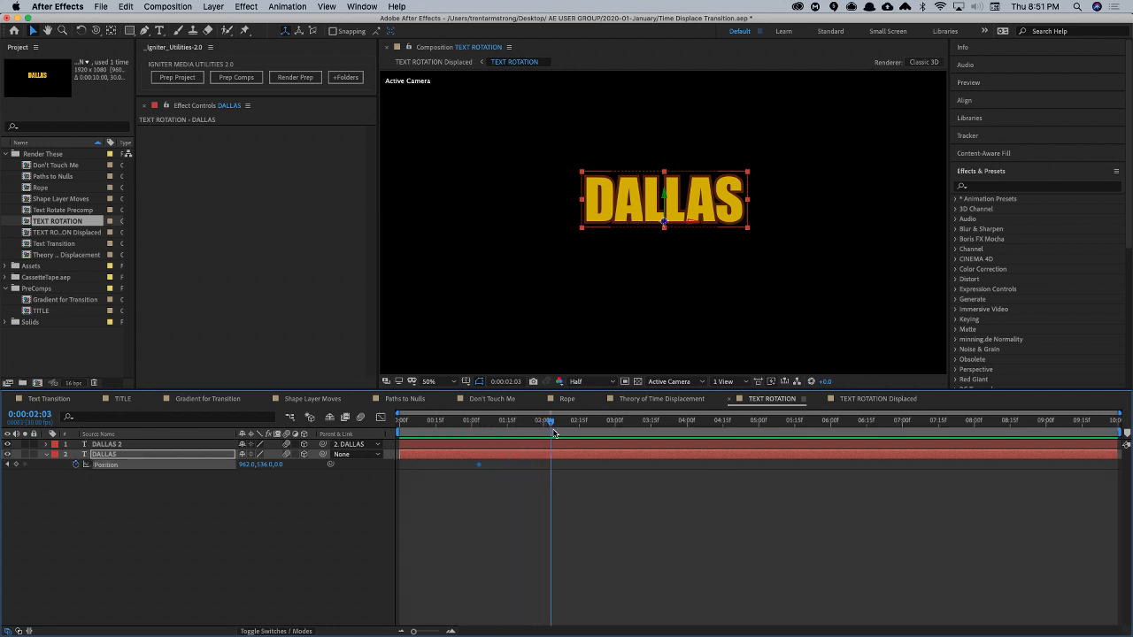
click(15, 464)
- Enable Y Rotation keyframing on the DALLAS layer at 0:00:01:14 and set its Anchor Point to -279, 0, 0
drag(497, 418, 505, 426)
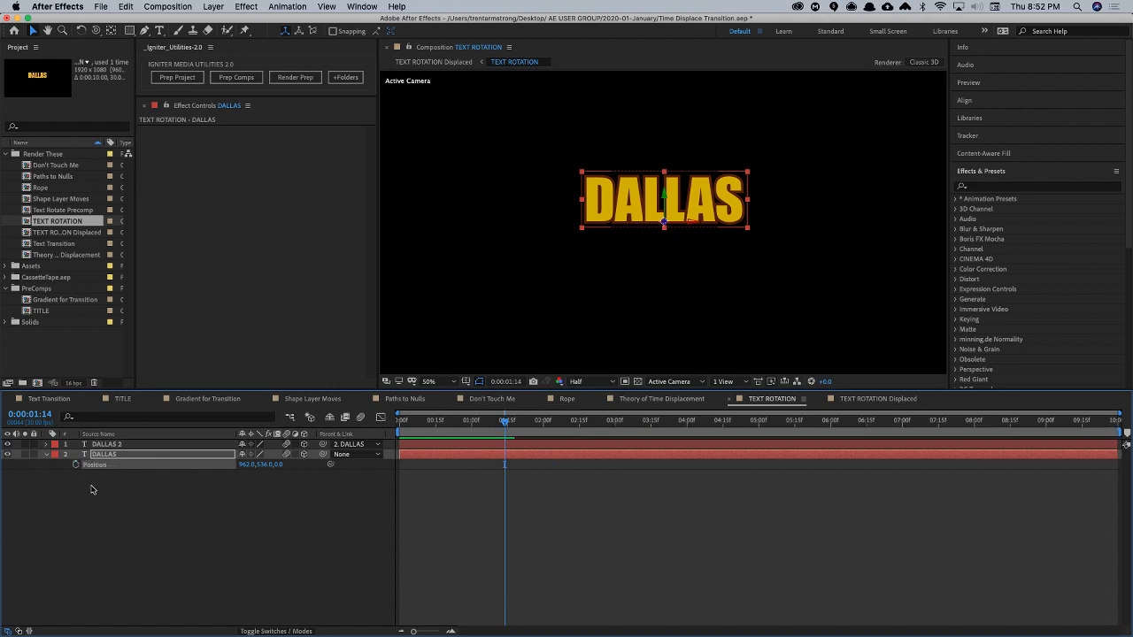
key(r)
click(75, 484)
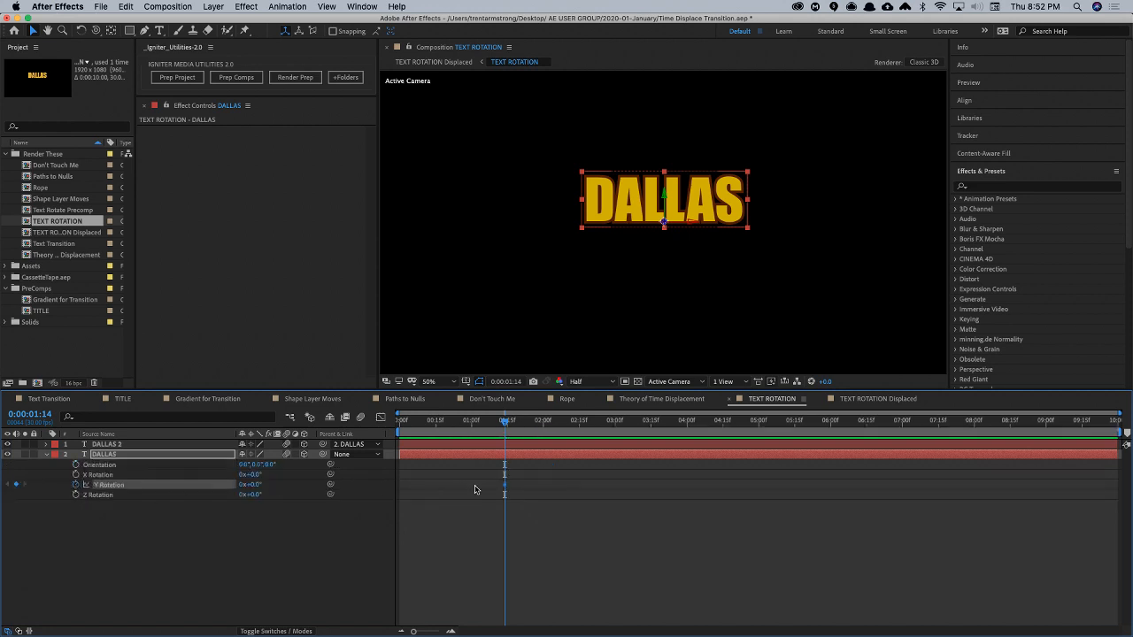
key(shift+a)
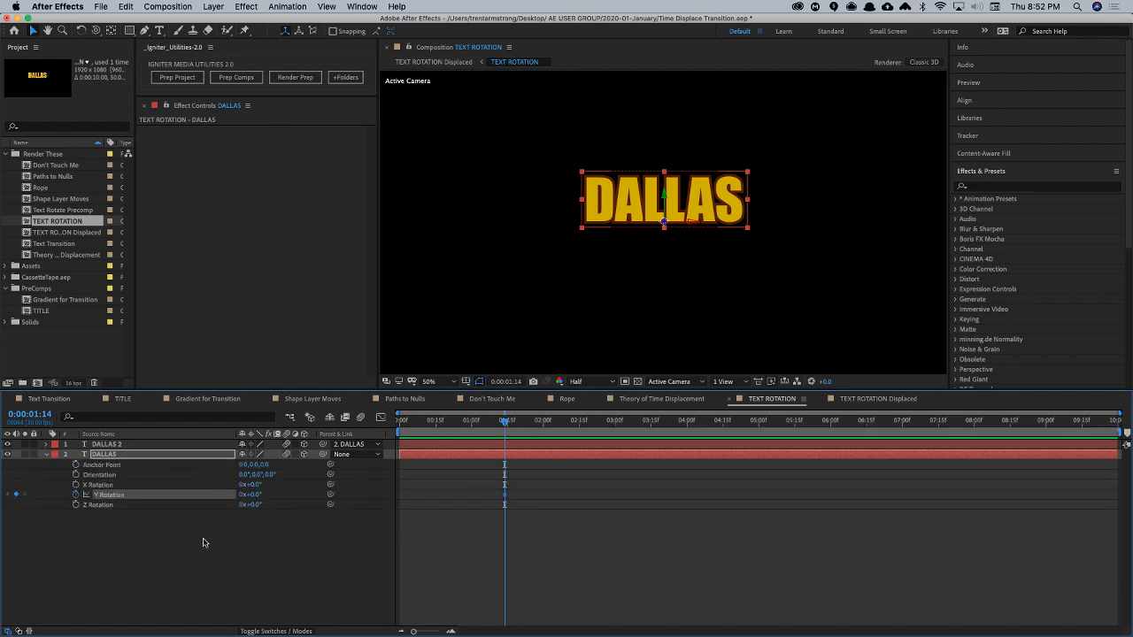
drag(247, 467, 103, 487)
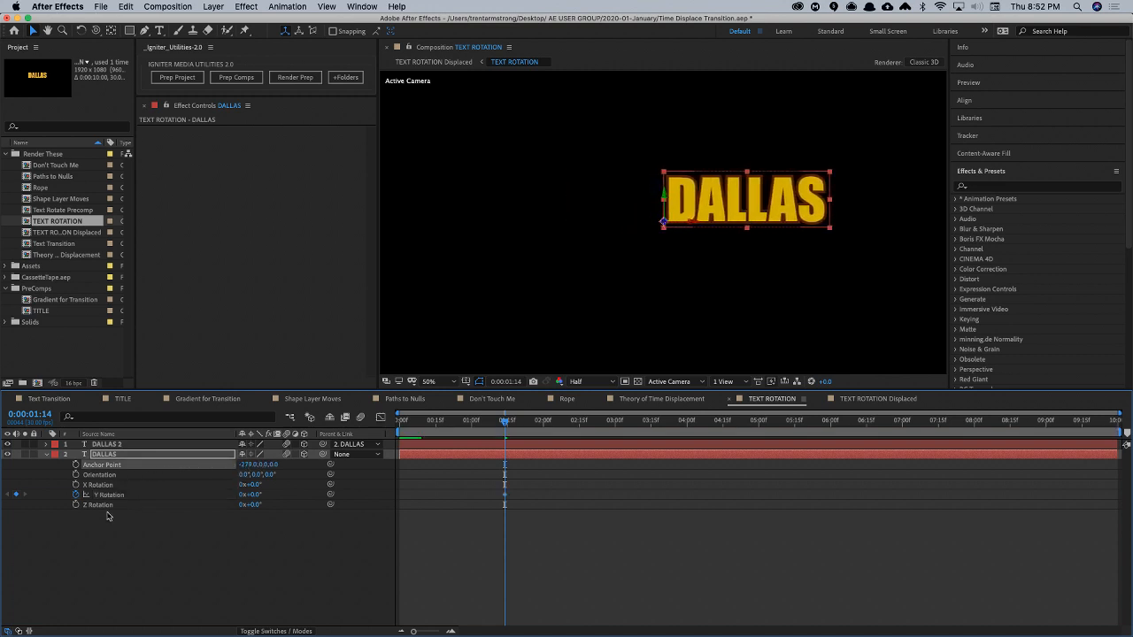
- Move the Y Rotation keyframe to 0:00:00:29, and add keyframes of 11.7° at 0:00:01:10, -25° at 0:00:01:20 and 0° at 0:00:02:00
drag(504, 495, 469, 494)
drag(506, 421, 544, 423)
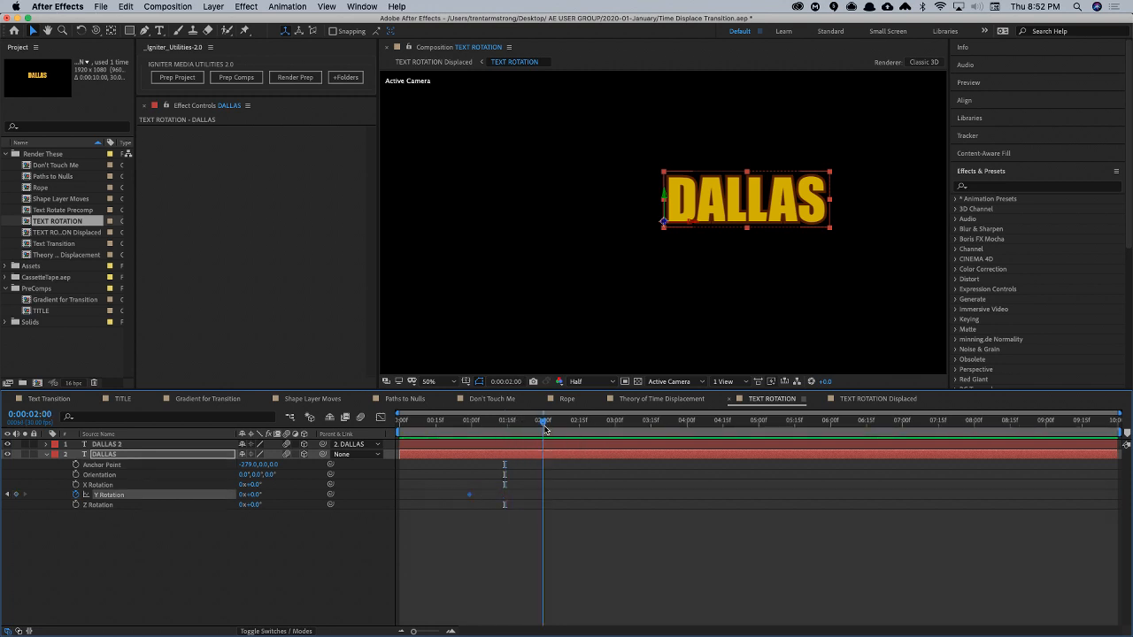
click(16, 495)
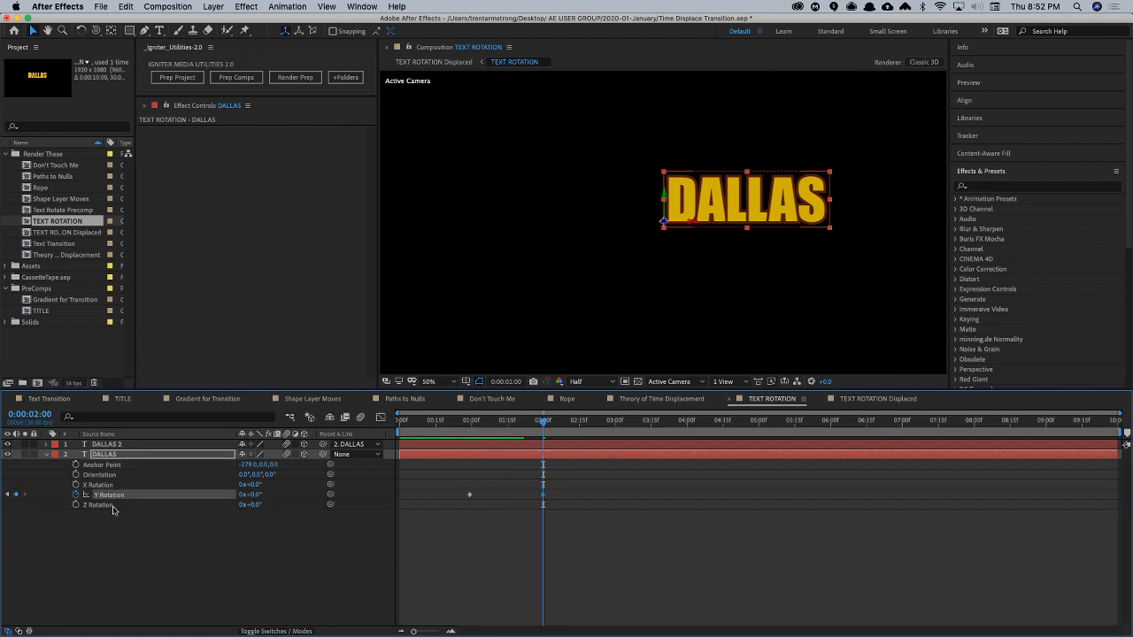
drag(498, 422, 496, 421)
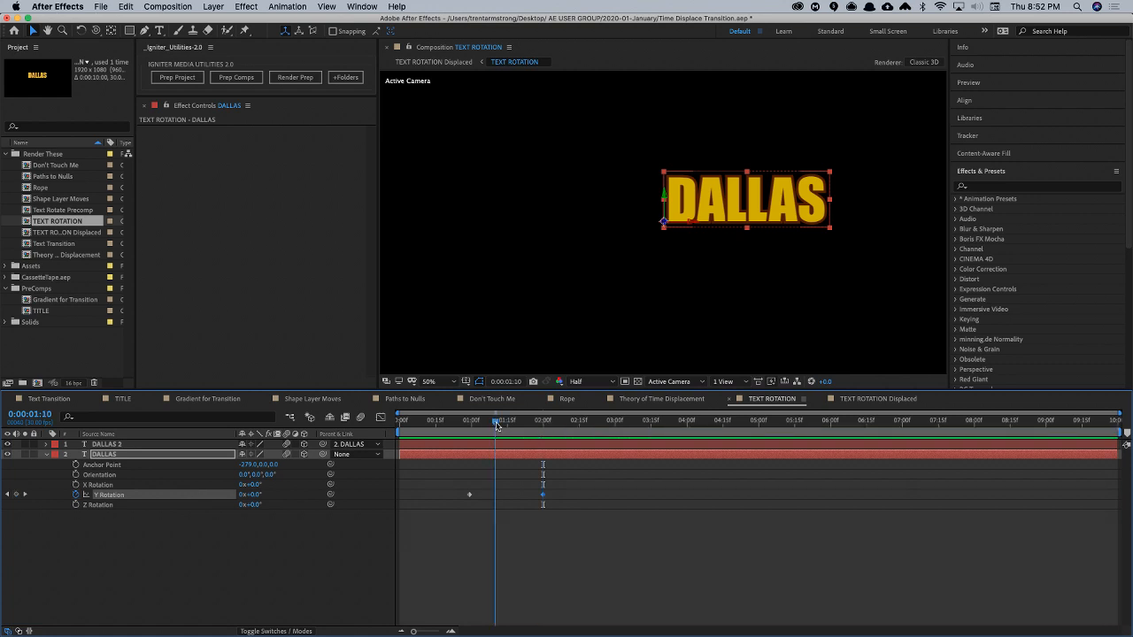
drag(253, 495, 266, 494)
click(520, 423)
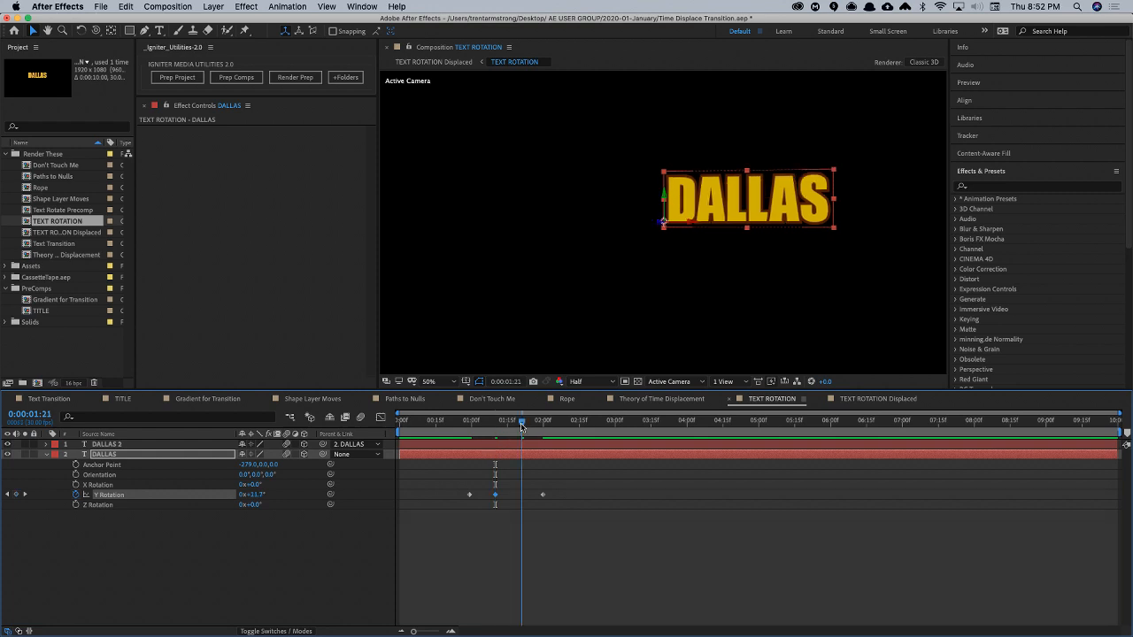
drag(253, 497, 237, 496)
- Open the TEXT ROTATION Displaced composition and preview the time-displaced DALLAS swing
click(259, 580)
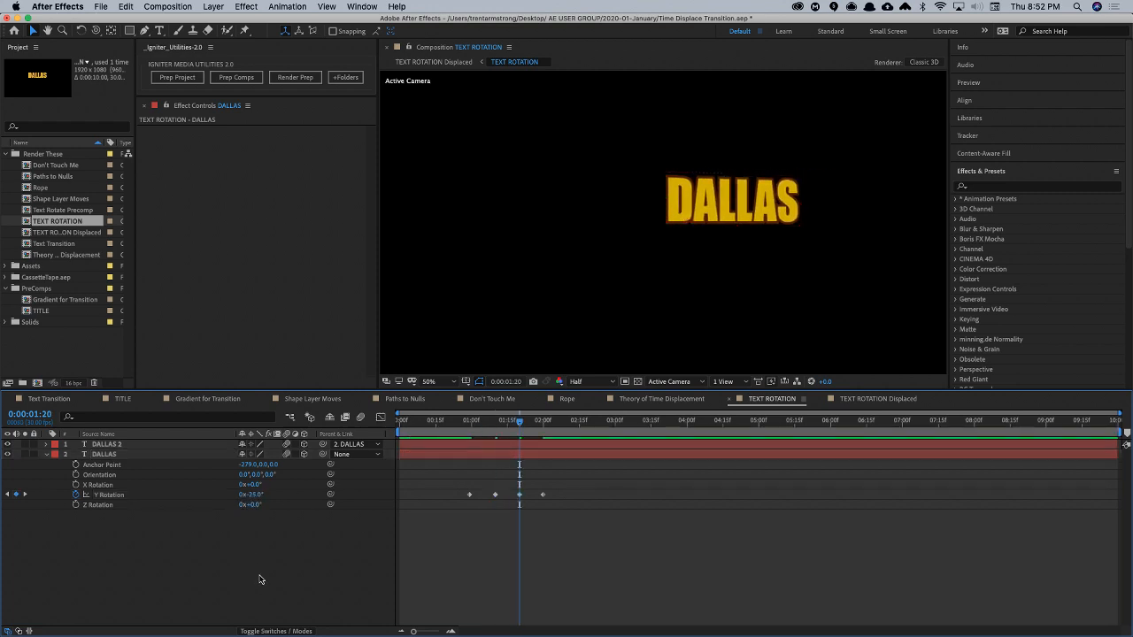
key(Tab)
click(294, 480)
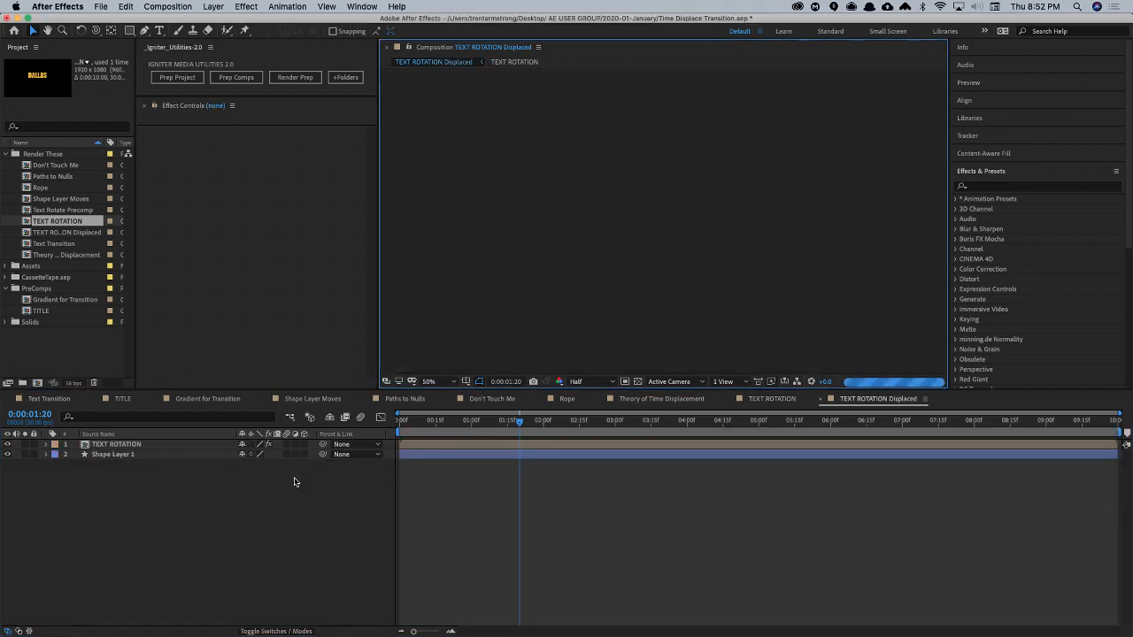
click(123, 456)
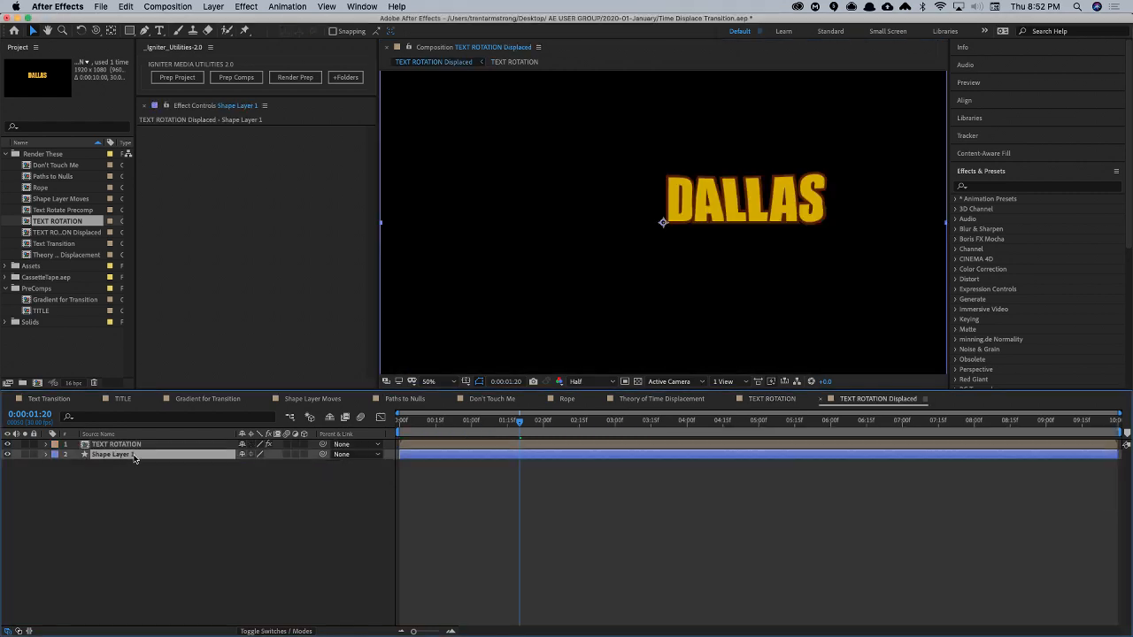
click(128, 531)
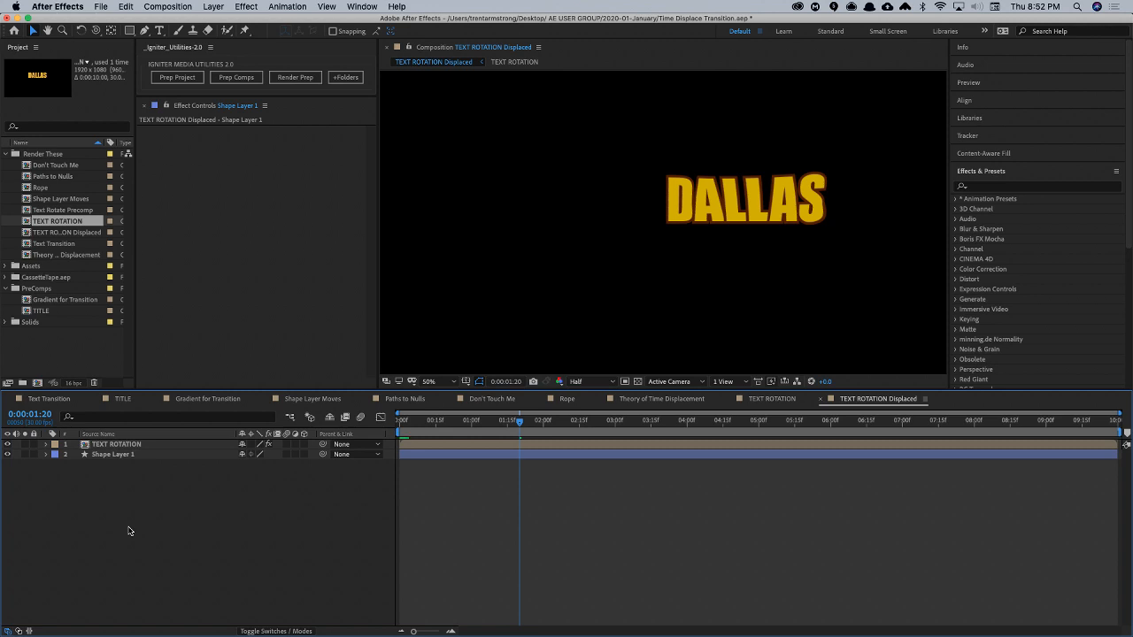
key(space)
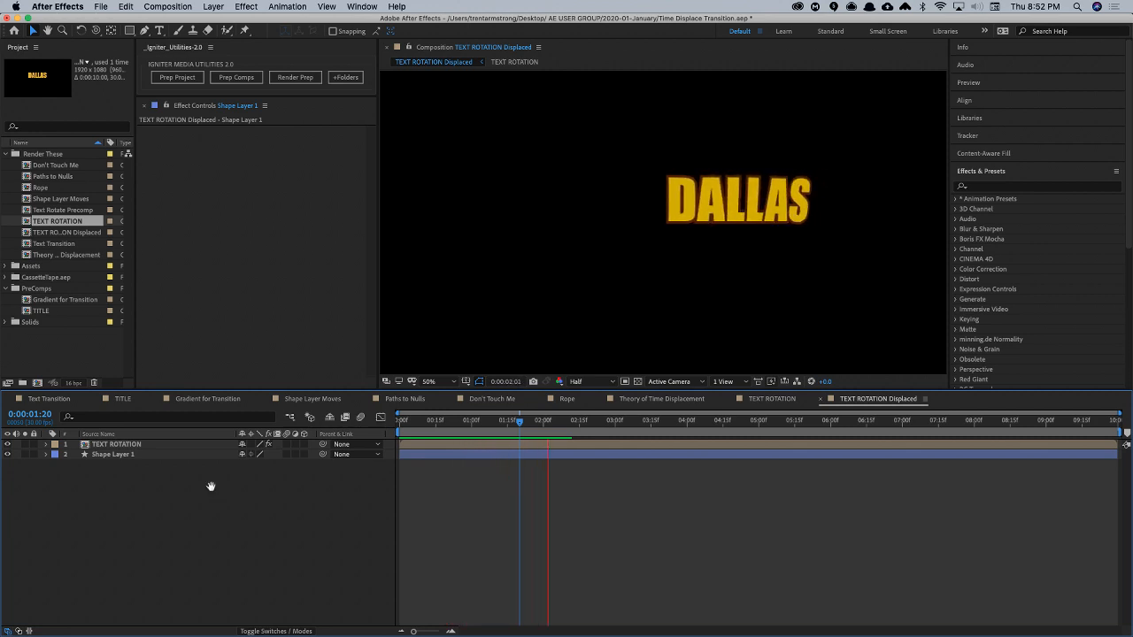
key(space)
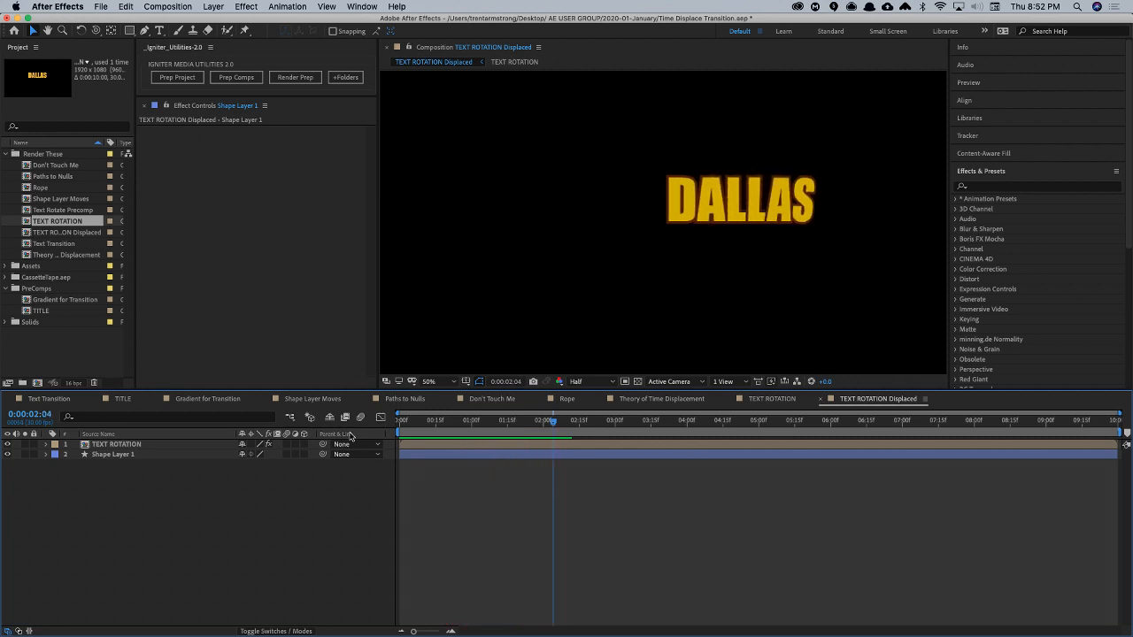
- Return to the TEXT ROTATION composition and delete all of the DALLAS layer's Y Rotation keyframes
double_click(120, 447)
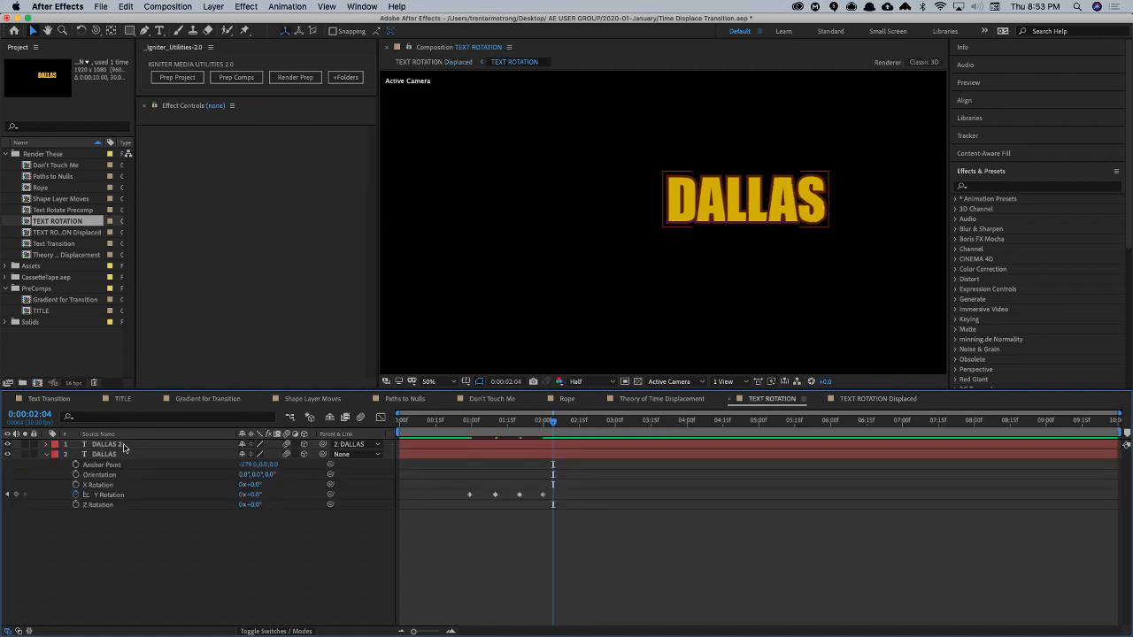
drag(483, 495, 559, 483)
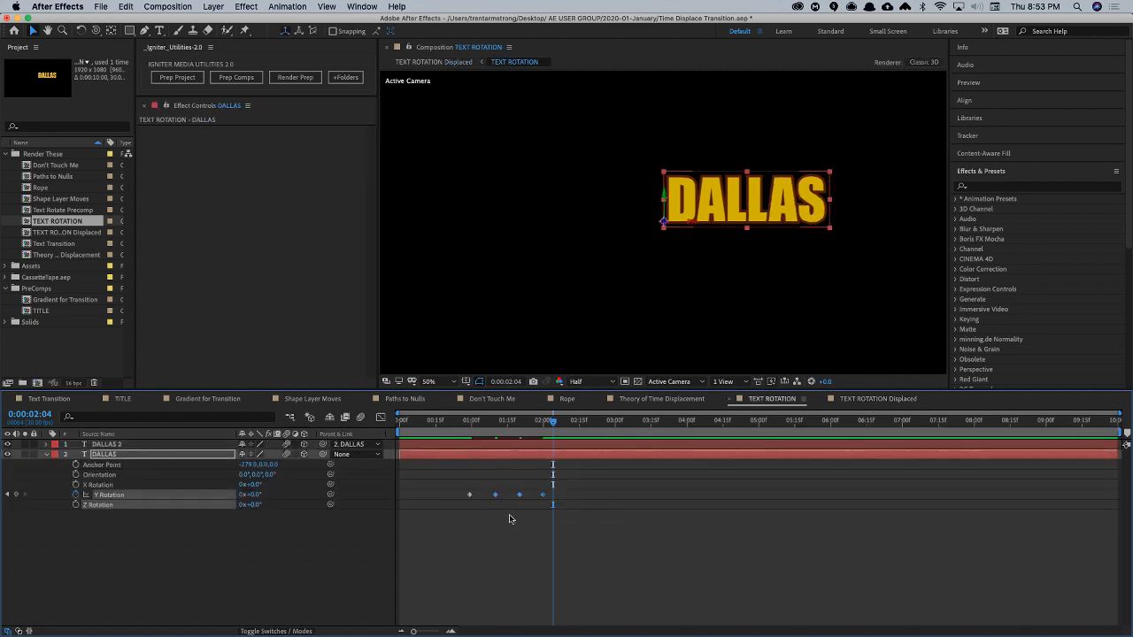
key(Delete)
click(485, 421)
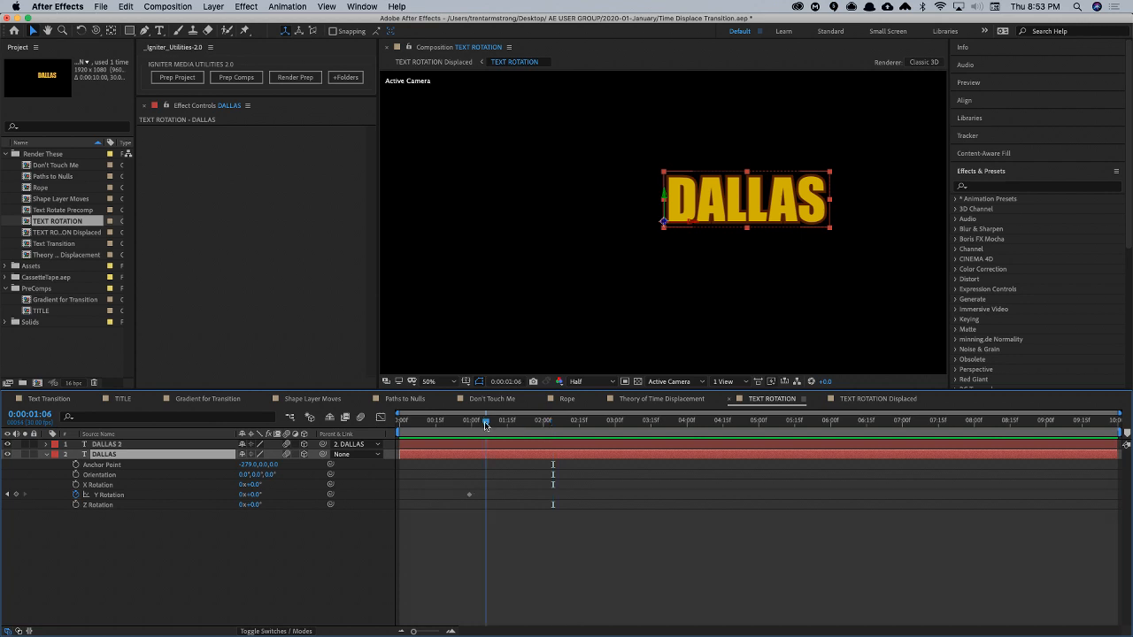
click(467, 495)
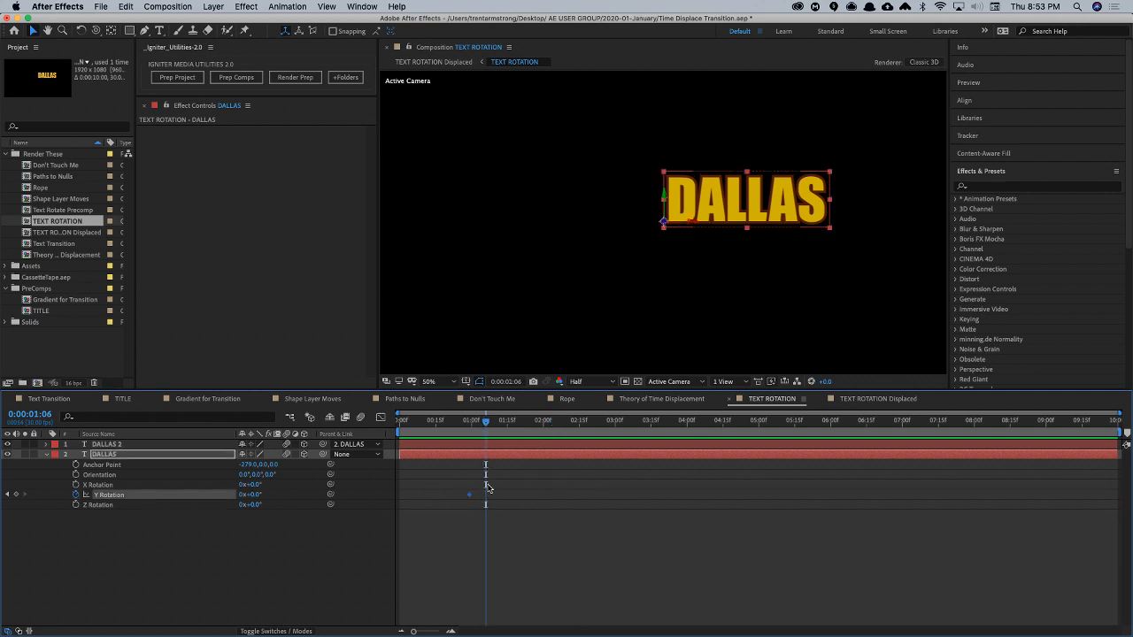
drag(484, 423, 469, 427)
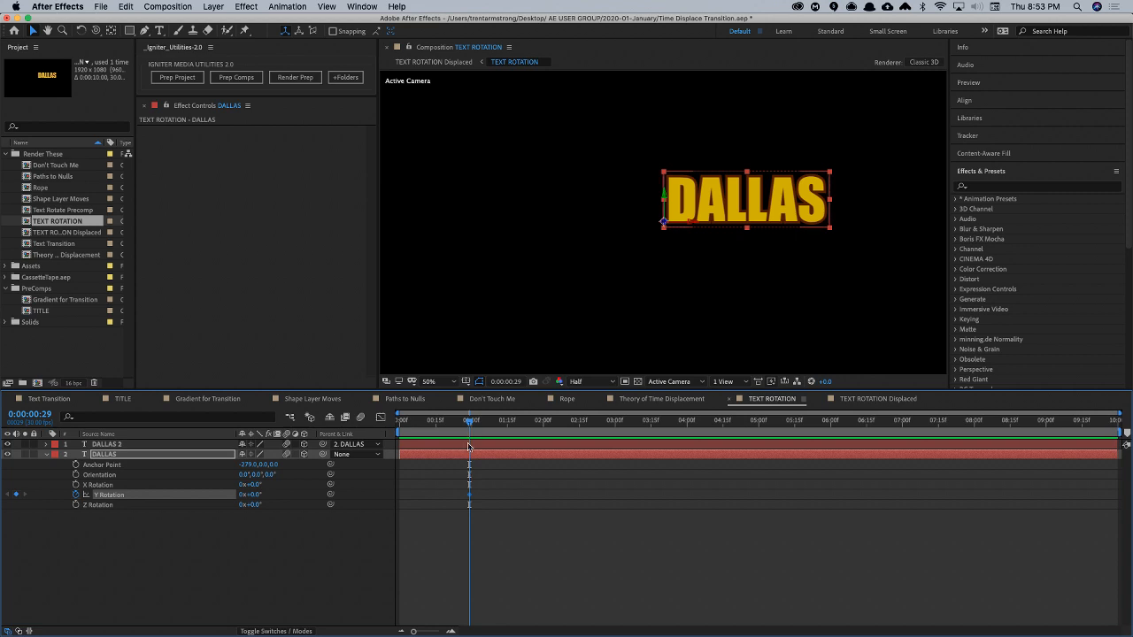
key(Delete)
- Add the expression wiggle(.5, 20) to the DALLAS layer's Y Rotation and preview the motion
alt+click(76, 495)
text(wiggl)
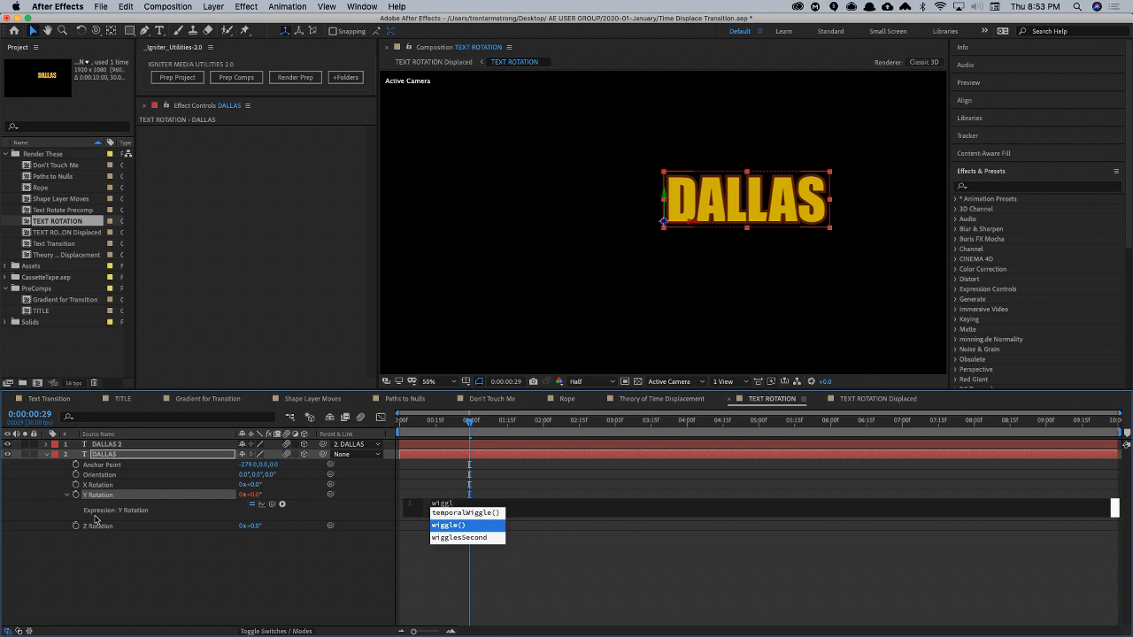
key(Return)
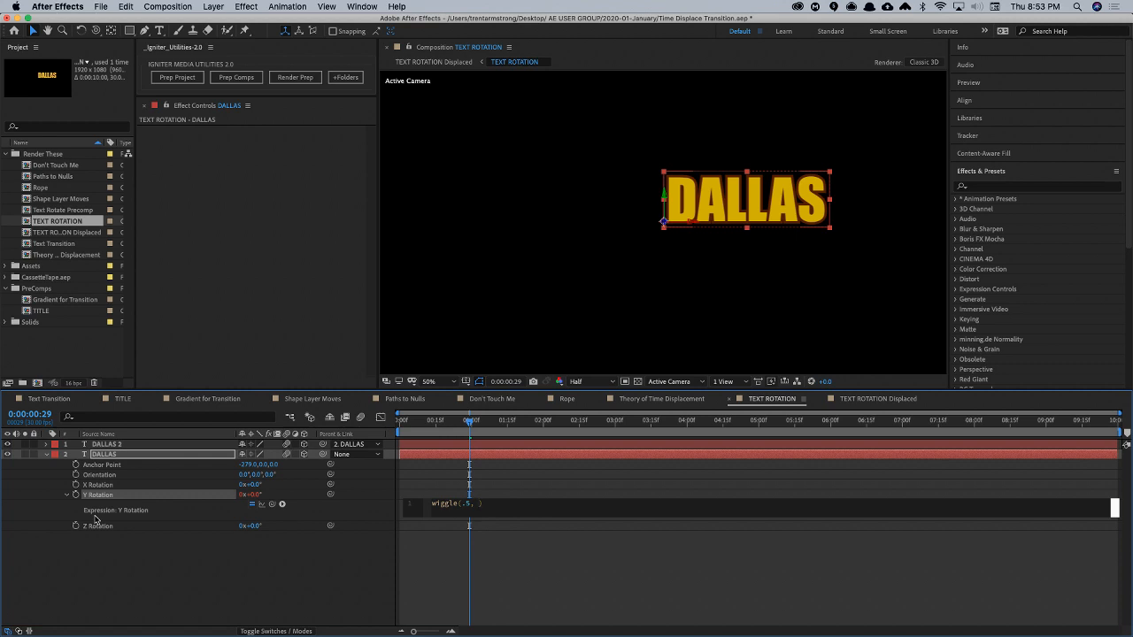
key(KP_Enter)
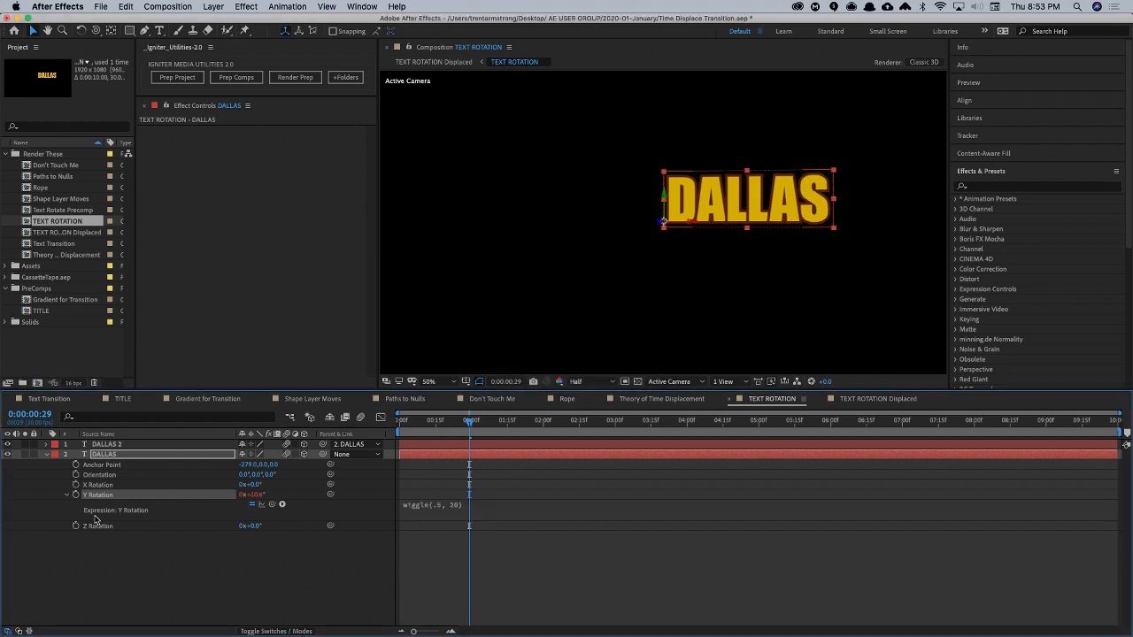
key(super+Tab)
key(space)
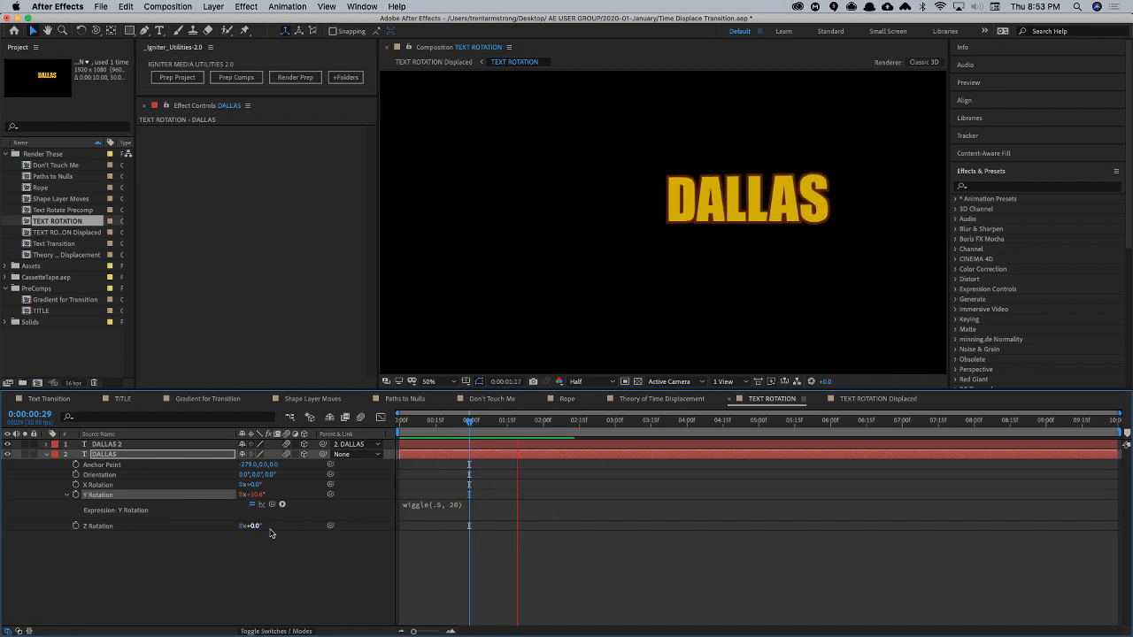
key(space)
- Set the Y Rotation wiggle expression's amplitude to 40 and preview the result
click(463, 507)
double_click(483, 506)
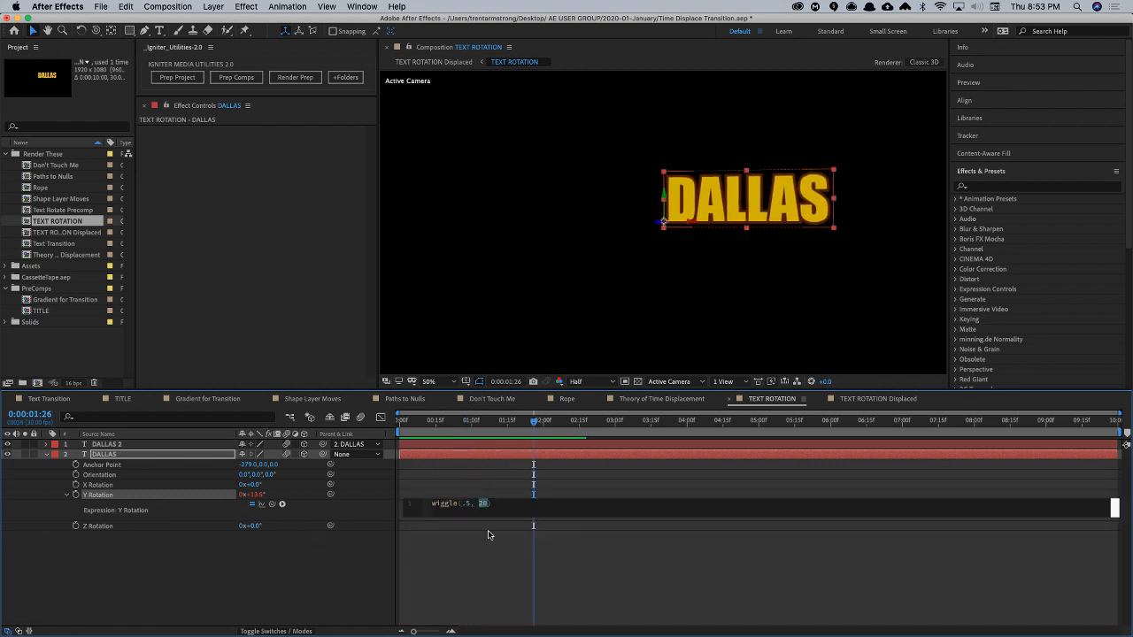
text(40)
key(KP_Enter)
key(space)
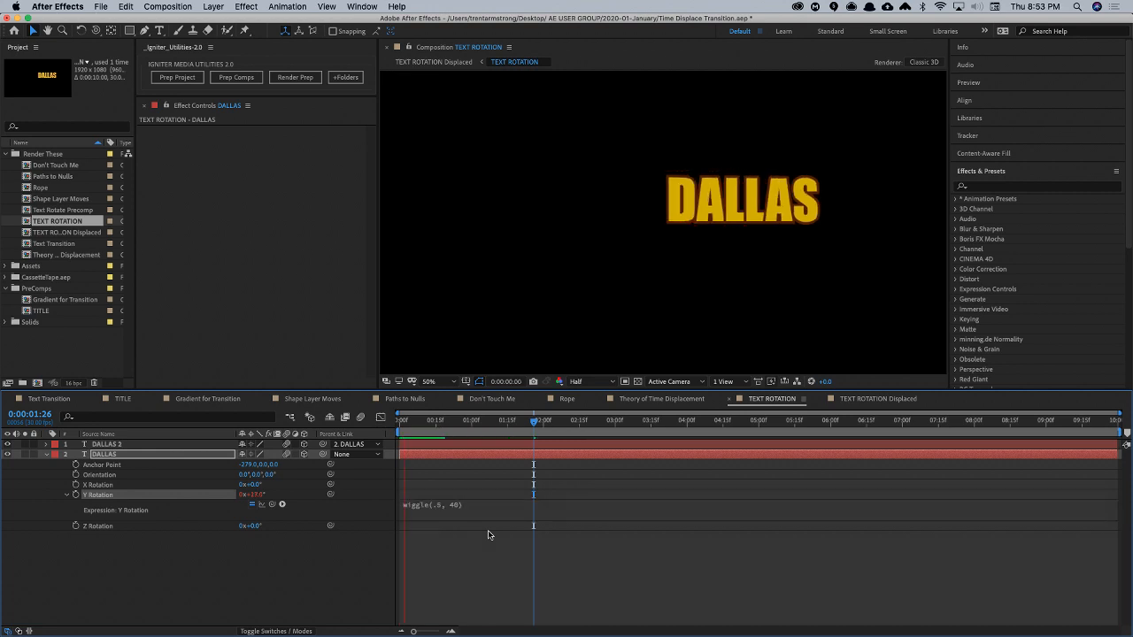
- Set the frequency in the DALLAS layer's Y Rotation wiggle expression to 1 and preview the motion
key(space)
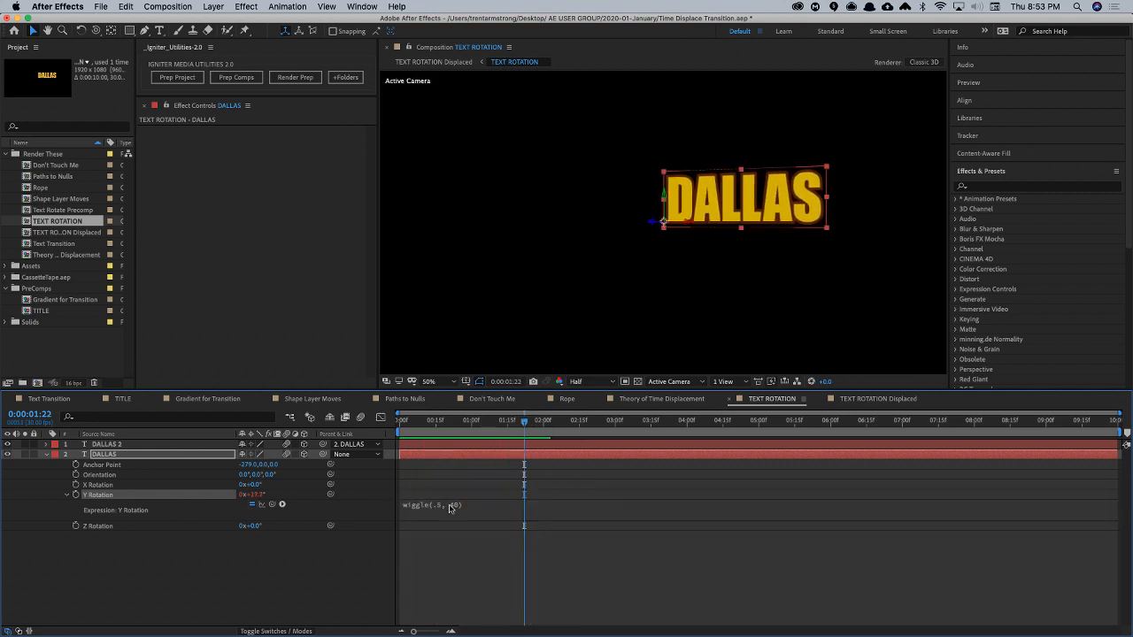
click(471, 504)
double_click(468, 506)
key(BackSpace)
key(BackSpace)
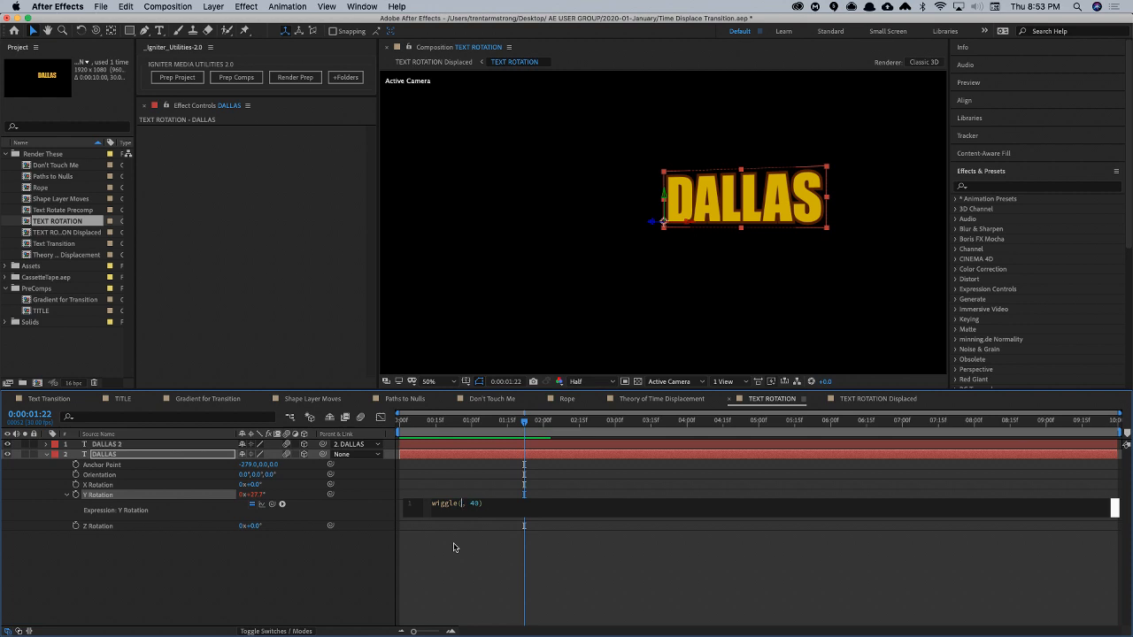
text(1)
key(KP_Enter)
key(space)
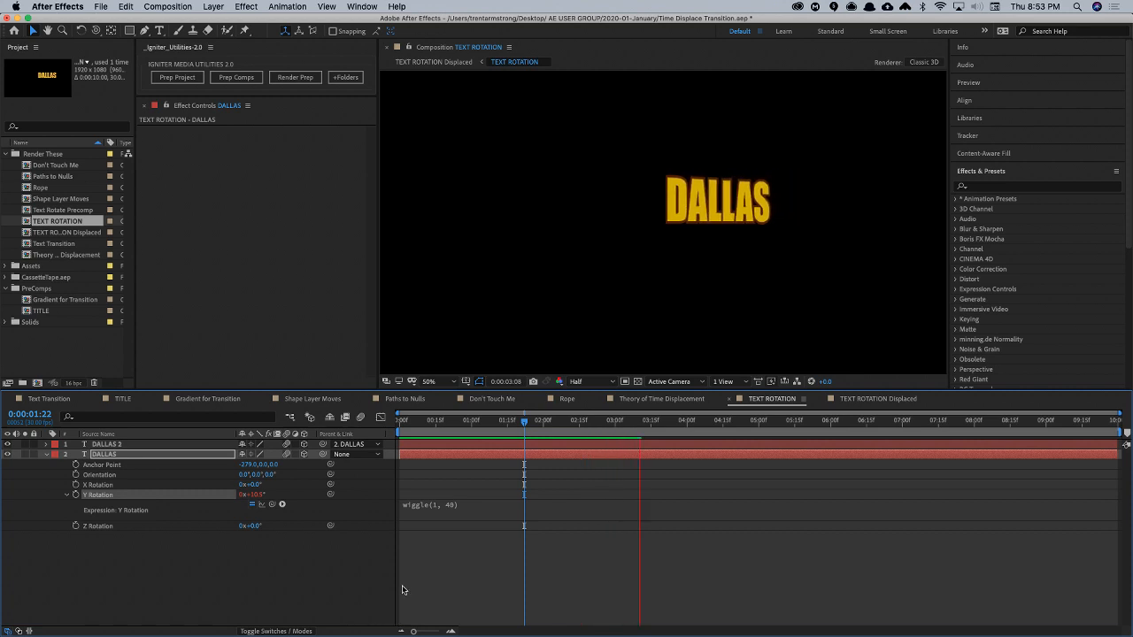
- Replace the DALLAS layer's Y Rotation expression with 40 * Math.sin(time * time) and preview the swing
double_click(441, 506)
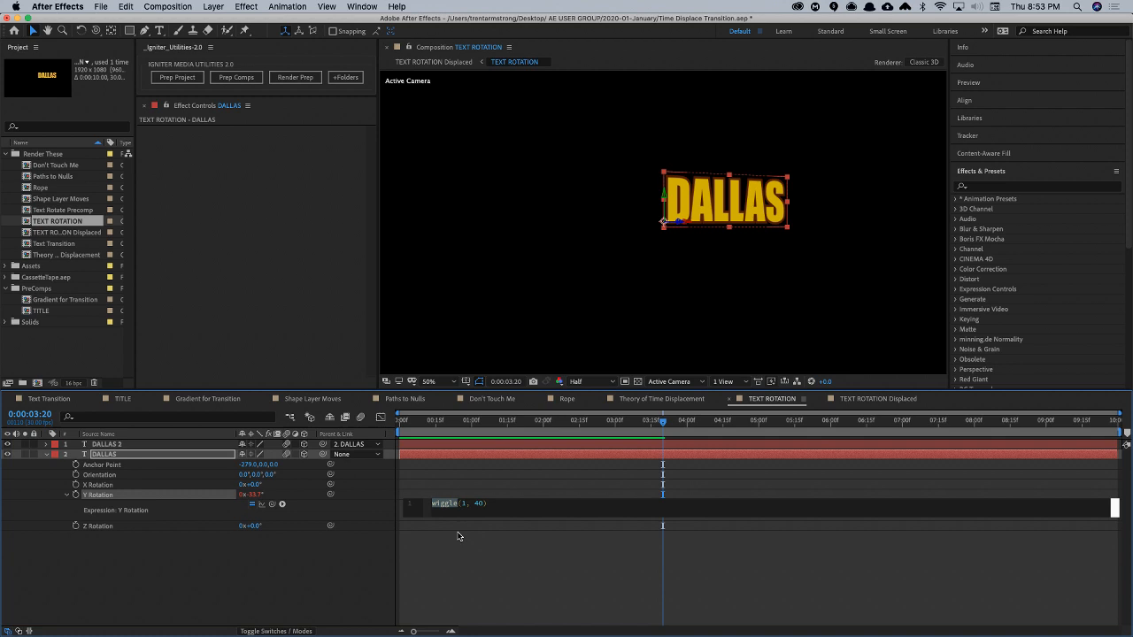
text(40 + Math.)
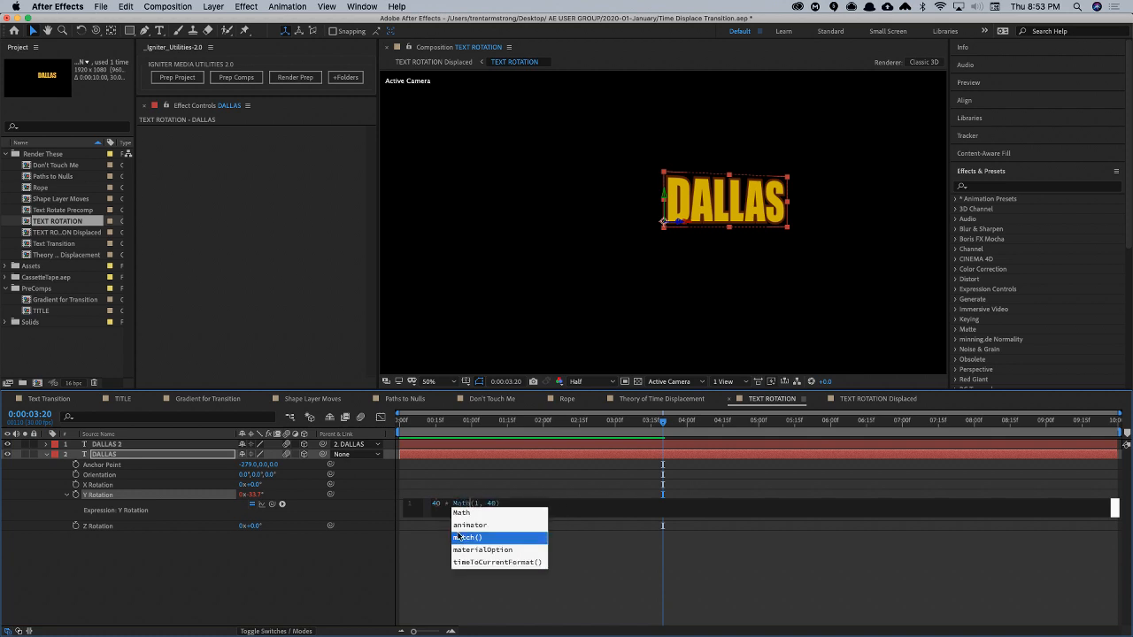
text(sin()
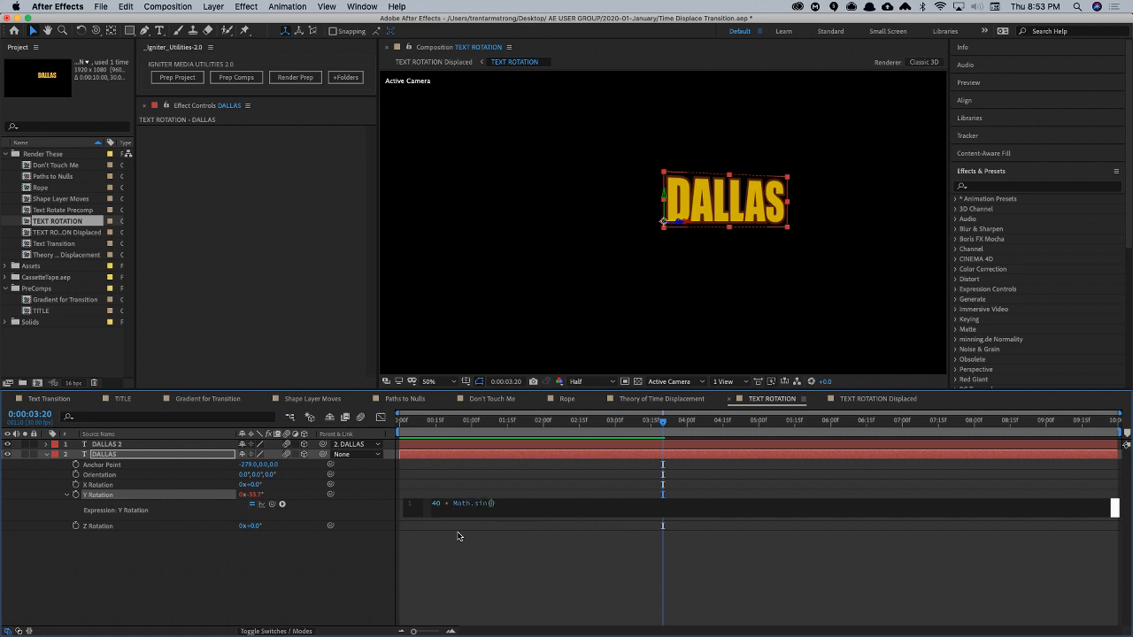
text(time + time)
key(KP_Enter)
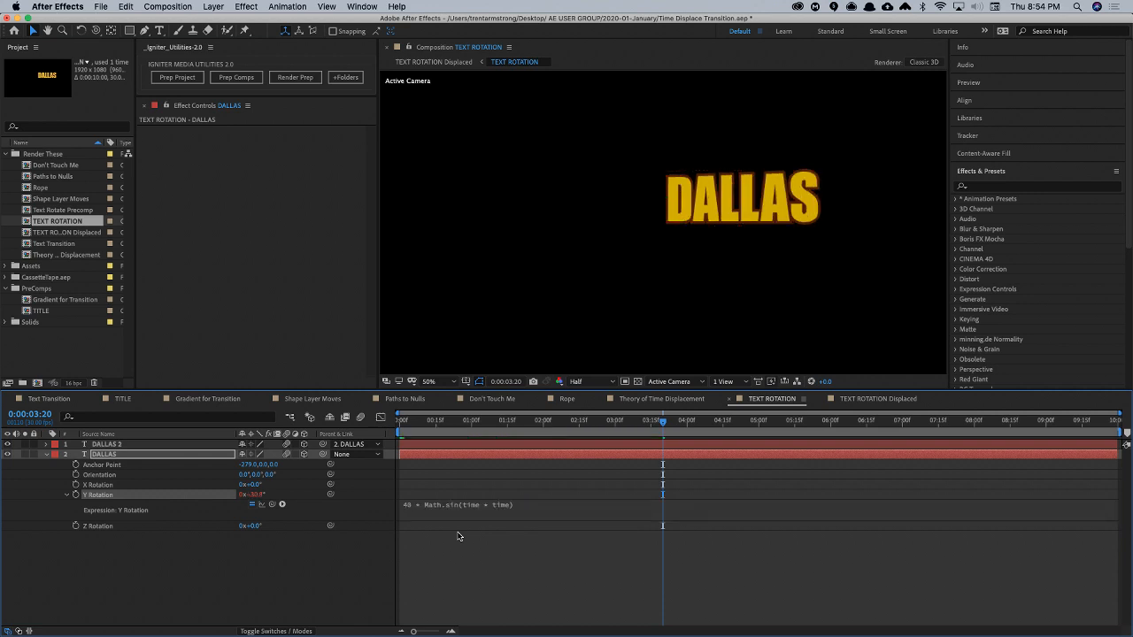
key(space)
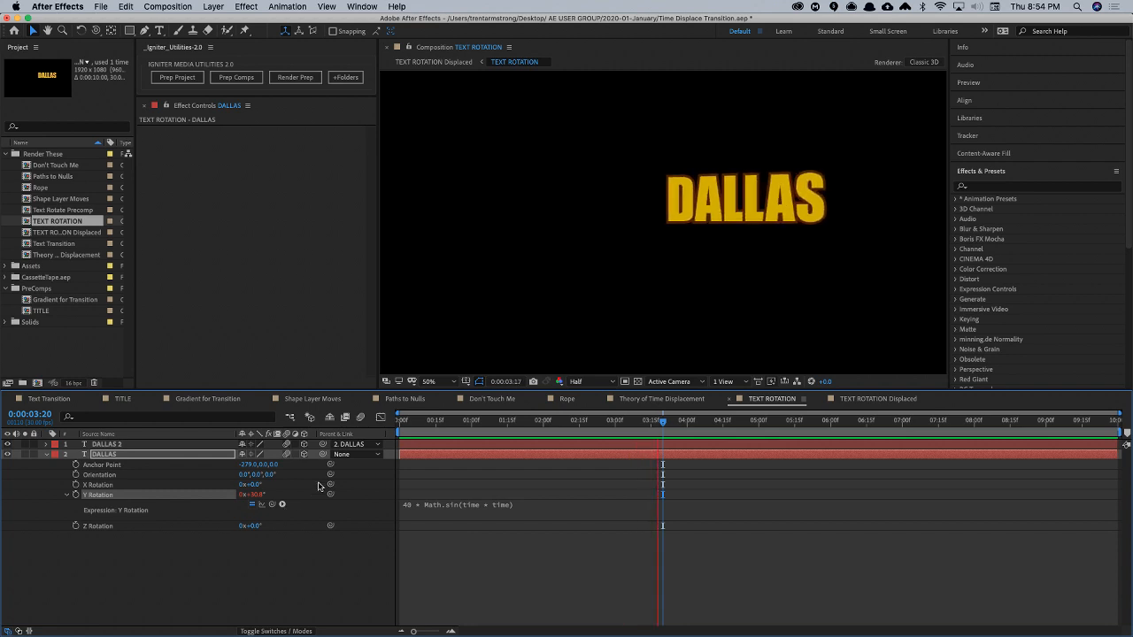
- Change the second time term in the Y Rotation sine expression to 10 and preview the swing
click(530, 504)
double_click(529, 504)
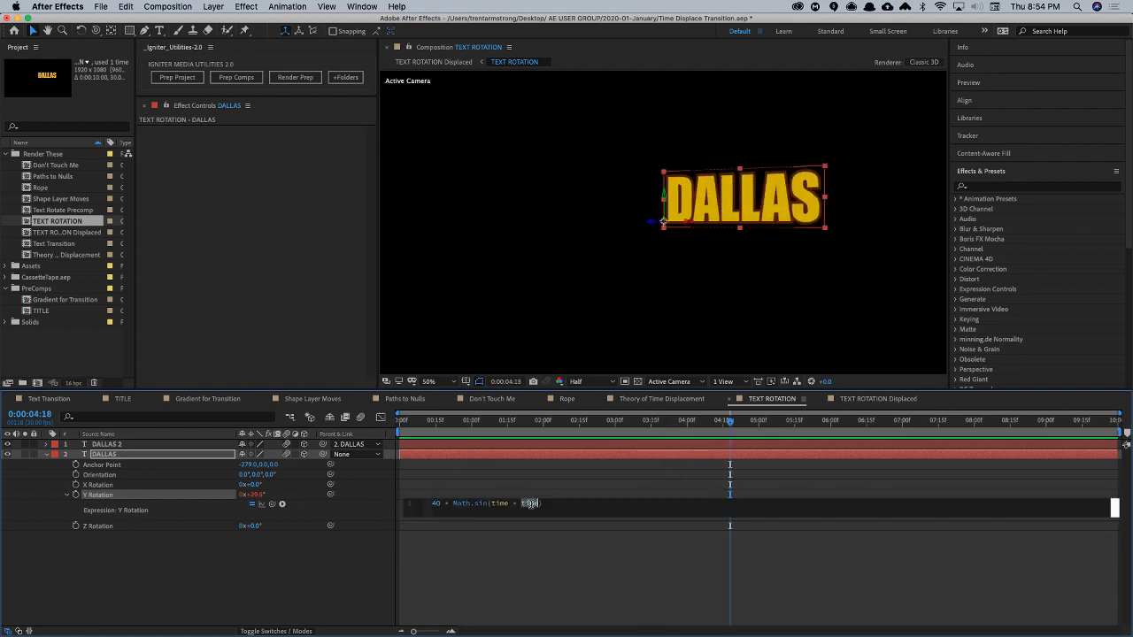
text(10)
key(KP_Enter)
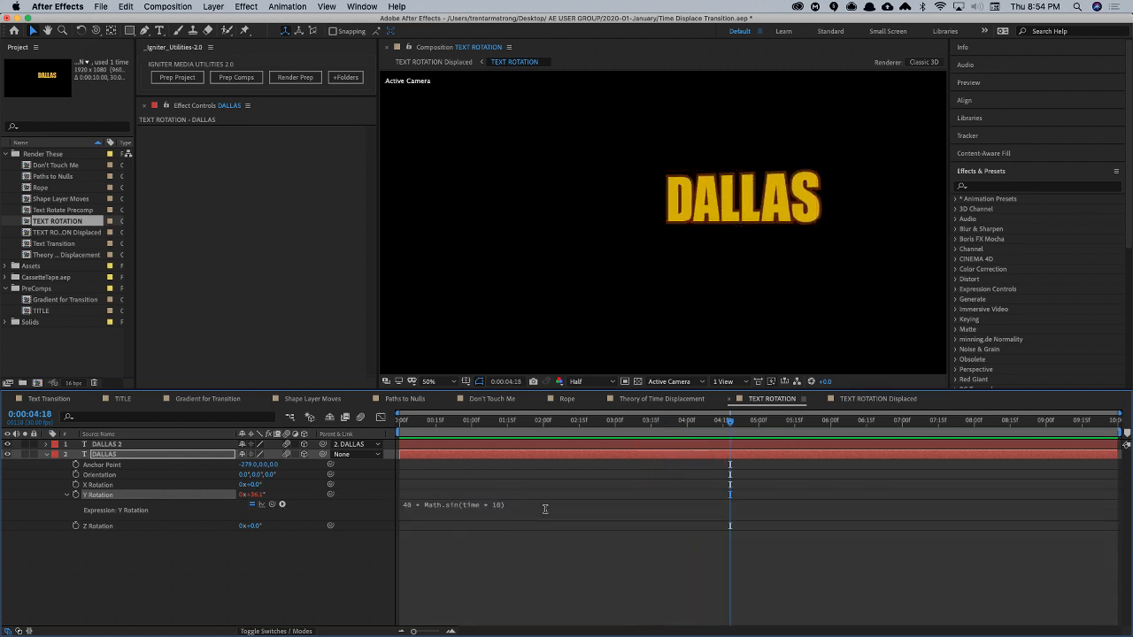
key(space)
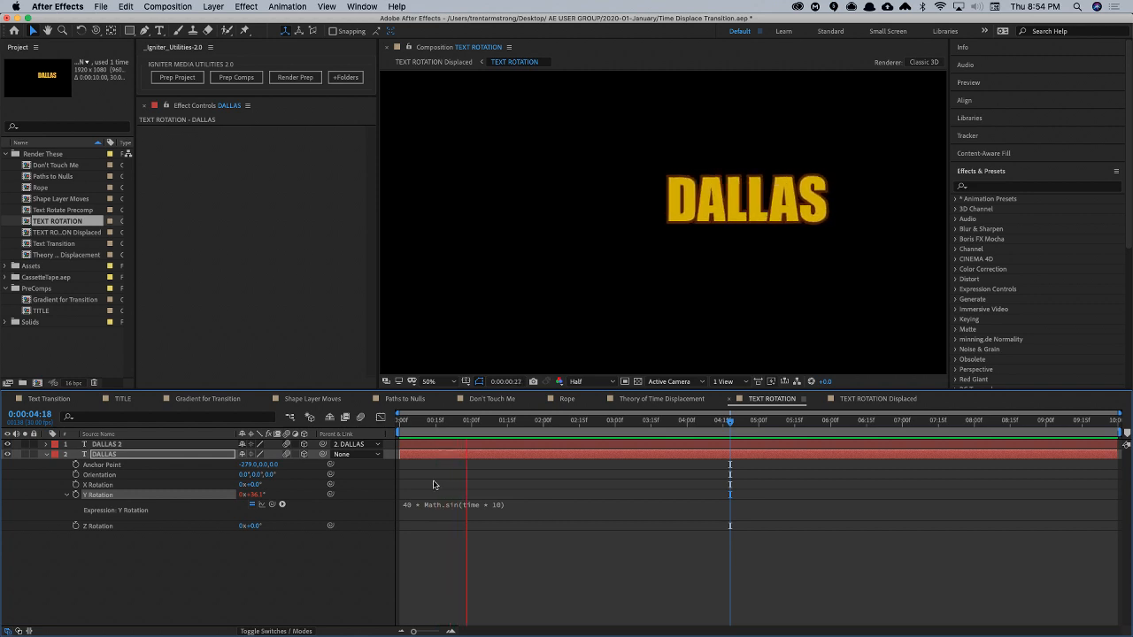
- Set the time multiplier in the DALLAS layer's Y Rotation sine expression to 5
click(528, 504)
click(528, 505)
double_click(526, 504)
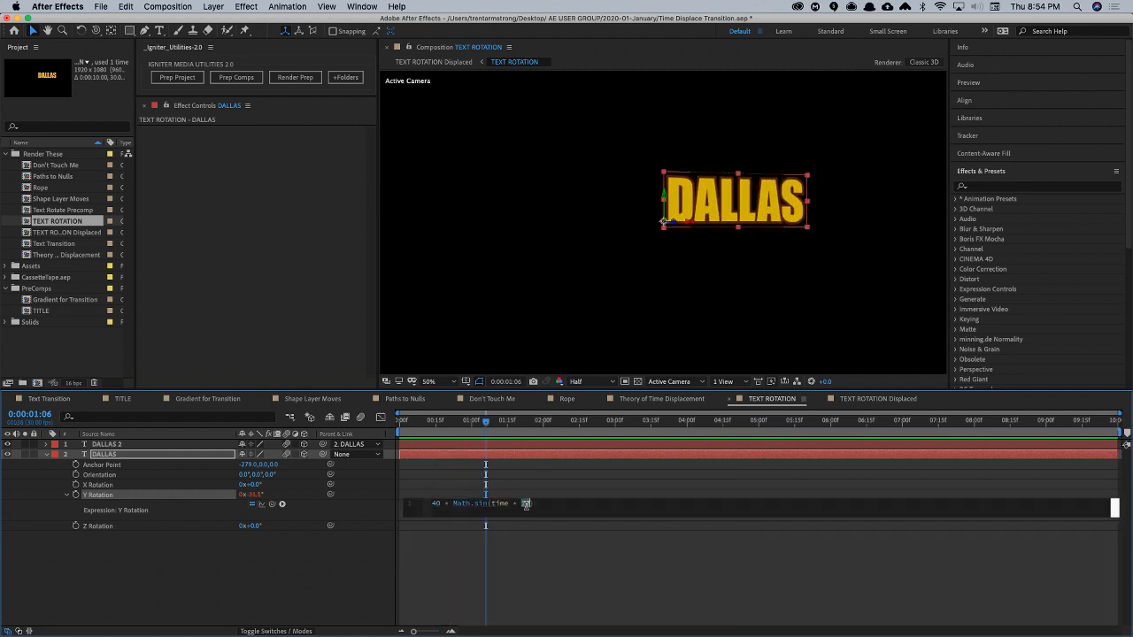
click(525, 504)
click(534, 528)
- Open the TEXT ROTATION Displaced composition and go to its first frame
click(238, 578)
key(Tab)
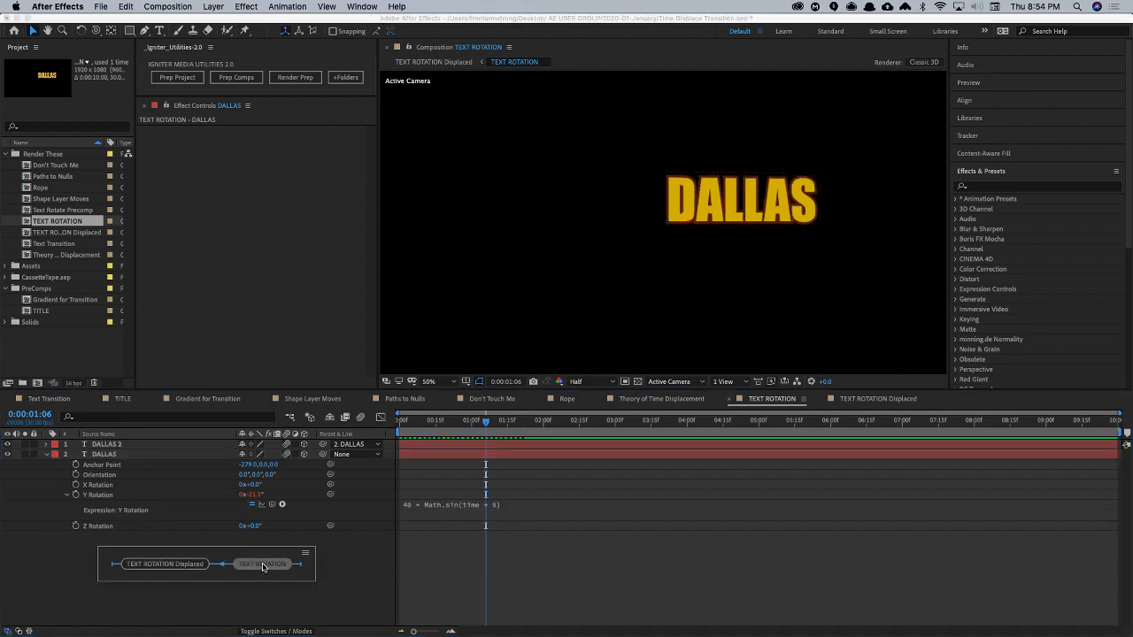
click(262, 567)
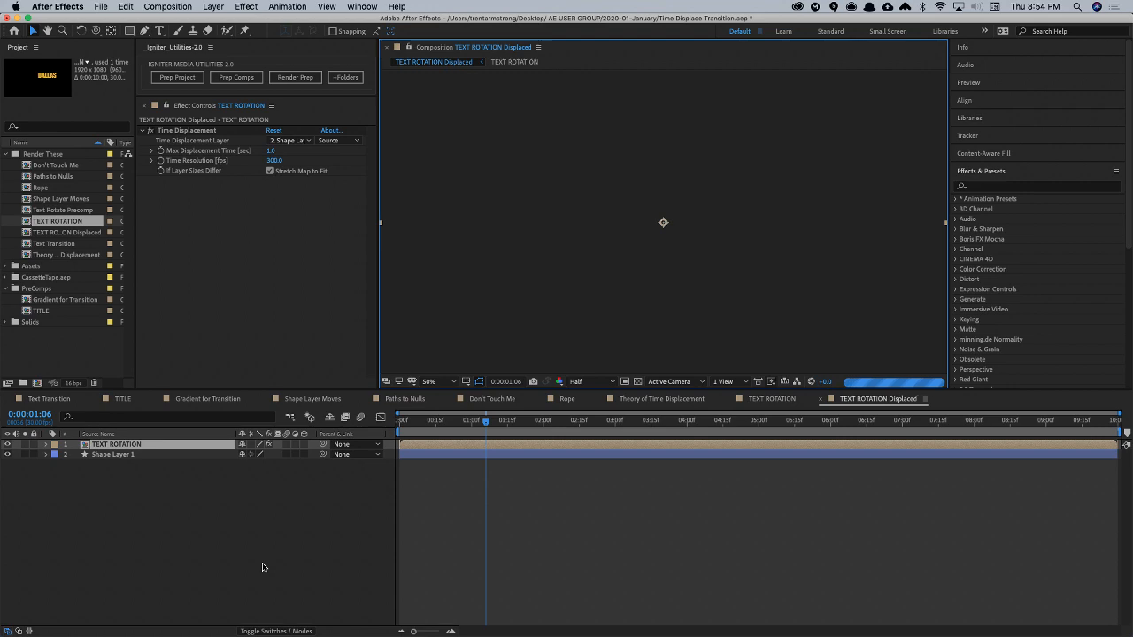
key(Home)
- Switch to Chrome and try to open beeplecrap.com in a new tab
key(super+Tab)
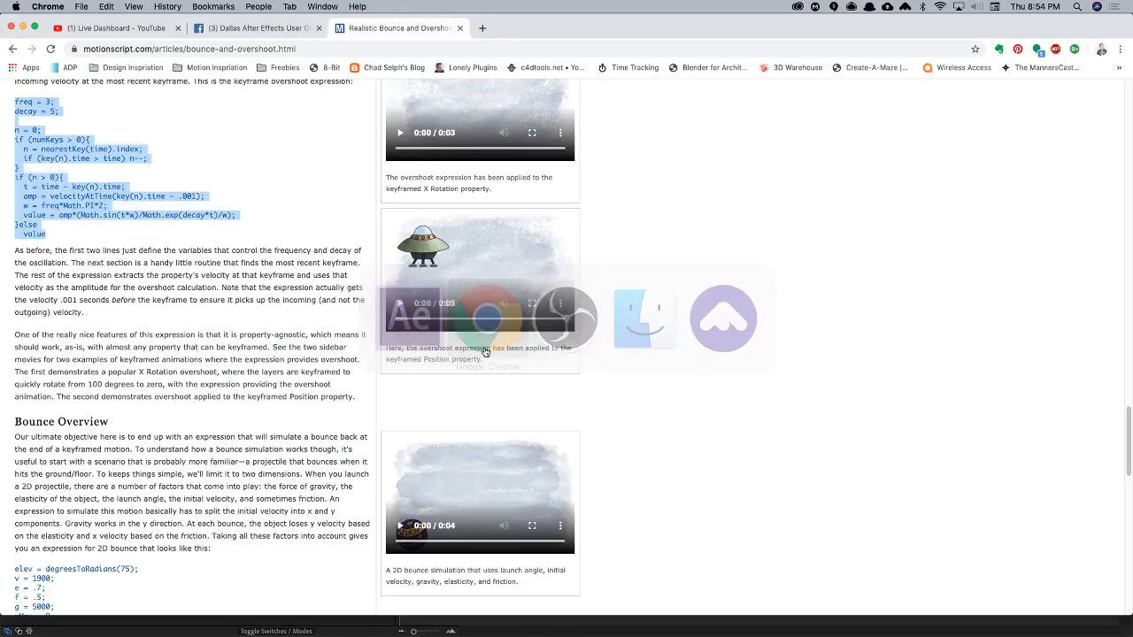
key(super+t)
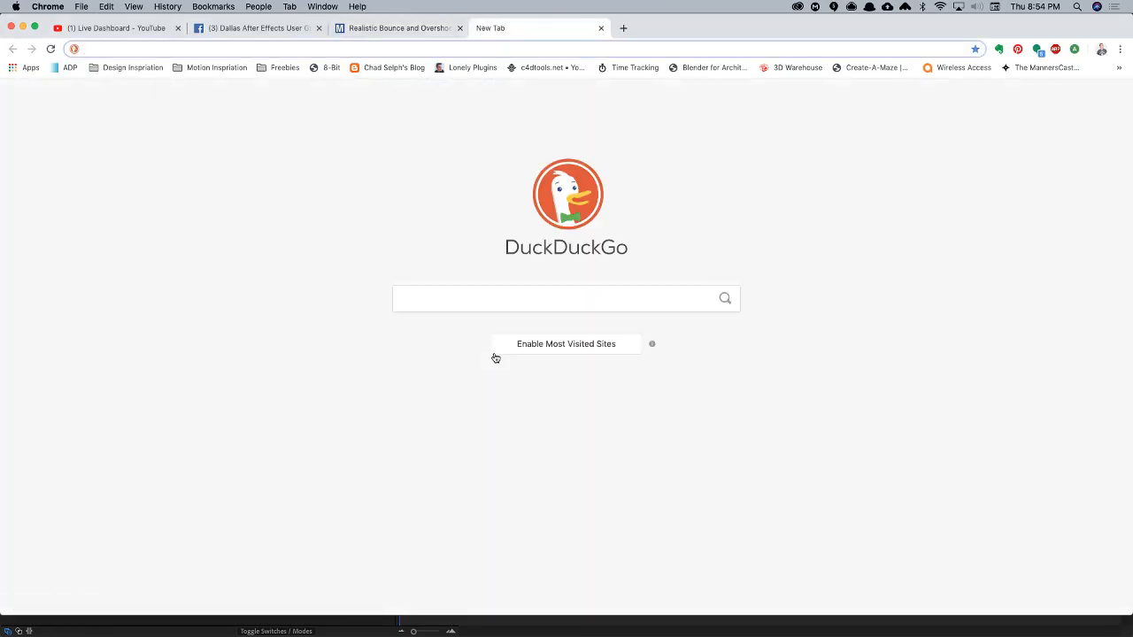
text(beeplecrap)
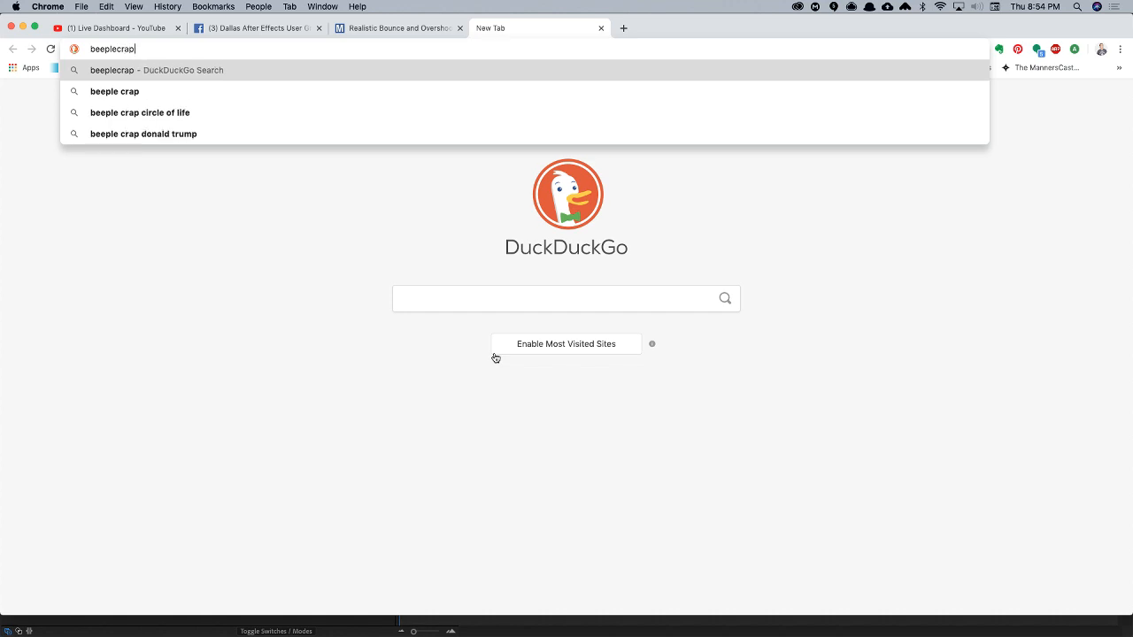
text(.com)
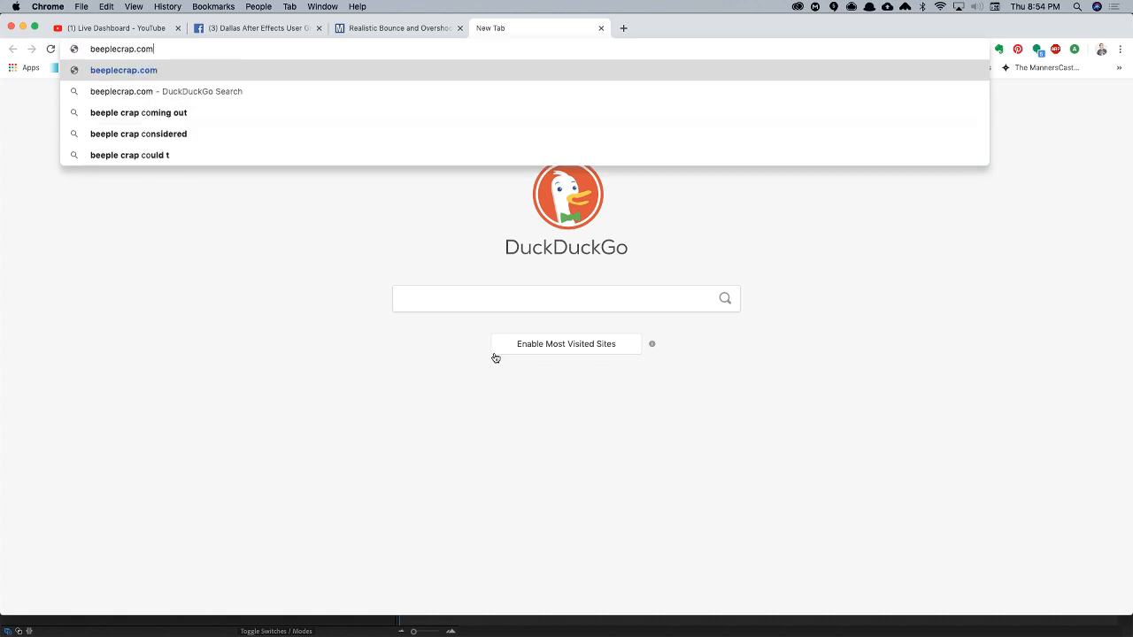
key(Return)
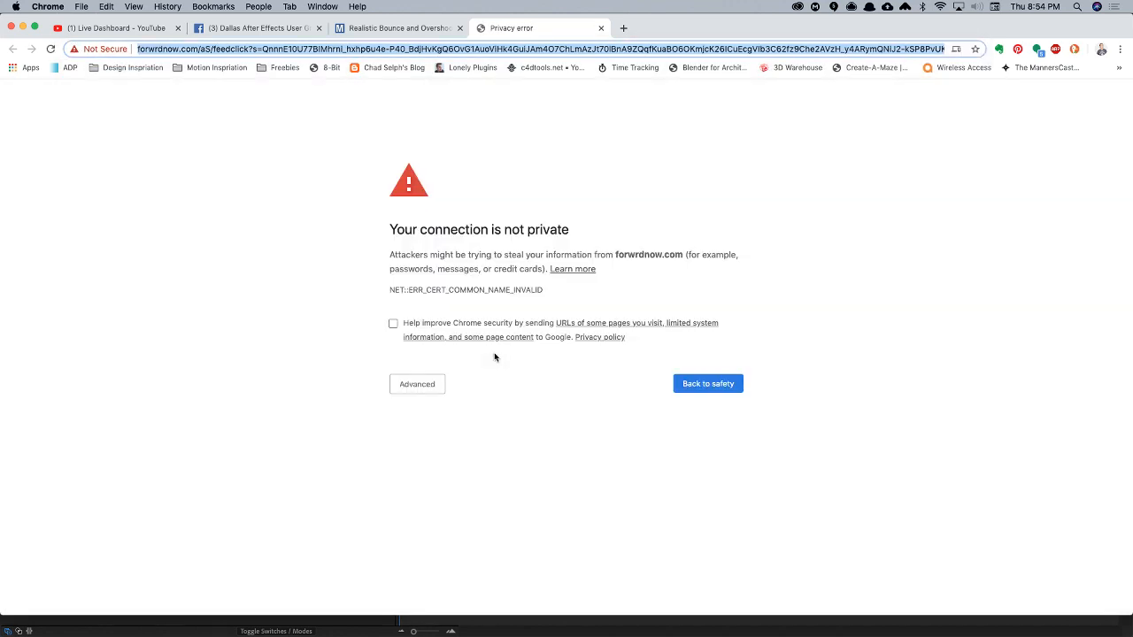
- Search the web for "beeple crap" and open the BEEPLE home page at beeple-crap.com
text(beeple)
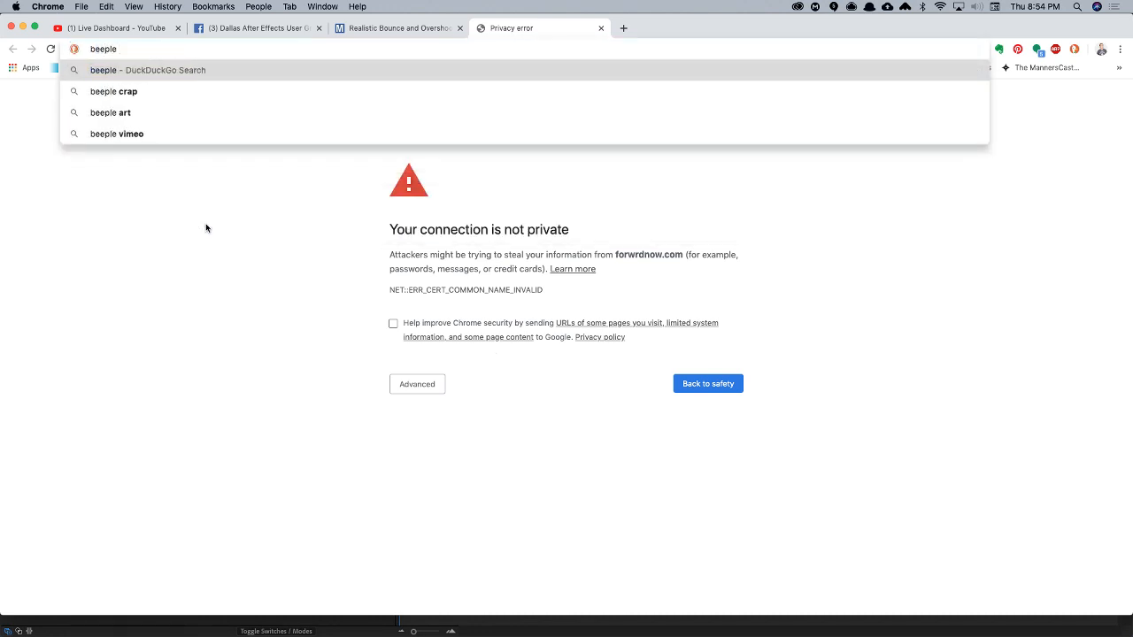
key(Down)
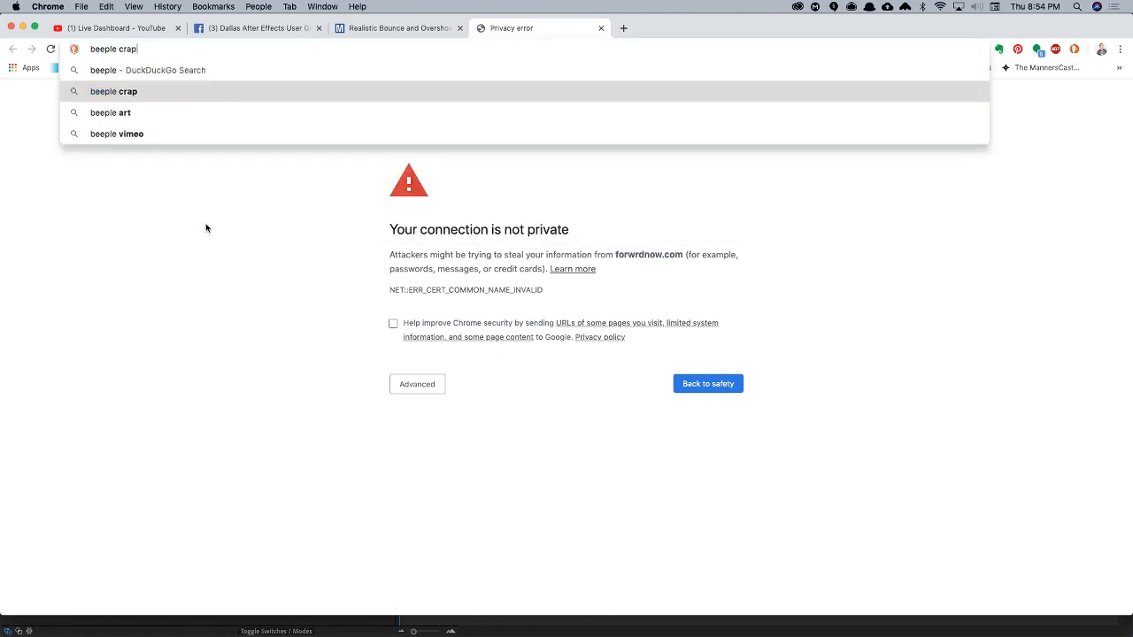
key(Return)
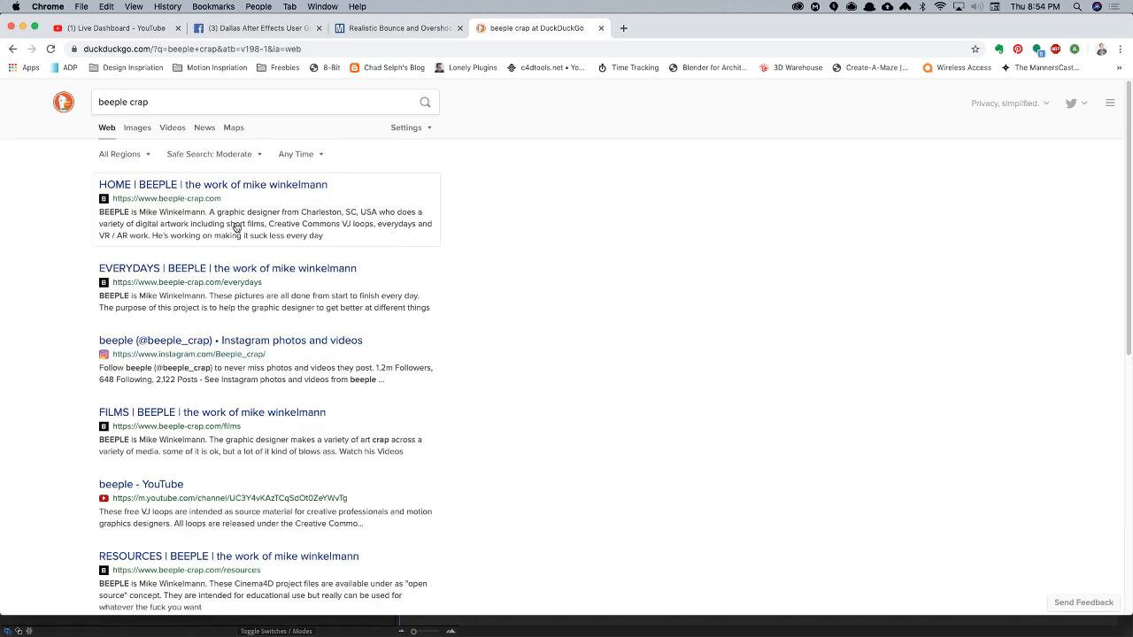
click(121, 299)
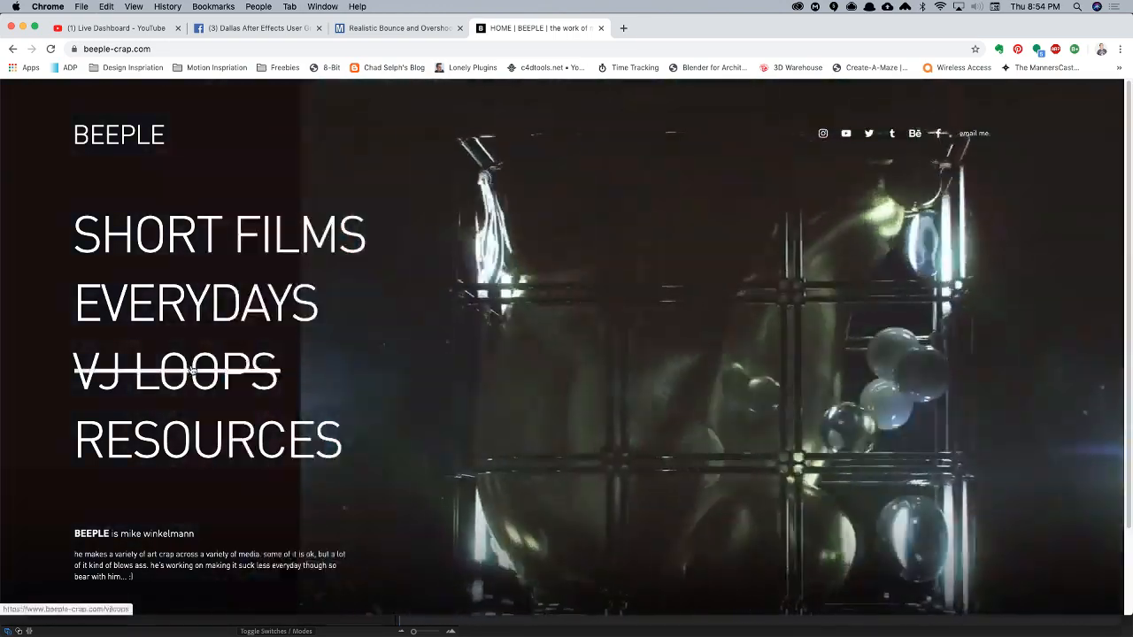
- Open the site's VJ Loops page, look through the free loop packs and play the Manifest VJ Pack and übersketch videos
click(190, 370)
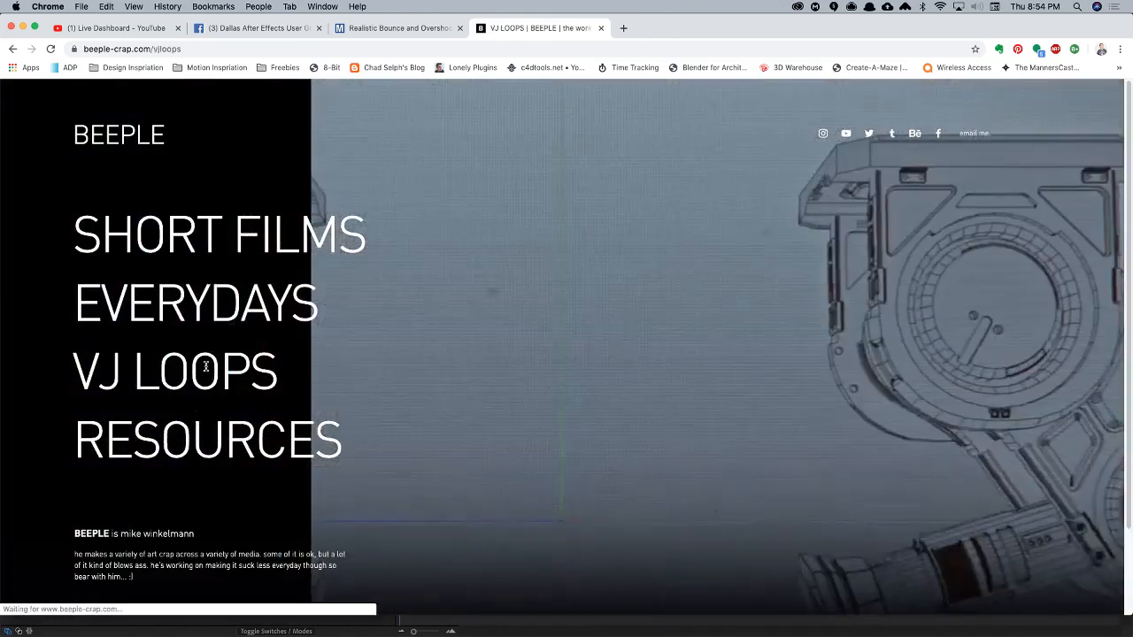
scroll(198, 386, down, 3)
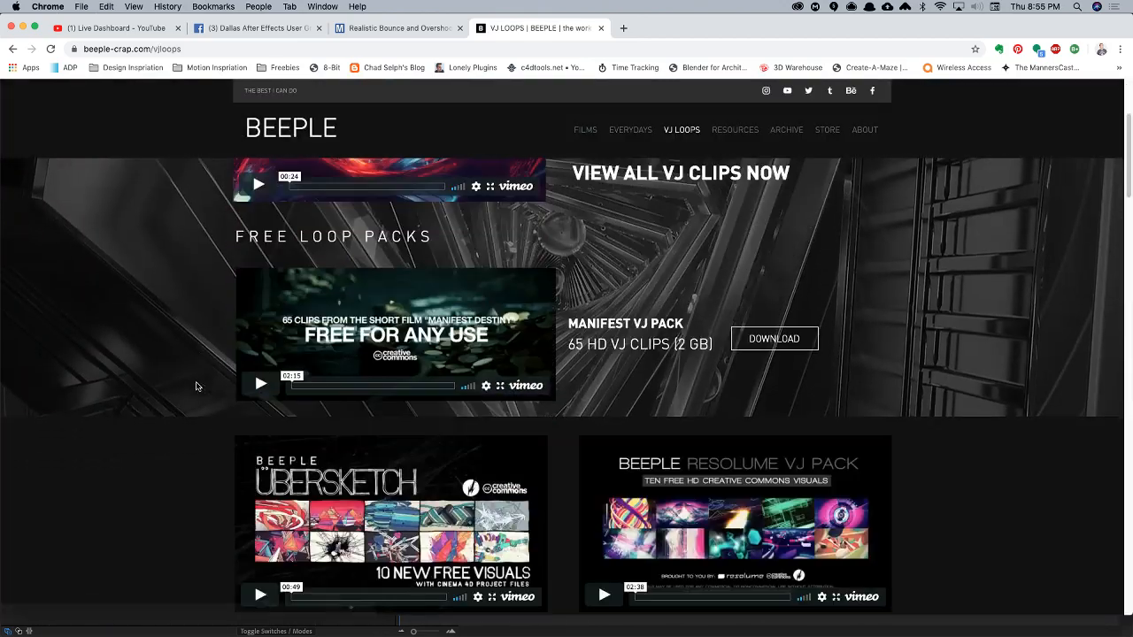
scroll(194, 356, up, 3)
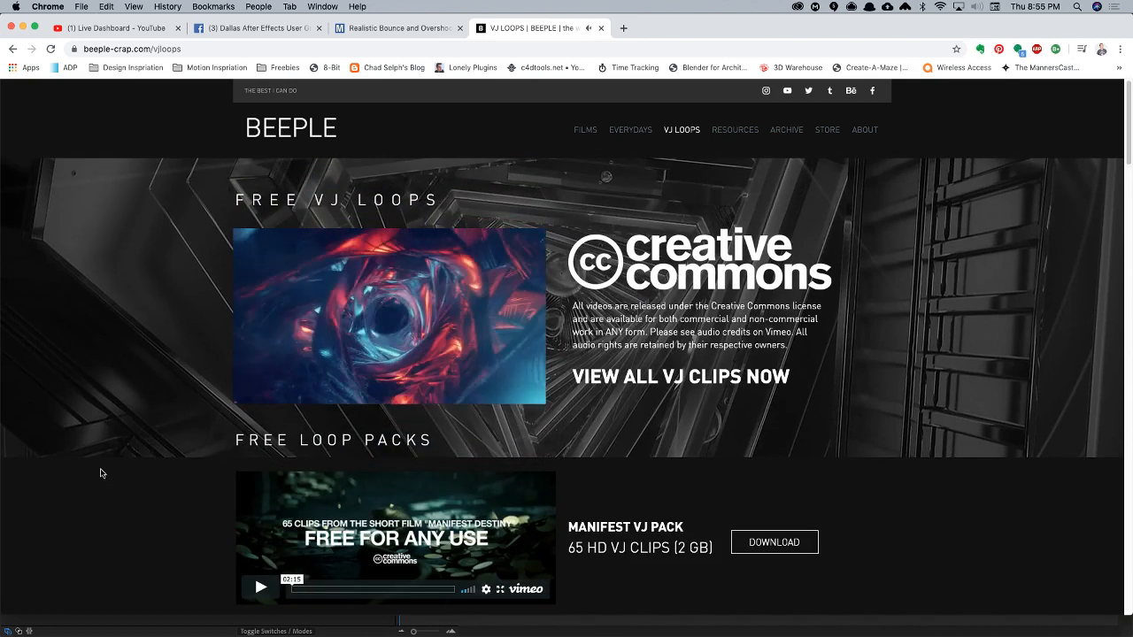
scroll(104, 476, down, 2)
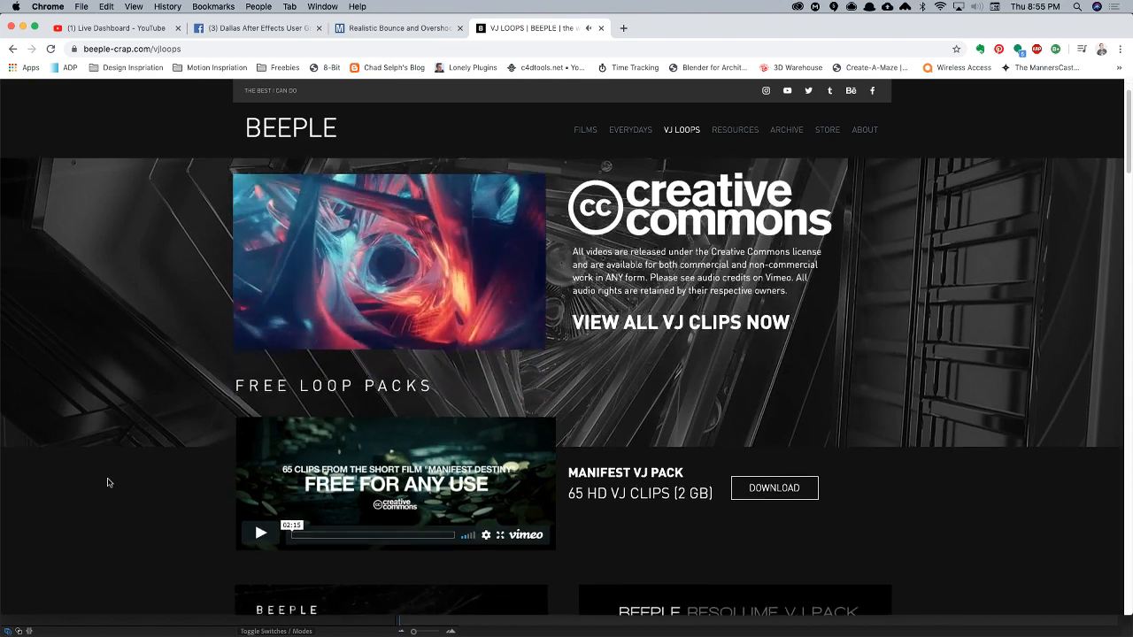
scroll(259, 333, down, 5)
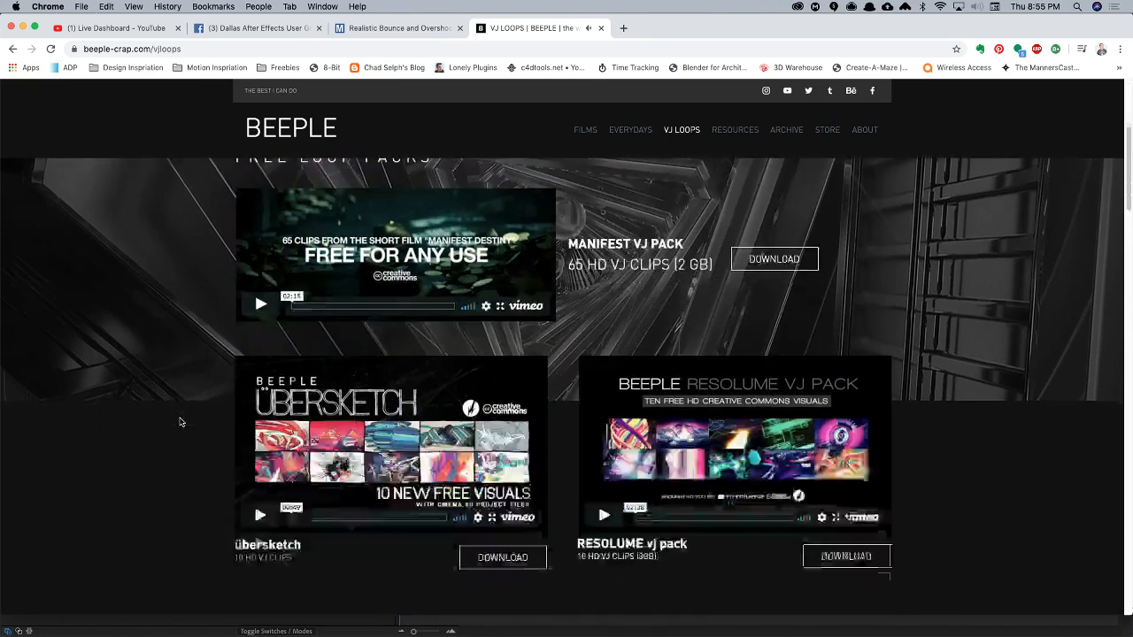
click(258, 285)
scroll(145, 472, up, 3)
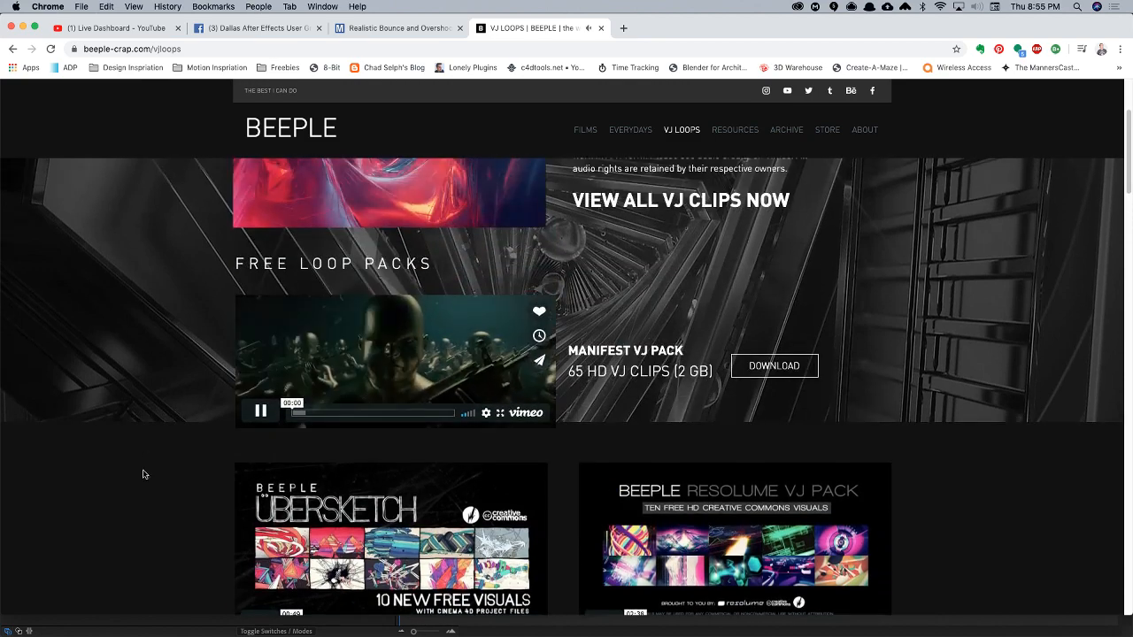
click(259, 411)
scroll(186, 473, down, 5)
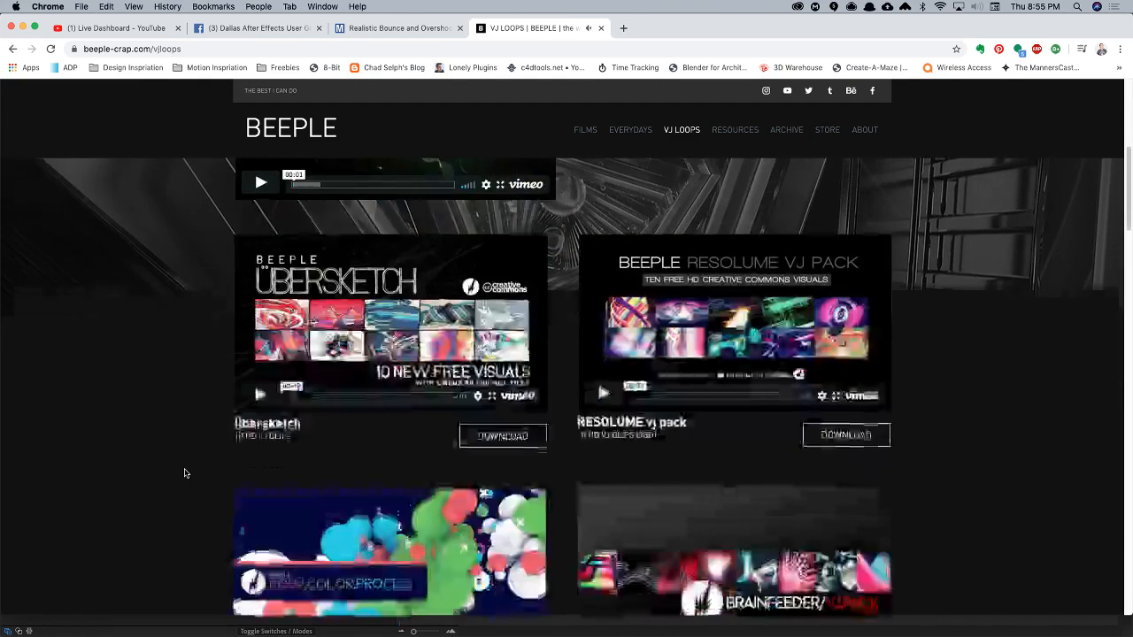
scroll(179, 308, up, 1)
click(260, 350)
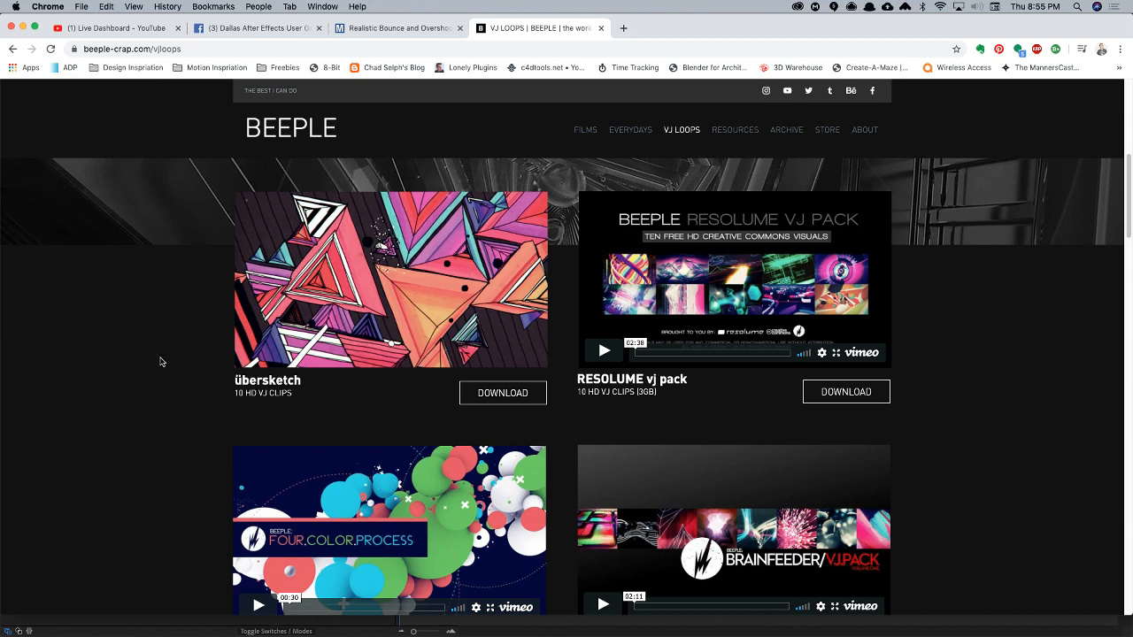
- Close the Beeple tab, return to After Effects and preview the TEXT ROTATION Displaced composition
key(super+w)
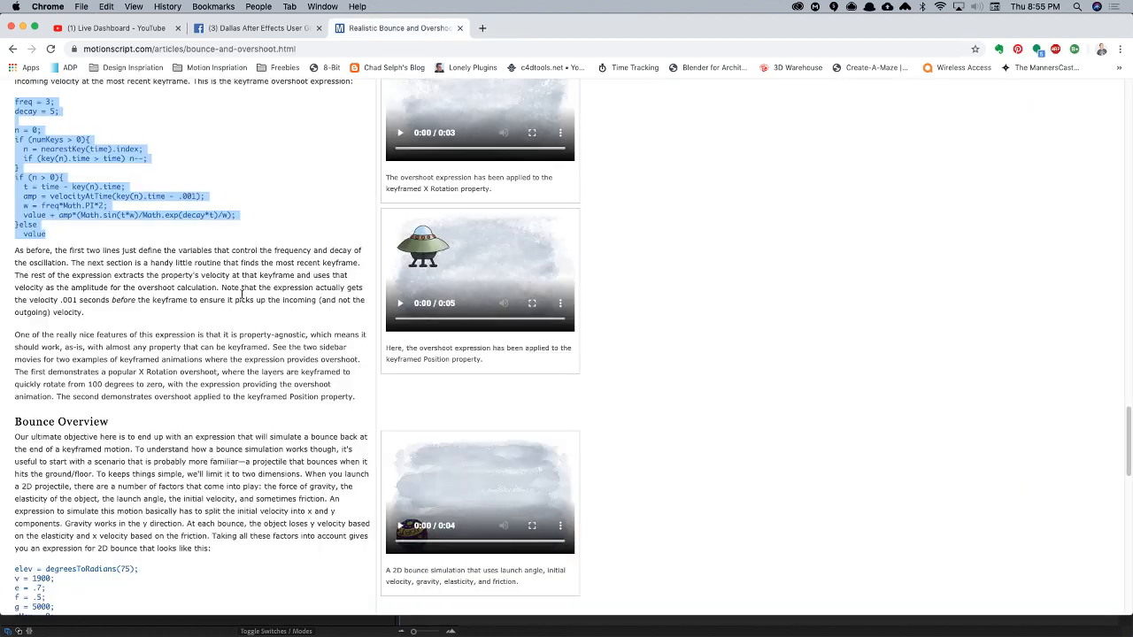
key(super+Tab)
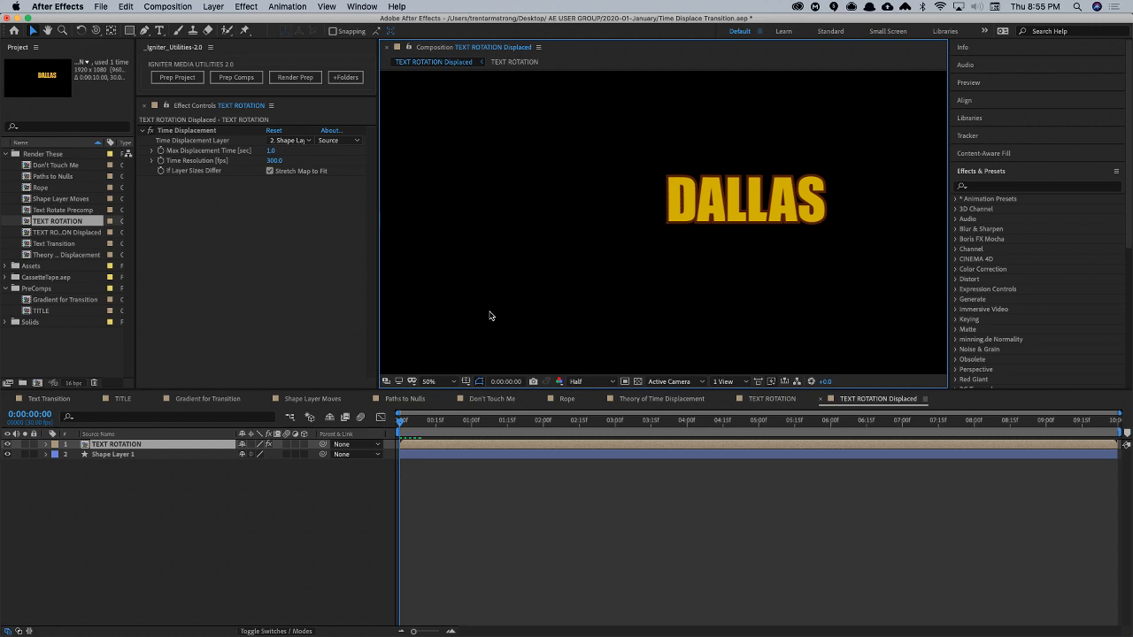
key(space)
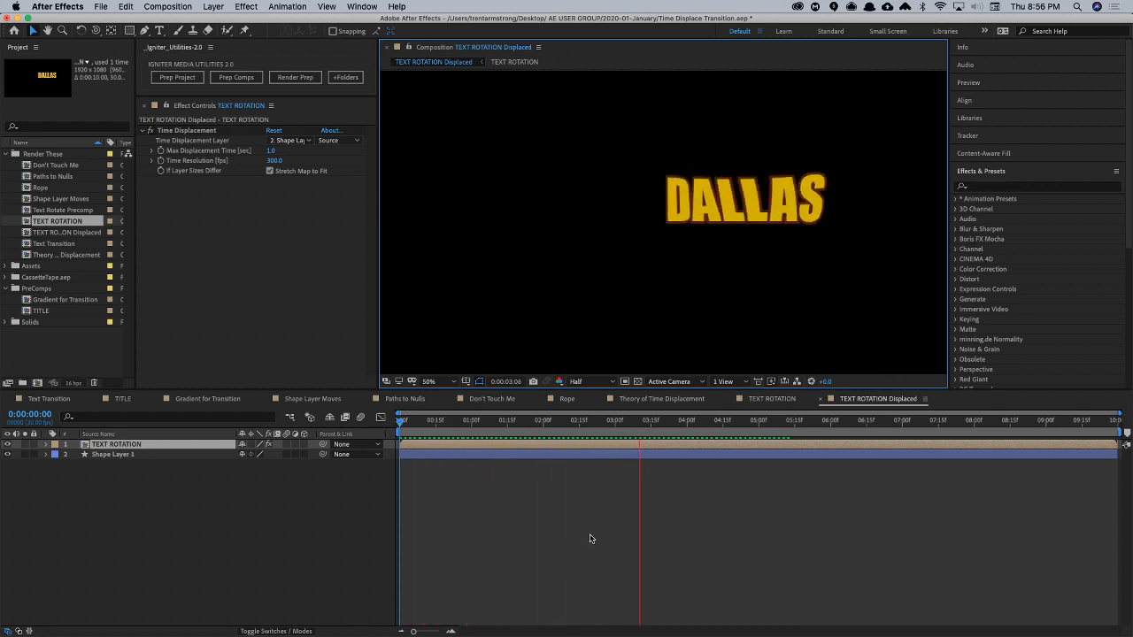
key(space)
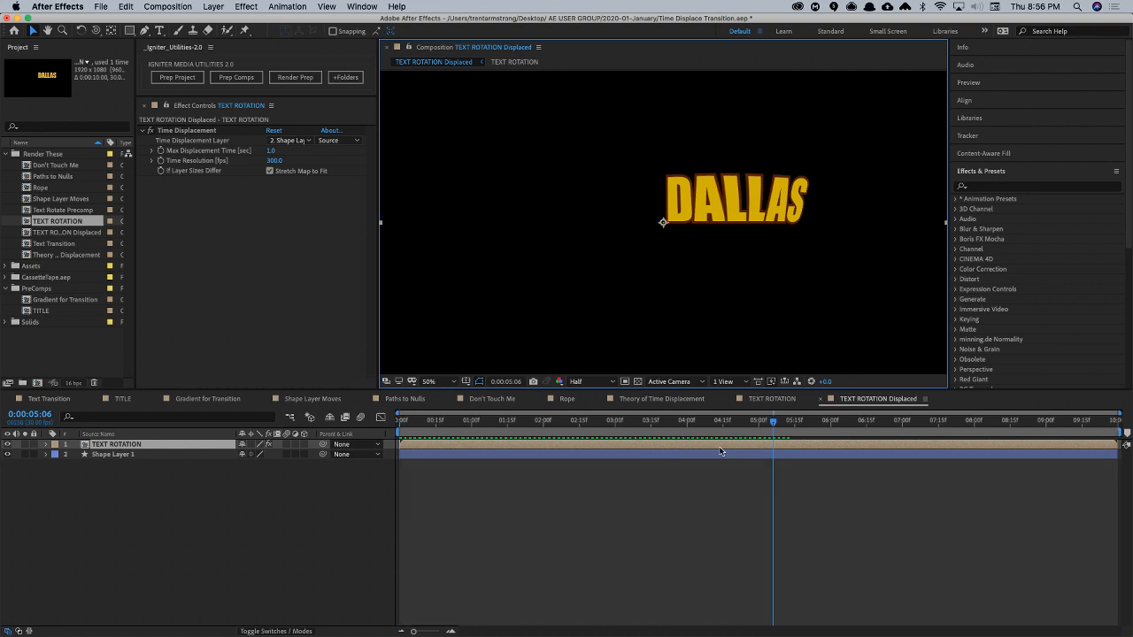
- In the TEXT ROTATION composition, change the multiplier in the DALLAS layer's Y Rotation sine expression to 25
click(784, 401)
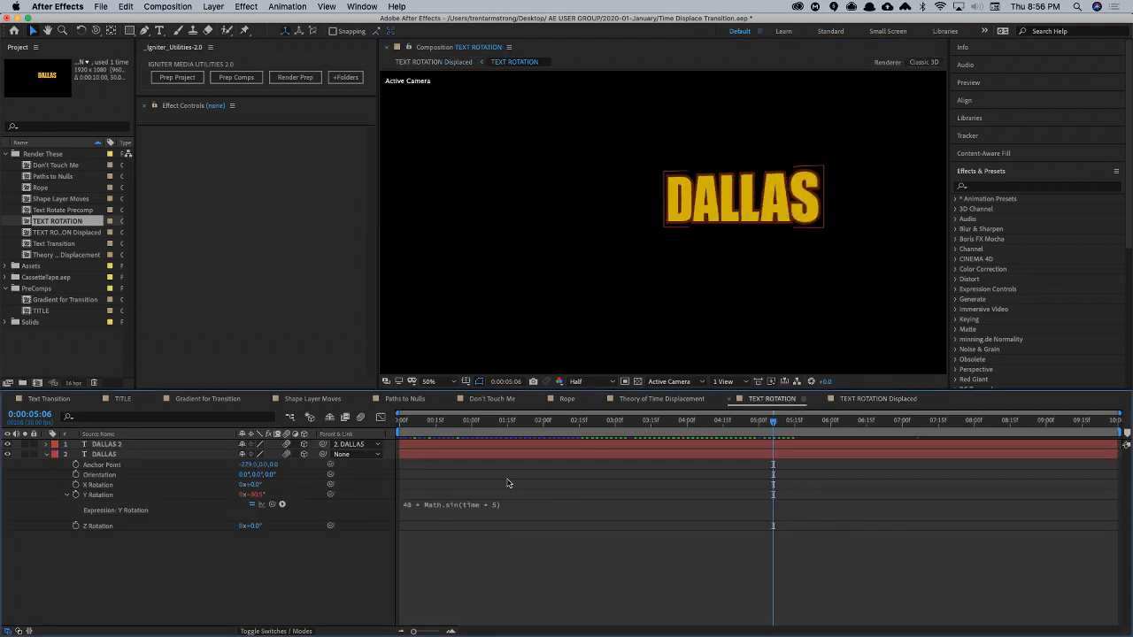
mouse_move(485, 421)
mouse_down()
mouse_move(445, 424)
mouse_move(500, 436)
mouse_move(487, 434)
mouse_up()
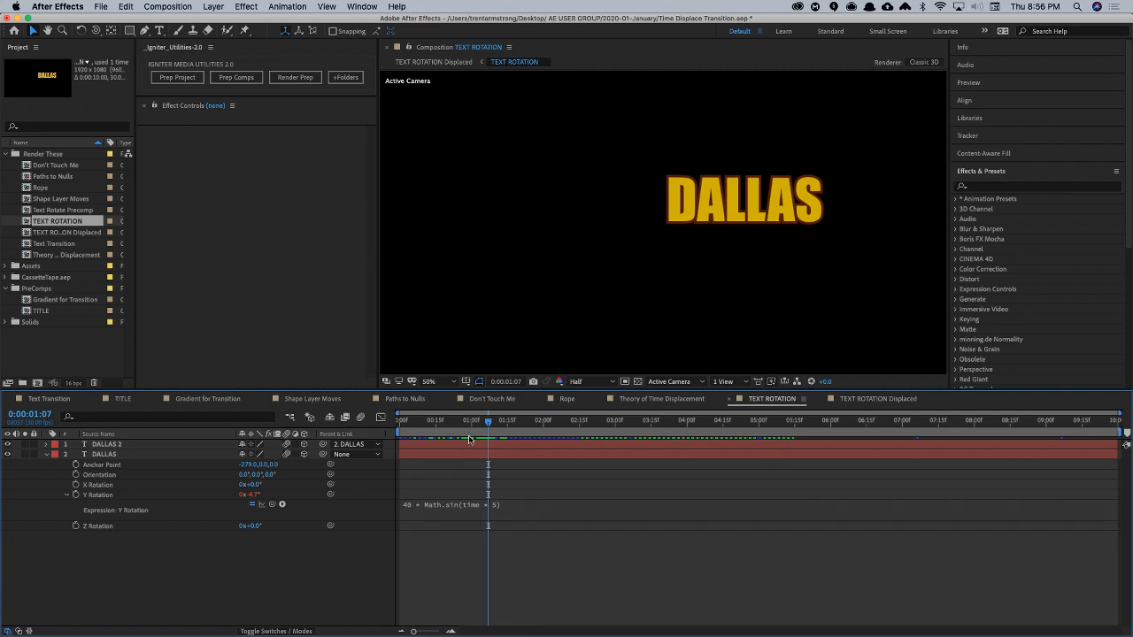
click(149, 455)
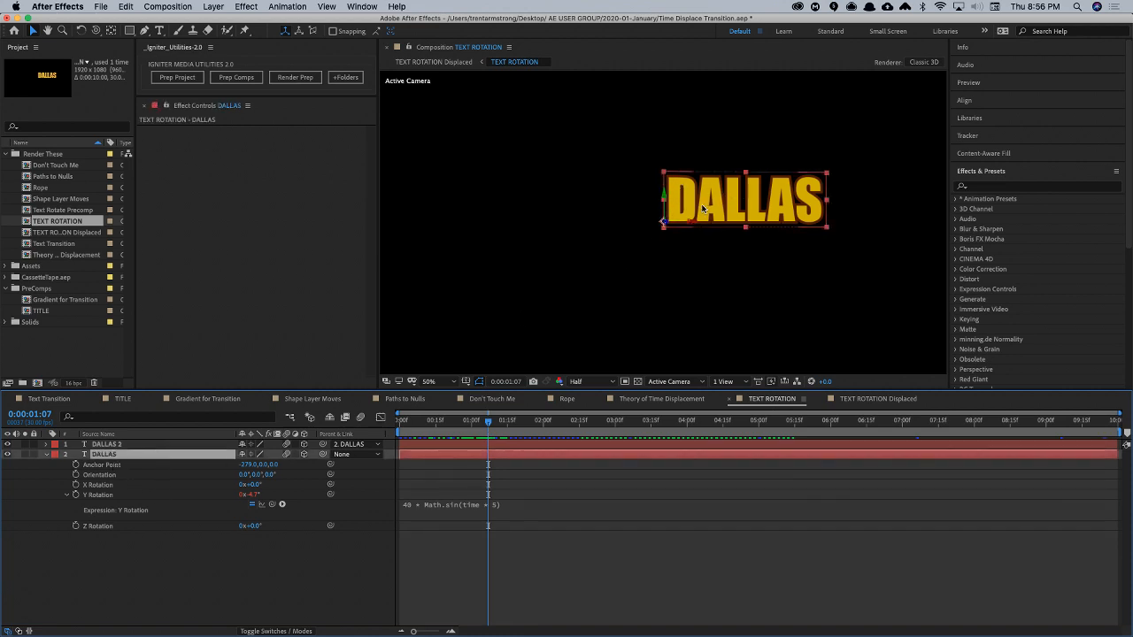
click(449, 513)
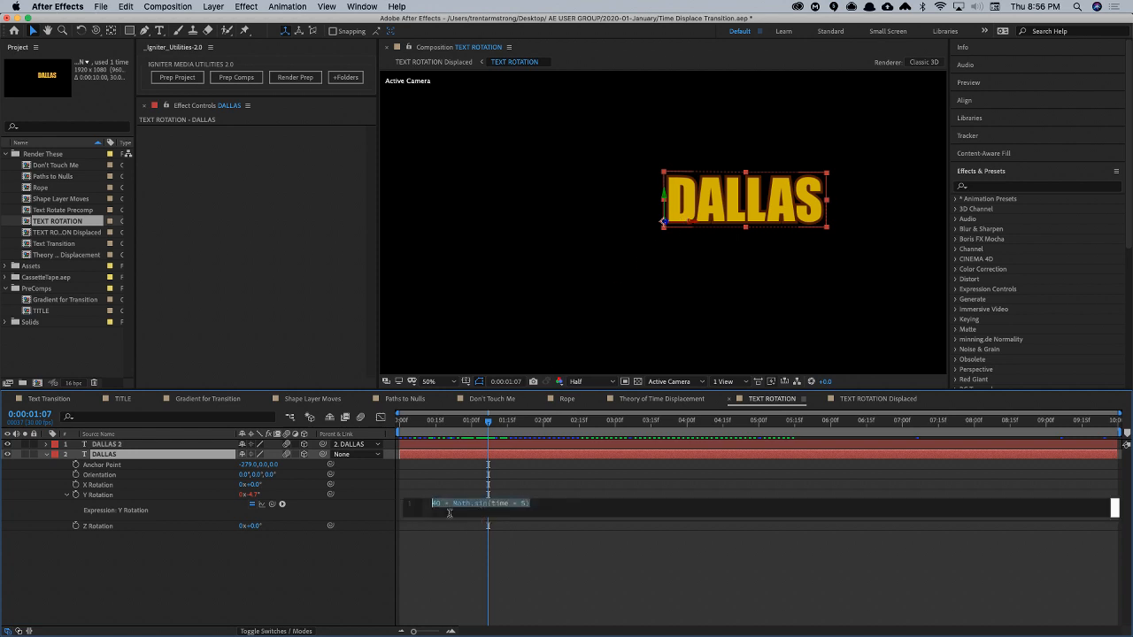
double_click(435, 503)
text(25)
click(459, 535)
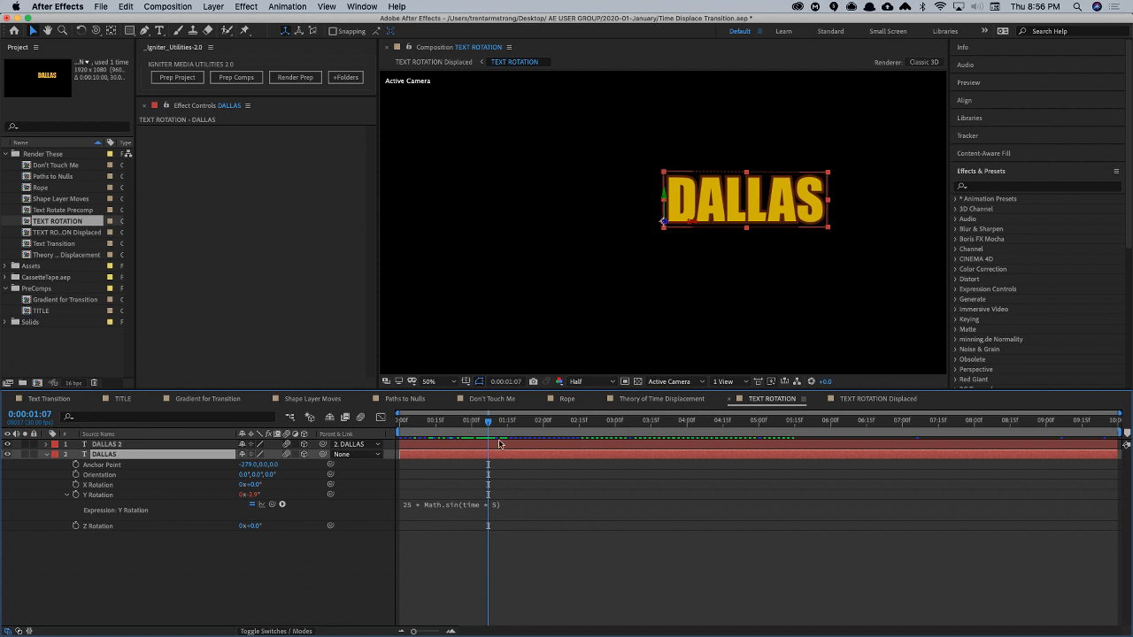
- Preview the reduced swing in TEXT ROTATION and switch to the TEXT ROTATION Displaced composition
drag(480, 421, 647, 418)
key(Tab)
click(647, 419)
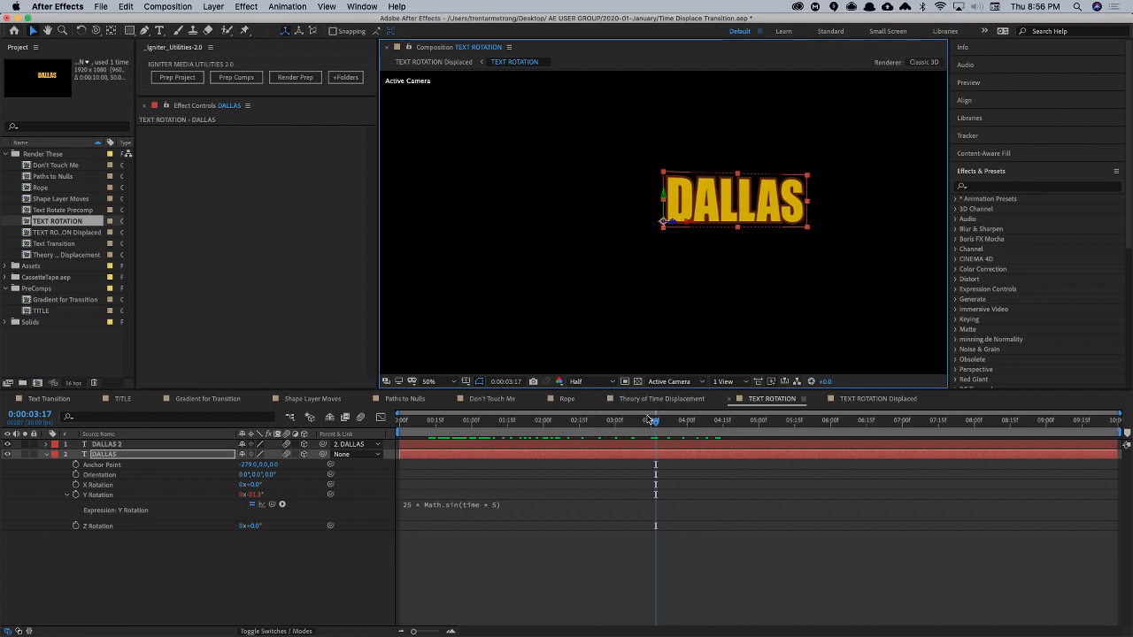
key(Tab)
key(Left)
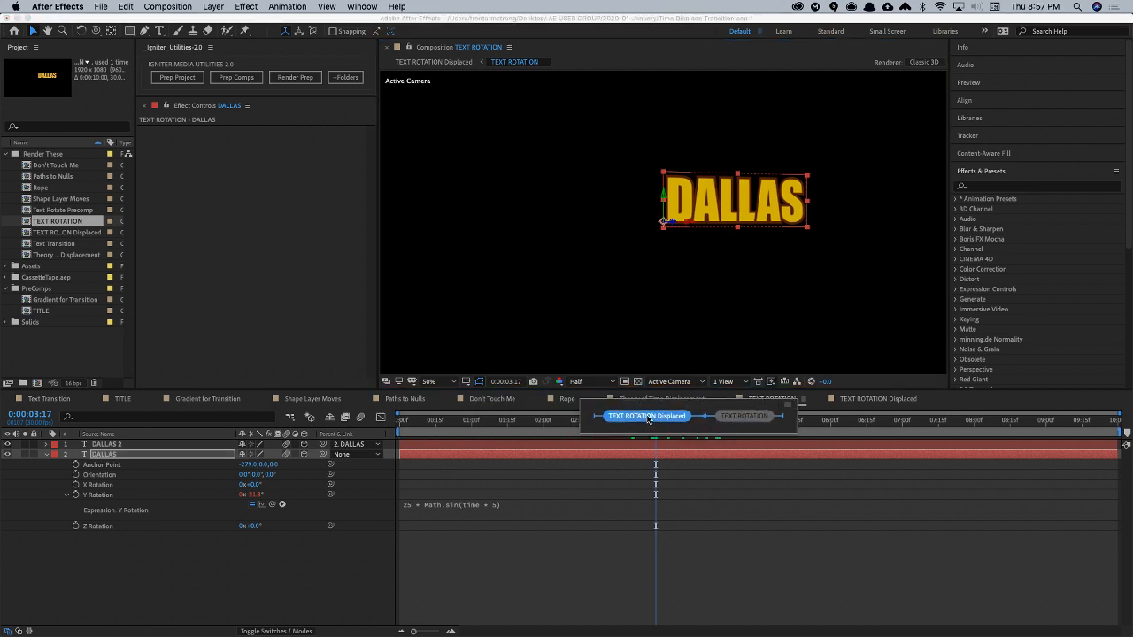
click(647, 417)
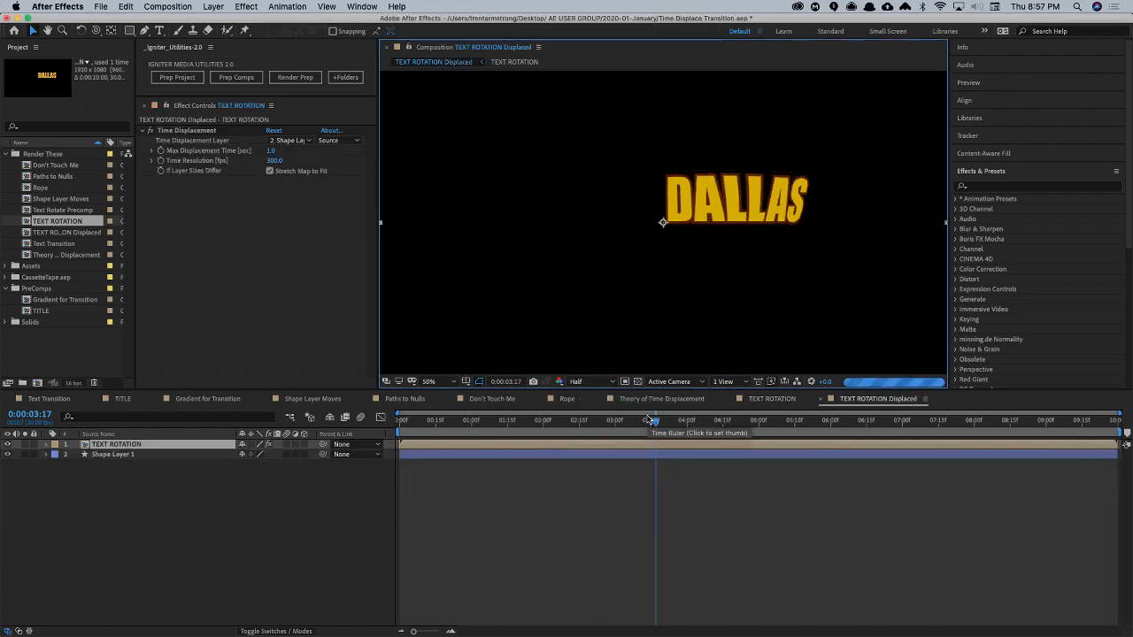
- Set the Time Displacement effect's Time Resolution to 150 fps on the TEXT ROTATION layer and preview the composition
click(107, 471)
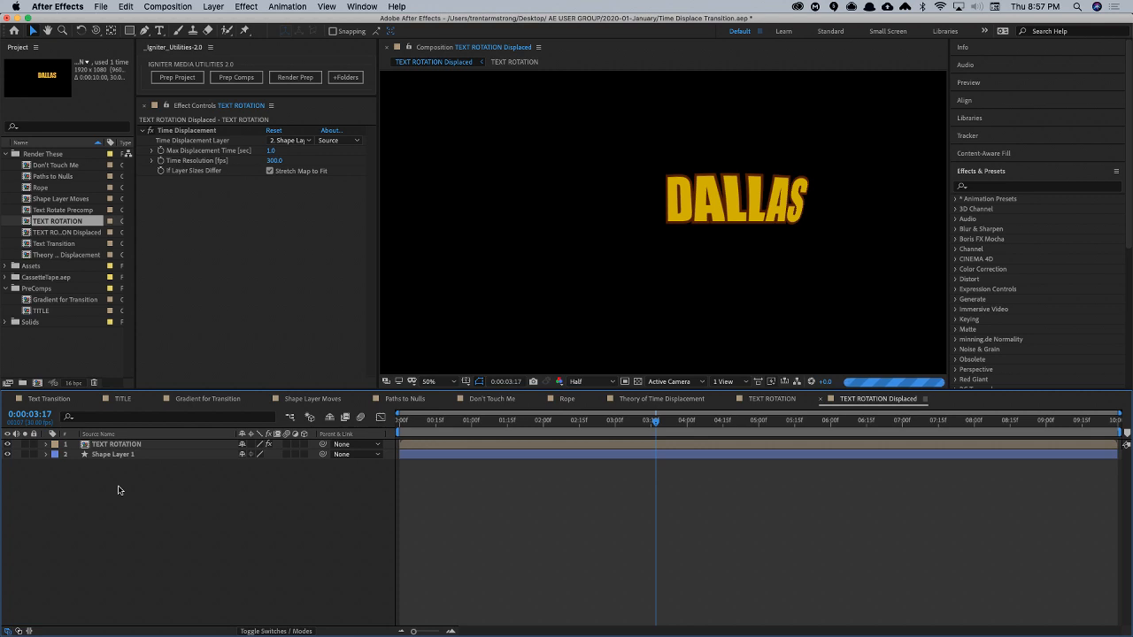
click(274, 161)
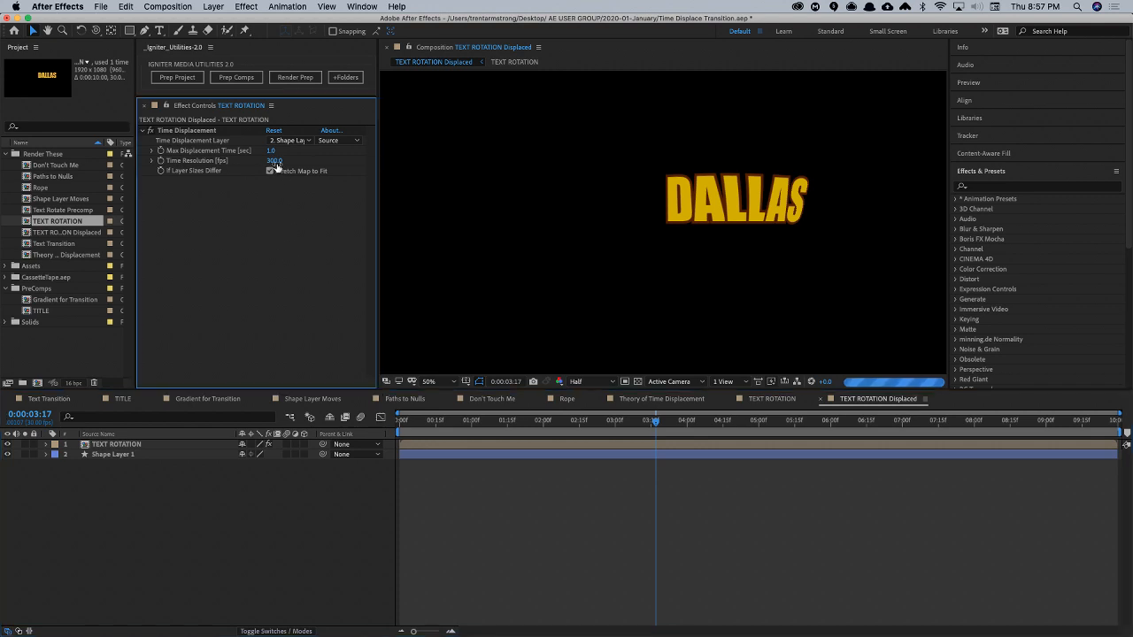
text(150)
key(Return)
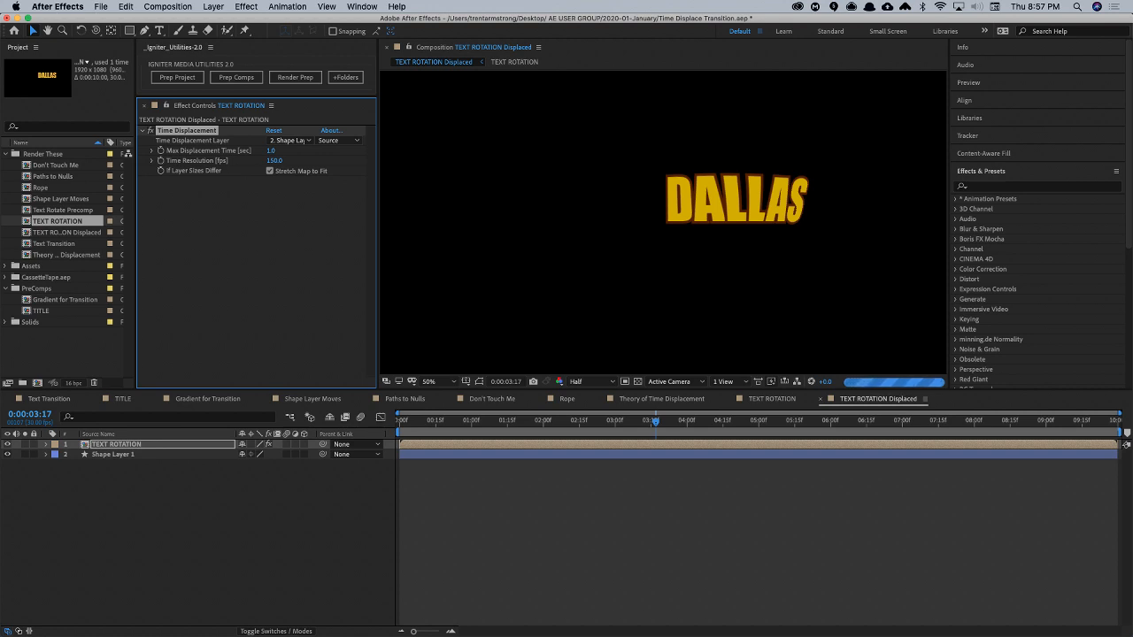
key(space)
key(Return)
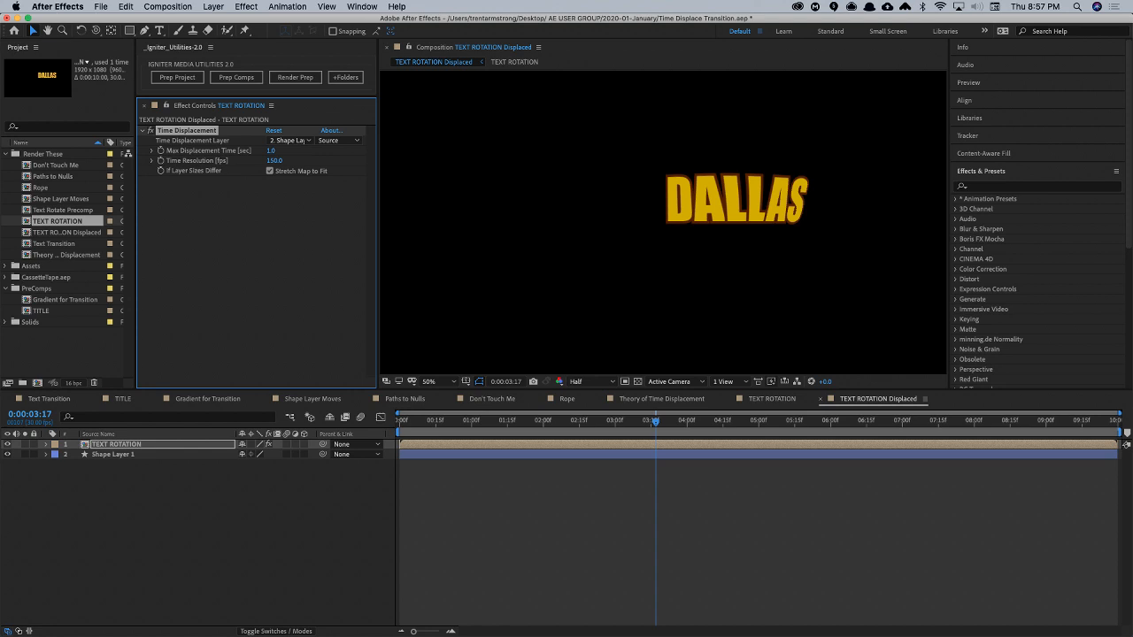
click(222, 543)
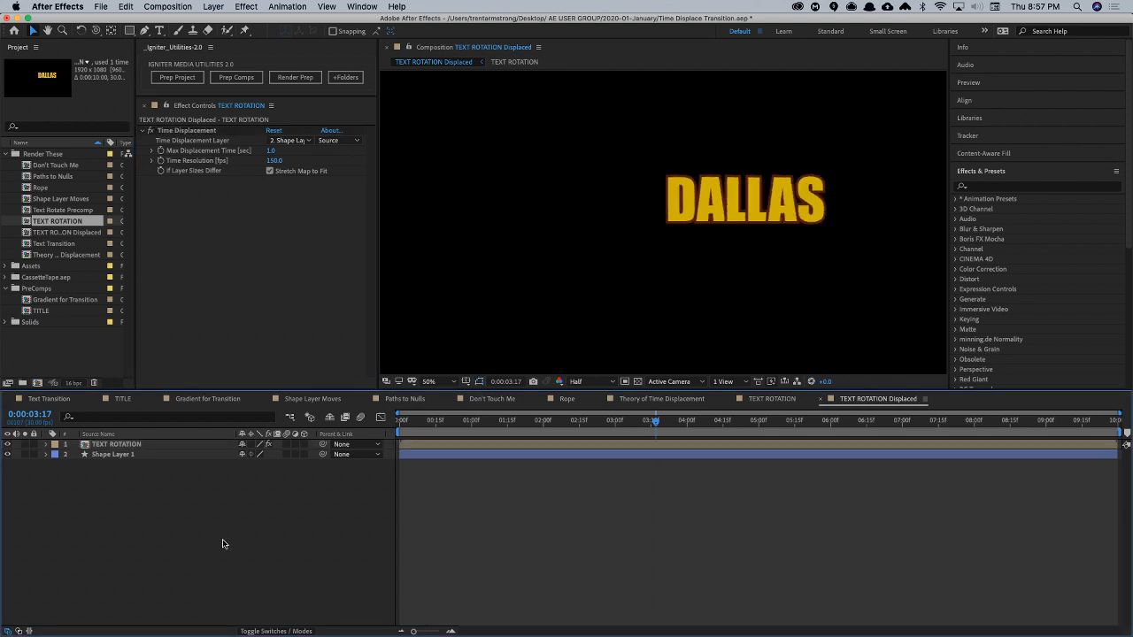
key(space)
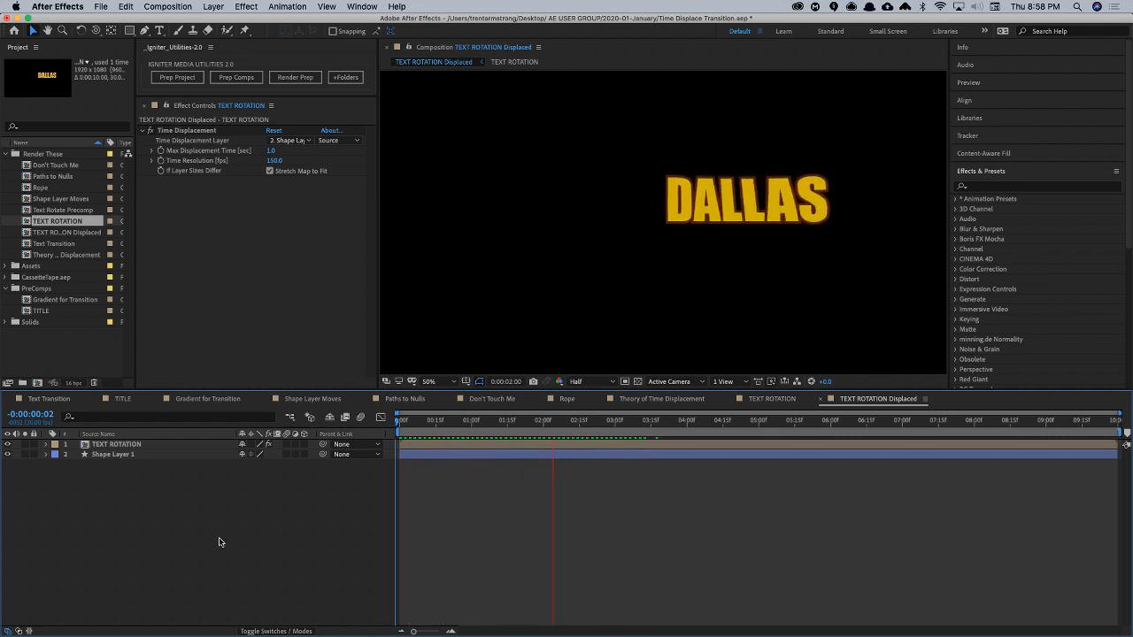
- Switch to Chrome, open the Dallas After Effects User Group page on Facebook and highlight the groups/DallasAEUG part of its address
key(super+Tab)
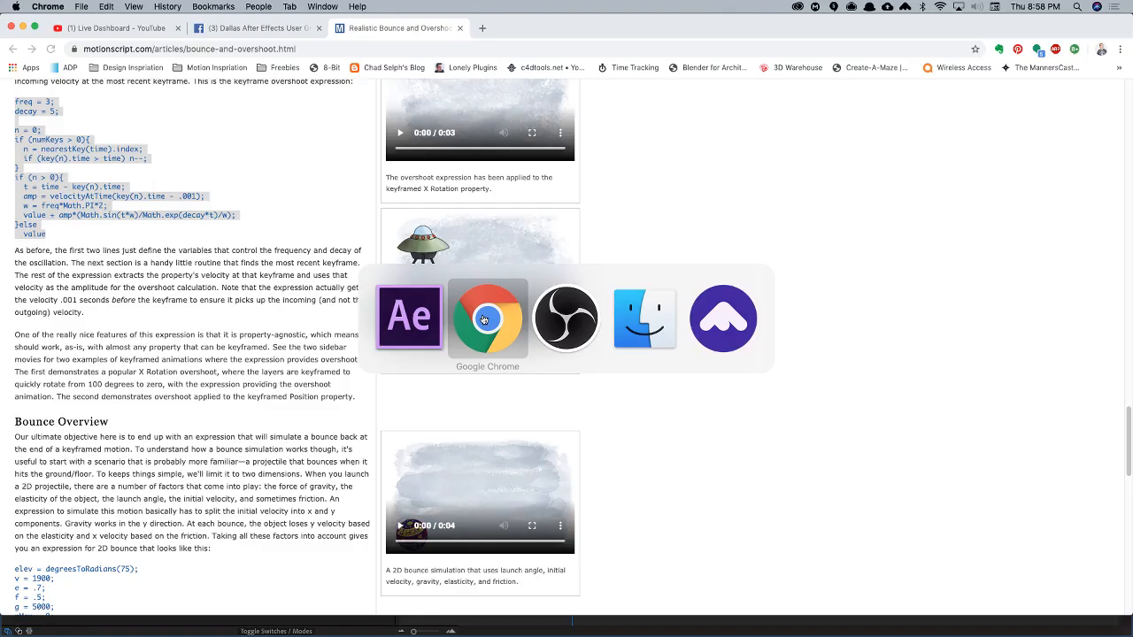
click(485, 323)
click(239, 29)
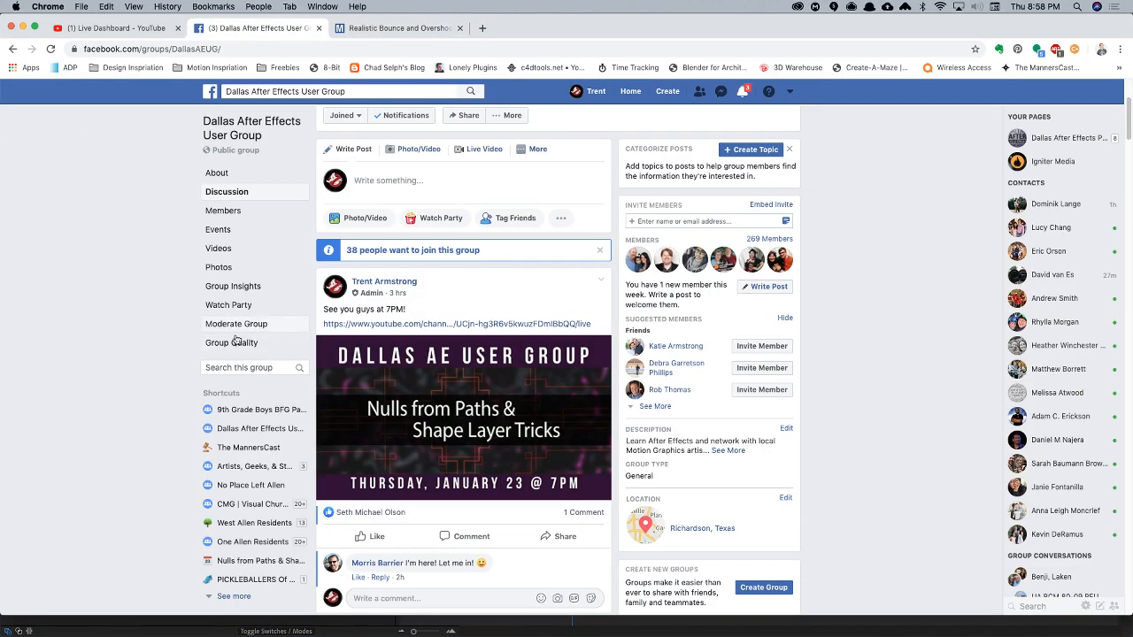
click(242, 429)
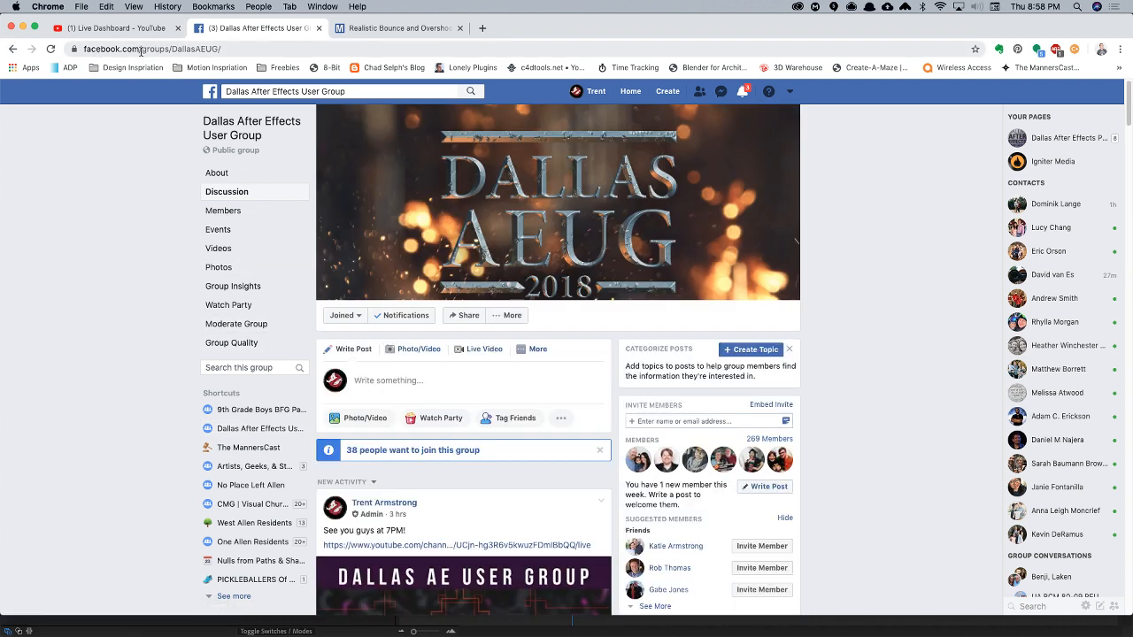
drag(140, 50, 221, 50)
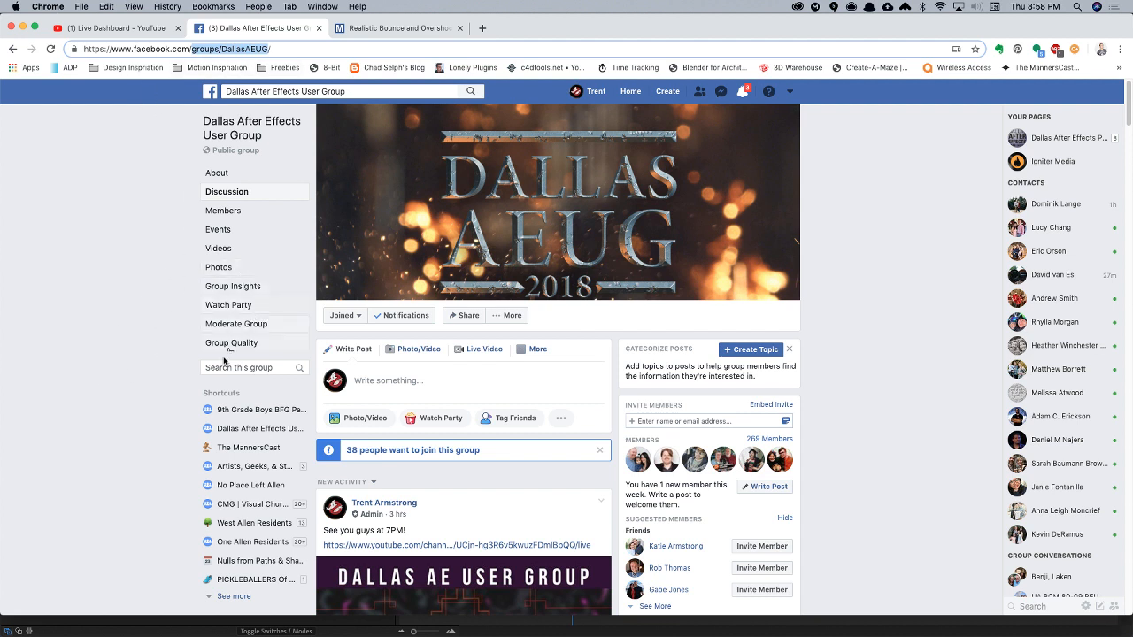
scroll(100, 396, down, 2)
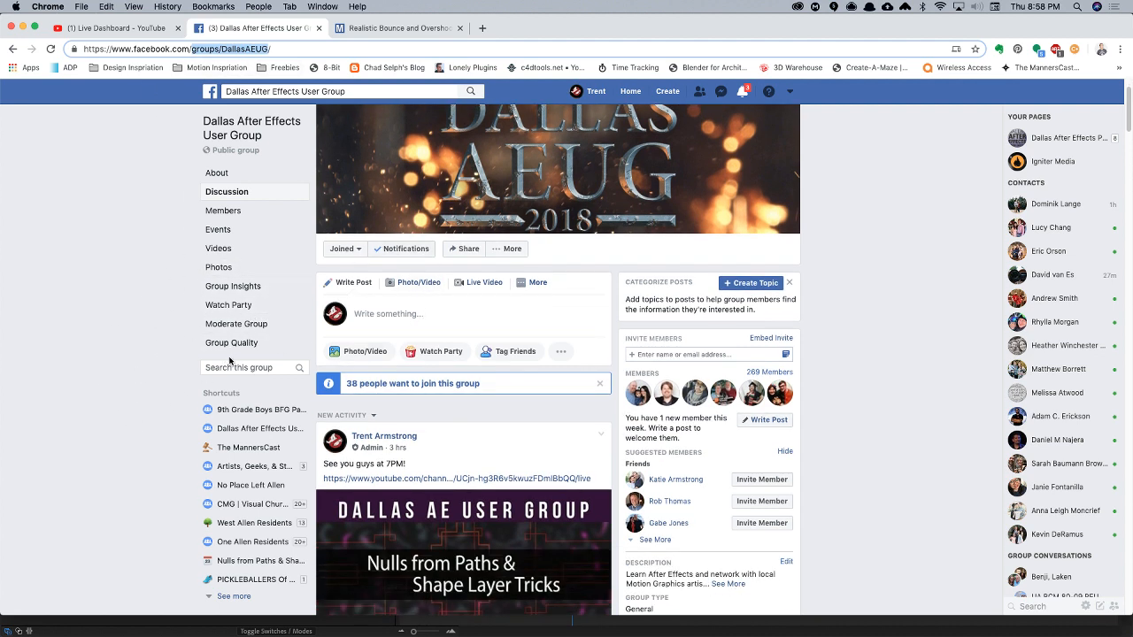
scroll(127, 333, up, 2)
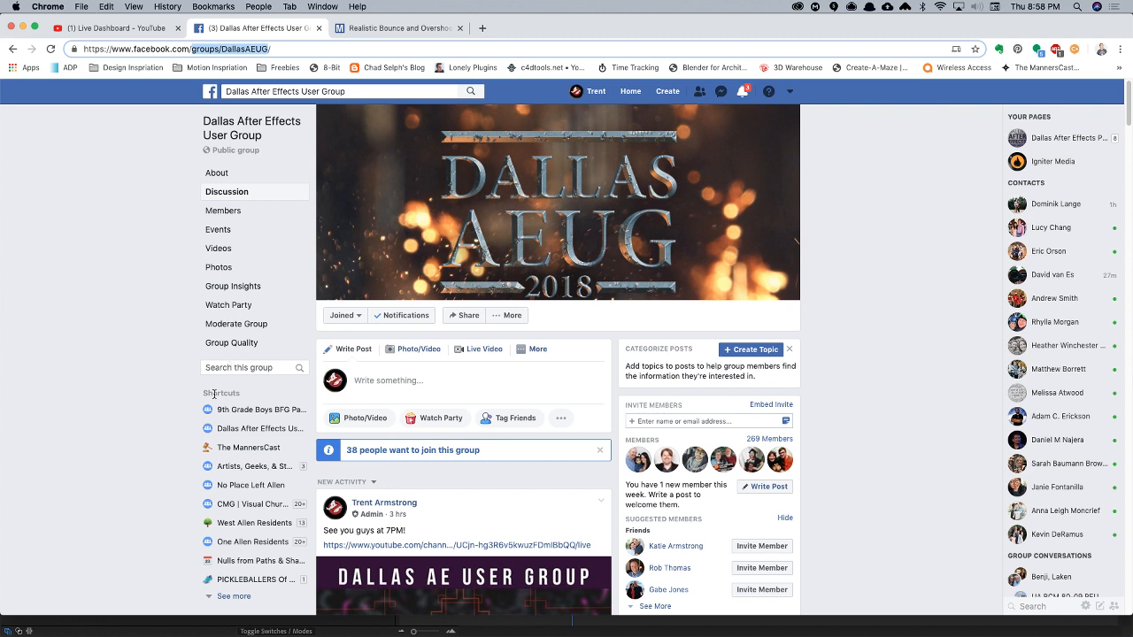
click(172, 374)
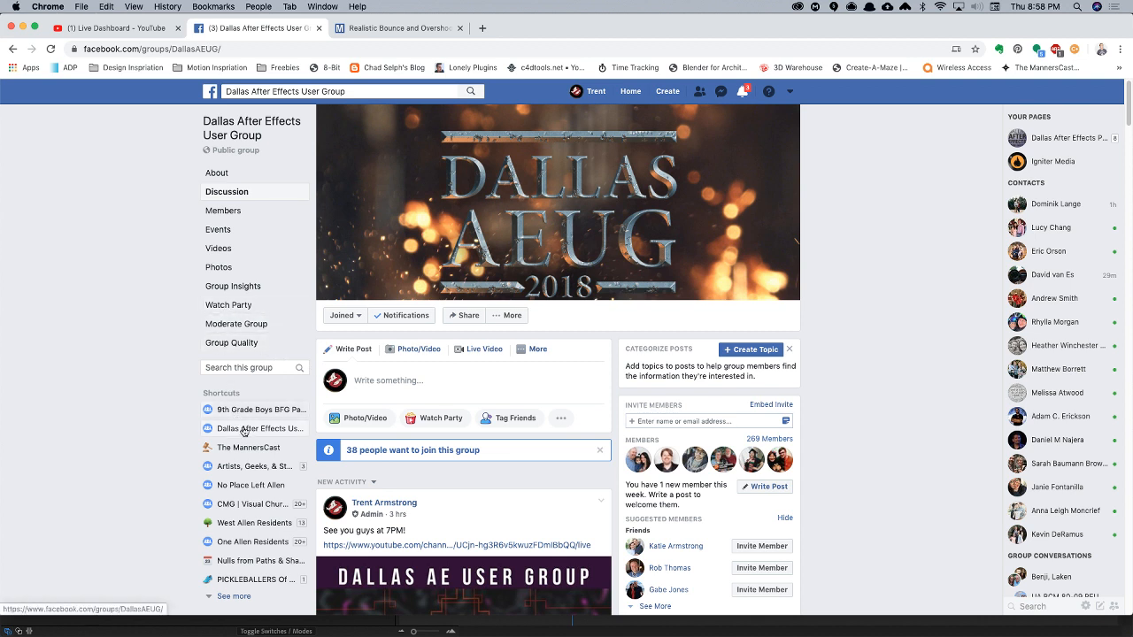
- Open the Facebook group's Members page and look through its administrators and member list
click(222, 210)
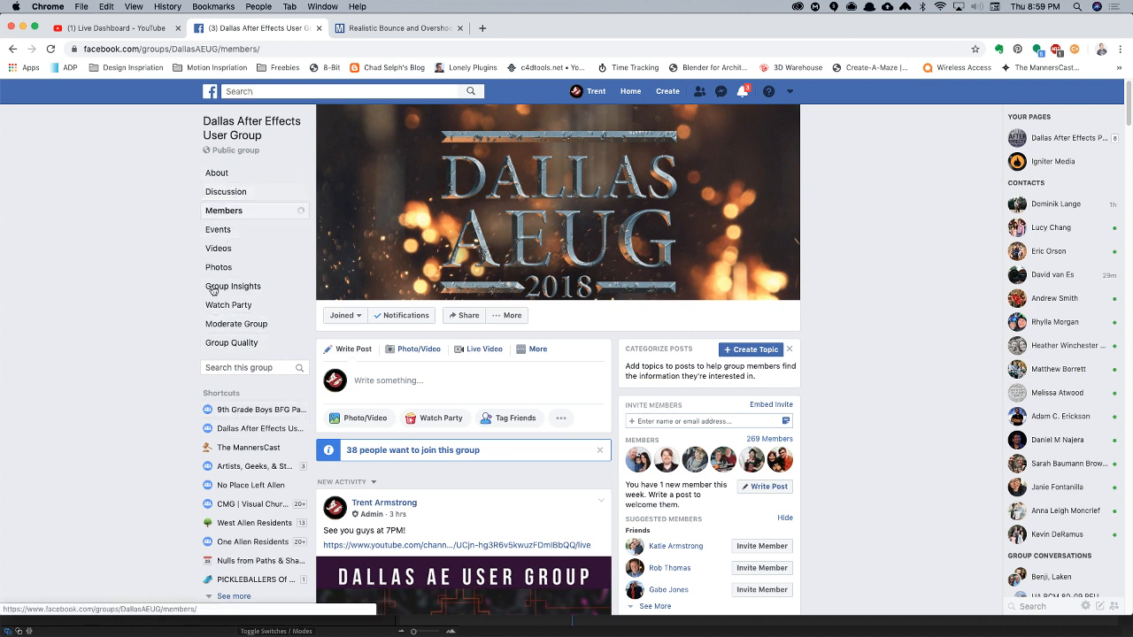
scroll(465, 407, down, 3)
scroll(477, 403, up, 1)
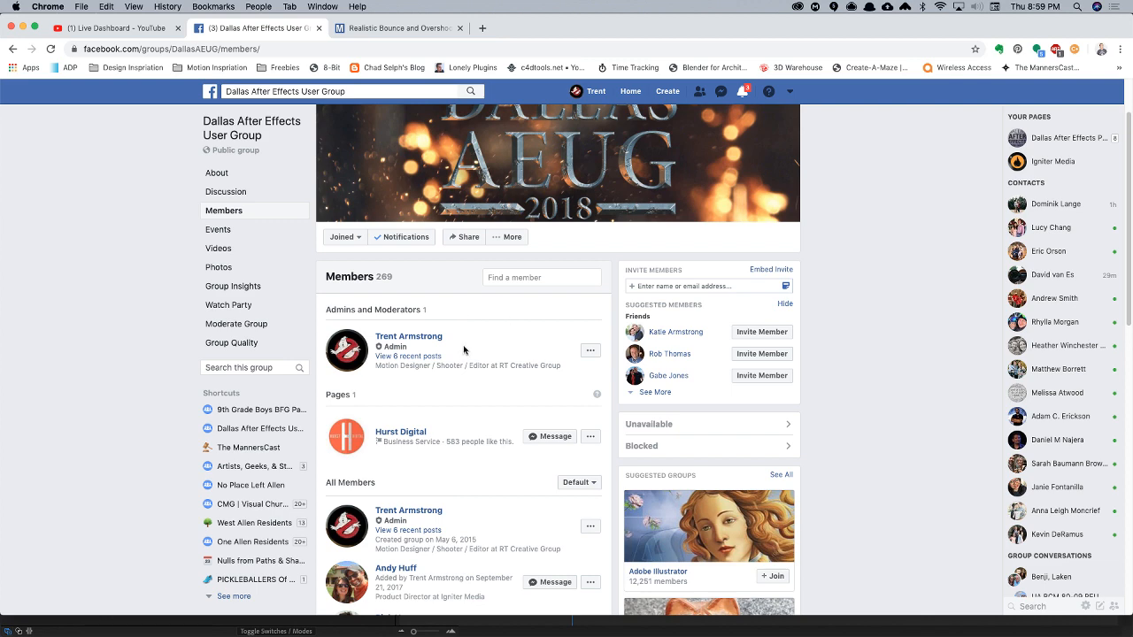
scroll(493, 311, down, 1)
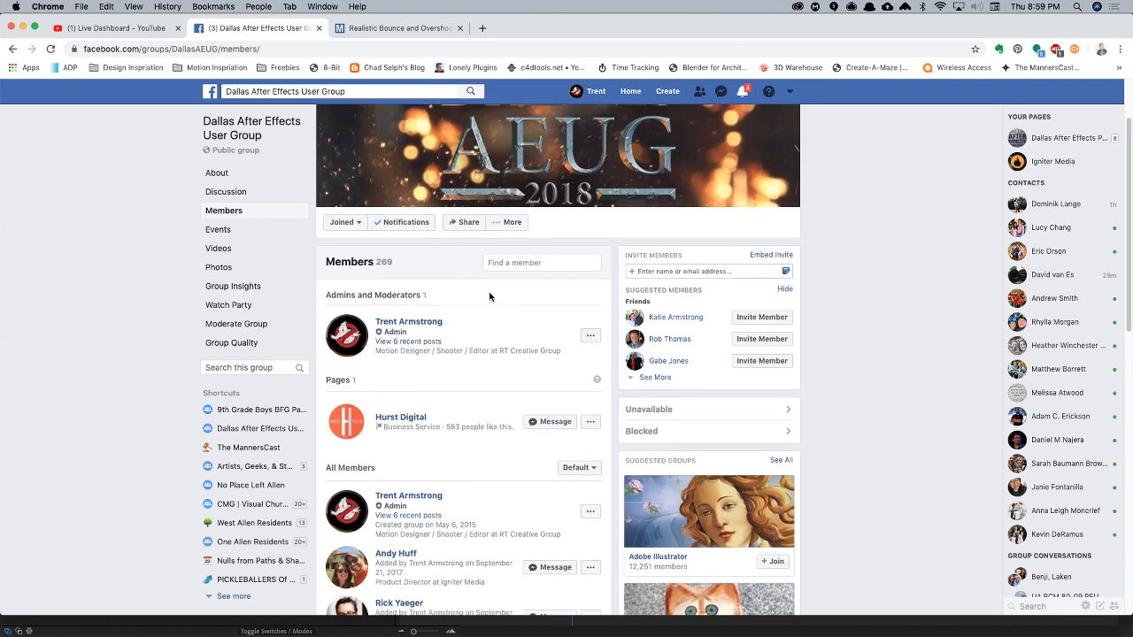
scroll(486, 375, down, 5)
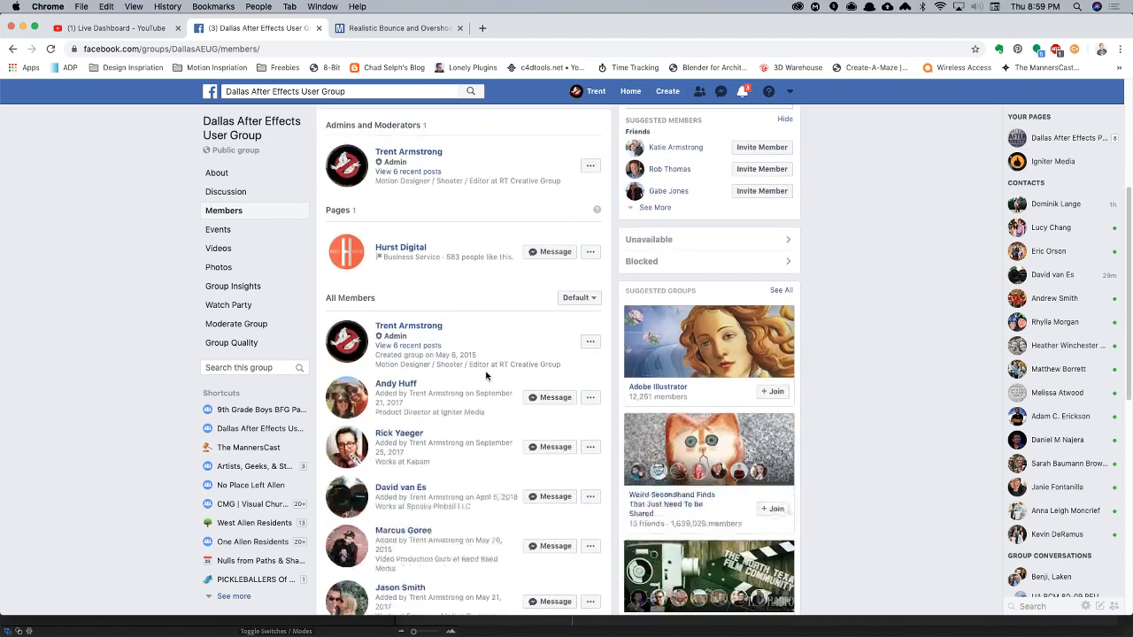
scroll(486, 376, up, 1)
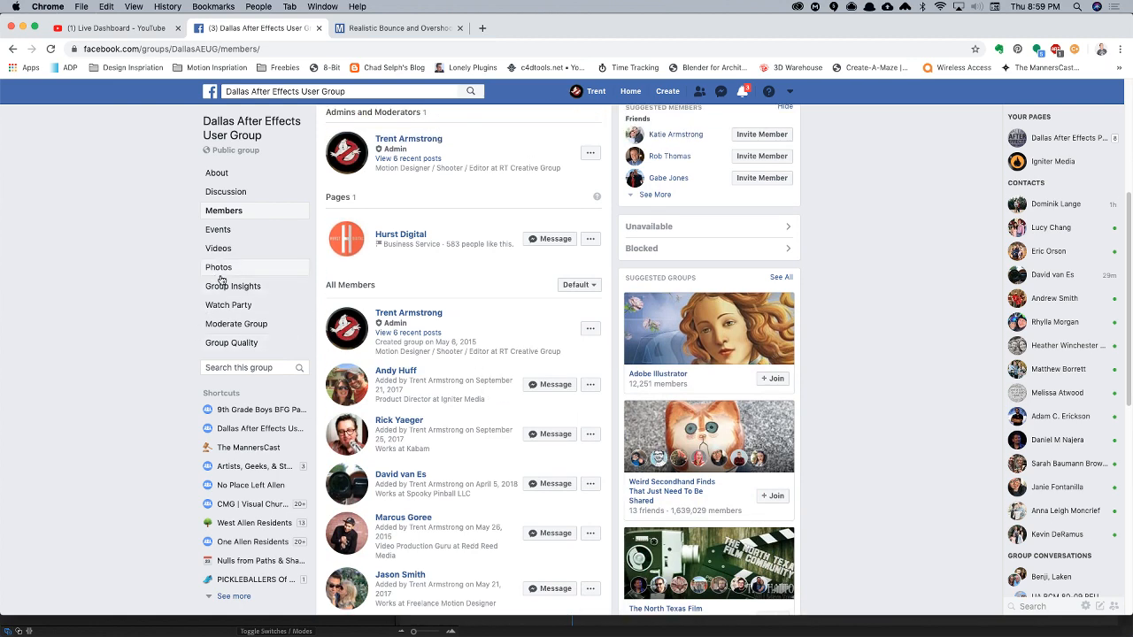
scroll(191, 286, up, 5)
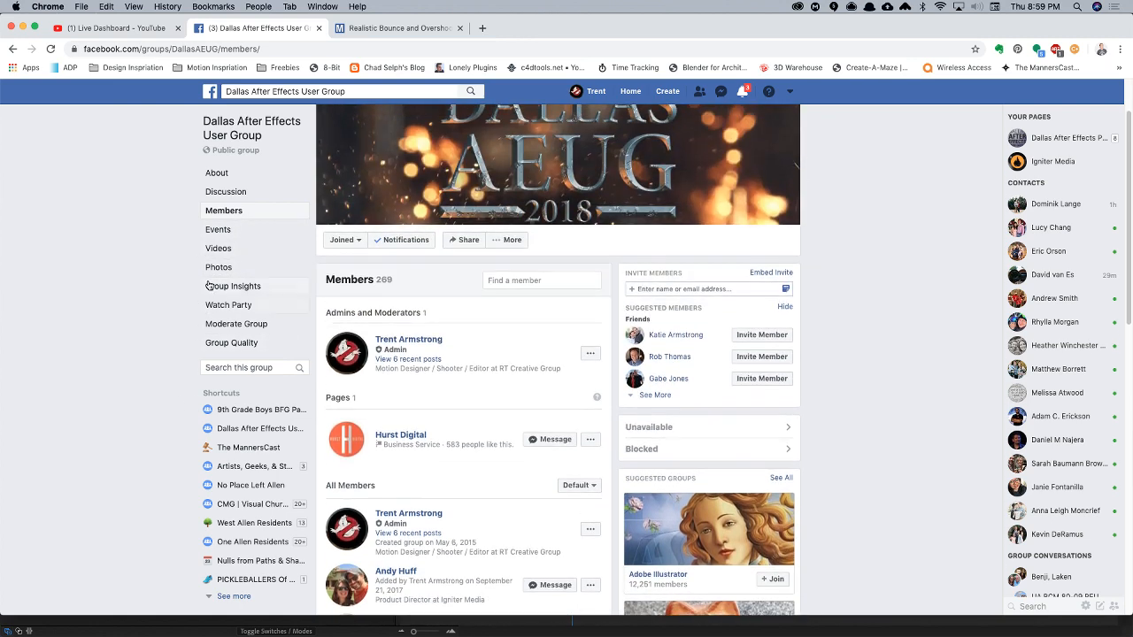
click(344, 239)
click(425, 288)
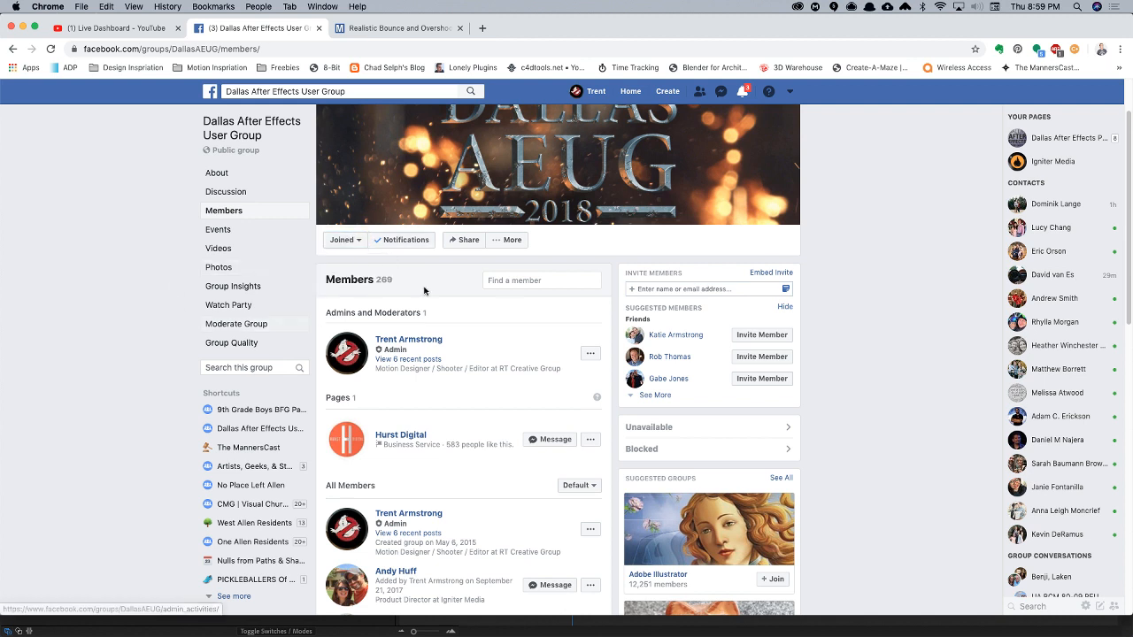
scroll(157, 356, up, 2)
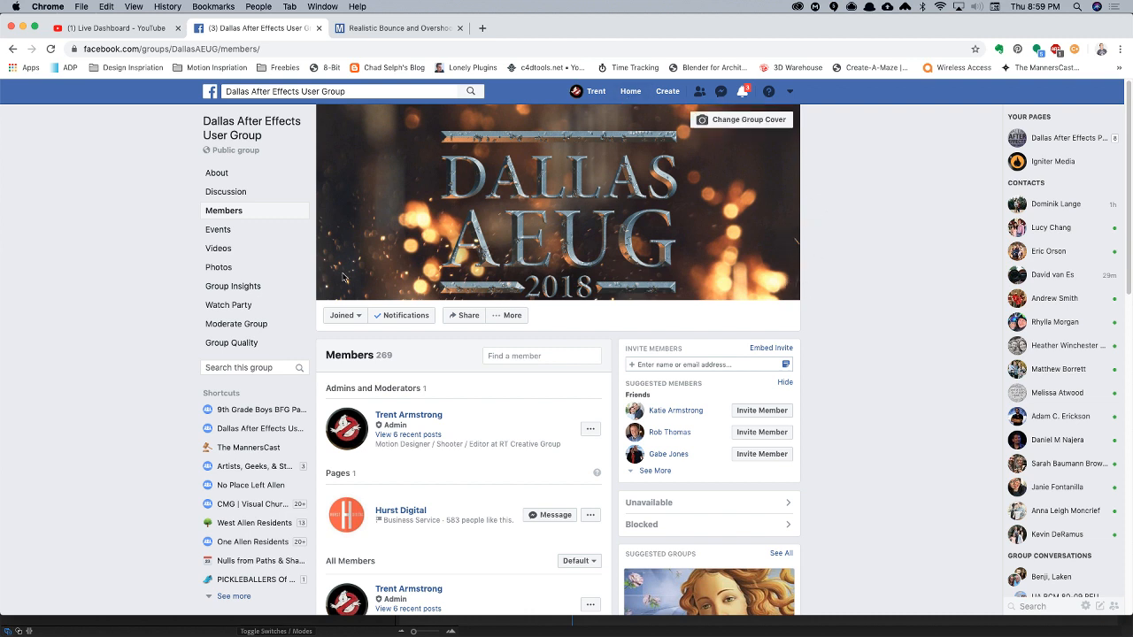
- Return to the Dallas After Effects User Group discussion and look through its recent posts and comments
scroll(103, 357, down, 1)
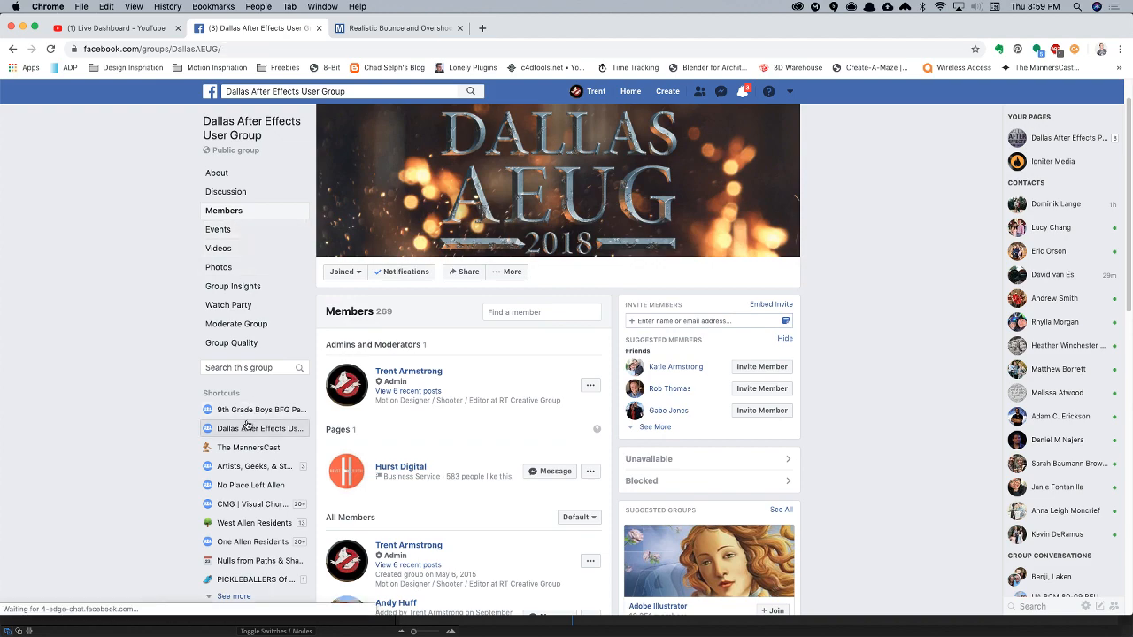
click(256, 429)
scroll(116, 372, down, 3)
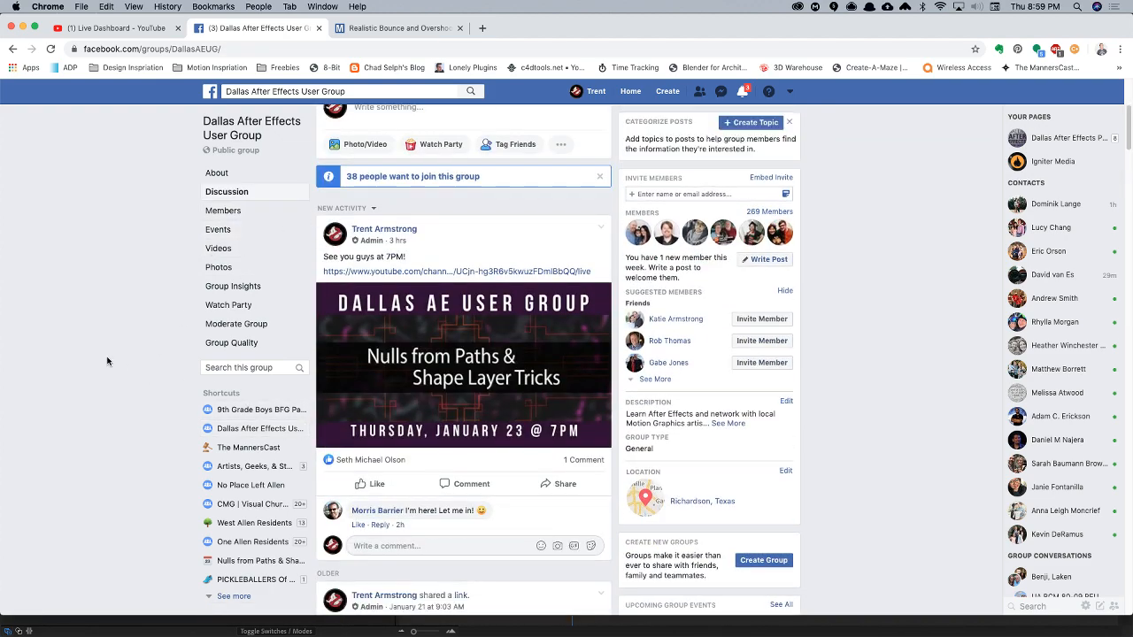
scroll(99, 354, up, 2)
scroll(99, 354, down, 4)
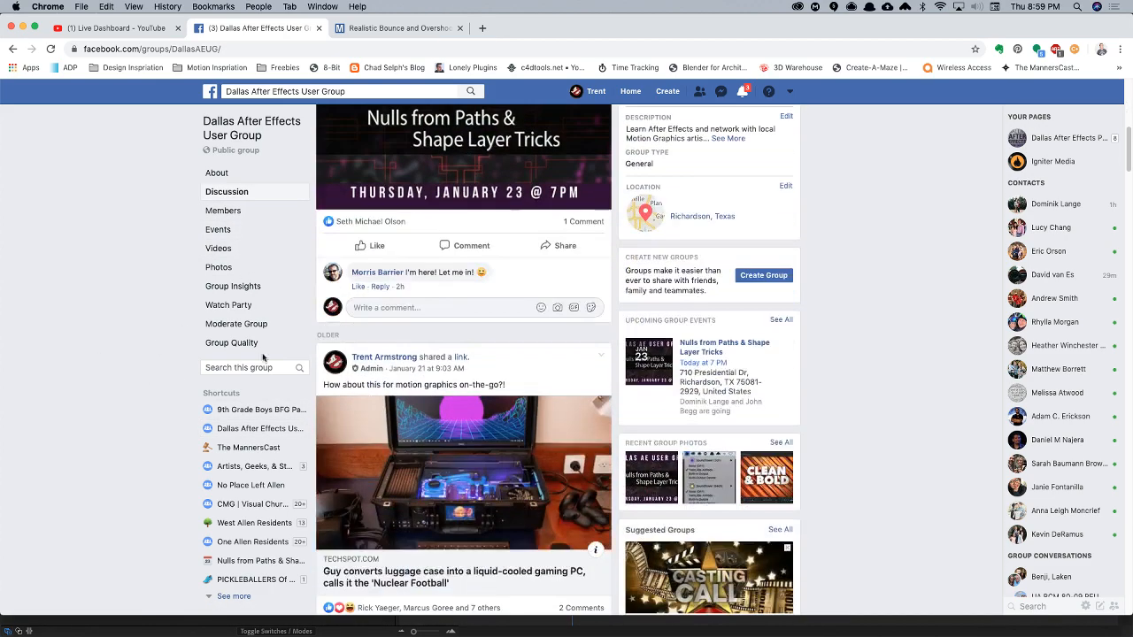
drag(404, 272, 476, 273)
click(88, 377)
scroll(137, 365, up, 5)
scroll(156, 328, up, 1)
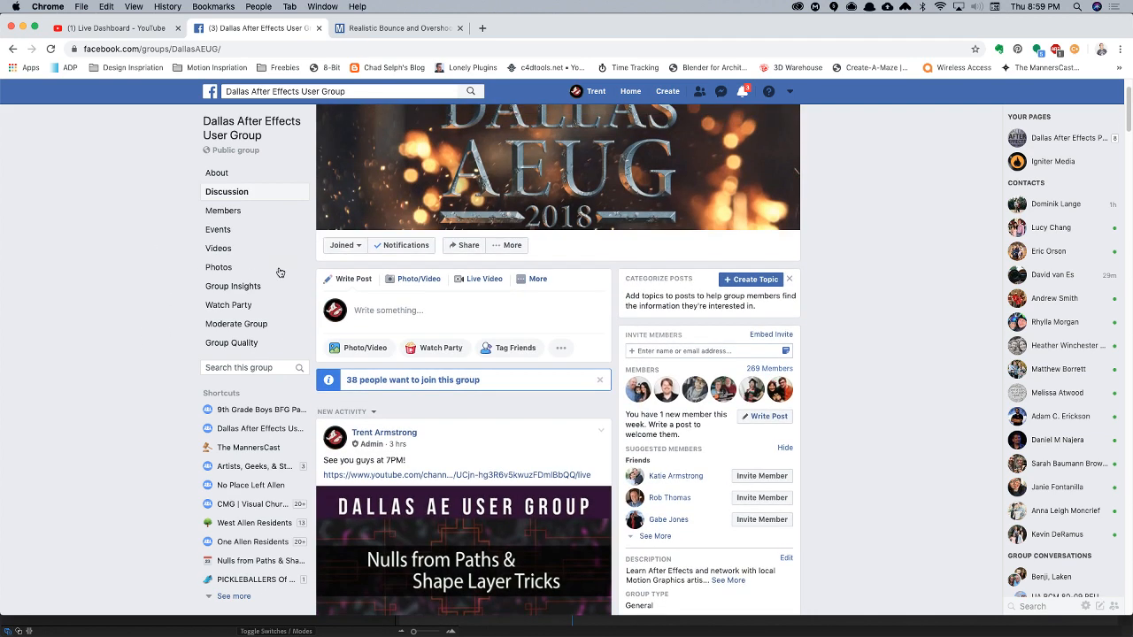